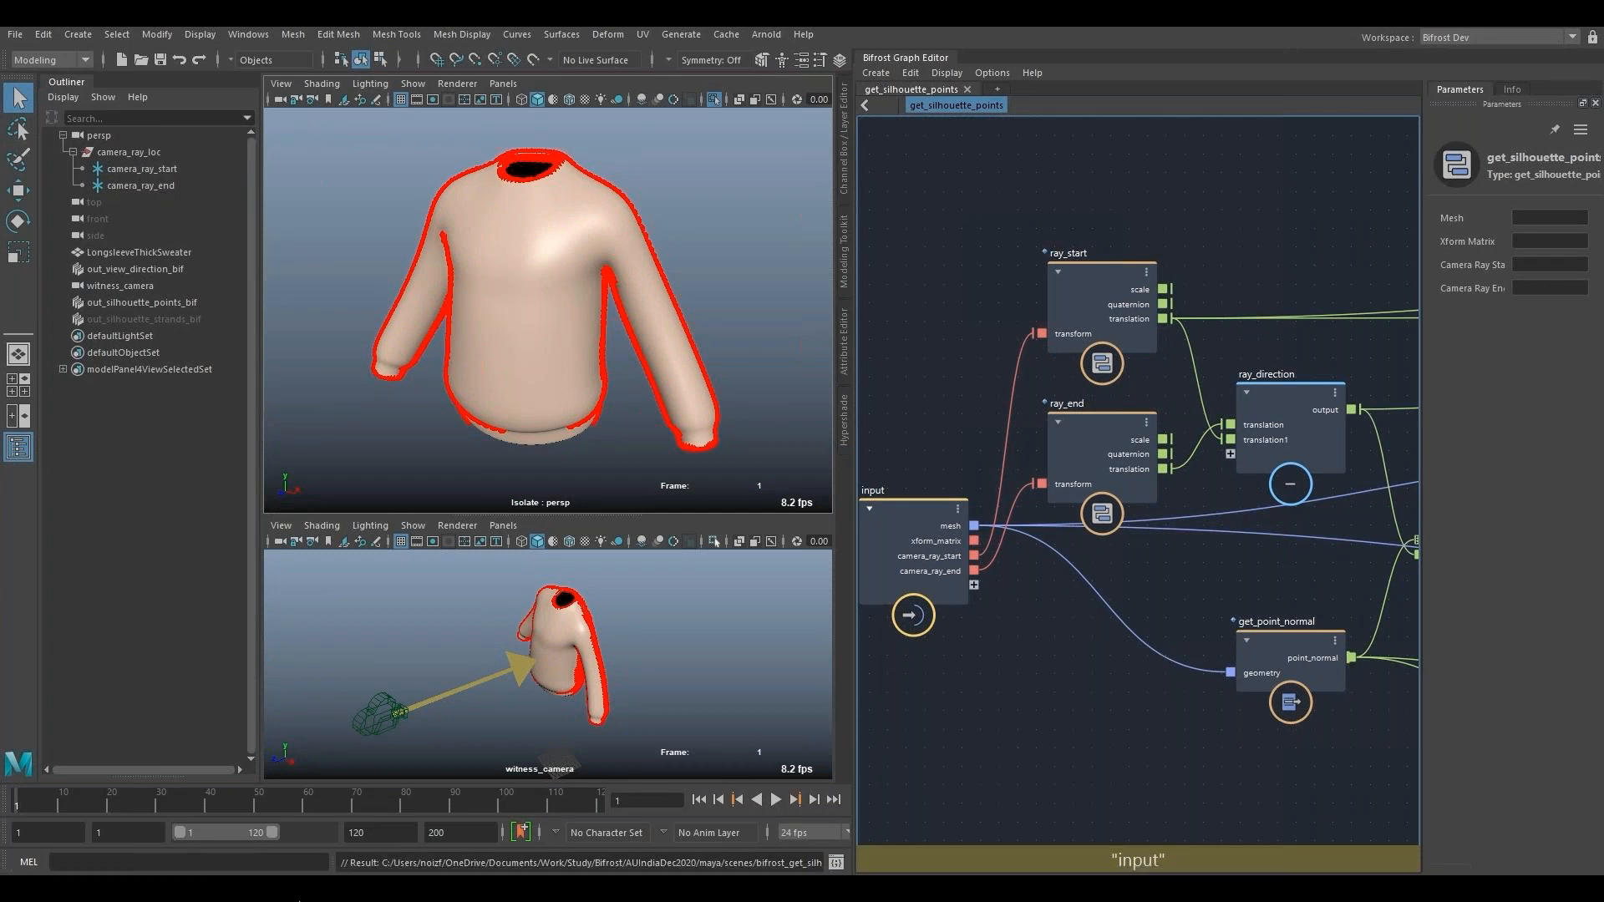
# - Set the within_bounds node's Bounds Max to 90
pyautogui.click(283, 884)
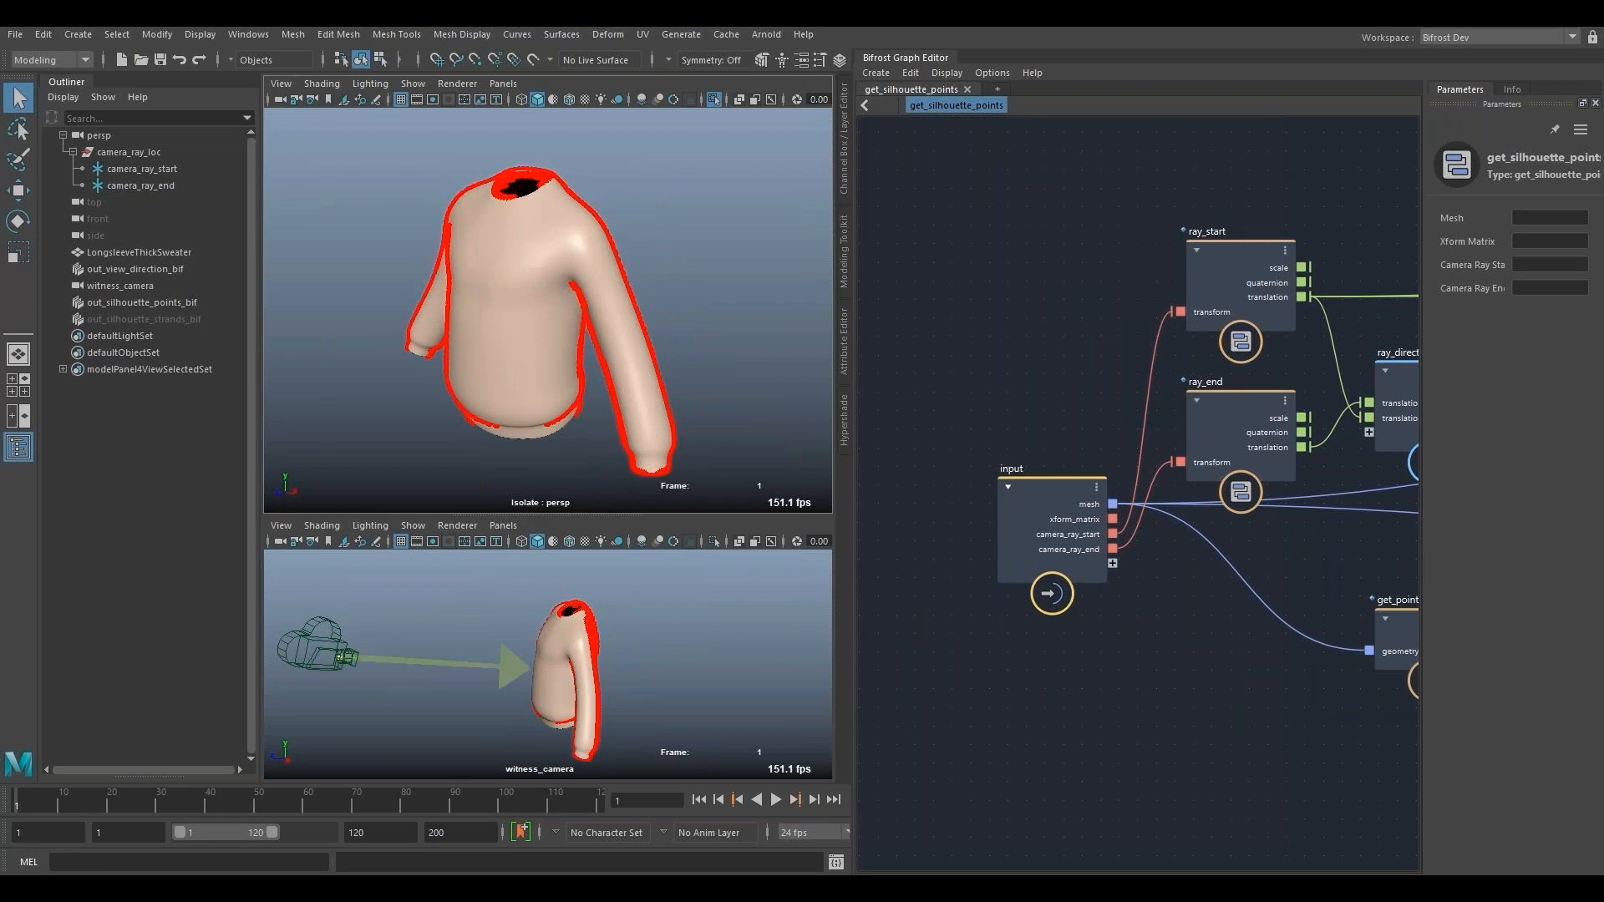
pyautogui.keyDown('alt'); pyautogui.moveTo(1399, 636); pyautogui.dragTo(1107, 622, button='middle'); pyautogui.keyUp('alt')
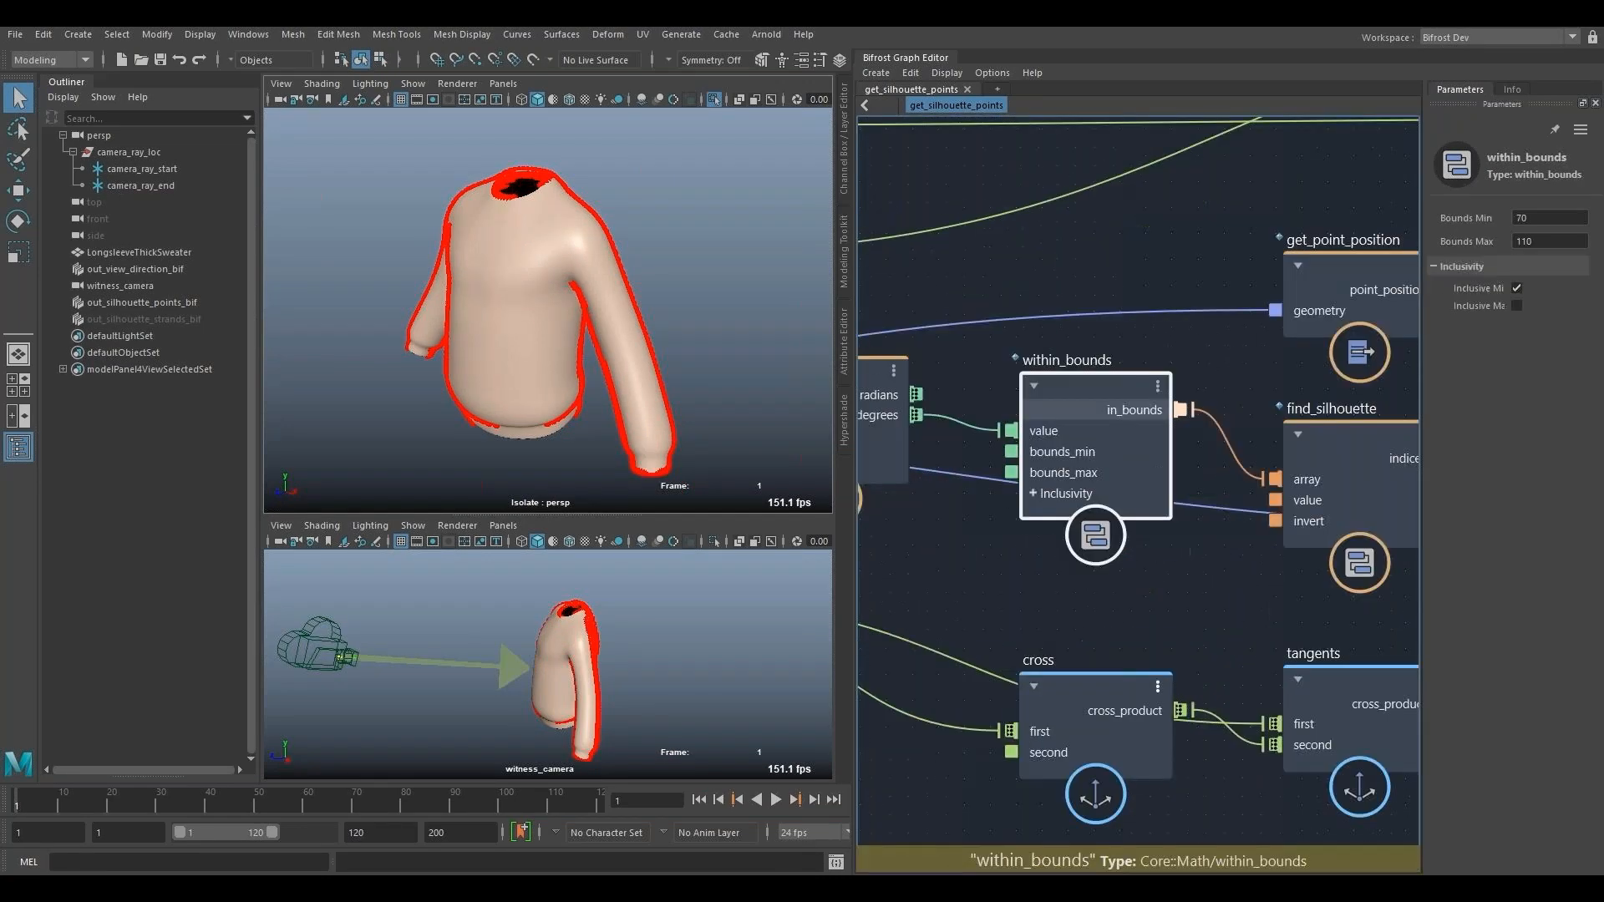
pyautogui.press('Return')
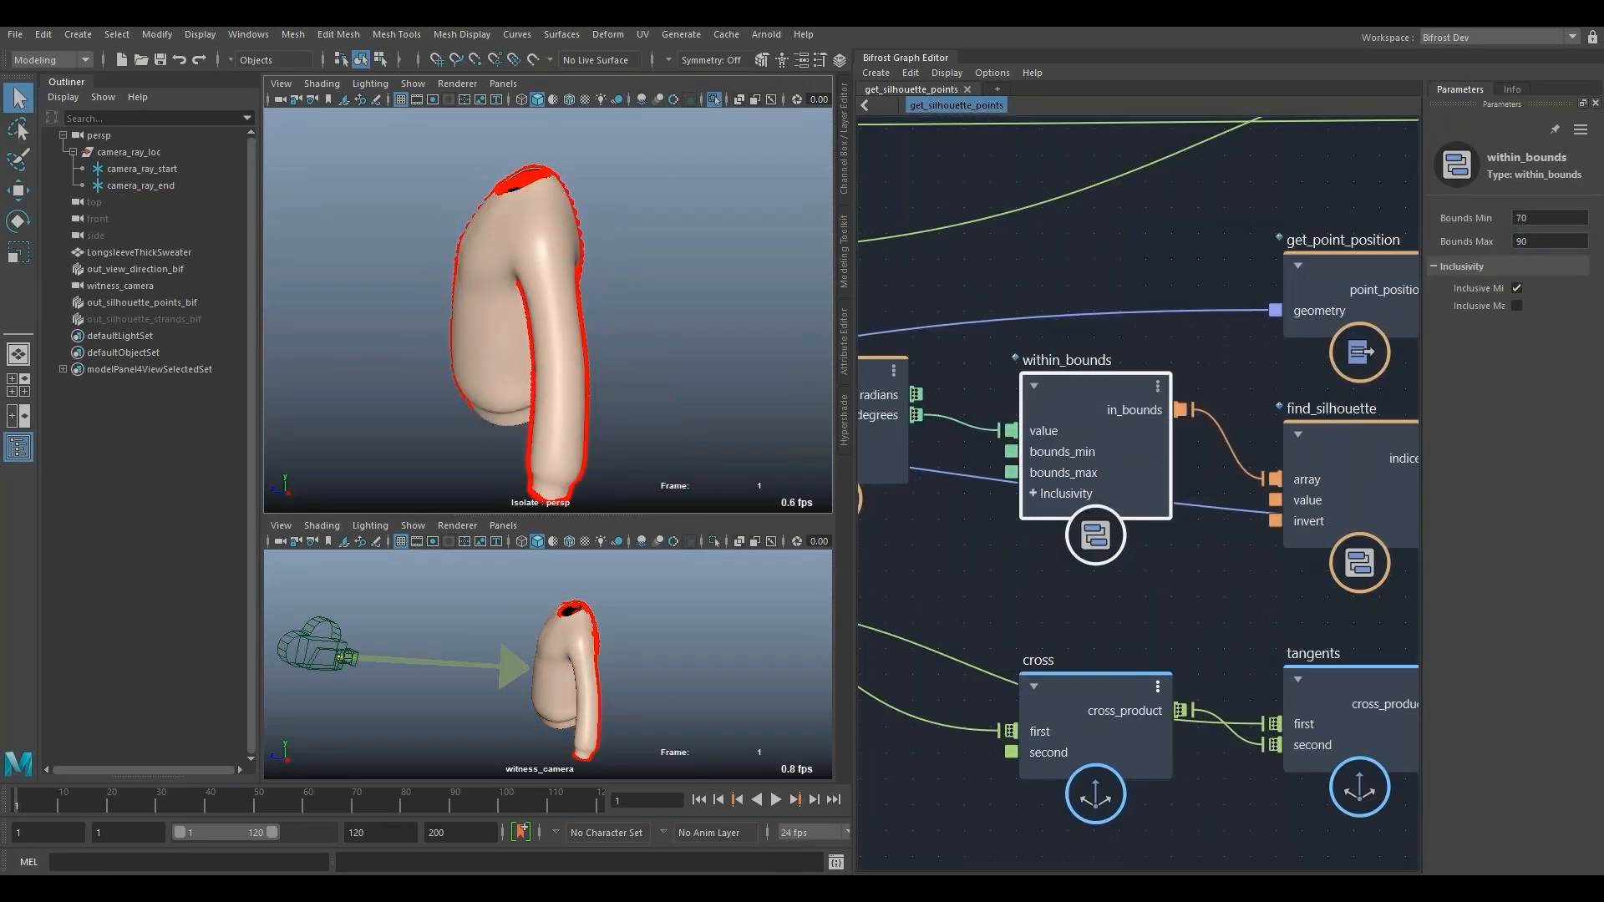
# - Raise the within_bounds node's Bounds Max to 120 to widen the range of silhouette points
pyautogui.doubleClick(1521, 242)
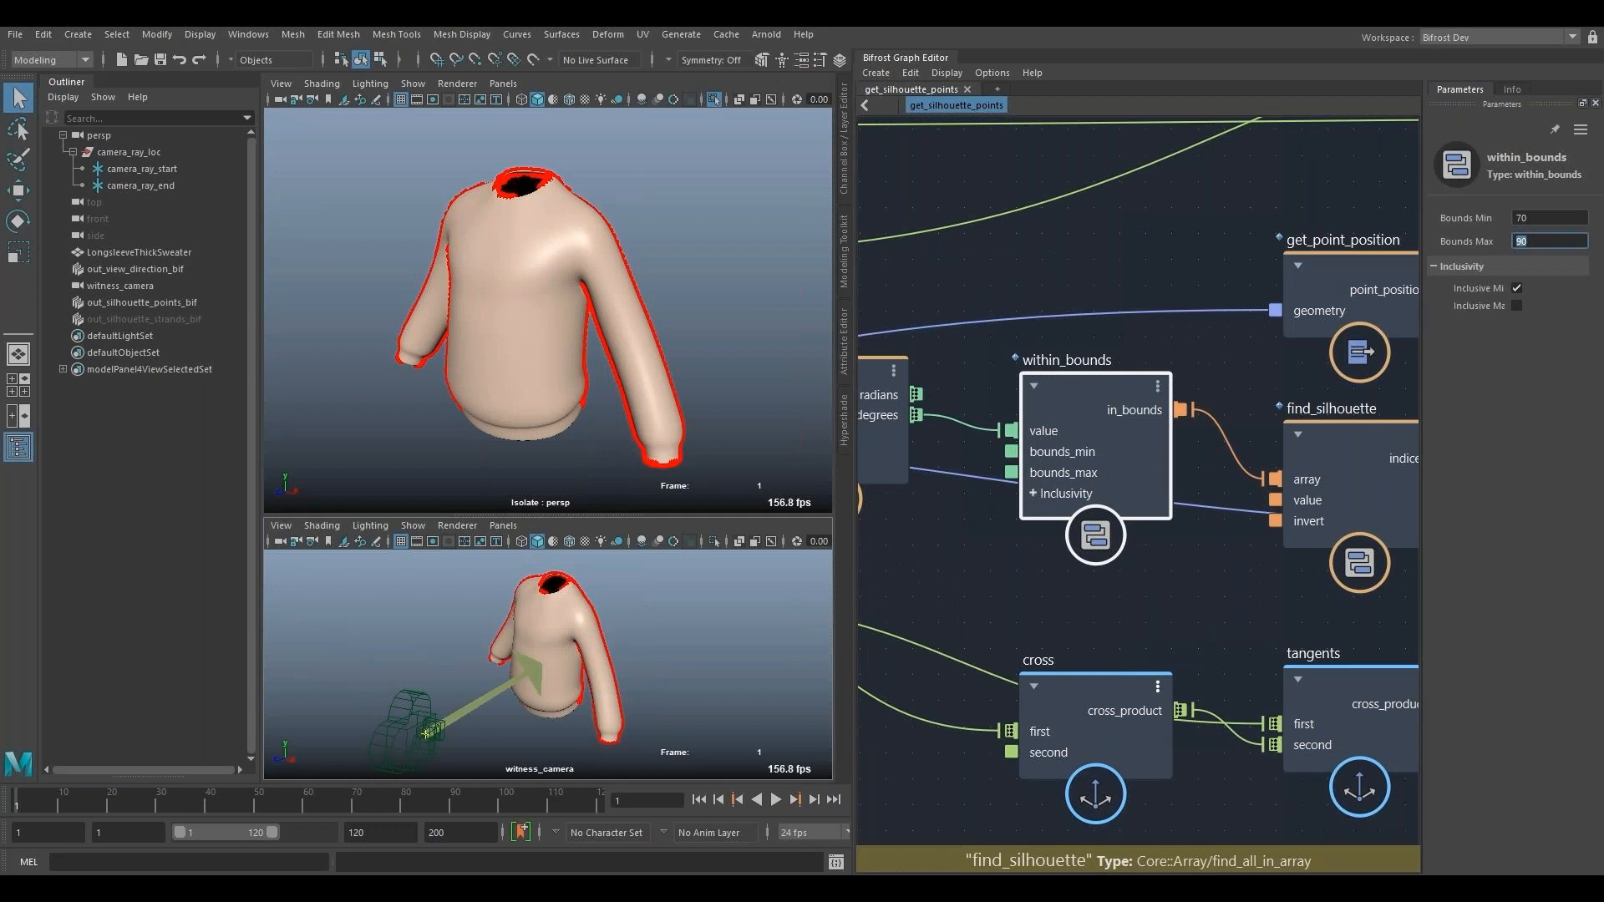
pyautogui.write('120')
pyautogui.press('Return')
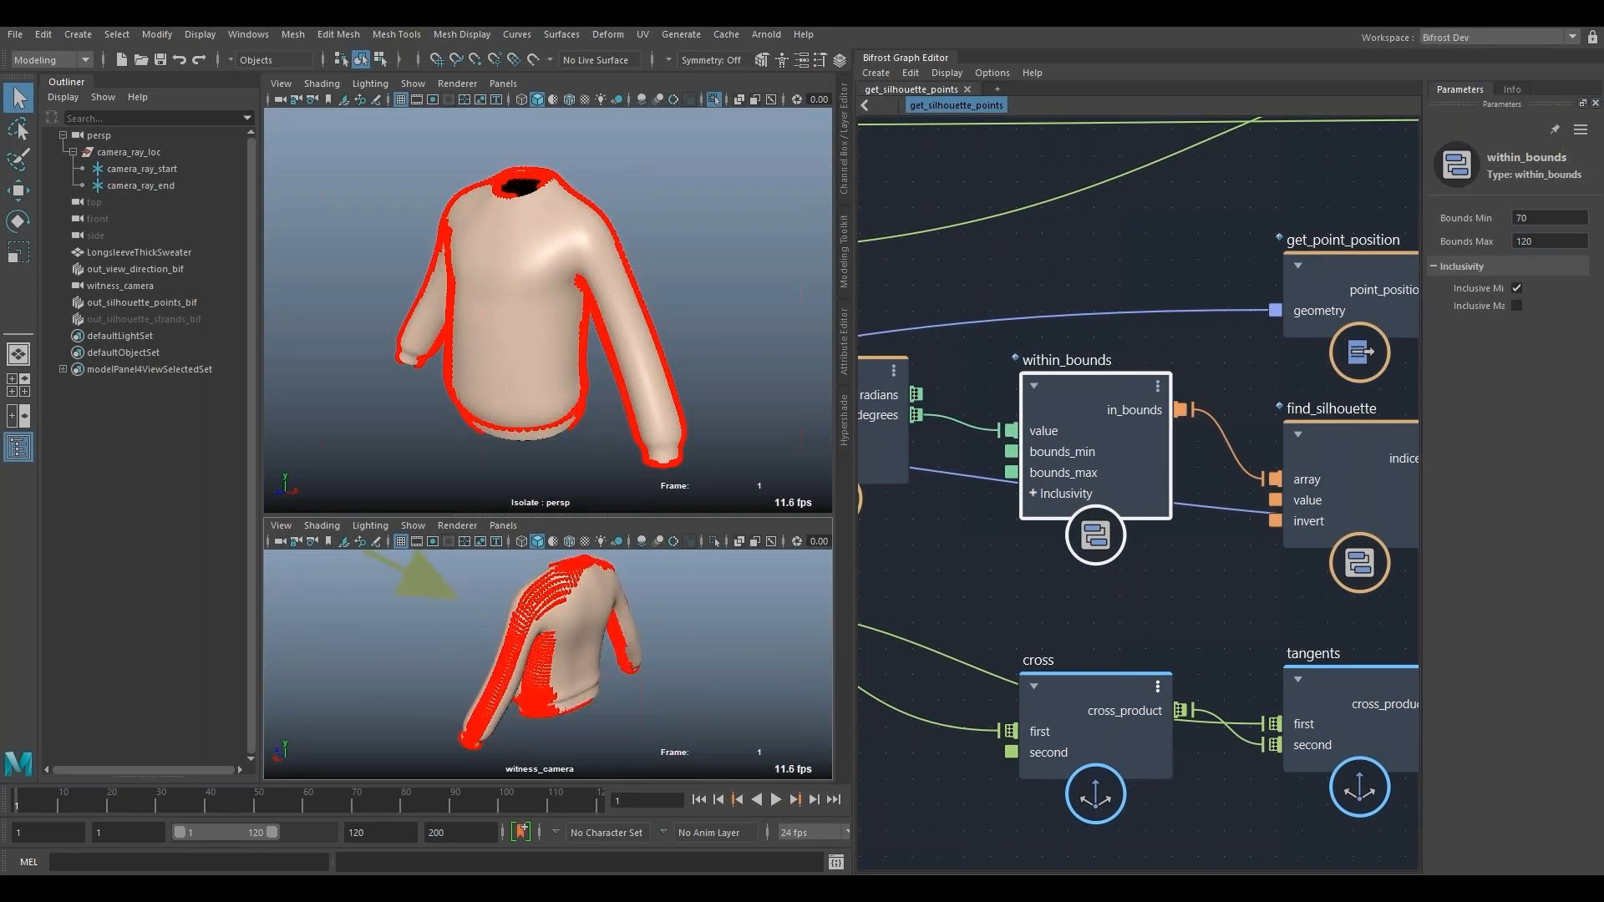
# - Restore the within_bounds node's Bounds Max to 90
pyautogui.doubleClick(1523, 241)
pyautogui.write('90')
pyautogui.press('Return')
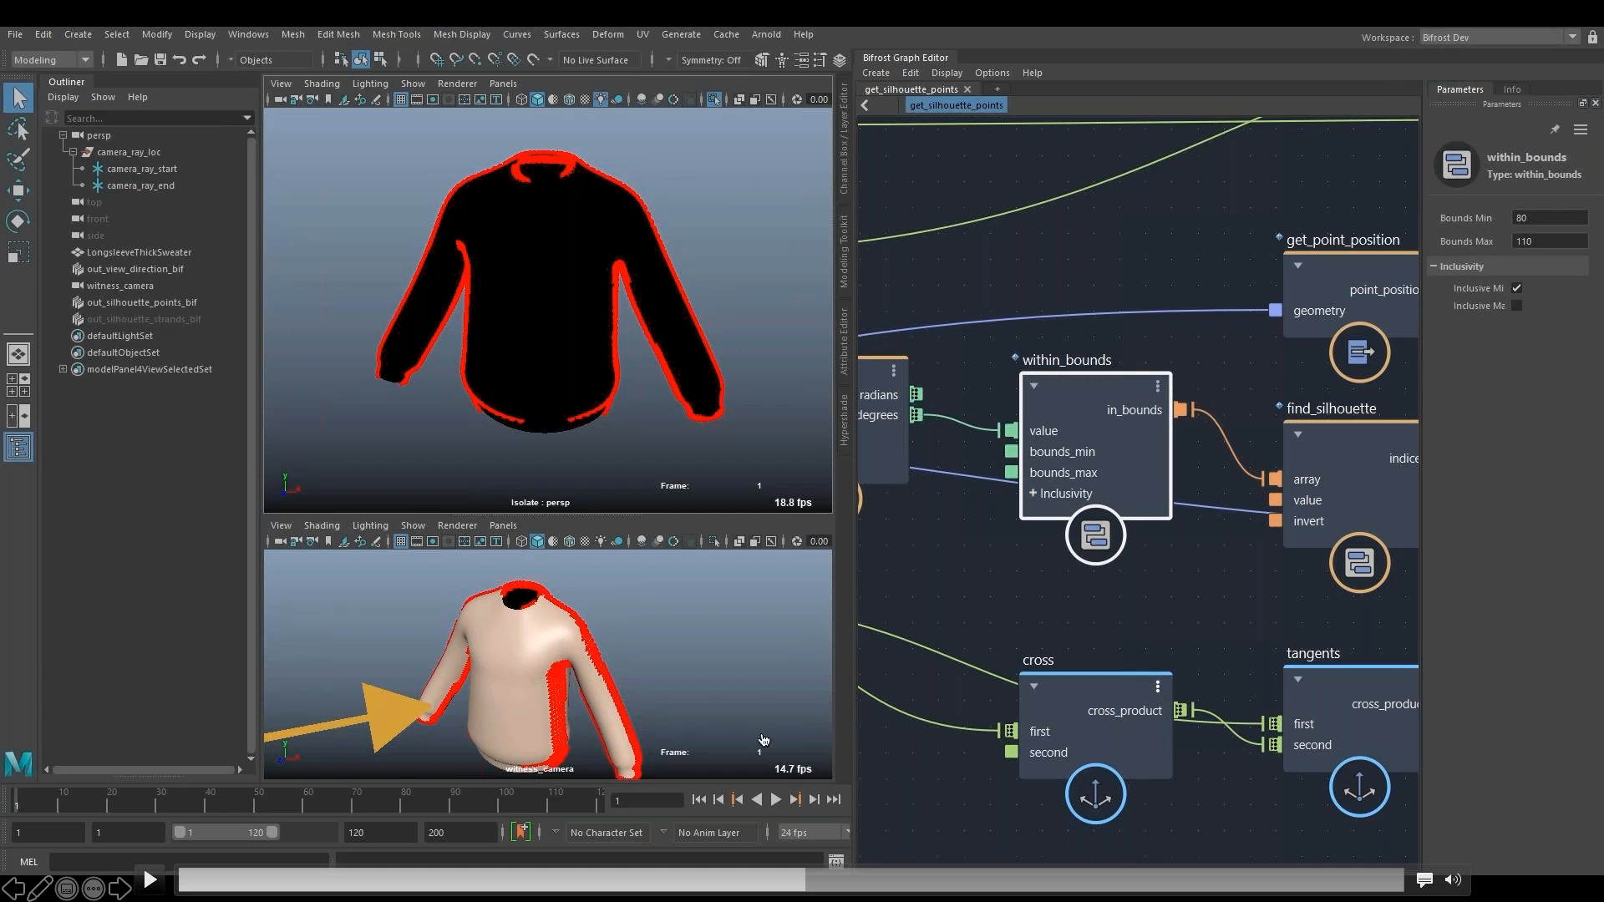
# - Display the normals of the LongsleeveThickSweater mesh with a normal size of 5
pyautogui.click(153, 884)
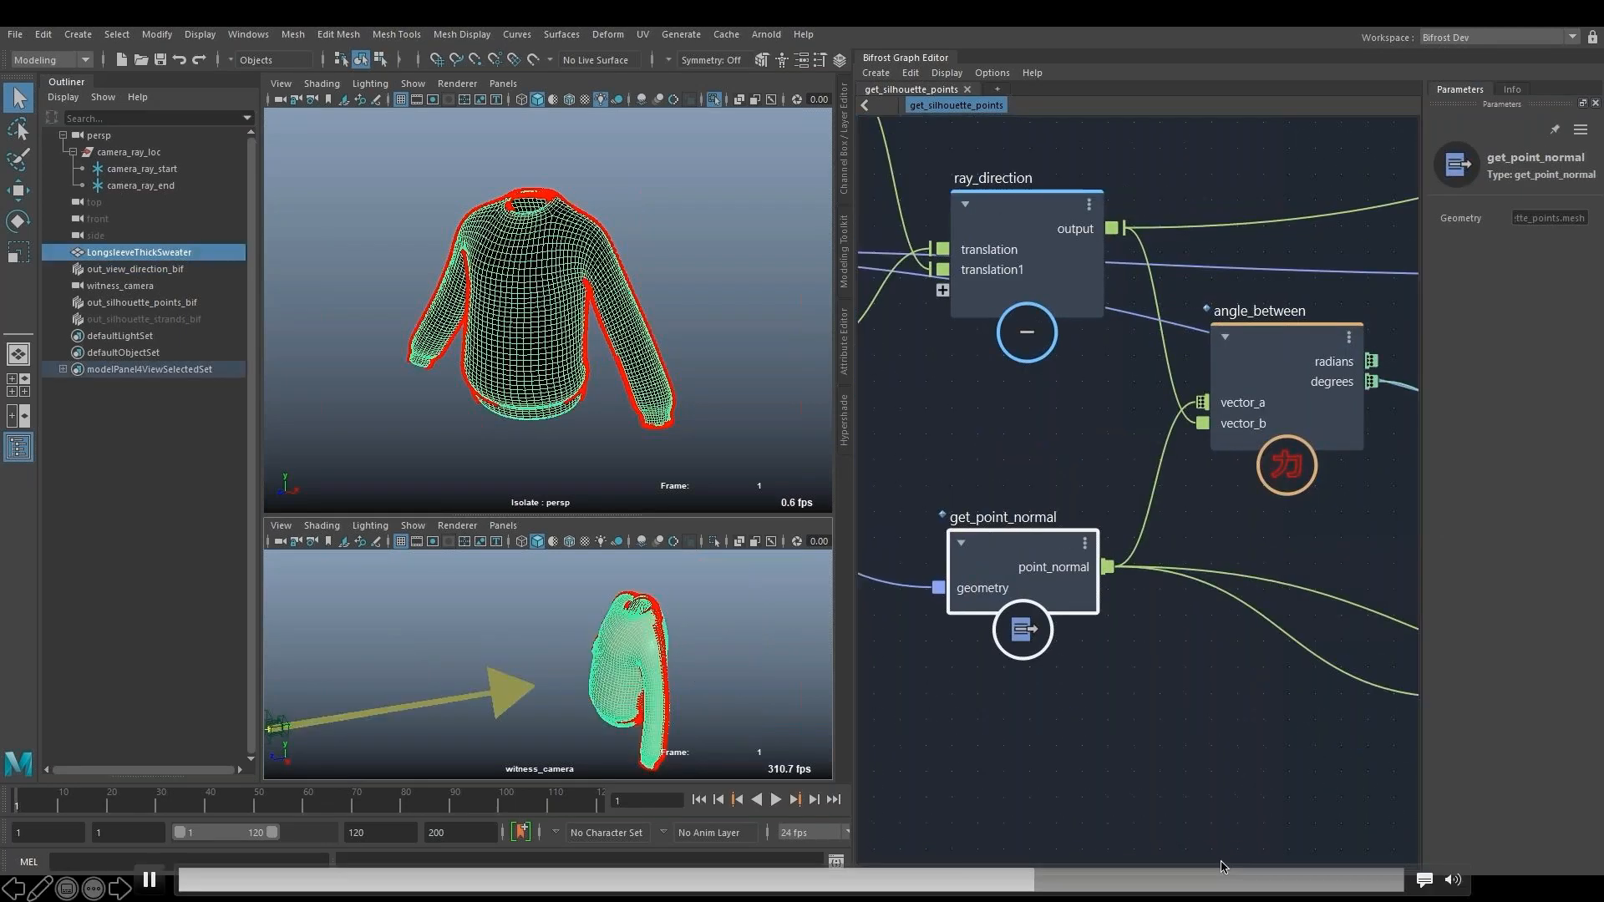
pyautogui.click(577, 222)
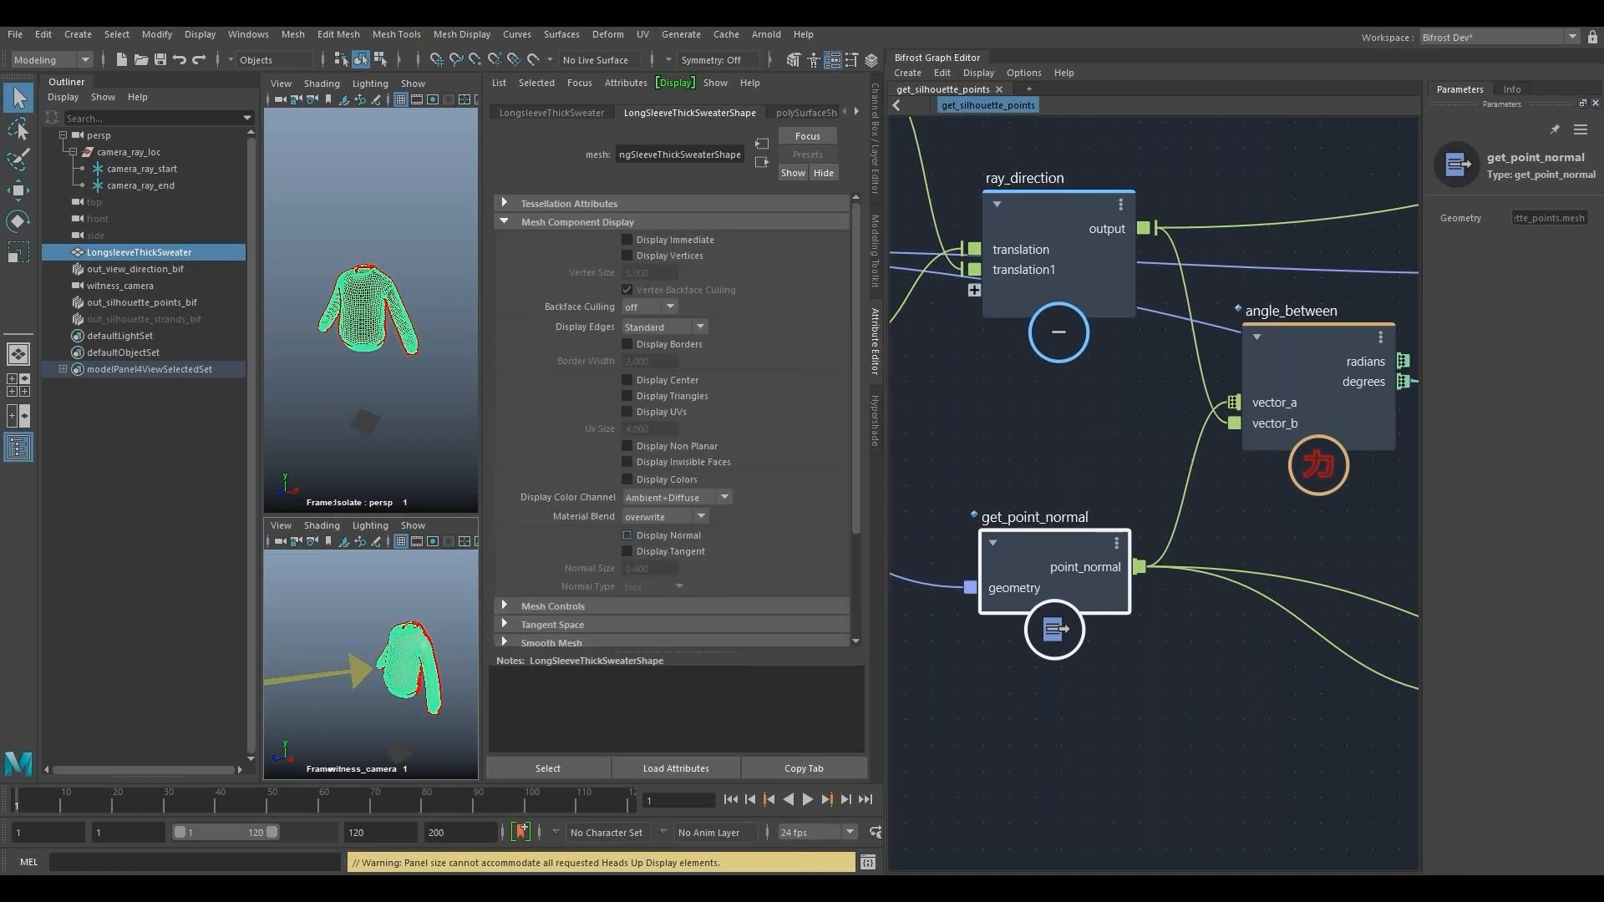
pyautogui.click(628, 535)
pyautogui.doubleClick(639, 569)
pyautogui.write('5')
pyautogui.press('Return')
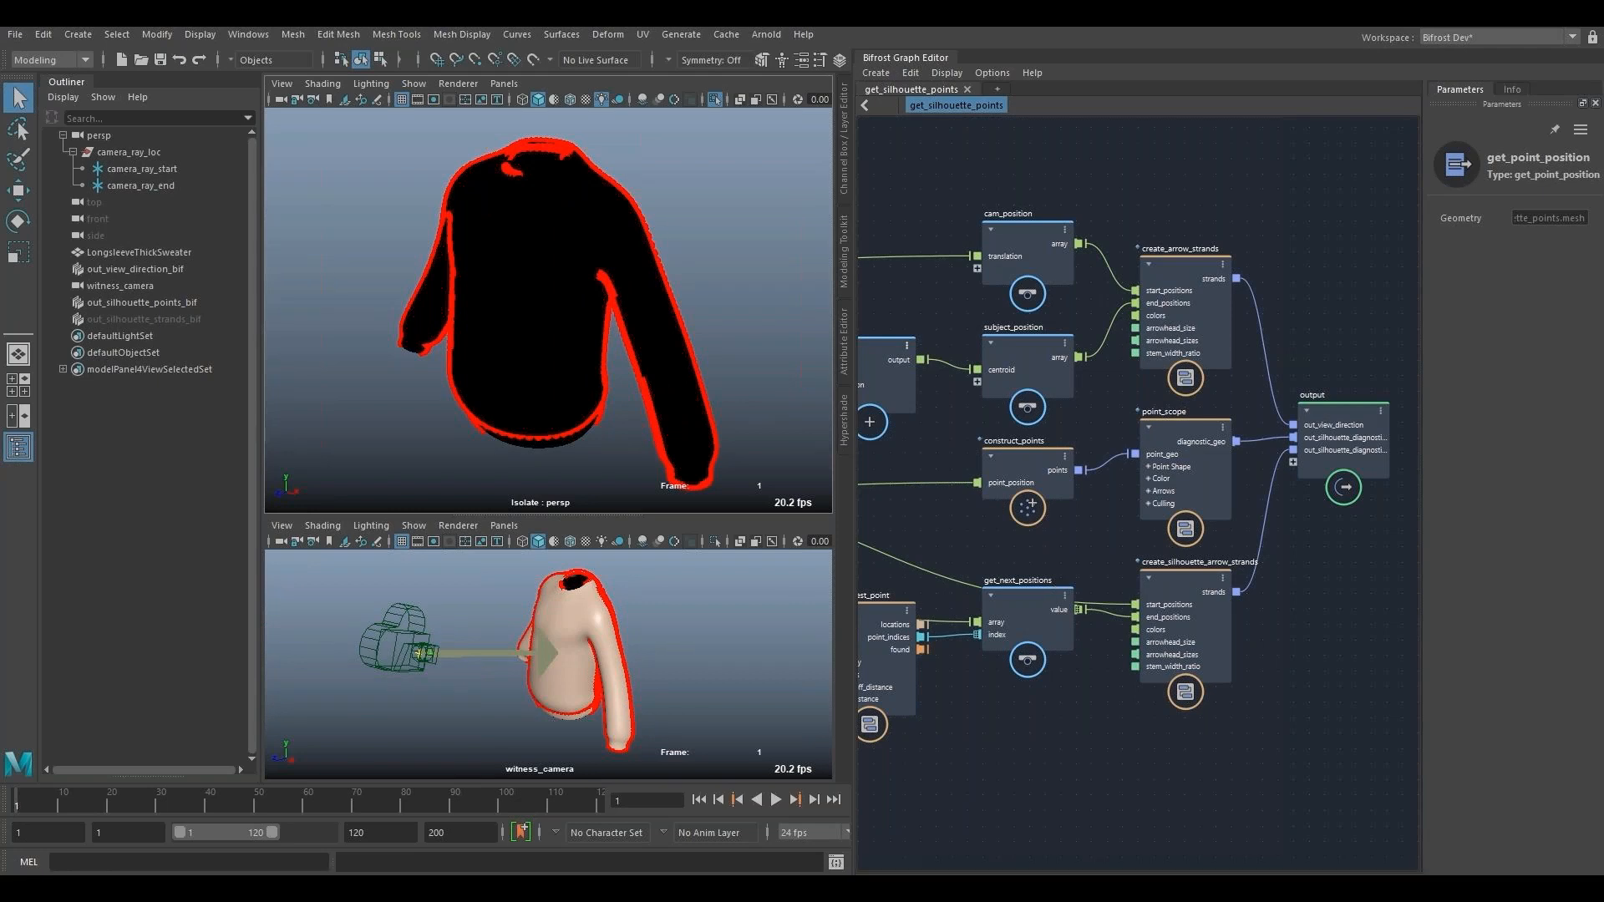
pyautogui.moveTo(1008, 898)
pyautogui.click(1012, 879)
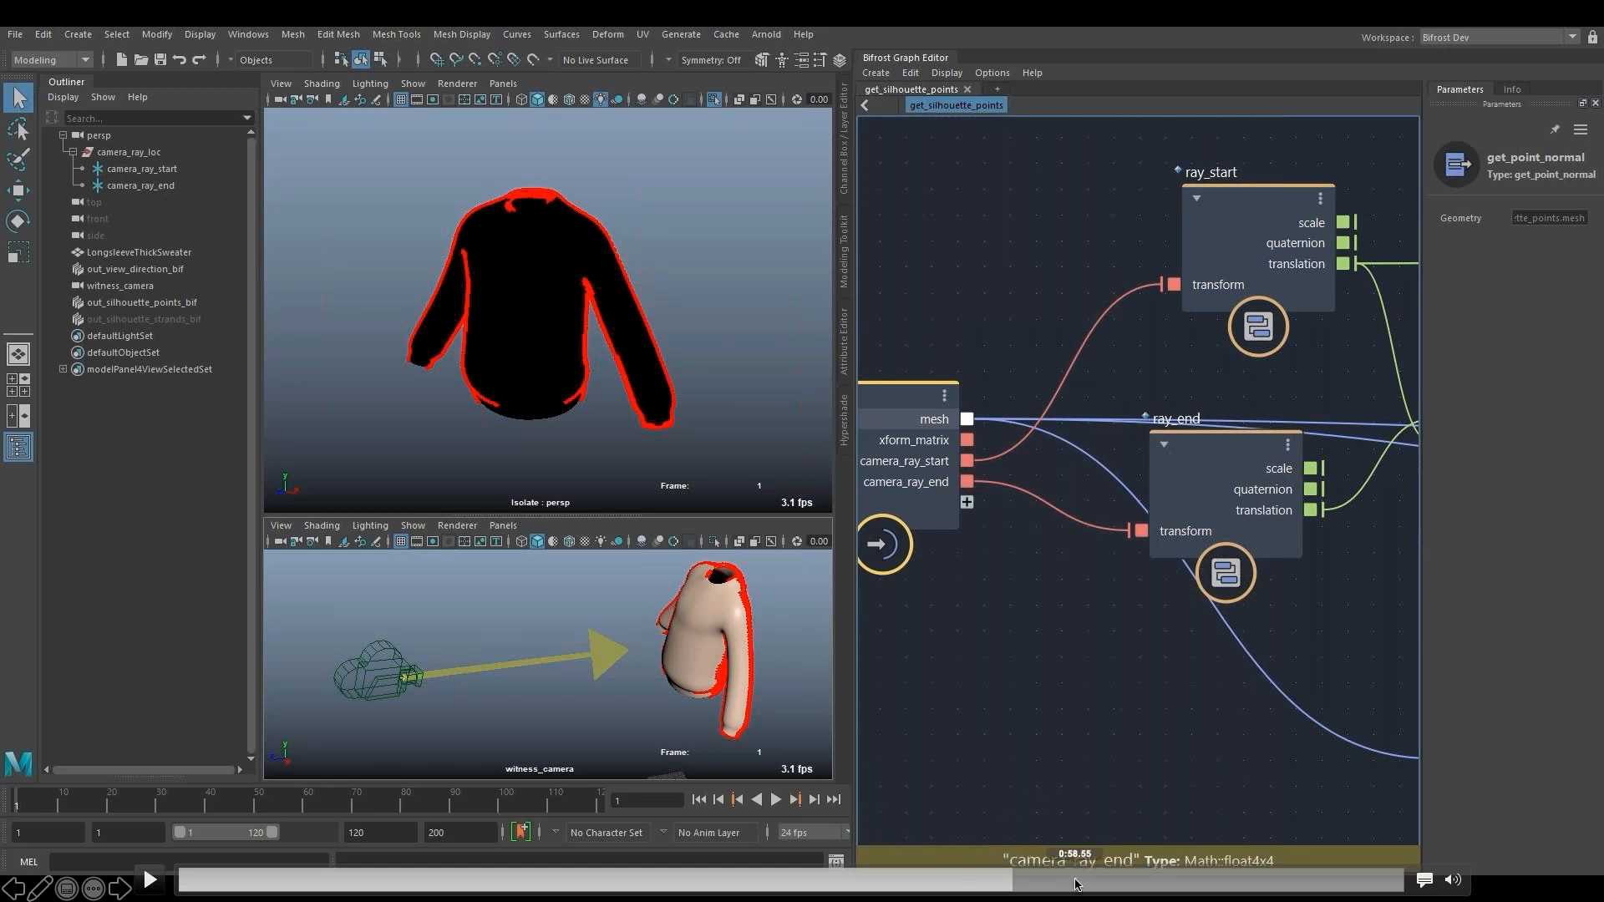
pyautogui.click(1076, 882)
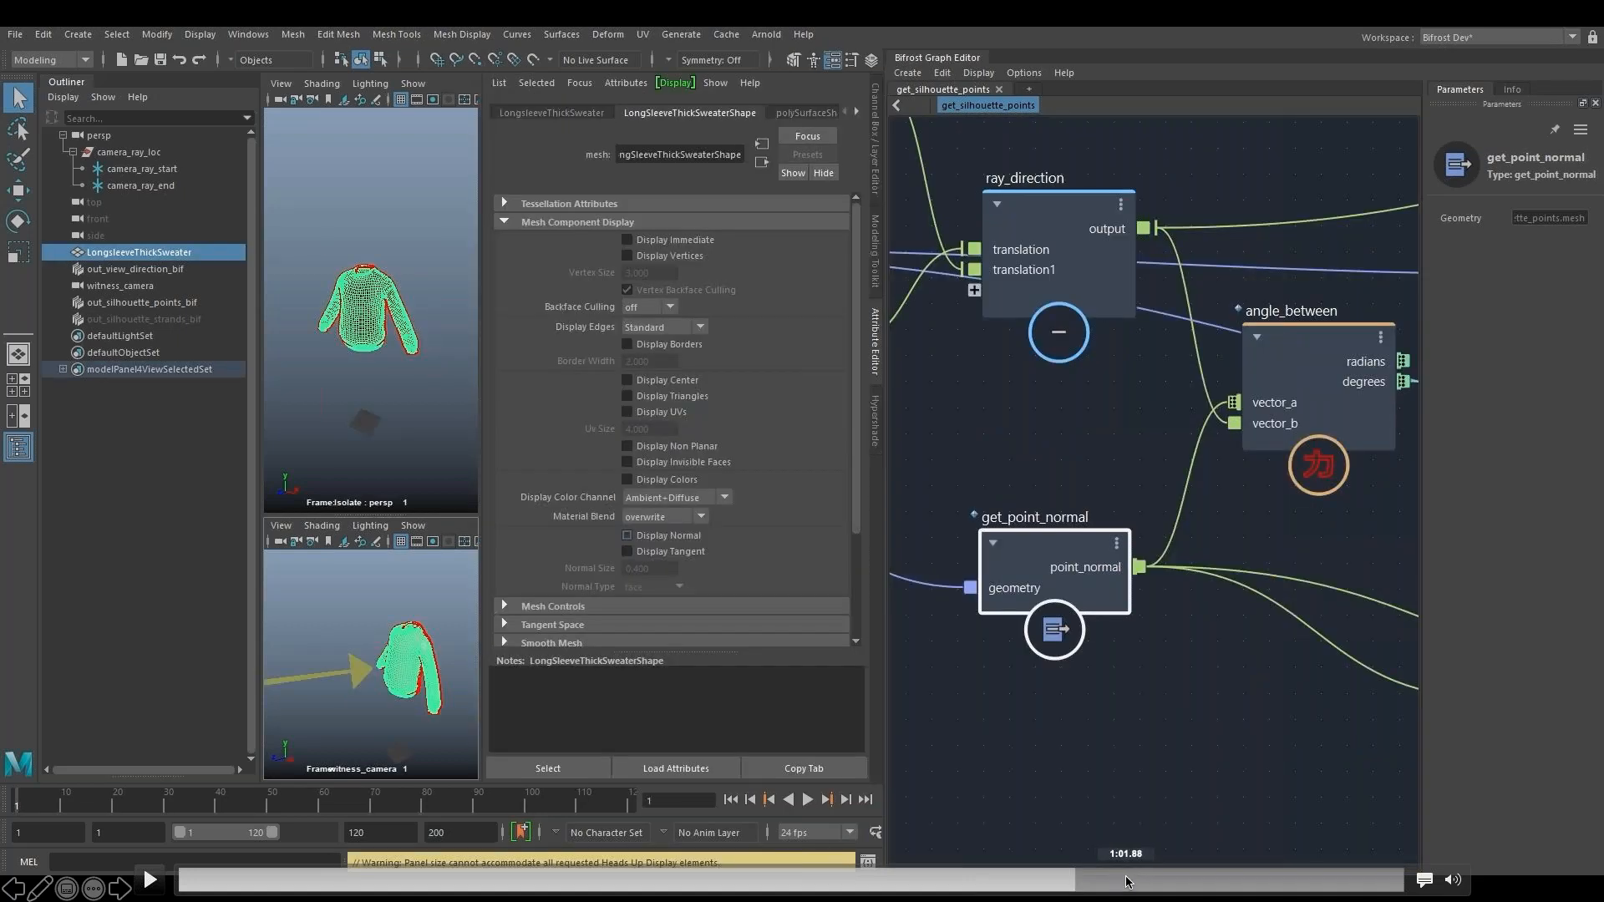
pyautogui.click(1127, 884)
pyautogui.click(1178, 877)
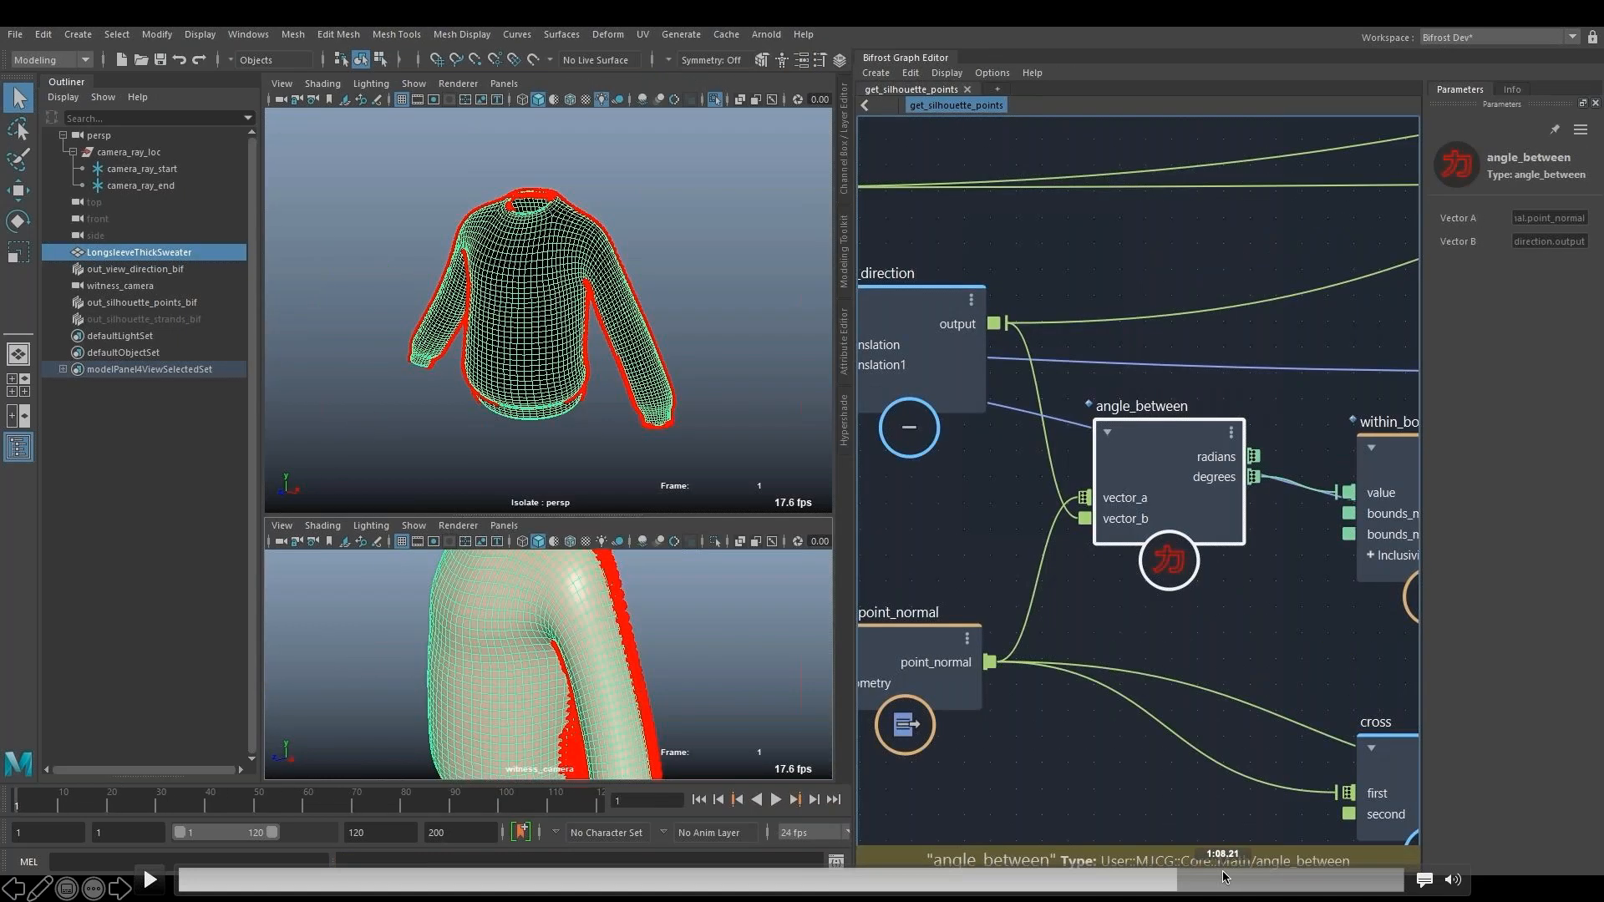
pyautogui.click(1224, 877)
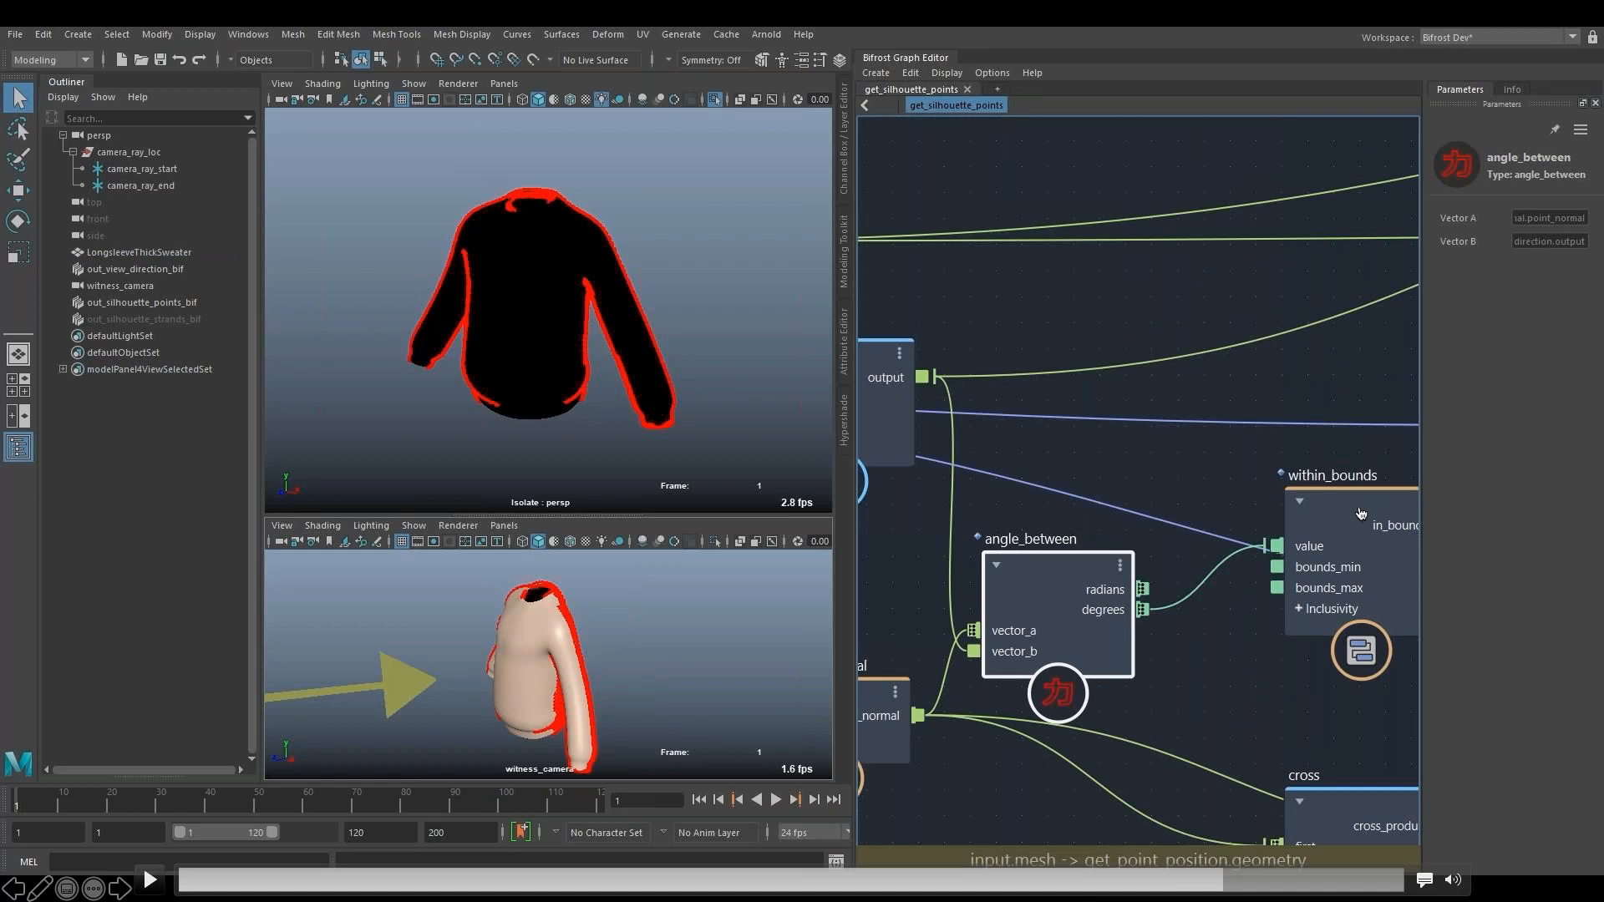
pyautogui.click(149, 879)
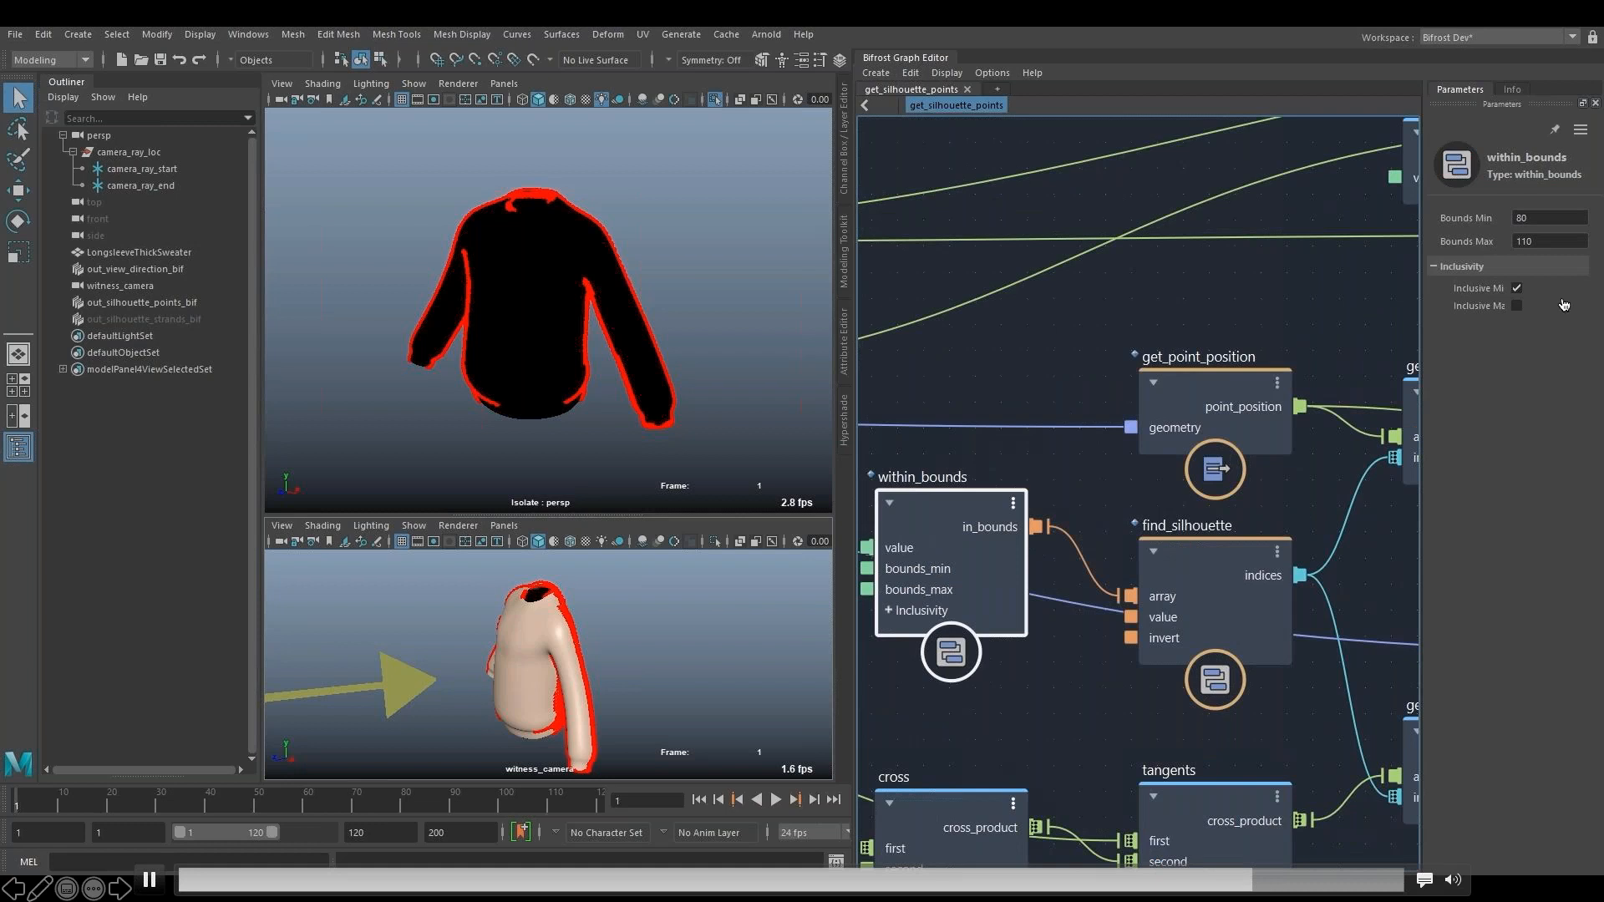
pyautogui.click(1246, 880)
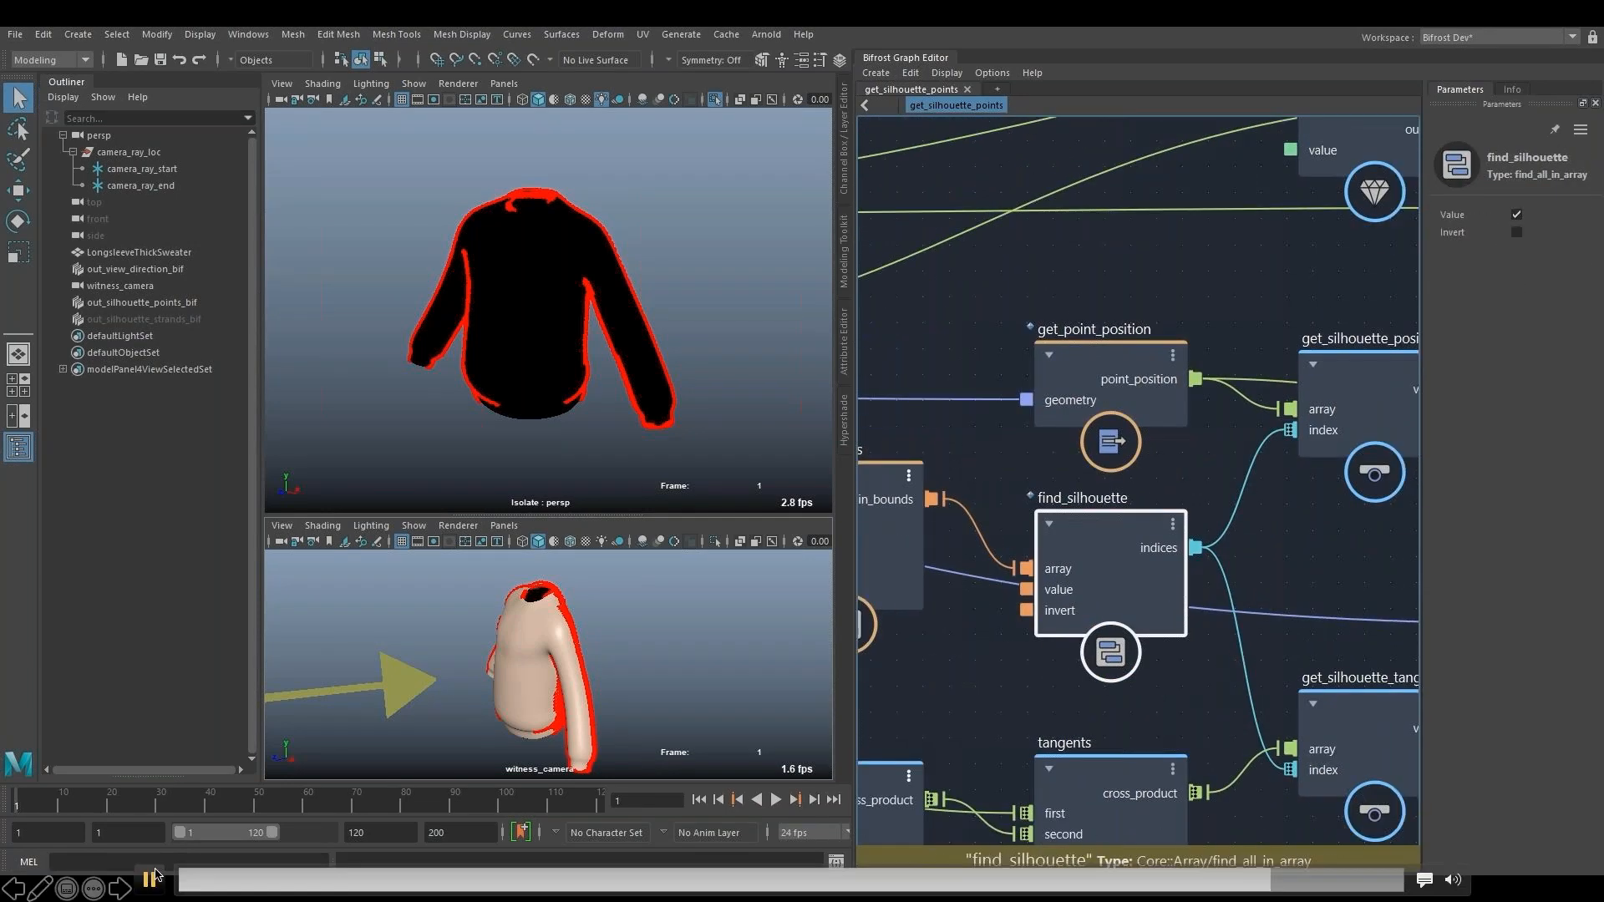
pyautogui.click(150, 880)
pyautogui.click(1253, 880)
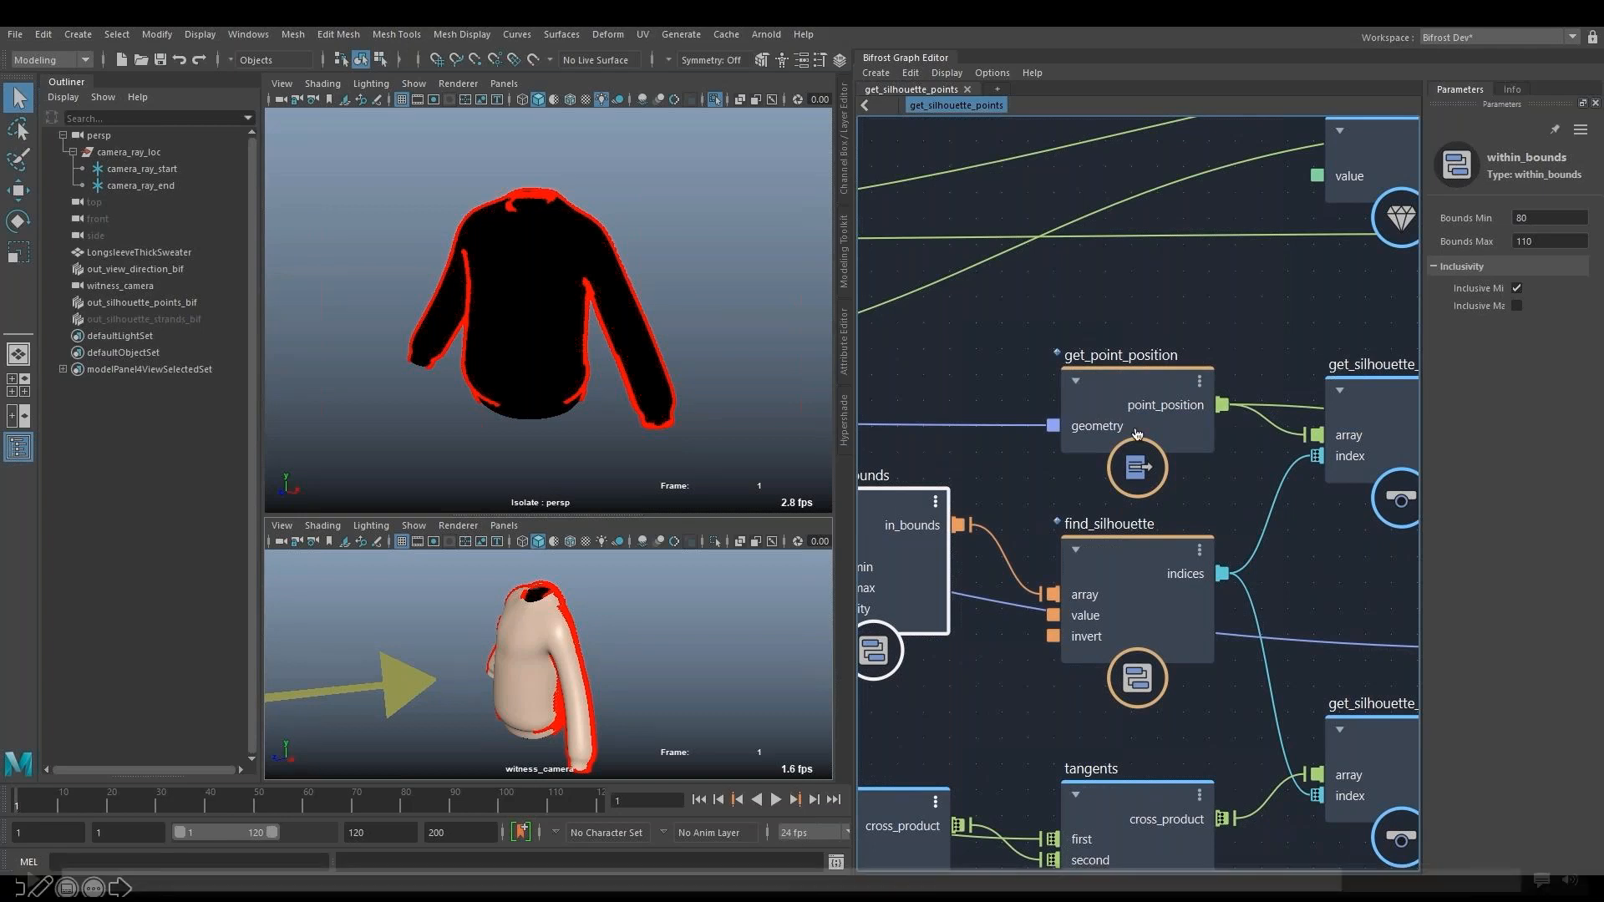
pyautogui.click(150, 880)
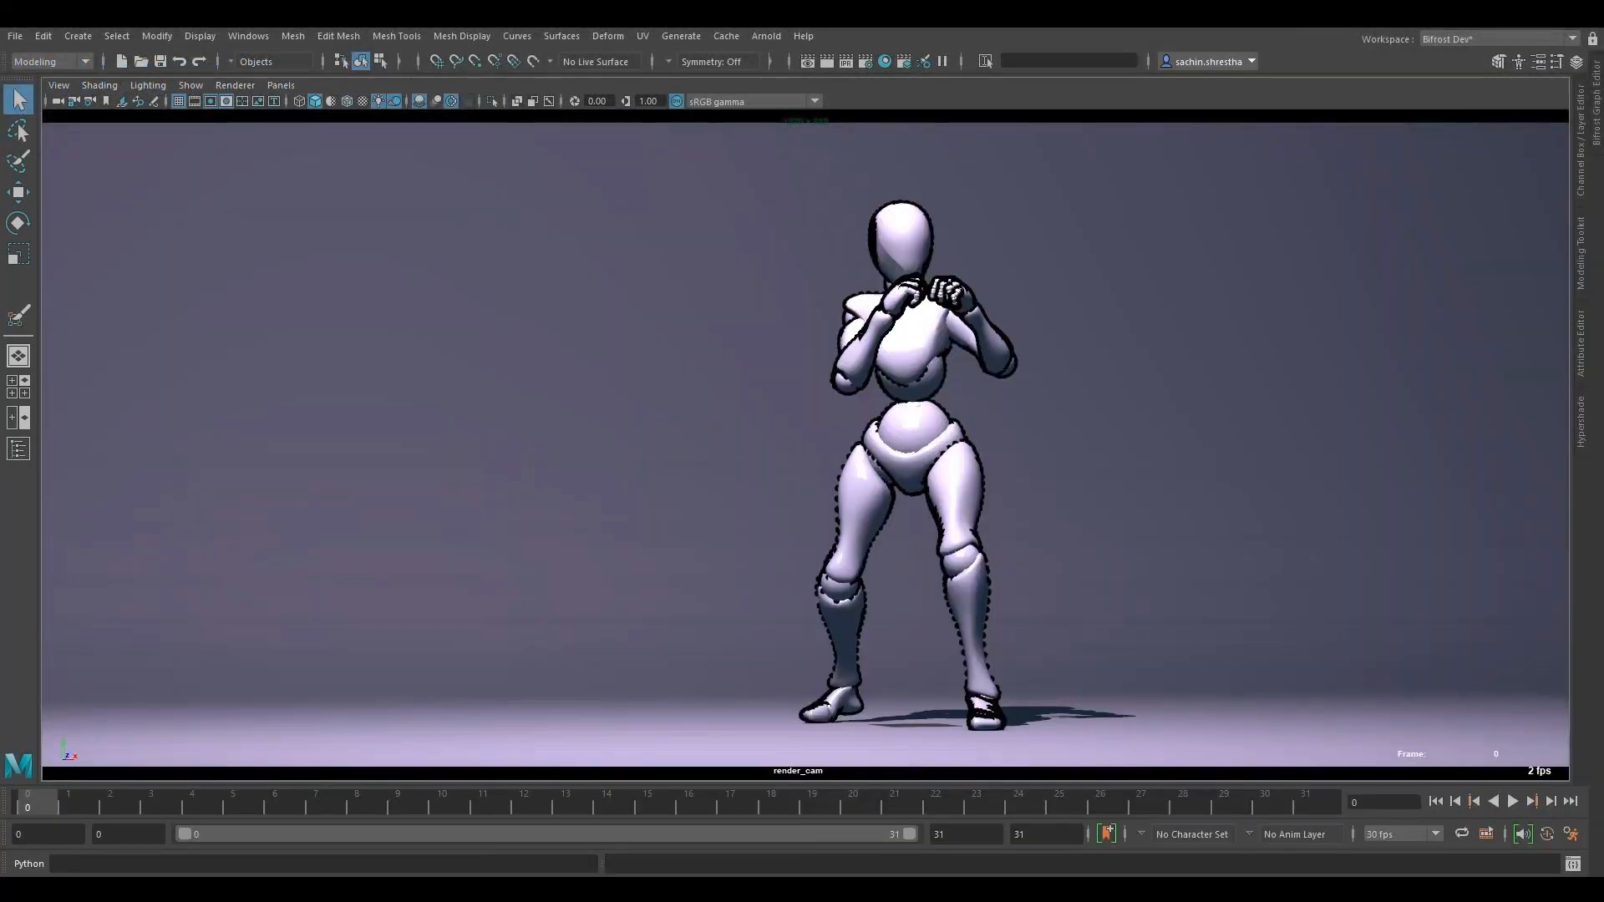
# - Play back the character animation and open the Bifrost Graph Editor beside the camera view
pyautogui.click(1511, 802)
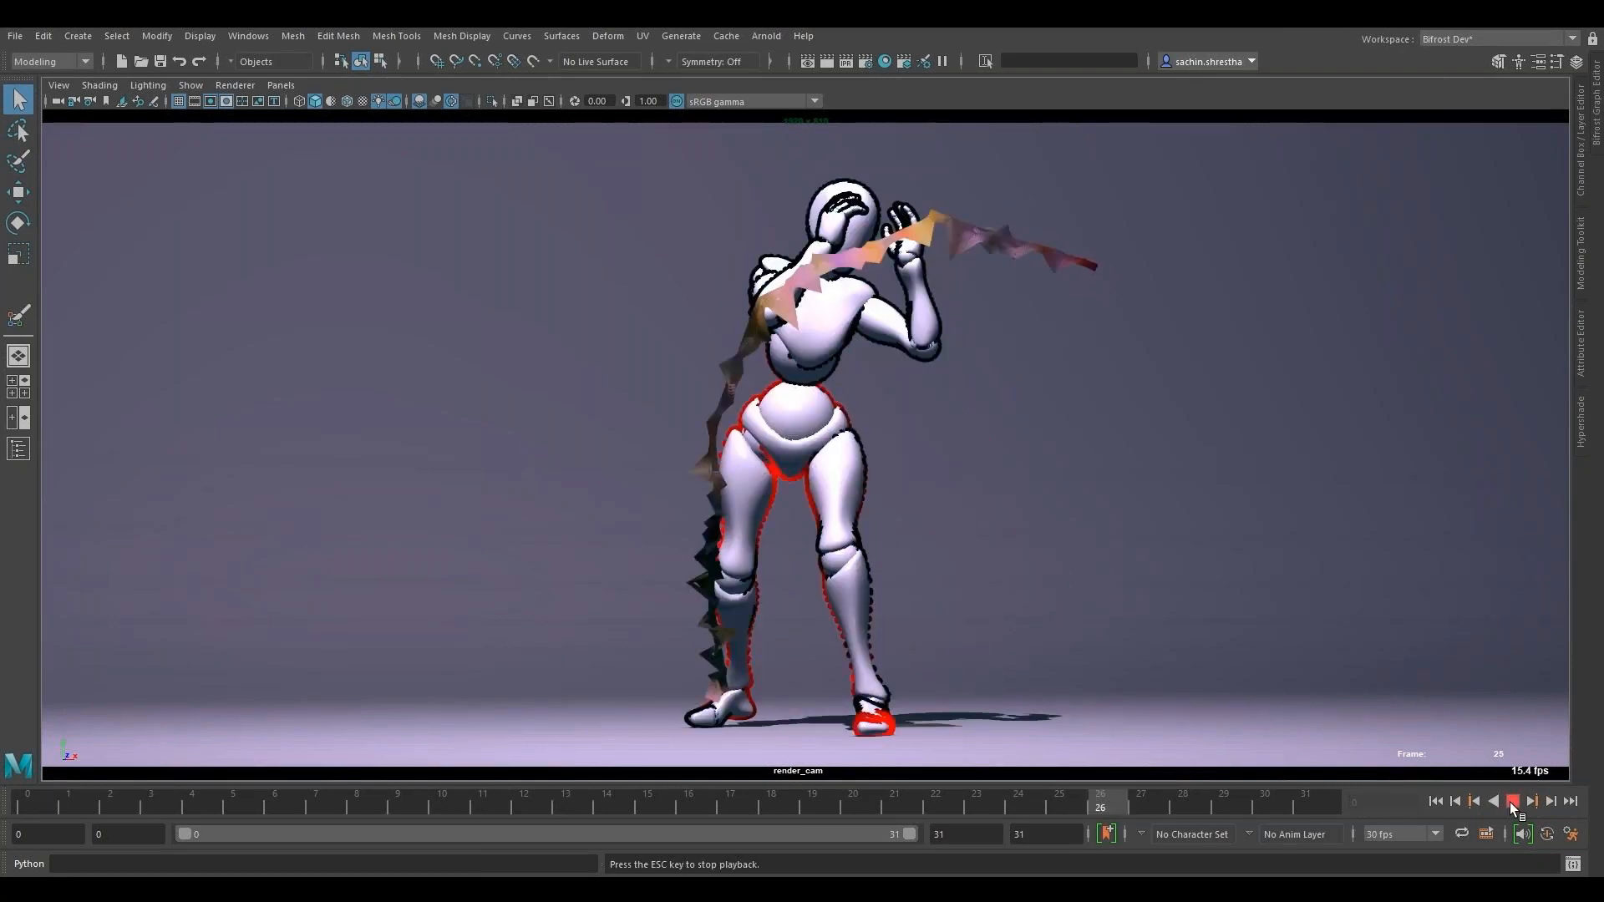
pyautogui.click(1597, 107)
pyautogui.keyDown('alt'); pyautogui.moveTo(853, 572); pyautogui.dragTo(1015, 645, button='middle'); pyautogui.keyUp('alt')
pyautogui.scroll(4, 1014, 645)
pyautogui.click(717, 801)
# - Frame the merge_geometry node in the generate_point_velocitiesShape graph
pyautogui.click(1009, 544)
pyautogui.press('f')
pyautogui.click(889, 92)
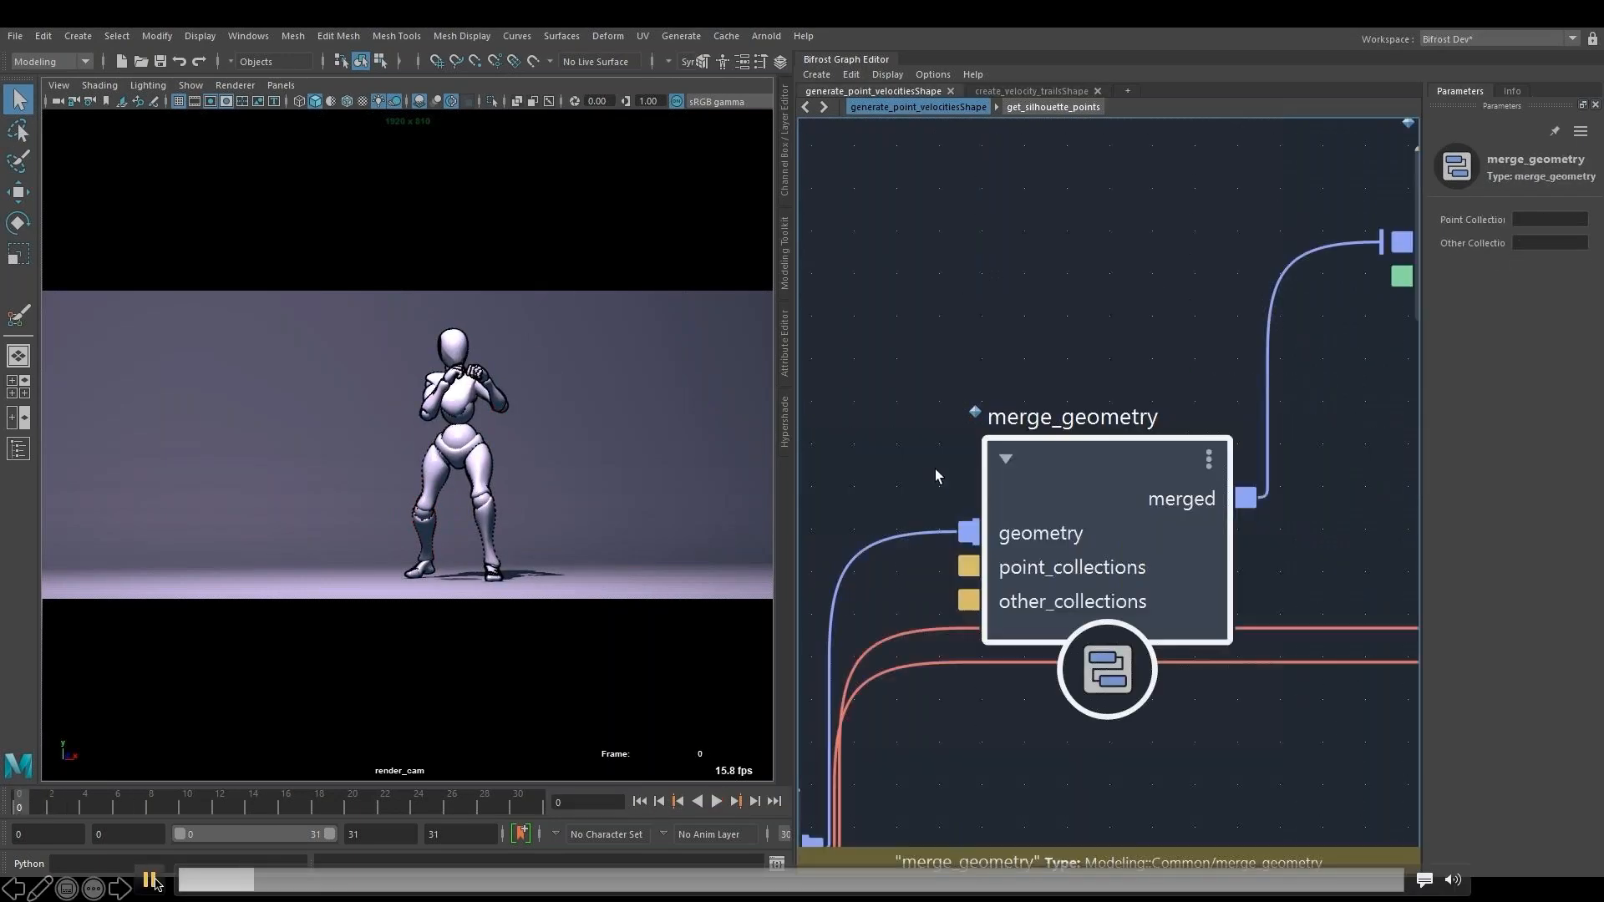
pyautogui.click(149, 880)
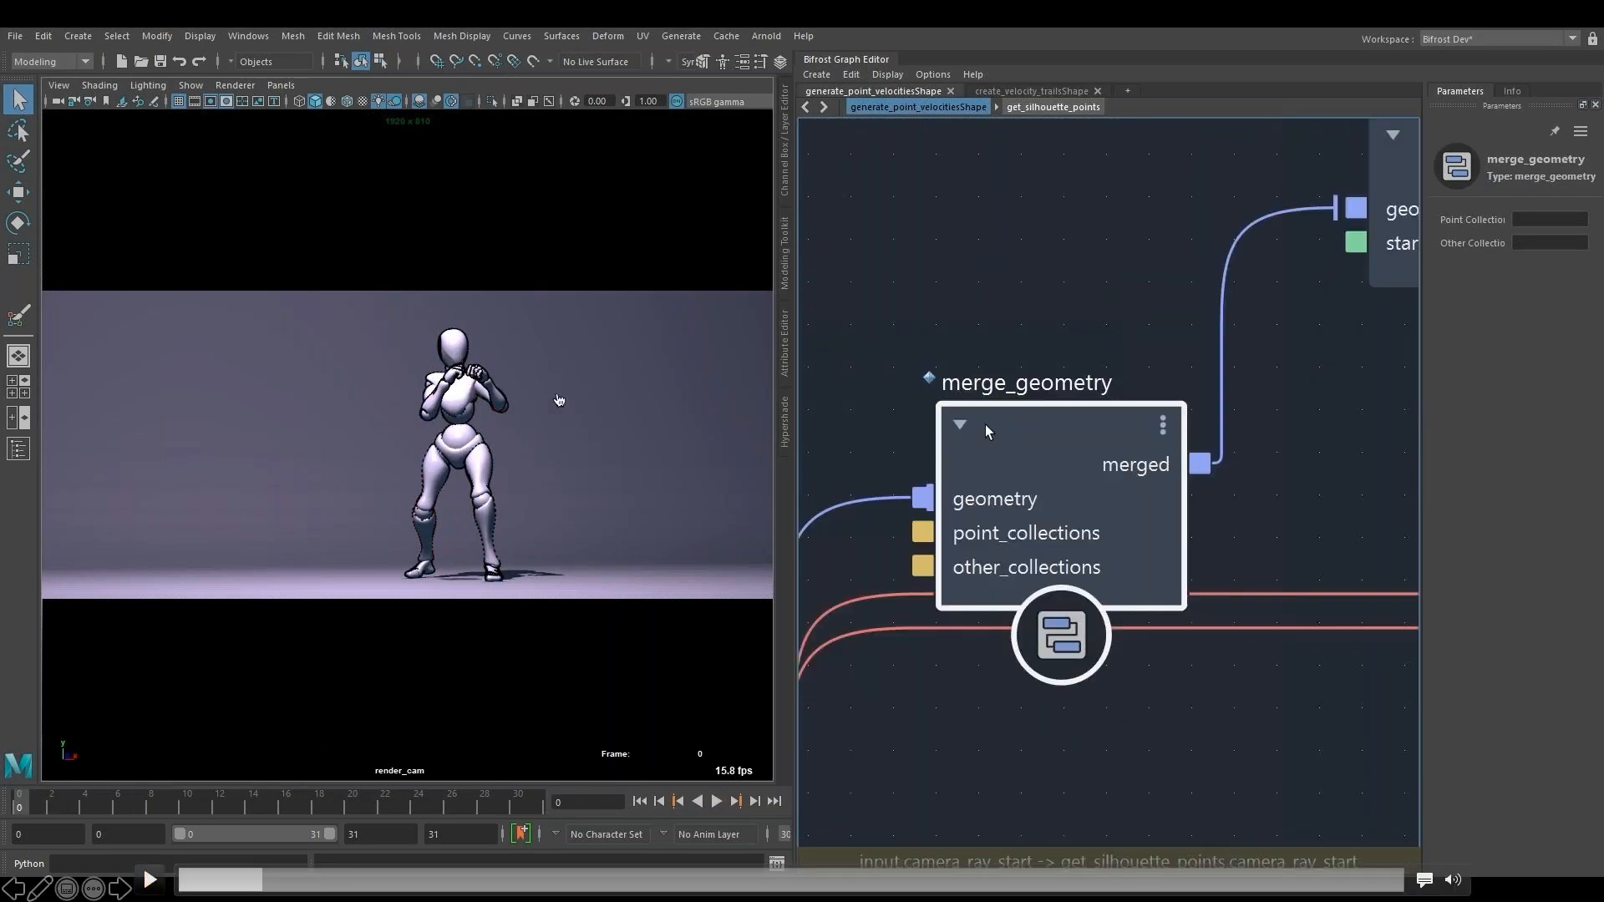
pyautogui.click(150, 880)
pyautogui.click(153, 879)
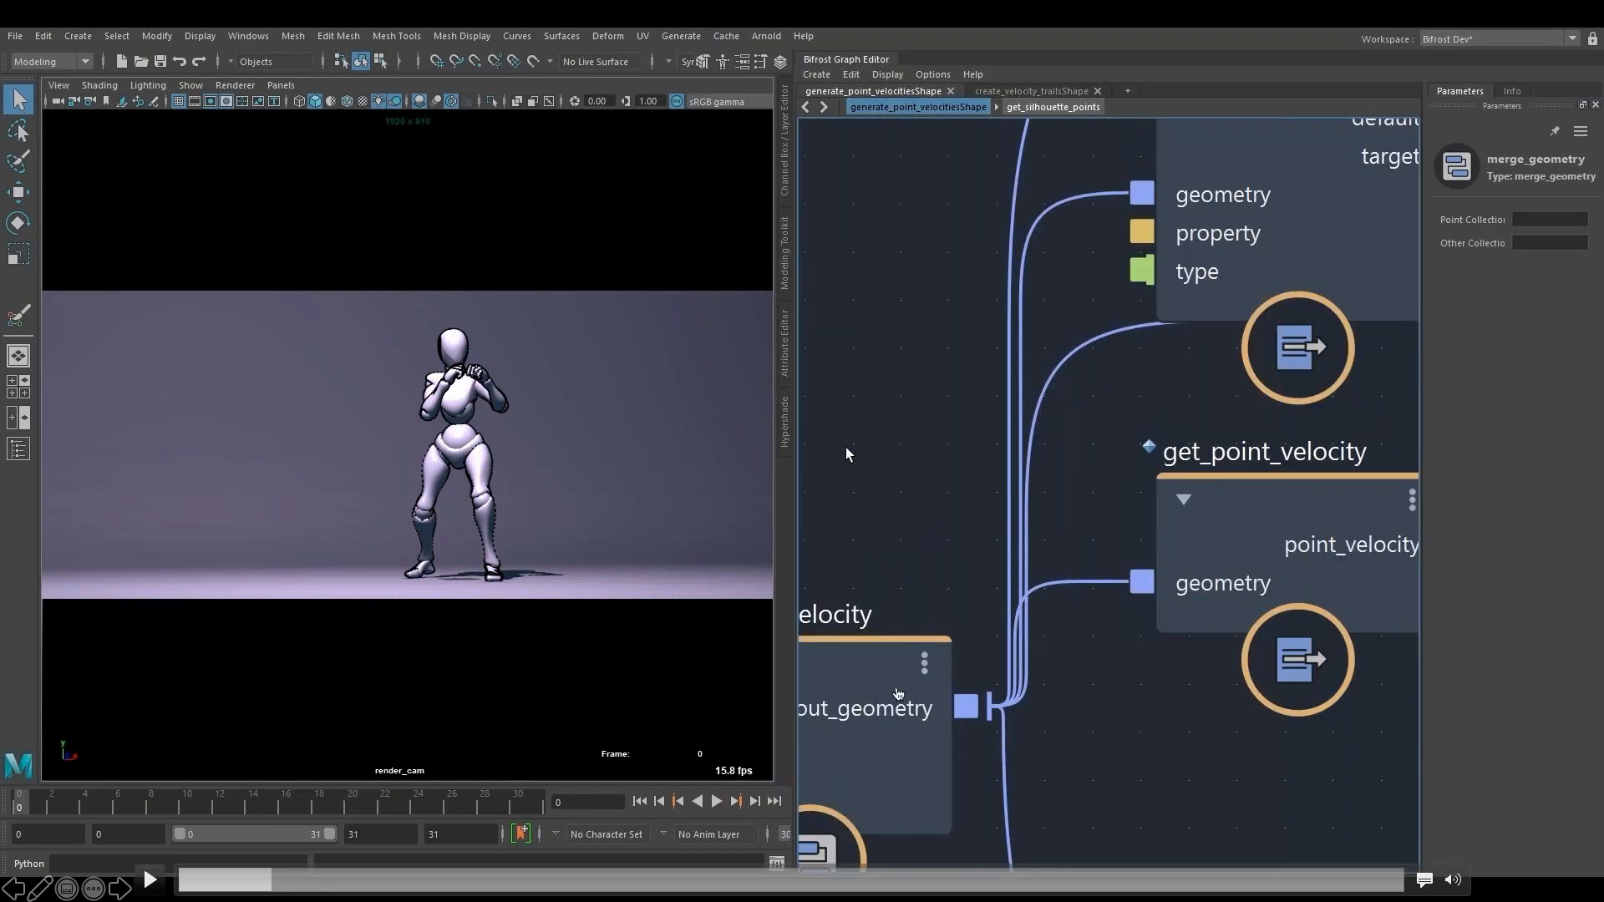
pyautogui.click(265, 880)
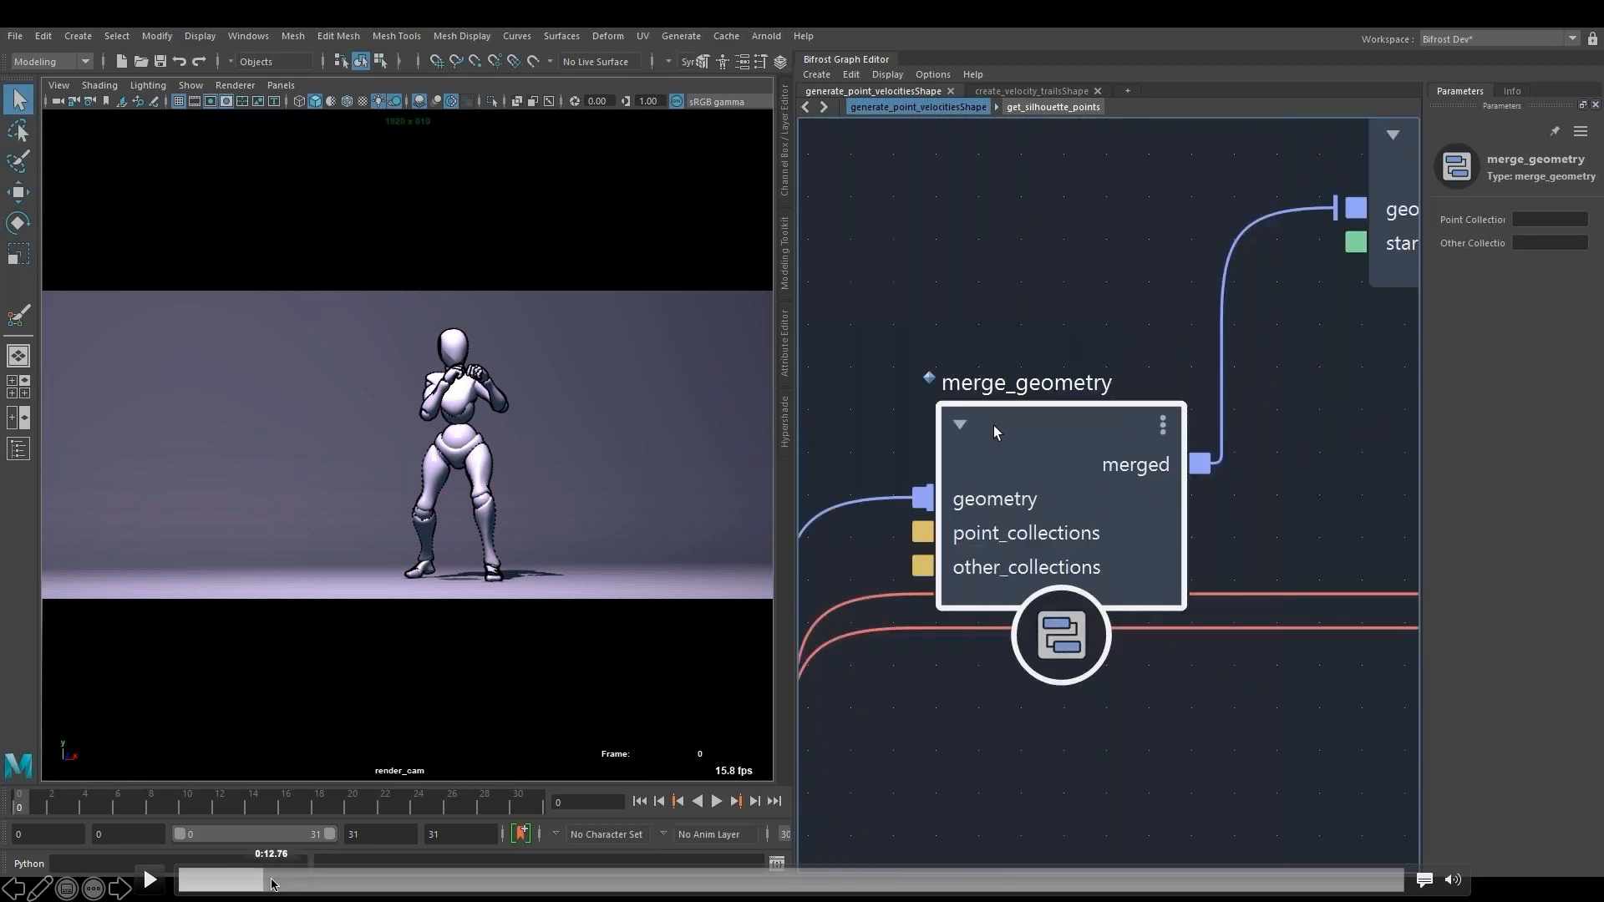
pyautogui.click(271, 882)
pyautogui.click(150, 880)
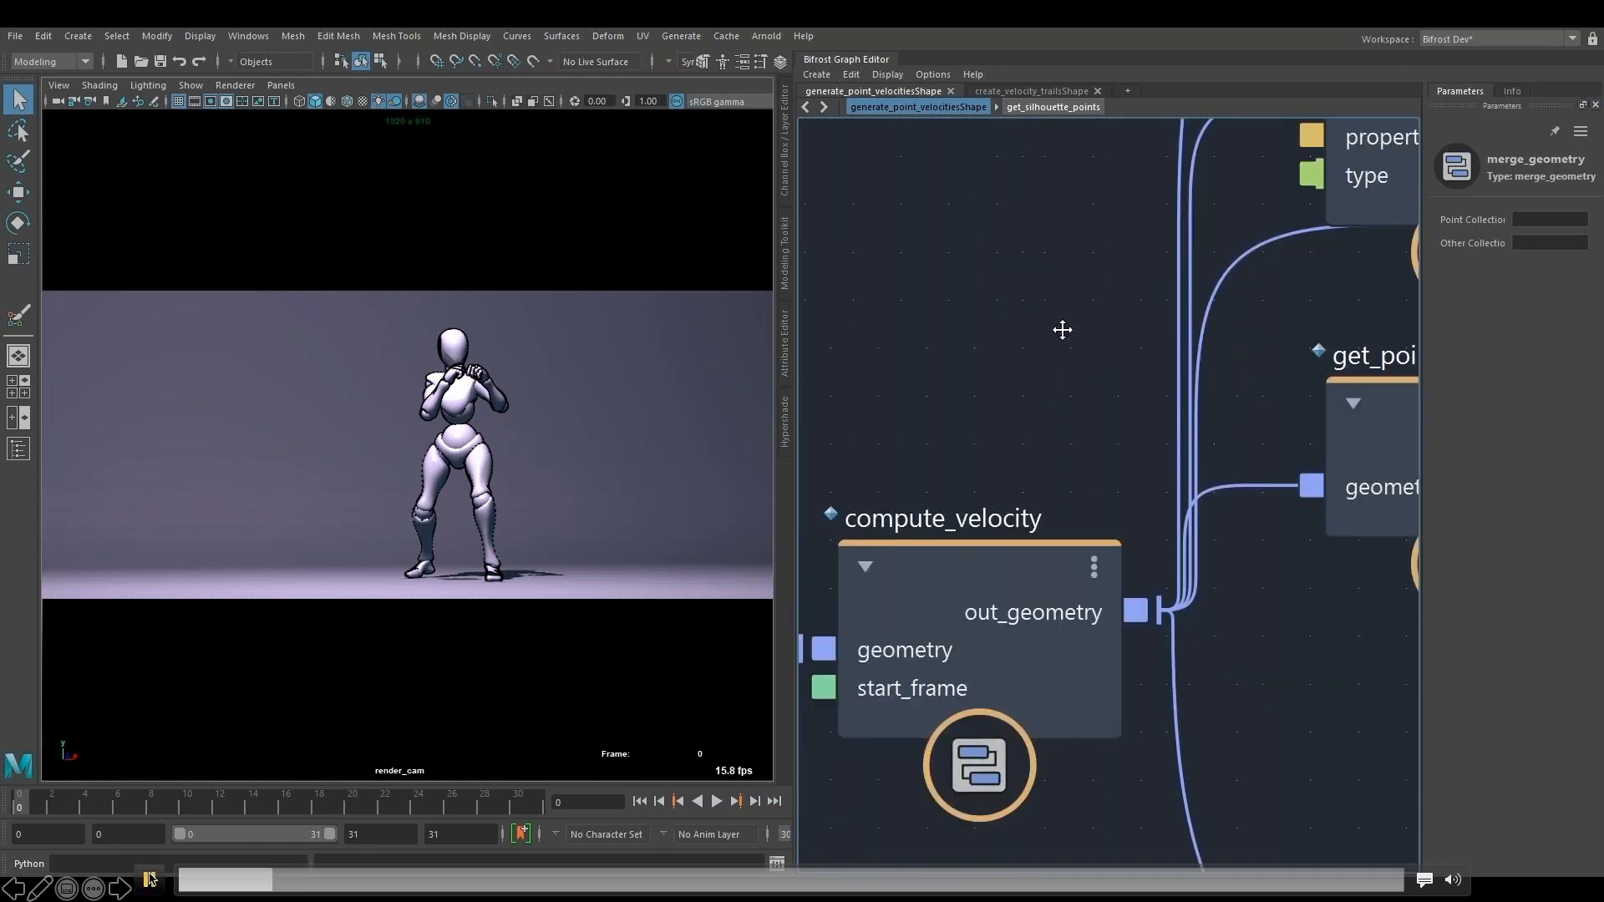
pyautogui.click(150, 880)
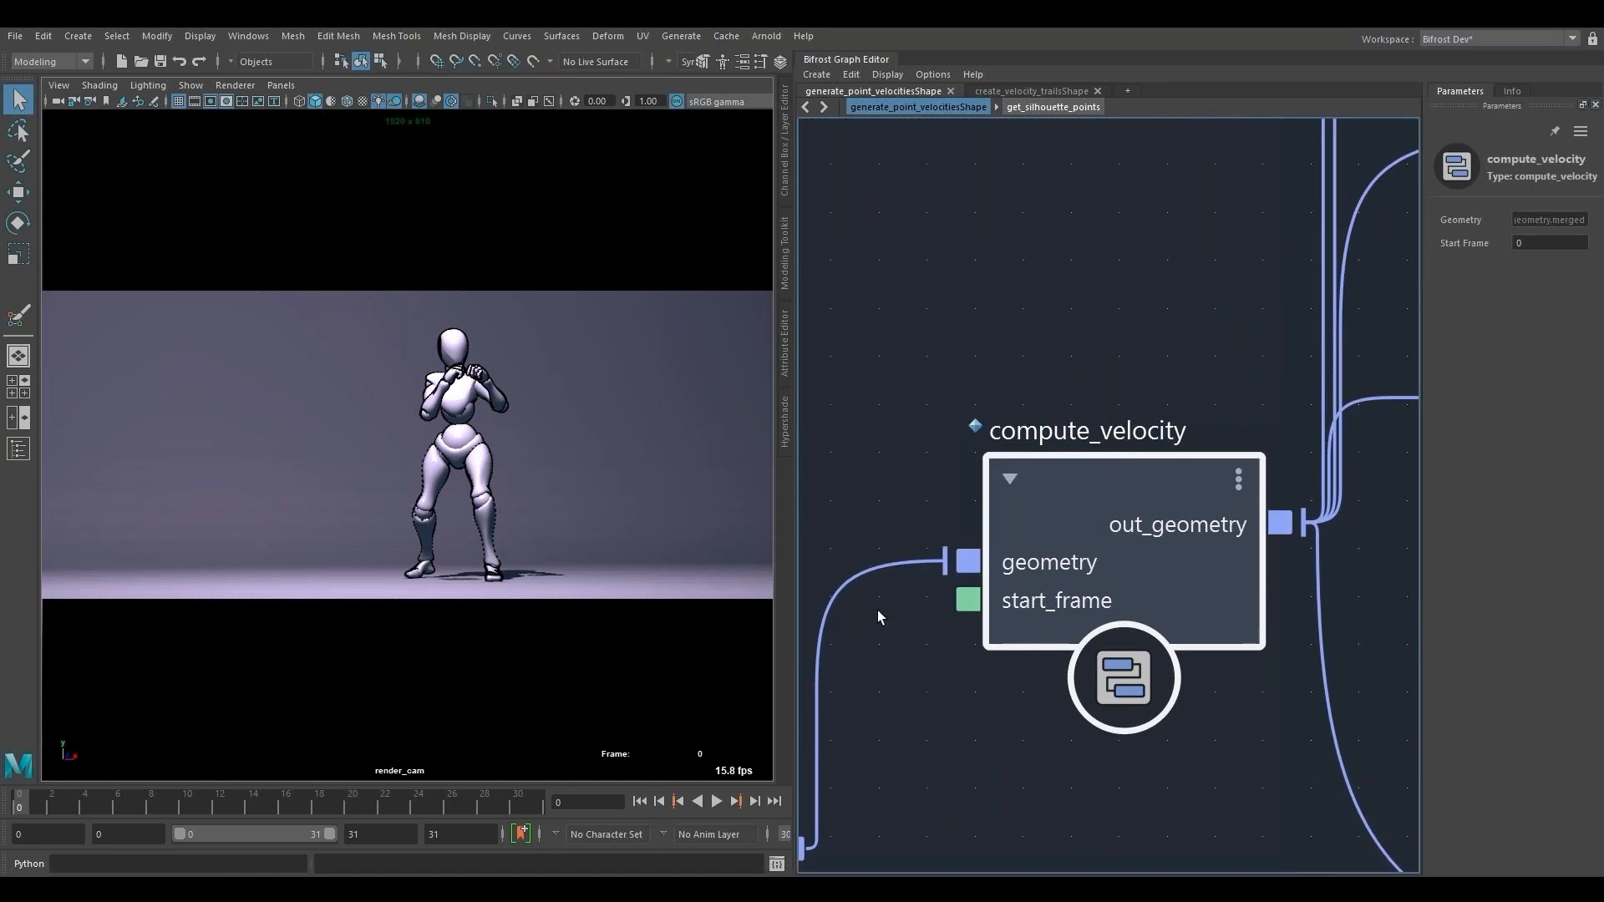
pyautogui.moveTo(151, 880)
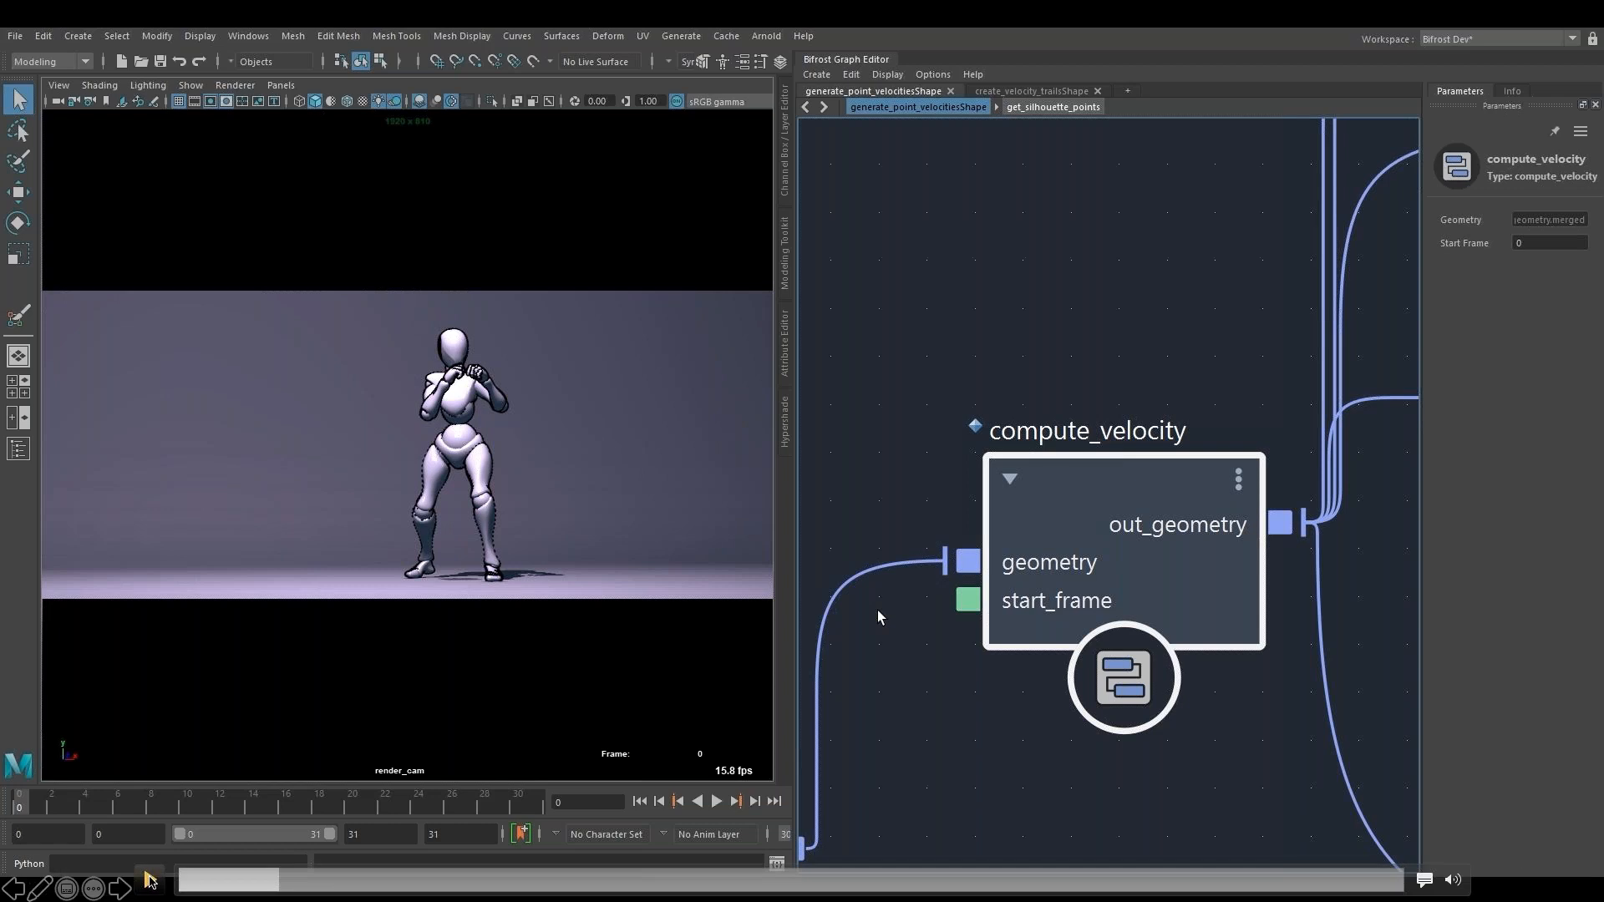
pyautogui.click(151, 879)
pyautogui.click(293, 881)
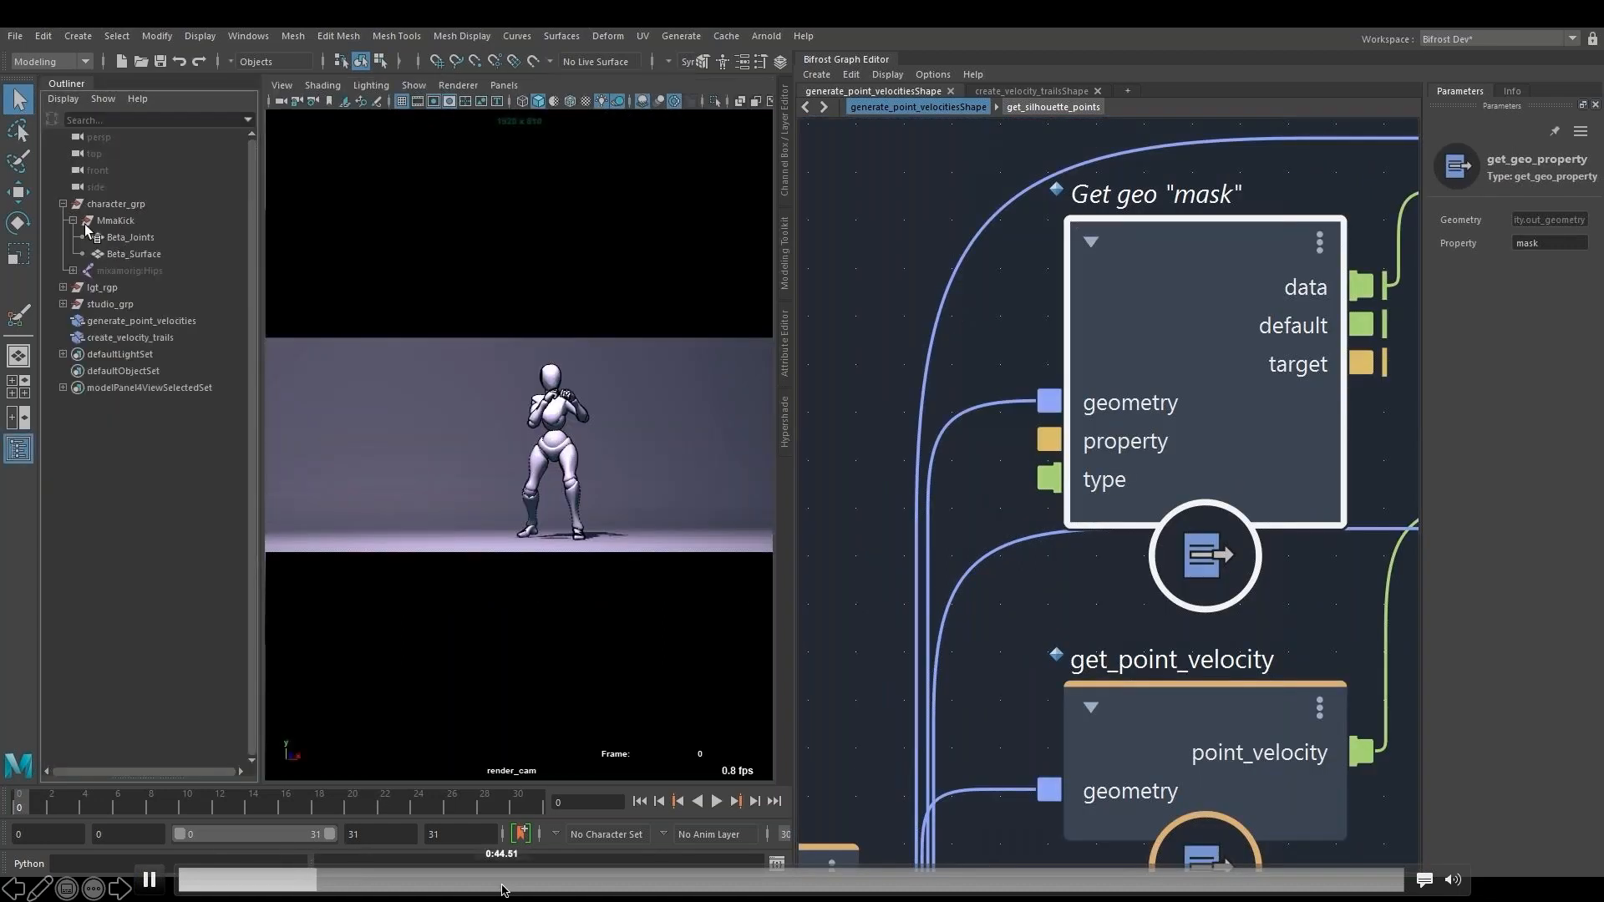
pyautogui.click(447, 880)
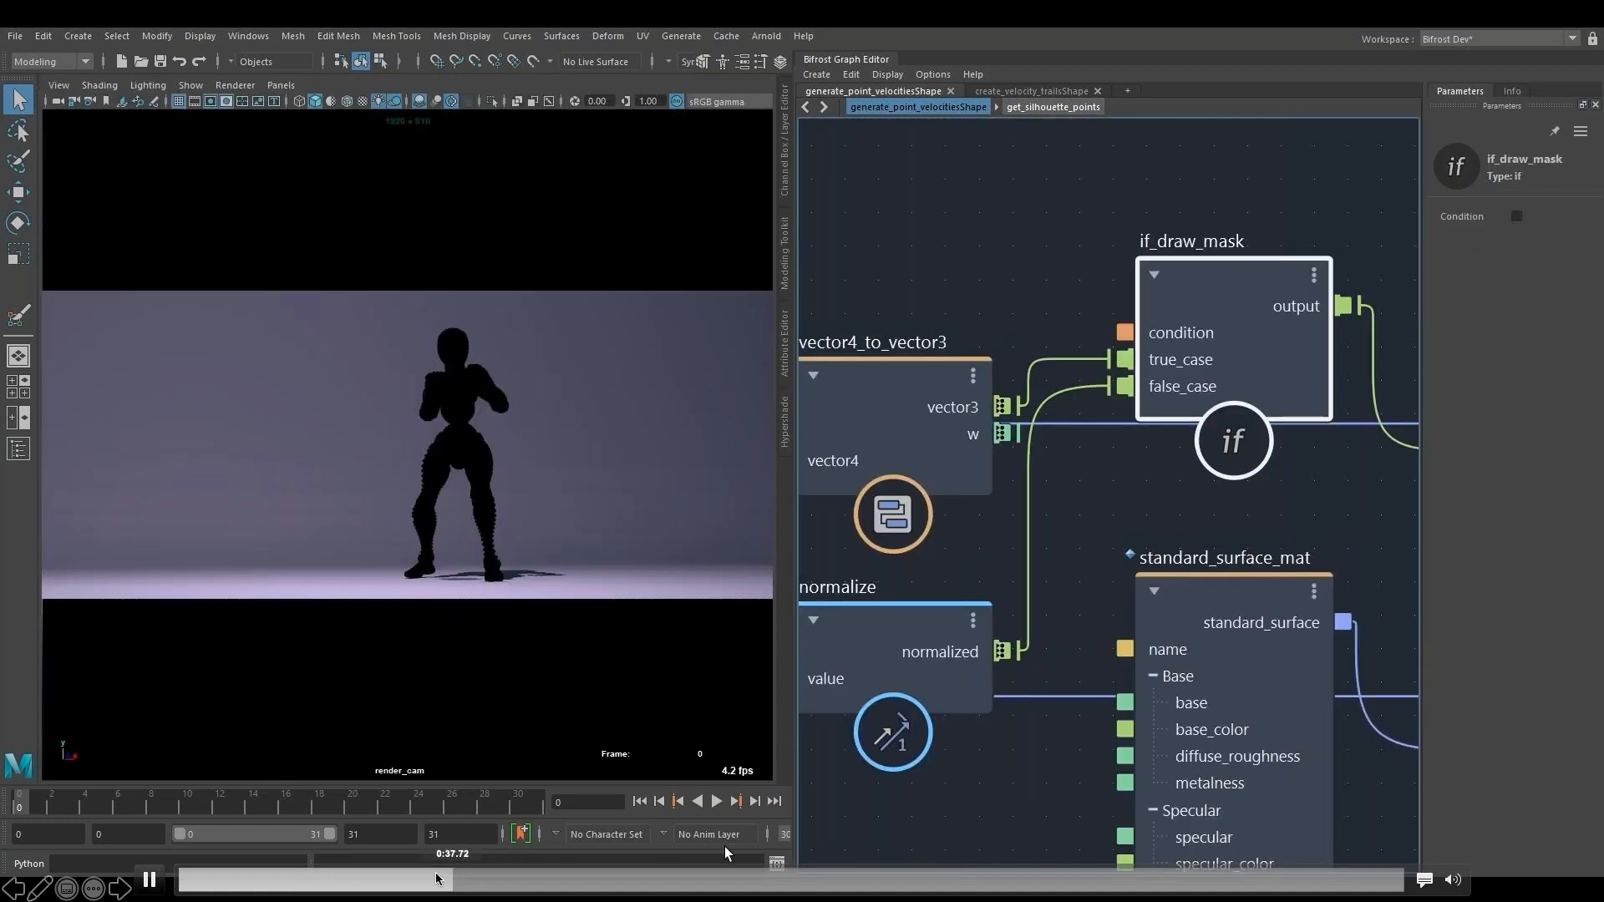
pyautogui.click(387, 880)
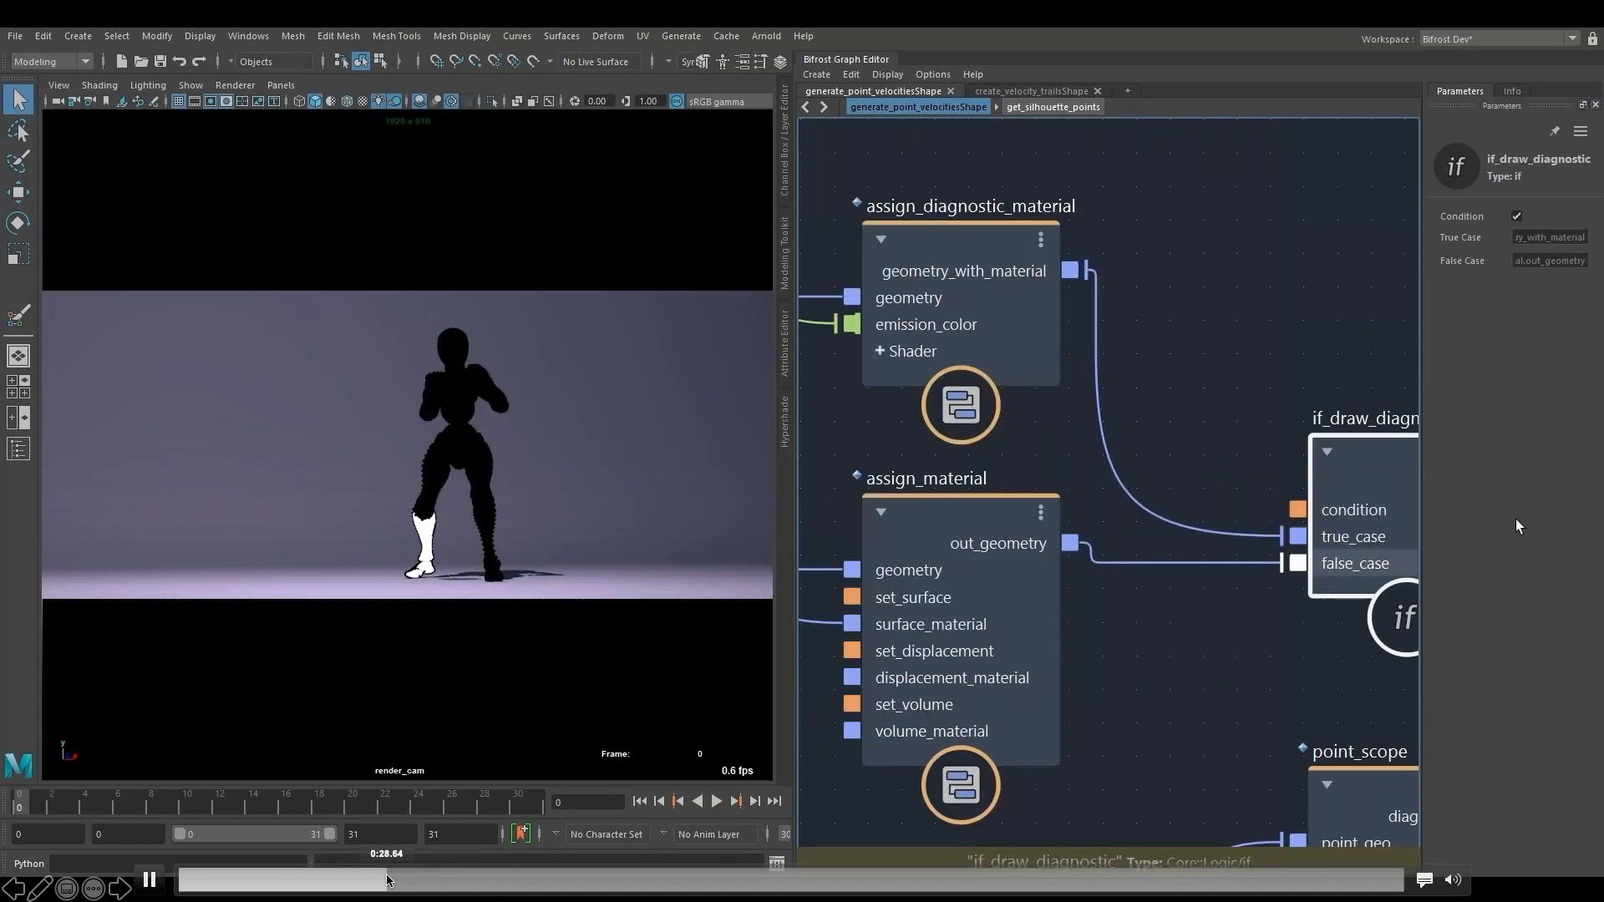
pyautogui.click(356, 654)
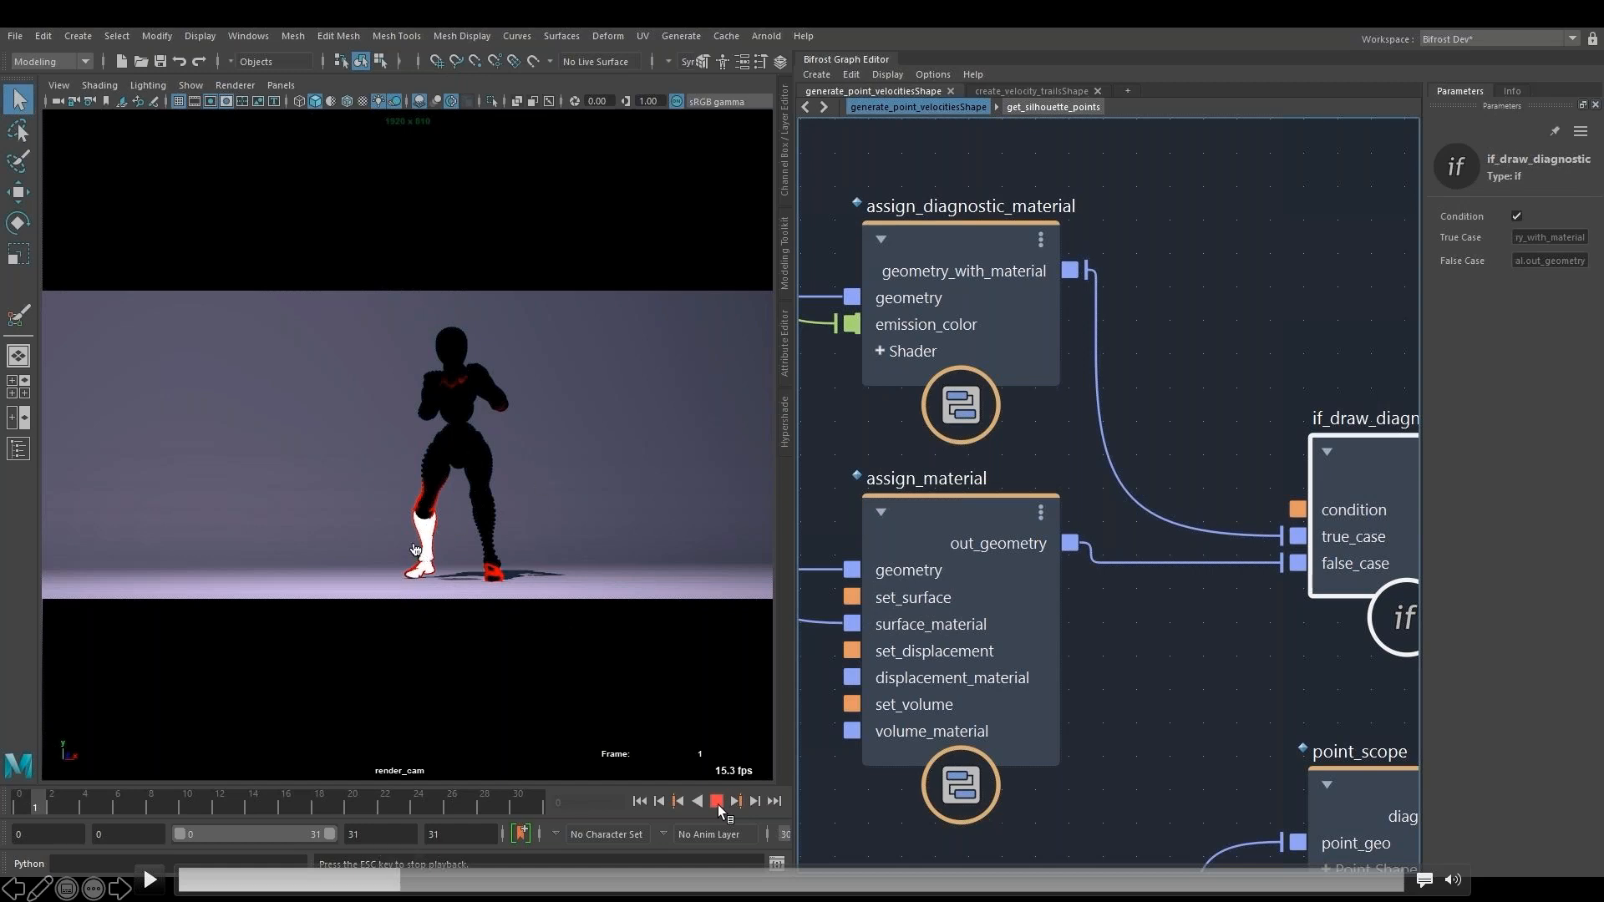
pyautogui.click(155, 880)
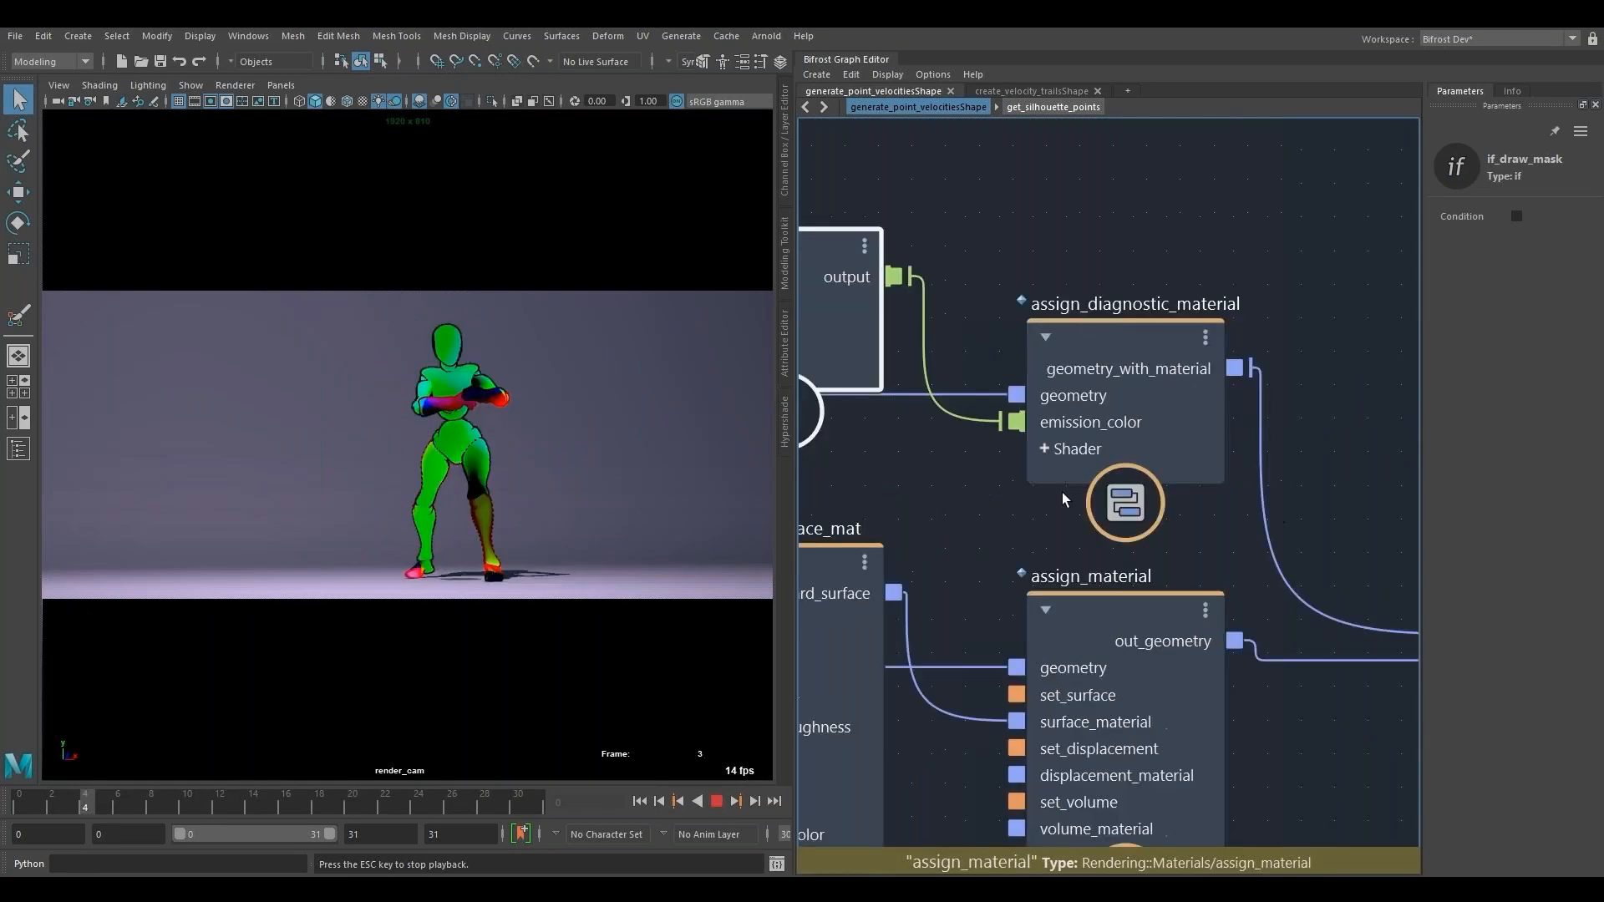
# - Return the animation to its first frame and turn off the Condition of the if_draw_diagnostic node
pyautogui.click(640, 801)
pyautogui.scroll(-4, 1263, 524)
pyautogui.keyDown('alt'); pyautogui.moveTo(1204, 288); pyautogui.dragTo(1412, 225, button='middle'); pyautogui.keyUp('alt')
pyautogui.keyDown('alt'); pyautogui.moveTo(1139, 273); pyautogui.dragTo(805, 250, button='middle'); pyautogui.keyUp('alt')
pyautogui.click(1316, 453)
pyautogui.click(1517, 217)
pyautogui.keyDown('alt'); pyautogui.moveTo(1404, 722); pyautogui.dragTo(1140, 591, button='middle'); pyautogui.keyUp('alt')
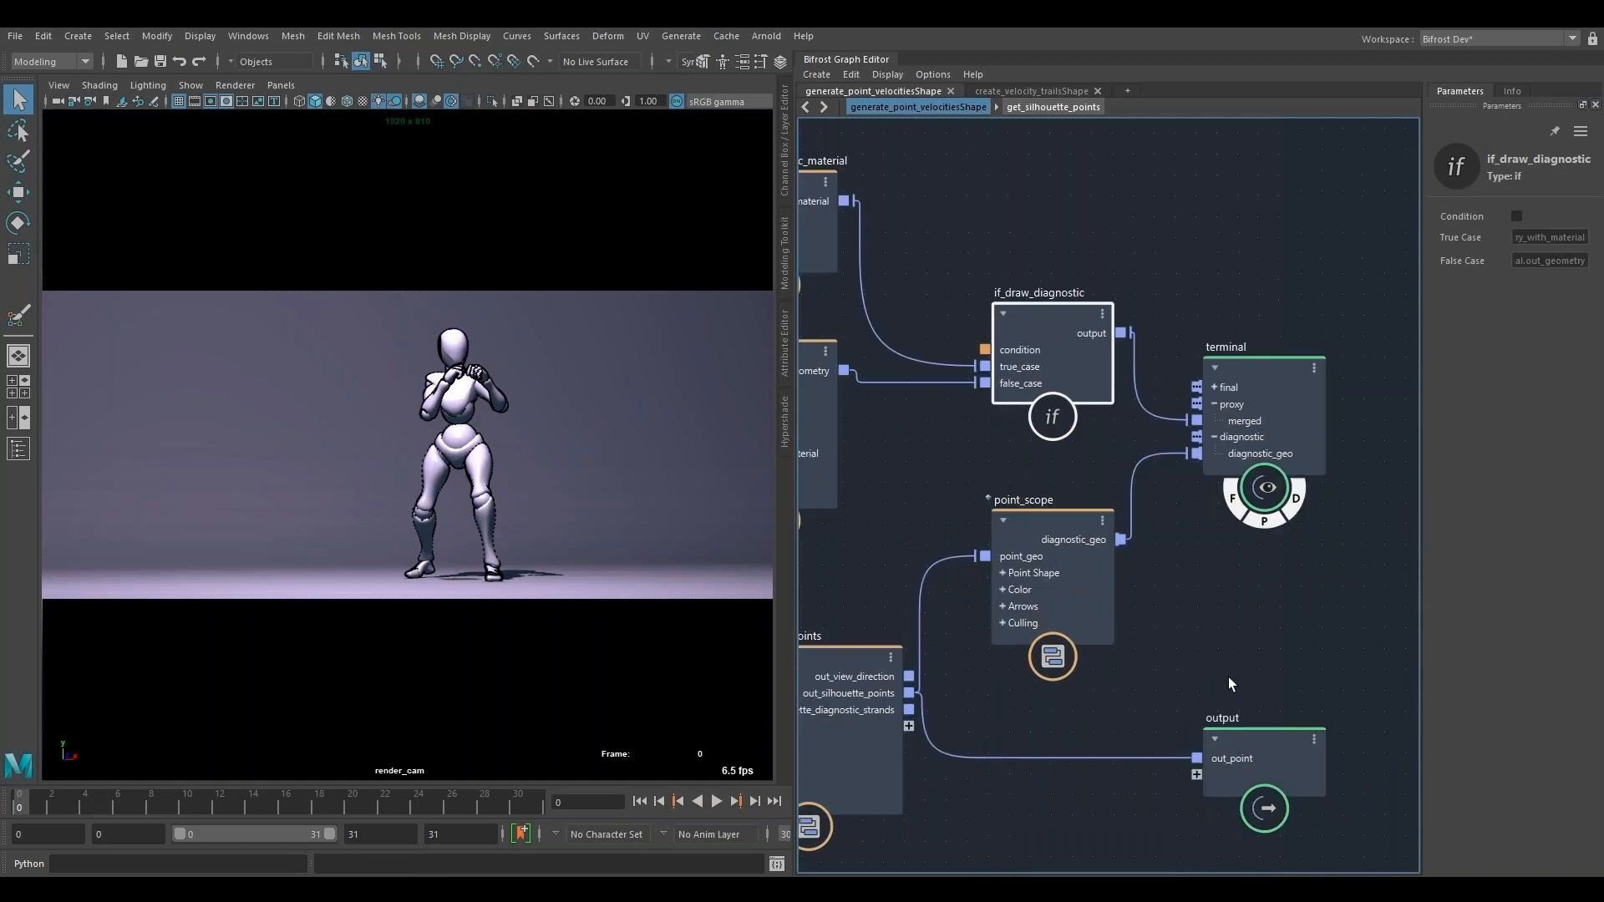
# - Select the get_silhouette_points node and frame it in the graph
pyautogui.keyDown('alt'); pyautogui.moveTo(1232, 684); pyautogui.dragTo(1295, 554, button='middle'); pyautogui.keyUp('alt')
pyautogui.keyDown('alt'); pyautogui.moveTo(924, 126); pyautogui.dragTo(1049, 96, button='middle'); pyautogui.keyUp('alt')
pyautogui.keyDown('alt'); pyautogui.moveTo(814, 770); pyautogui.dragTo(1291, 714, button='middle'); pyautogui.keyUp('alt')
pyautogui.keyDown('alt'); pyautogui.moveTo(819, 728); pyautogui.dragTo(383, 752, button='middle'); pyautogui.keyUp('alt')
pyautogui.click(1175, 612)
pyautogui.press('f')
# - Examine the scene hierarchy in the Outliner and hide the Outliner again
pyautogui.click(18, 448)
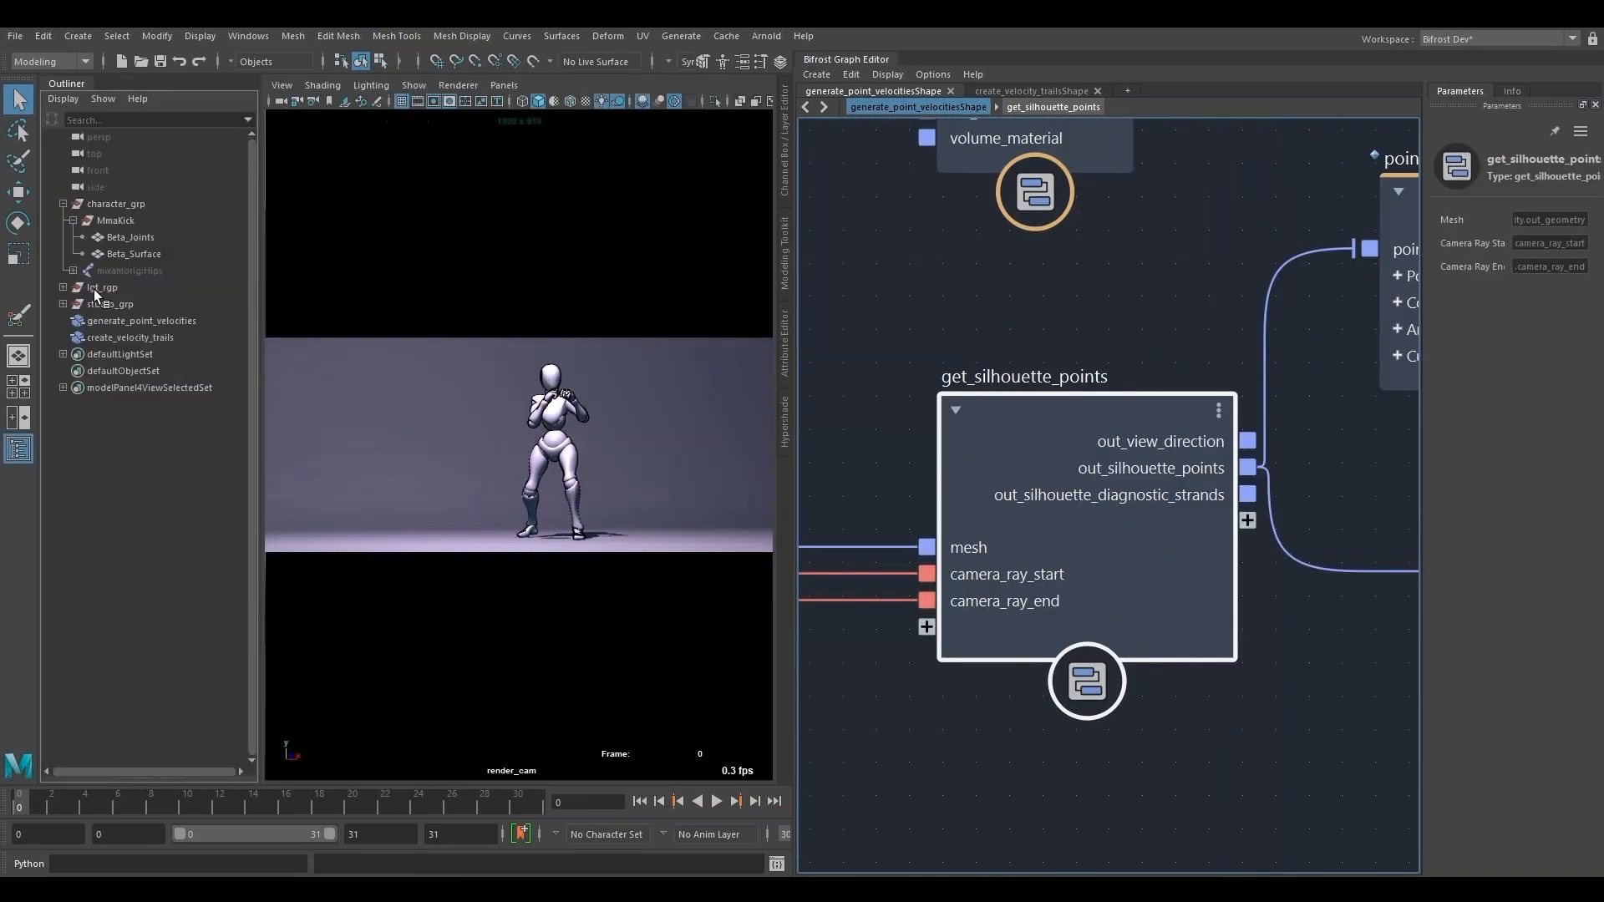
pyautogui.click(26, 454)
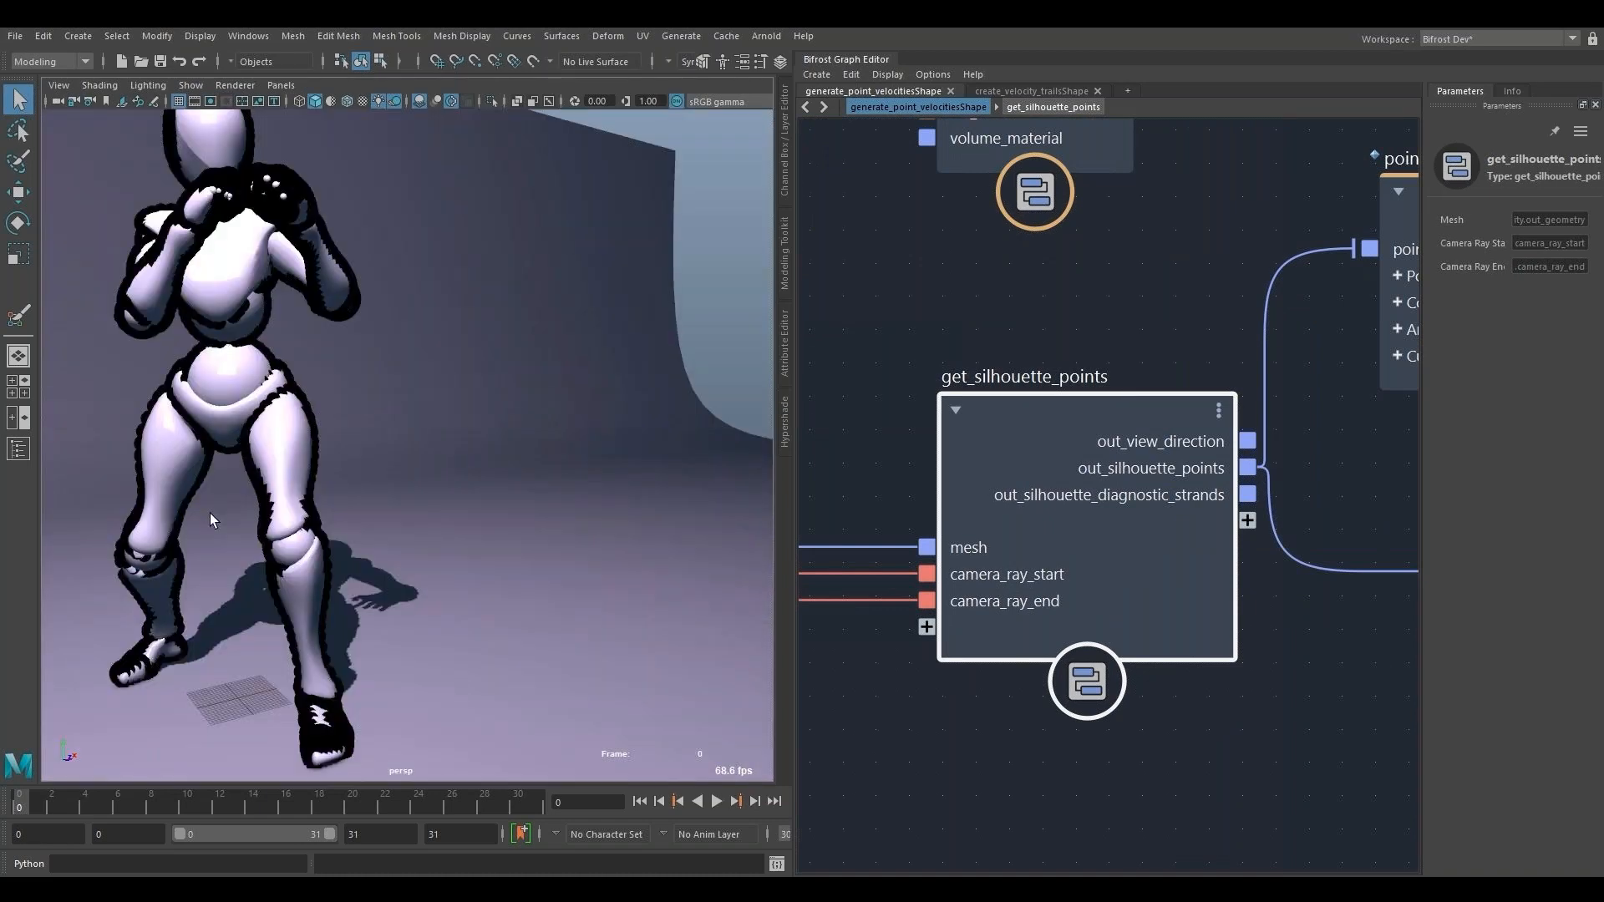
pyautogui.keyDown('alt'); pyautogui.moveTo(209, 513); pyautogui.dragTo(368, 526, button='right'); pyautogui.keyUp('alt')
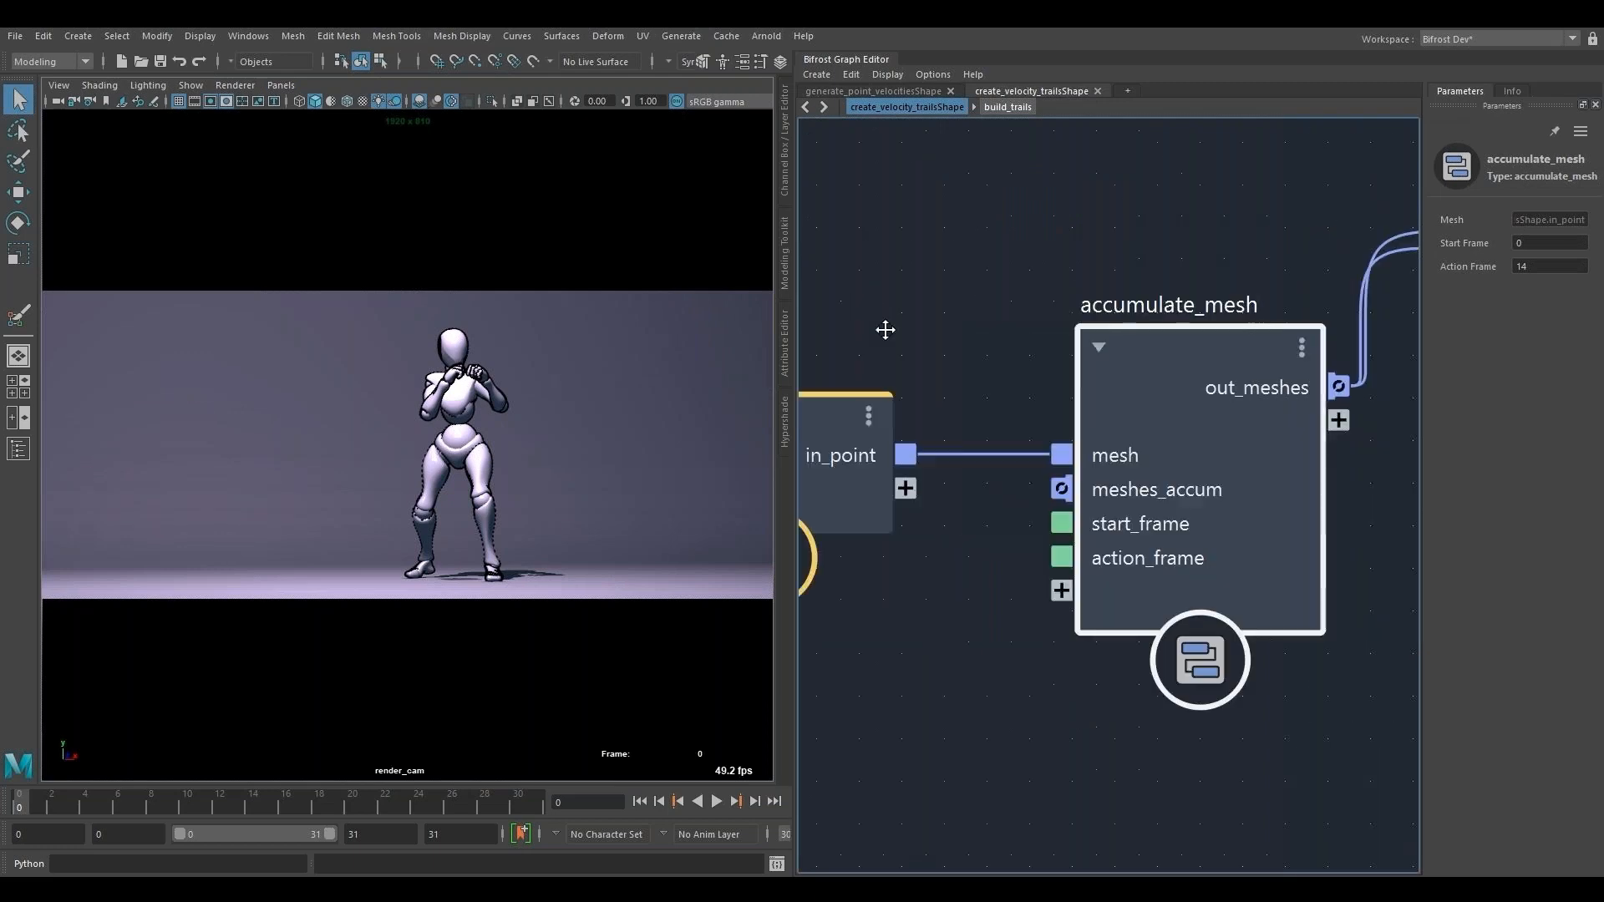
# - Open the accumulate_mesh compound and examine its empty_array, vector3_to_scalar and equal1 nodes
pyautogui.doubleClick(1058, 486)
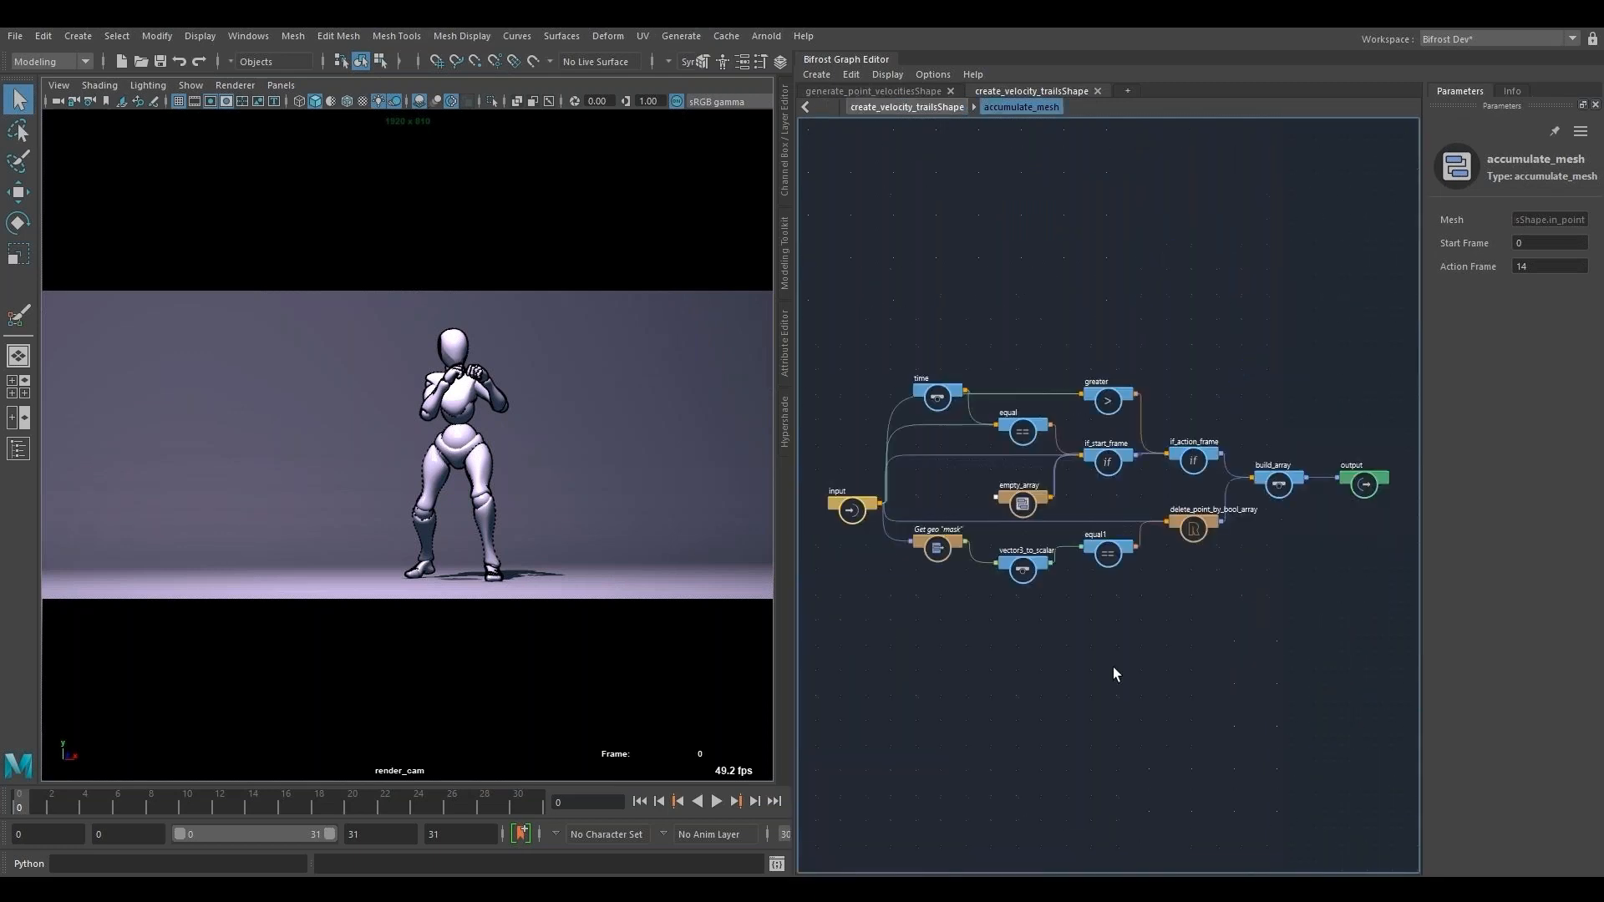
pyautogui.scroll(4, 1113, 667)
pyautogui.keyDown('alt'); pyautogui.moveTo(1373, 520); pyautogui.dragTo(1253, 702, button='middle'); pyautogui.keyUp('alt')
pyautogui.scroll(5, 924, 802)
pyautogui.keyDown('alt'); pyautogui.moveTo(924, 802); pyautogui.dragTo(1231, 785, button='middle'); pyautogui.keyUp('alt')
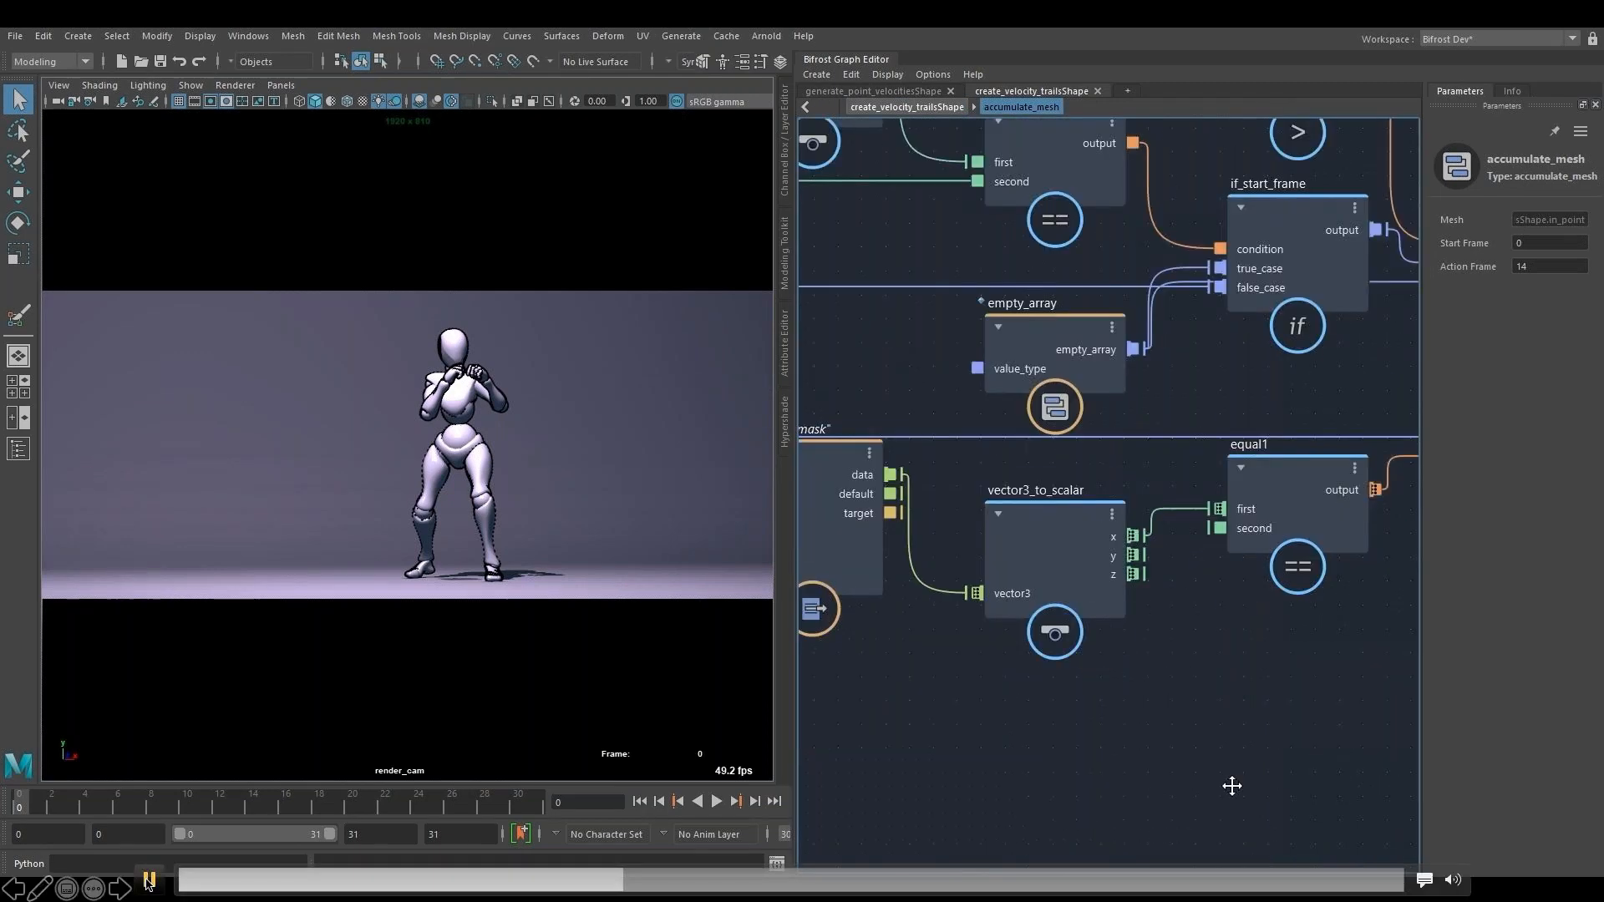
# - Try an Action Frame of 8 on the accumulate_mesh node, play the animation and return to its first frame
pyautogui.keyDown('alt'); pyautogui.moveTo(833, 353); pyautogui.dragTo(1101, 395, button='middle'); pyautogui.keyUp('alt')
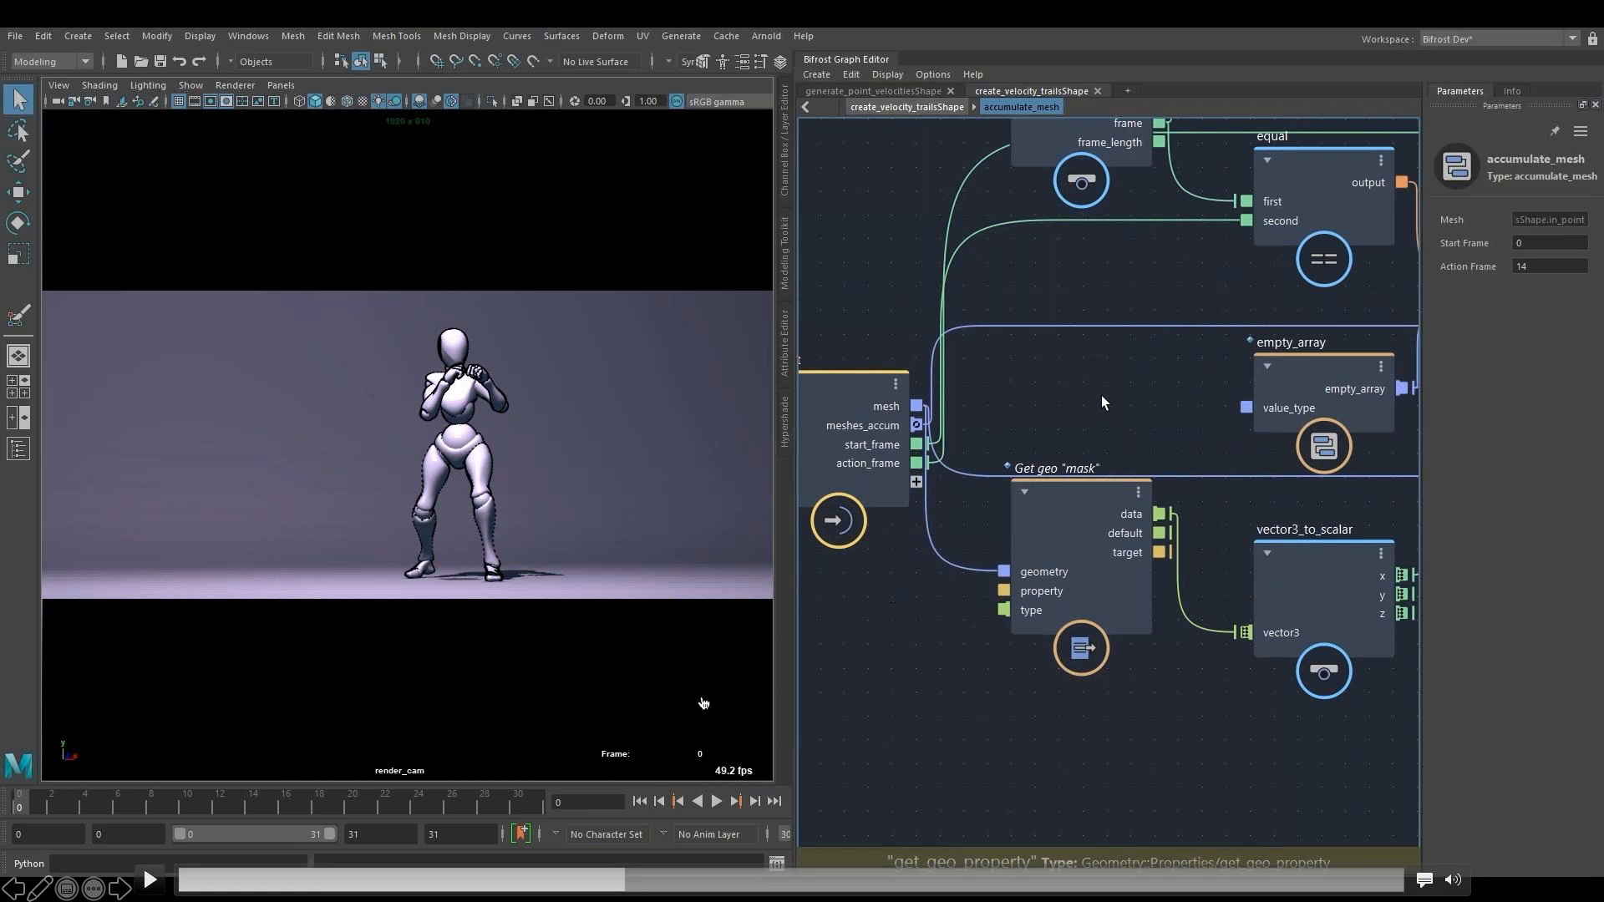
pyautogui.click(151, 880)
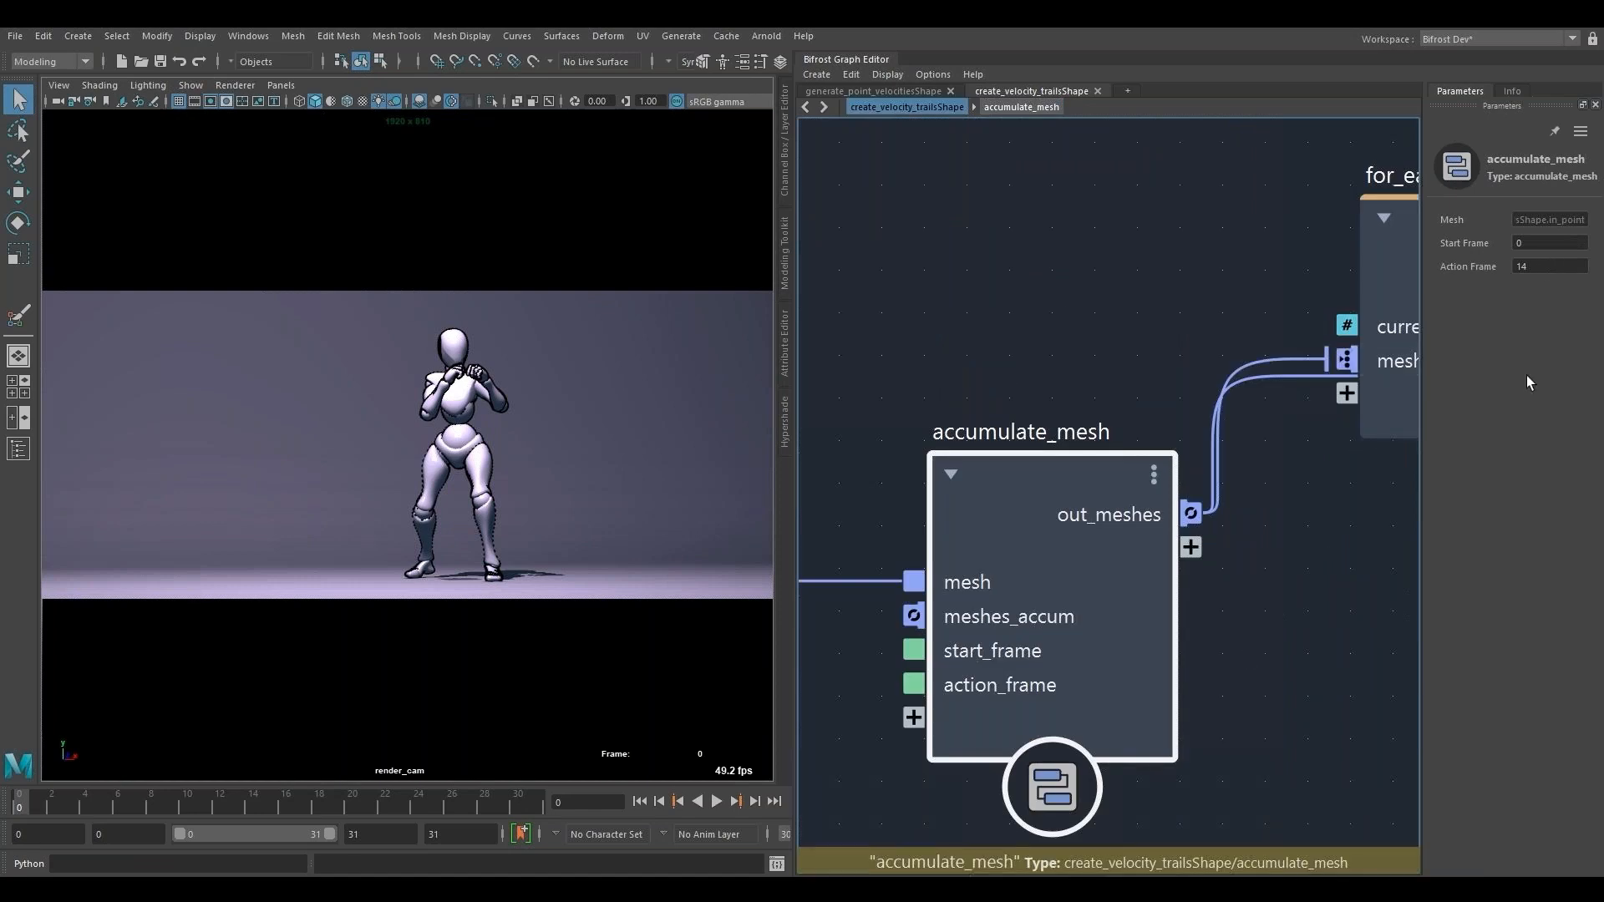
pyautogui.doubleClick(1560, 268)
pyautogui.write('8')
pyautogui.click(715, 802)
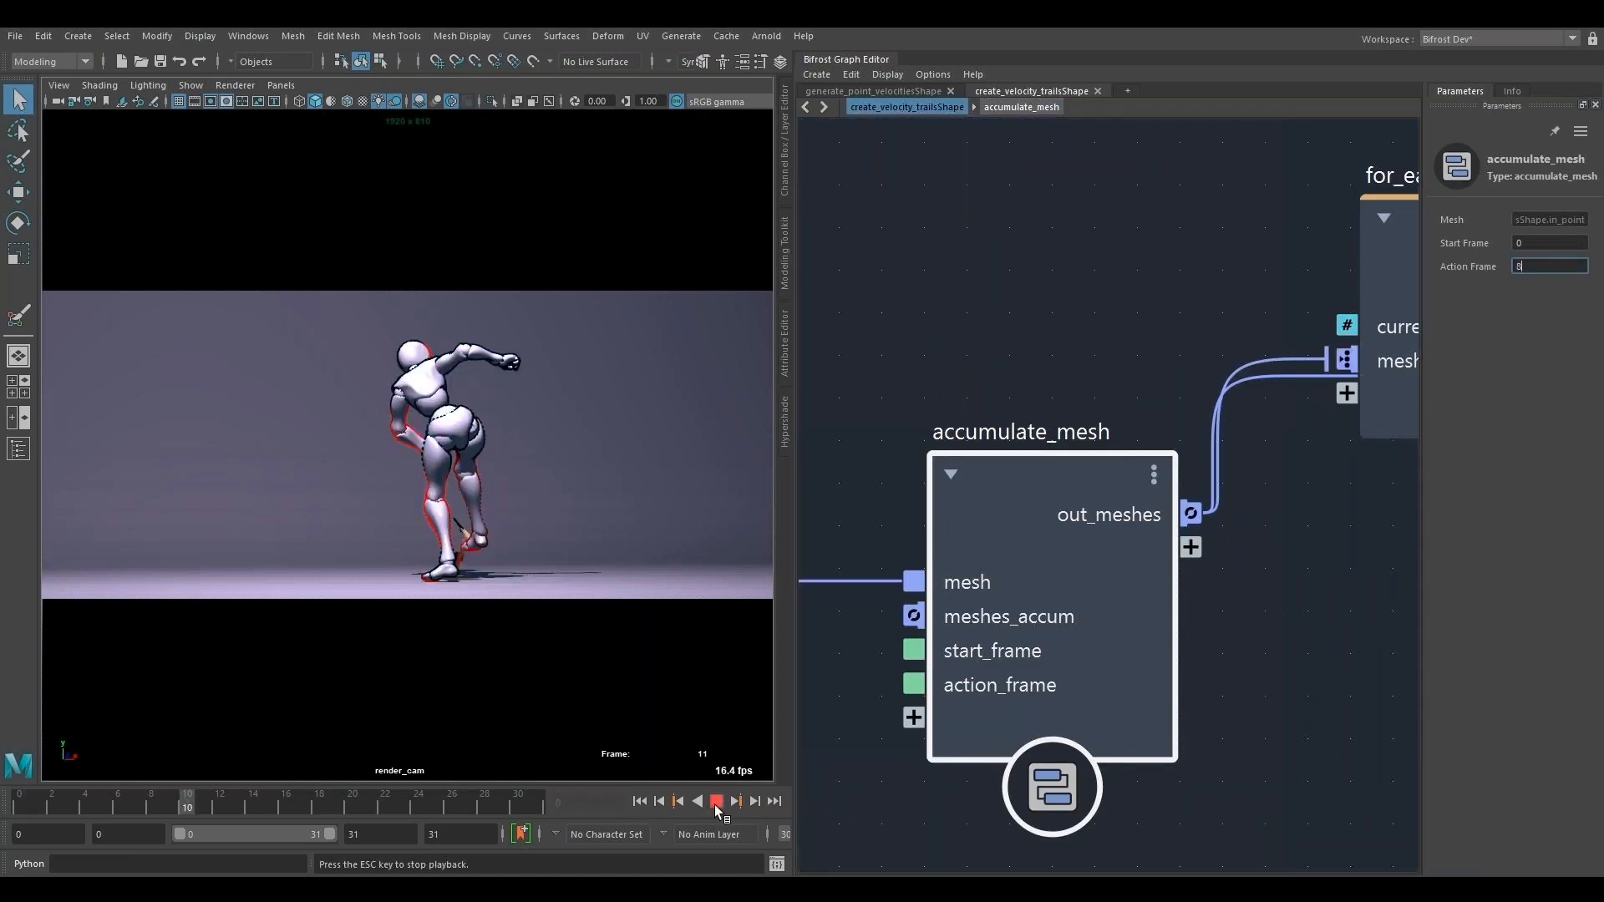
pyautogui.click(715, 805)
pyautogui.click(641, 804)
# - Look over the whole create_velocity_trailsShape graph, return to the input and accumulate_mesh nodes and play the animation
pyautogui.keyDown('alt'); pyautogui.moveTo(1370, 585); pyautogui.dragTo(896, 556, button='middle'); pyautogui.keyUp('alt')
pyautogui.click(1140, 625)
pyautogui.press('a')
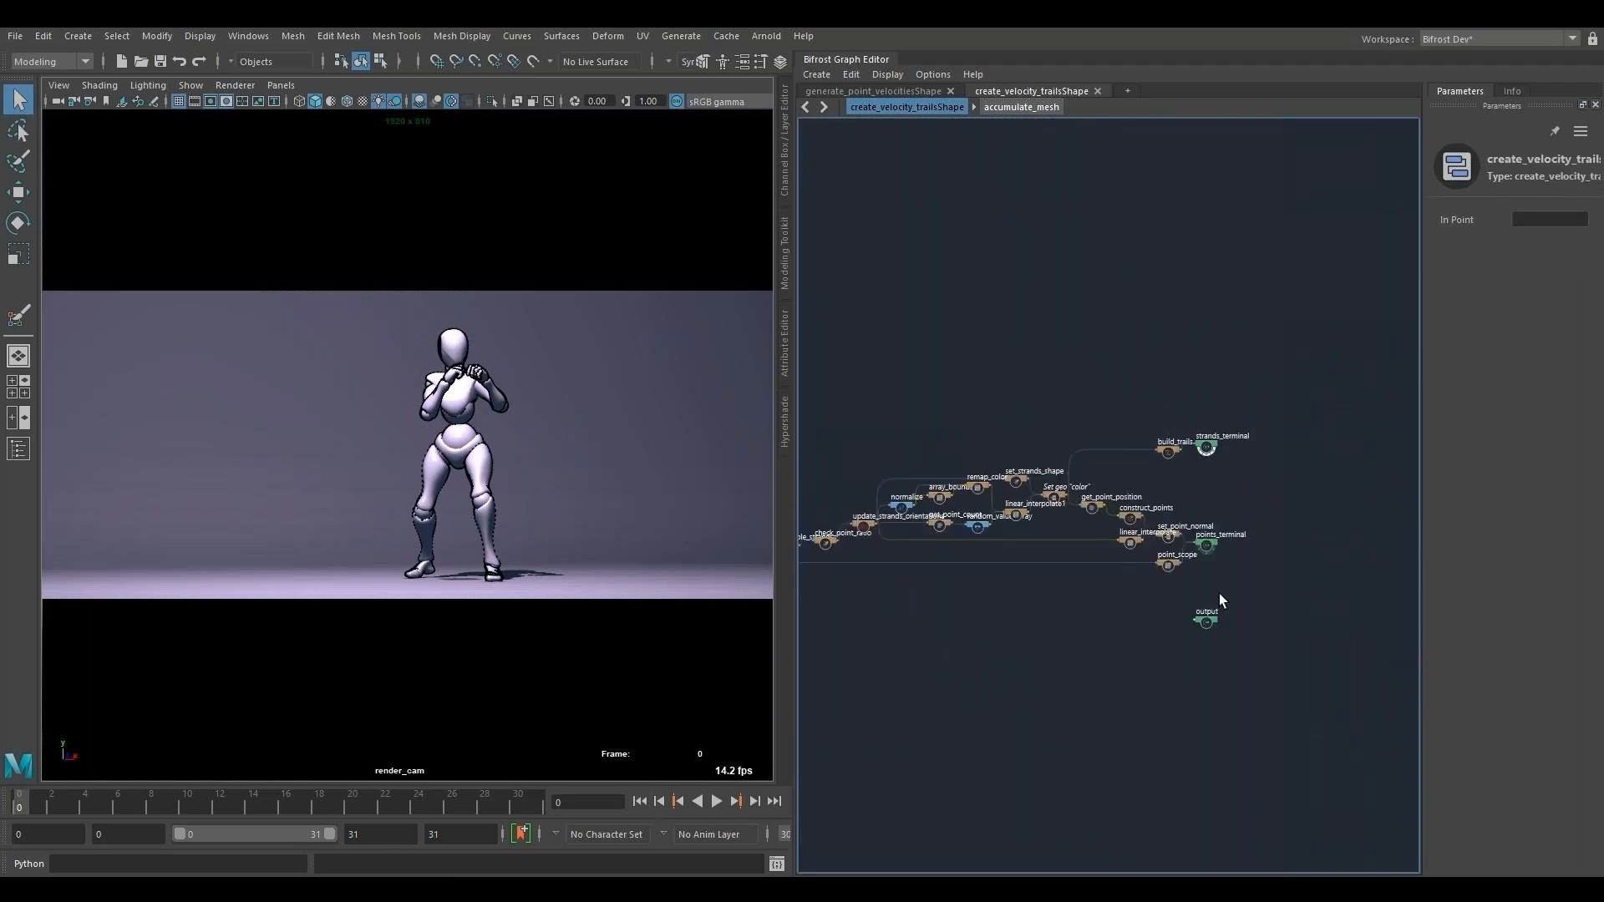
pyautogui.scroll(10, 1213, 574)
pyautogui.keyDown('alt'); pyautogui.moveTo(1034, 793); pyautogui.dragTo(1423, 771, button='middle'); pyautogui.keyUp('alt')
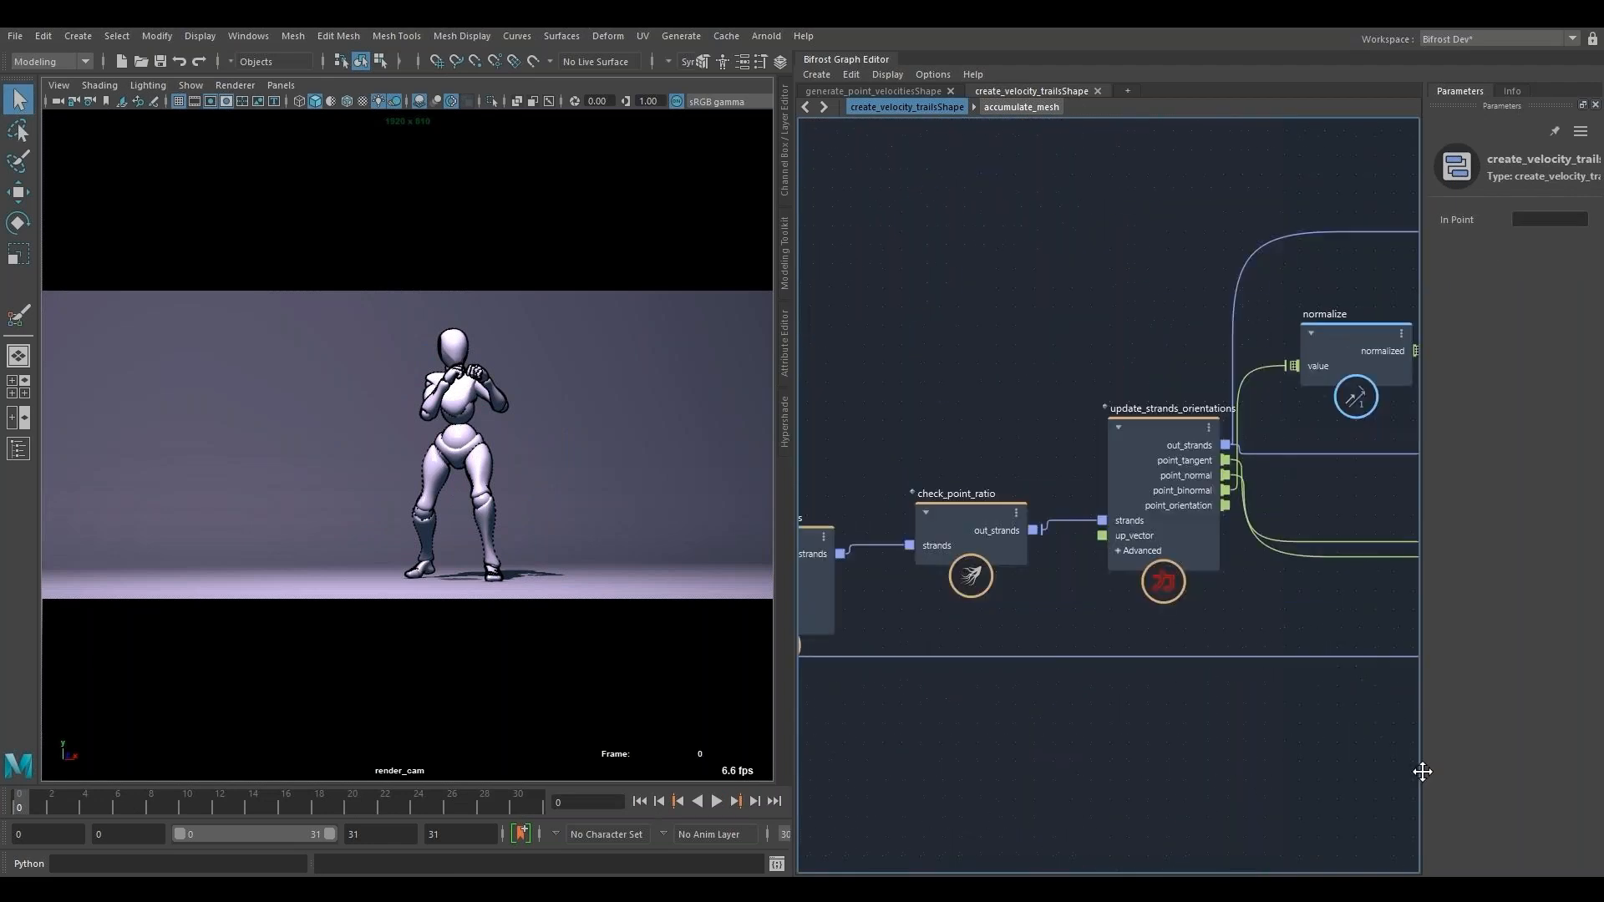
pyautogui.keyDown('alt'); pyautogui.moveTo(844, 836); pyautogui.dragTo(1228, 739, button='middle'); pyautogui.keyUp('alt')
pyautogui.click(716, 803)
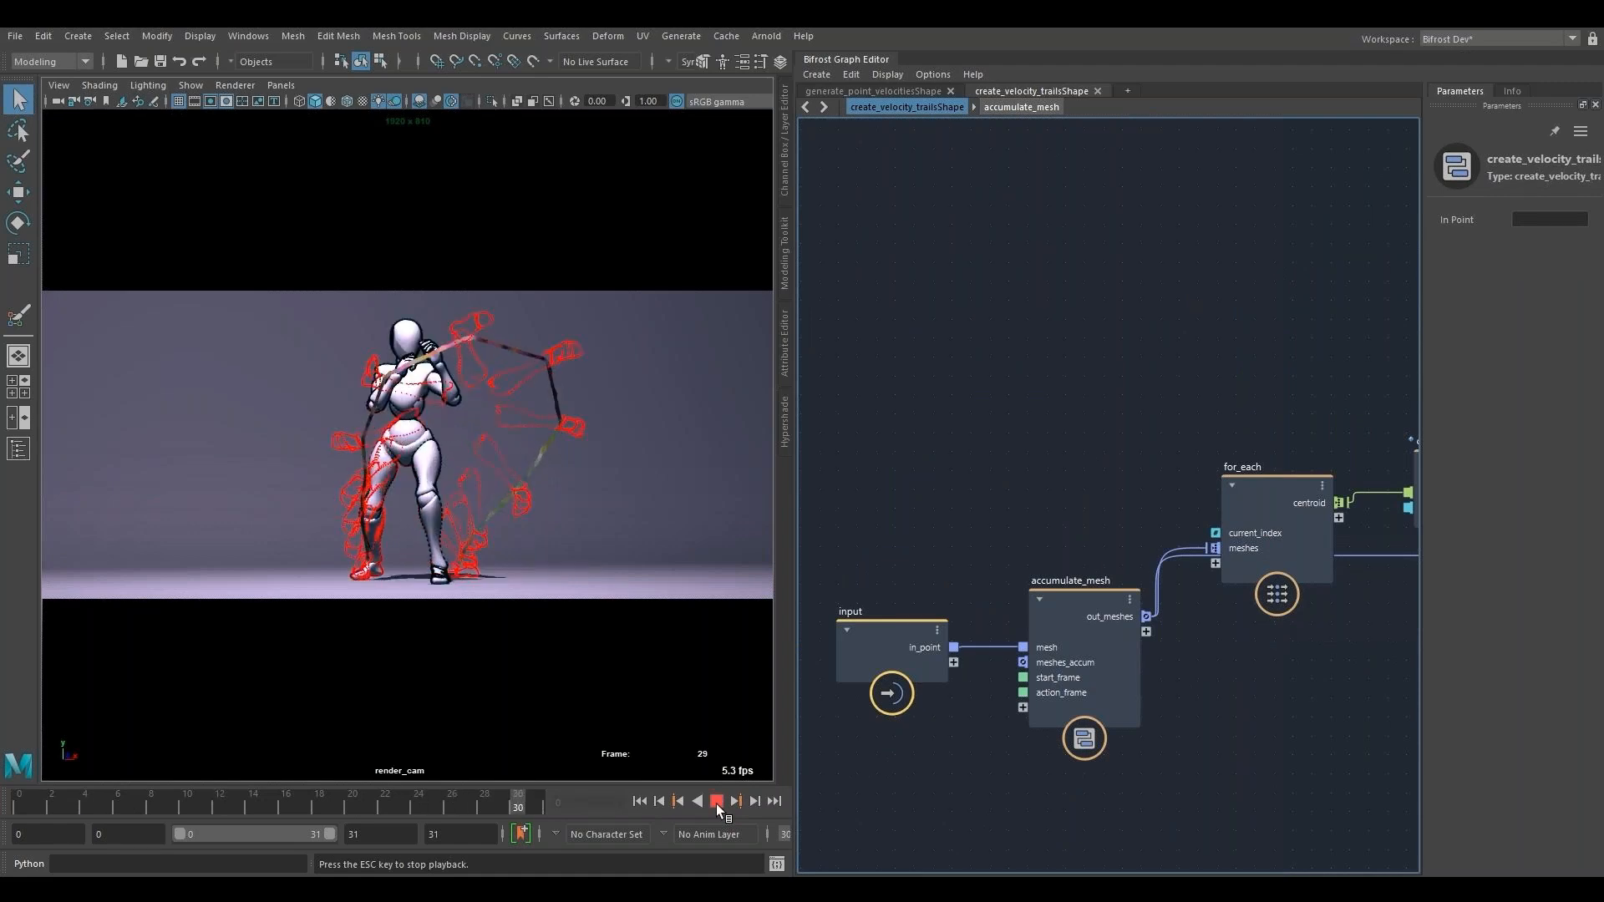
# - Try Action Frame values of 14 and 5 on the accumulate_mesh node while the animation plays
pyautogui.click(1059, 605)
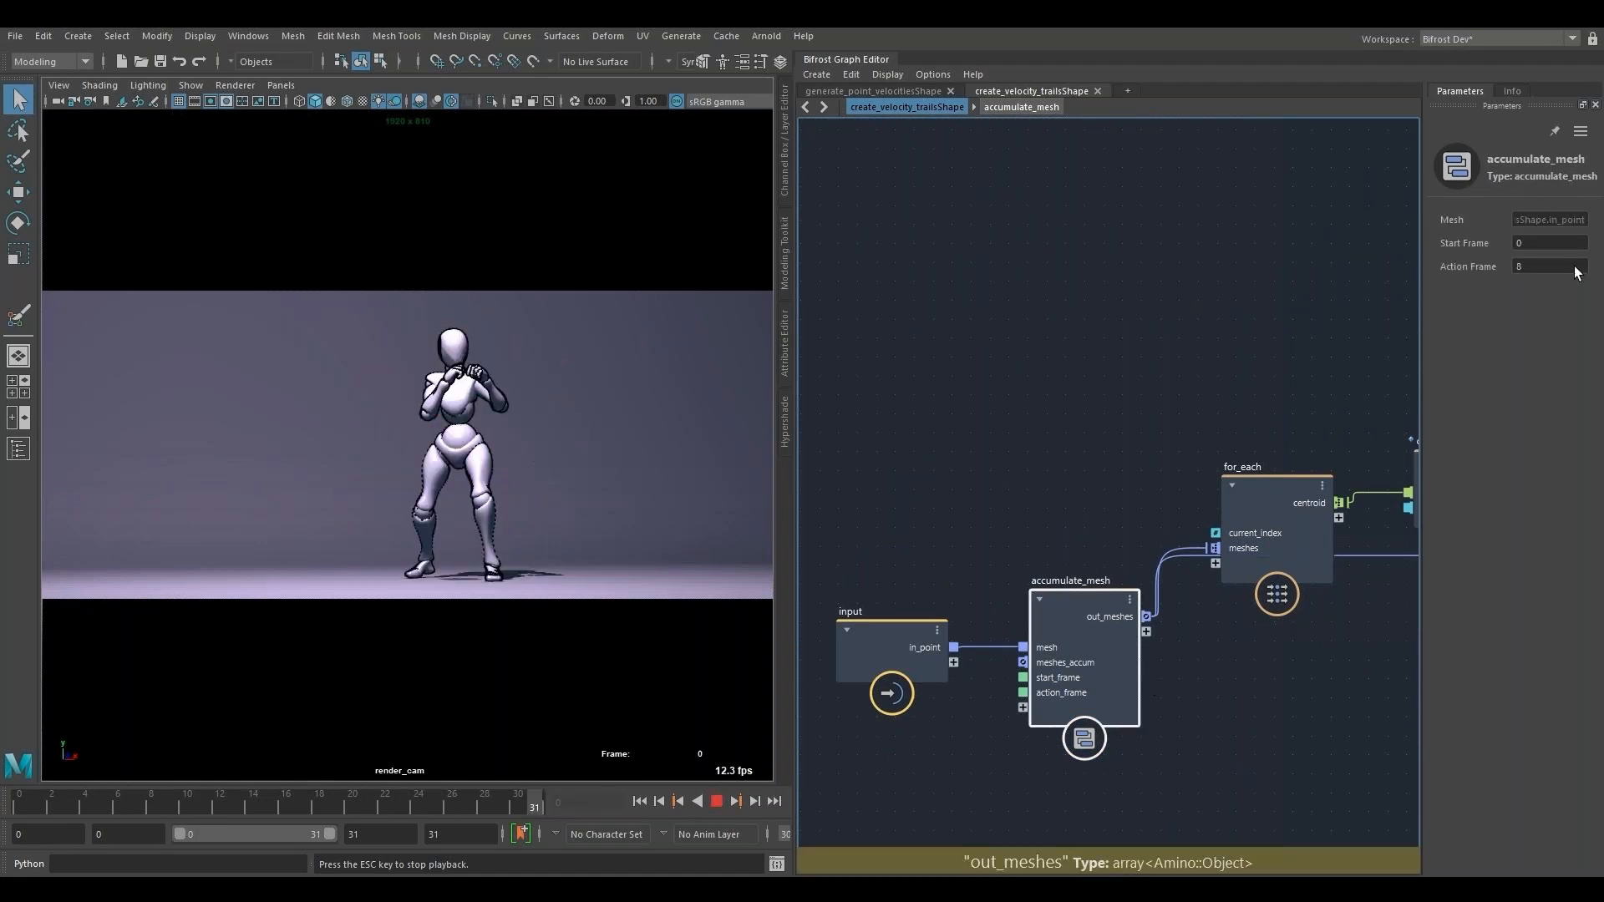
pyautogui.doubleClick(1576, 264)
pyautogui.write('14')
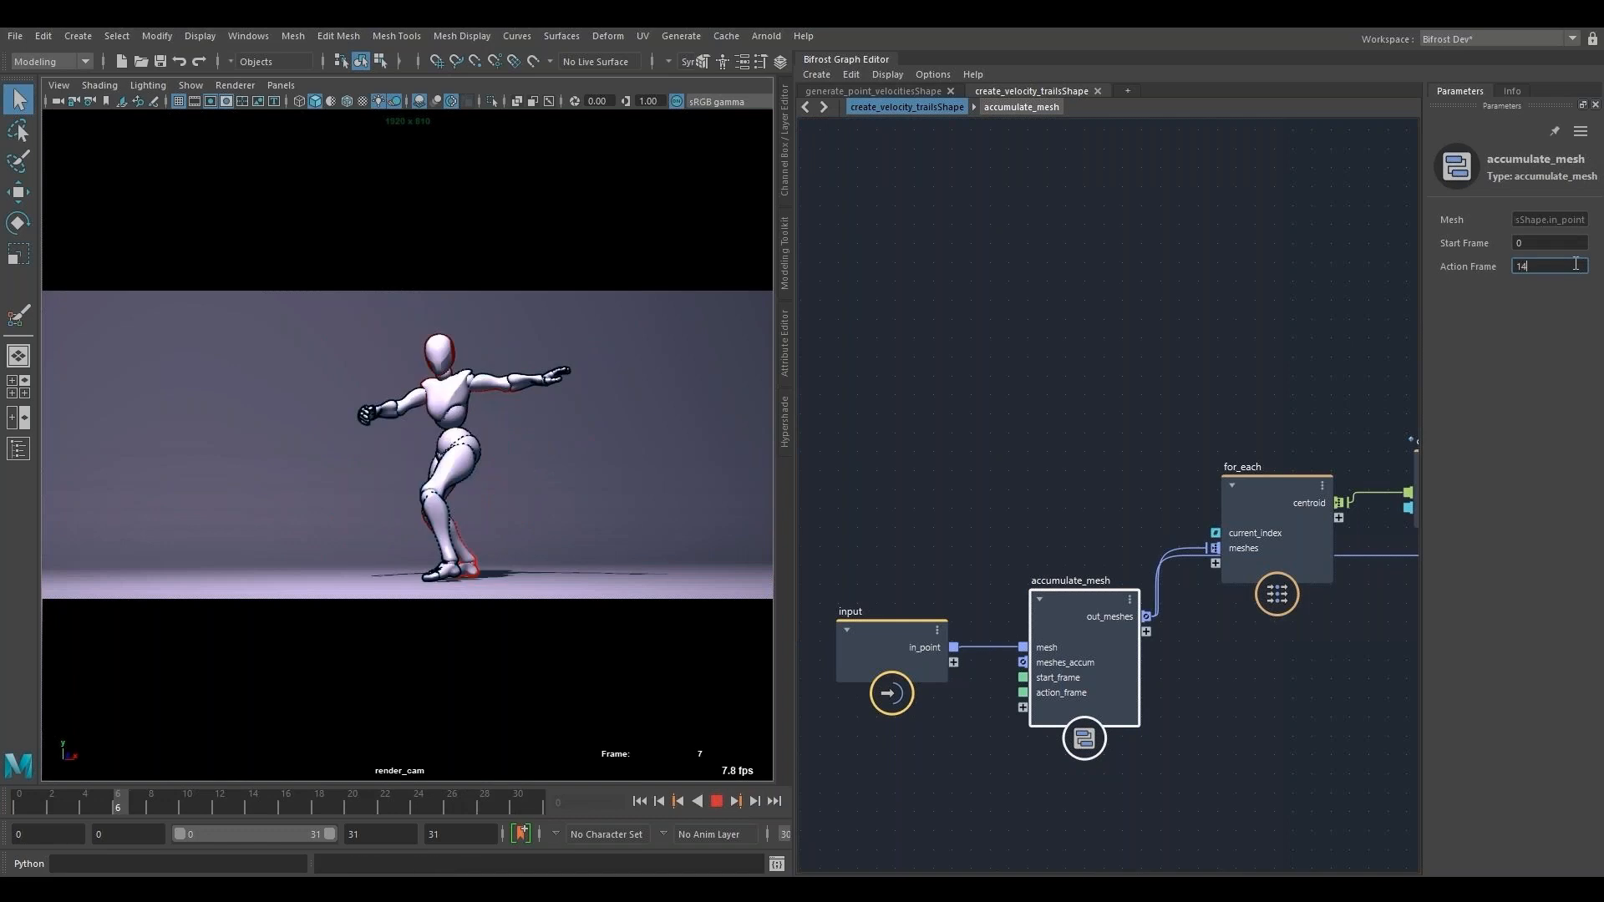
pyautogui.doubleClick(1547, 266)
pyautogui.write('5')
pyautogui.press('Return')
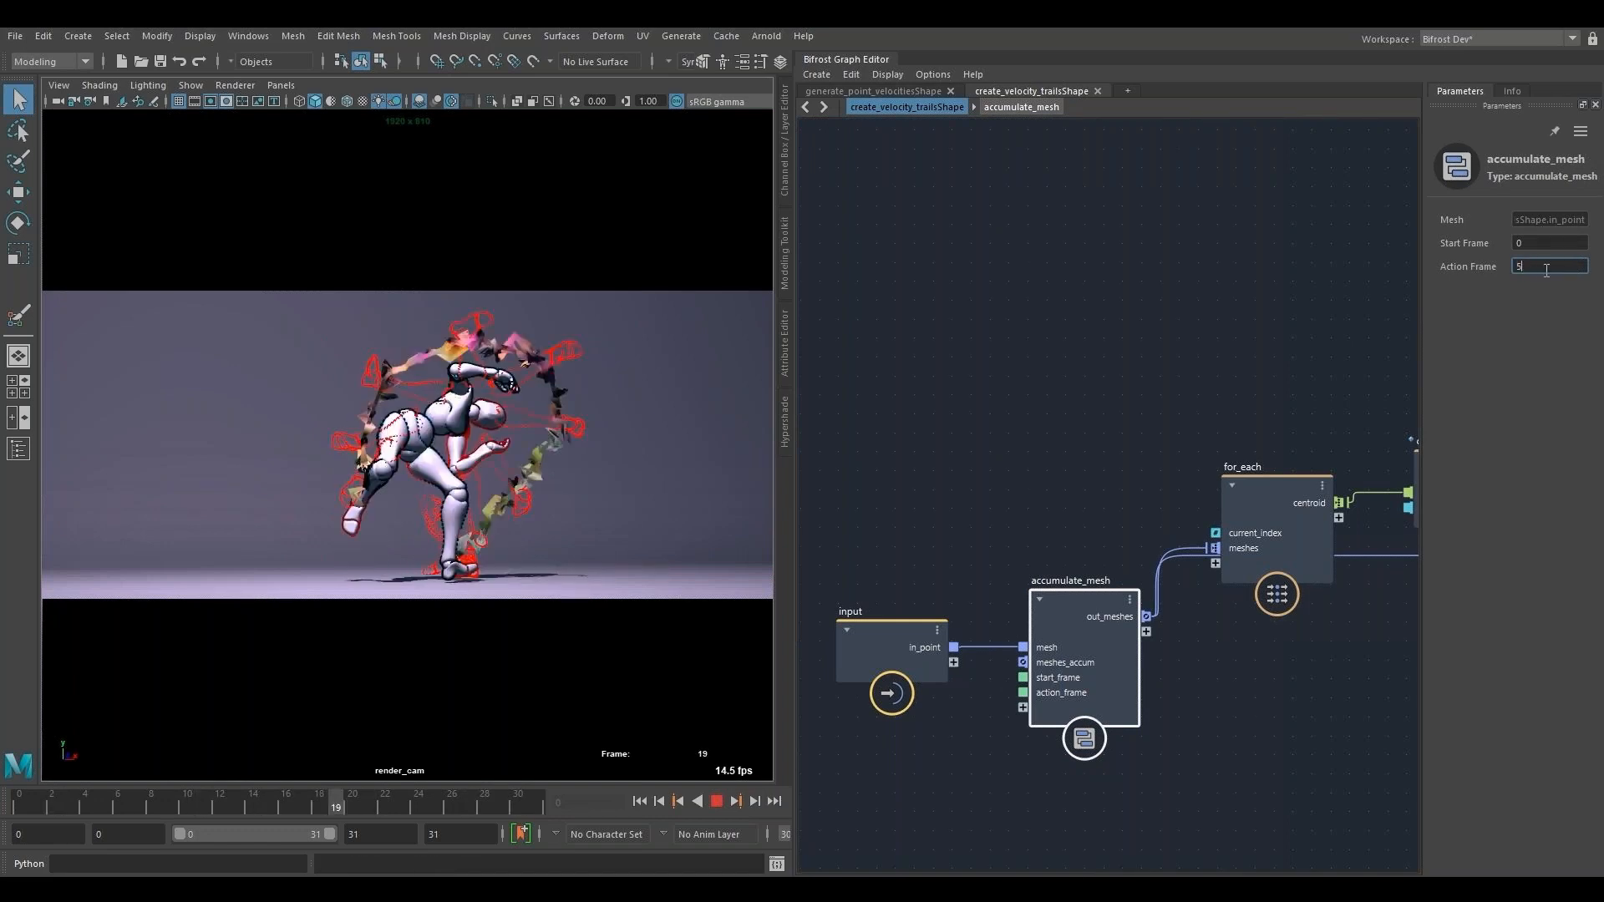
# - Set the Action Frame of accumulate_mesh to 14 and return the animation to its first frame
pyautogui.write('18')
pyautogui.press('BackSpace')
pyautogui.write('4')
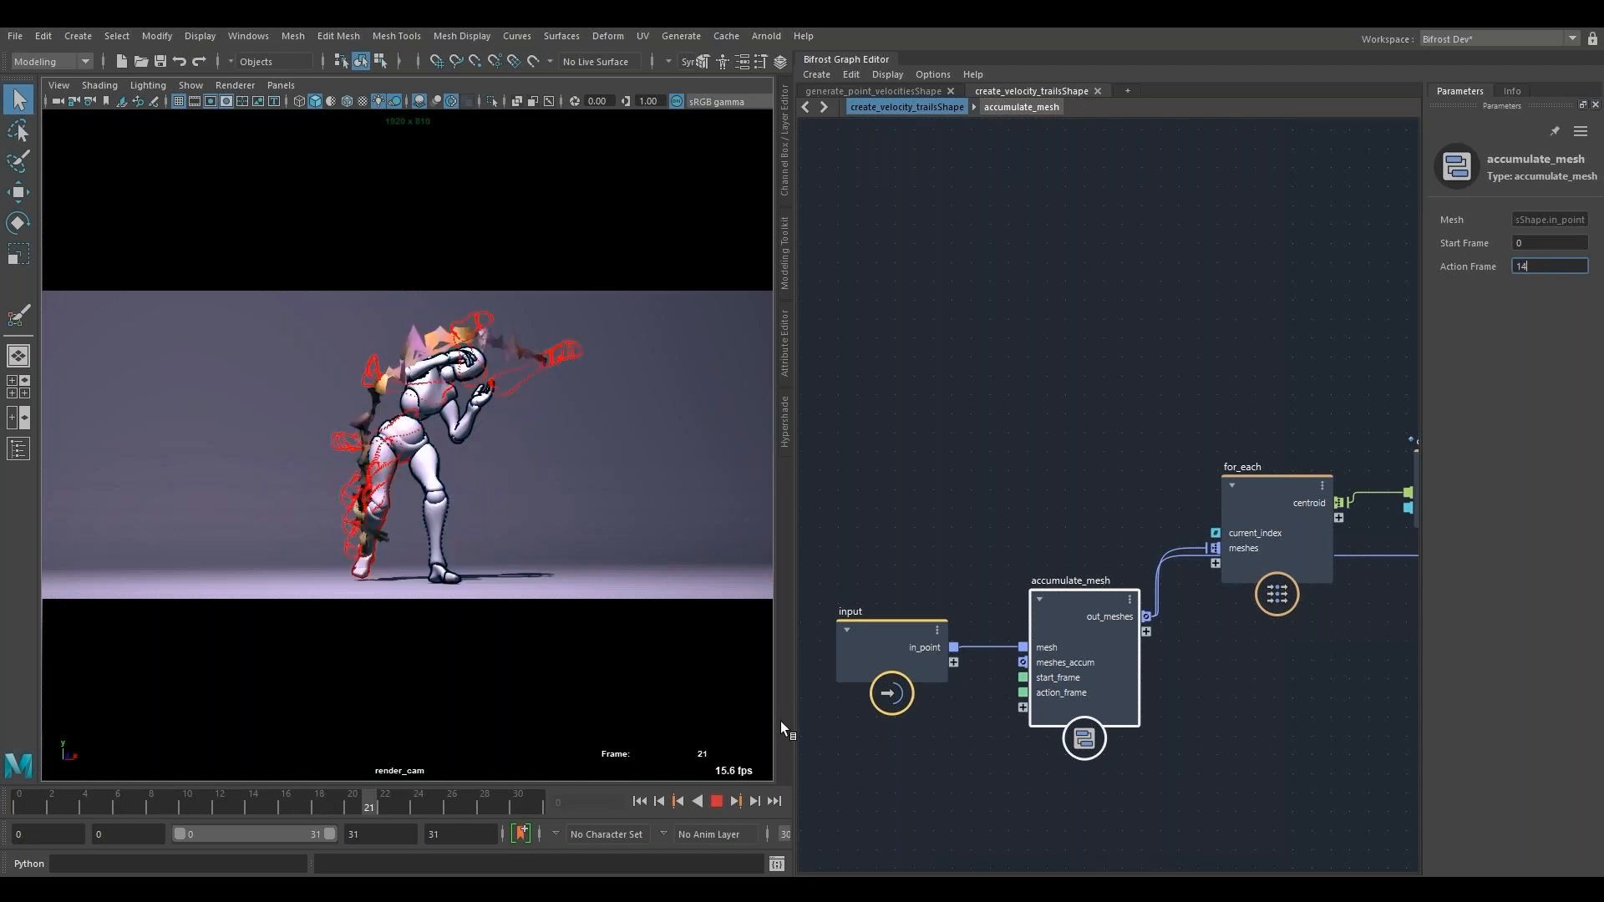
pyautogui.click(677, 802)
# - Examine the node chain from for_each and construct_strands through update_strands_orientations and normalize to build_trails
pyautogui.keyDown('alt'); pyautogui.moveTo(1154, 406); pyautogui.dragTo(802, 388, button='middle'); pyautogui.keyUp('alt')
pyautogui.scroll(2, 994, 519)
pyautogui.click(994, 519)
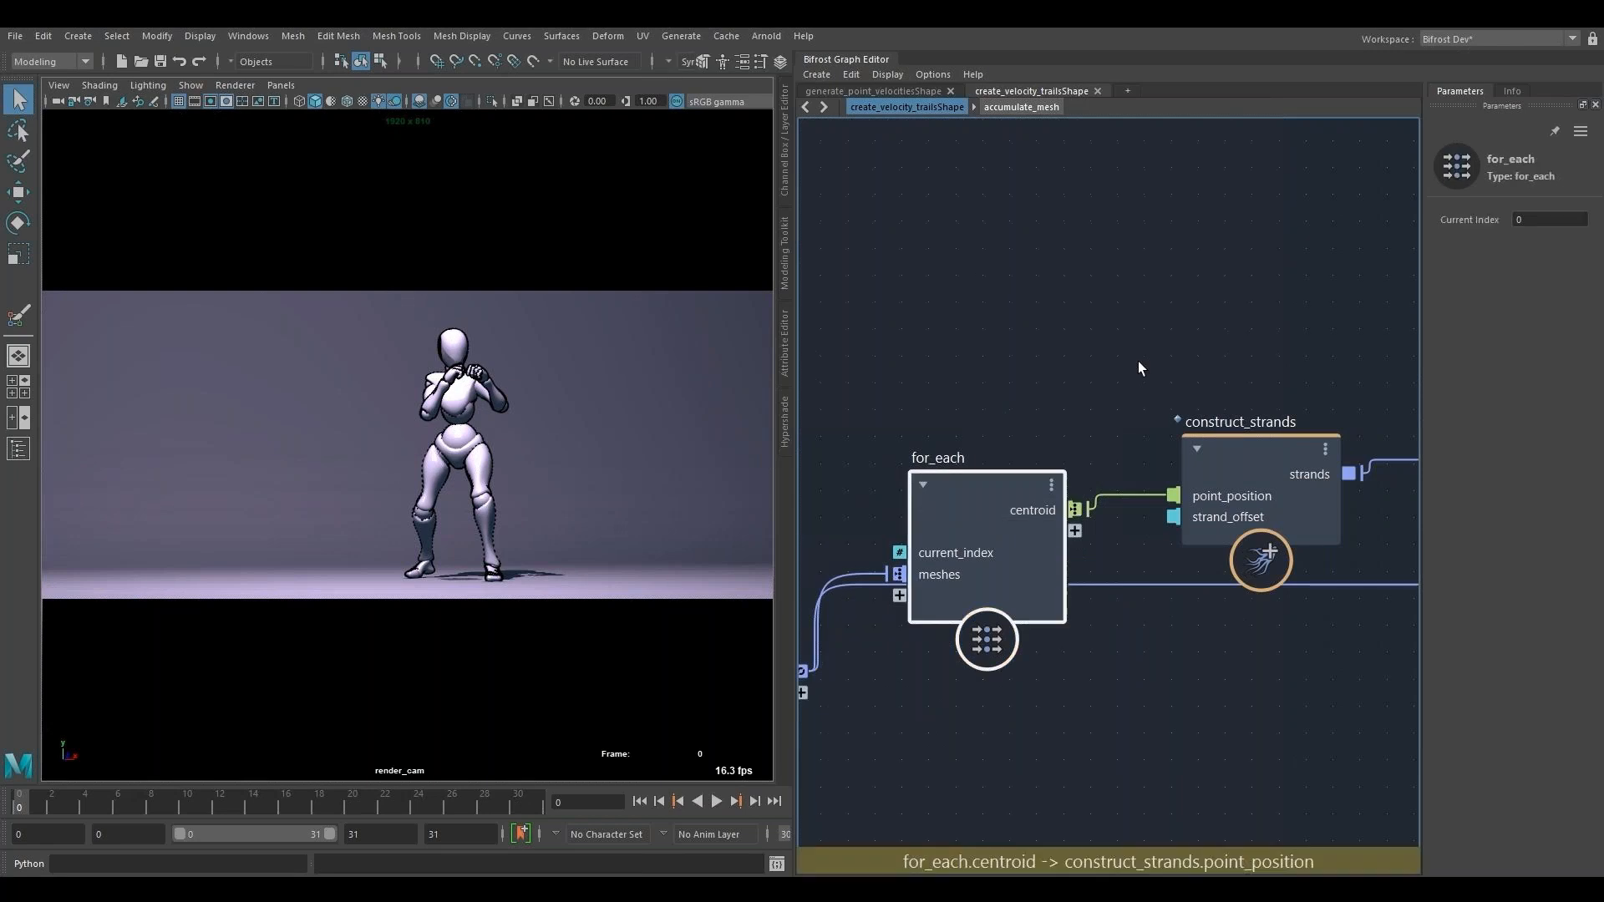
pyautogui.keyDown('alt'); pyautogui.moveTo(1251, 411); pyautogui.dragTo(968, 378, button='middle'); pyautogui.keyUp('alt')
pyautogui.click(964, 423)
pyautogui.keyDown('alt'); pyautogui.moveTo(1244, 381); pyautogui.dragTo(973, 388, button='middle'); pyautogui.keyUp('alt')
pyautogui.click(967, 398)
pyautogui.keyDown('alt'); pyautogui.moveTo(1417, 310); pyautogui.dragTo(969, 407, button='middle'); pyautogui.keyUp('alt')
pyautogui.click(1021, 391)
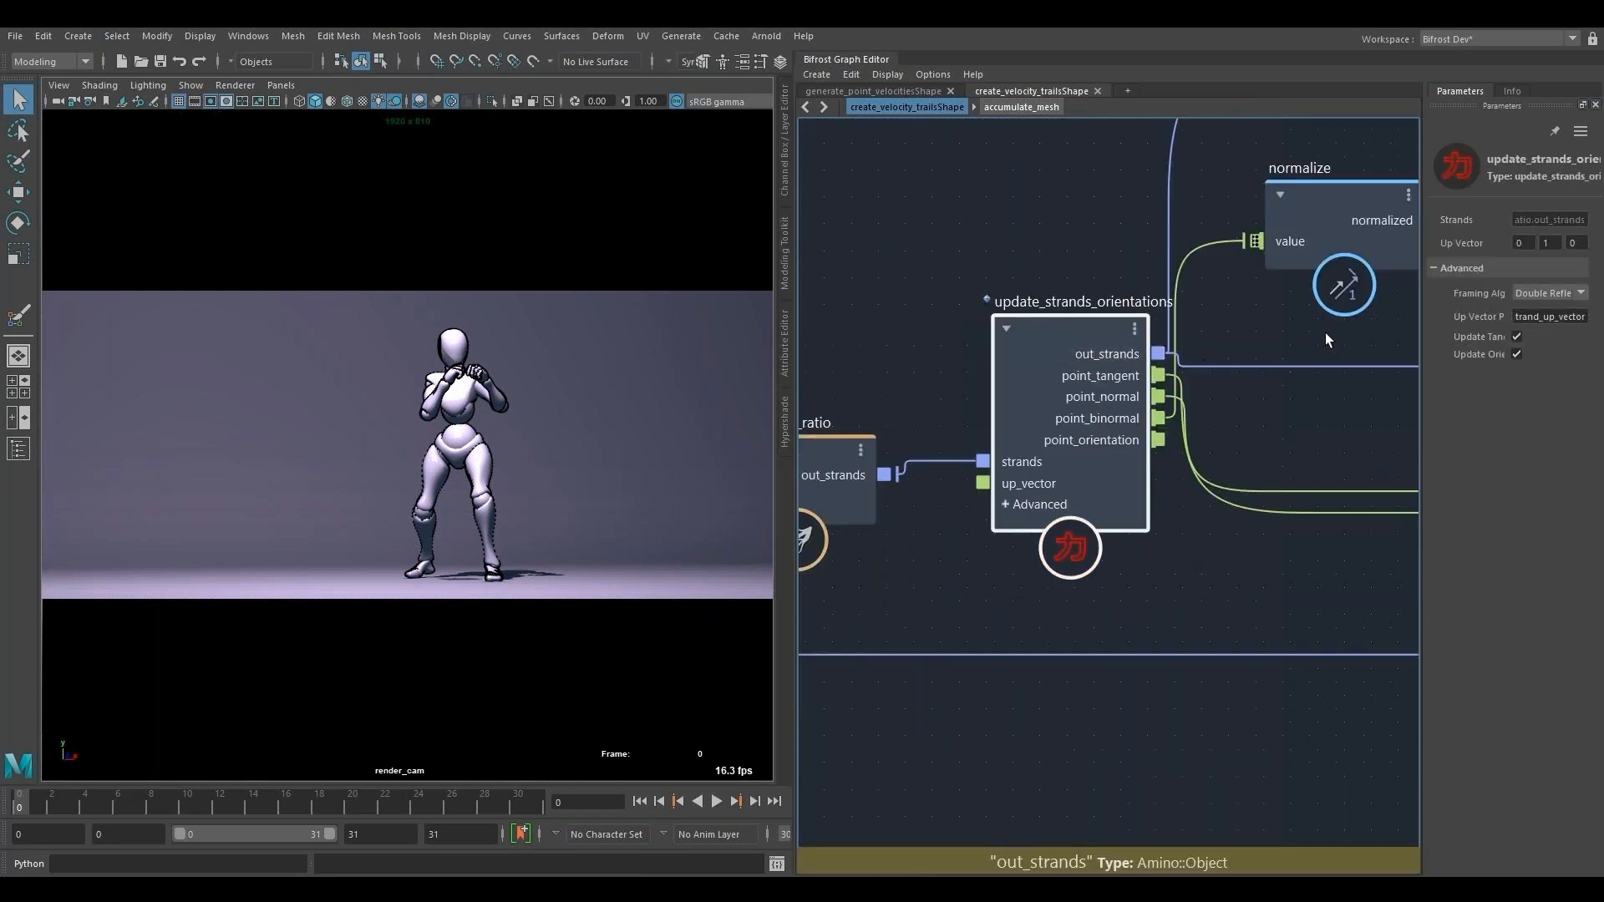
pyautogui.keyDown('alt'); pyautogui.moveTo(1329, 340); pyautogui.dragTo(913, 518, button='middle'); pyautogui.keyUp('alt')
pyautogui.keyDown('alt'); pyautogui.moveTo(1372, 470); pyautogui.dragTo(1080, 457, button='middle'); pyautogui.keyUp('alt')
pyautogui.keyDown('alt'); pyautogui.moveTo(1366, 357); pyautogui.dragTo(891, 456, button='middle'); pyautogui.keyUp('alt')
pyautogui.keyDown('alt'); pyautogui.moveTo(1394, 670); pyautogui.dragTo(852, 623, button='middle'); pyautogui.keyUp('alt')
pyautogui.keyDown('alt'); pyautogui.moveTo(1379, 294); pyautogui.dragTo(1136, 665, button='middle'); pyautogui.keyUp('alt')
# - Try Max Iterations values of 10 and 50 on the build_trails node, playing the animation for each
pyautogui.click(964, 373)
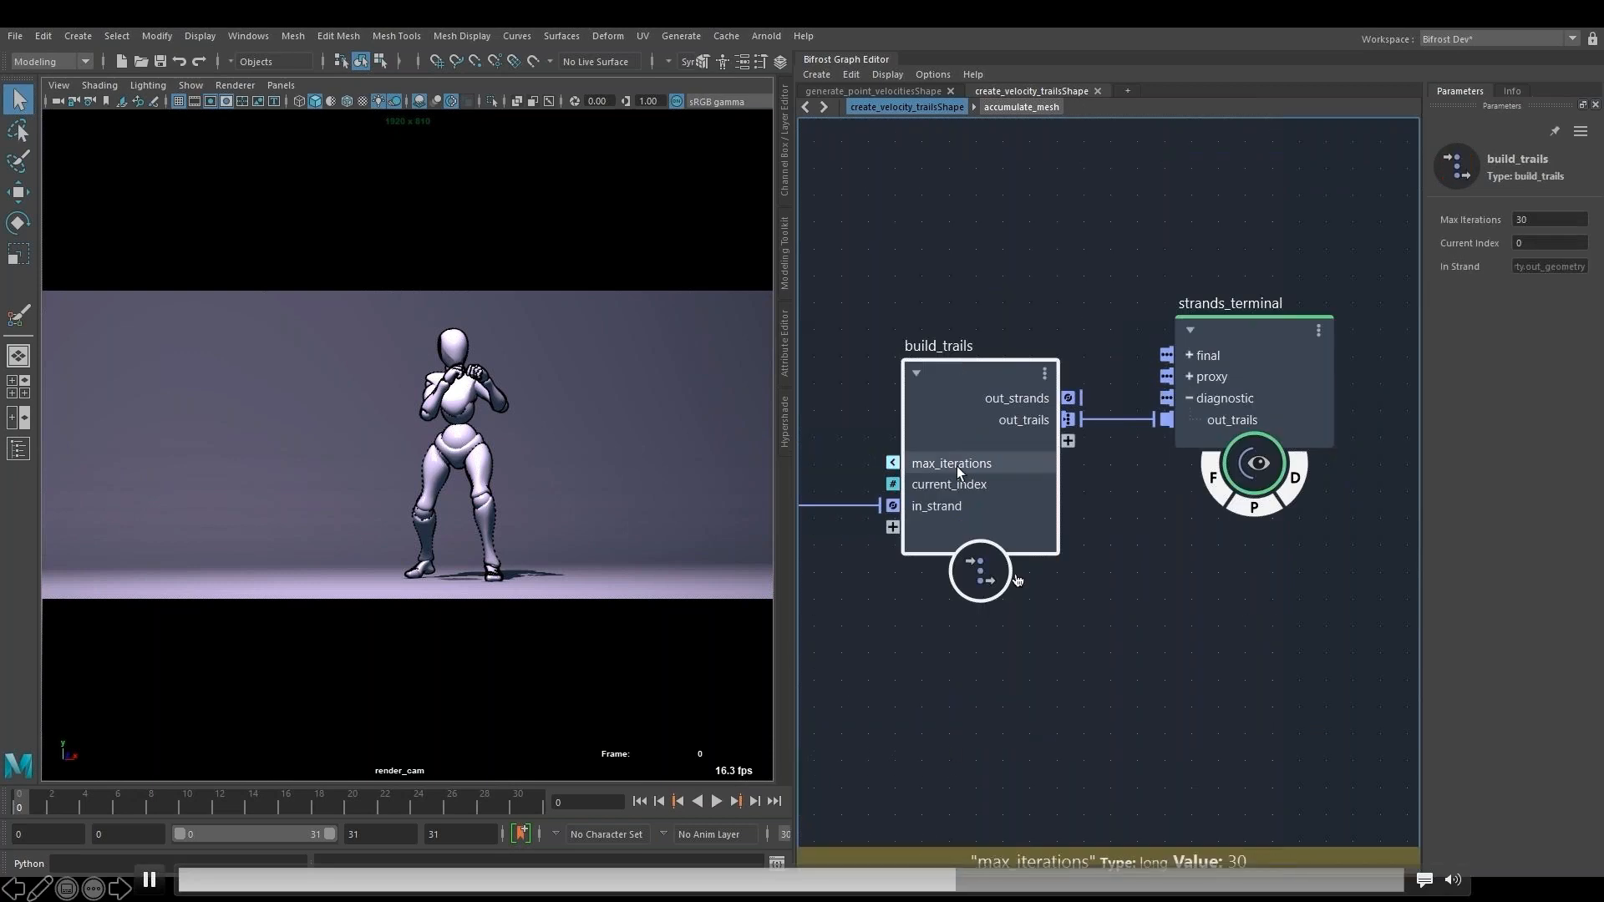
pyautogui.doubleClick(1550, 219)
pyautogui.write('210')
pyautogui.press('Return')
pyautogui.click(716, 802)
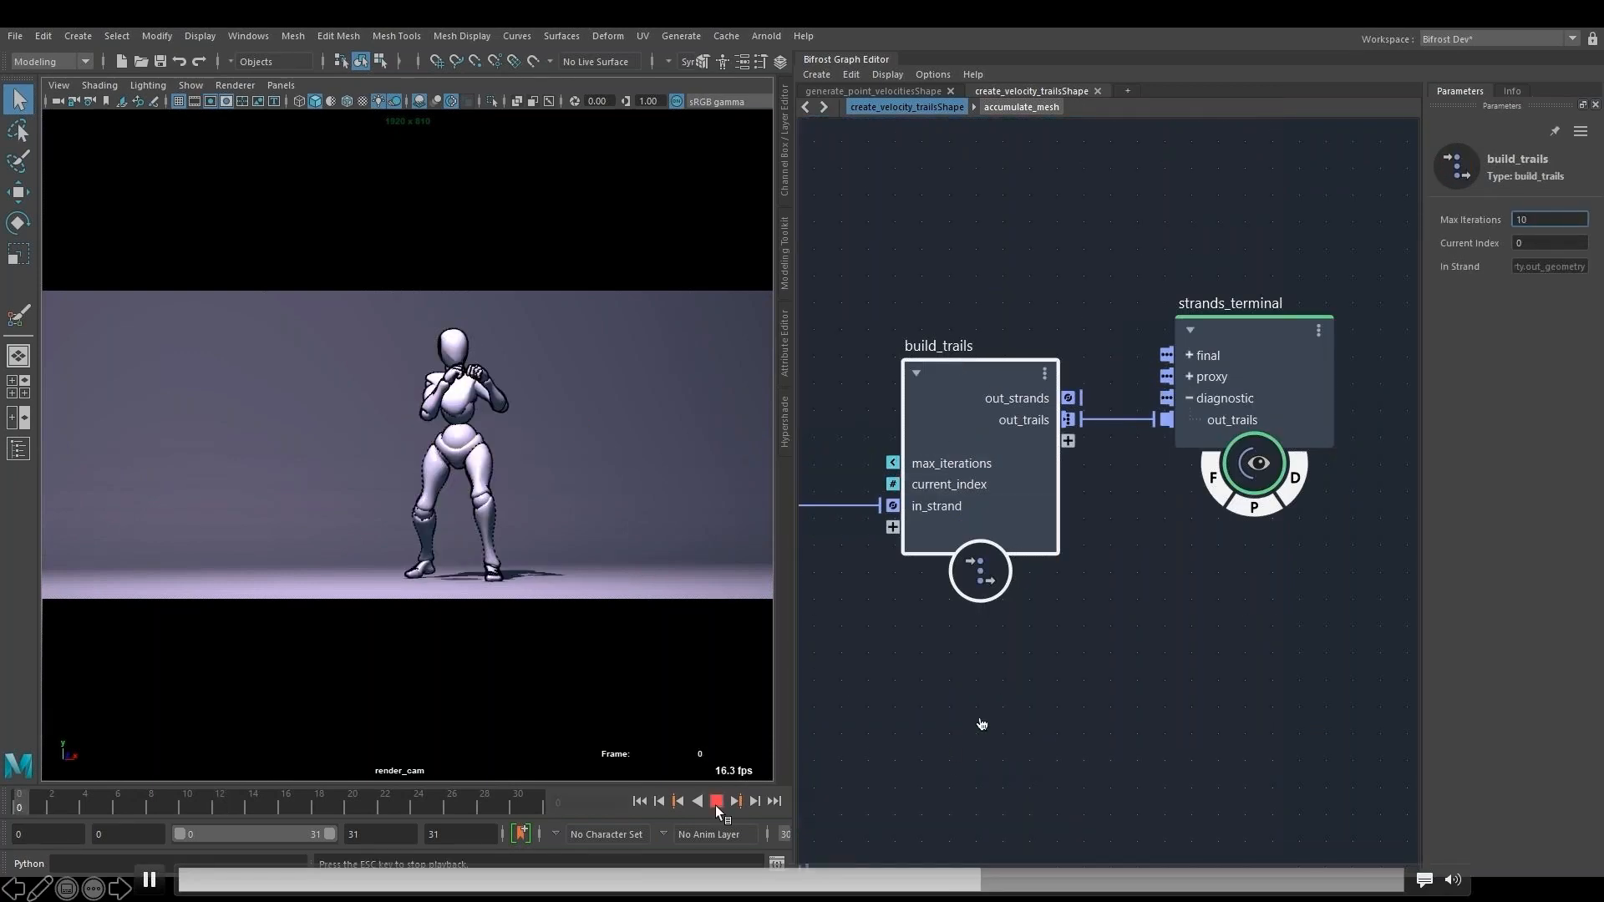
pyautogui.click(716, 803)
pyautogui.click(639, 802)
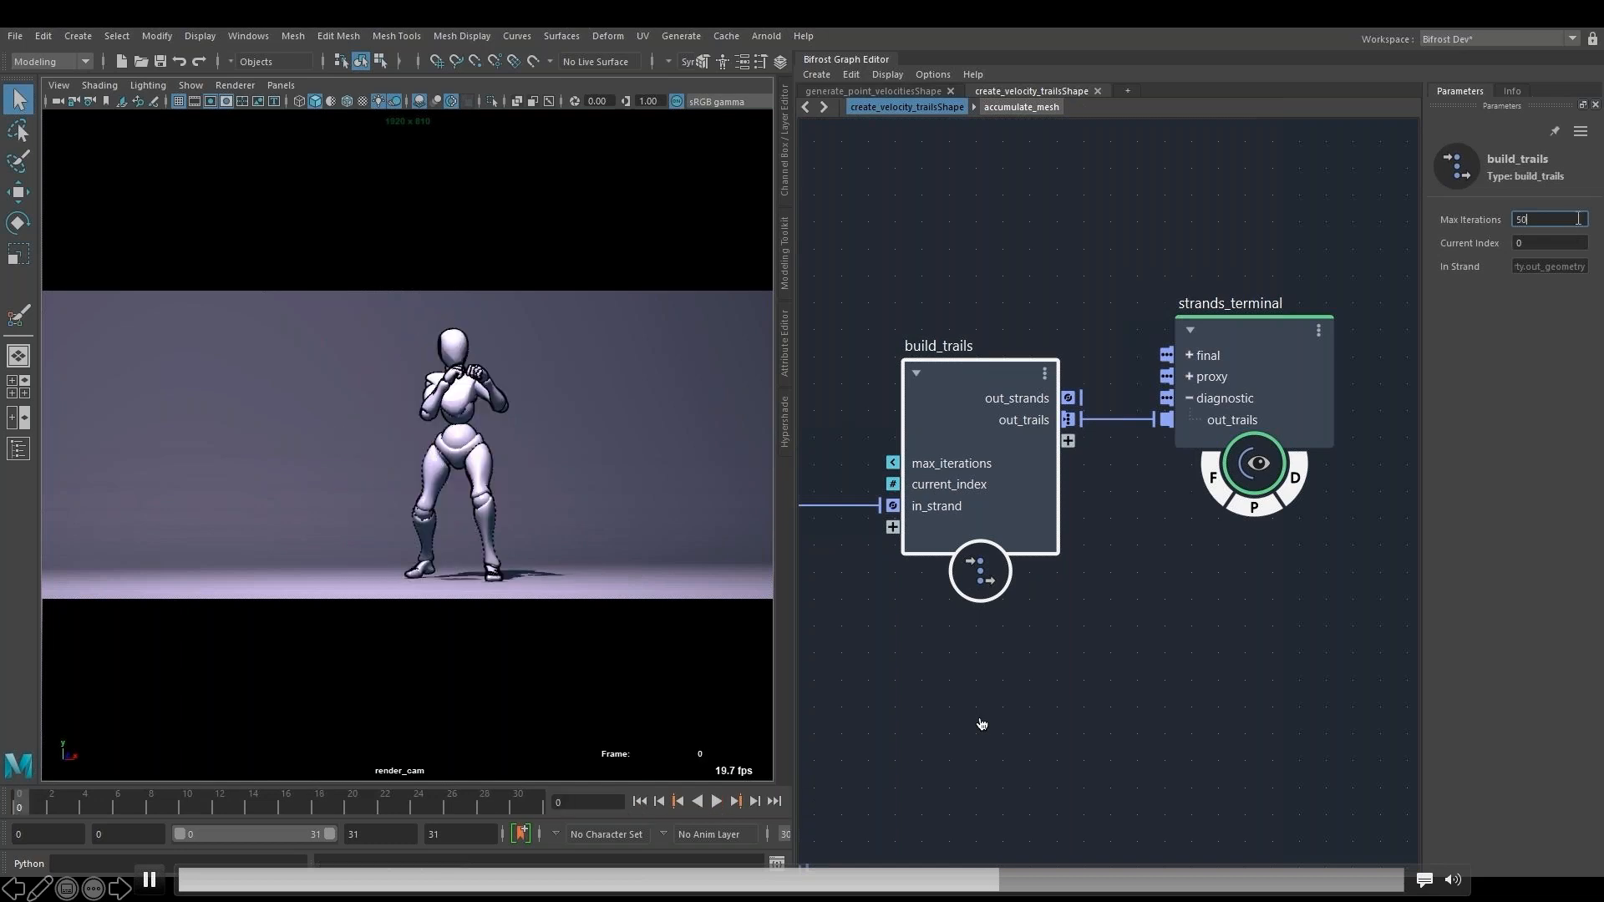
pyautogui.press('Return')
pyautogui.click(716, 802)
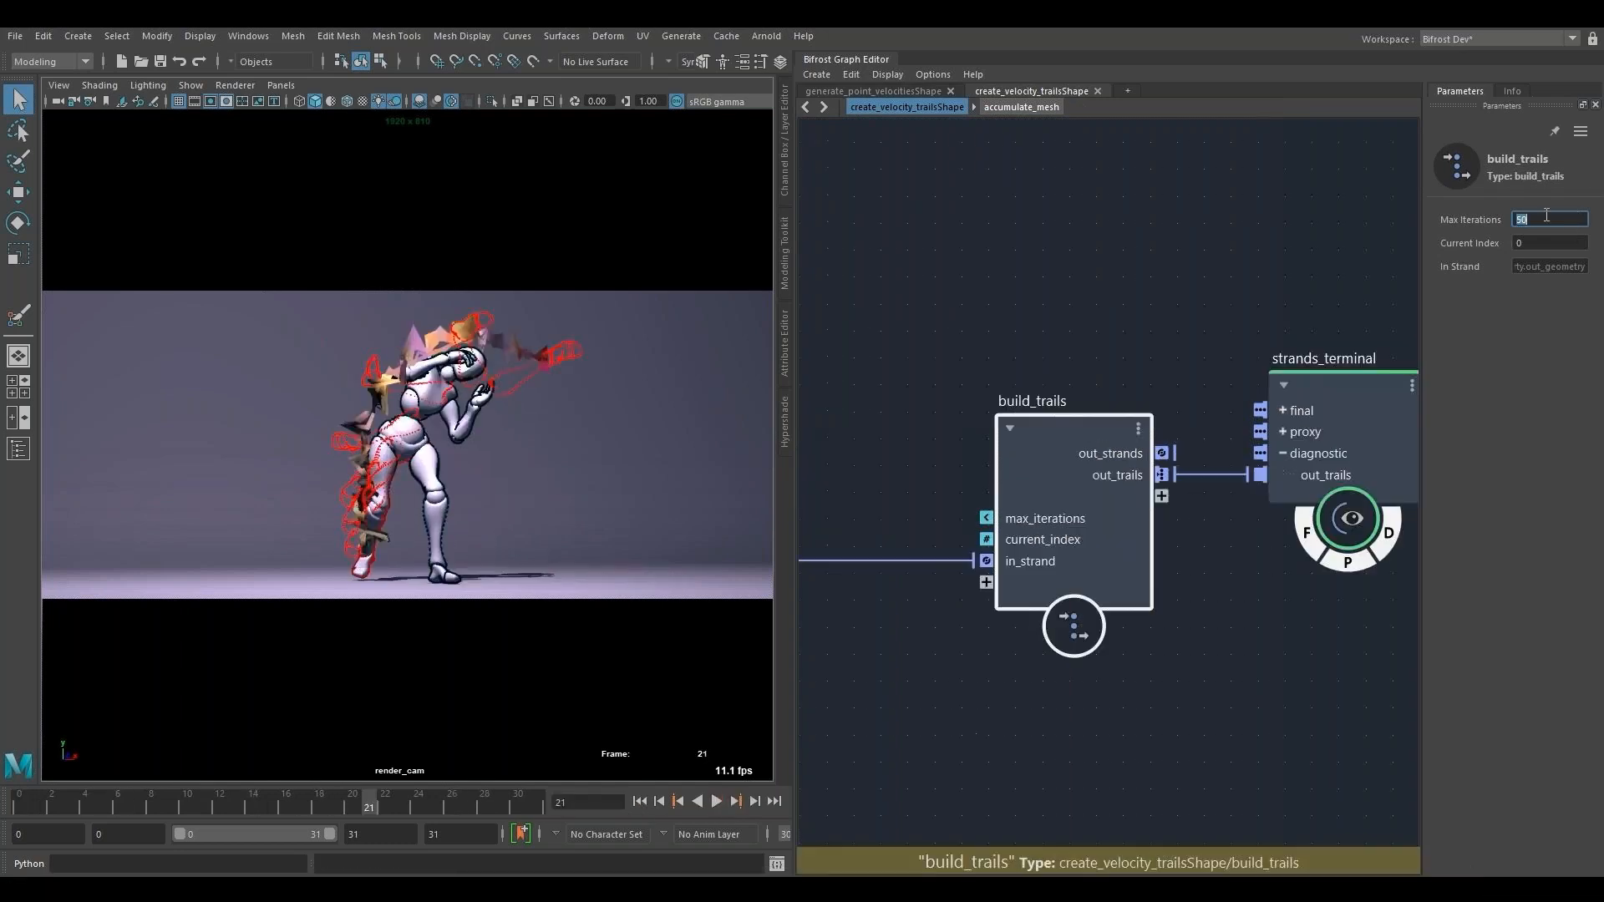
# - Open the build_trails compound and select its fractal_noise node
pyautogui.doubleClick(1071, 428)
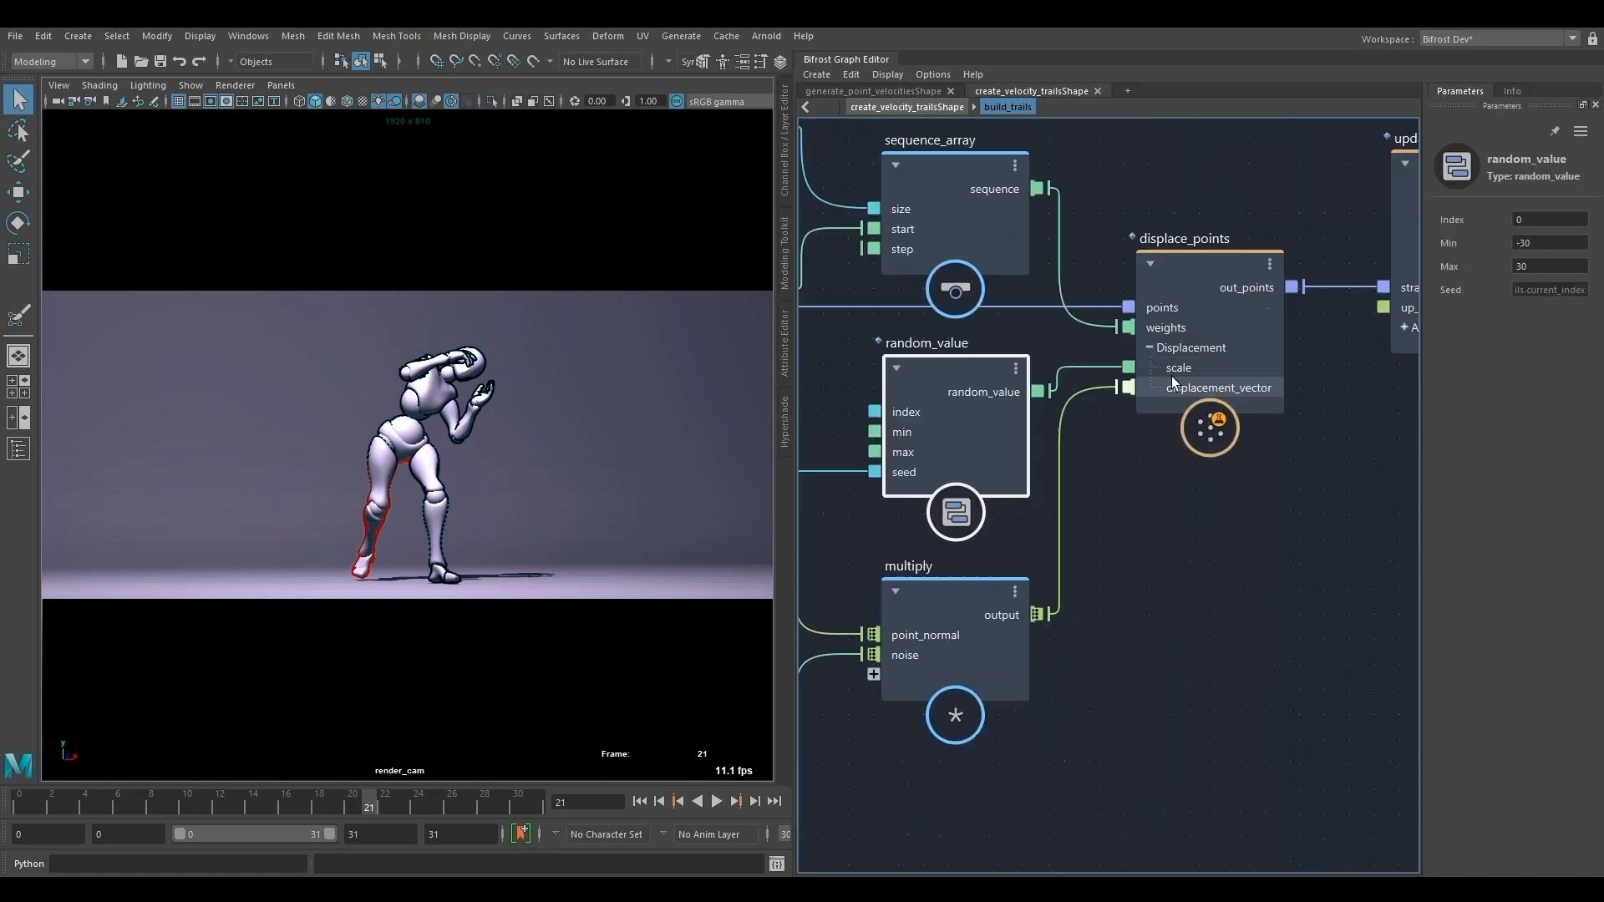
pyautogui.click(1163, 659)
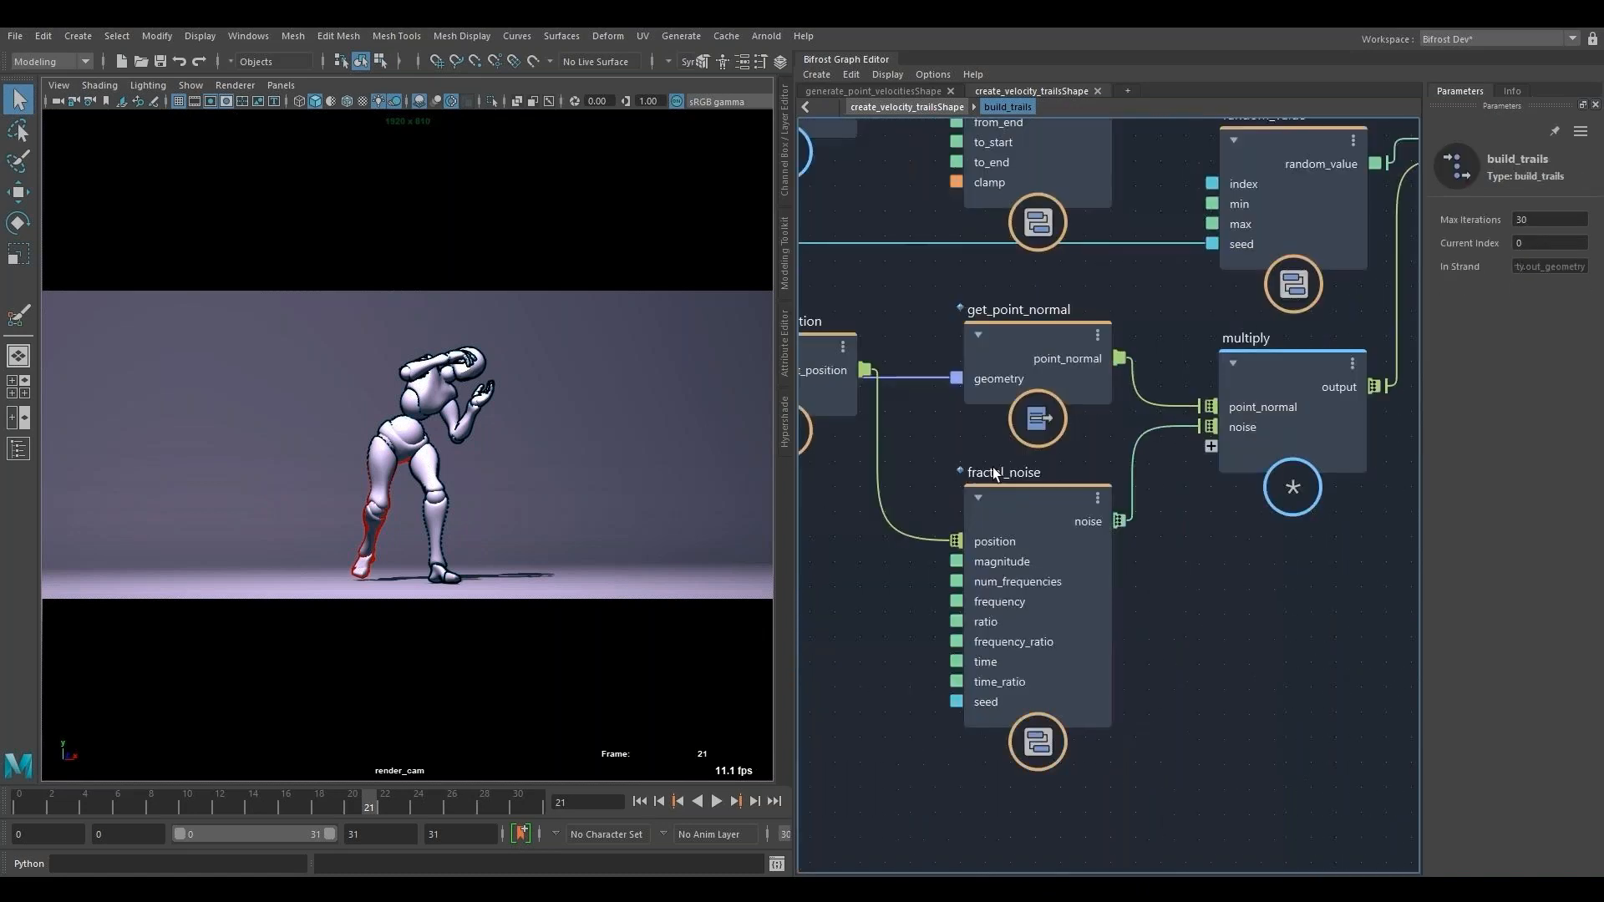
pyautogui.click(993, 468)
# - Try a Magnitude of 0 on the fractal_noise node and play the animation
pyautogui.doubleClick(1547, 243)
pyautogui.write('0')
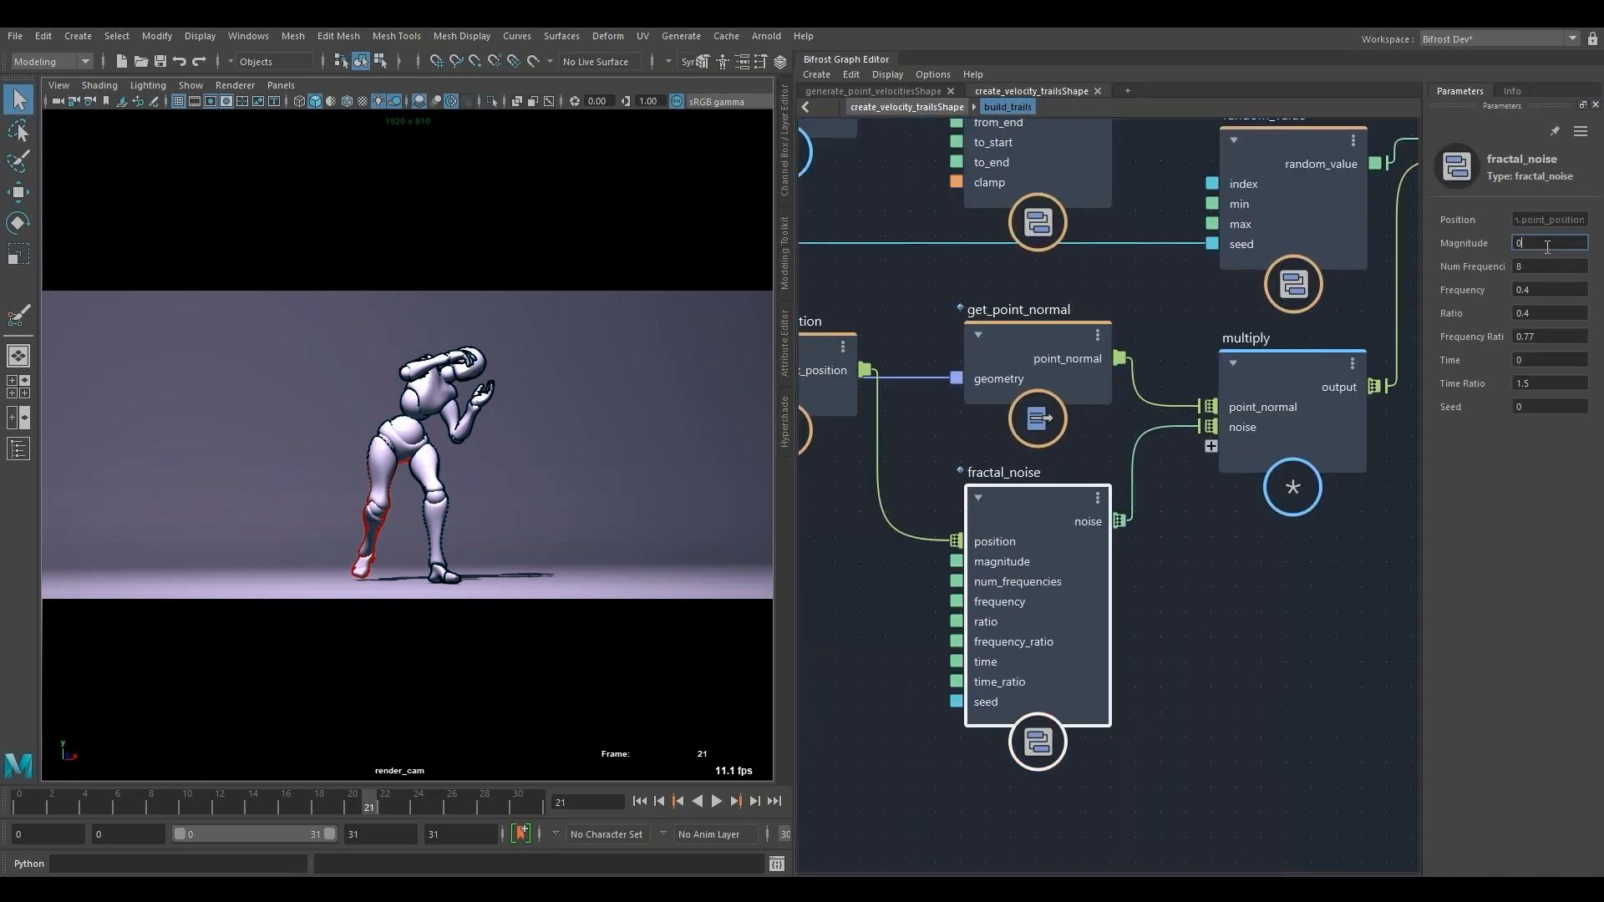
pyautogui.click(716, 801)
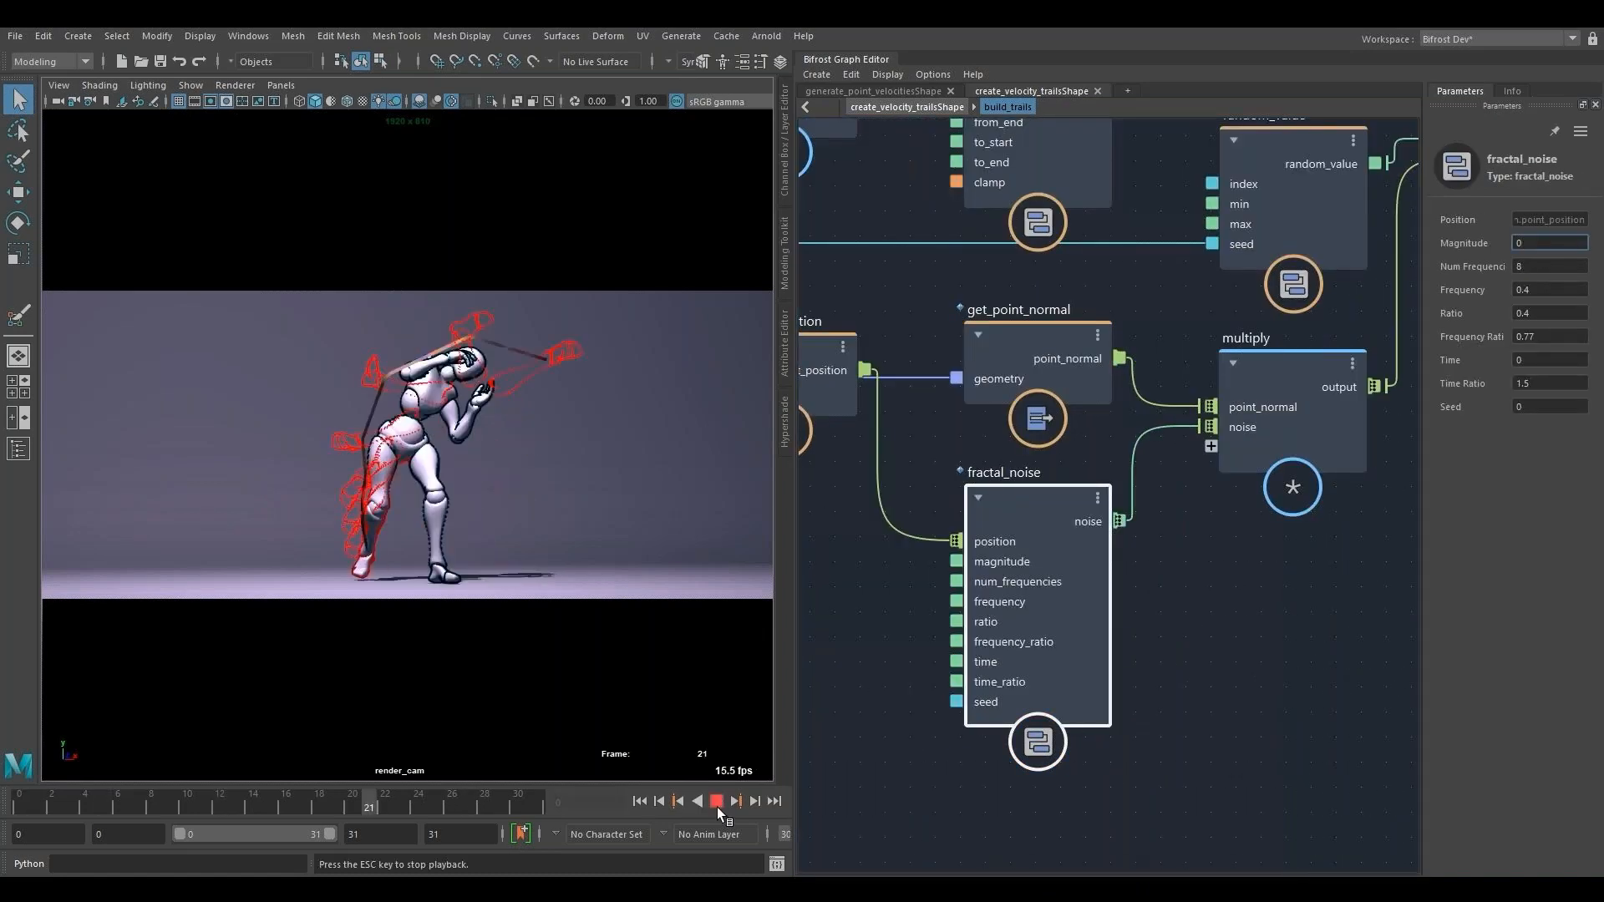
pyautogui.click(717, 801)
# - Try a fractal_noise Magnitude of 0.5, play the animation and return to its first frame
pyautogui.write('.5')
pyautogui.click(717, 801)
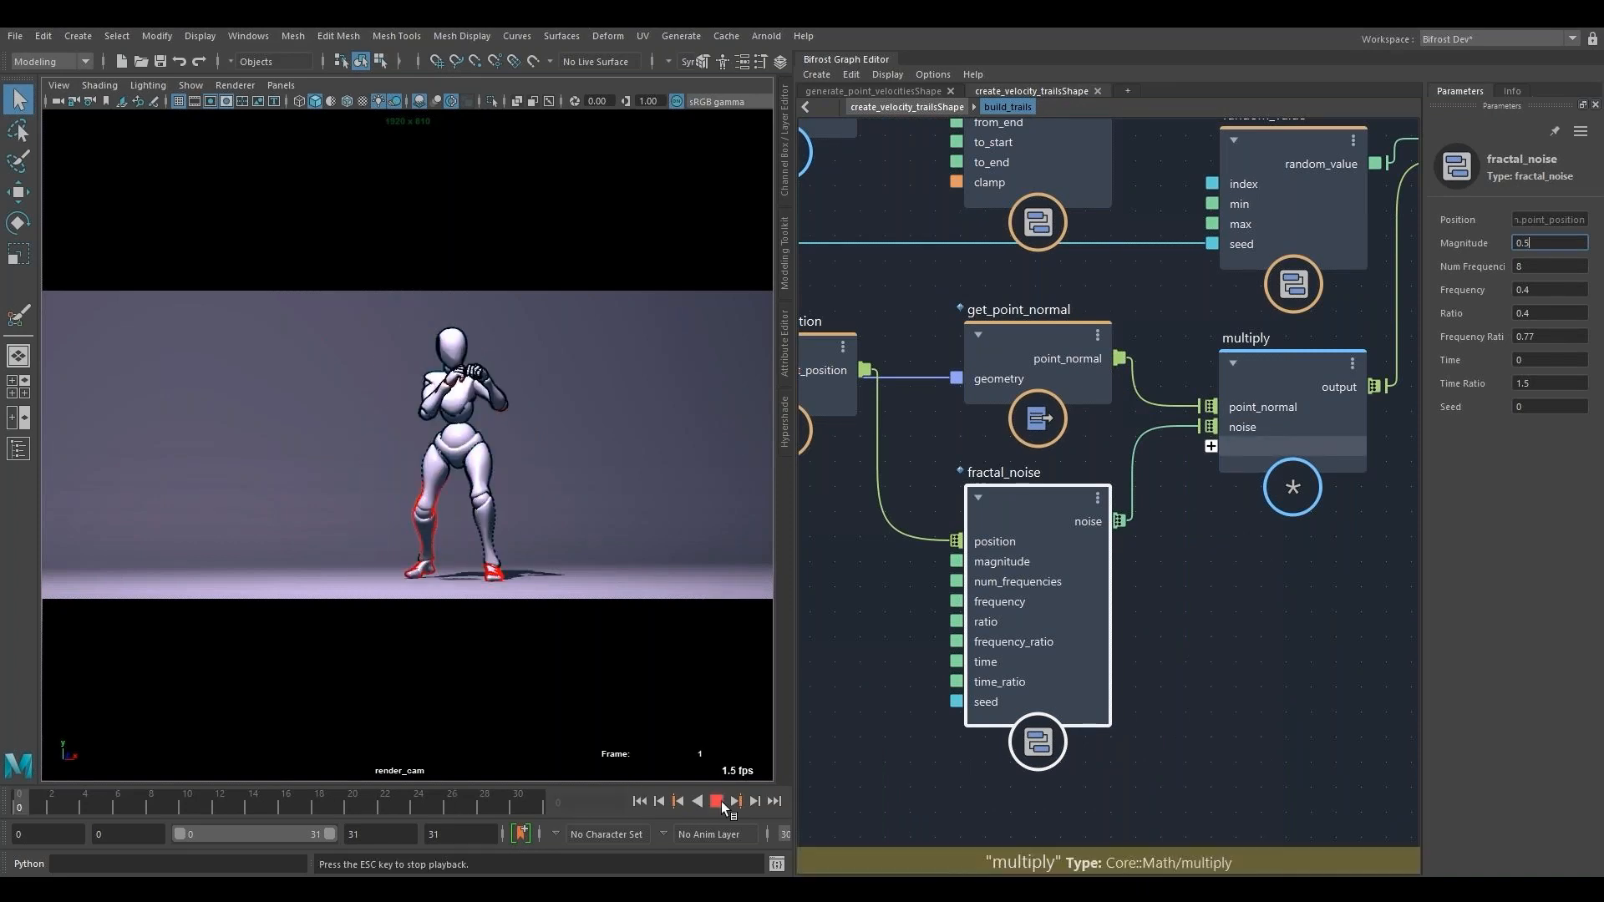
pyautogui.click(720, 802)
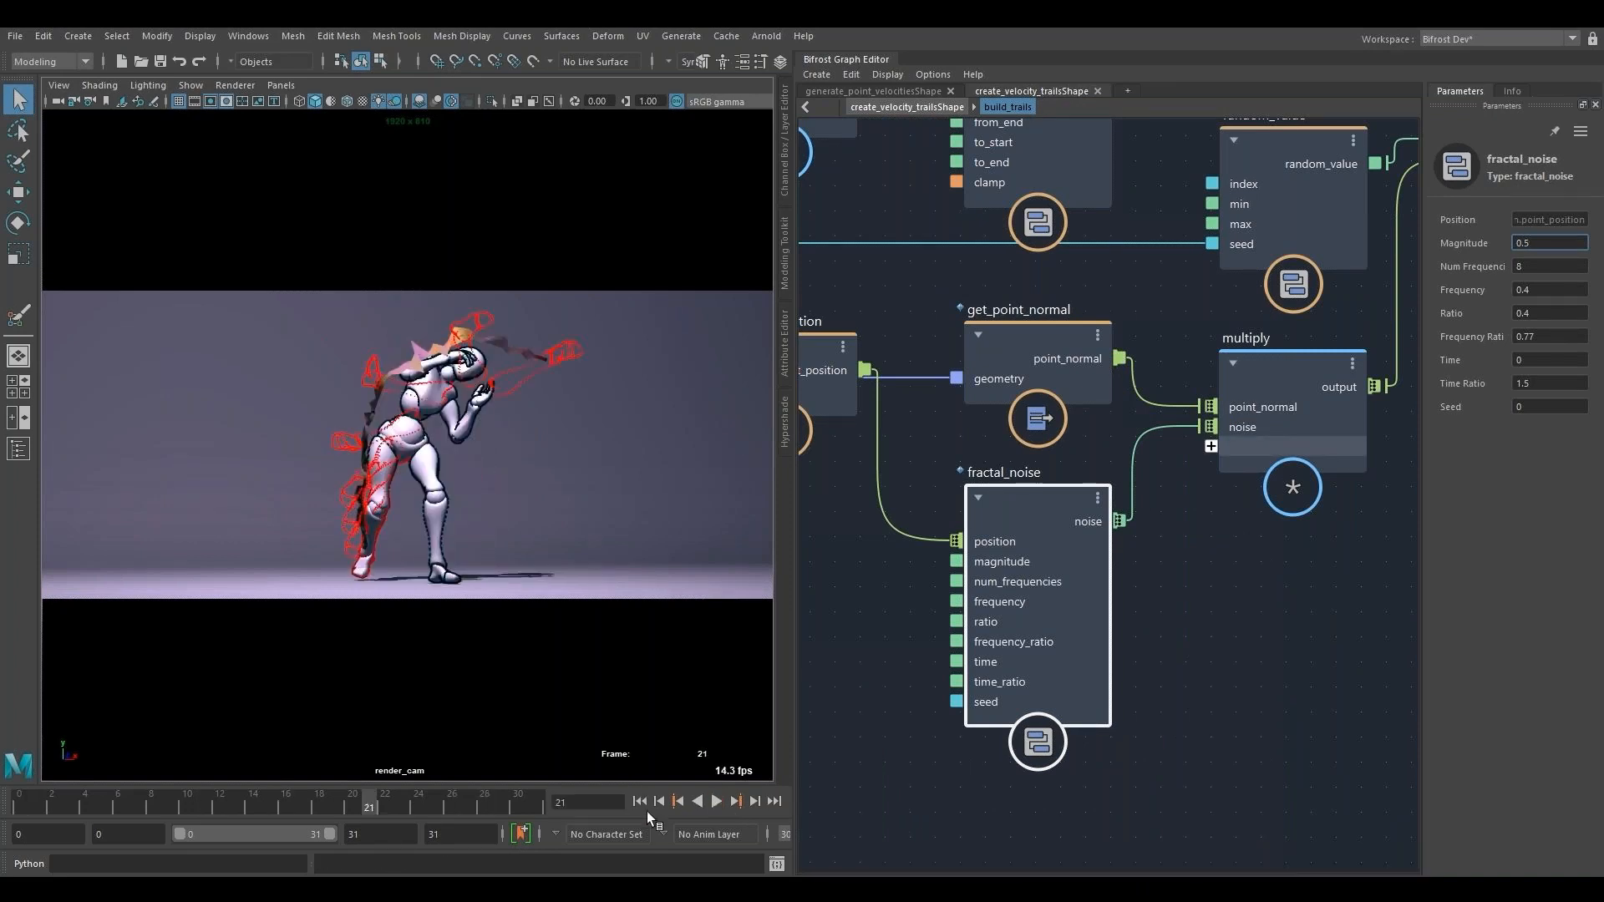
pyautogui.click(642, 804)
# - Set the Magnitude of the fractal_noise node to 1 and play the animation
pyautogui.doubleClick(1564, 241)
pyautogui.click(1564, 241)
pyautogui.write('1')
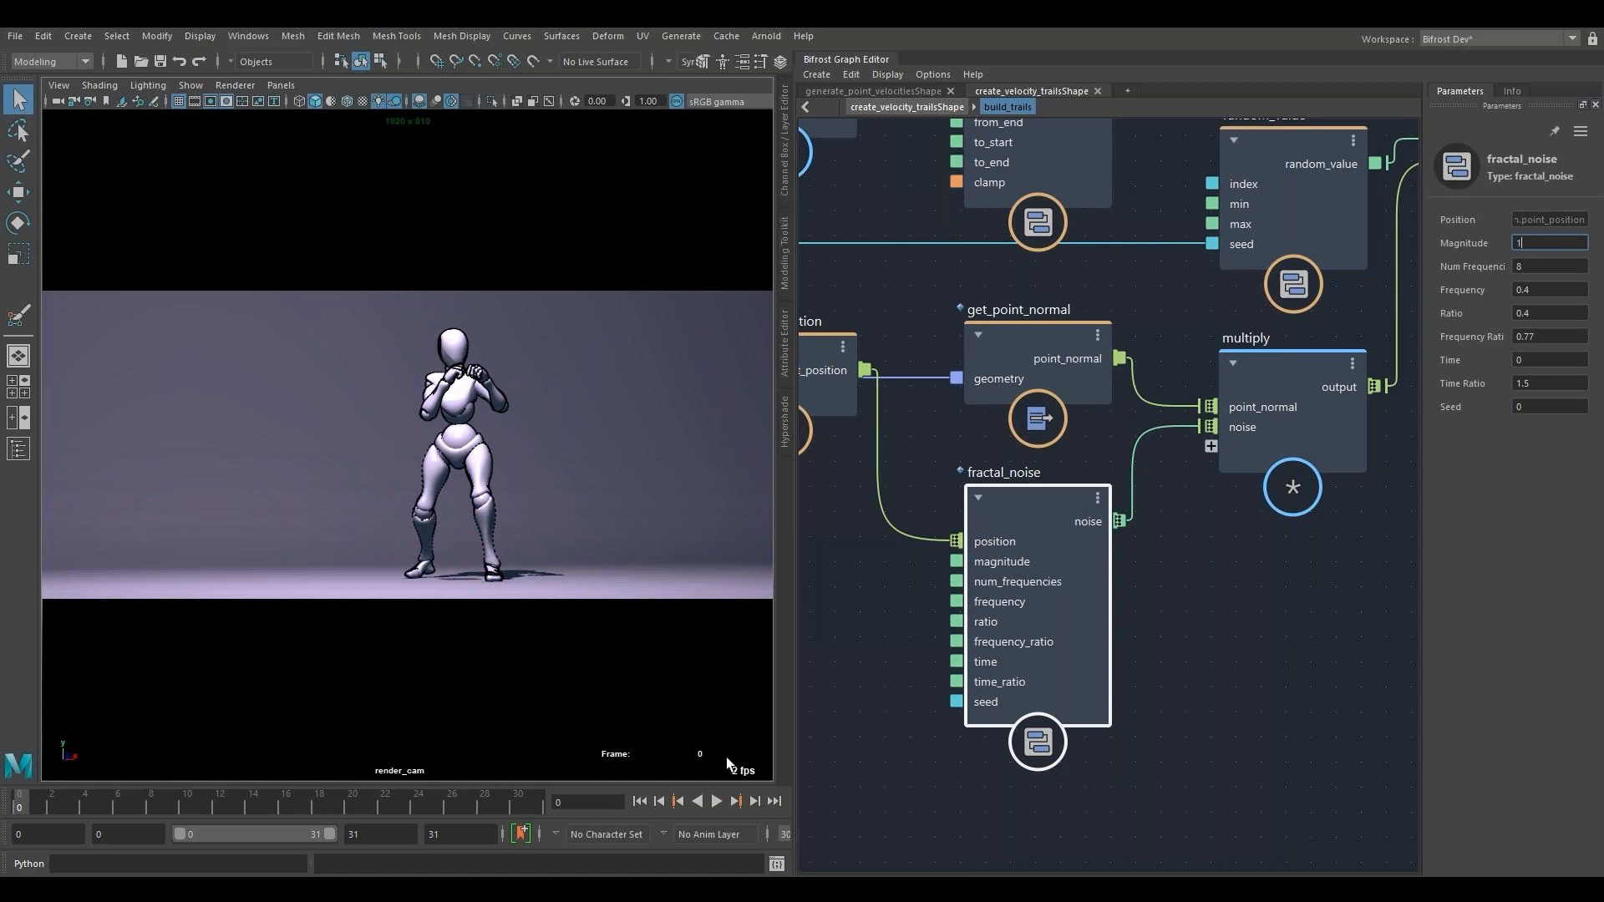
pyautogui.click(715, 801)
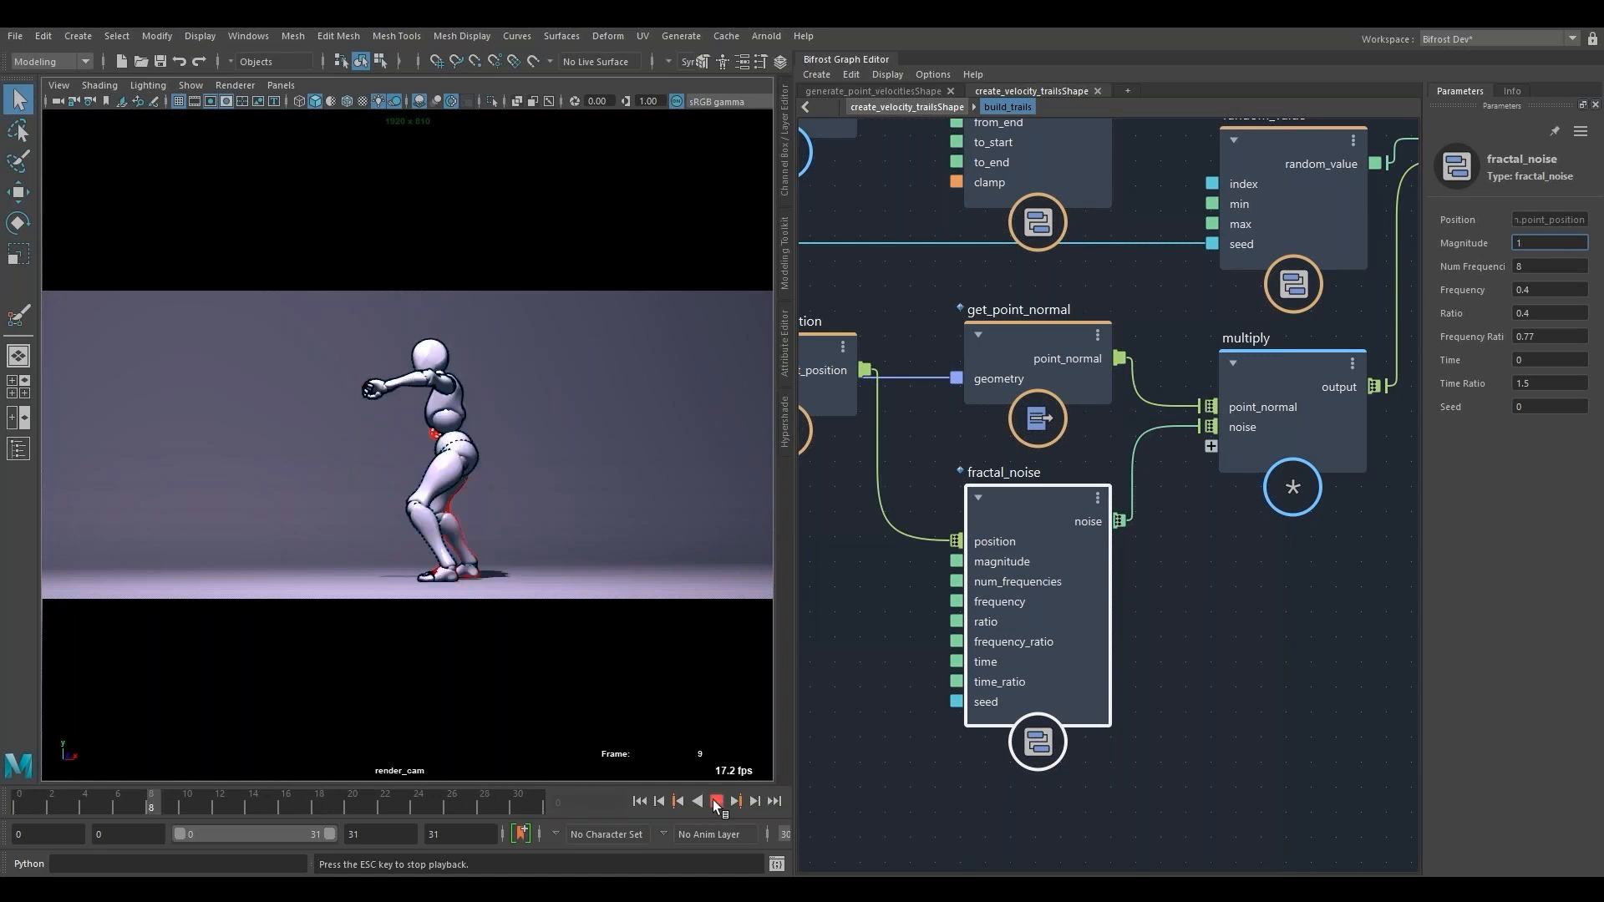
pyautogui.click(715, 802)
# - Try a Frequency of 0.8 on the fractal_noise node and play the animation
pyautogui.click(1557, 290)
pyautogui.write('8')
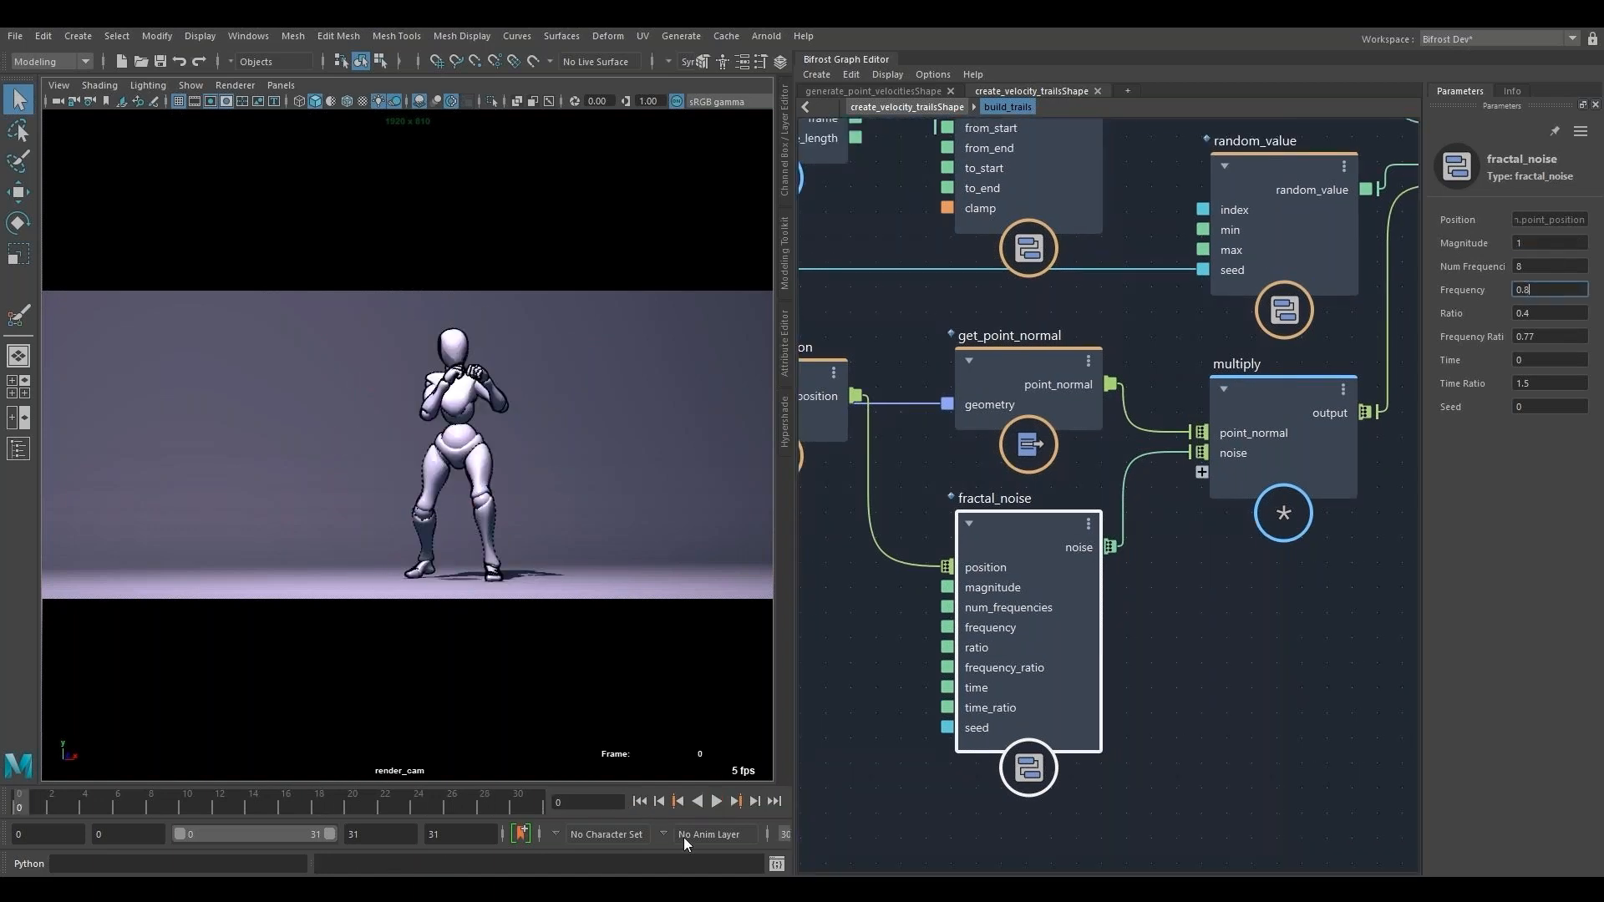
pyautogui.click(715, 801)
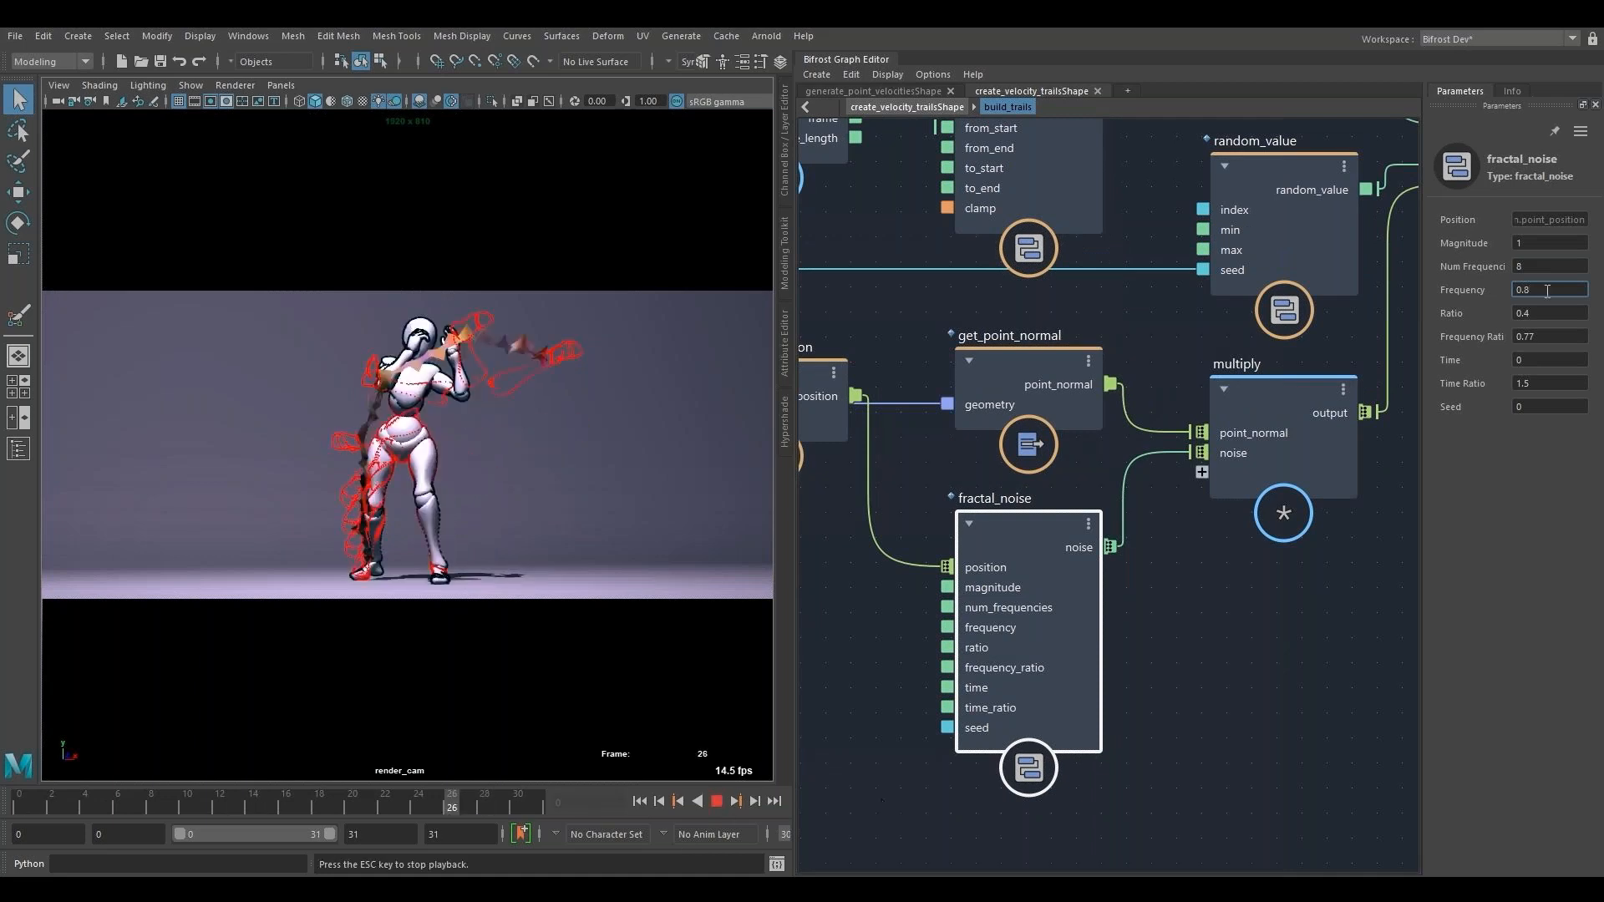
# - Set the Frequency of the fractal_noise node to 0.1 while the animation plays
pyautogui.press('BackSpace')
pyautogui.write('1')
pyautogui.press('Return')
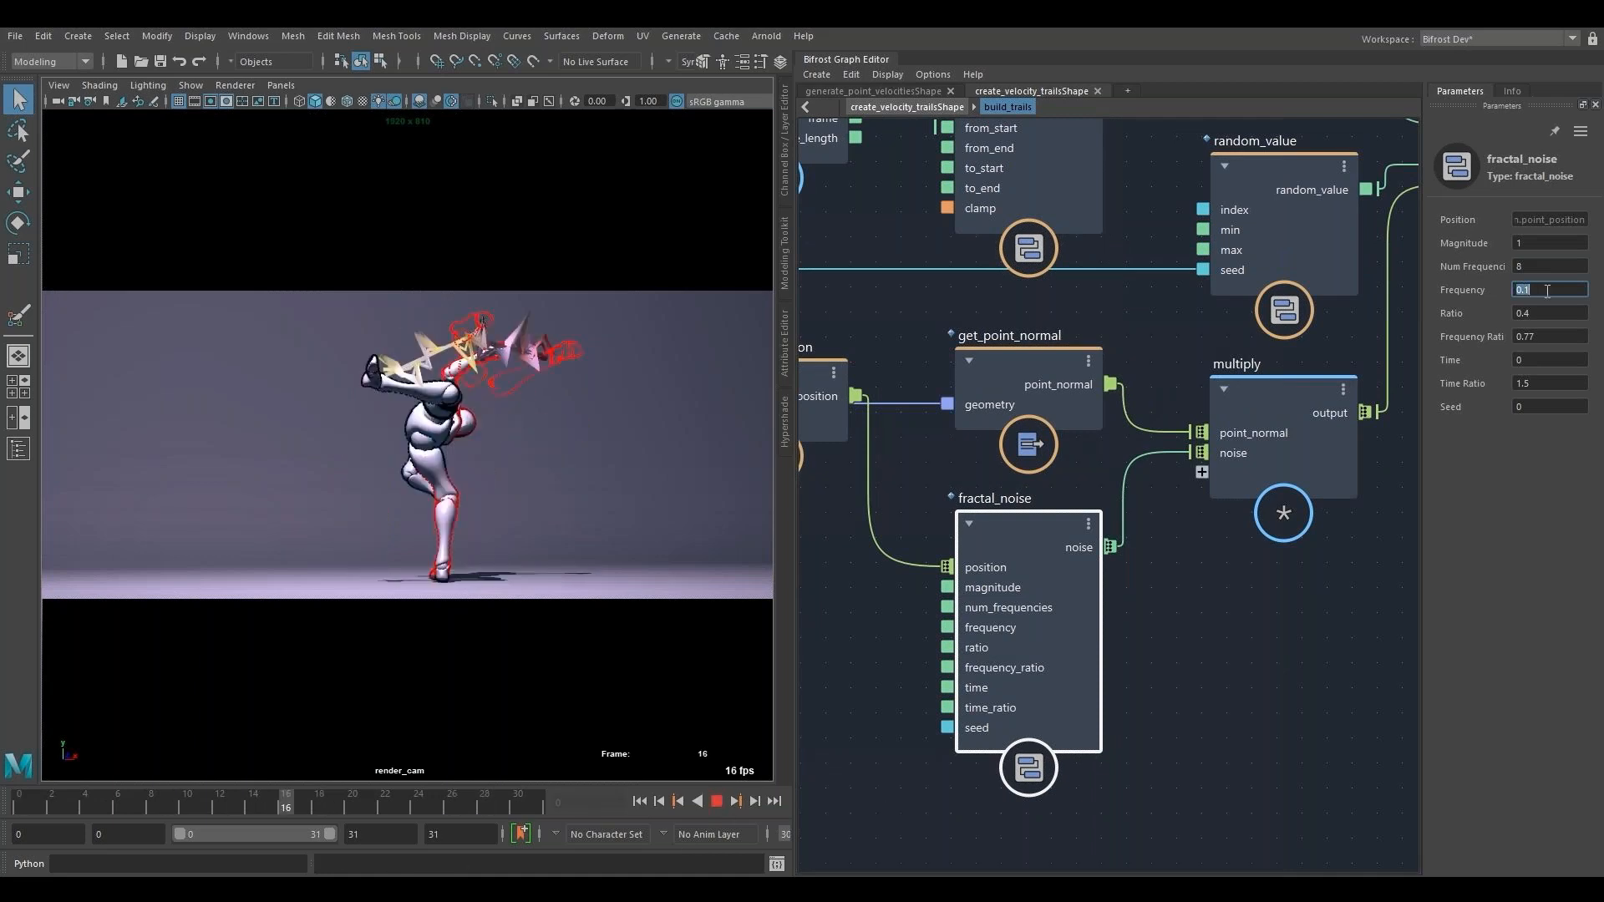
pyautogui.write('5')
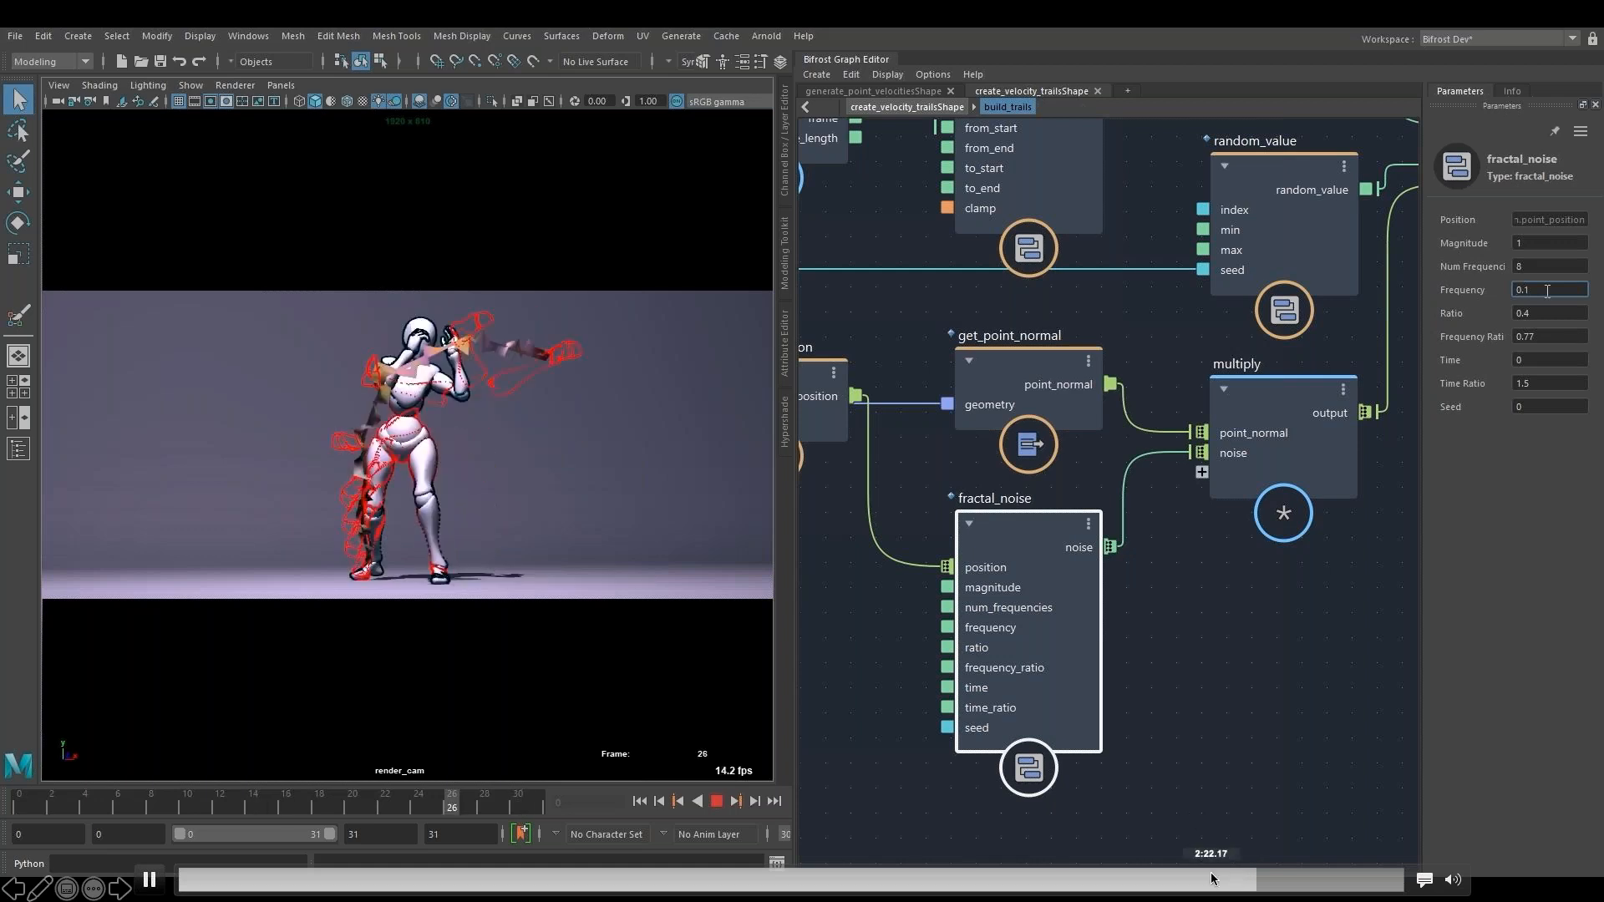
pyautogui.click(1183, 882)
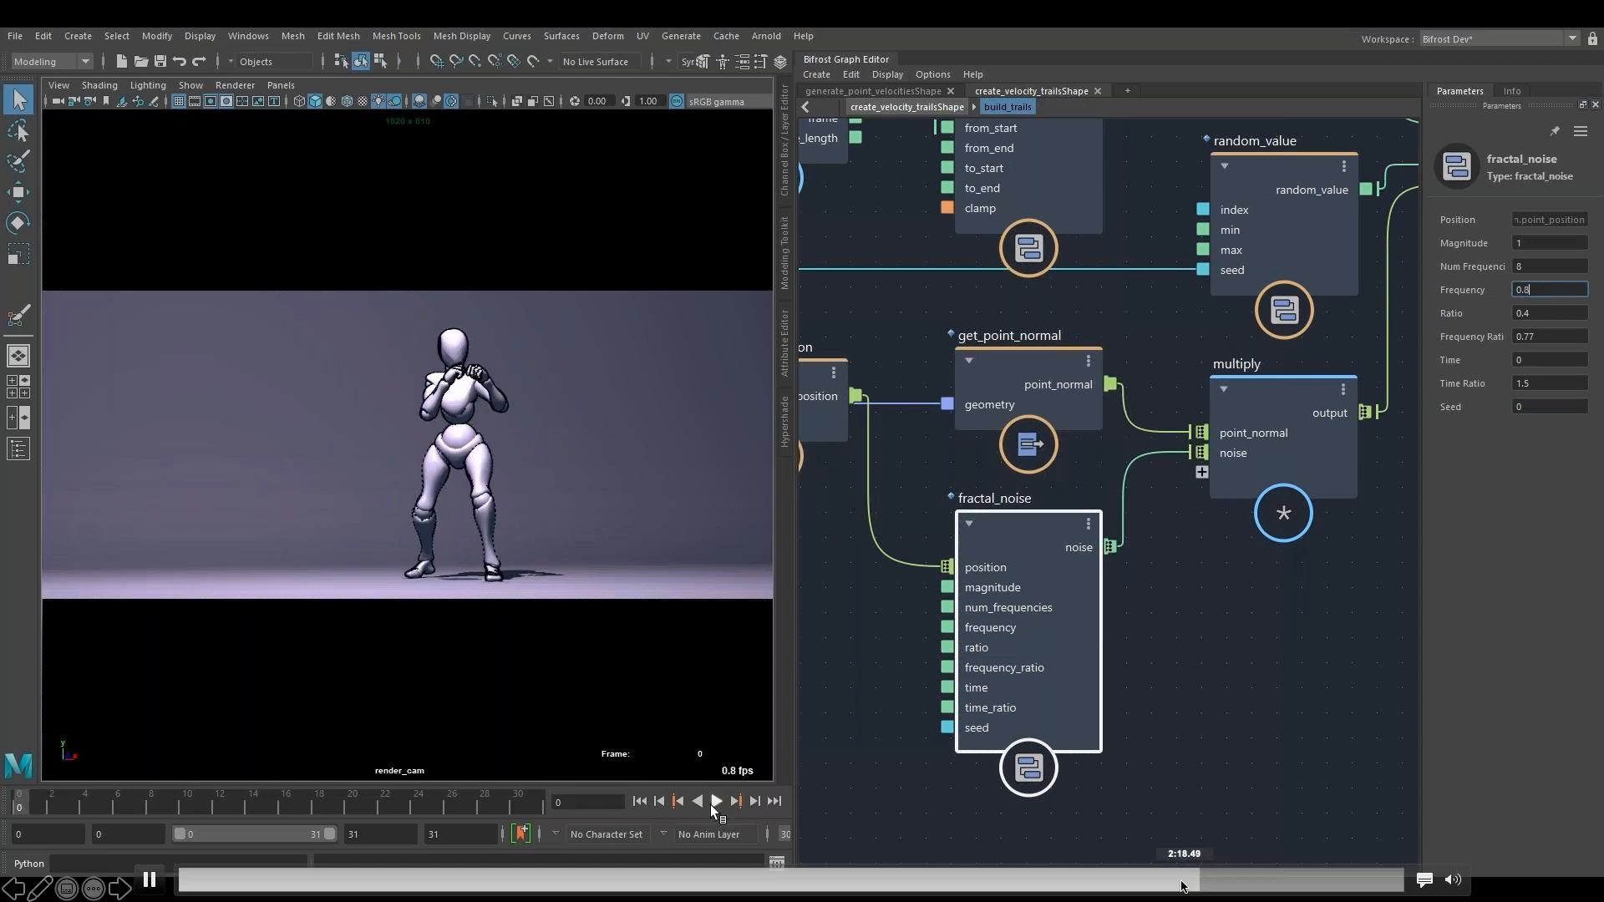
pyautogui.click(1079, 882)
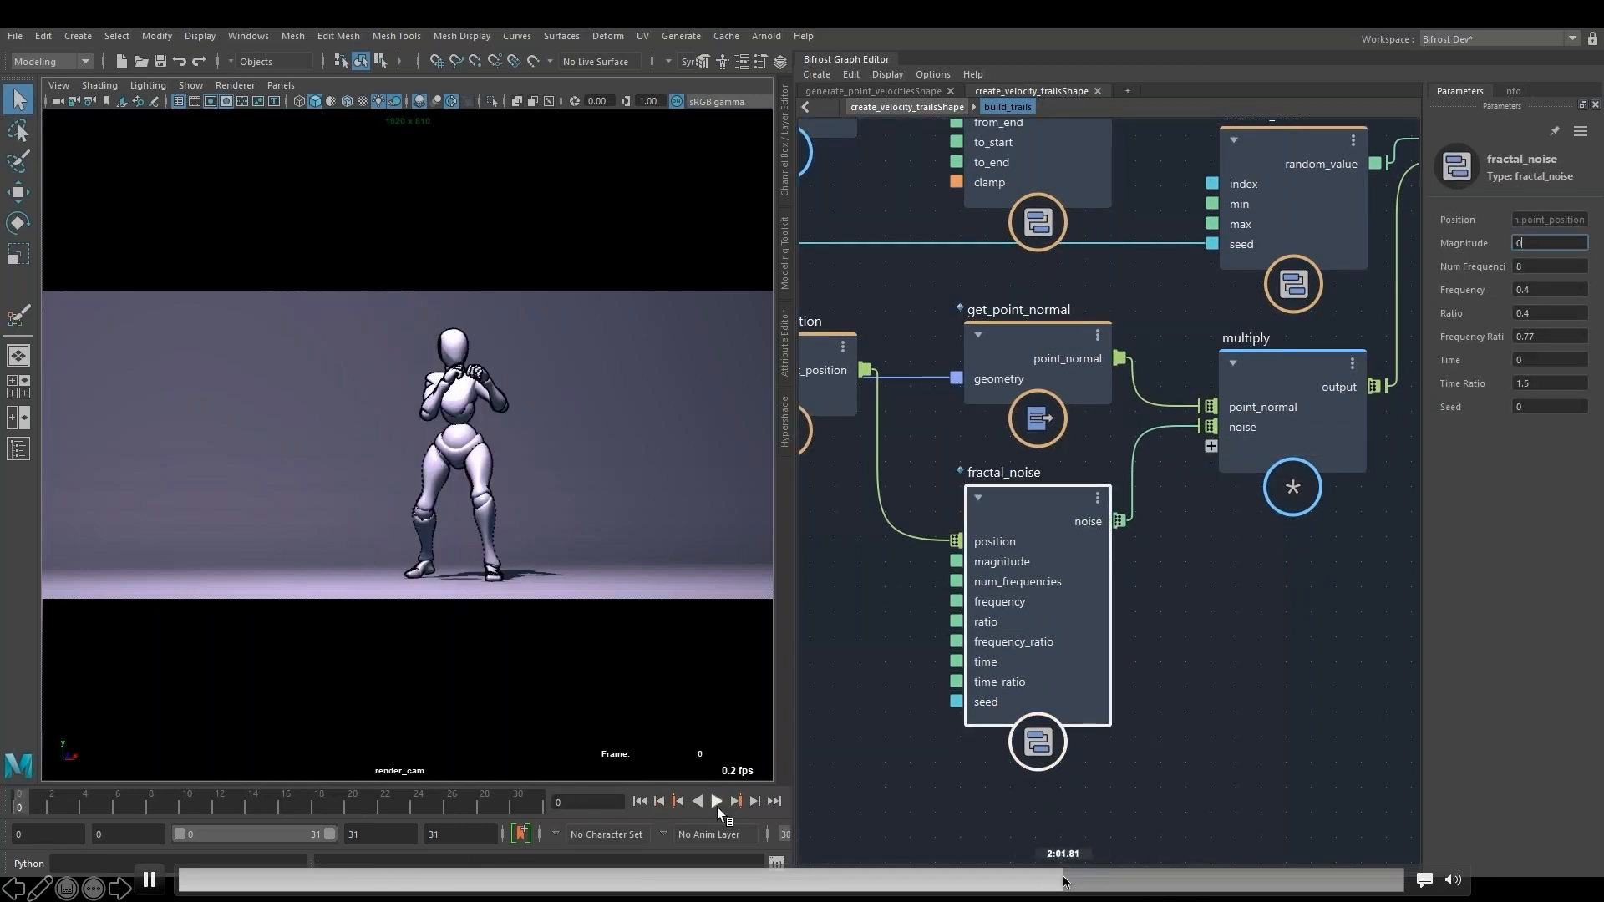
pyautogui.click(1064, 882)
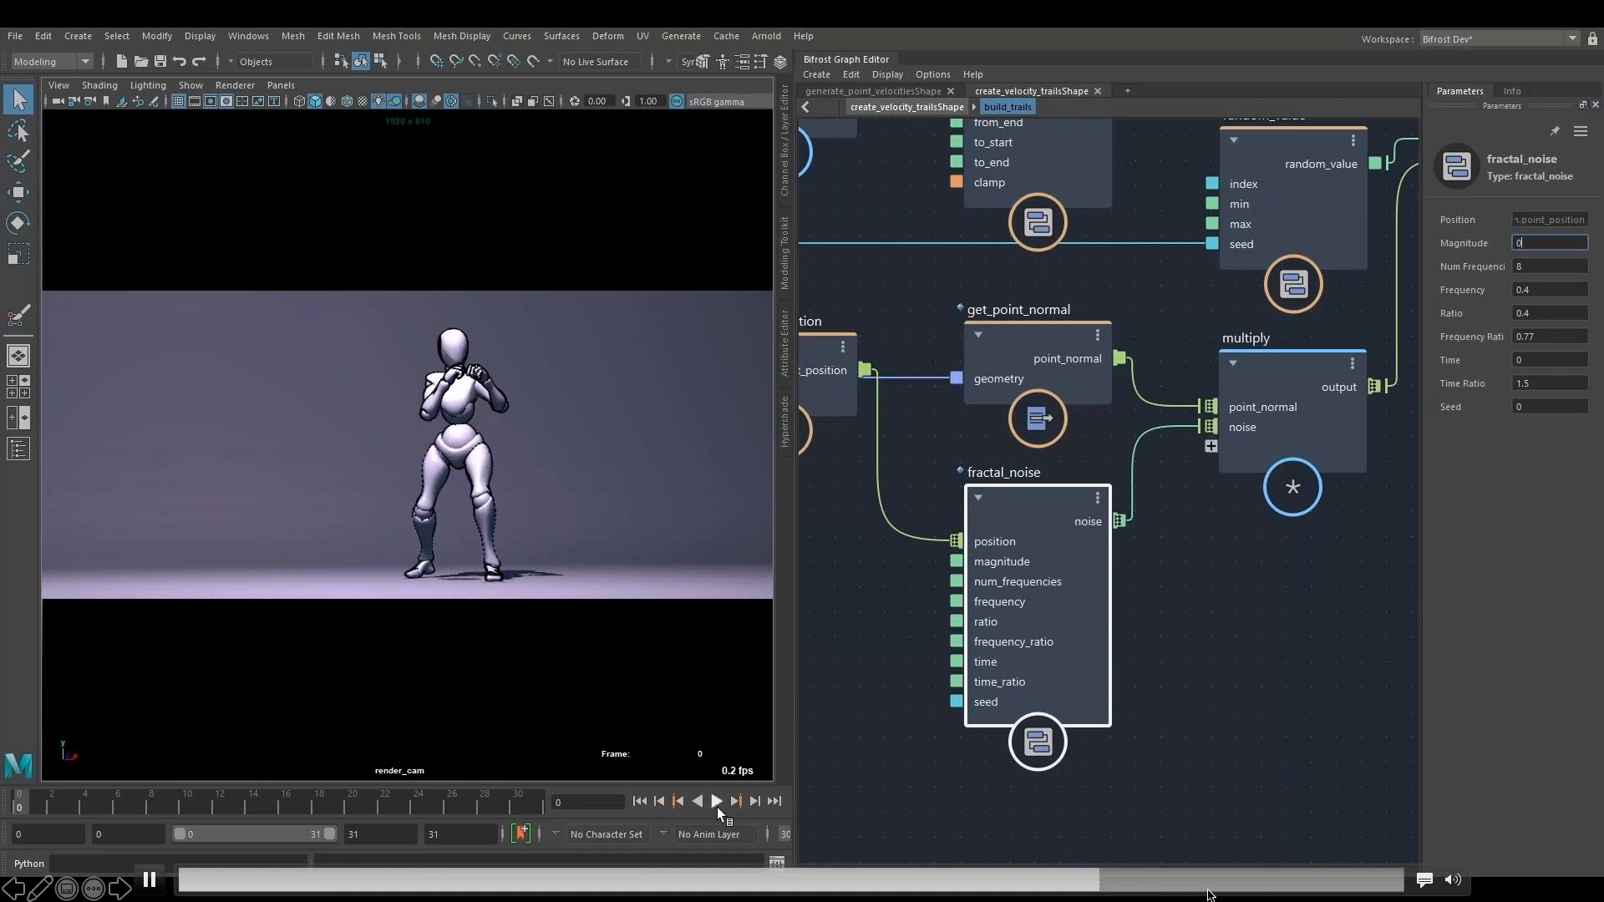
pyautogui.click(1240, 885)
pyautogui.click(1272, 882)
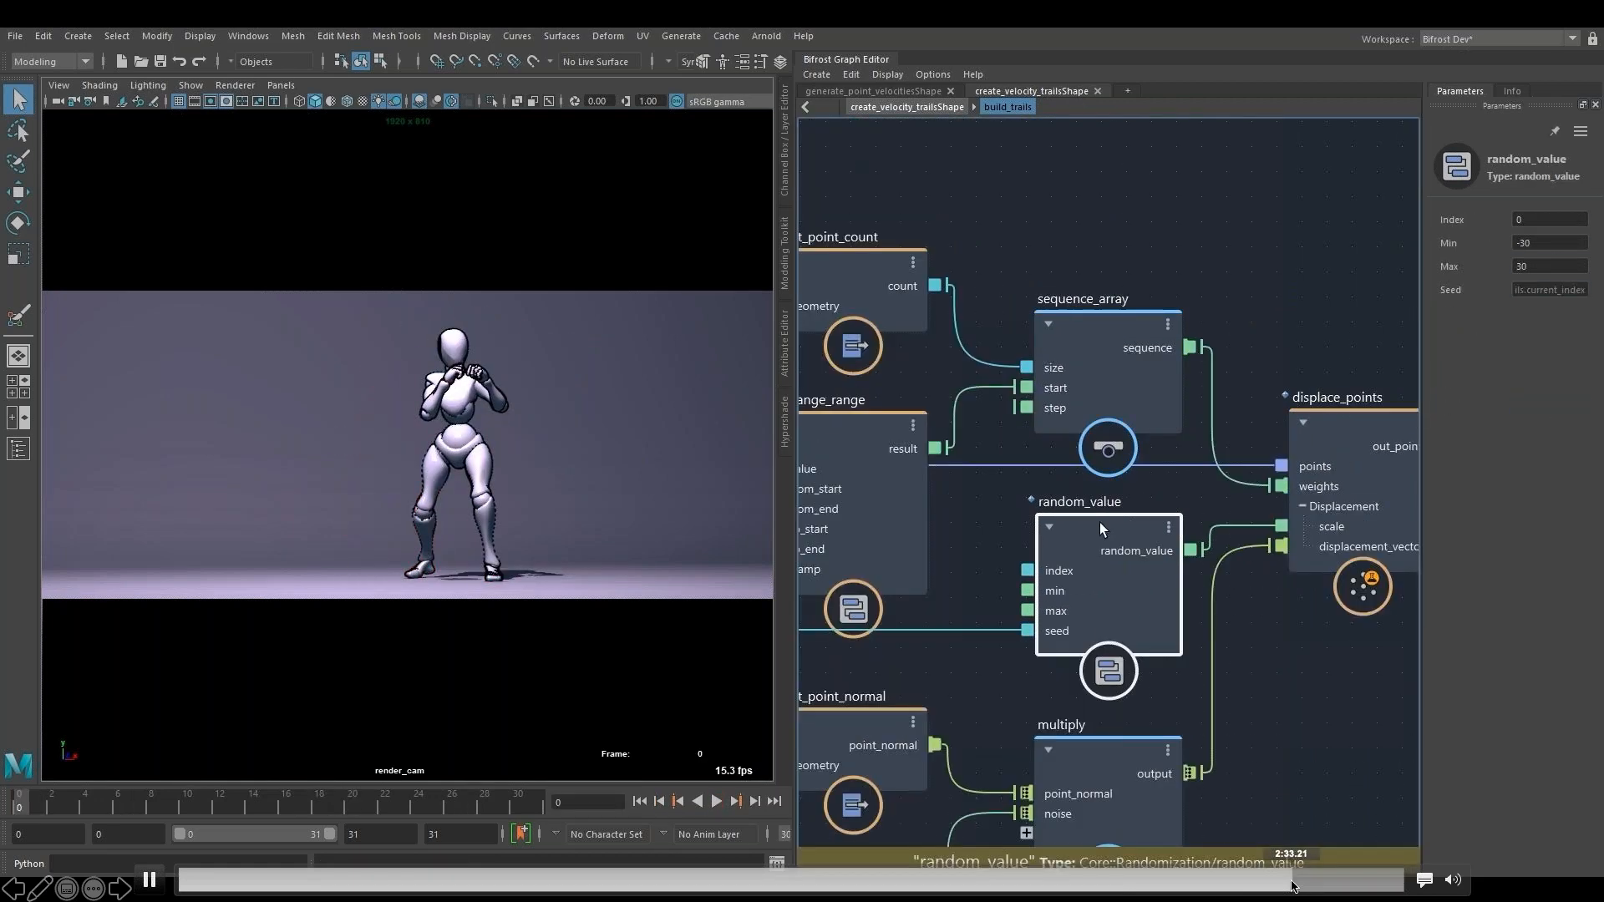
# - Try Max values of 60 and 20 on the random_value node while playing the animation
pyautogui.click(720, 799)
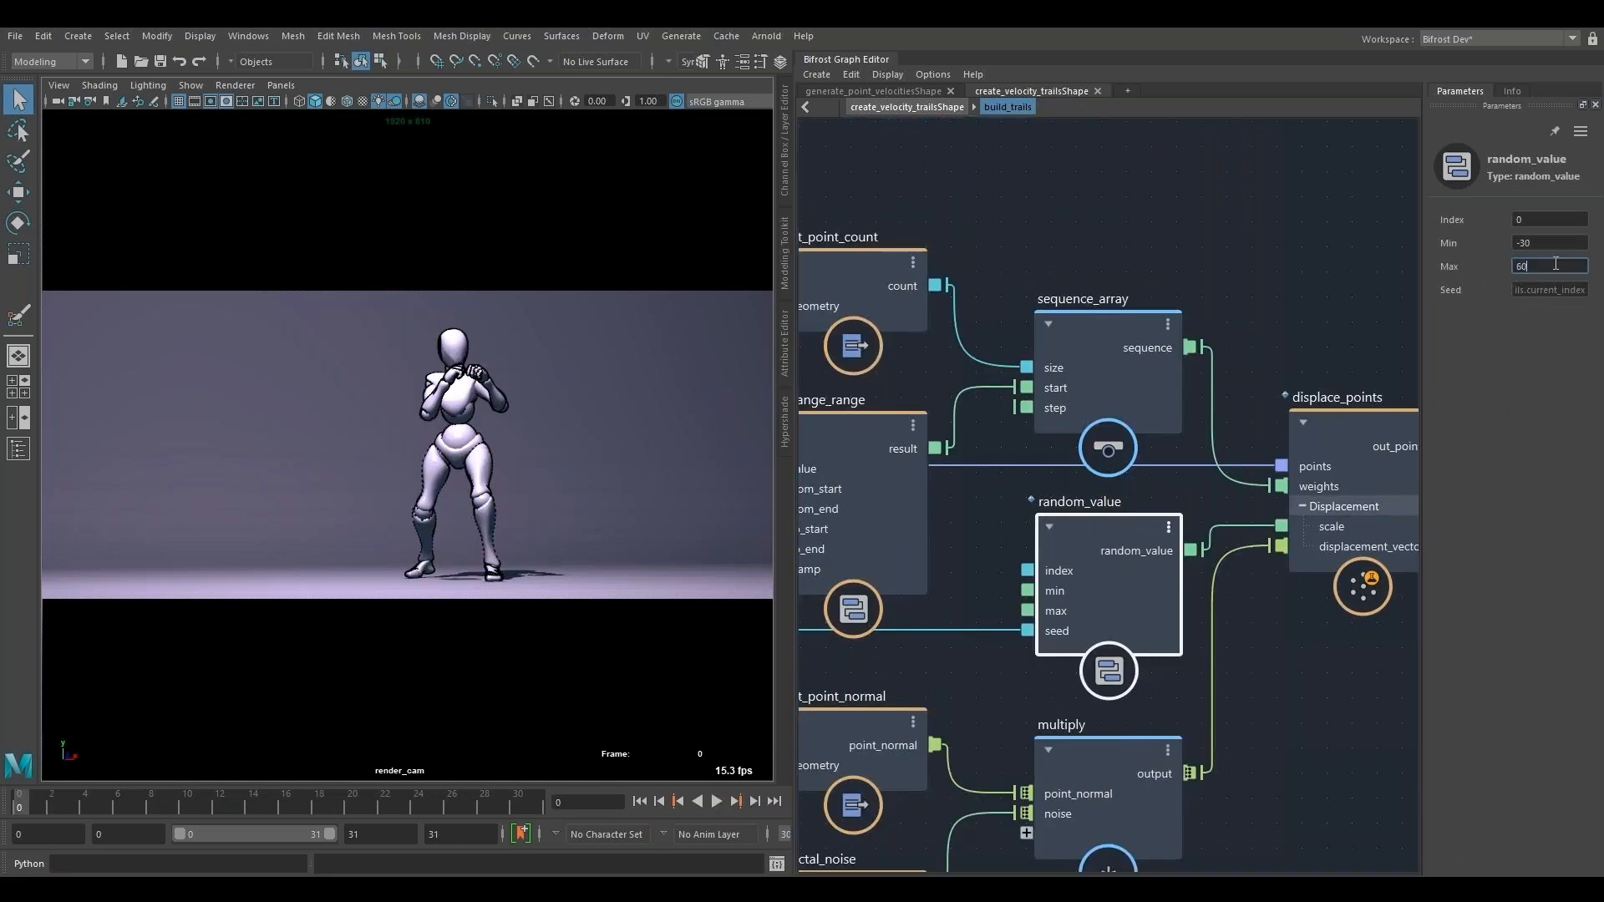
pyautogui.click(721, 805)
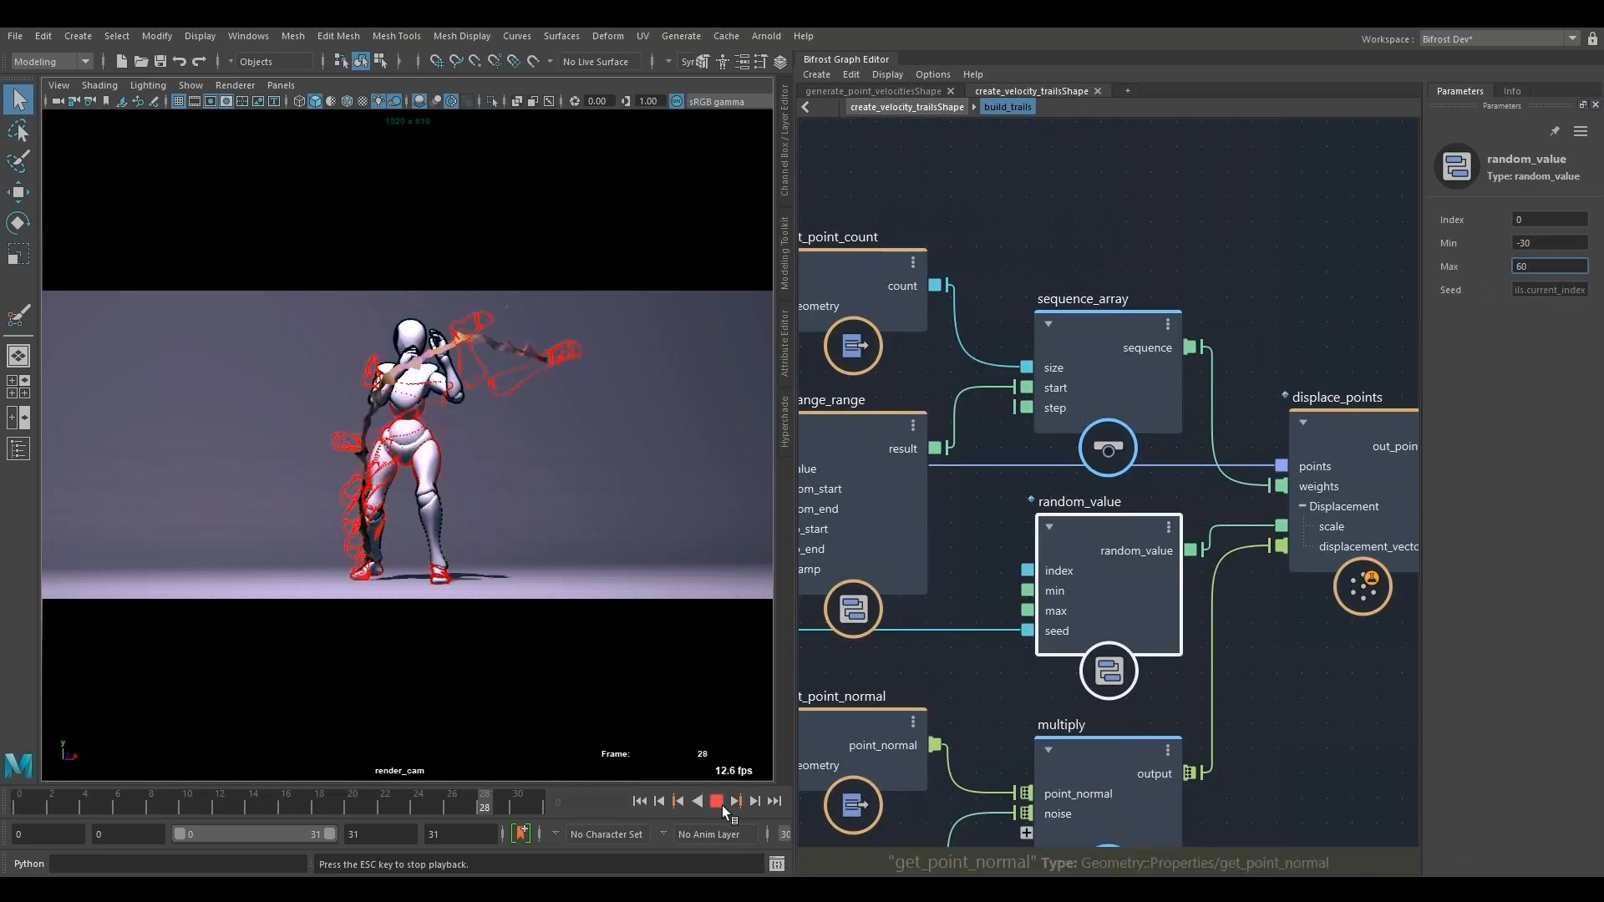
pyautogui.doubleClick(1545, 267)
pyautogui.write('20')
# - Set the Max of the random_value node to 30
pyautogui.doubleClick(1545, 266)
pyautogui.write('30')
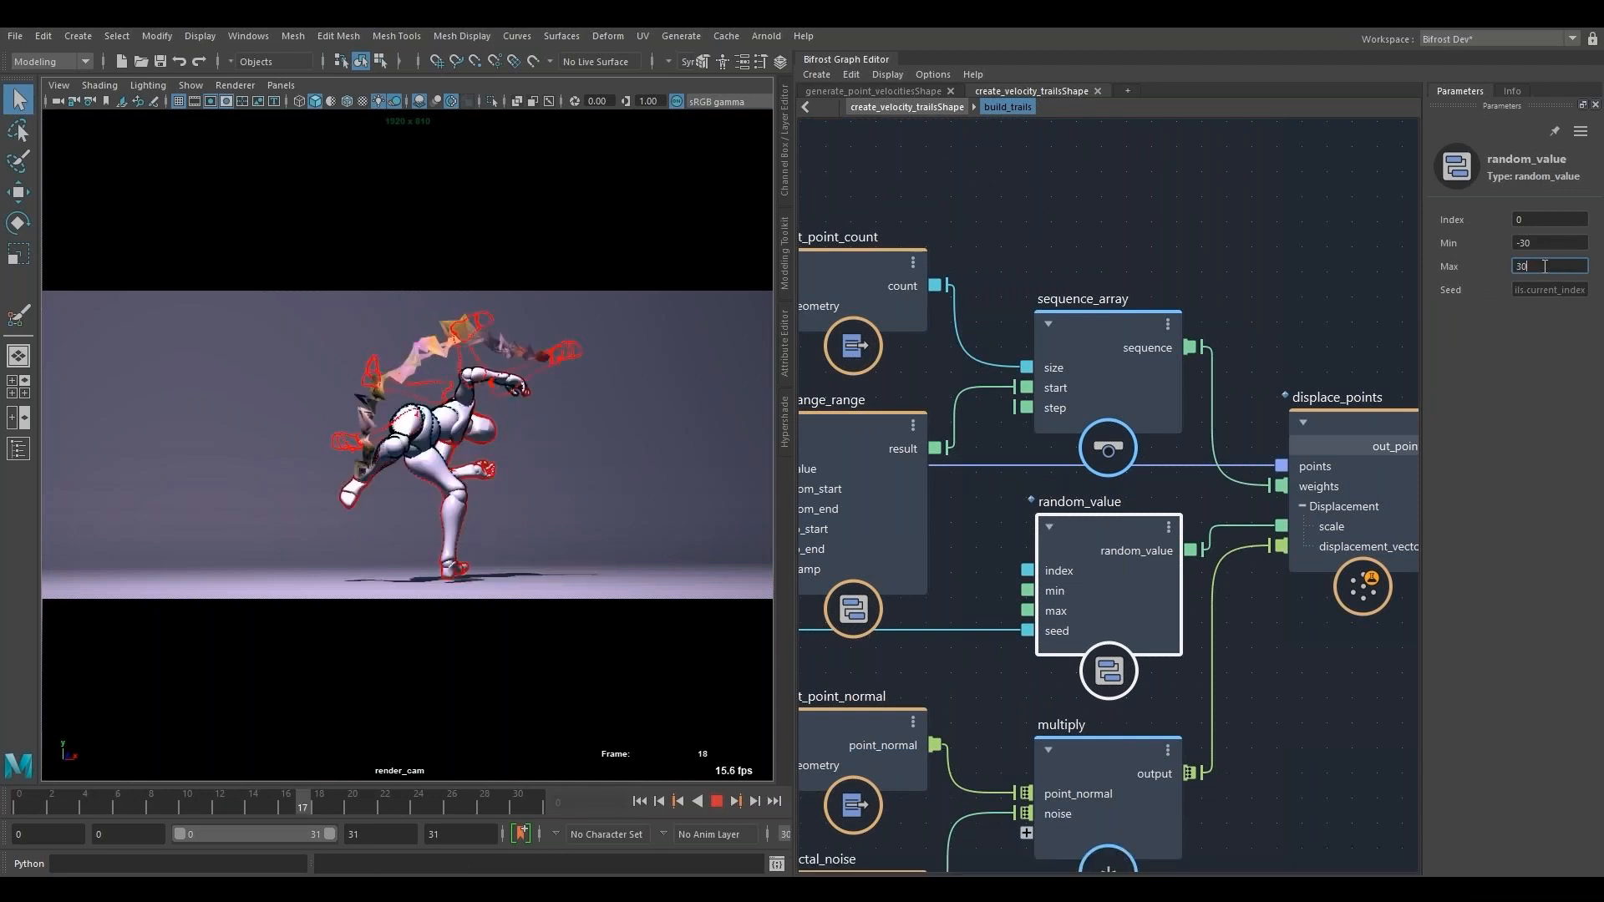
# - Return to the create_velocity_trailsShape level and enable the diagnostic display on strands_terminal
pyautogui.click(925, 102)
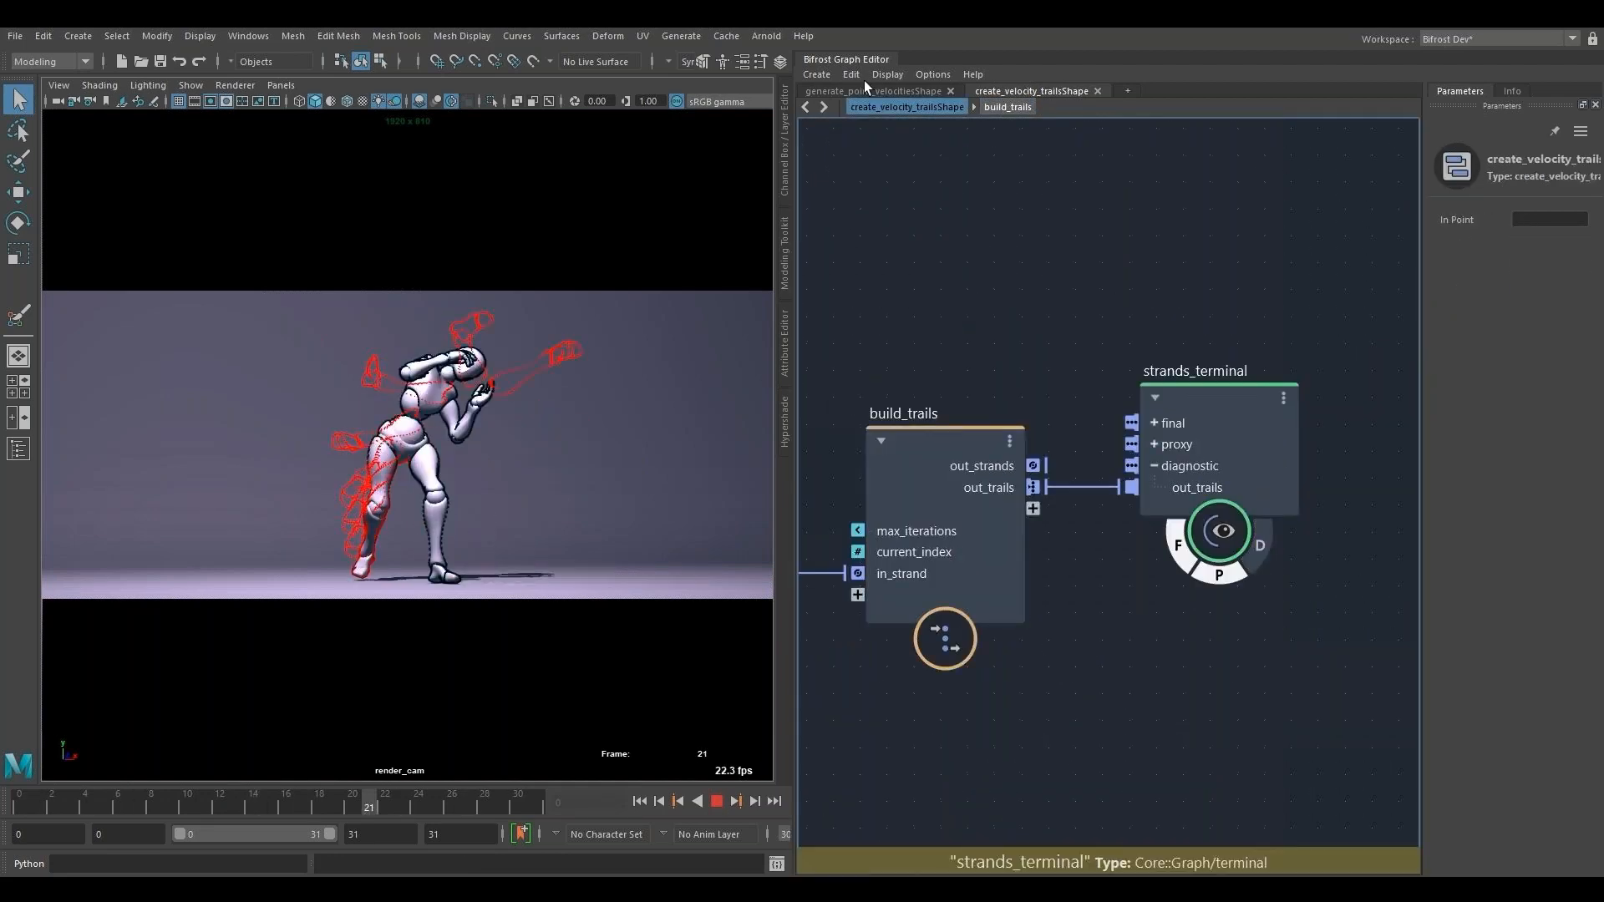
pyautogui.click(1261, 549)
pyautogui.keyDown('alt'); pyautogui.moveTo(1049, 815); pyautogui.dragTo(1285, 418, button='middle'); pyautogui.keyUp('alt')
pyautogui.keyDown('alt'); pyautogui.moveTo(1403, 836); pyautogui.dragTo(919, 374, button='middle'); pyautogui.keyUp('alt')
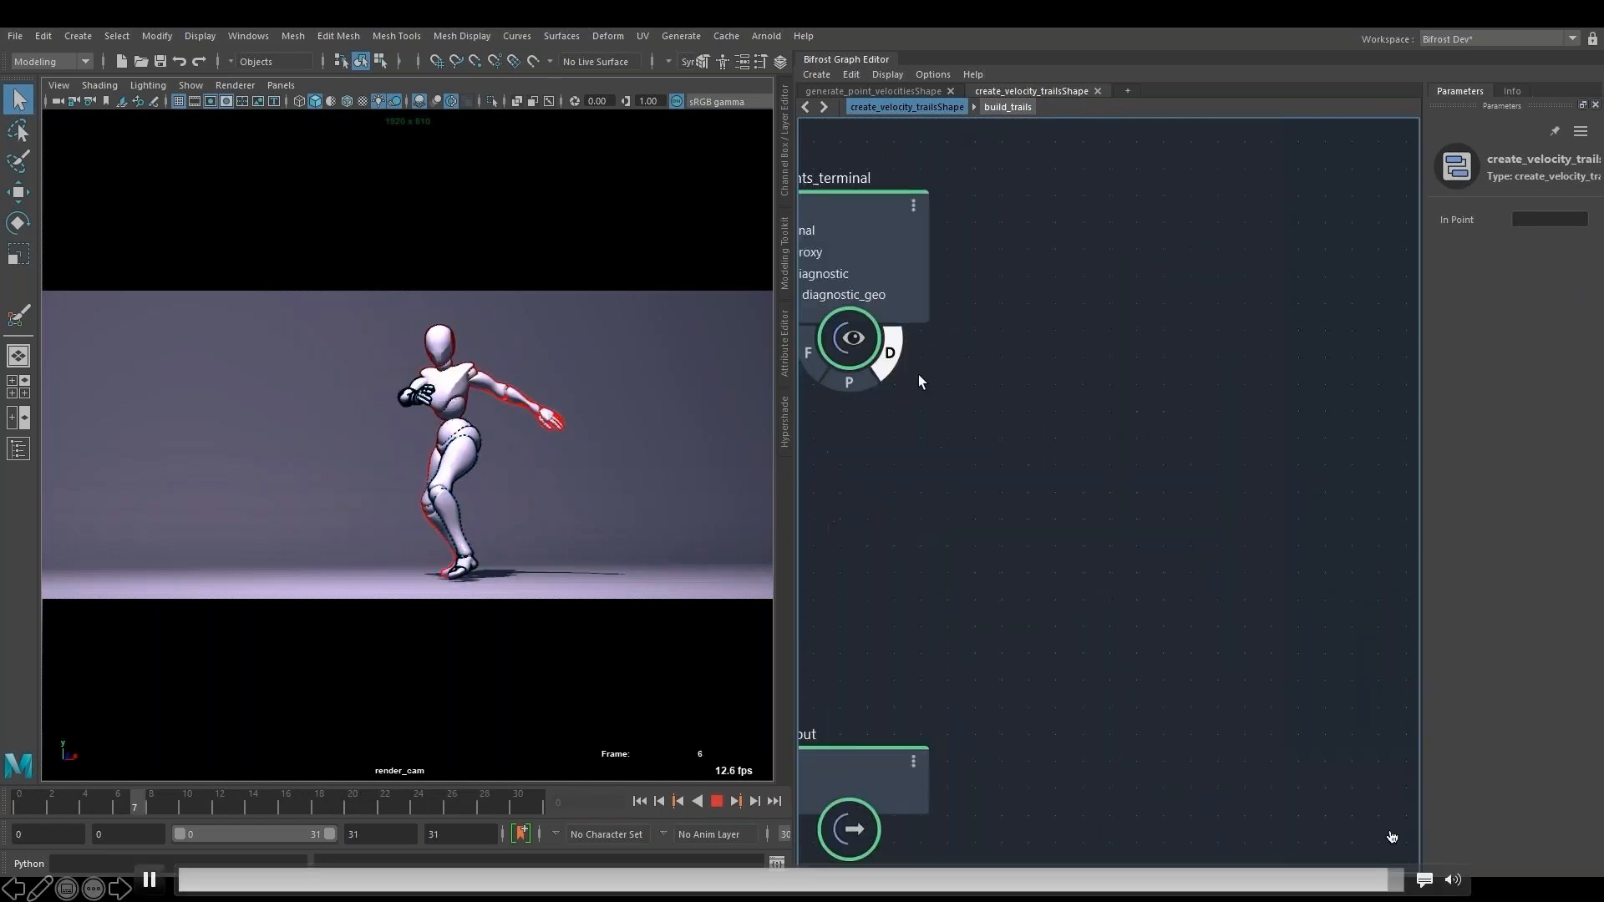
pyautogui.keyDown('alt'); pyautogui.moveTo(1016, 421); pyautogui.dragTo(980, 277, button='middle'); pyautogui.keyUp('alt')
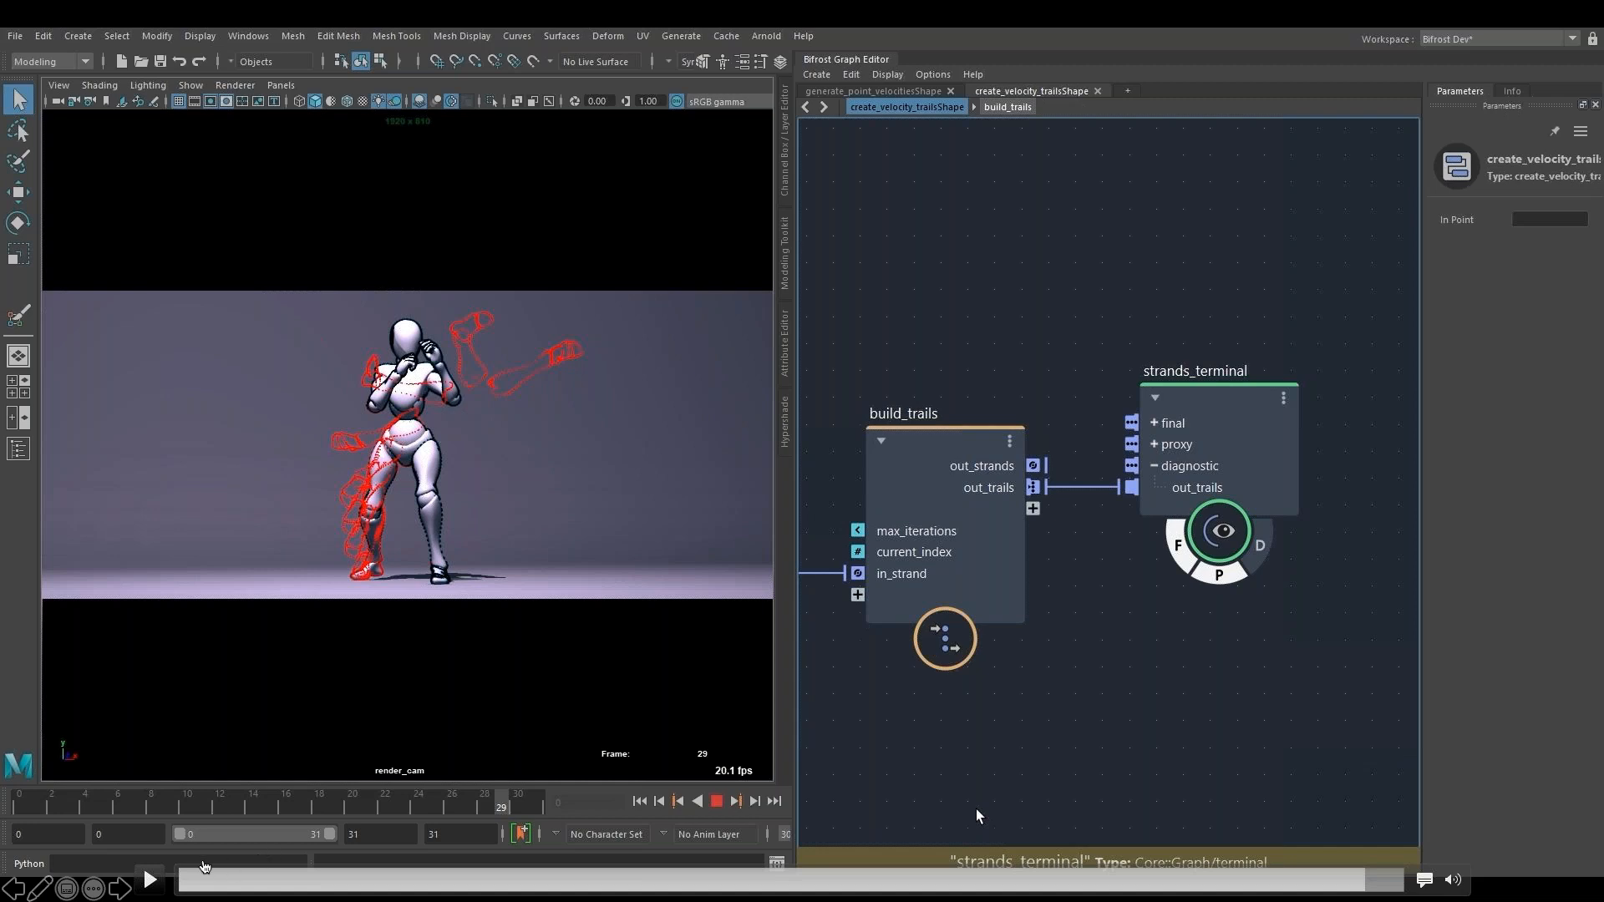
pyautogui.click(151, 879)
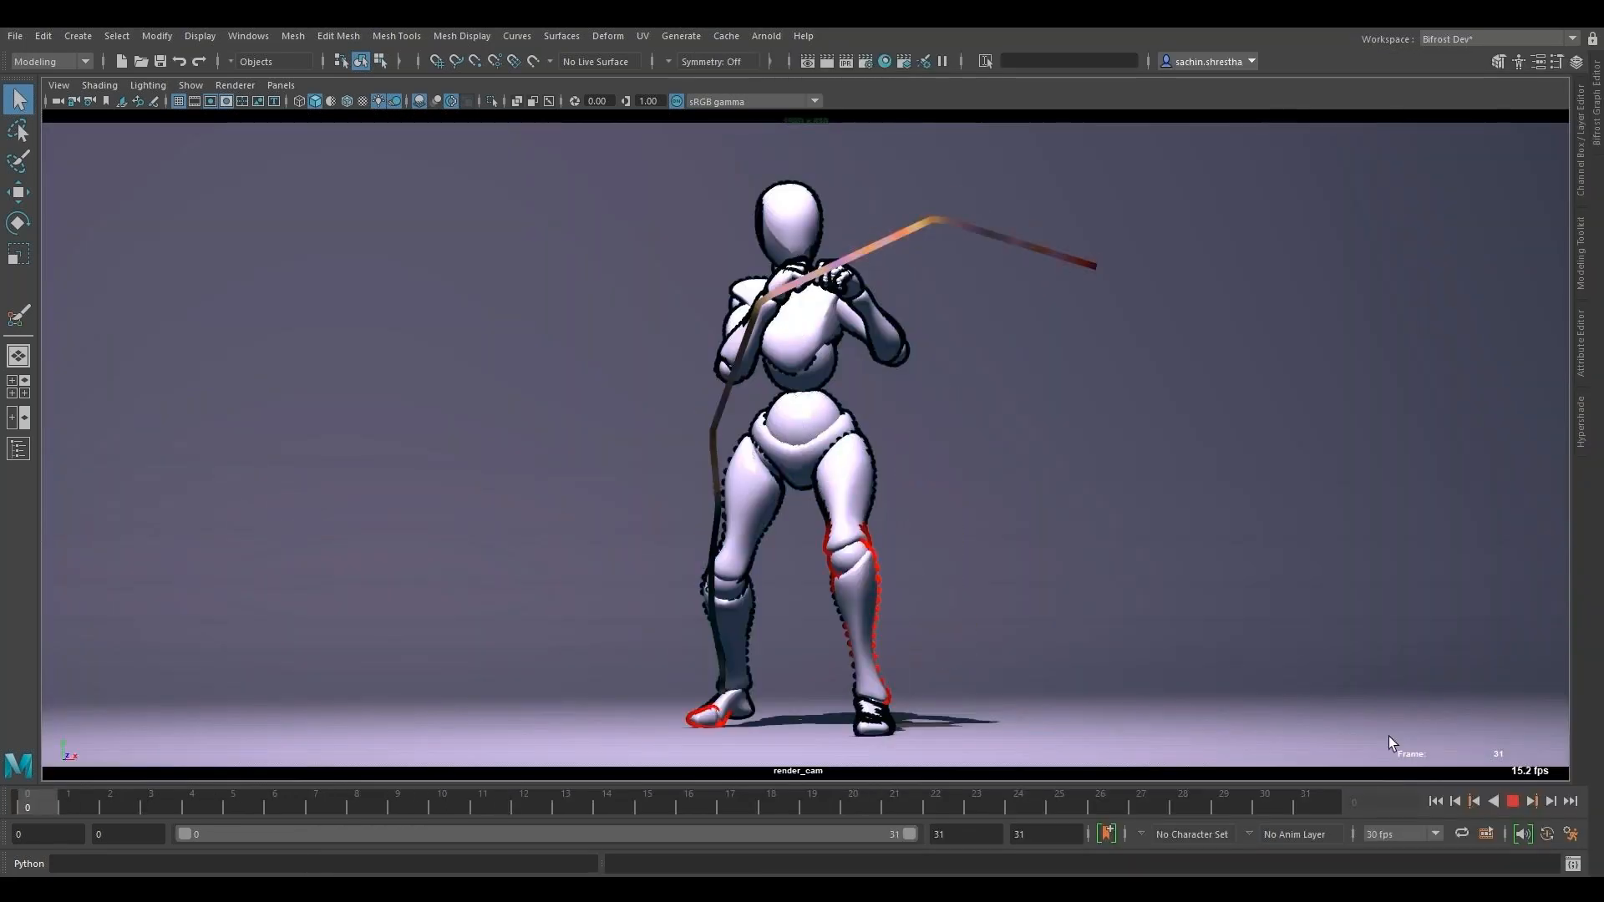
pyautogui.moveTo(1153, 700)
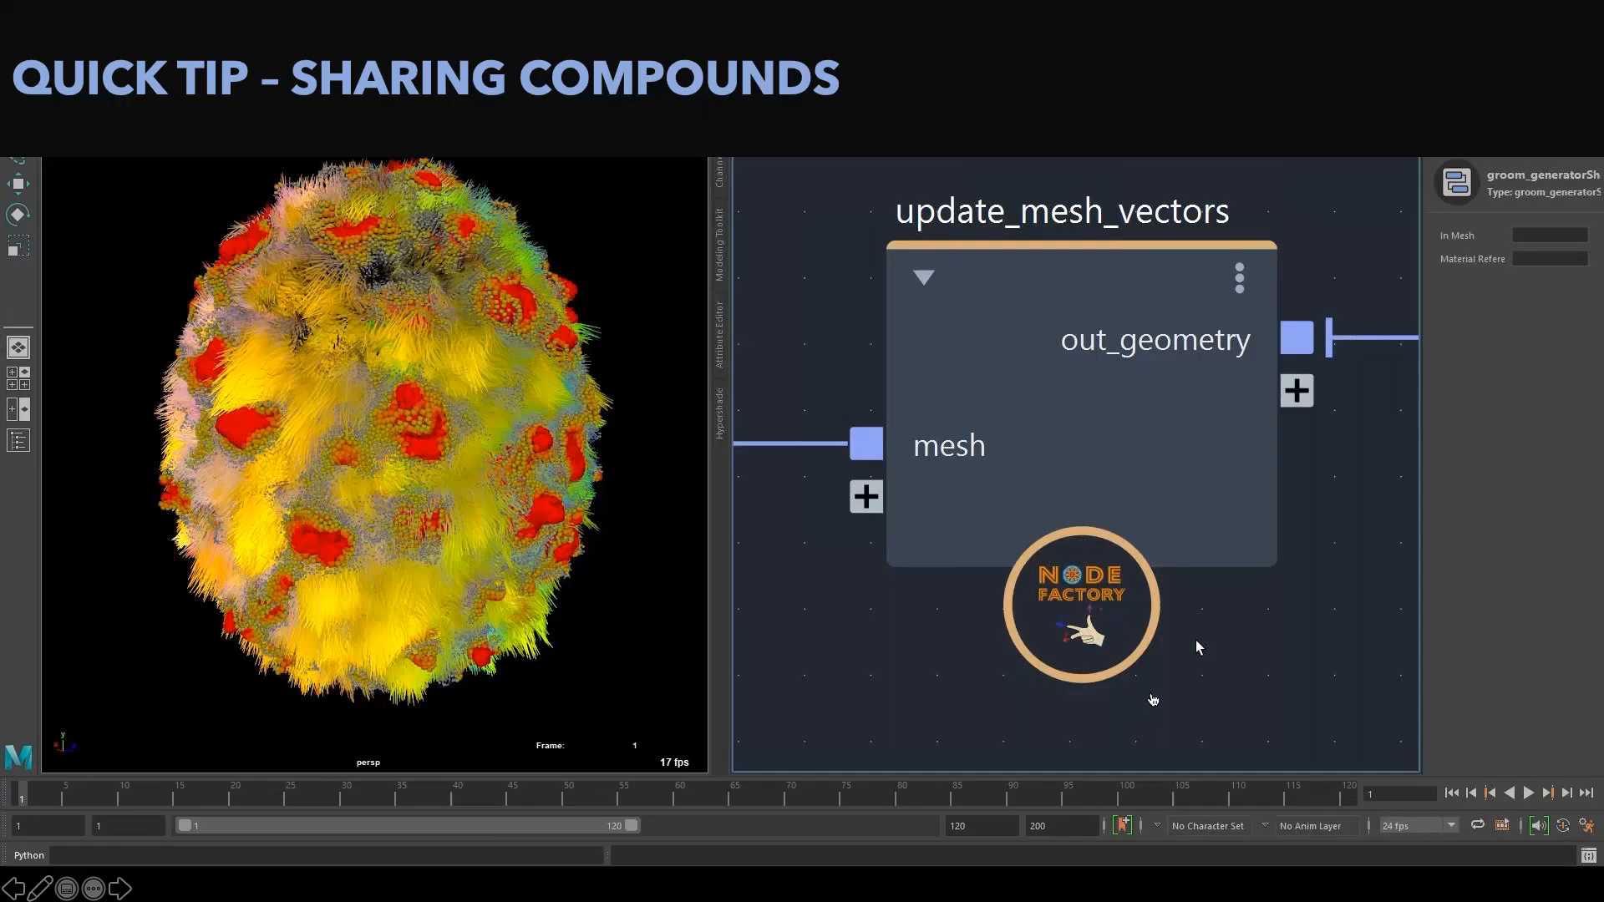
# - Delete the duplicate update_mesh_vectors1 node from the groom_generatorShape graph
pyautogui.click(1061, 273)
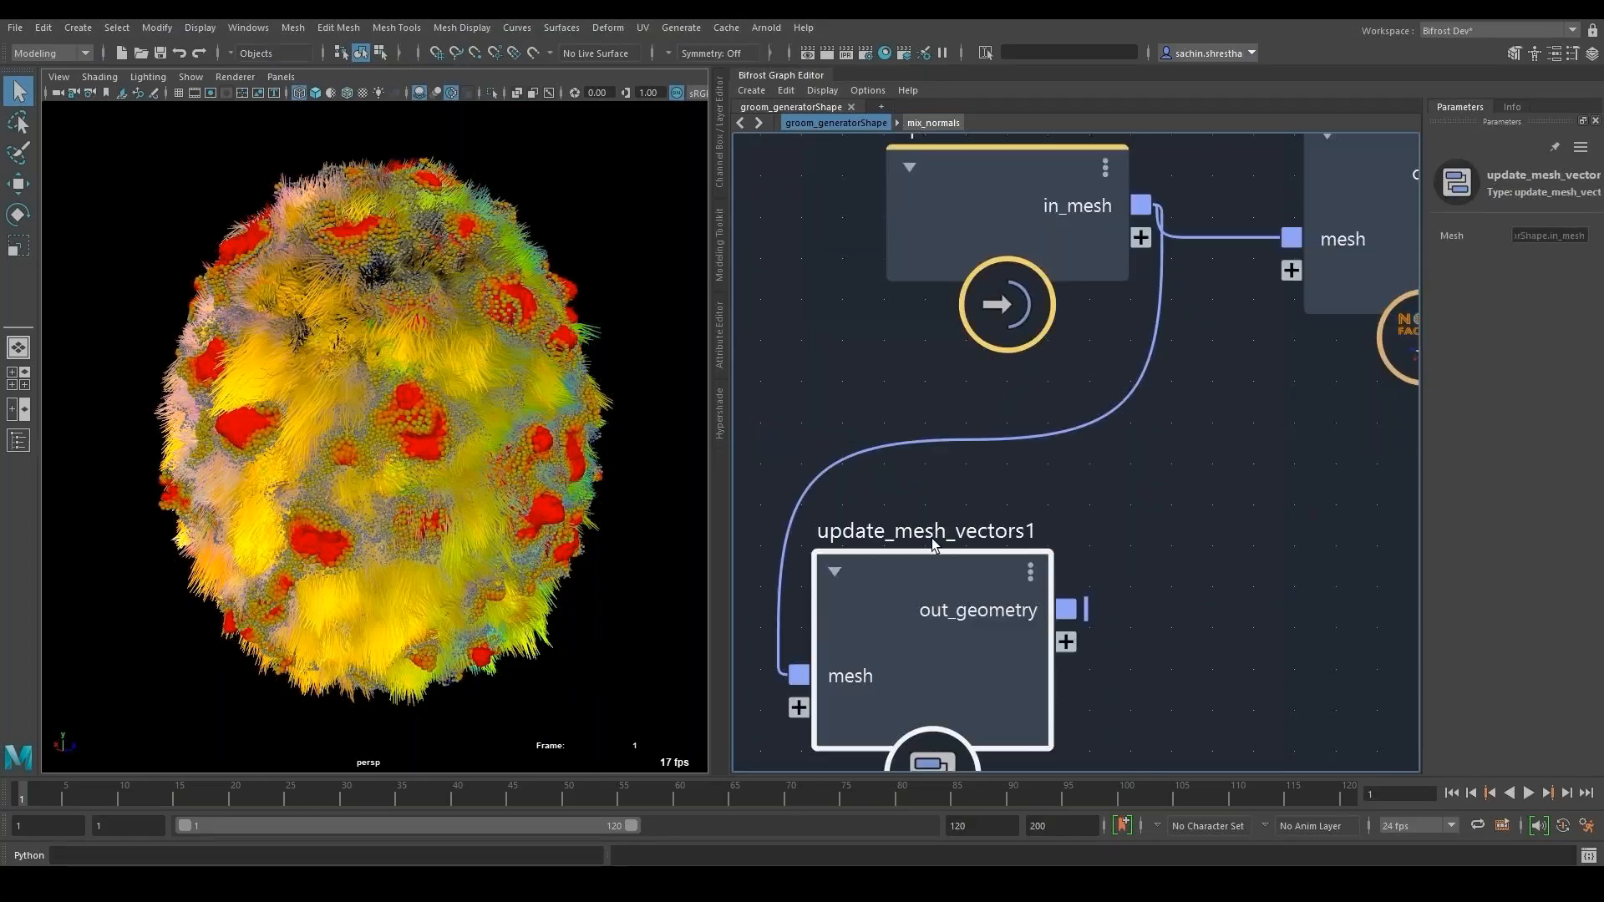
pyautogui.moveTo(919, 574); pyautogui.dragTo(1065, 476)
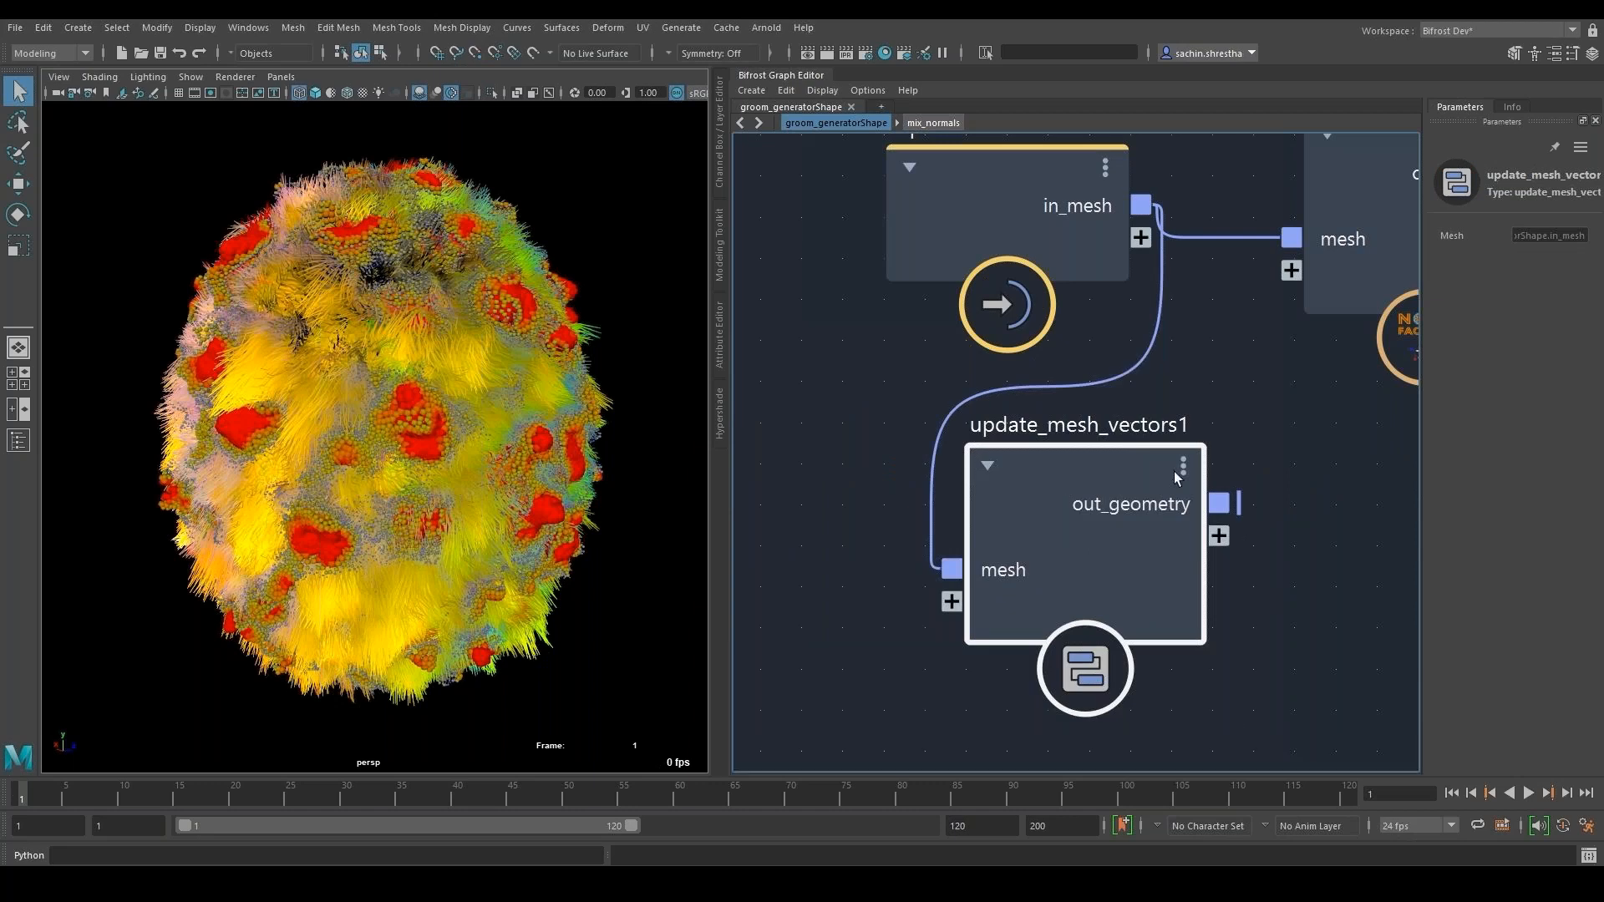
pyautogui.press('Delete')
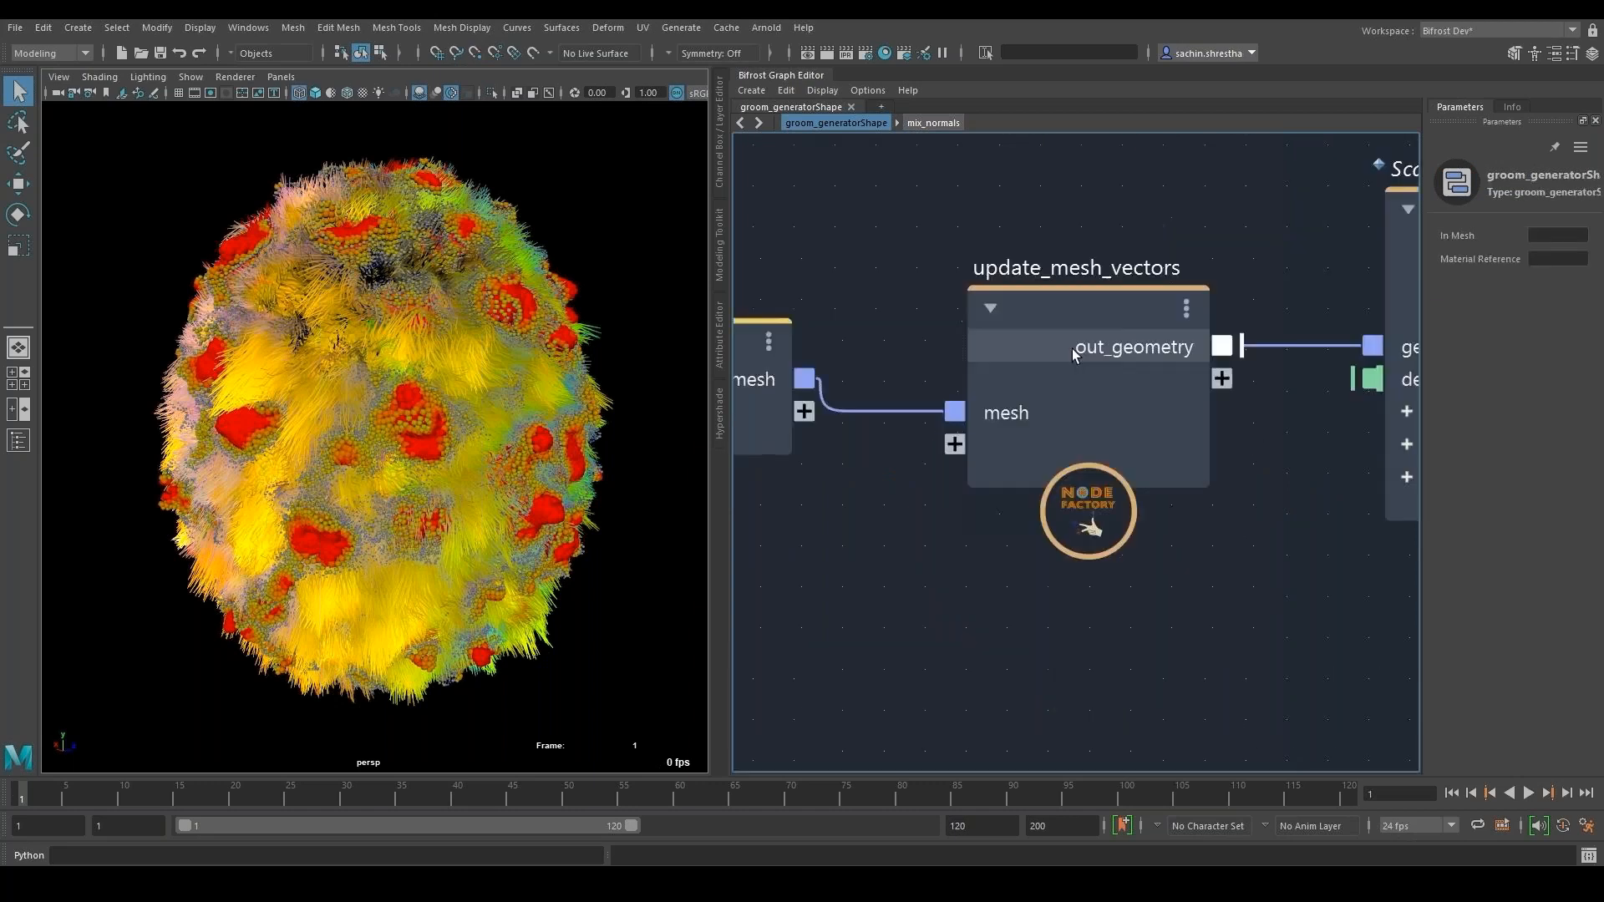
# - Publish the update_mesh_vectors compound as update_mesh_vectors_test in the User::NodeFactory::Experiments namespace
pyautogui.rightClick(1111, 324)
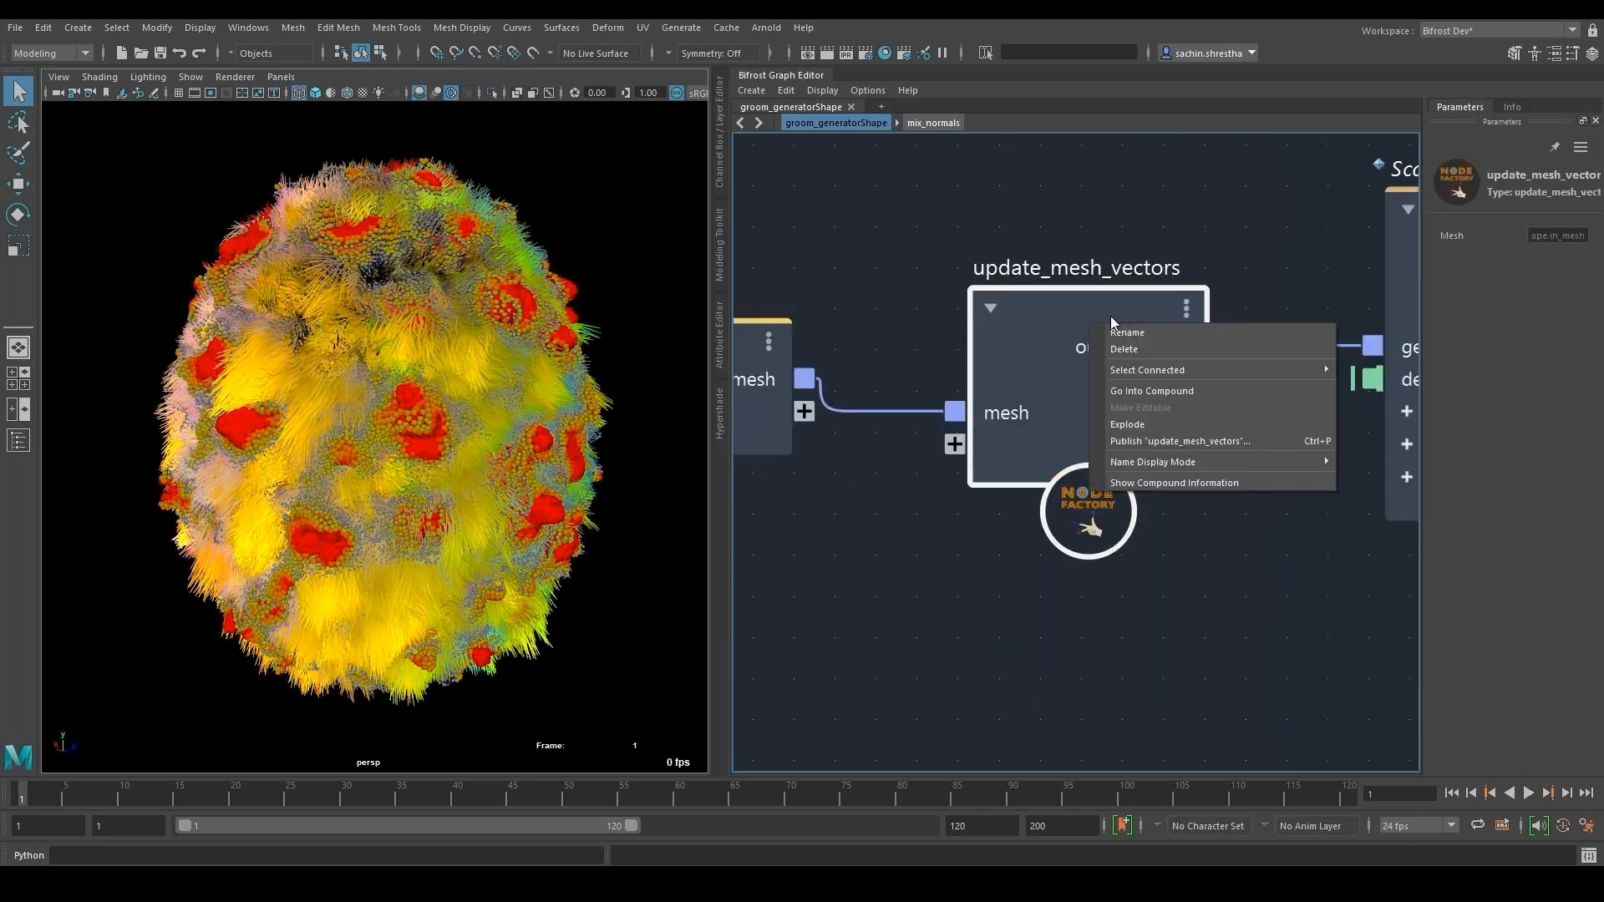
pyautogui.click(1153, 441)
pyautogui.click(963, 400)
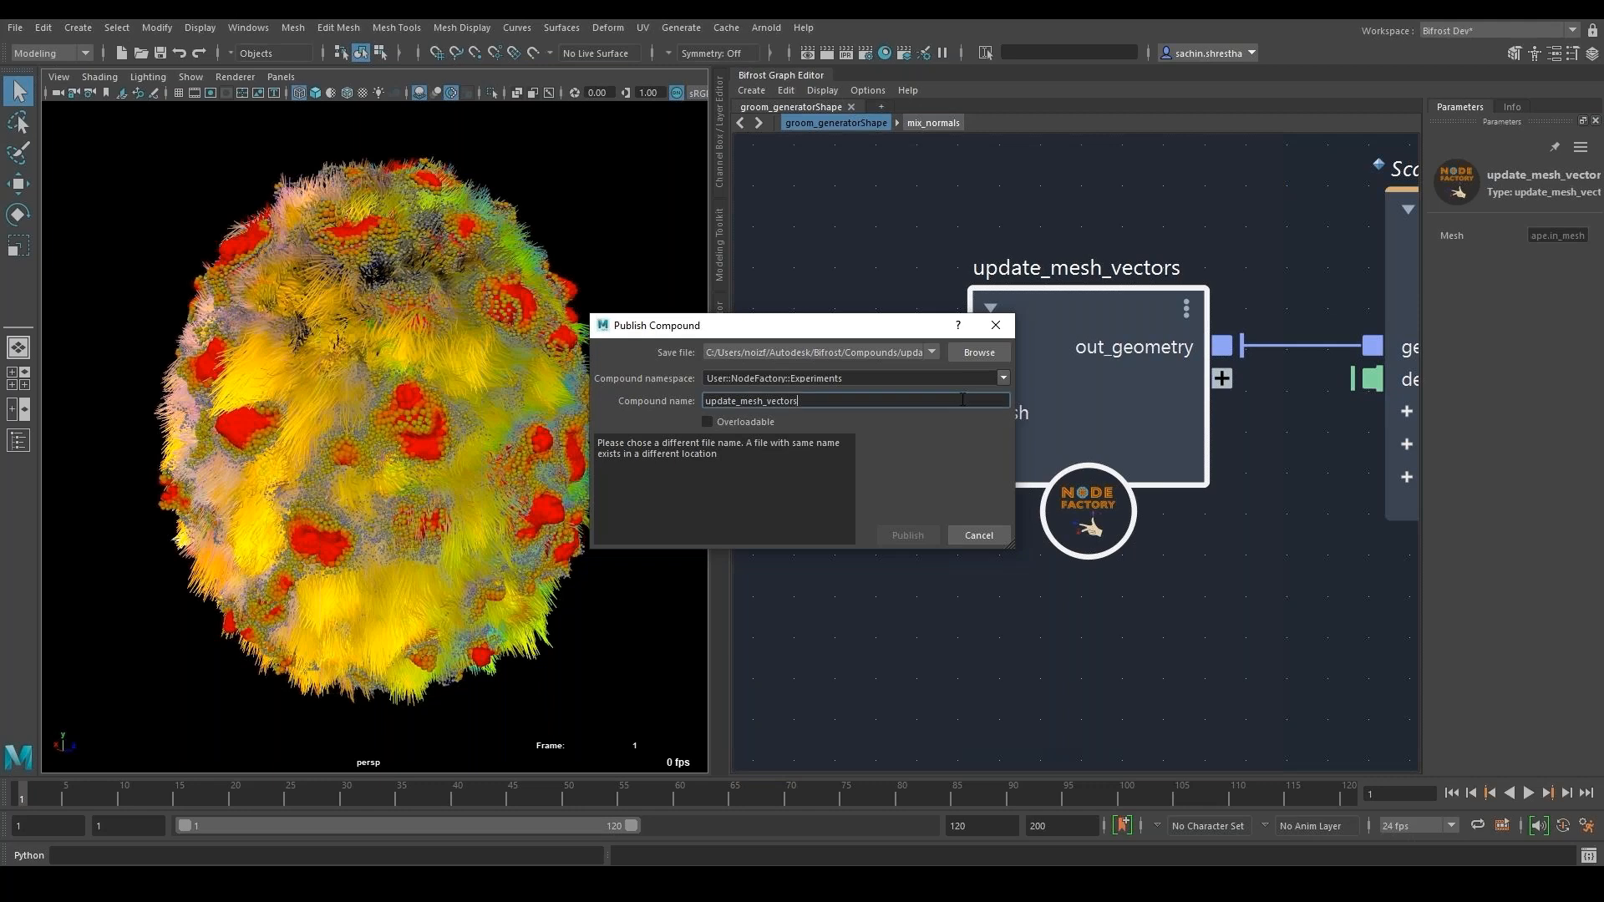
pyautogui.write('_test')
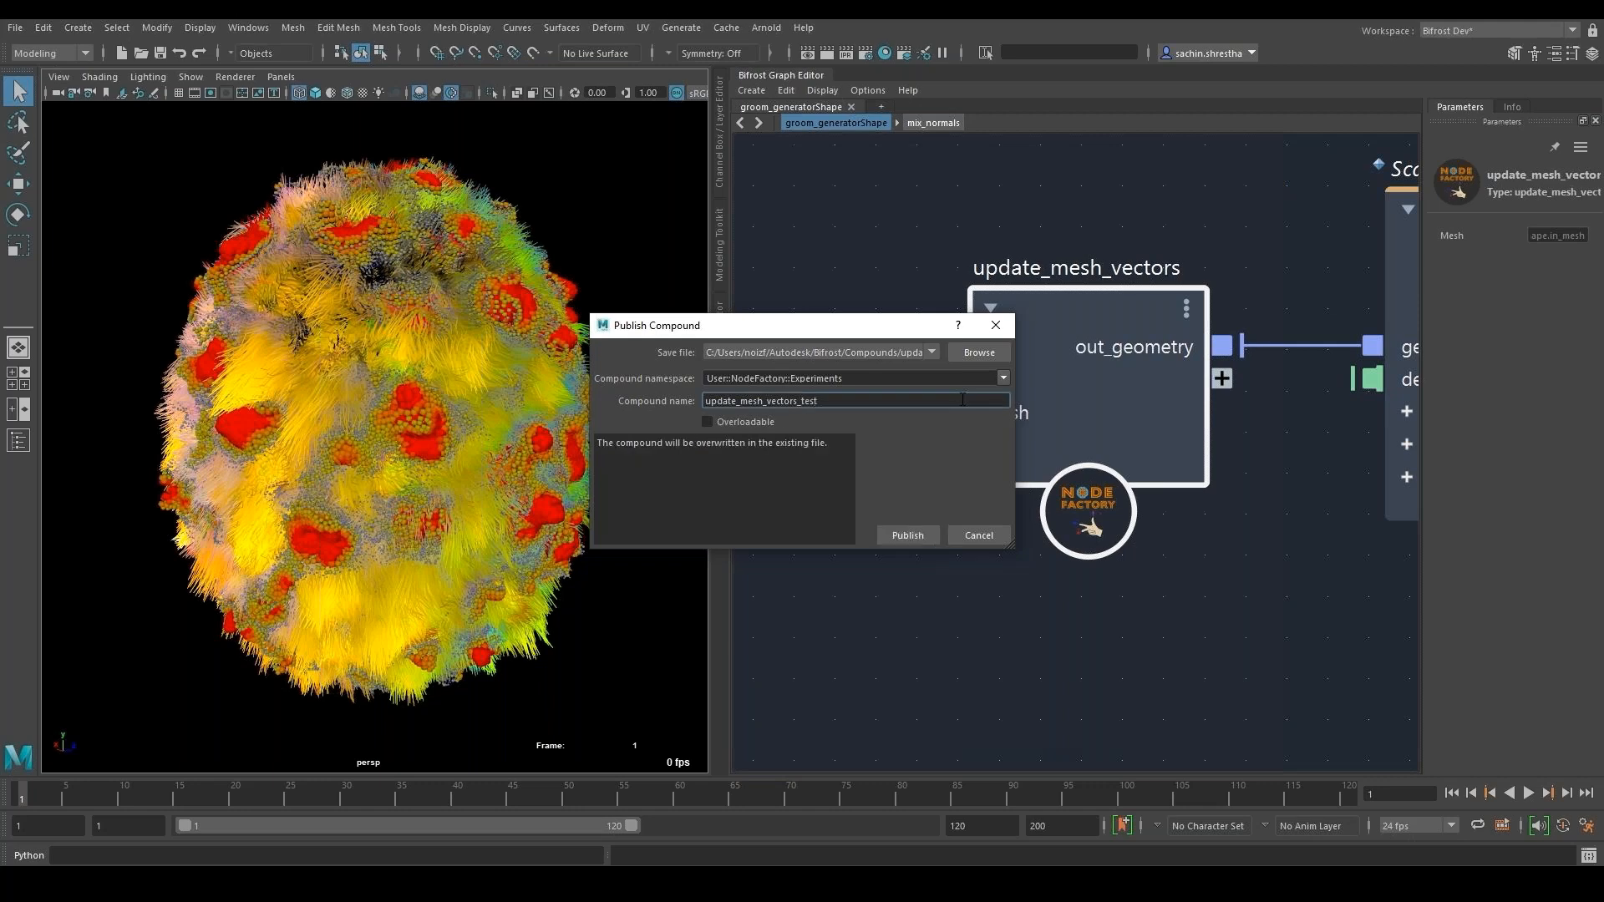
pyautogui.click(908, 534)
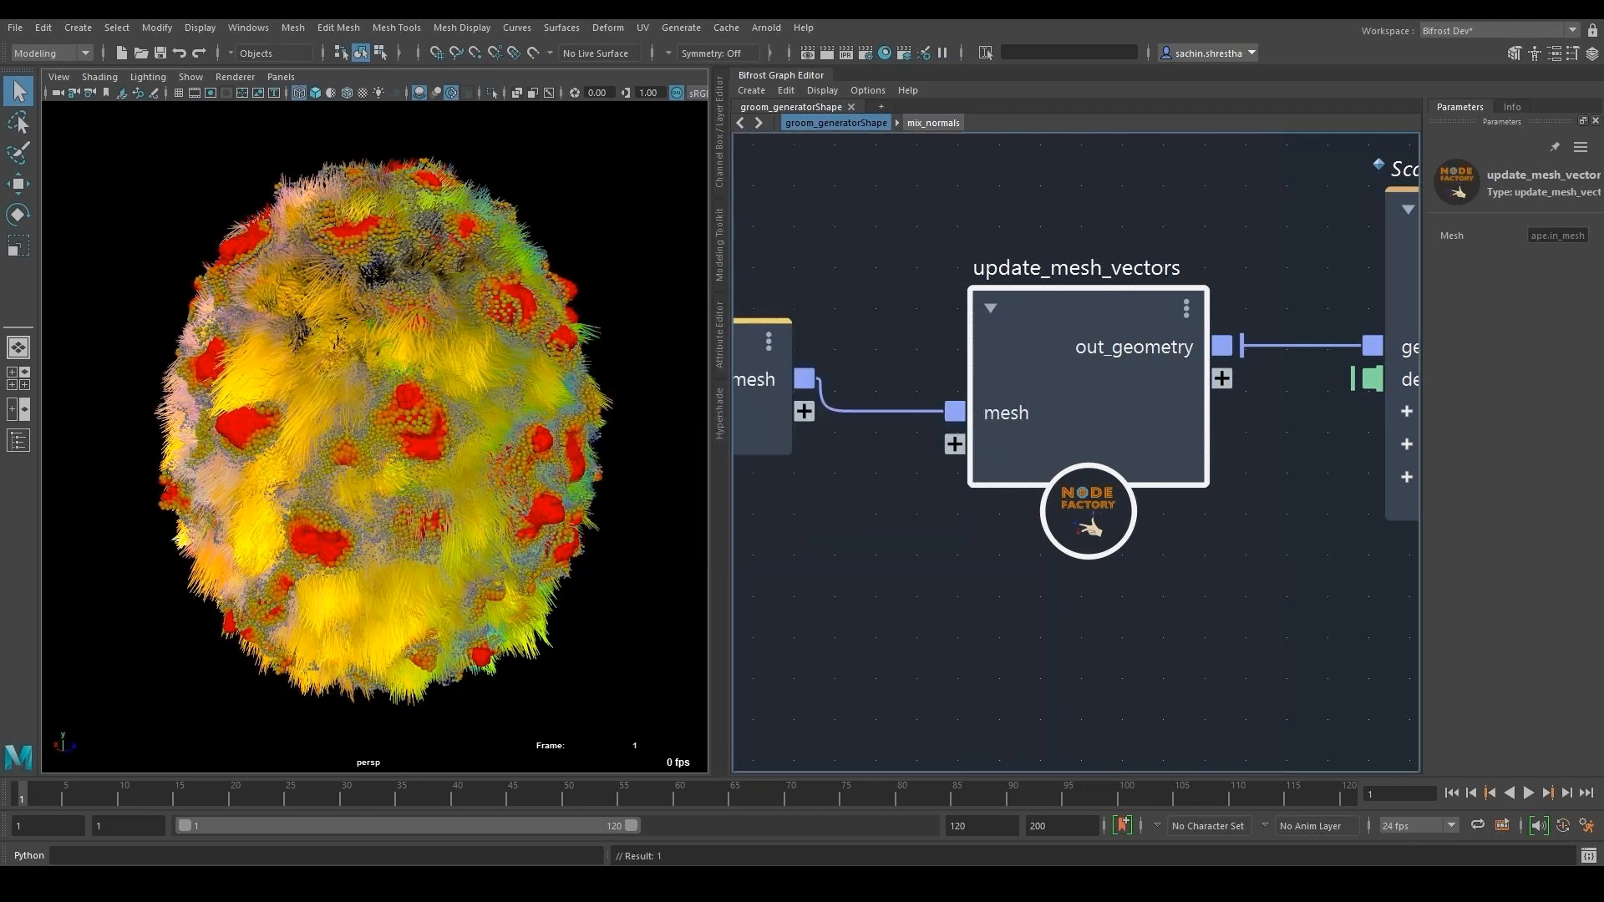
# - Switch to Sublime Text, reload update_mesh_vectors_test.json and examine the published compound's JSON definition
pyautogui.hotkey('alt', 'Tab')
pyautogui.click(846, 474)
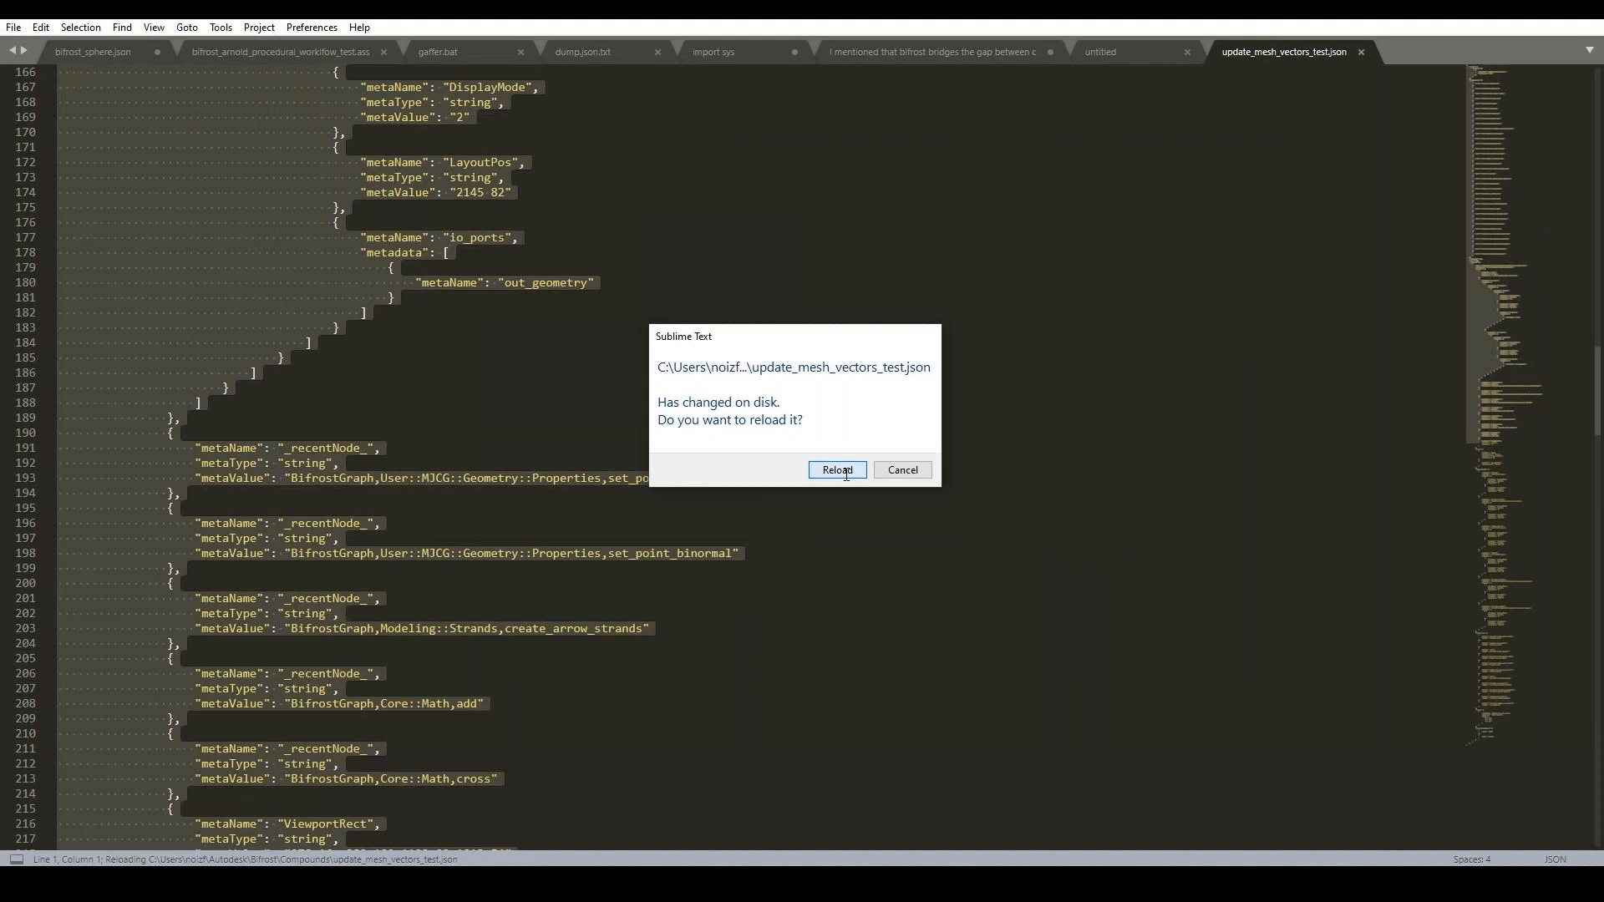
pyautogui.scroll(-15, 413, 181)
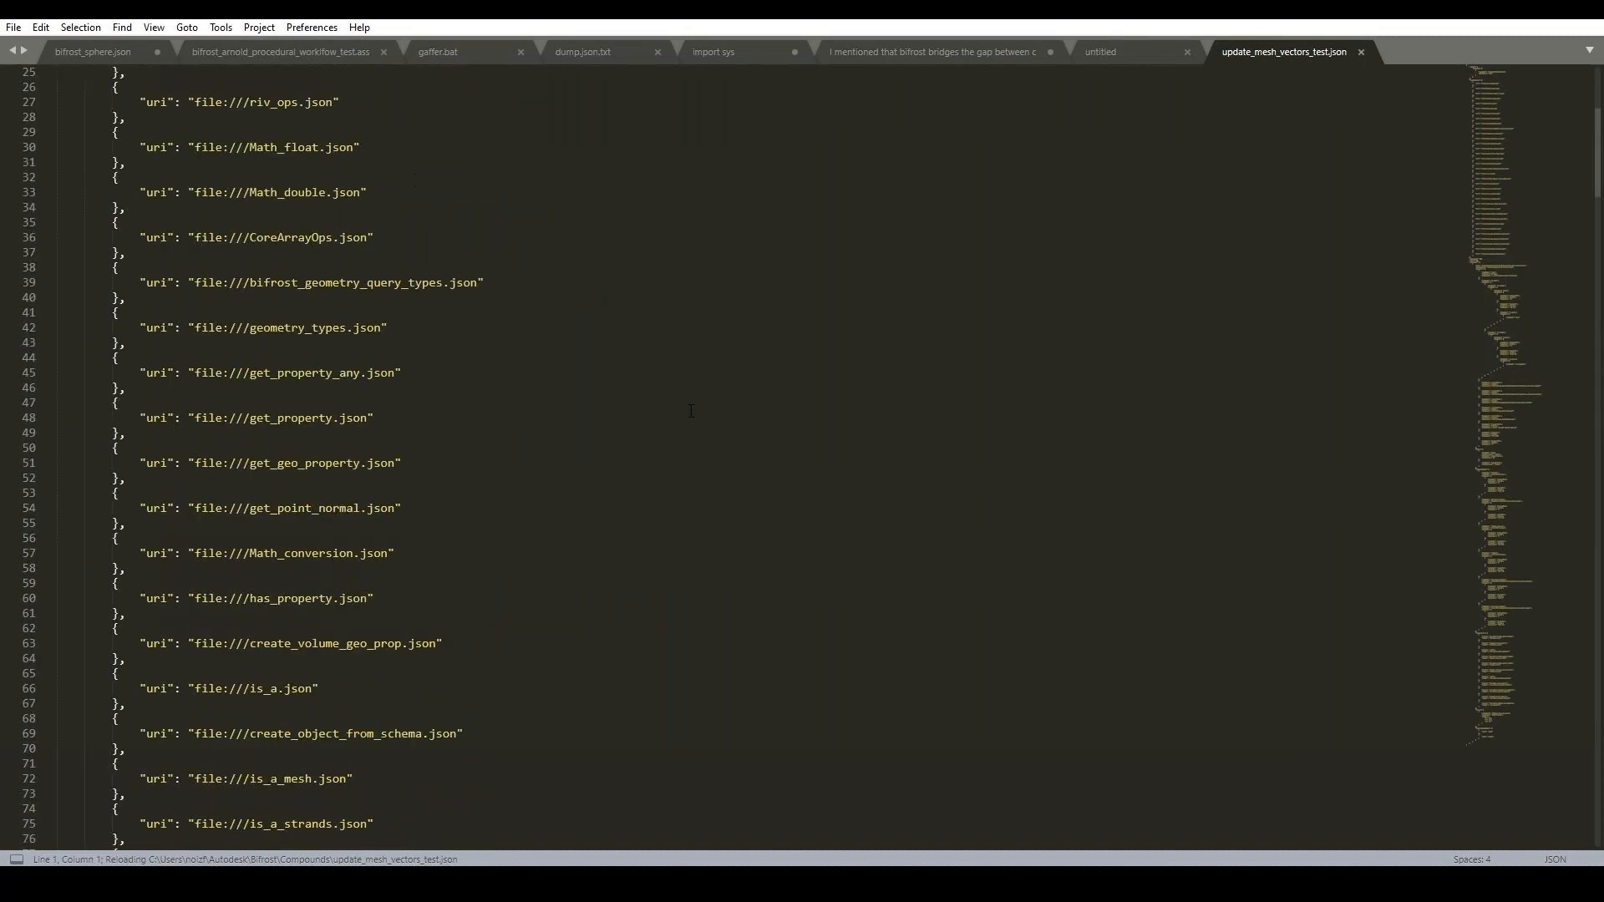
pyautogui.scroll(-20, 783, 444)
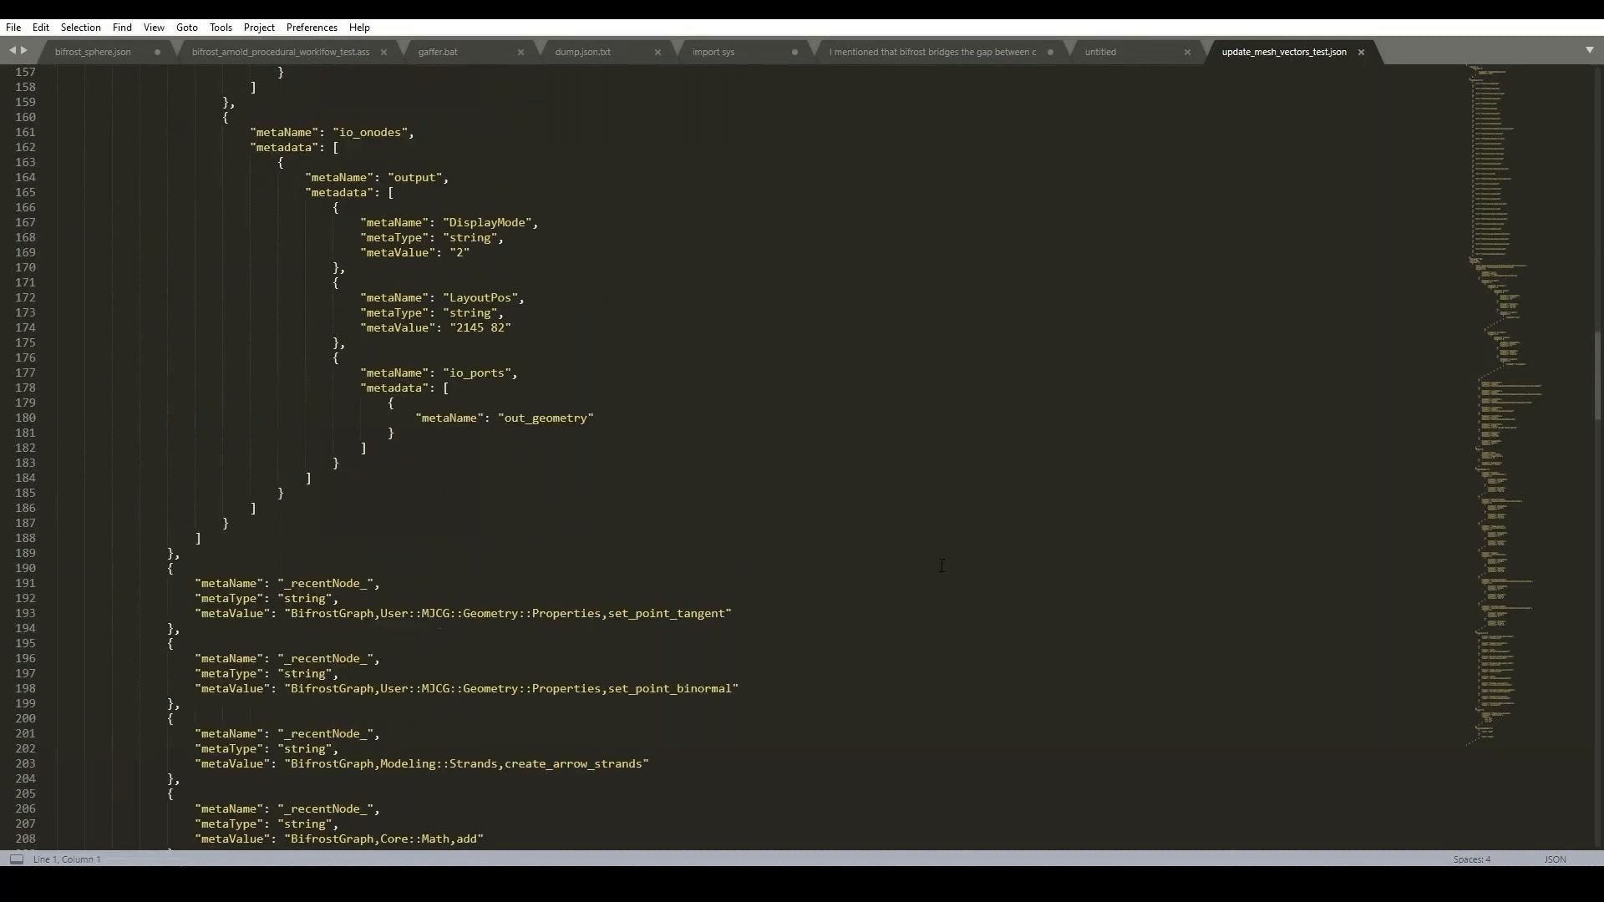
pyautogui.scroll(-20, 942, 567)
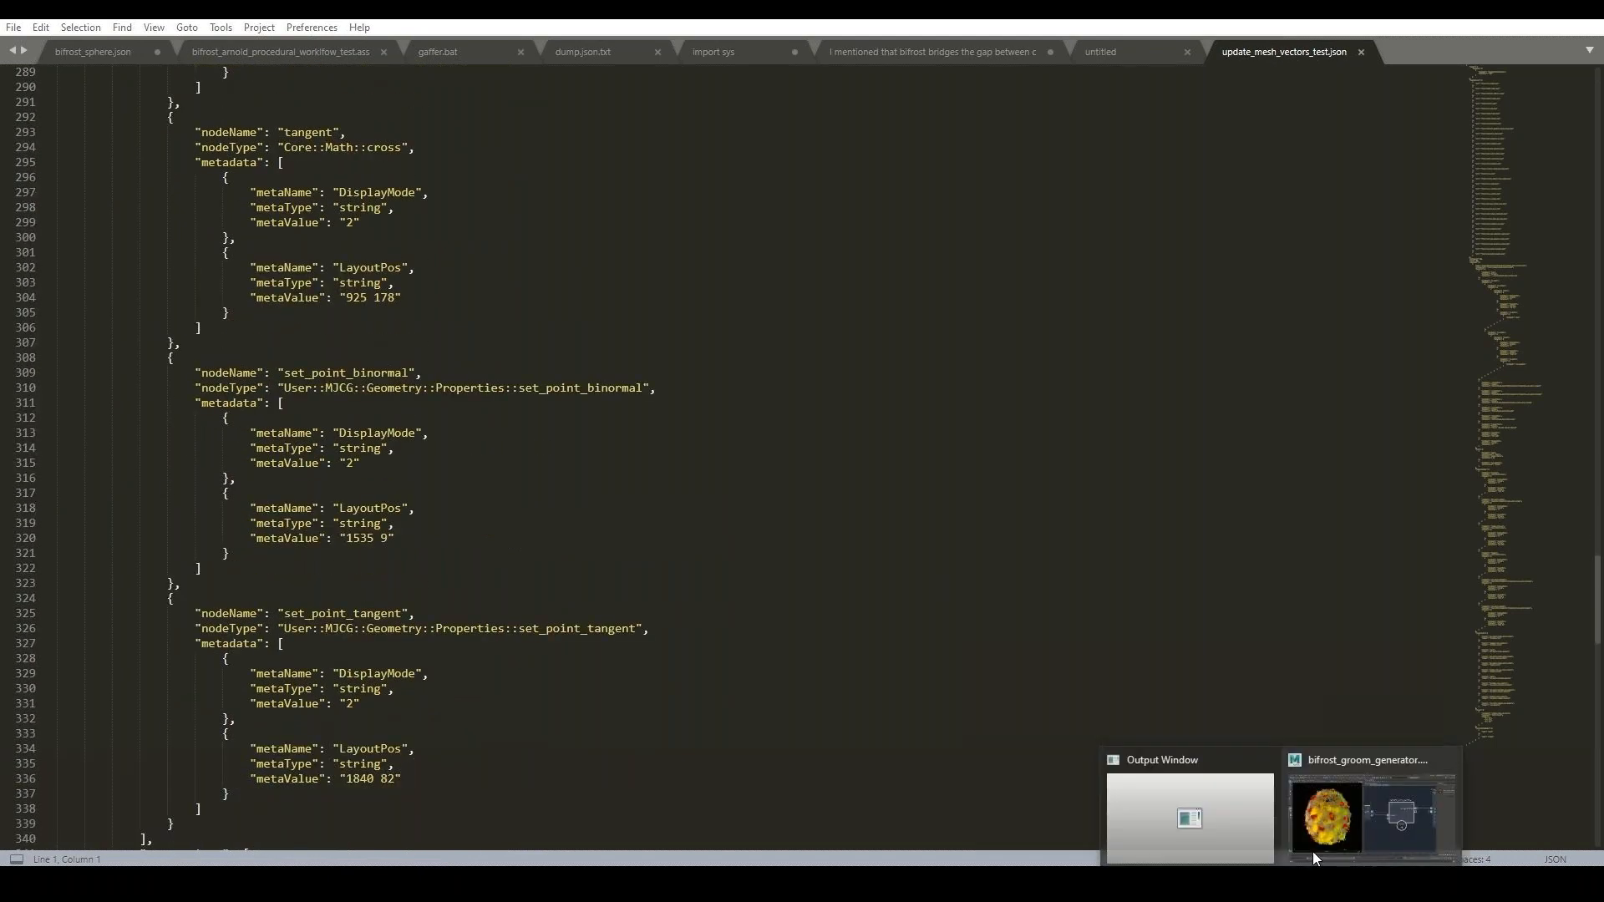
# - Switch back to Maya and add an update_mesh_vectors_test node below update_mesh_vectors in the graph
pyautogui.click(1311, 850)
pyautogui.press('Tab')
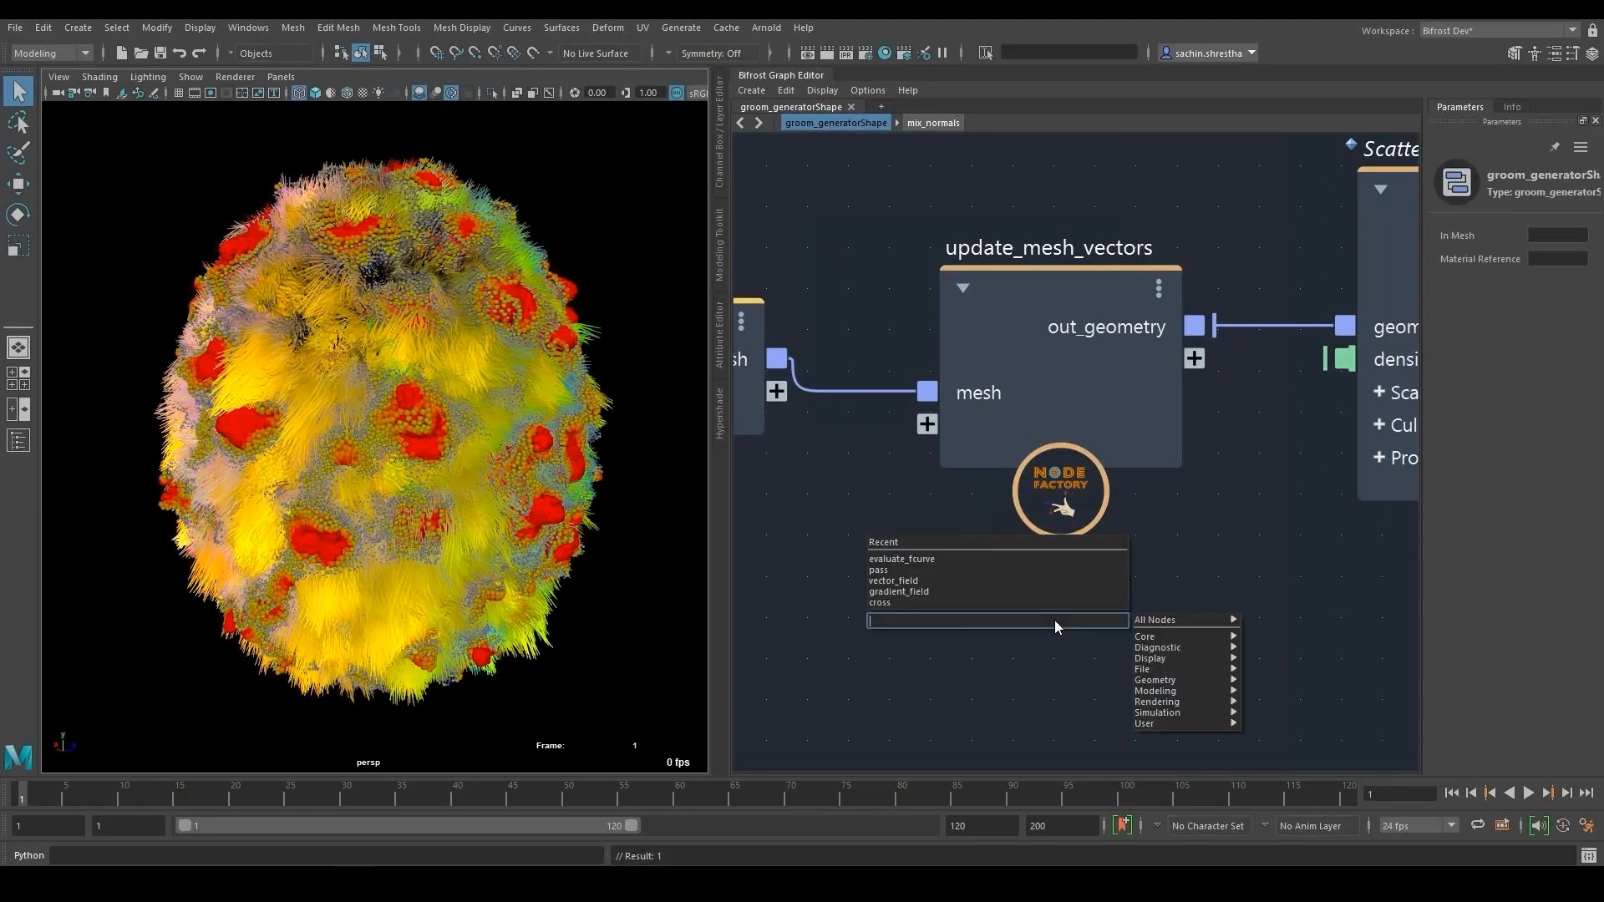
pyautogui.write('update_m')
pyautogui.press('Down')
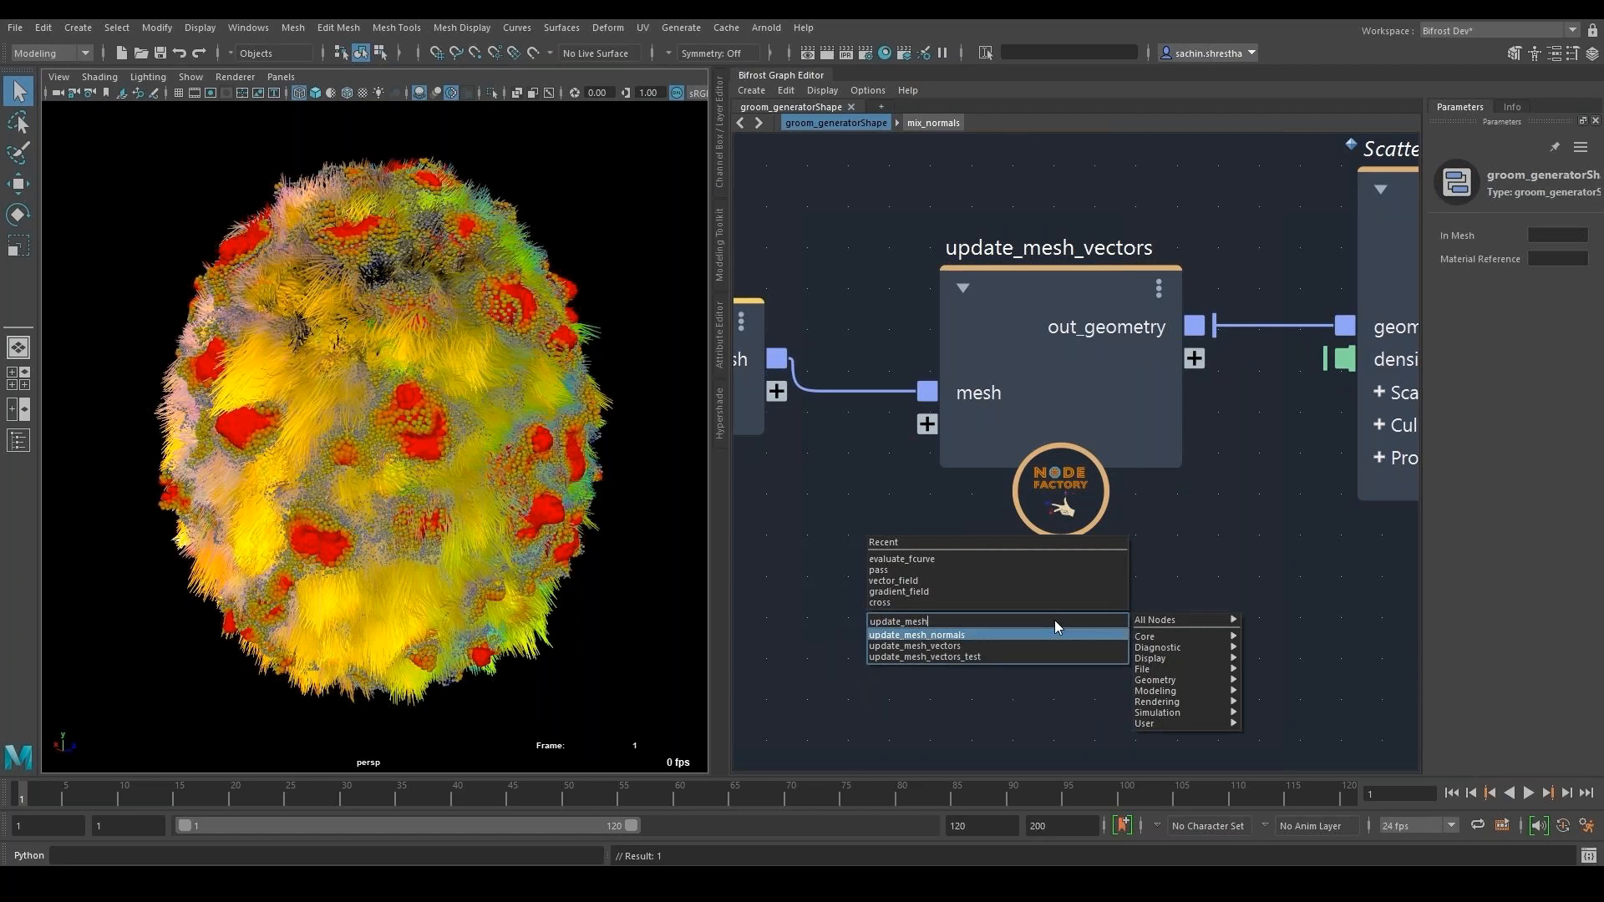
pyautogui.press('Down')
pyautogui.press('Down')
pyautogui.press('Return')
pyautogui.keyDown('alt'); pyautogui.moveTo(1145, 642); pyautogui.dragTo(1168, 490, button='middle'); pyautogui.keyUp('alt')
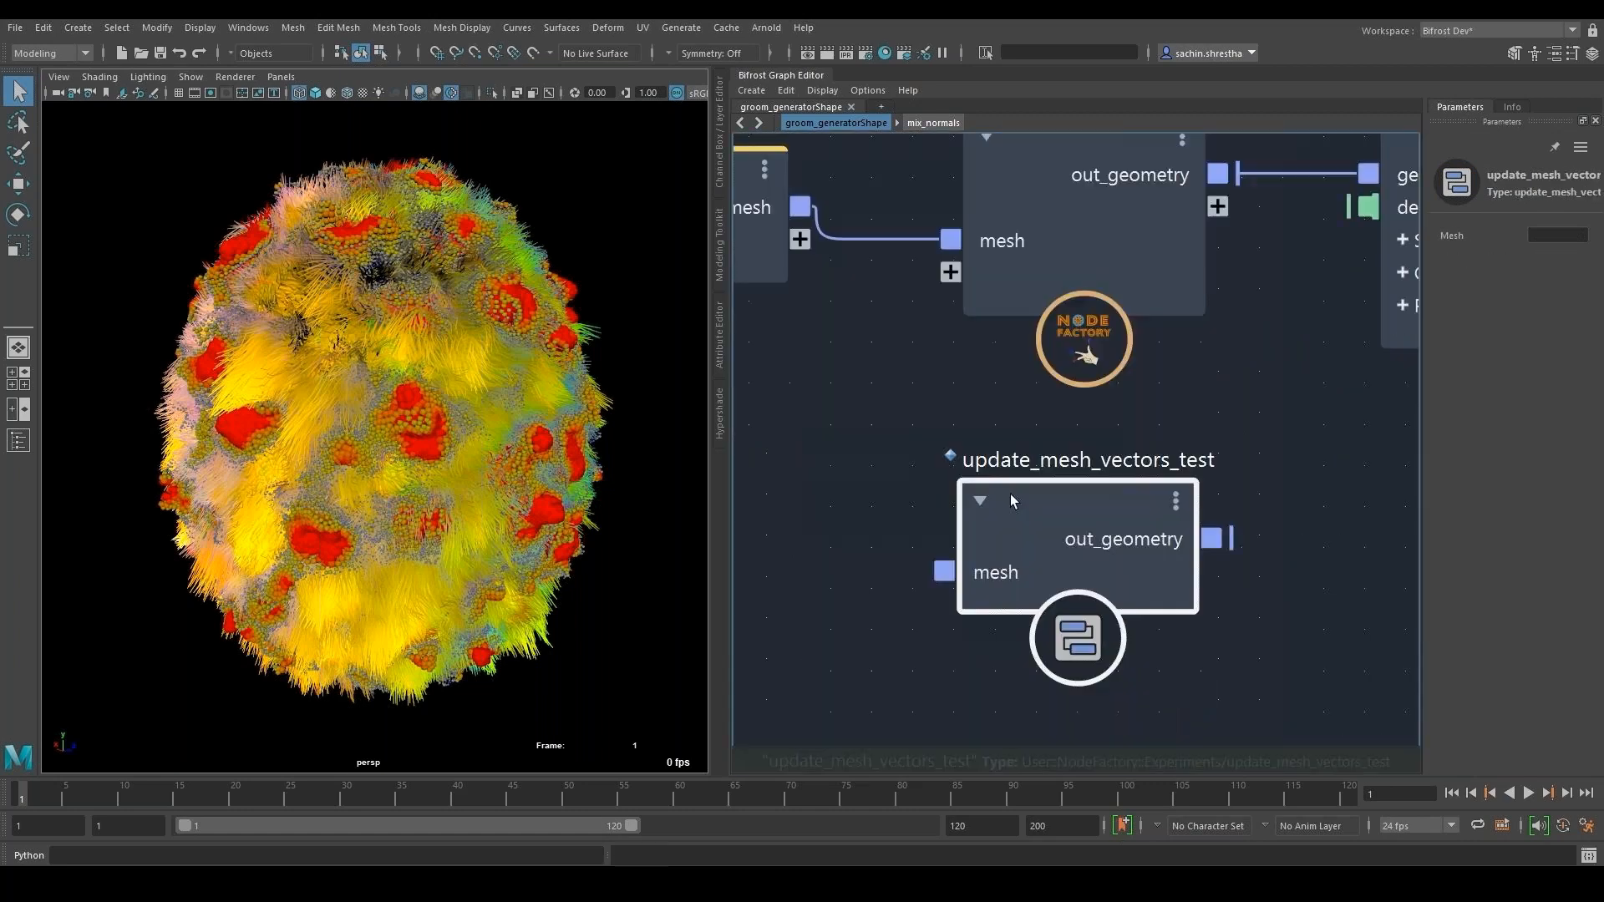
pyautogui.moveTo(1018, 506); pyautogui.dragTo(1062, 544)
# - Delete the update_mesh_vectors_test node from the graph
pyautogui.keyDown('alt'); pyautogui.moveTo(1153, 447); pyautogui.dragTo(1198, 620, button='middle'); pyautogui.keyUp('alt')
pyautogui.press('Delete')
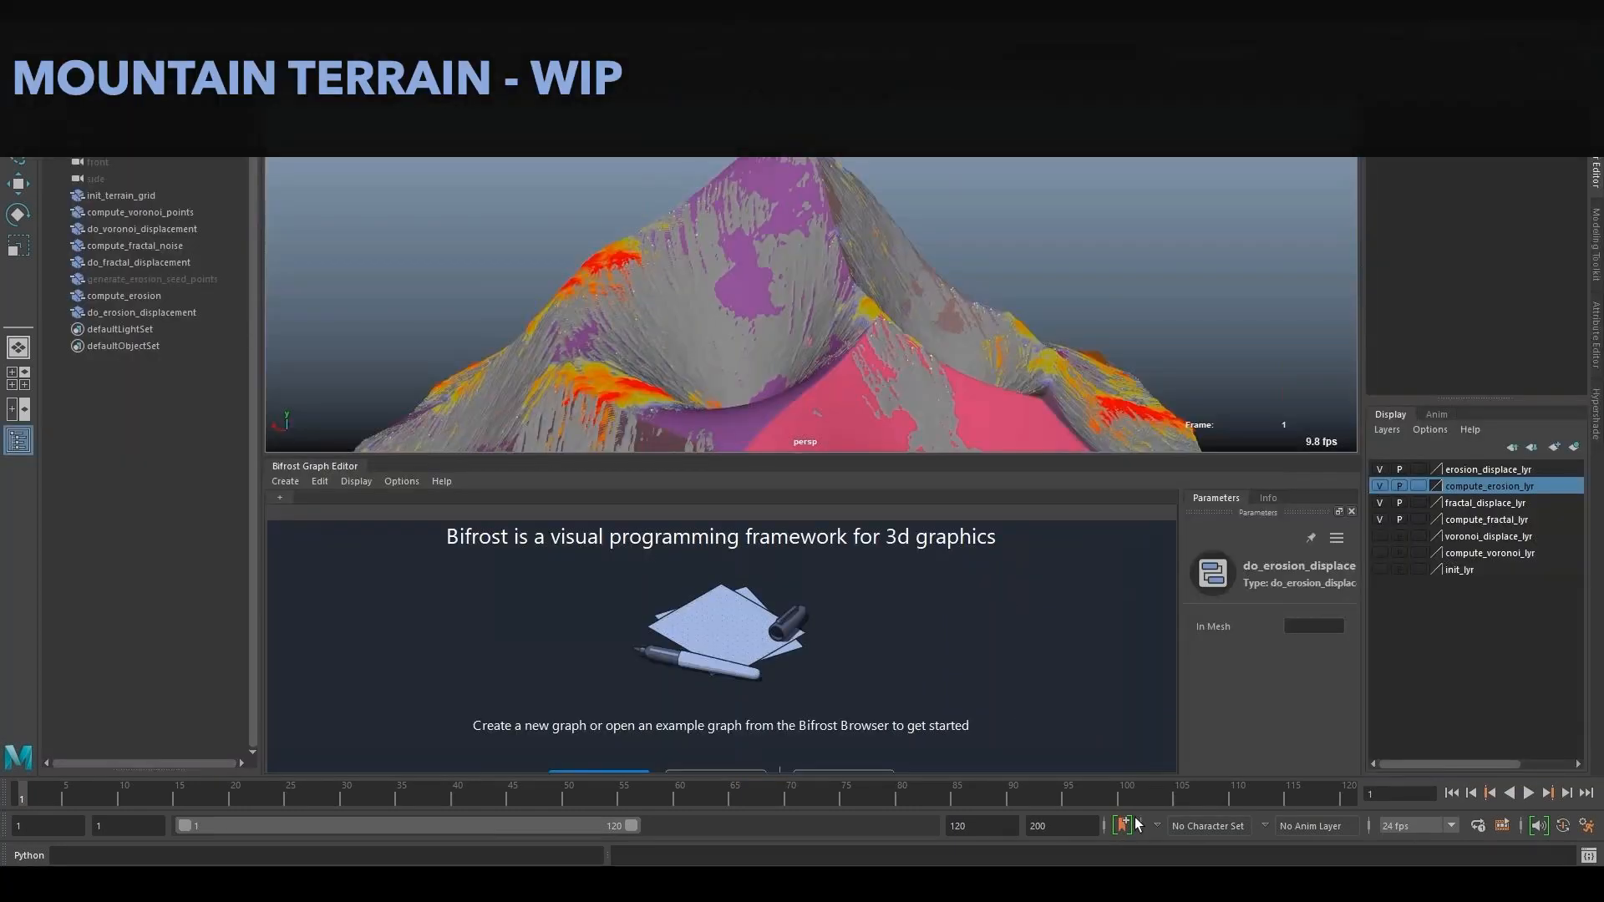
# - Examine the mountain terrain and its chain of Bifrost graphs, from init_terrain_grid through do_erosion_displacement
pyautogui.keyDown('alt'); pyautogui.moveTo(1075, 351); pyautogui.dragTo(1404, 376); pyautogui.keyUp('alt')
pyautogui.keyDown('alt'); pyautogui.moveTo(1092, 348); pyautogui.dragTo(1100, 340, button='middle'); pyautogui.keyUp('alt')
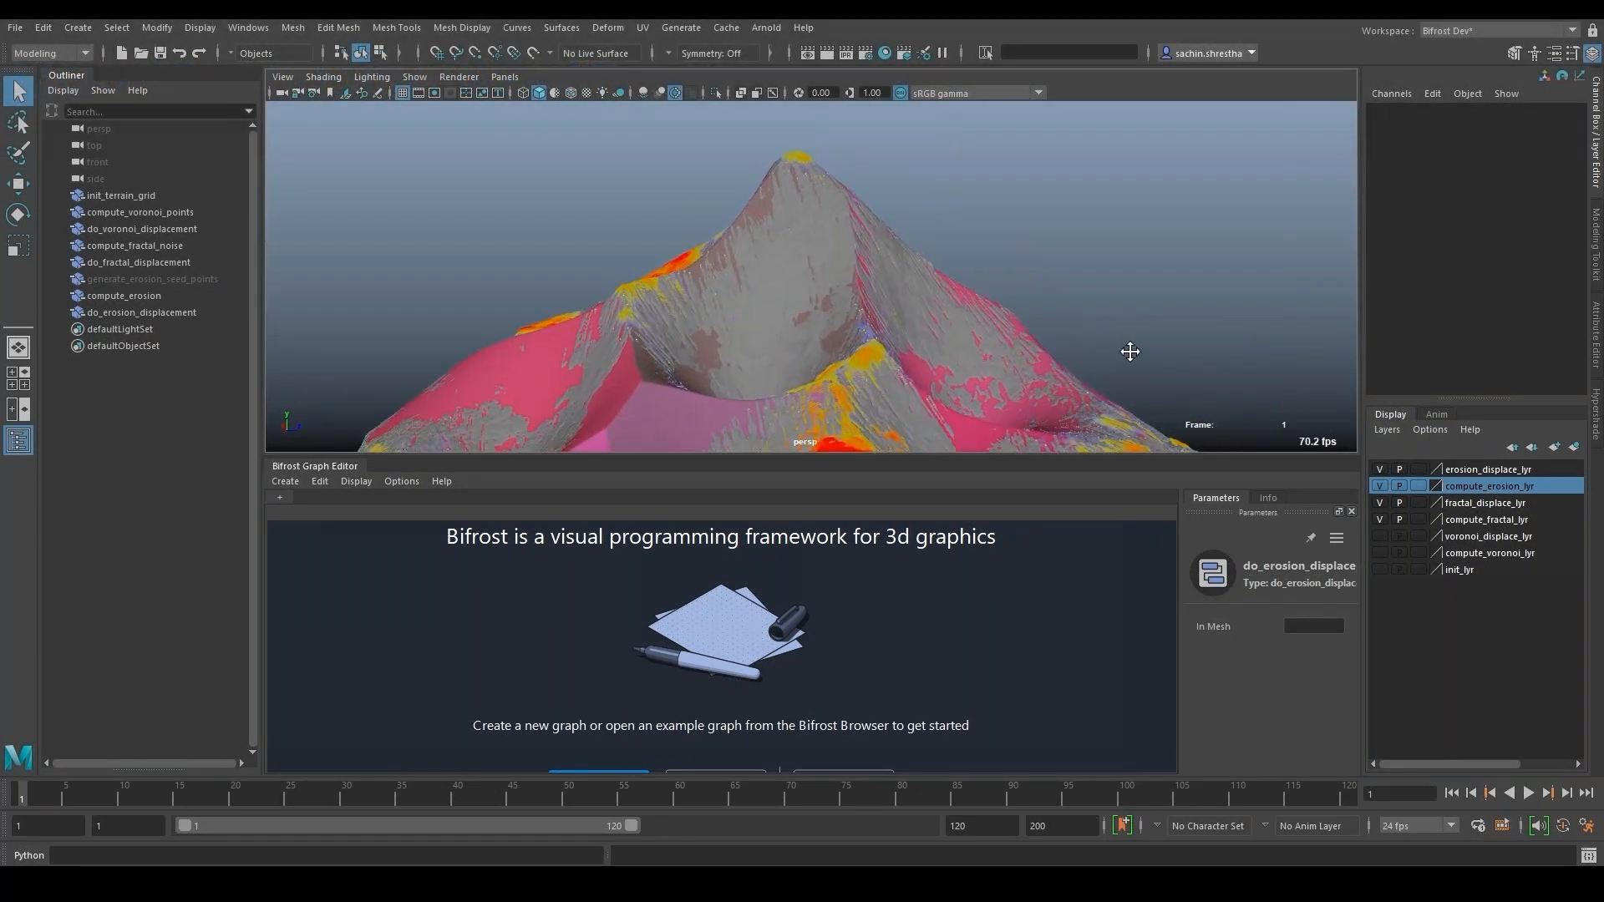
pyautogui.click(144, 199)
pyautogui.click(179, 215)
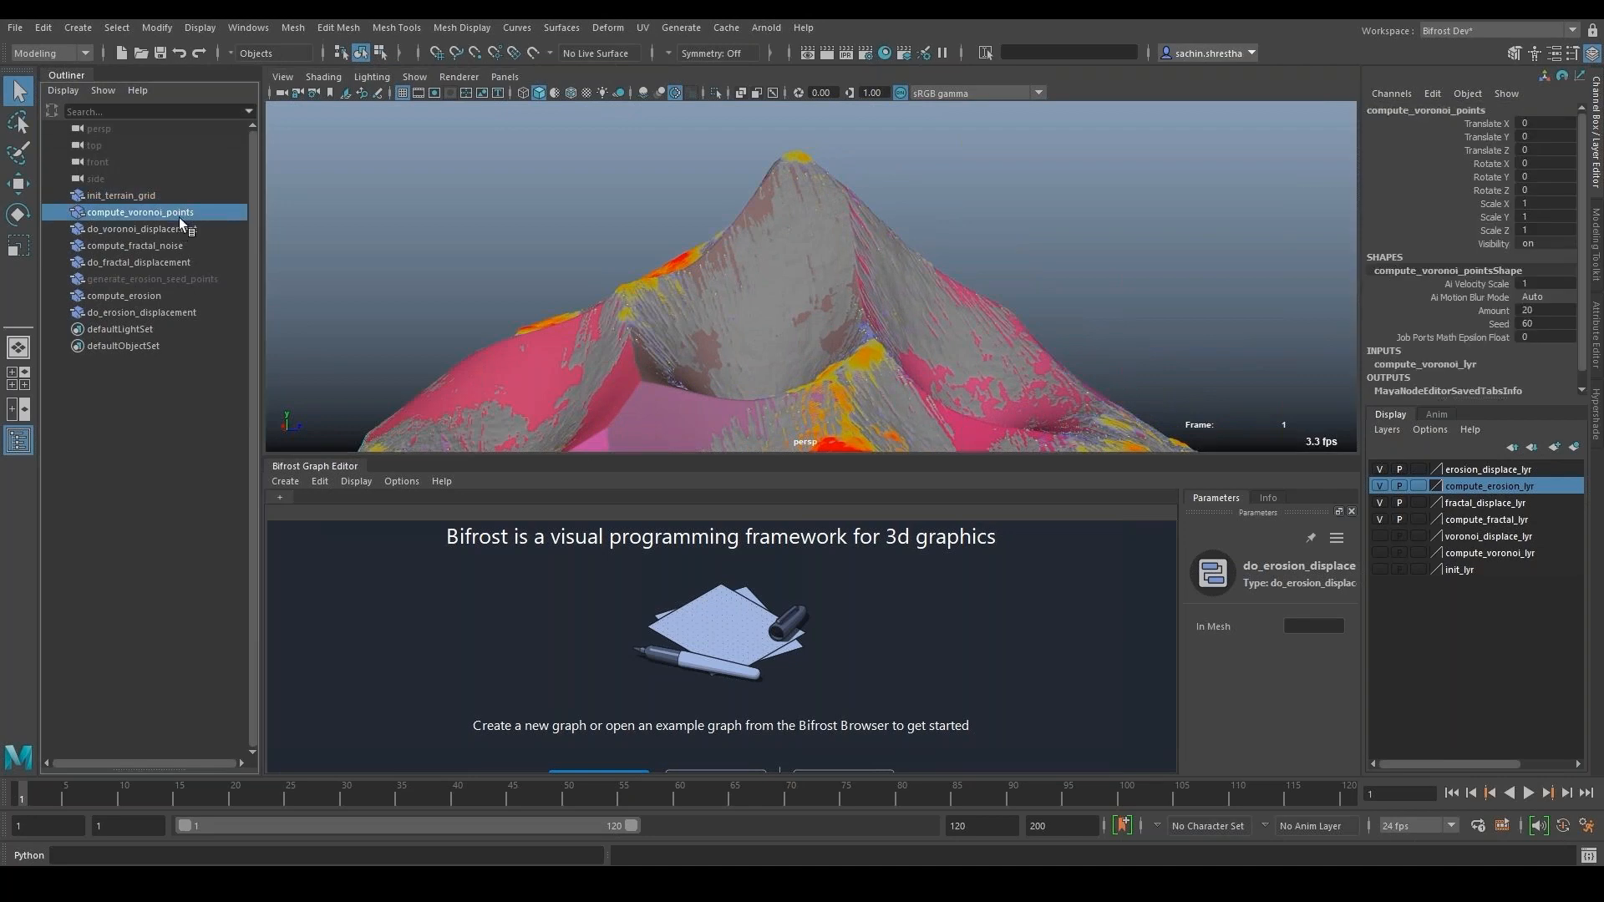
pyautogui.click(167, 229)
pyautogui.click(159, 247)
pyautogui.click(166, 289)
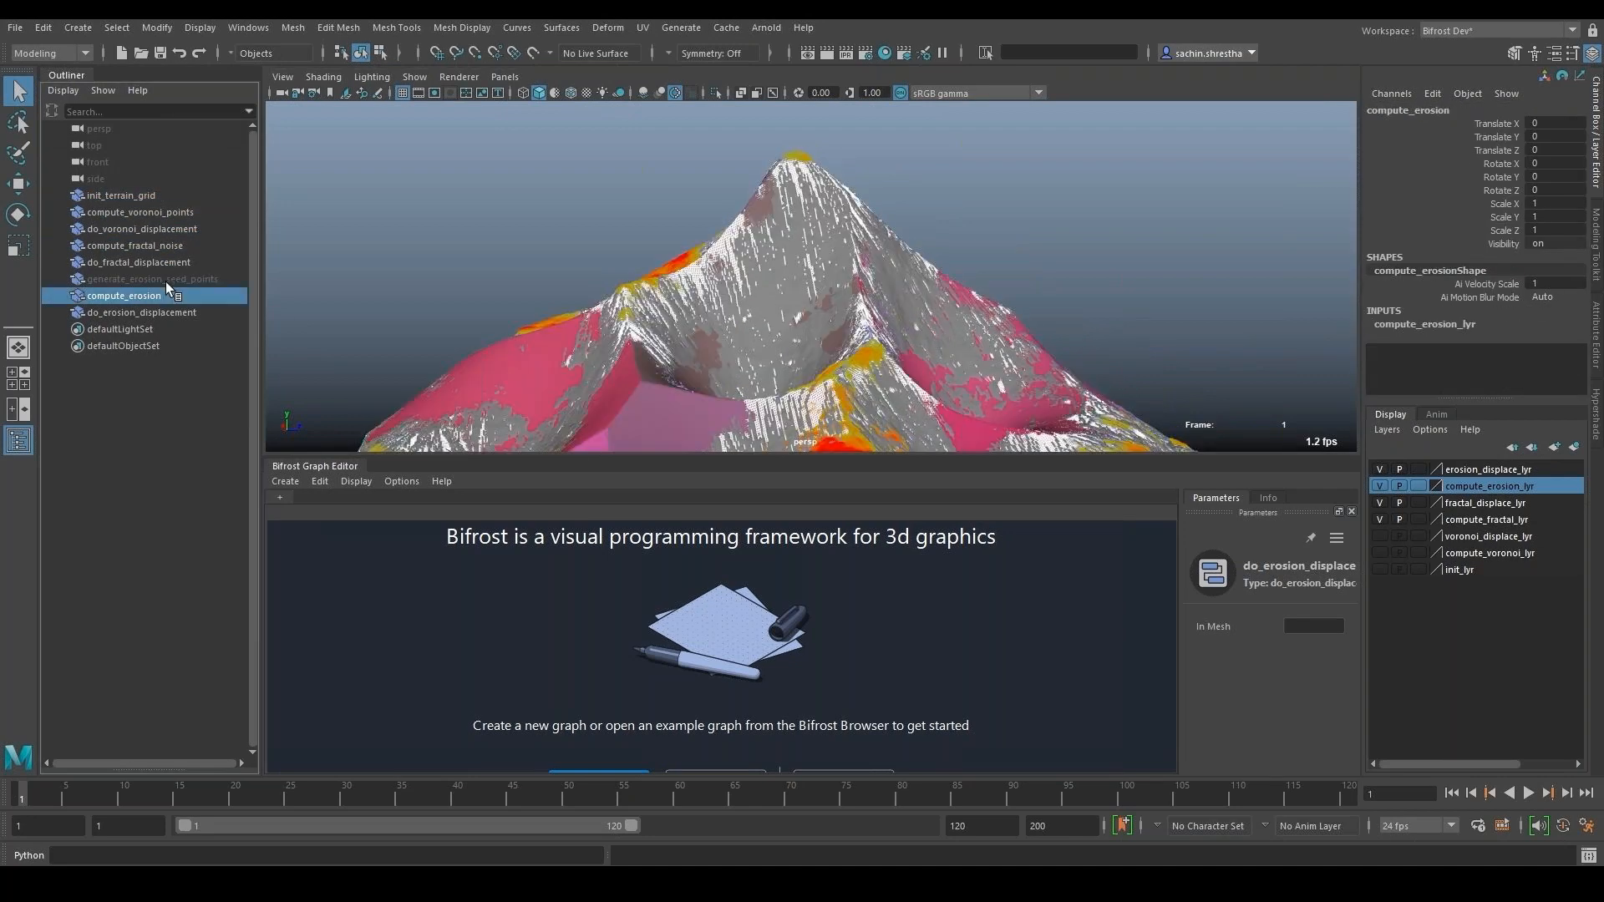
pyautogui.click(162, 313)
pyautogui.click(1140, 273)
# - Hide the compute_fractal_lyr, fractal_displace_lyr, compute_erosion_lyr and erosion_displace_lyr display layers
pyautogui.click(1380, 520)
pyautogui.click(1378, 504)
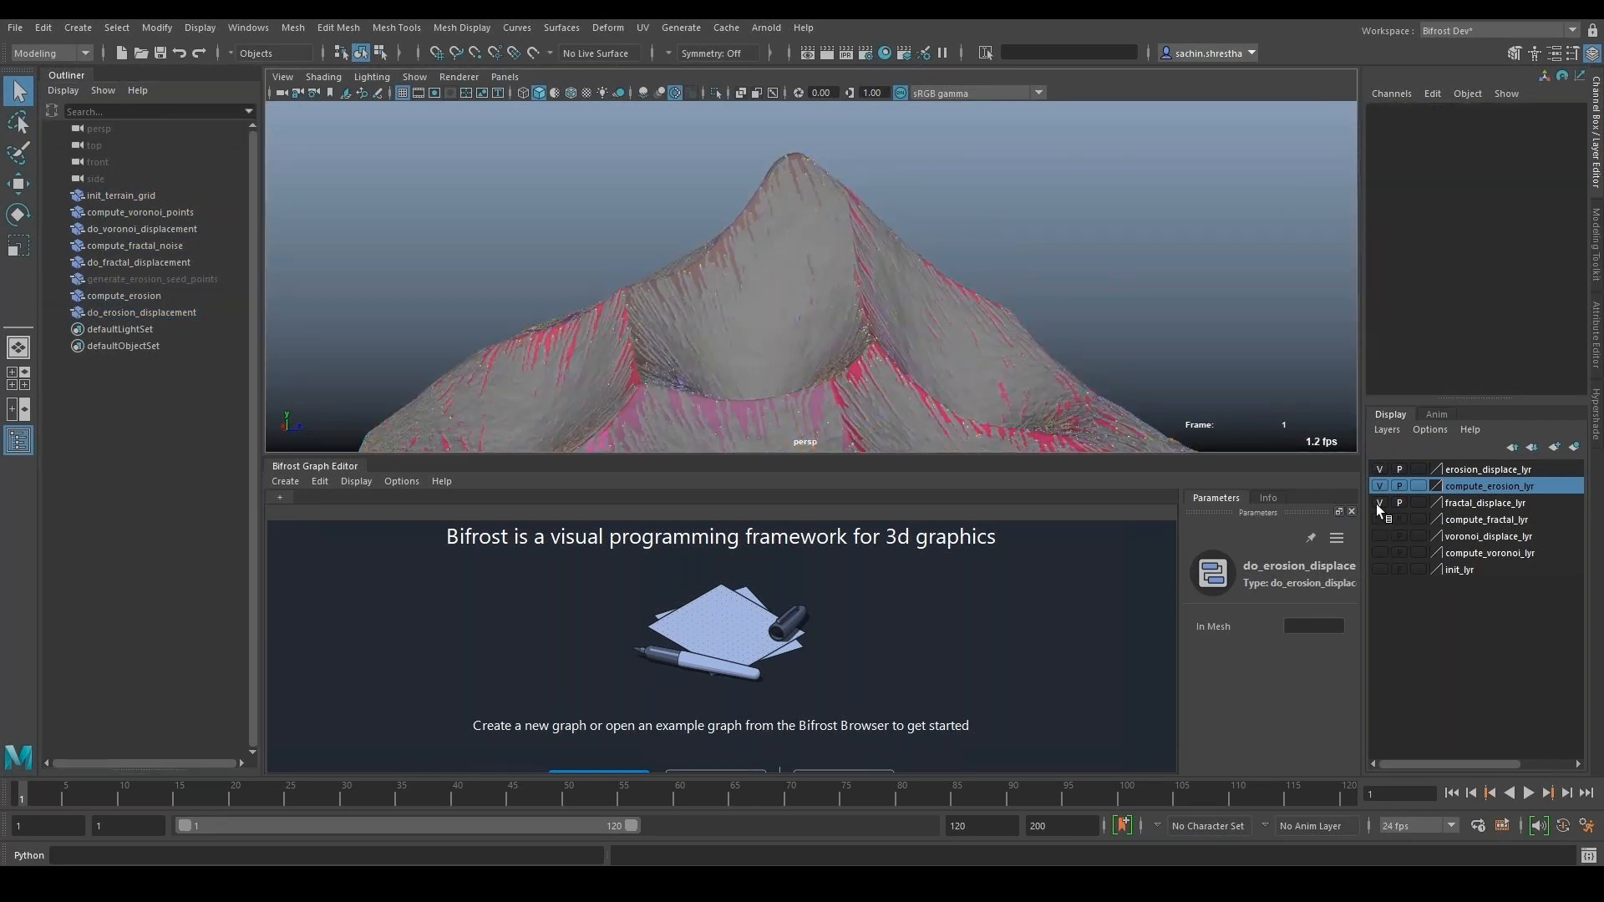
pyautogui.click(1378, 487)
pyautogui.click(1379, 470)
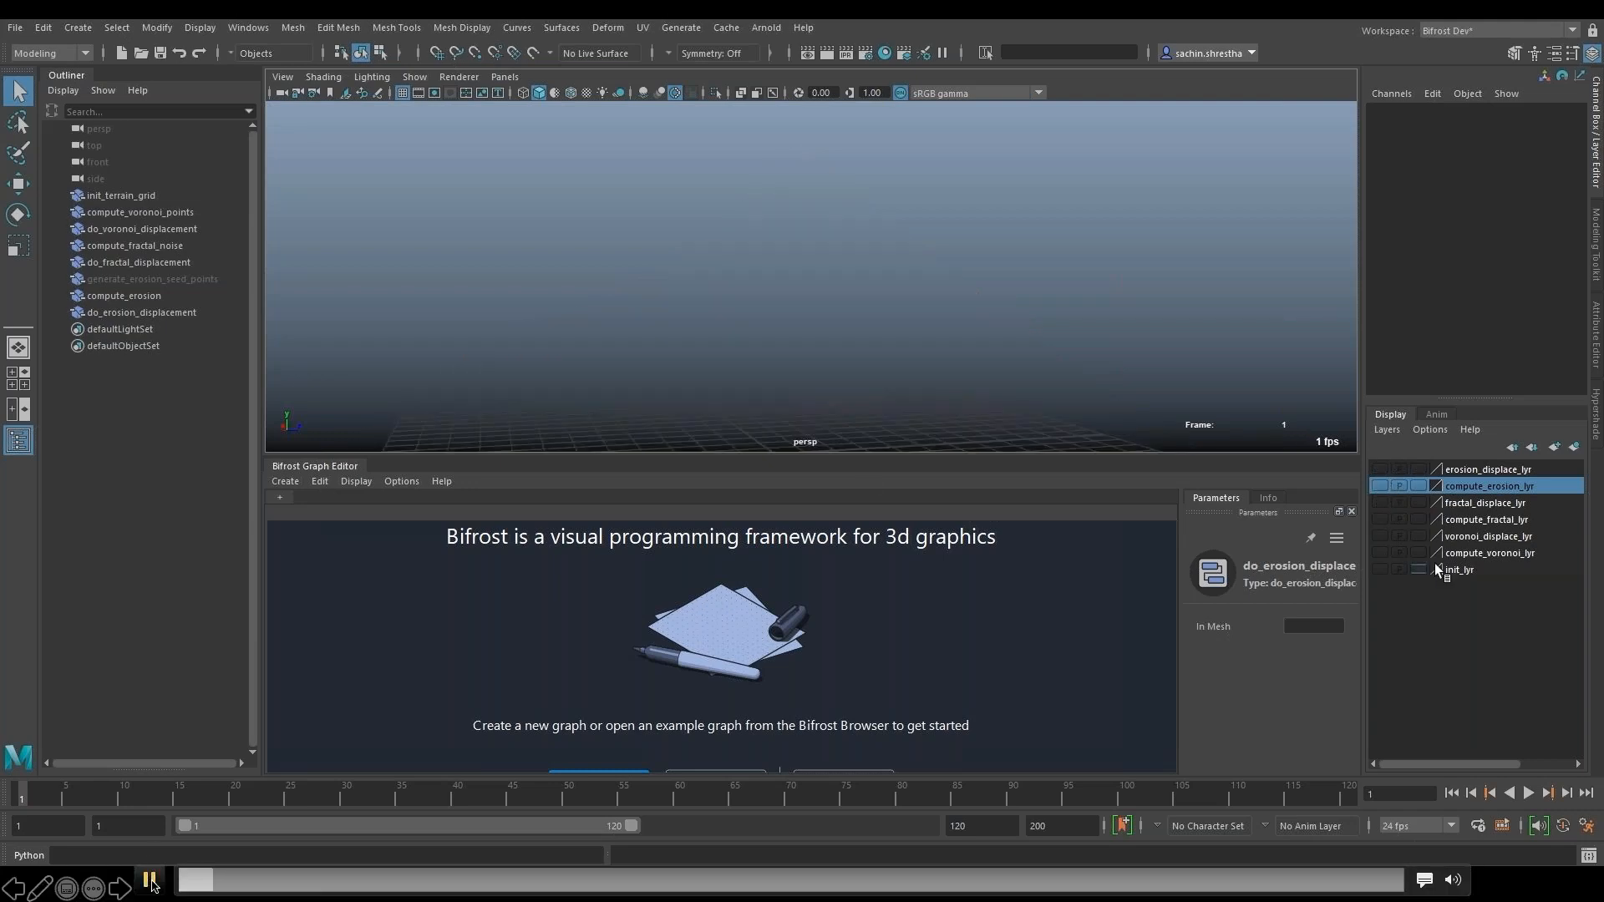
# - Show the init_lyr display layer and frame the flat terrain grid in the perspective view
pyautogui.click(1436, 565)
pyautogui.click(1380, 569)
pyautogui.click(858, 430)
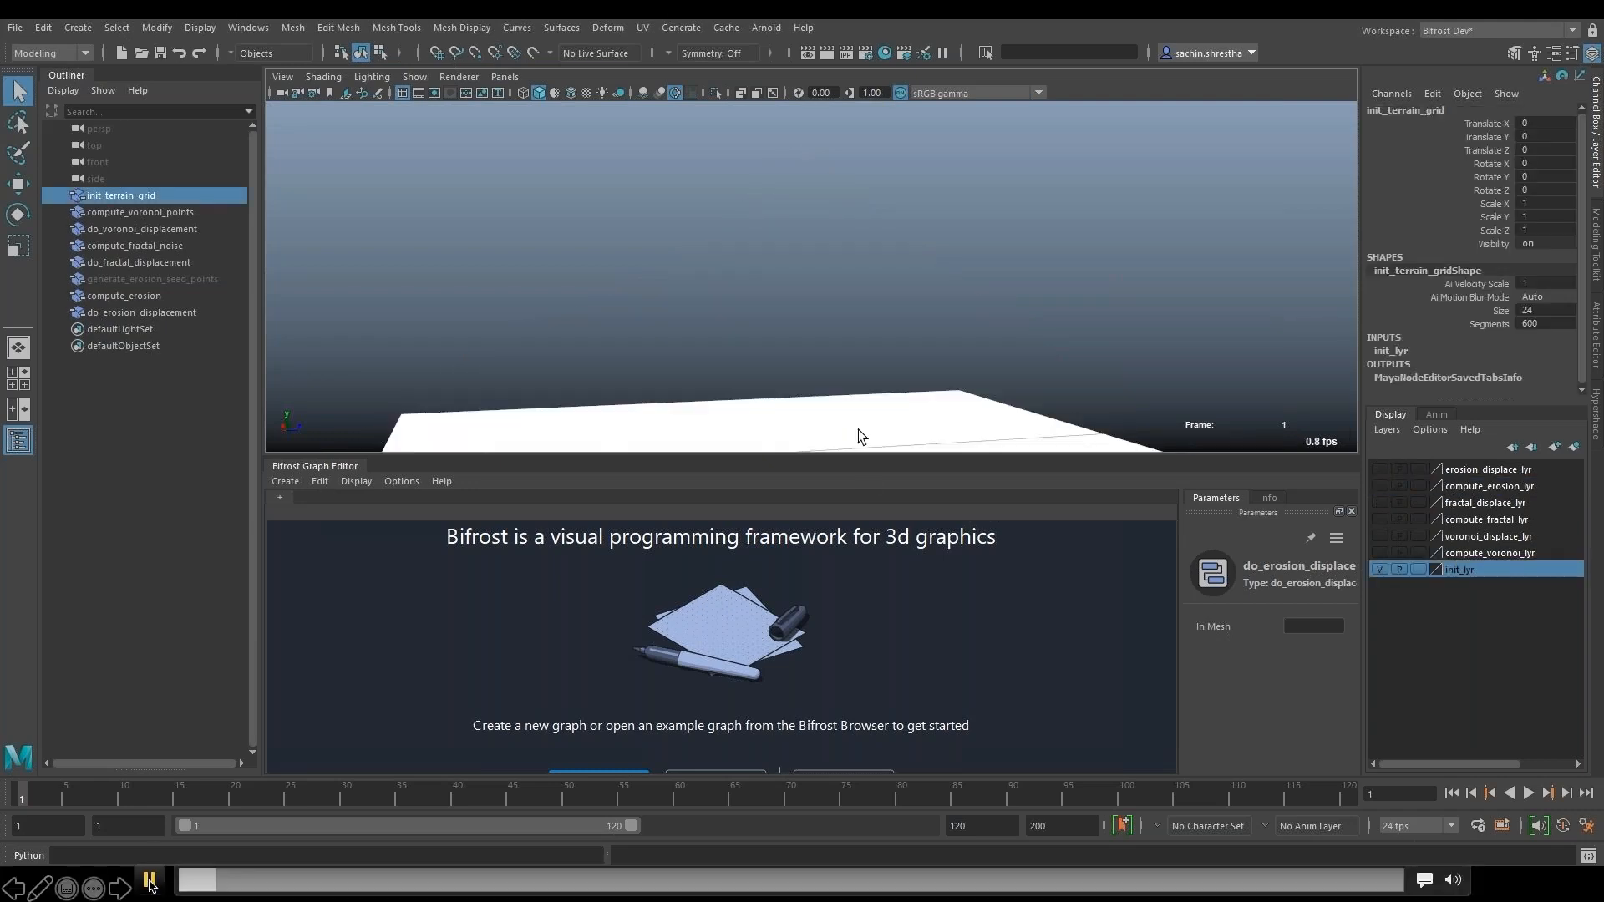
pyautogui.press('f')
pyautogui.keyDown('alt'); pyautogui.moveTo(809, 223); pyautogui.dragTo(1071, 240); pyautogui.keyUp('alt')
pyautogui.click(1070, 240)
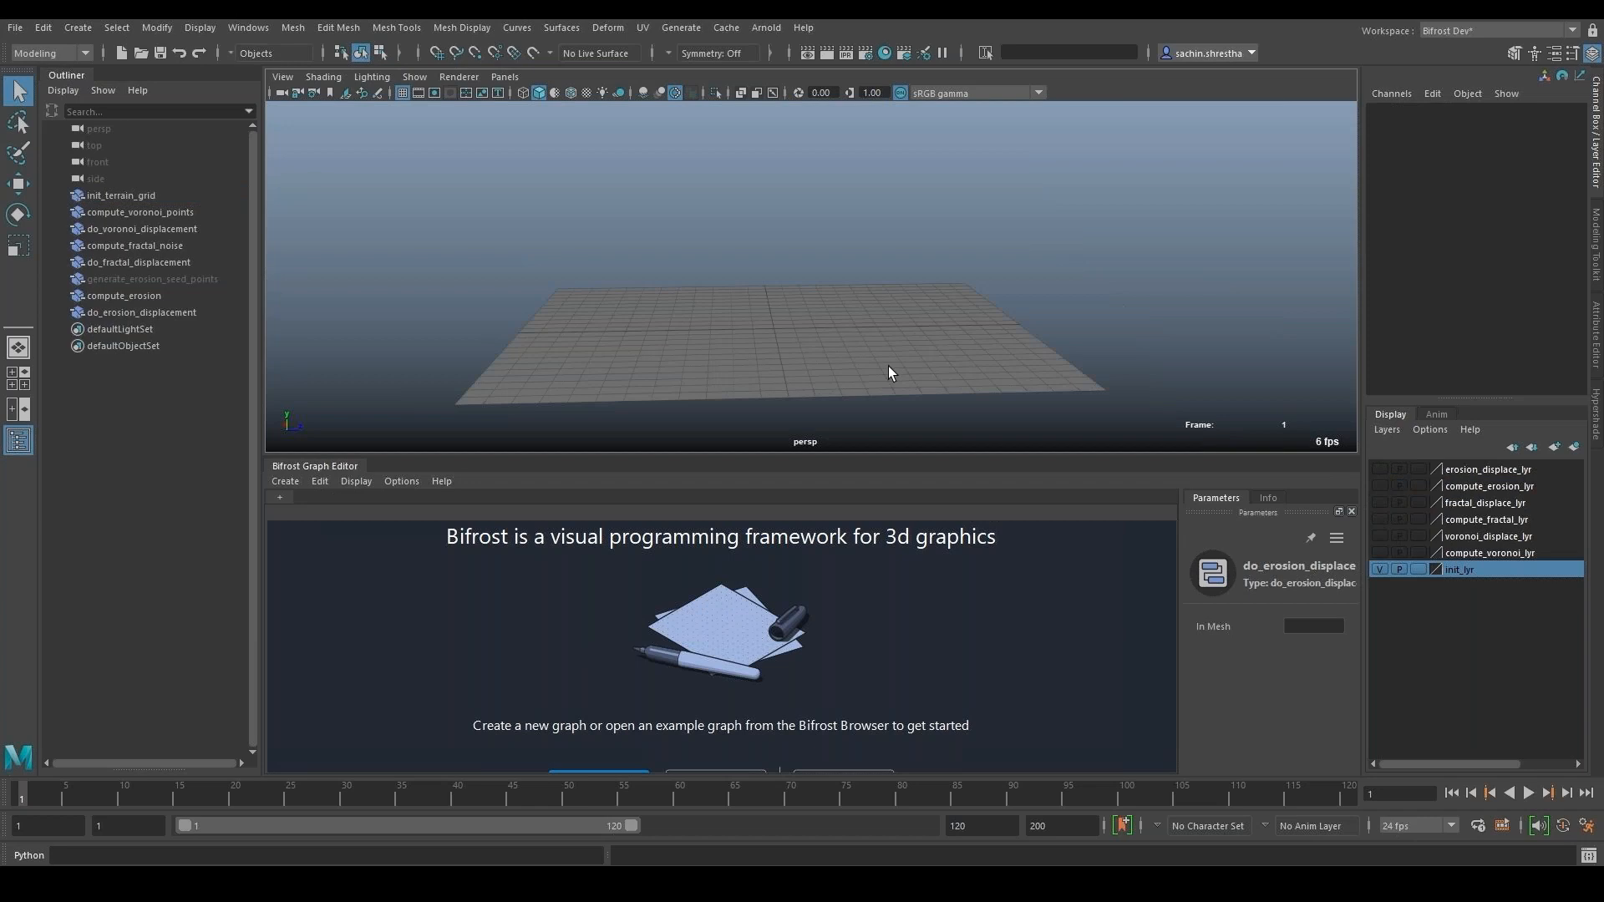
pyautogui.scroll(3, 889, 366)
# - Open the init_terrain_gridShape graph in the Bifrost Graph Editor and frame all its nodes
pyautogui.click(280, 497)
pyautogui.click(342, 515)
pyautogui.press('a')
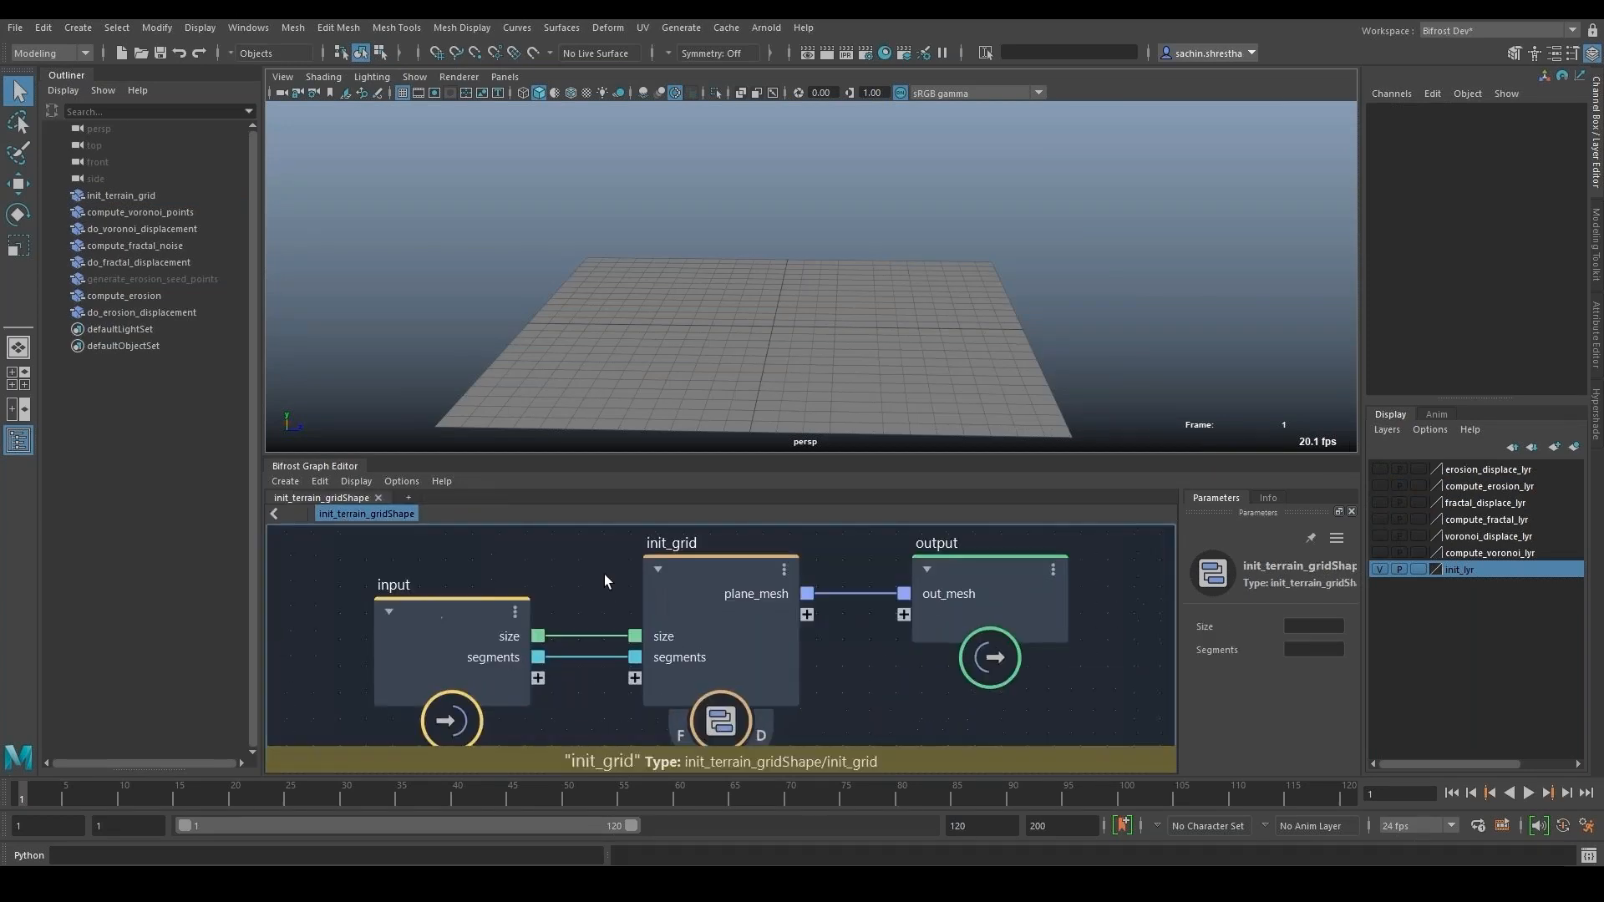
# - Inspect the create_mesh_plane node inside the init_grid compound and the Size and Segments attributes of init_terrain_grid
pyautogui.doubleClick(654, 618)
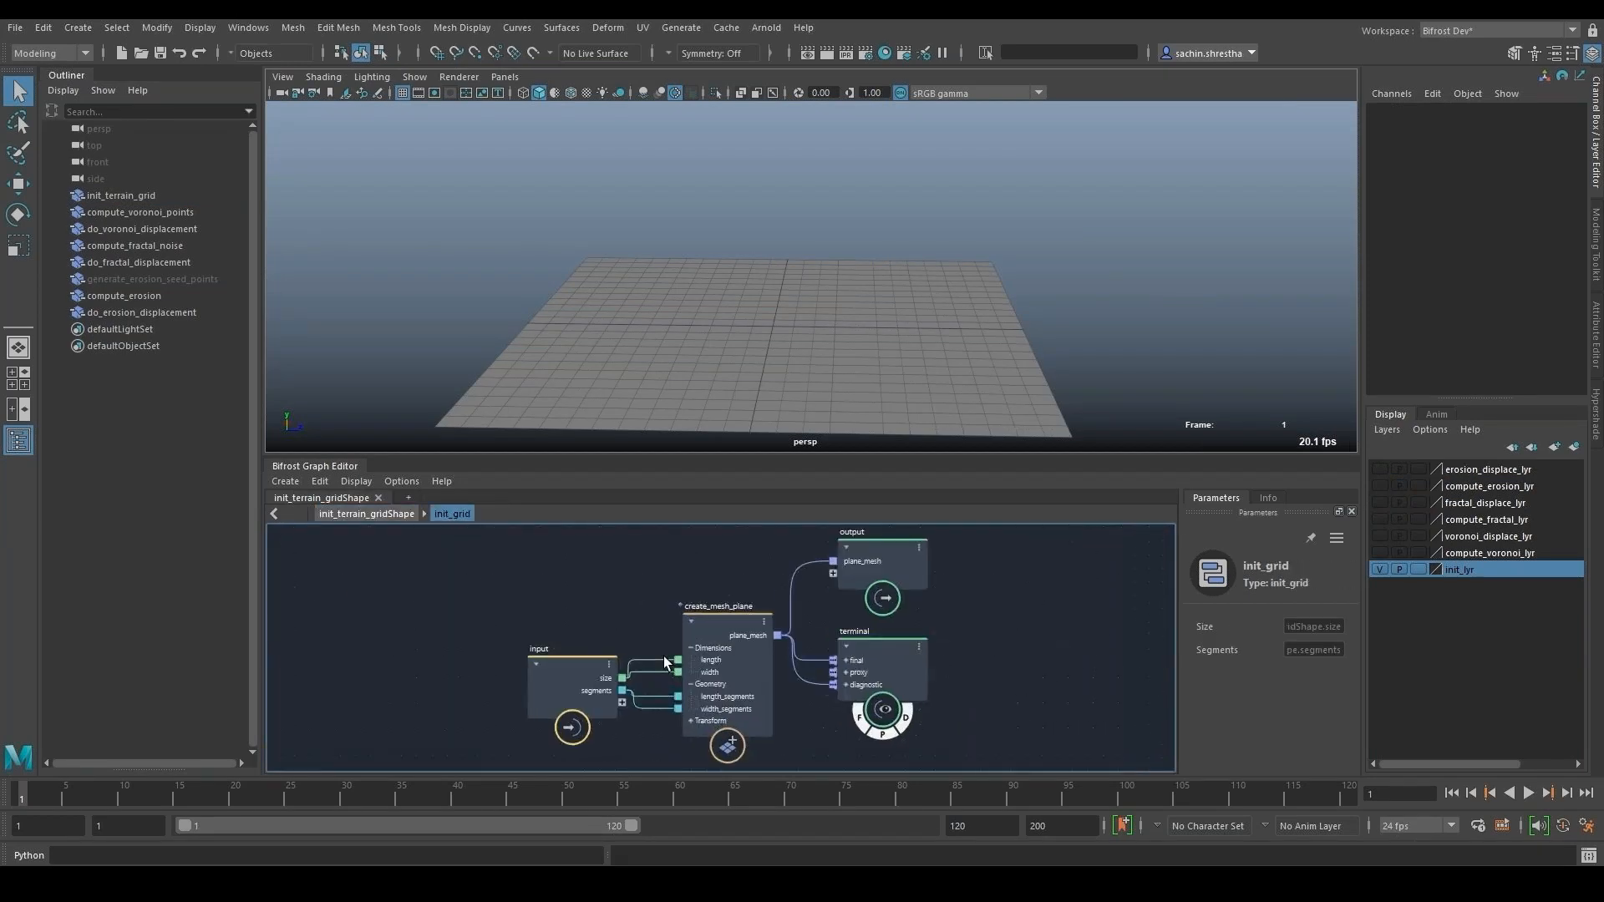
pyautogui.scroll(3, 664, 663)
pyautogui.click(750, 592)
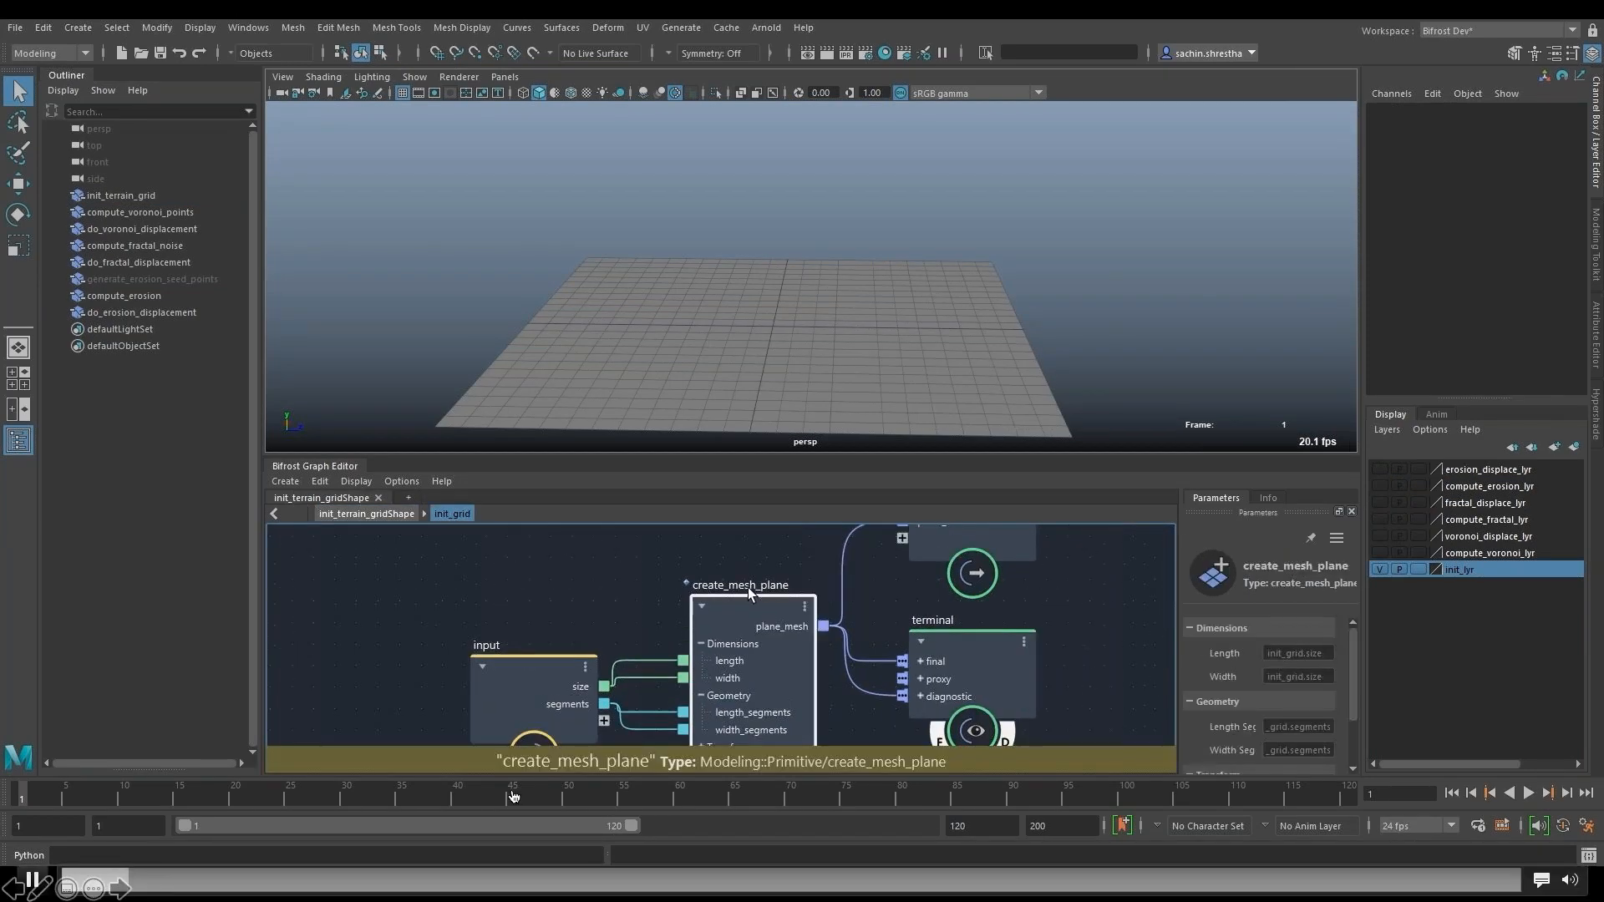
pyautogui.click(139, 198)
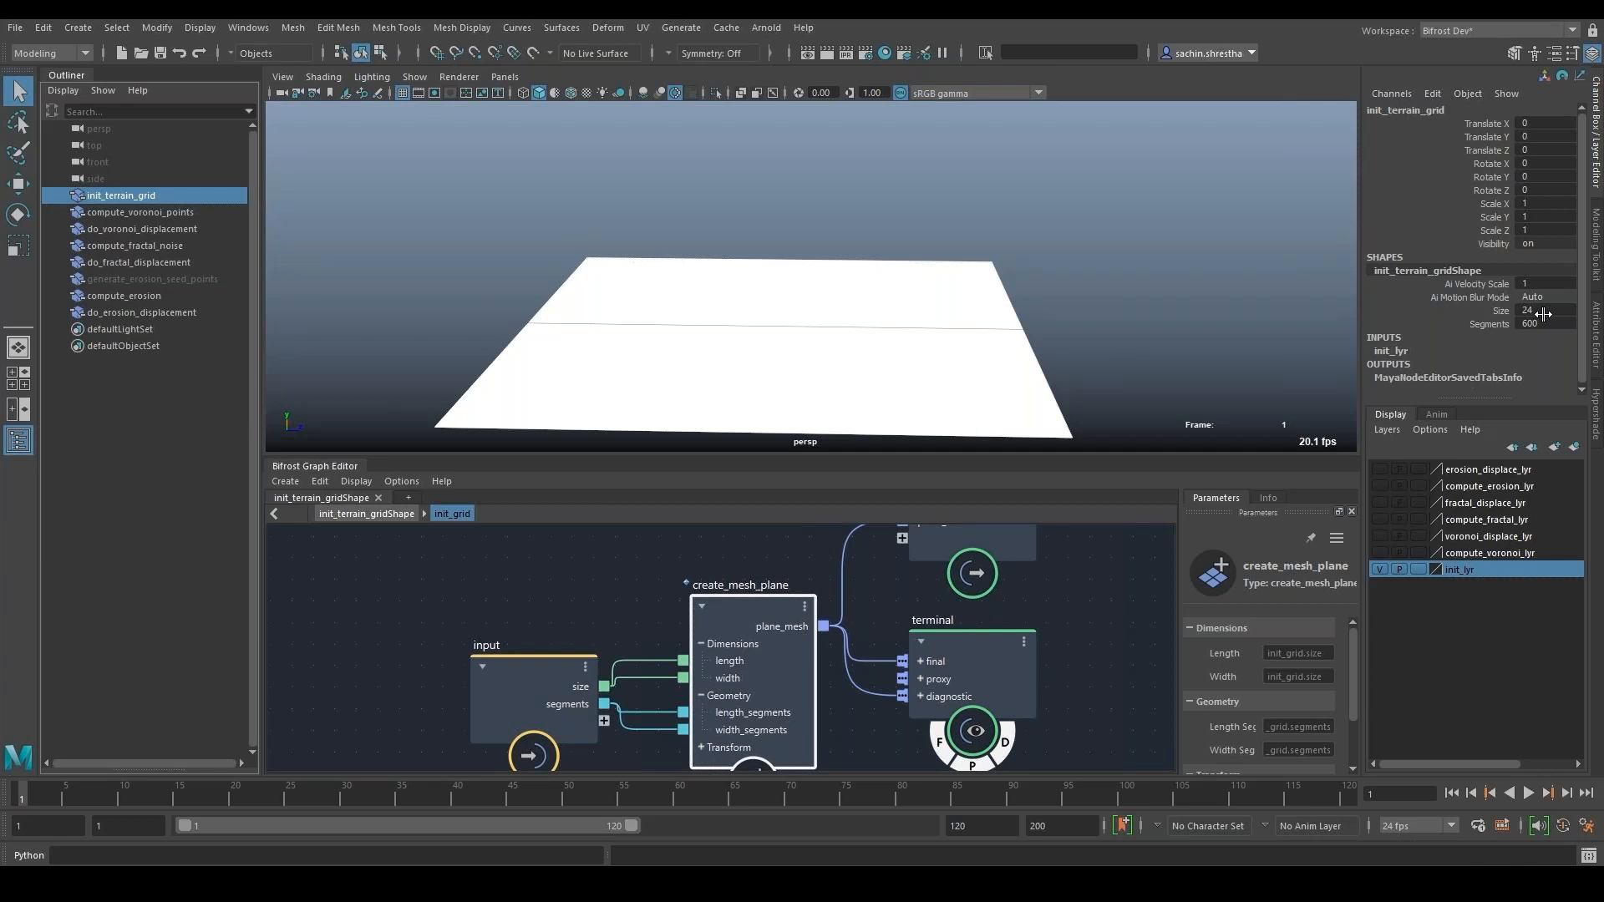
pyautogui.moveTo(159, 890)
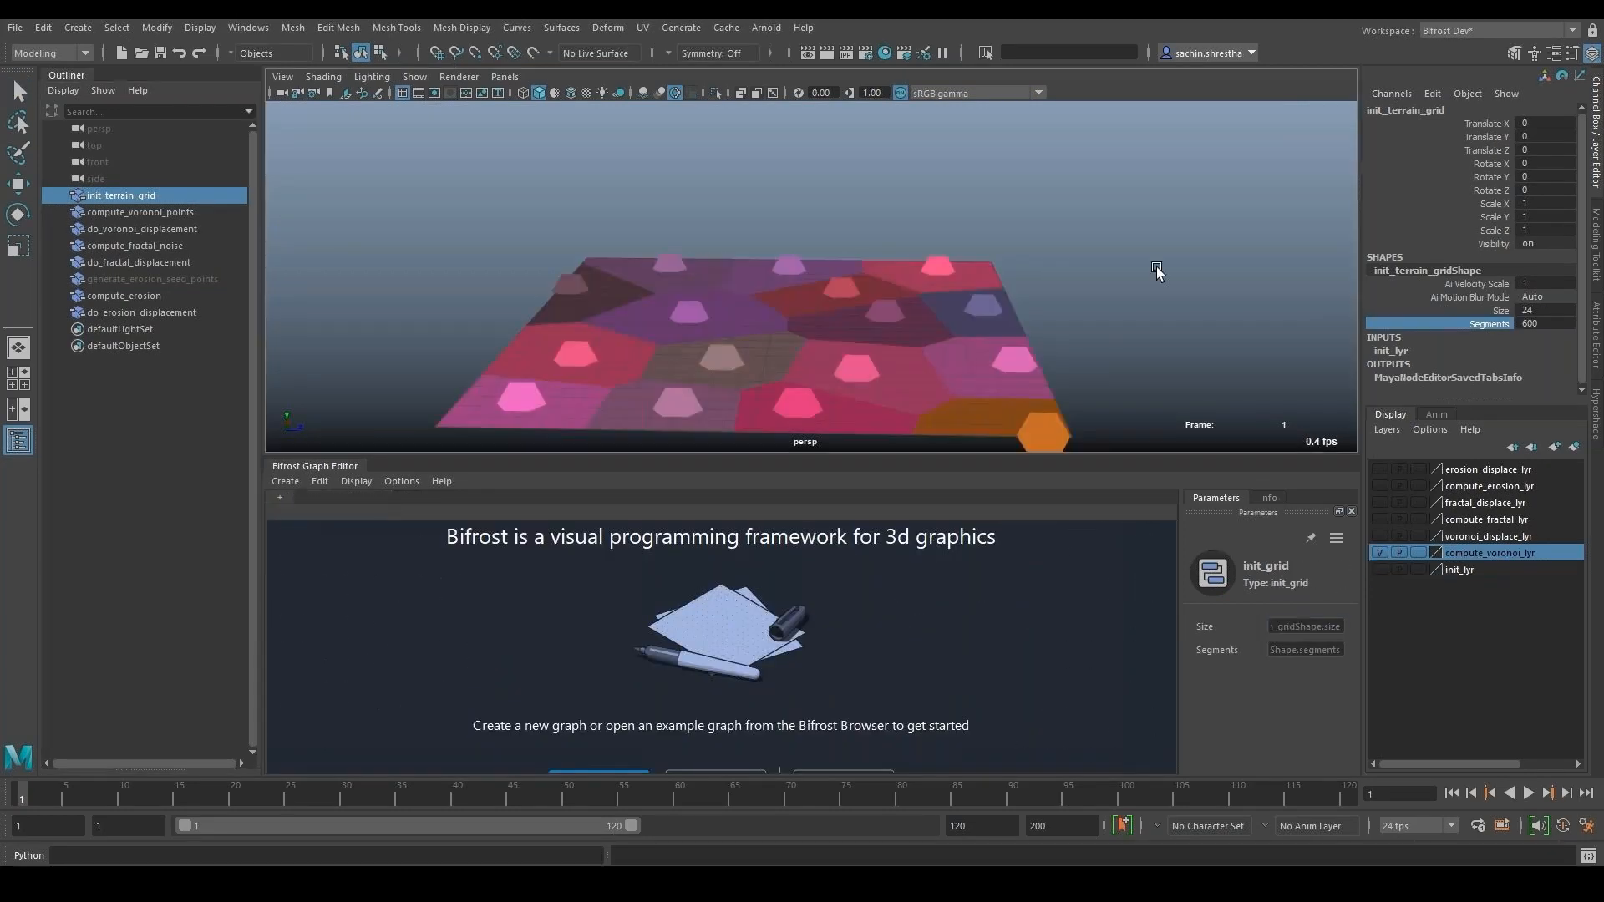
pyautogui.moveTo(1242, 800)
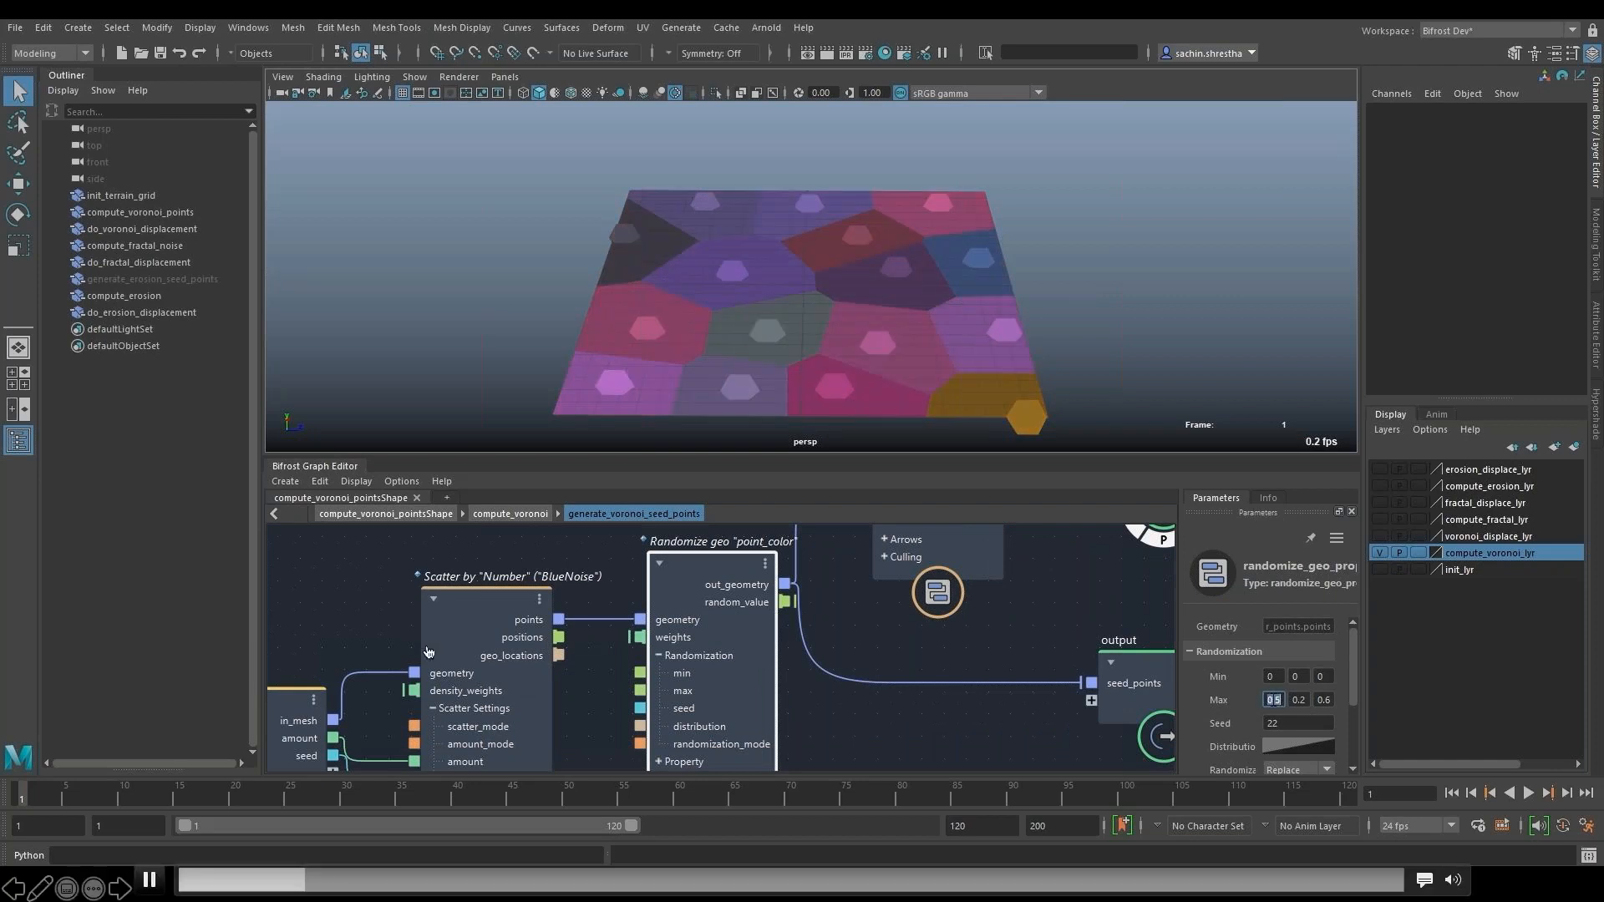
pyautogui.click(400, 874)
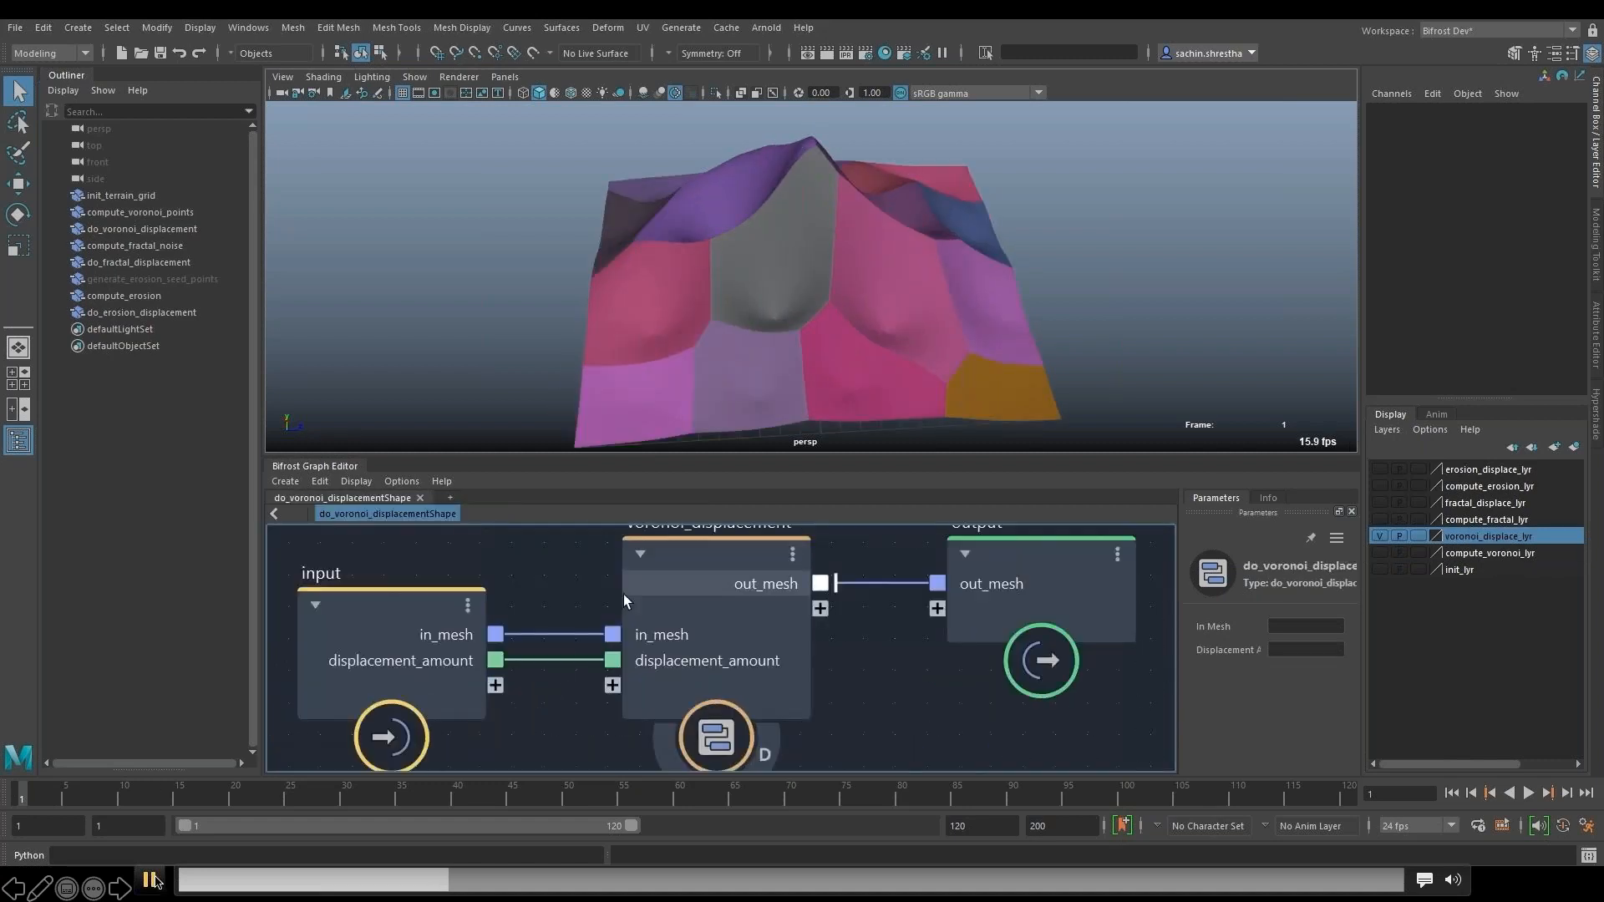
pyautogui.click(150, 880)
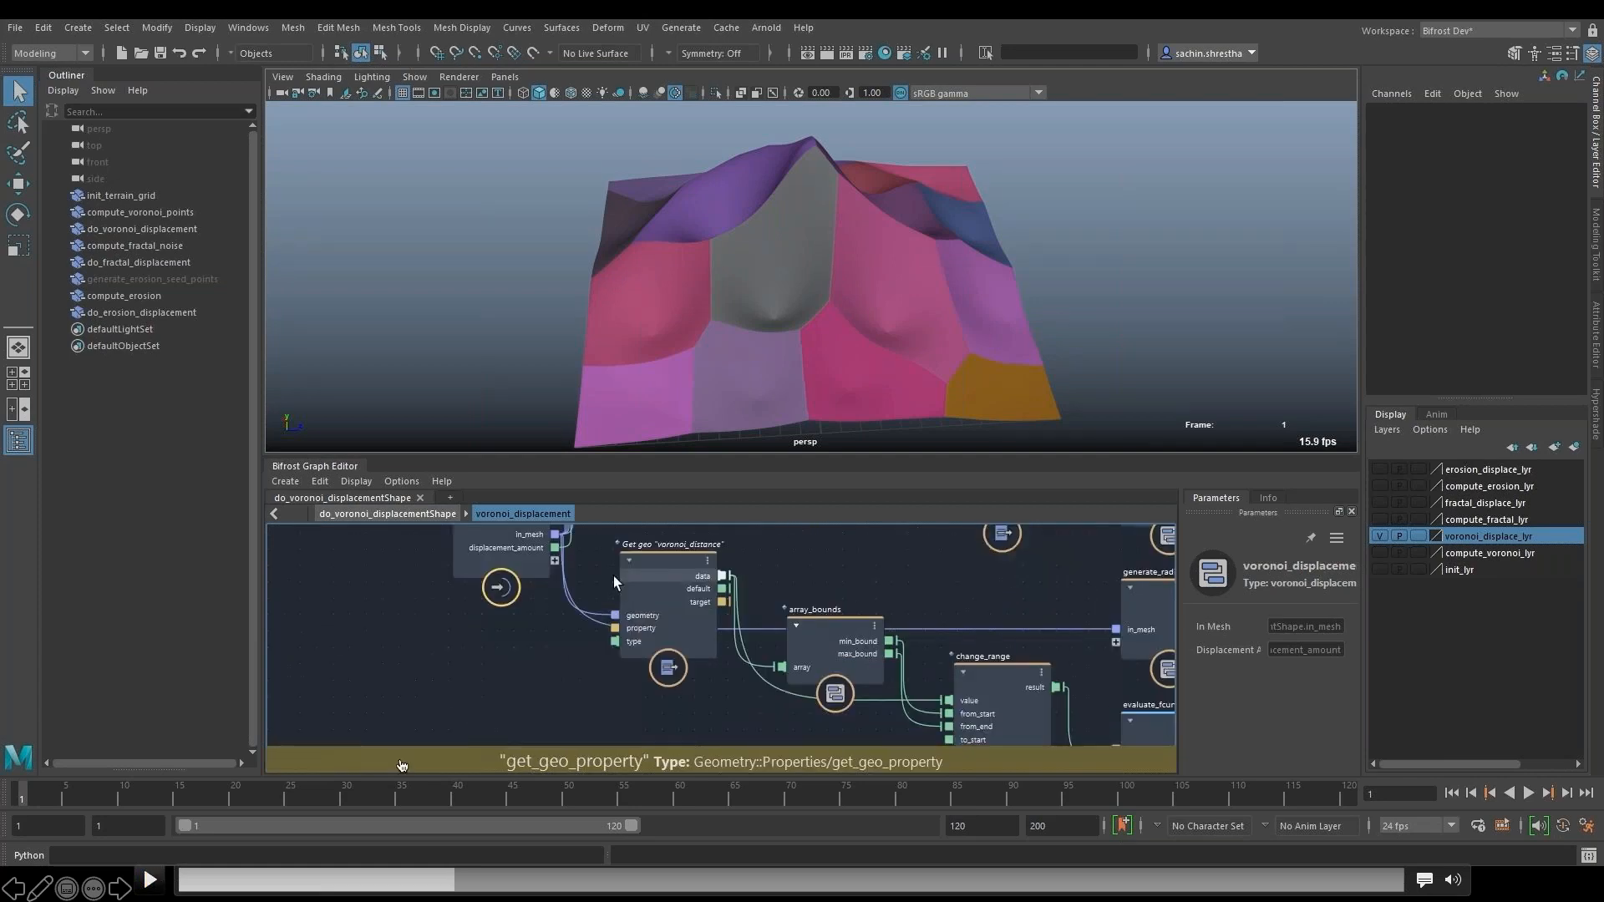
pyautogui.click(407, 879)
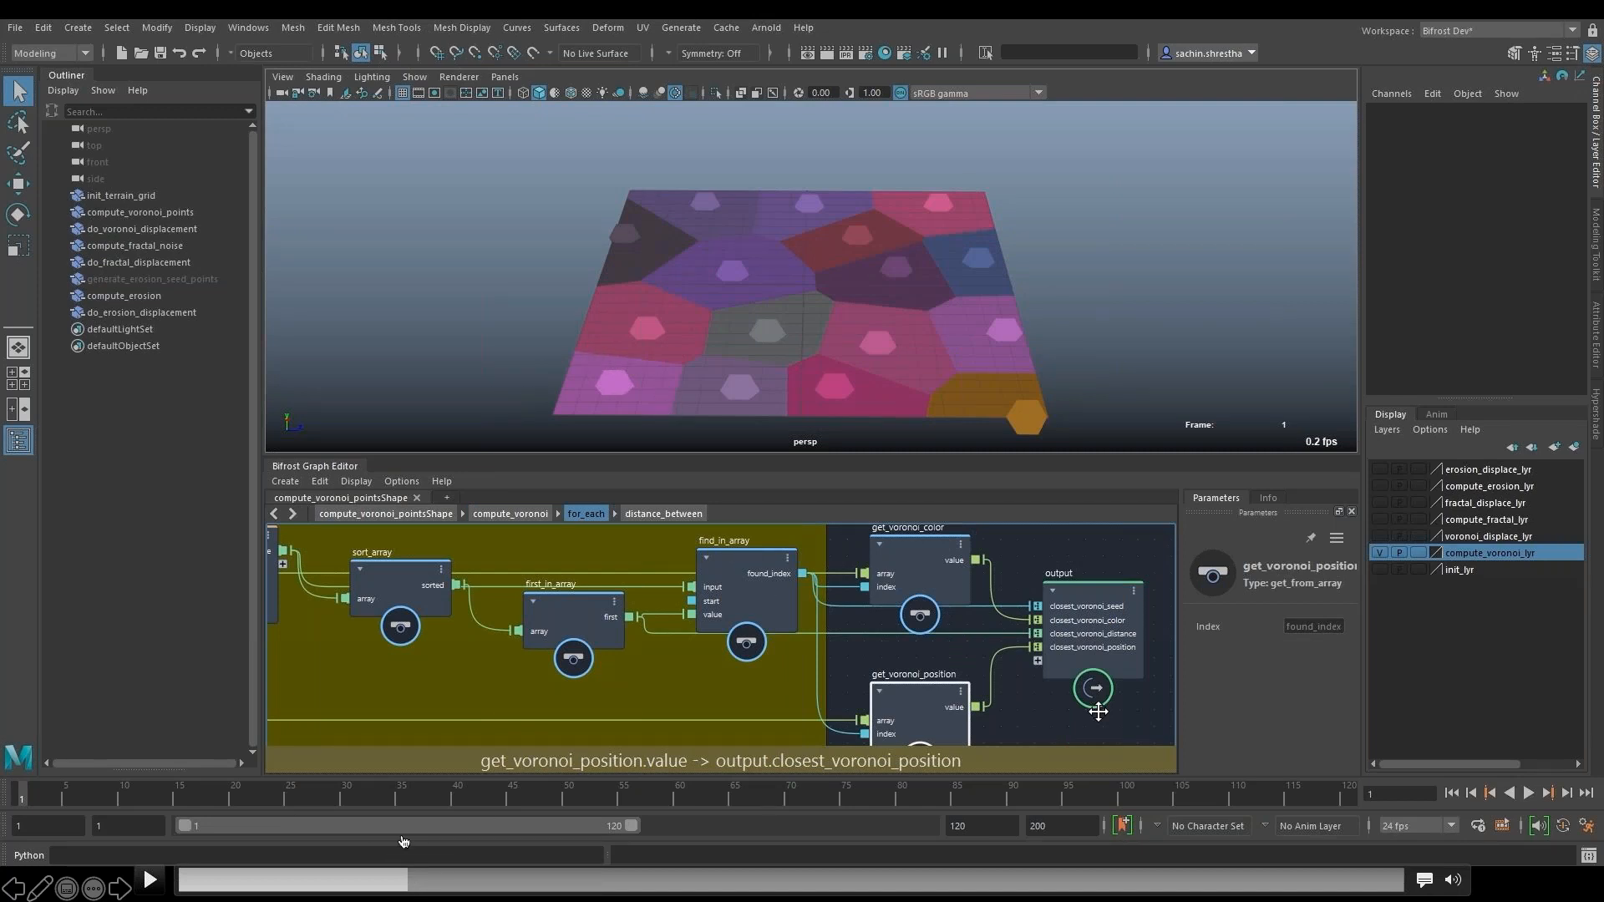
# - Skip the demo video ahead through the compute_voronoi graph to the falloff_ramp curve and pause to examine evaluate_fcurve
pyautogui.click(425, 879)
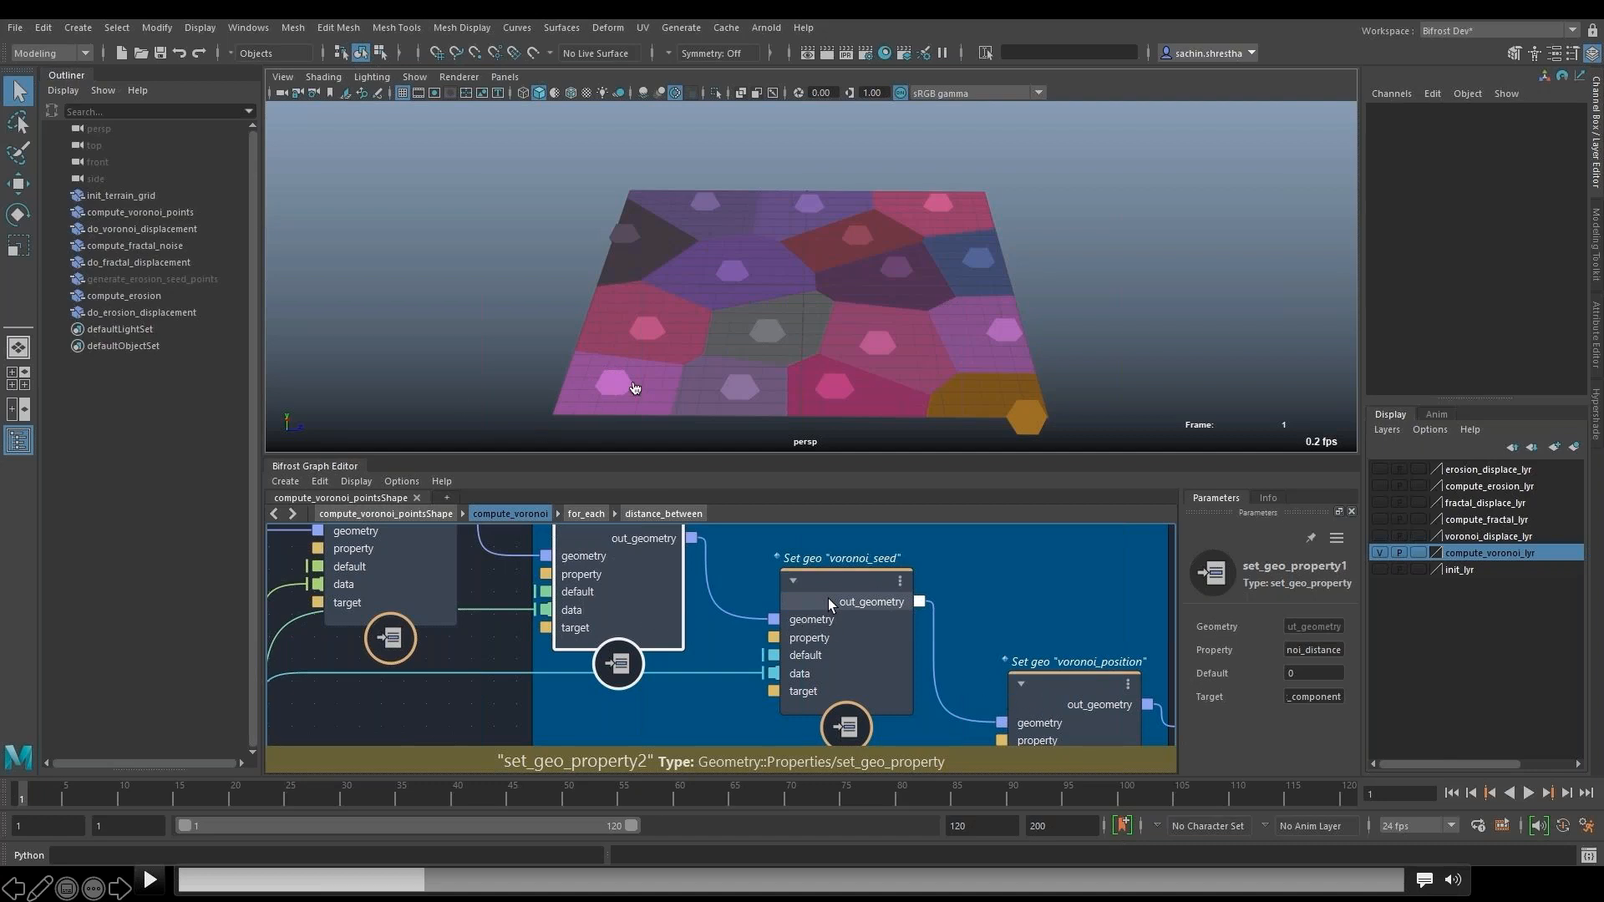
pyautogui.click(149, 880)
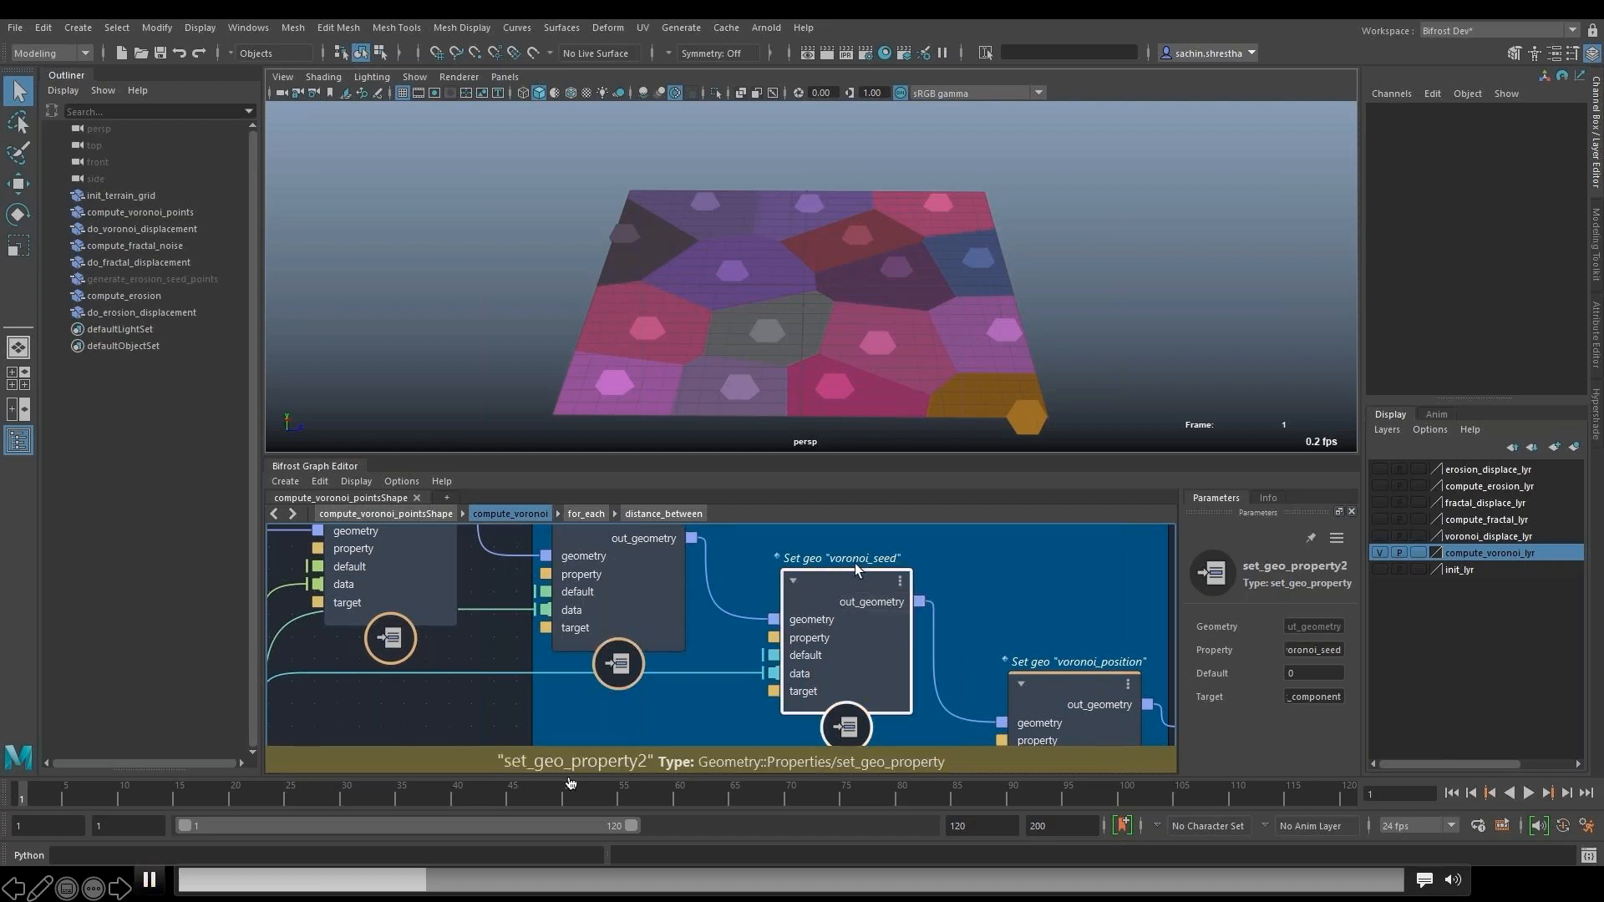
pyautogui.click(458, 883)
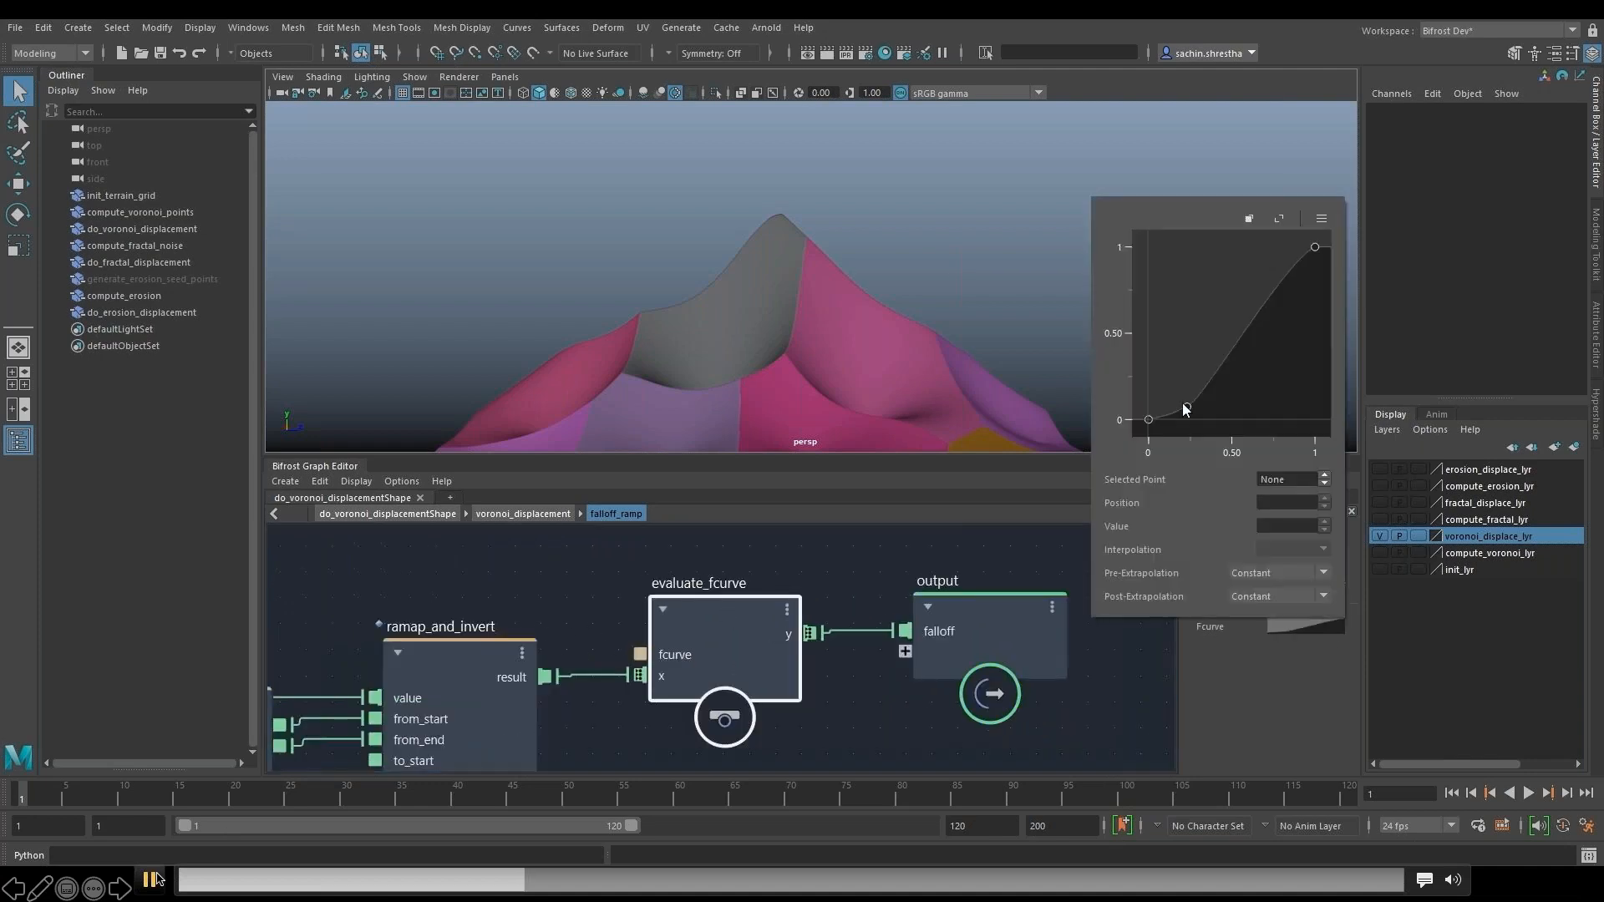
pyautogui.click(150, 879)
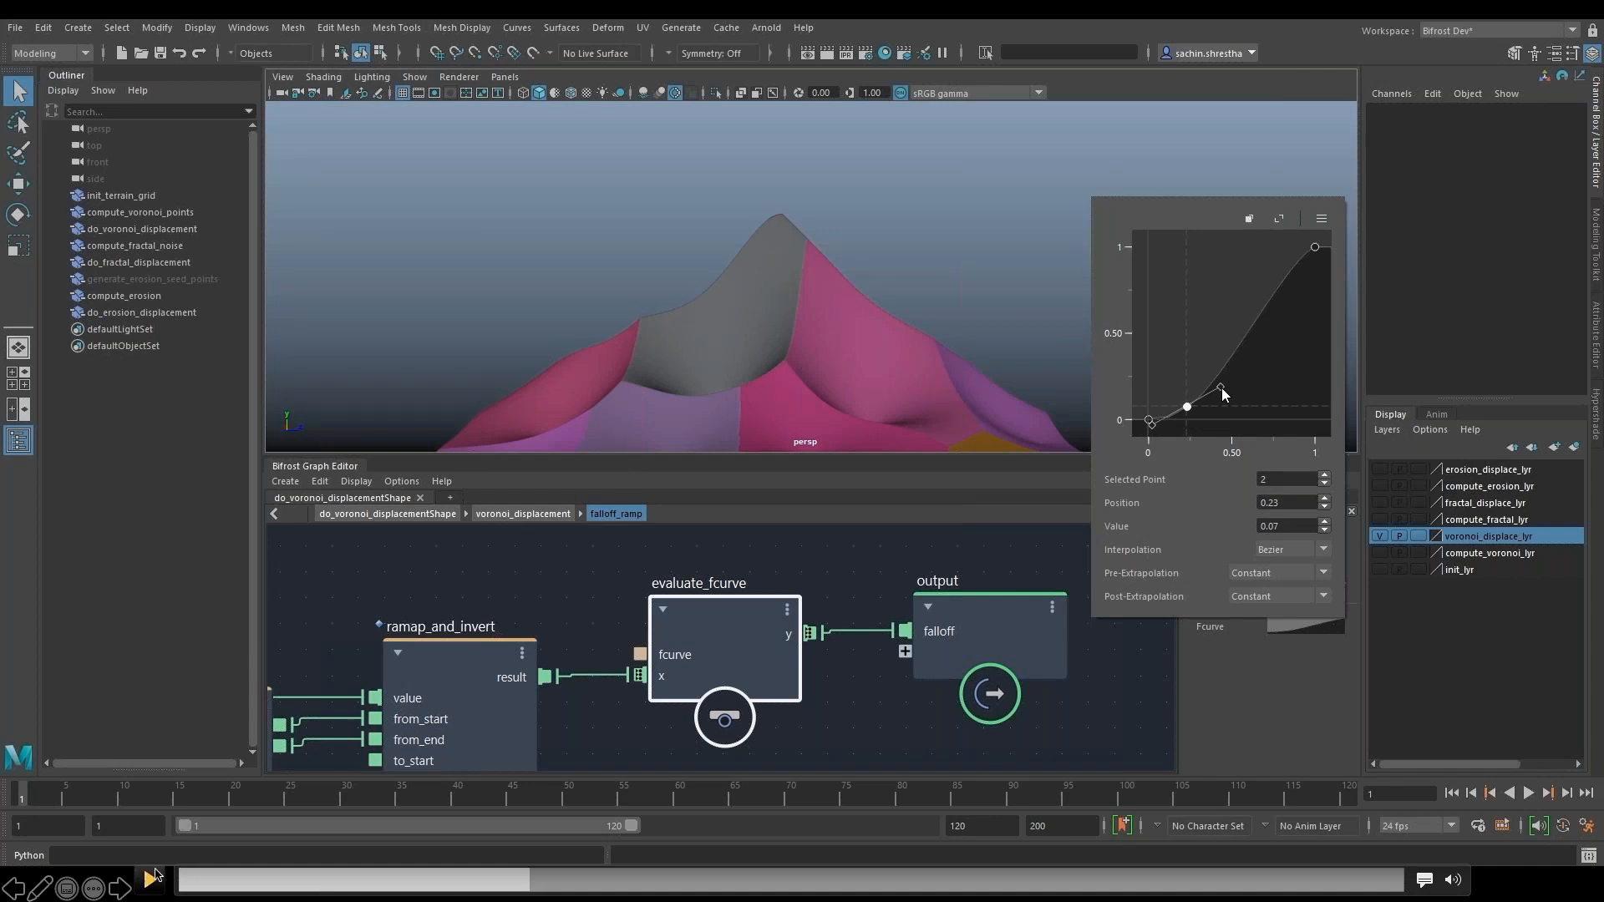
pyautogui.click(154, 877)
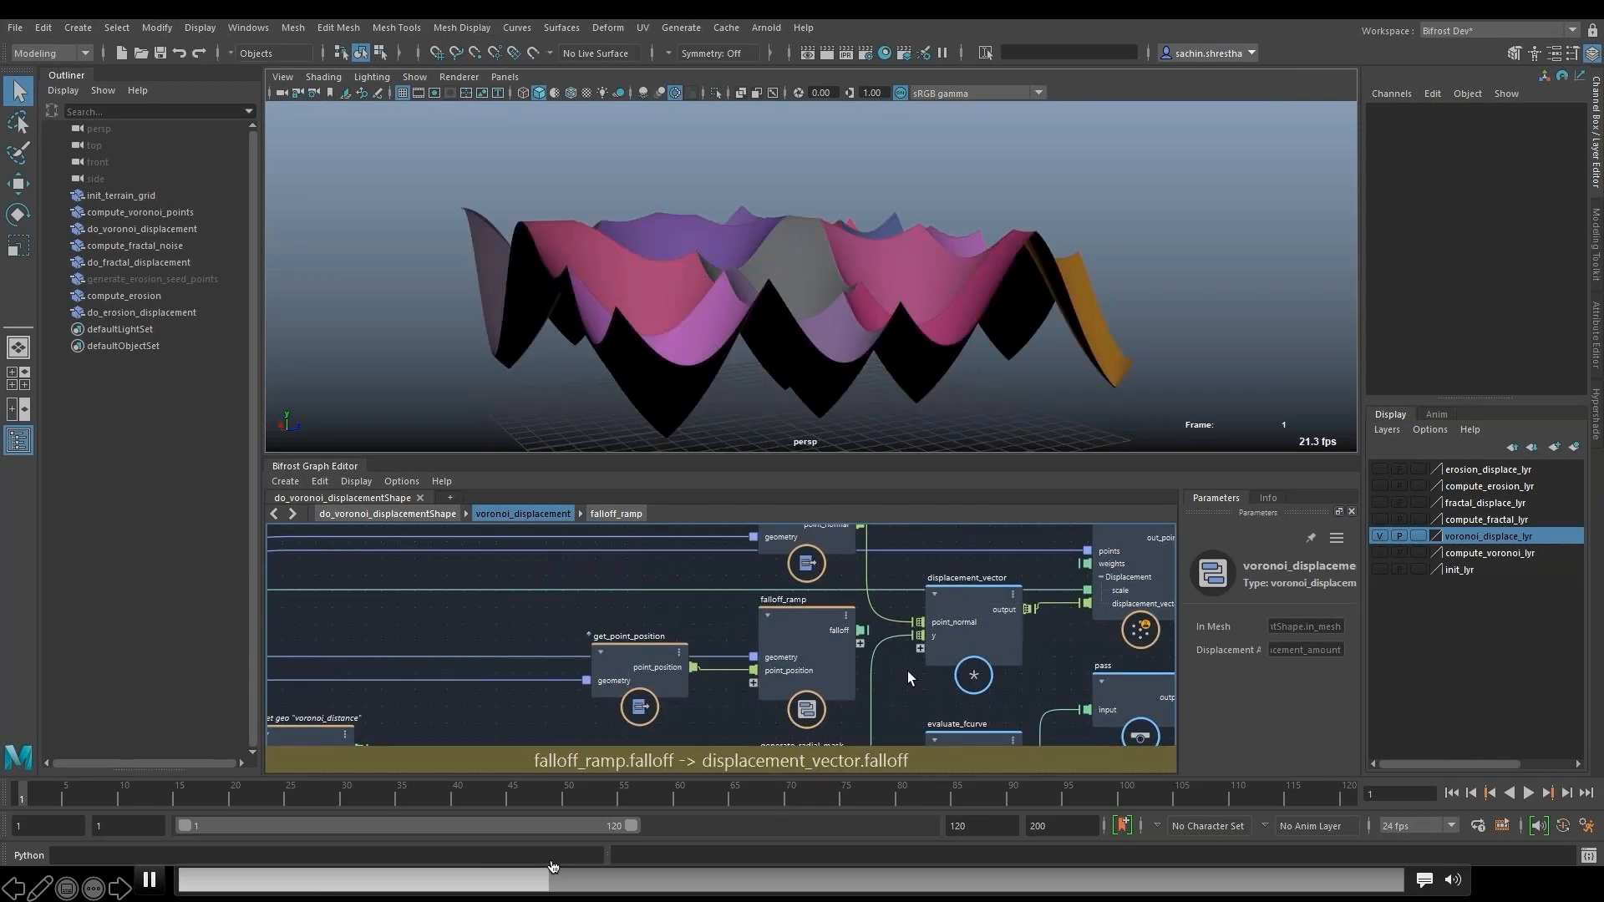
# - Pause the demo video at the voronoi_displacement compound to examine how falloff_ramp feeding displacement_vector shapes the mountain, resuming after each look
pyautogui.click(151, 881)
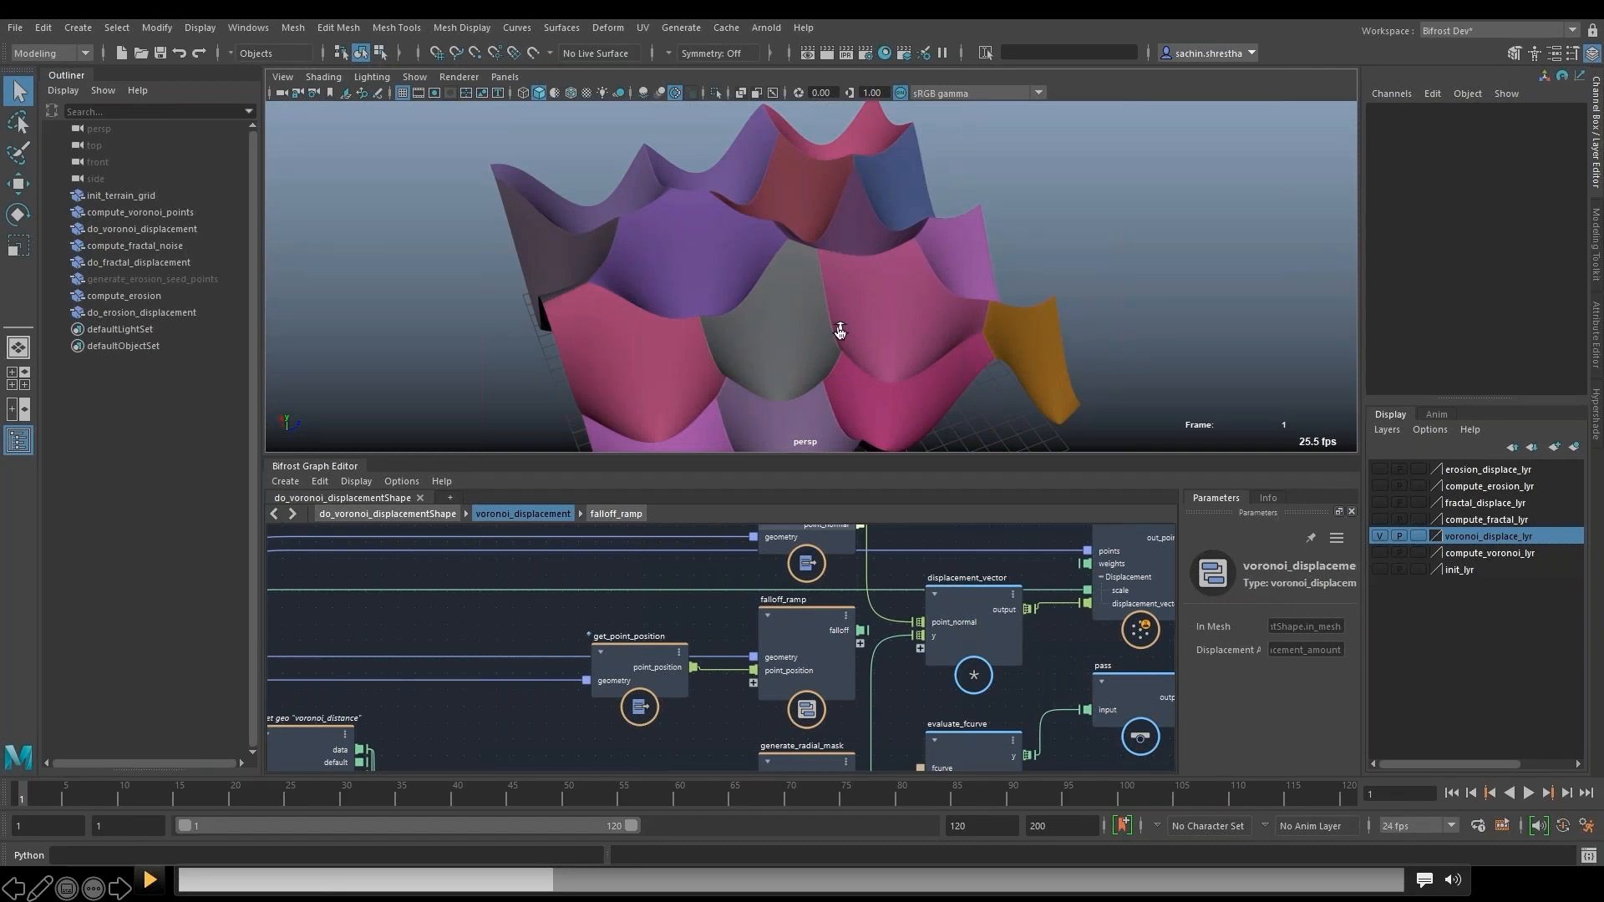
pyautogui.click(151, 879)
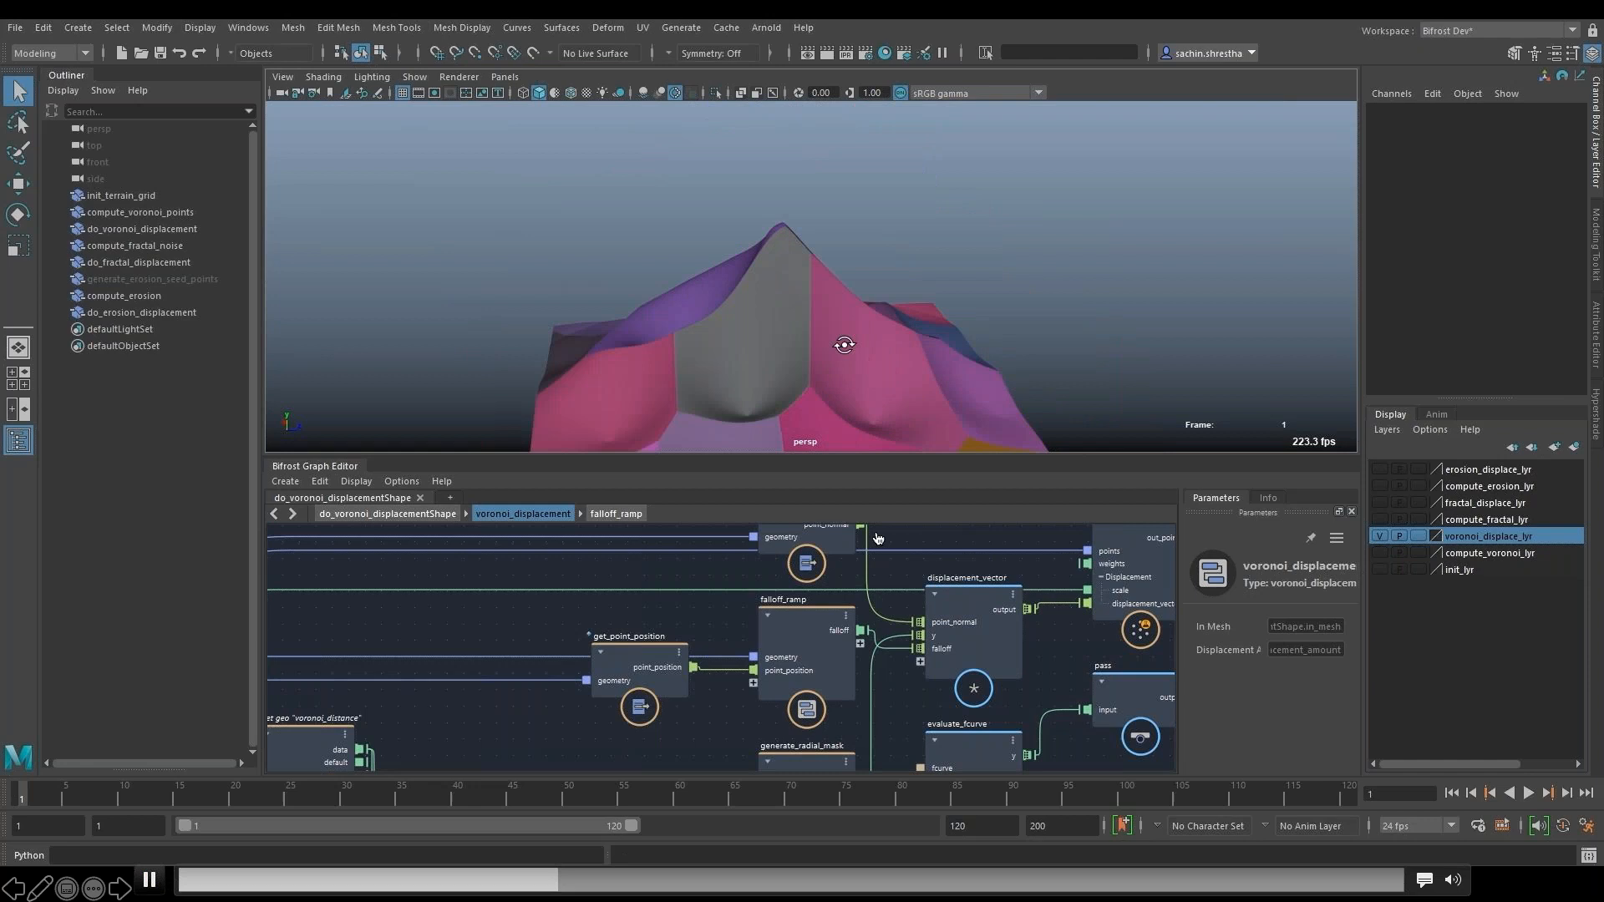
pyautogui.click(151, 885)
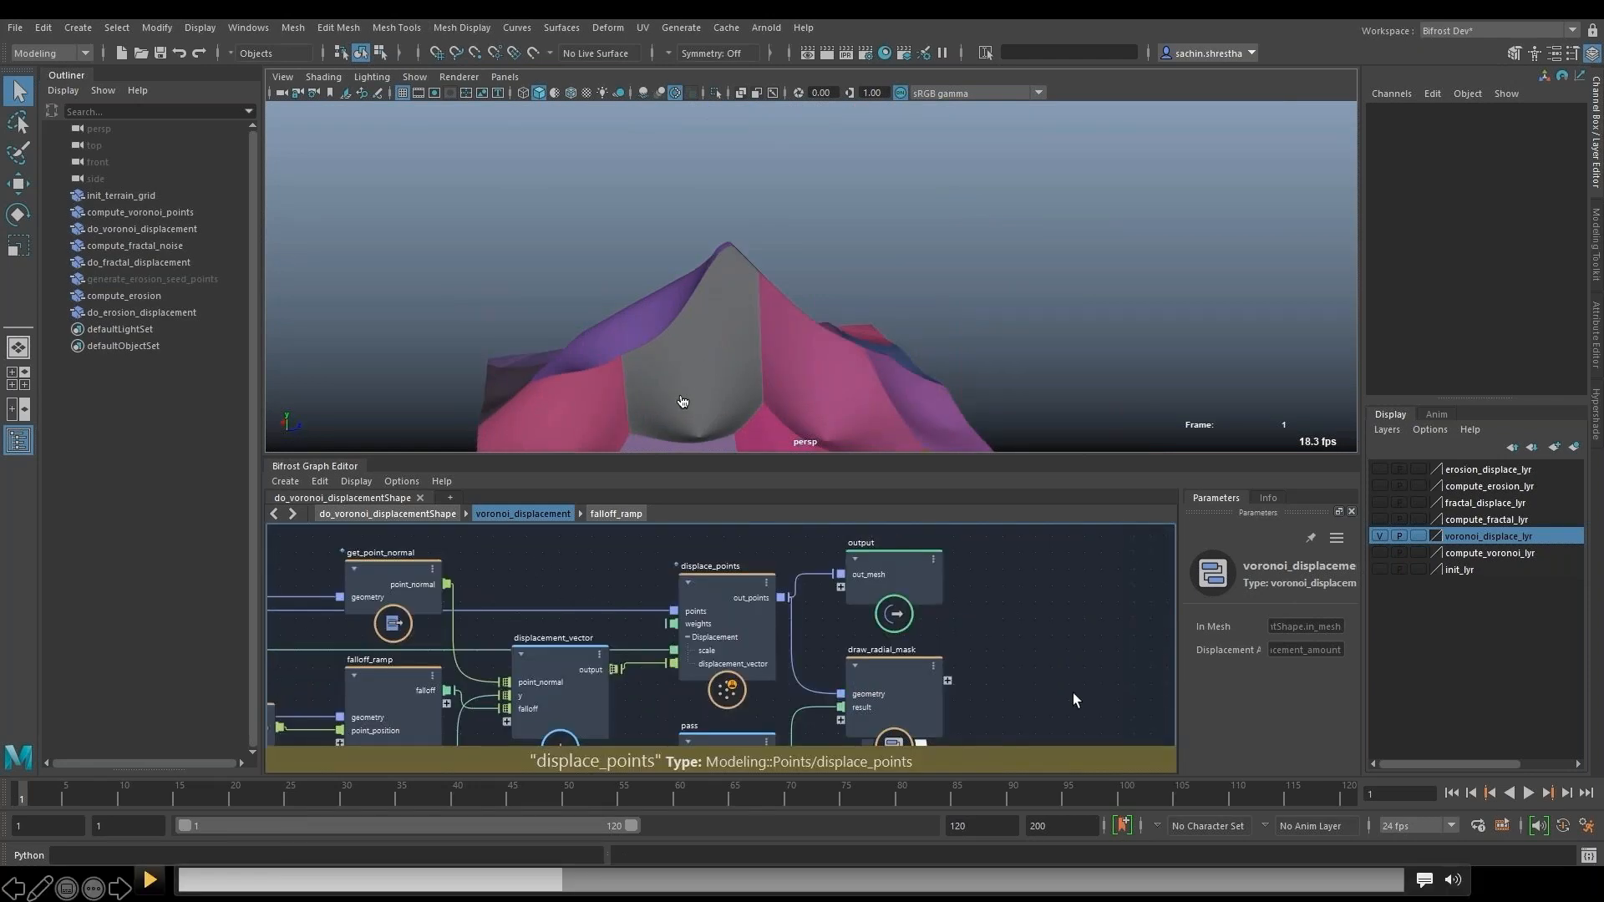
pyautogui.click(151, 882)
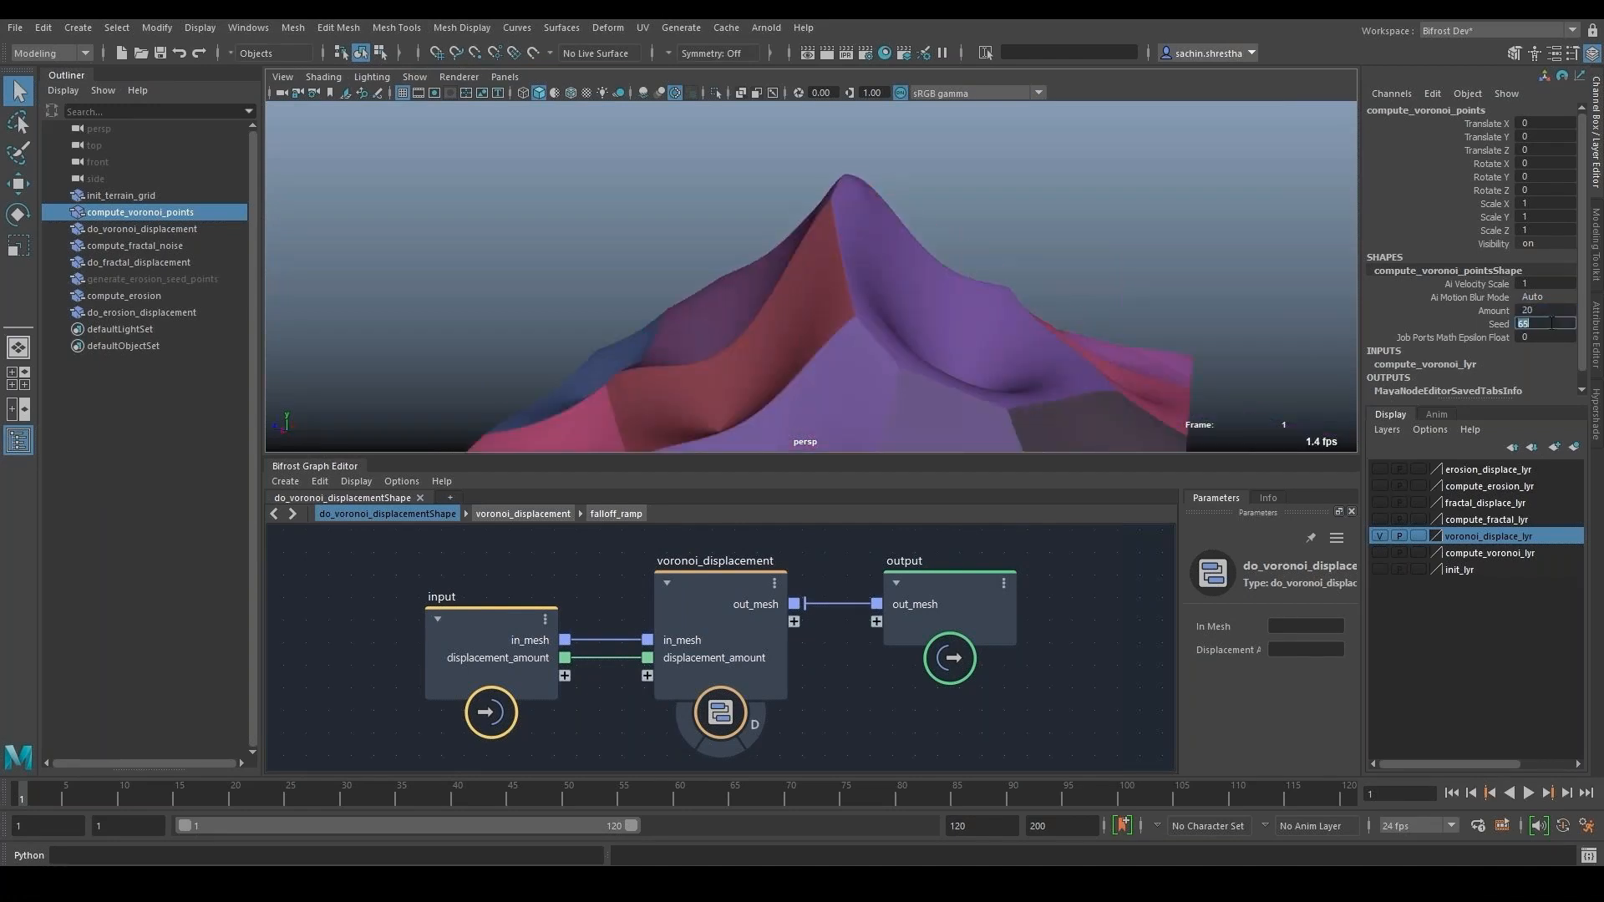
# - Set the Seed of compute_voronoi_points to 5
pyautogui.write('5')
pyautogui.press('Return')
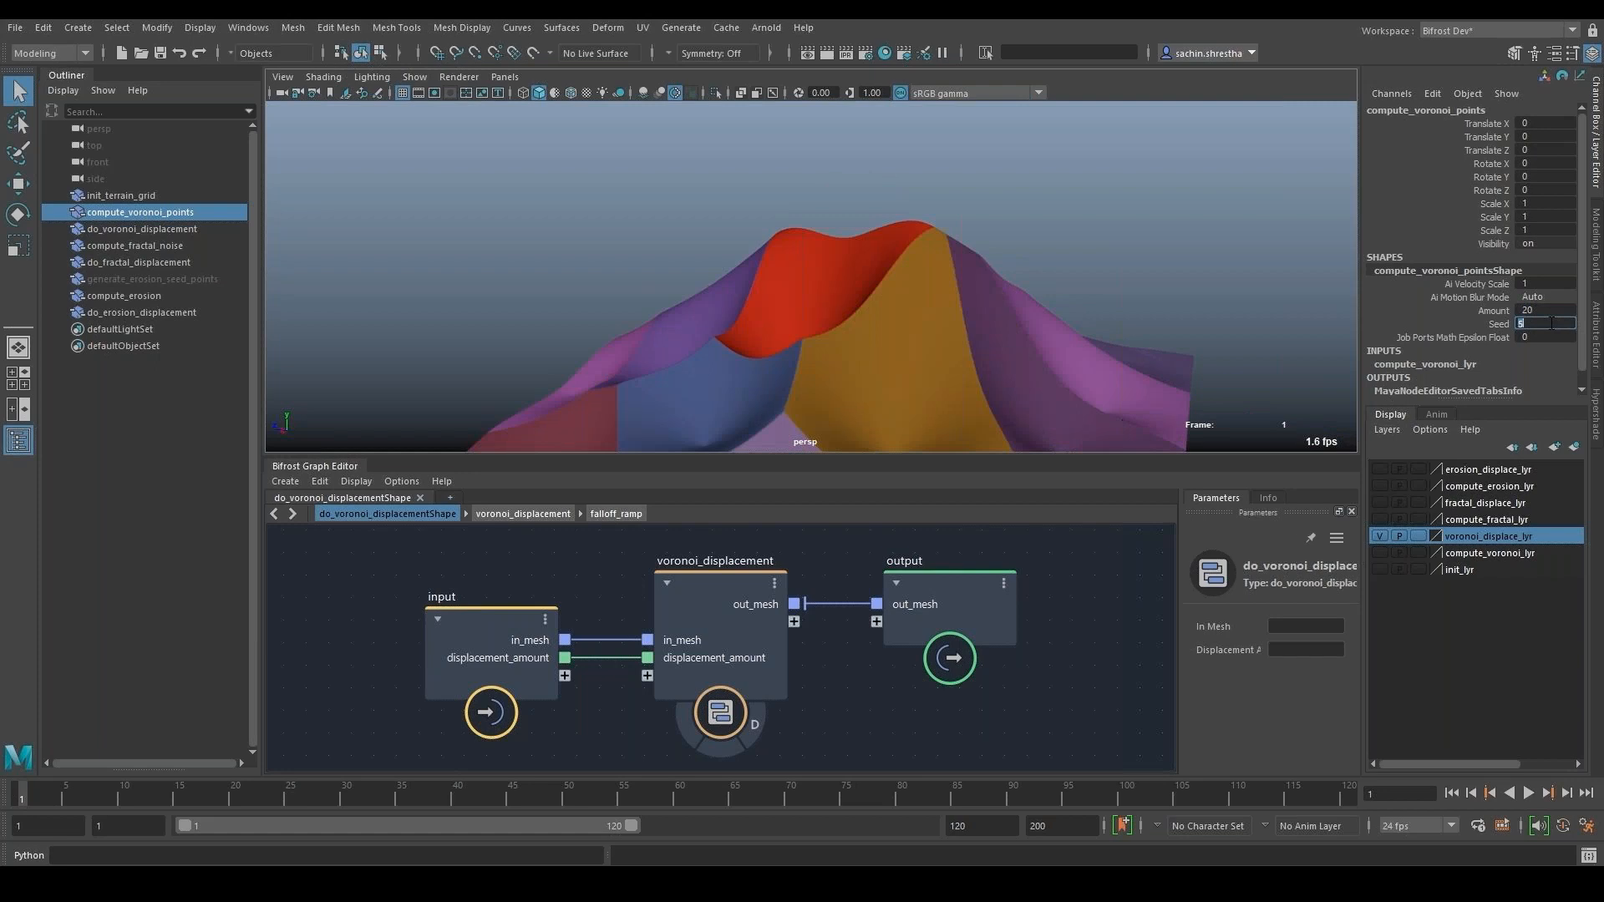
# - Skip the demo video ahead through the compute_fractal_noise graph, past its scalar_field_scope diagnostic, to the fractal displacement section
pyautogui.moveTo(576, 879)
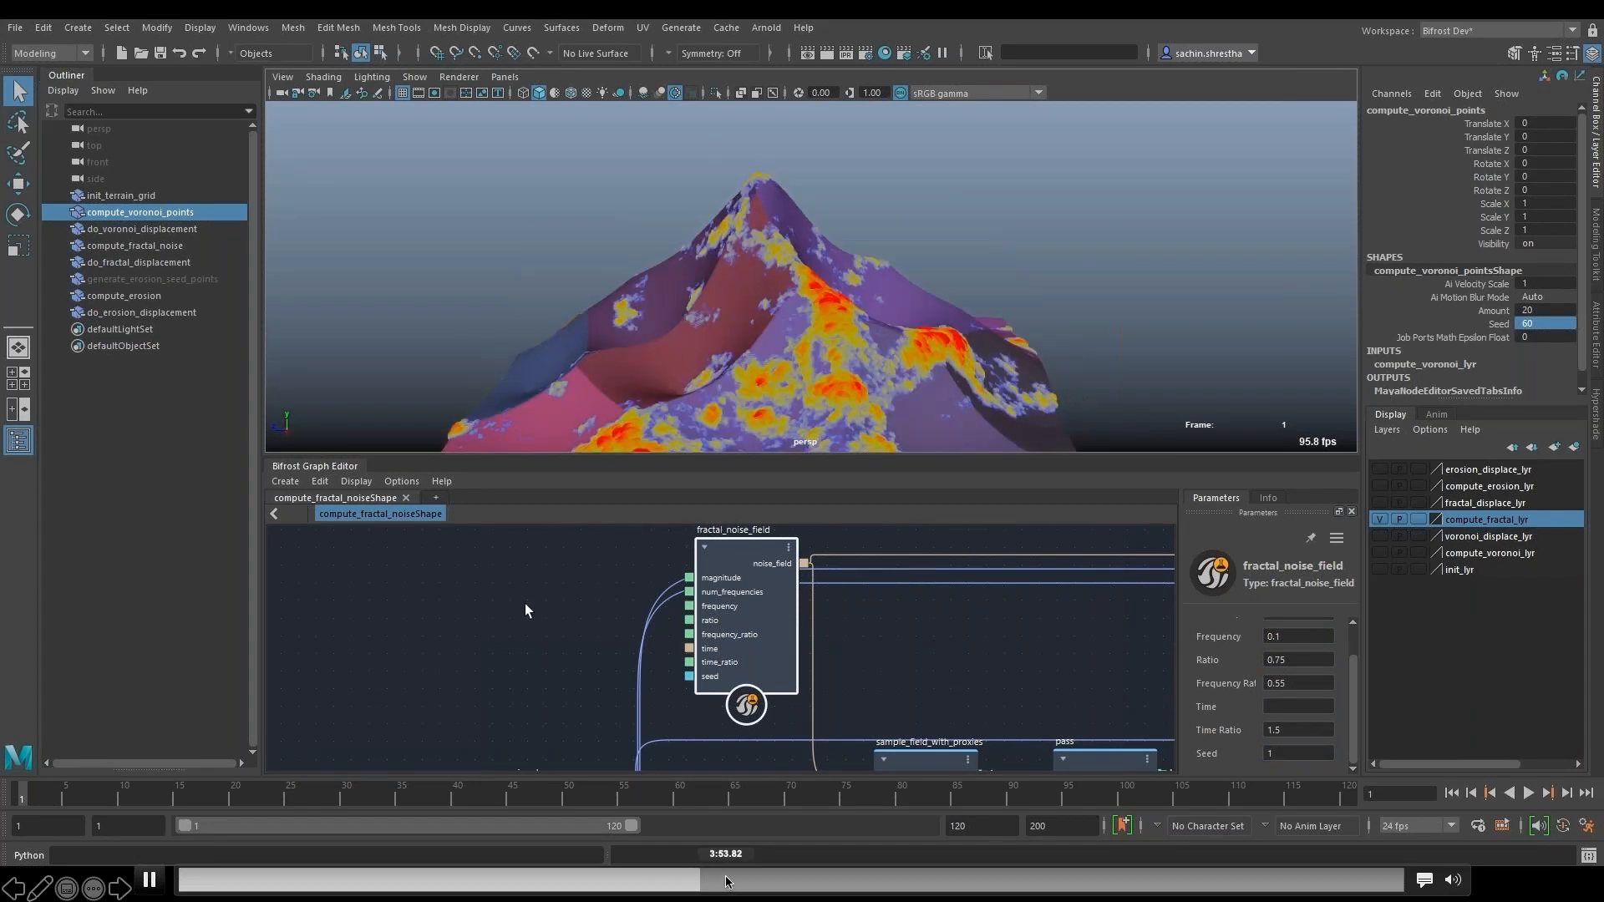
pyautogui.click(725, 881)
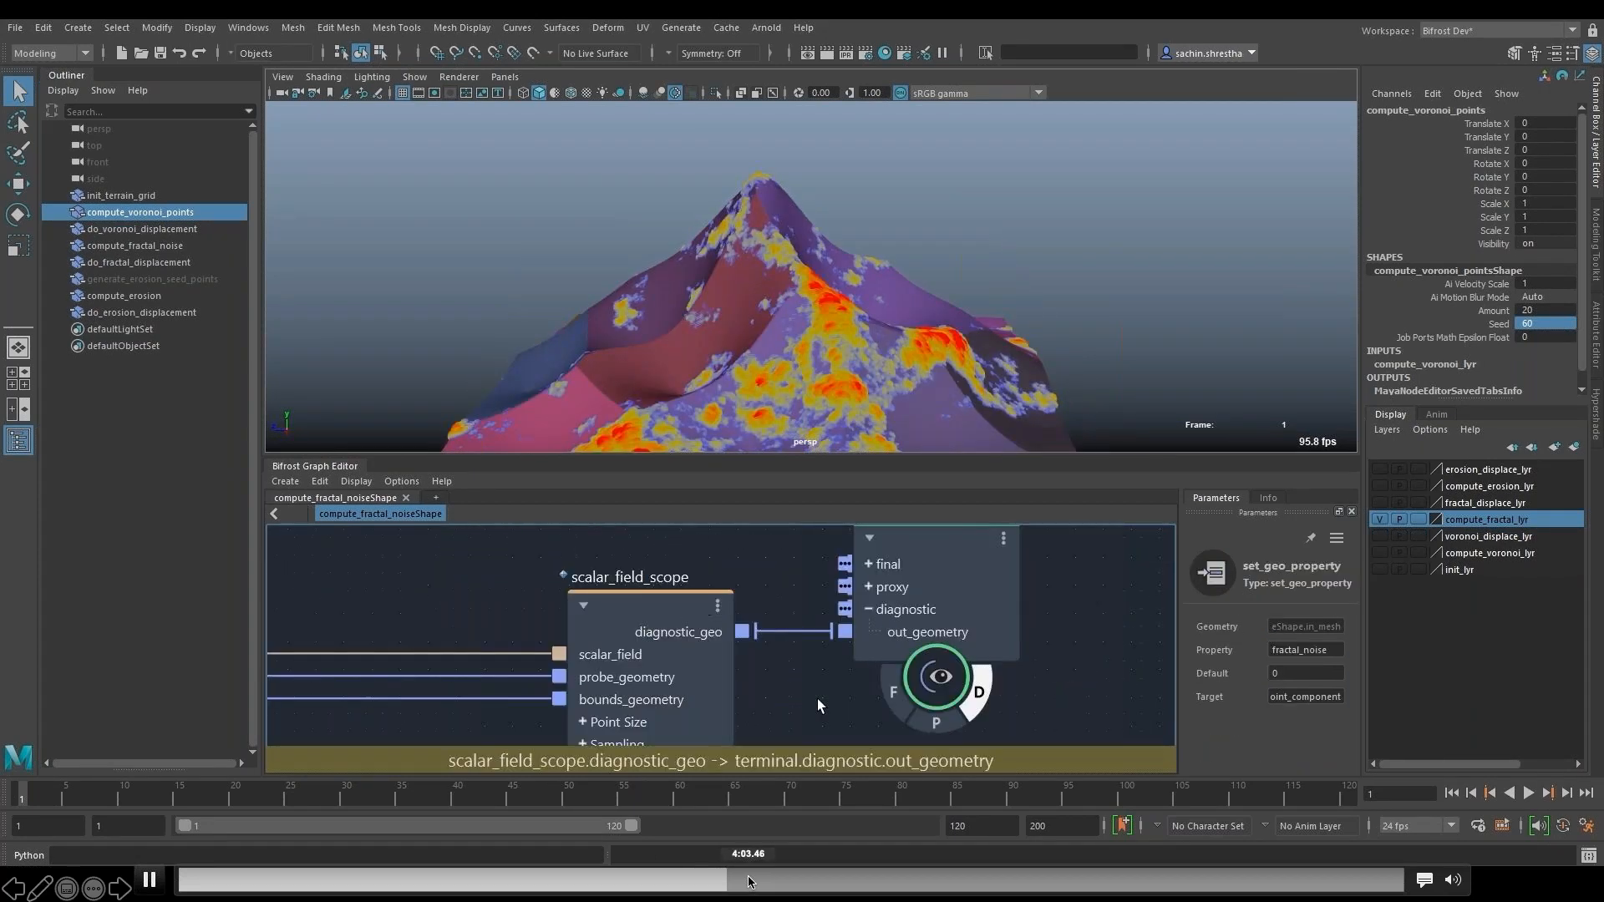
pyautogui.click(749, 881)
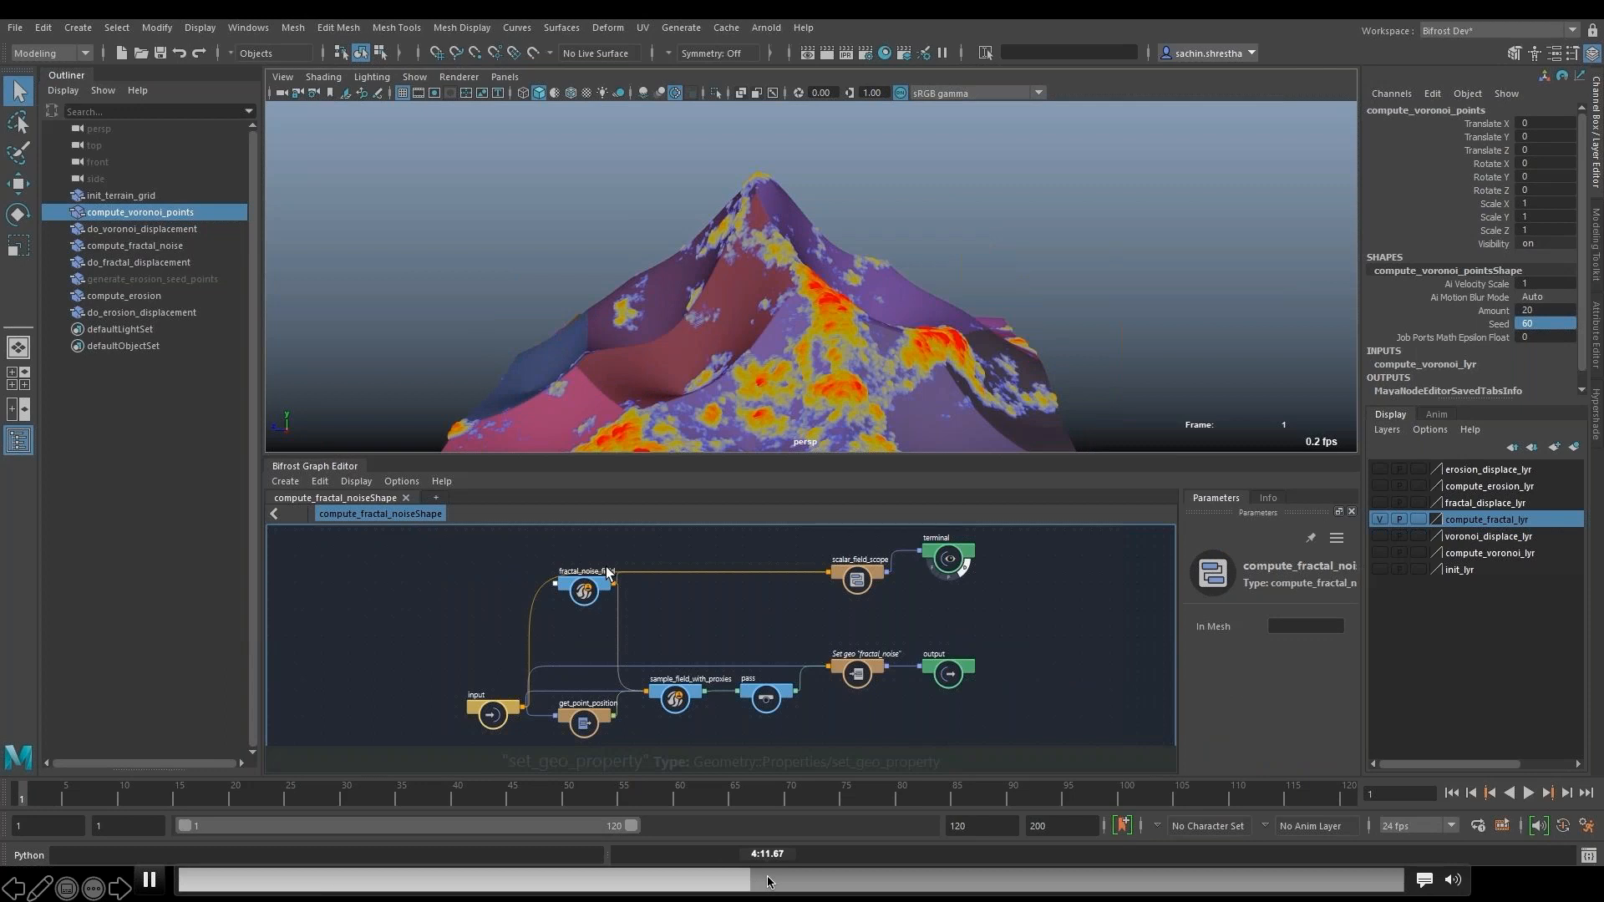
pyautogui.click(746, 876)
pyautogui.click(751, 885)
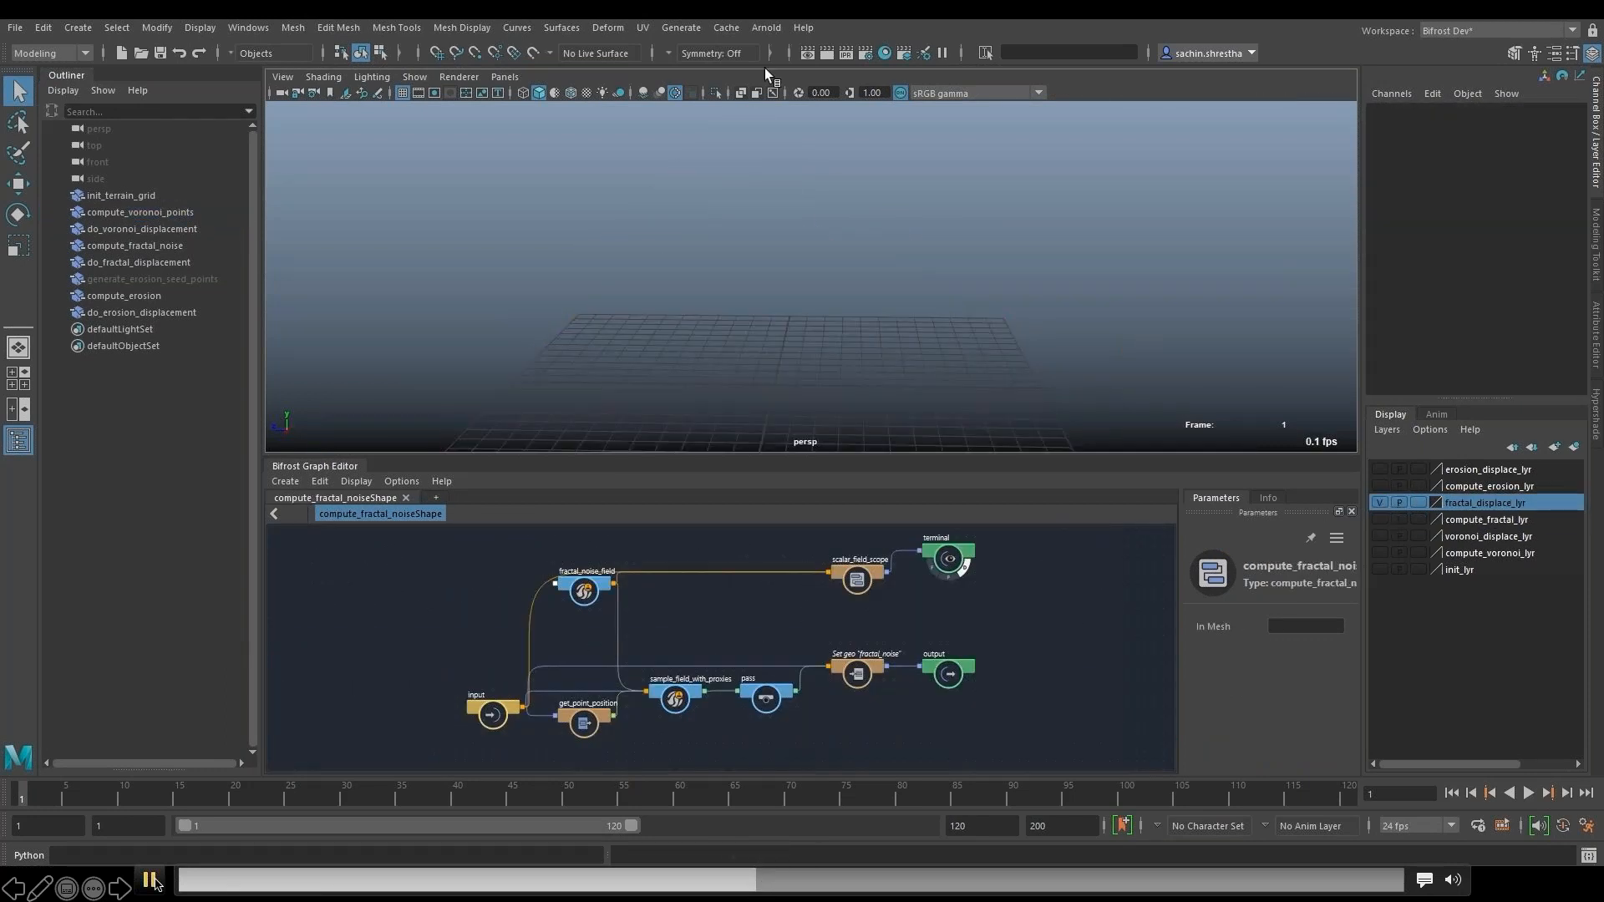
# - Rewind the demo video to about 3:02, jump ahead to 3:37 and 4:10, and pause at the fast_blur_normals node
pyautogui.click(607, 879)
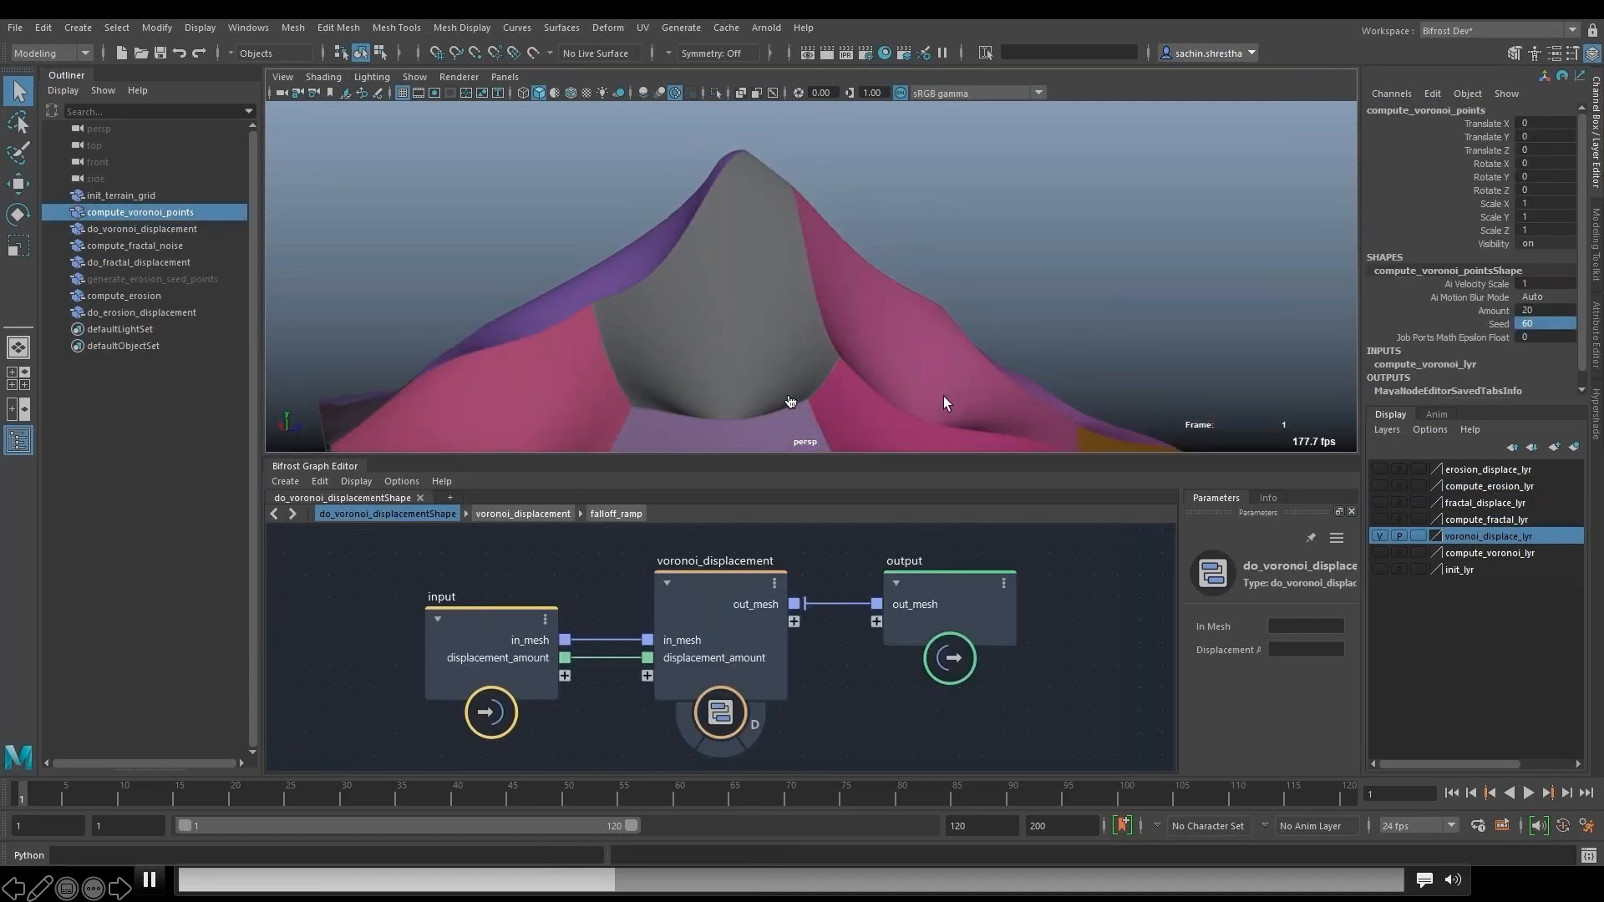
pyautogui.click(687, 878)
pyautogui.click(726, 879)
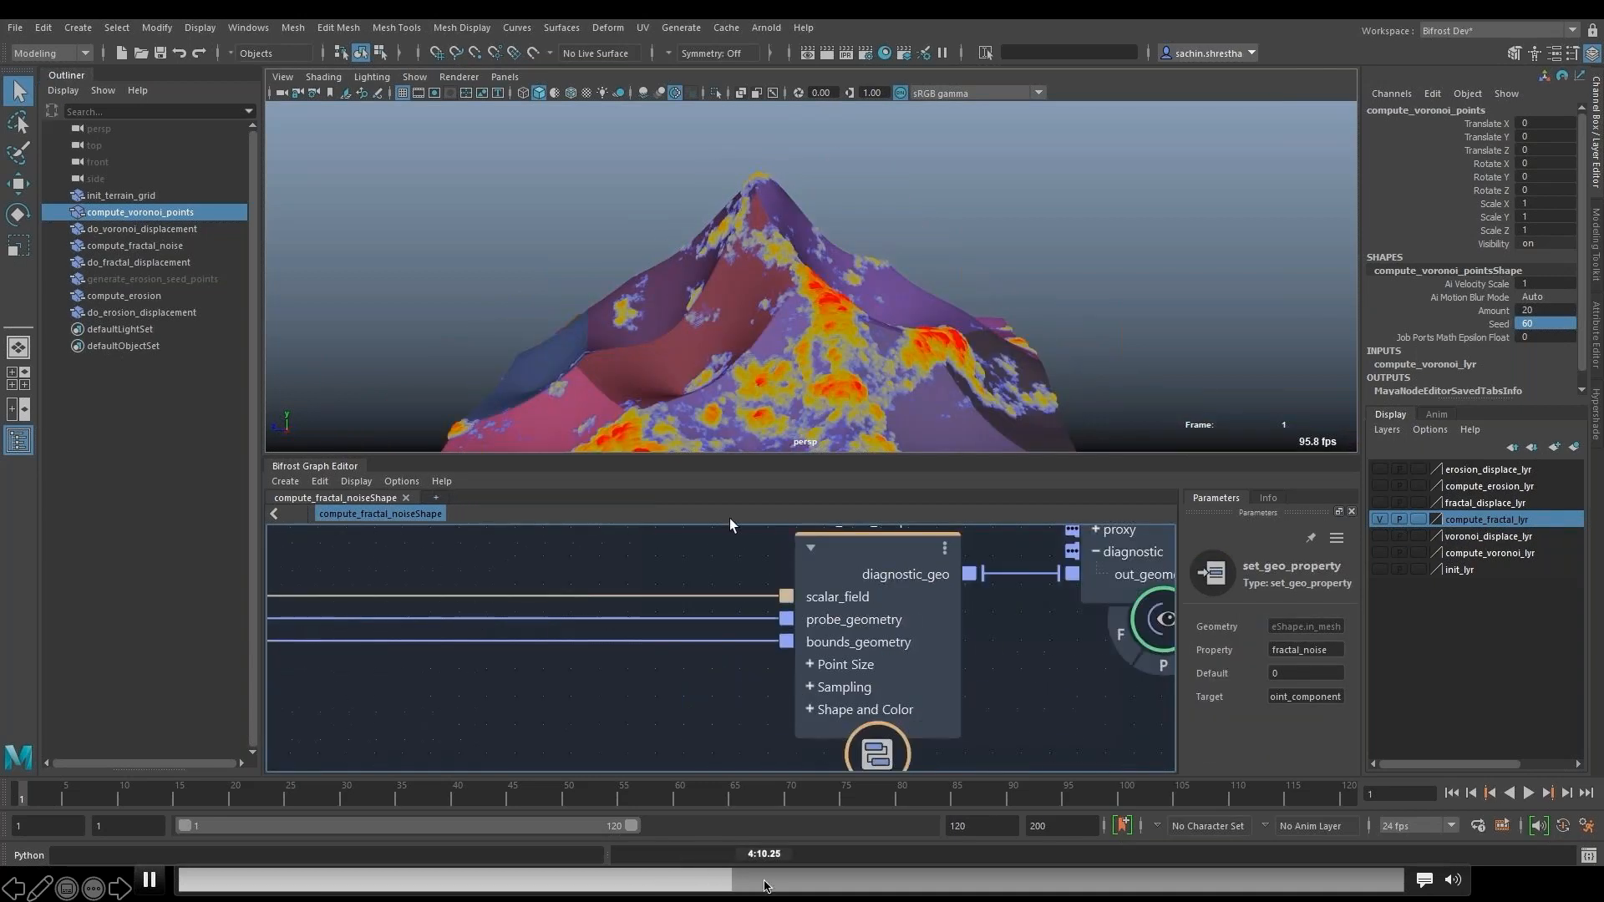
pyautogui.click(765, 878)
pyautogui.click(836, 326)
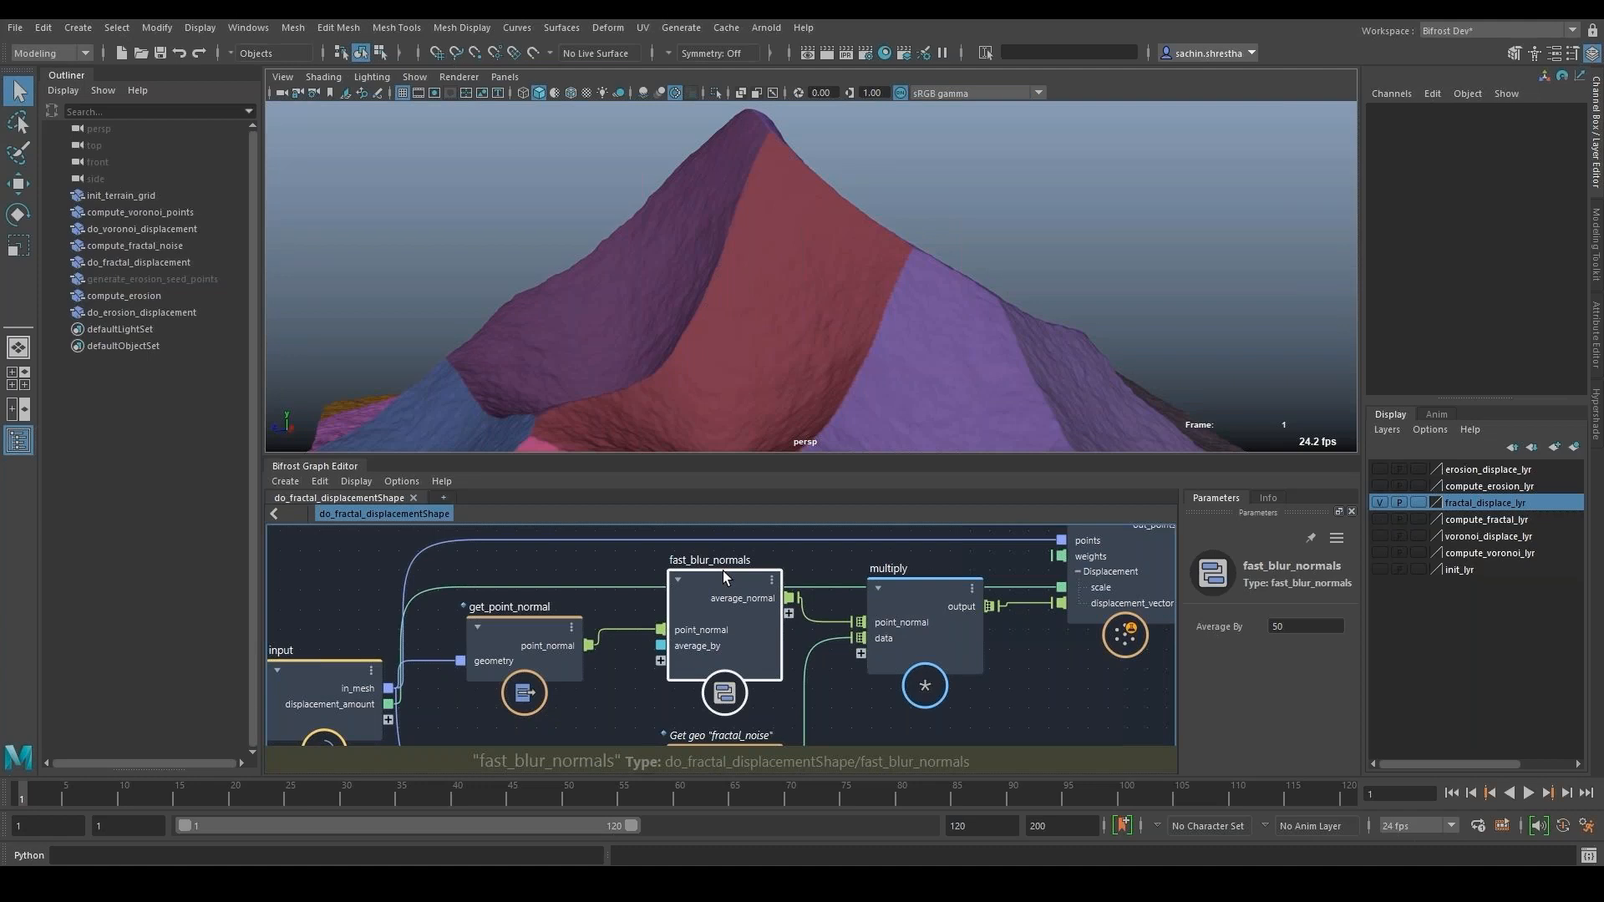
# - Play the demo video through the fast_blur_normals section, pausing to examine the terrain with Average By at 0
pyautogui.moveTo(156, 878)
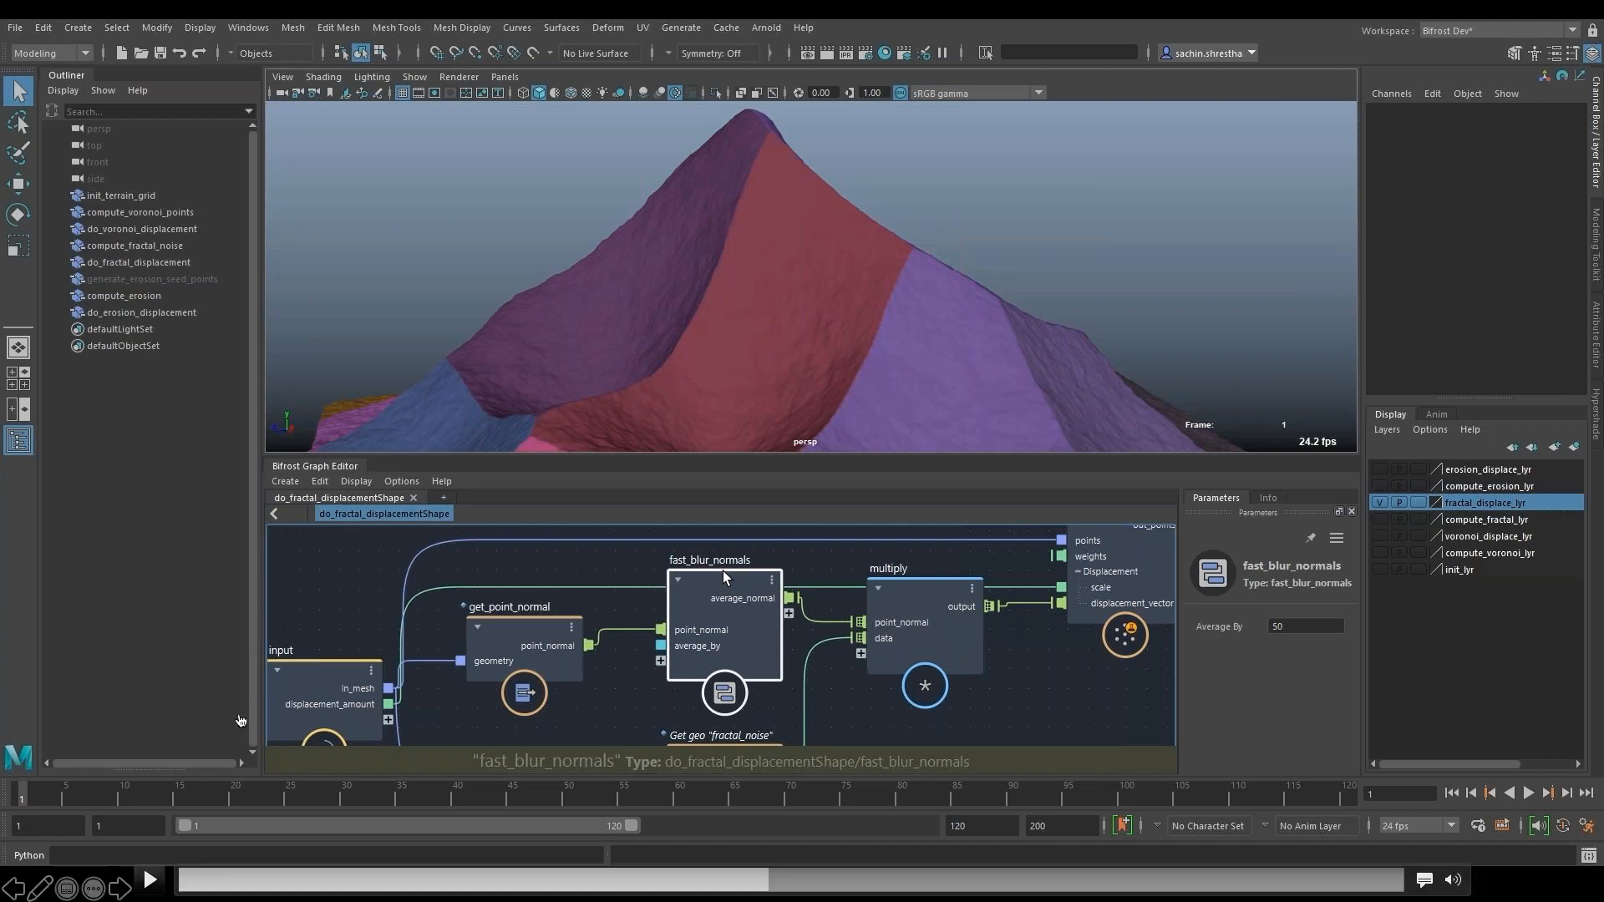
pyautogui.click(151, 881)
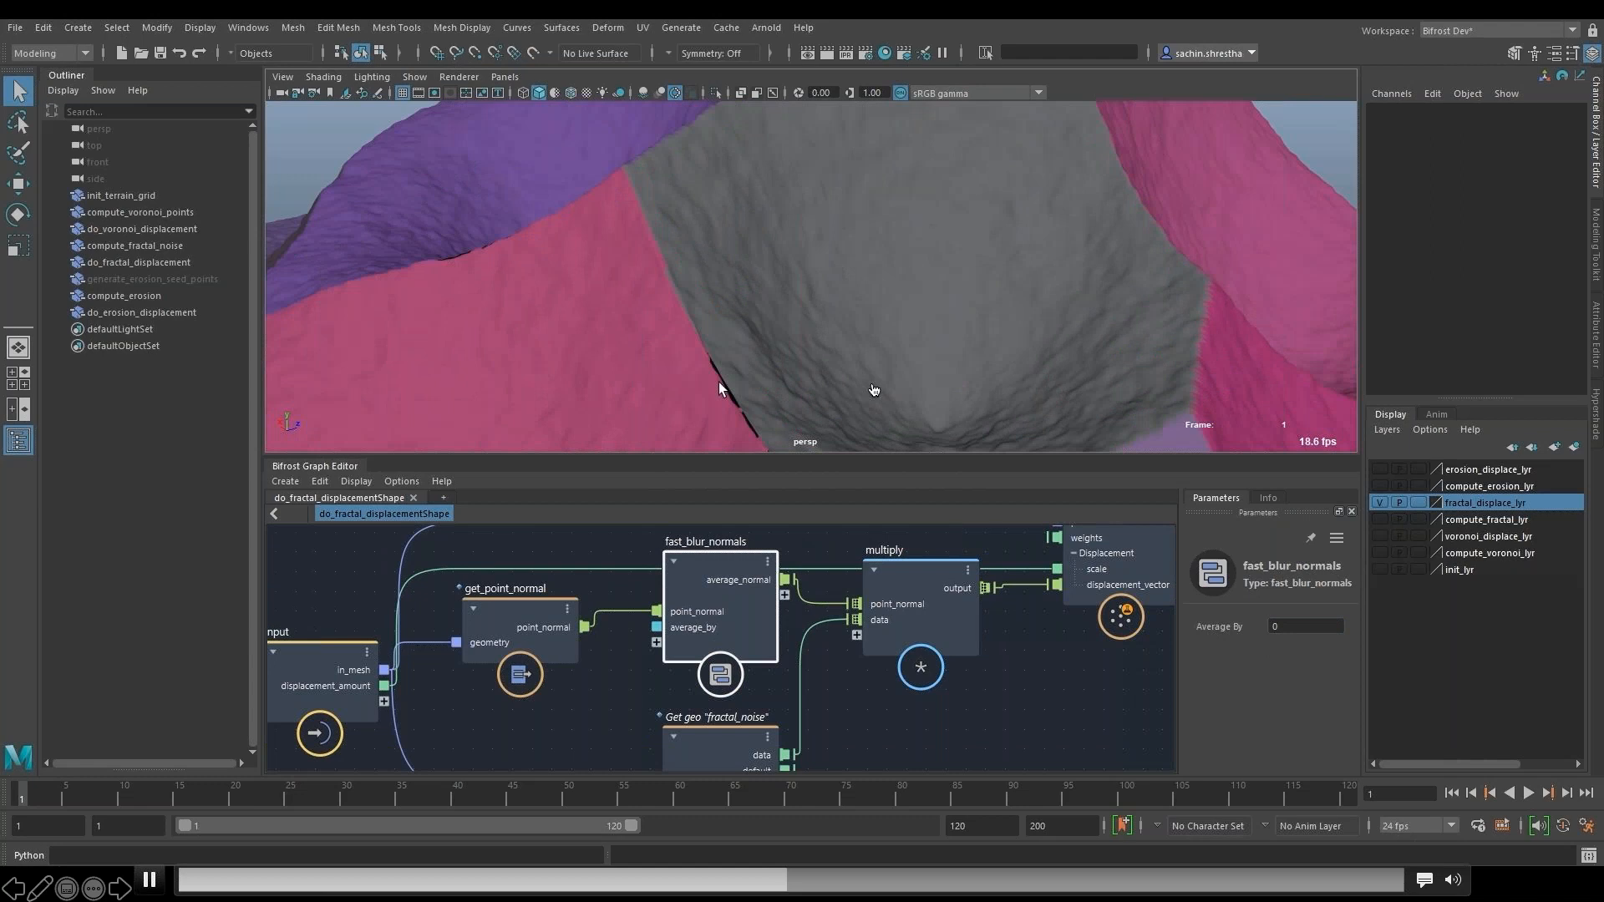
pyautogui.press('space')
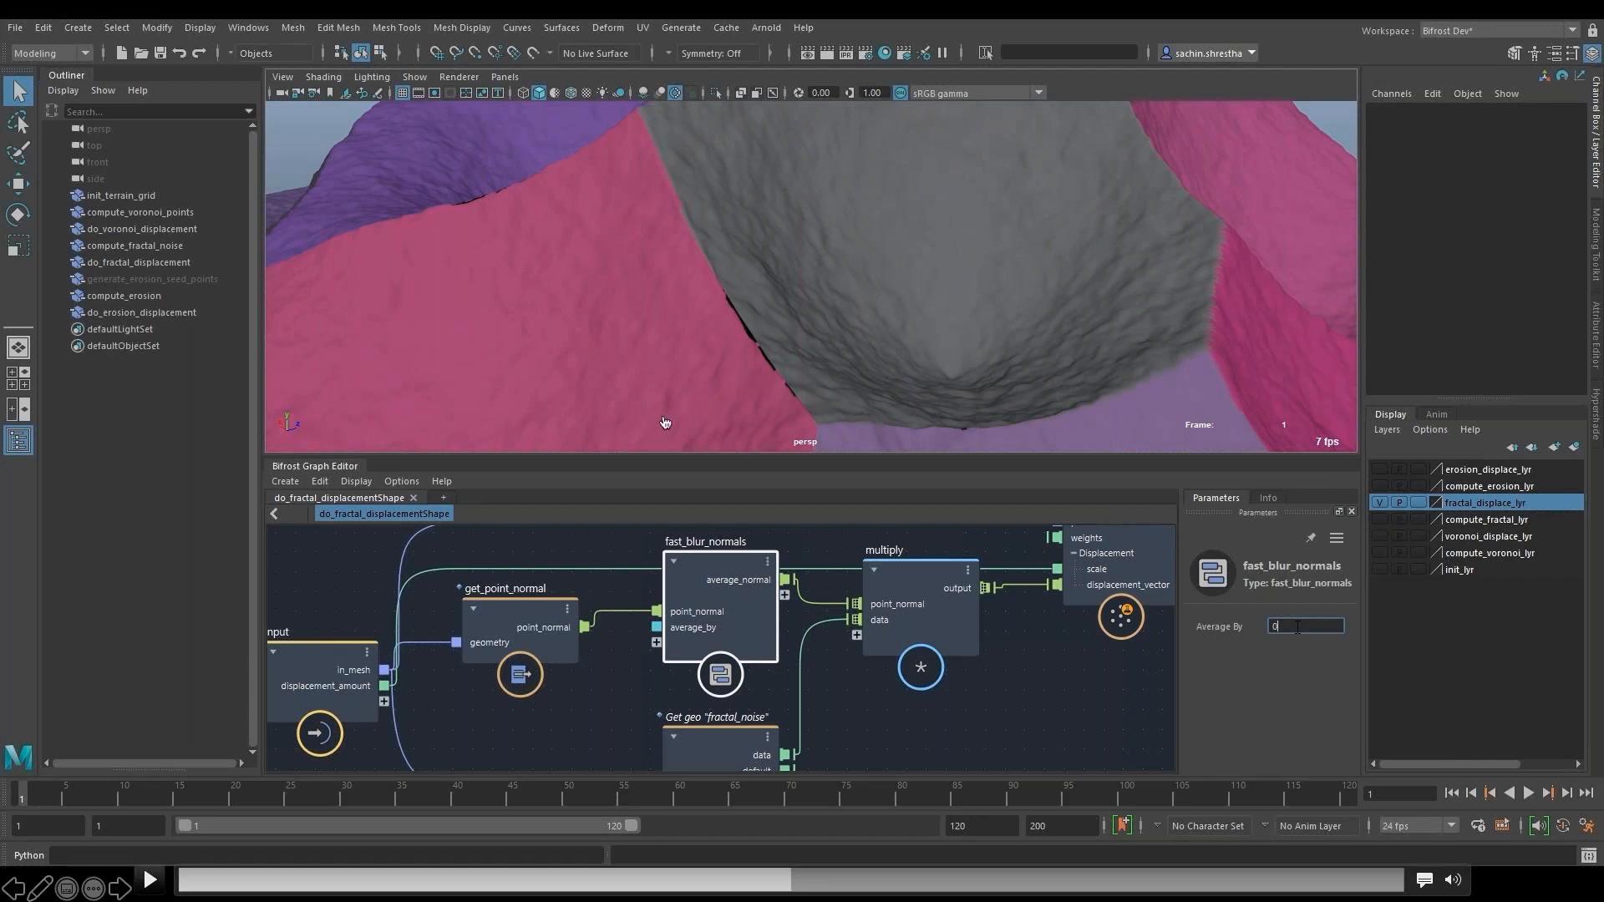
pyautogui.click(151, 880)
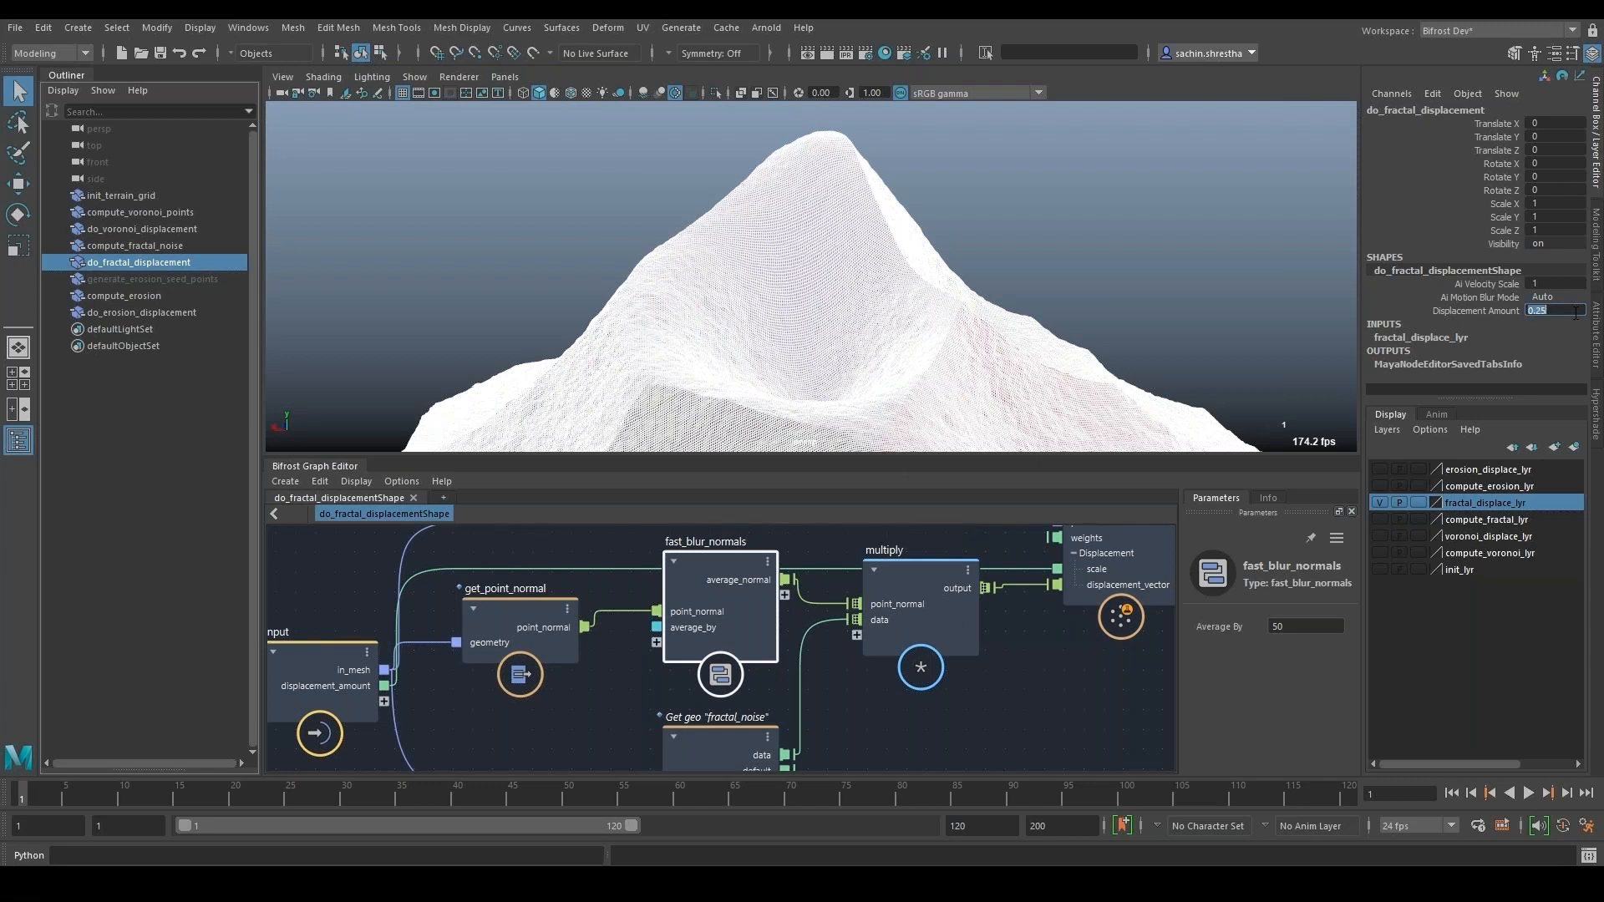
# - Open the compute_erosionShape graph and bring its process_seed_points node and the mountain's seed points into close view
pyautogui.moveTo(897, 616)
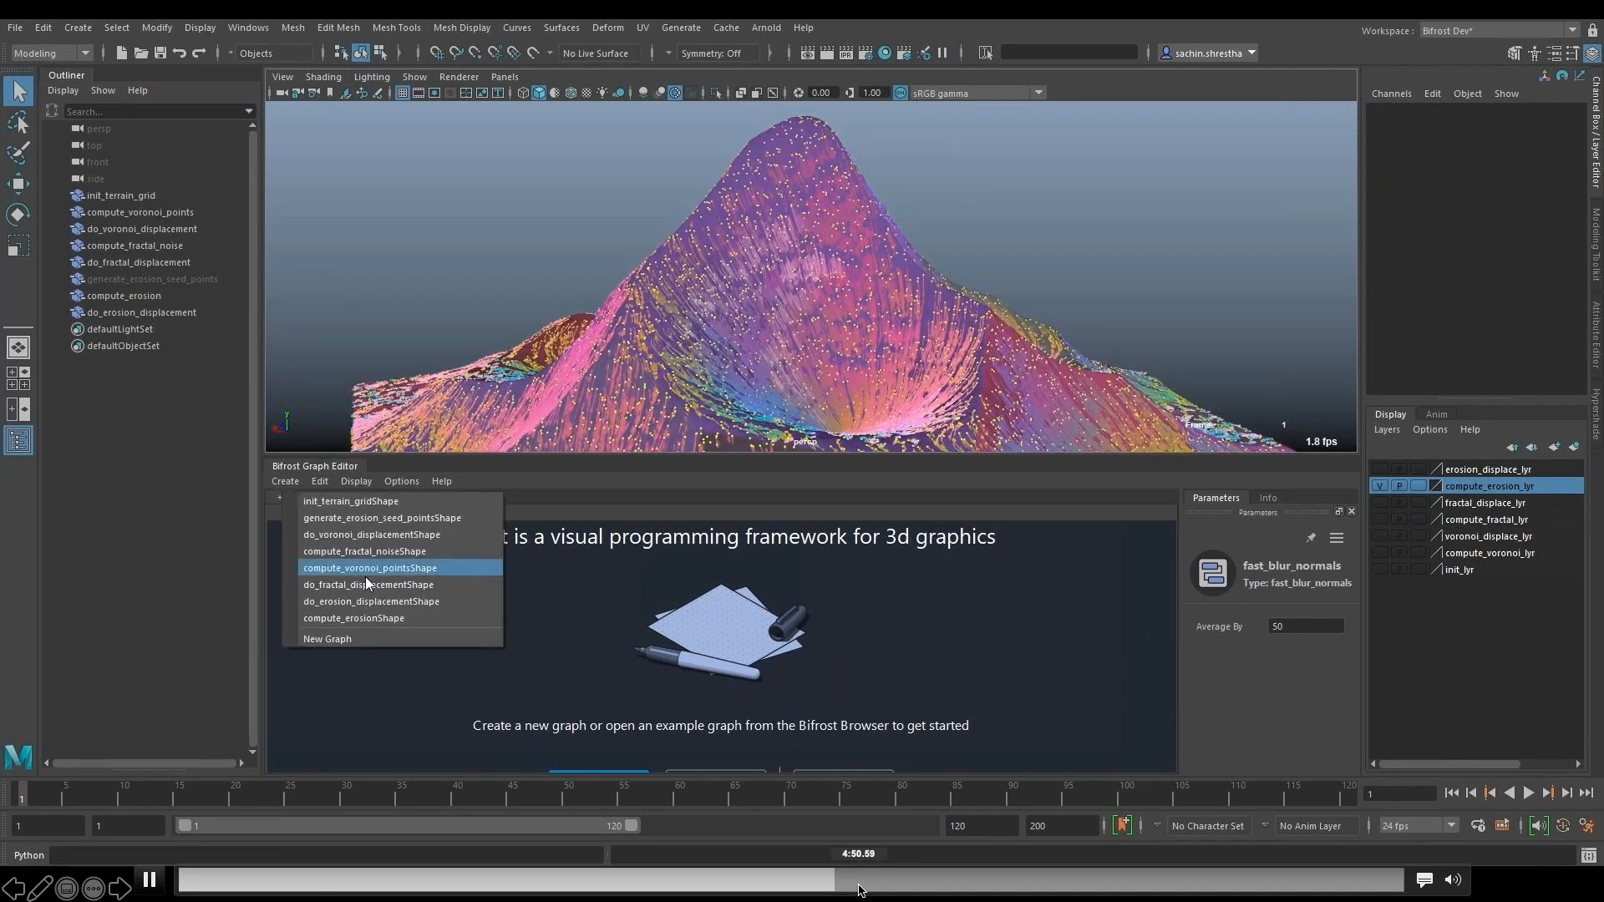
pyautogui.click(359, 618)
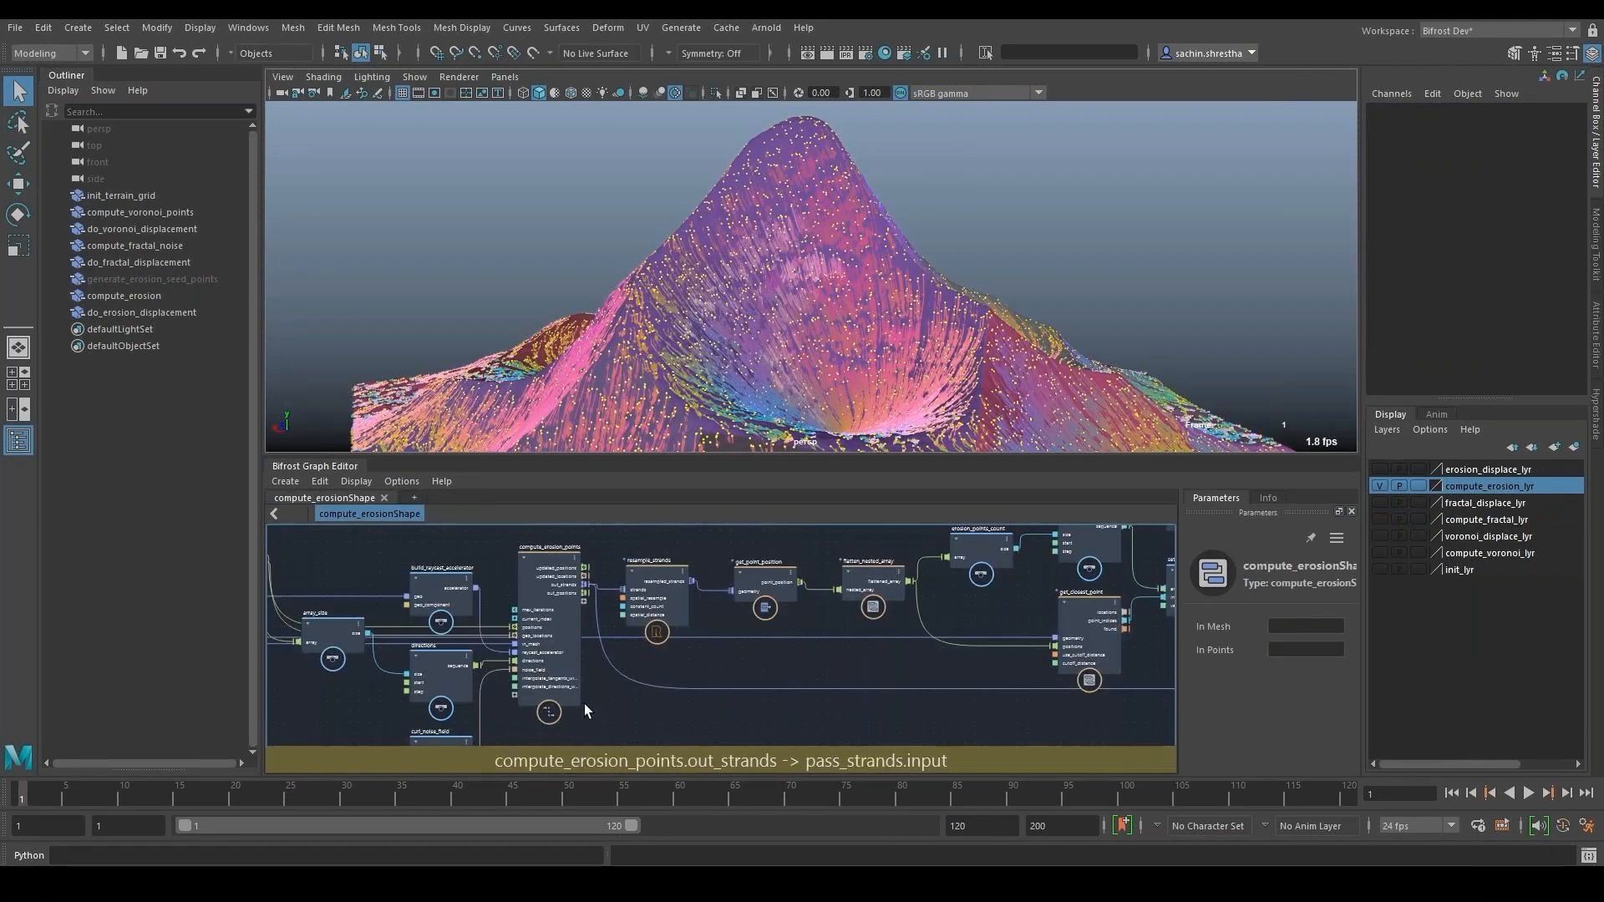
pyautogui.keyDown('alt'); pyautogui.moveTo(584, 703); pyautogui.dragTo(755, 650, button='middle'); pyautogui.keyUp('alt')
pyautogui.scroll(4, 777, 635)
pyautogui.keyDown('alt'); pyautogui.moveTo(749, 272); pyautogui.dragTo(750, 298); pyautogui.keyUp('alt')
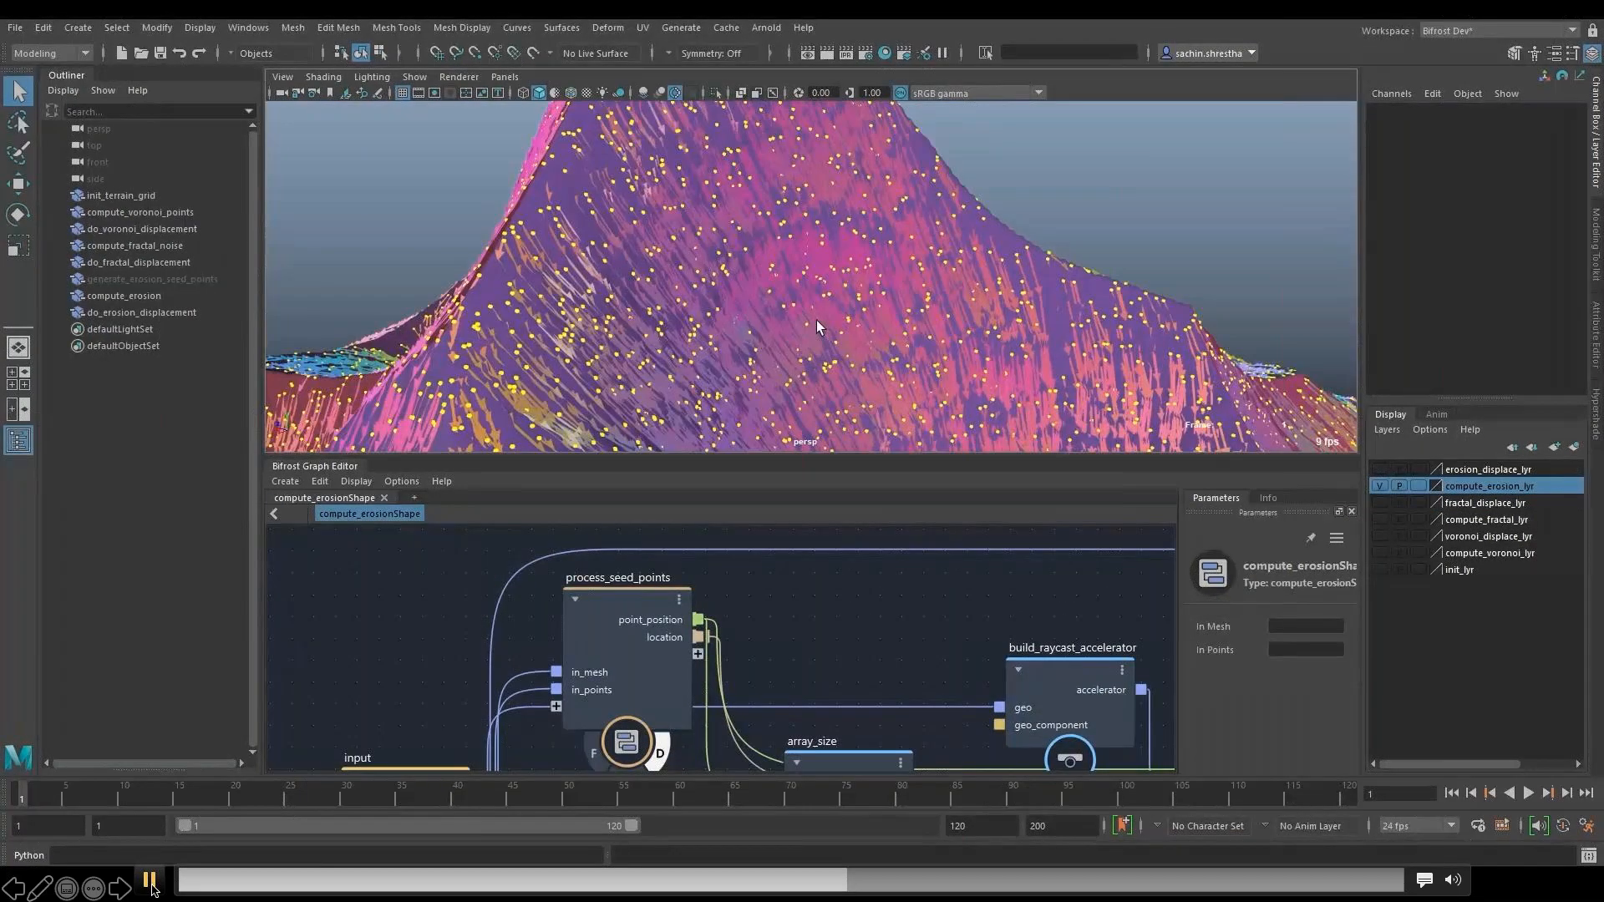
# - Pause and resume the demo video to examine the process_seed_points node and the erosion strands flowing over the mountain
pyautogui.click(150, 881)
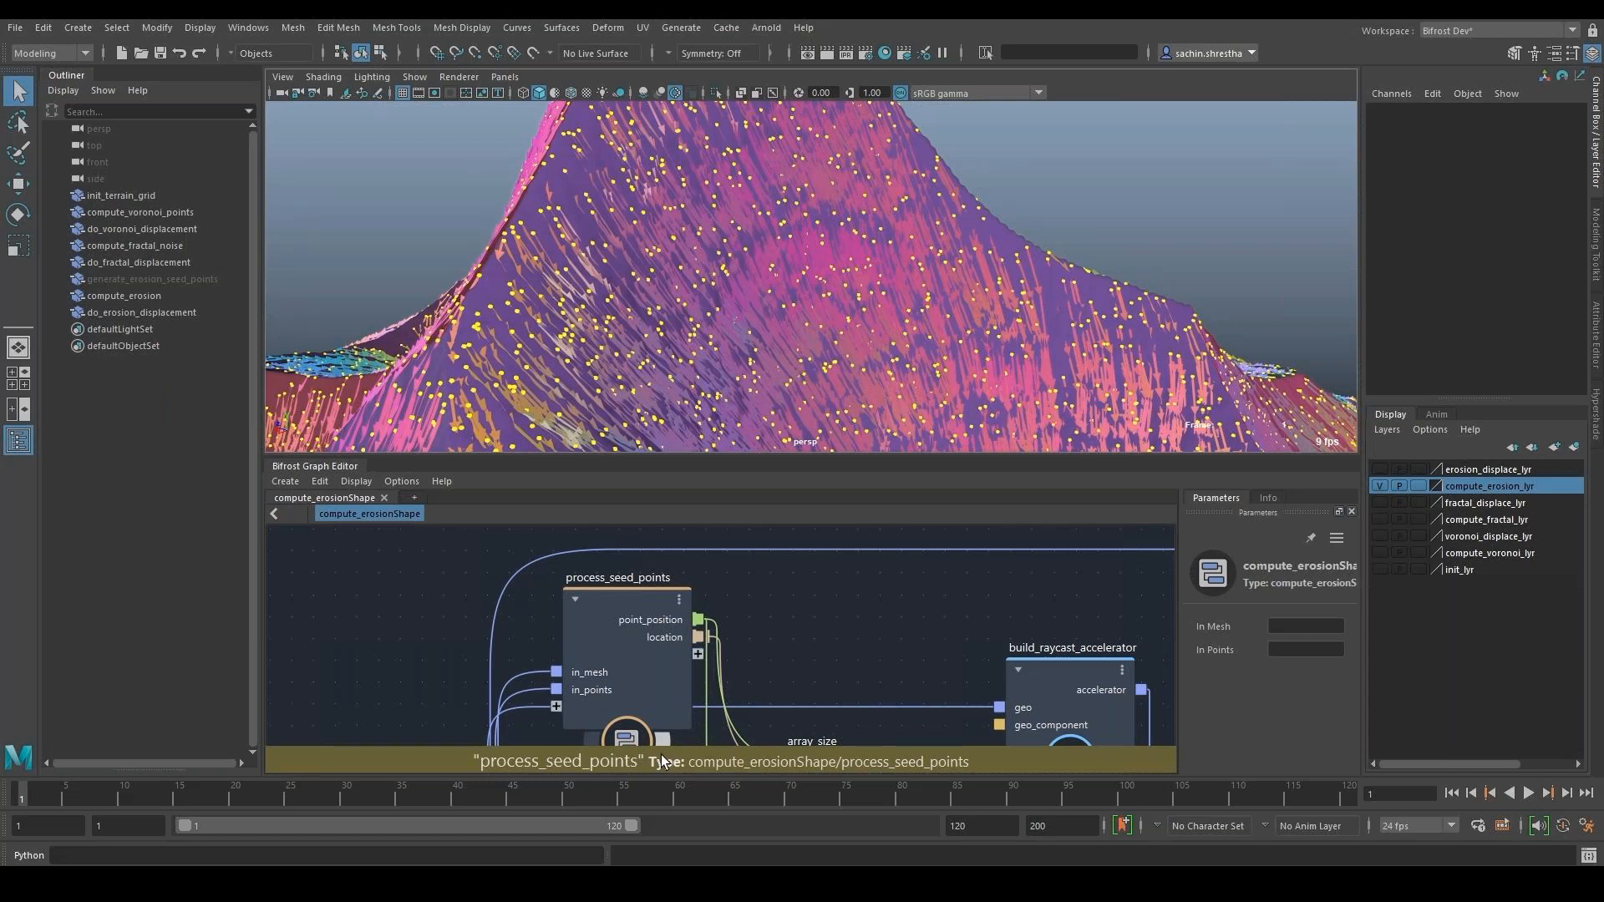
pyautogui.click(150, 883)
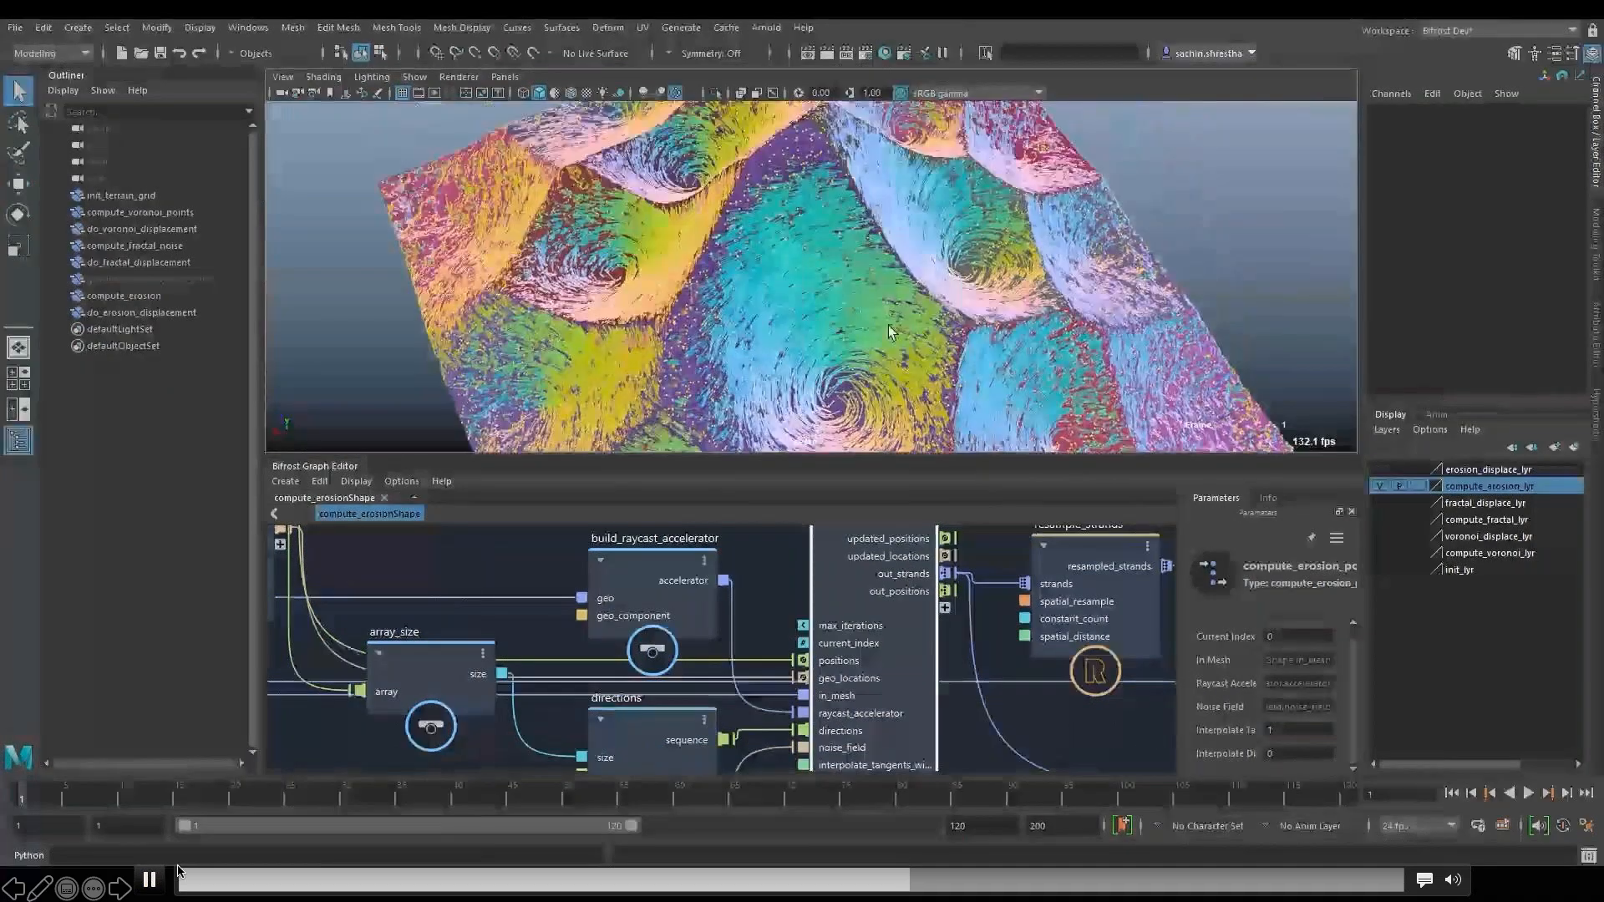
pyautogui.click(847, 390)
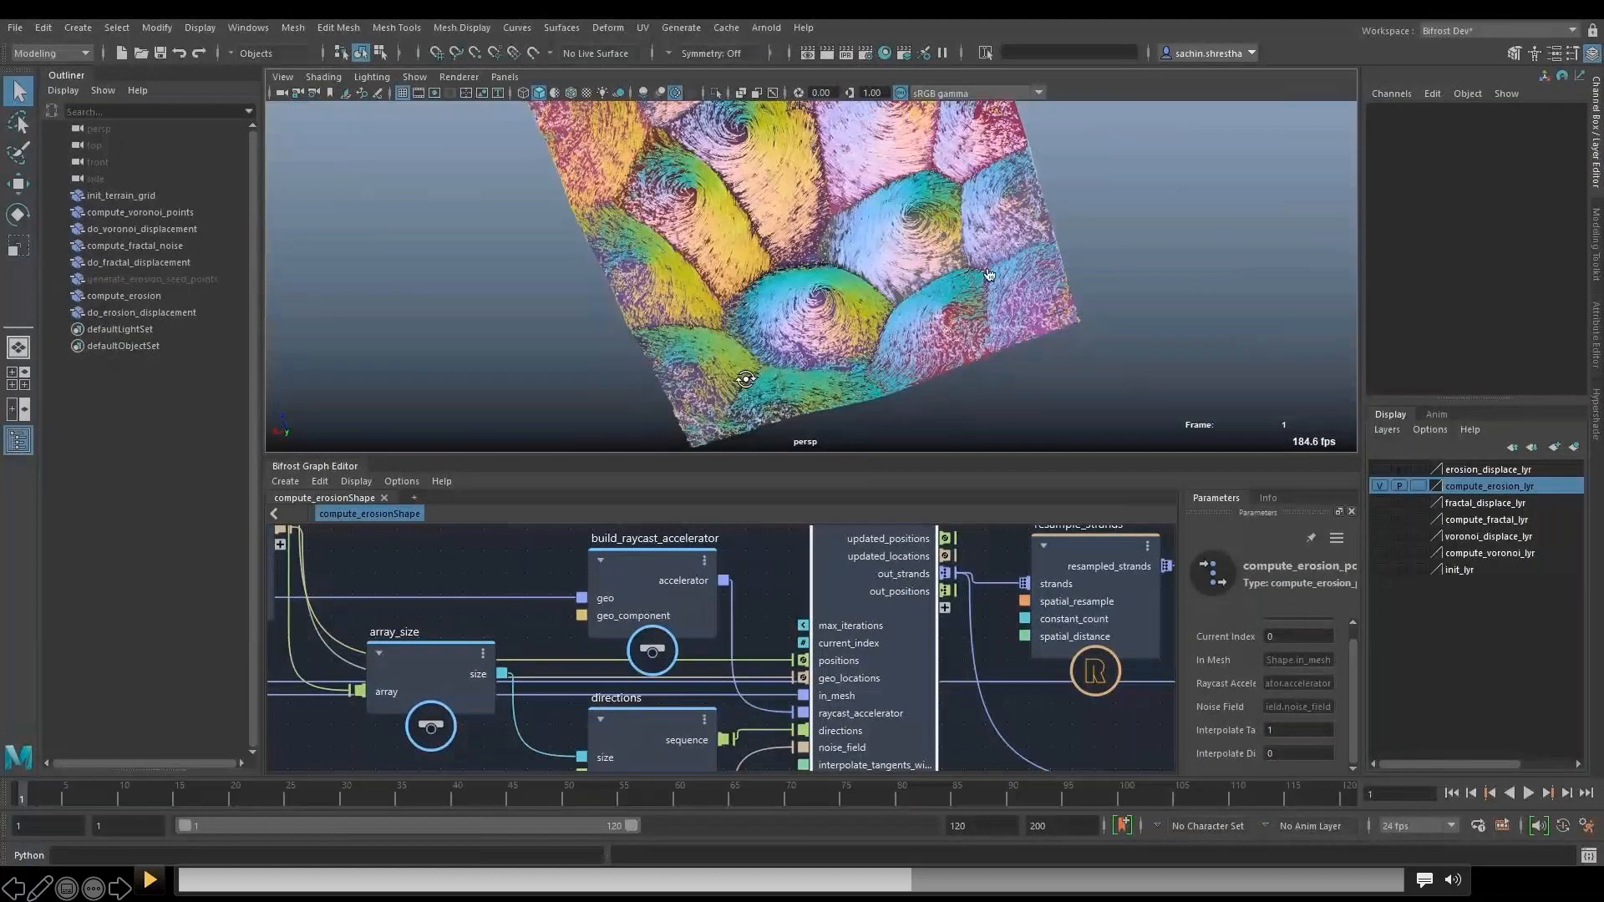
pyautogui.click(151, 880)
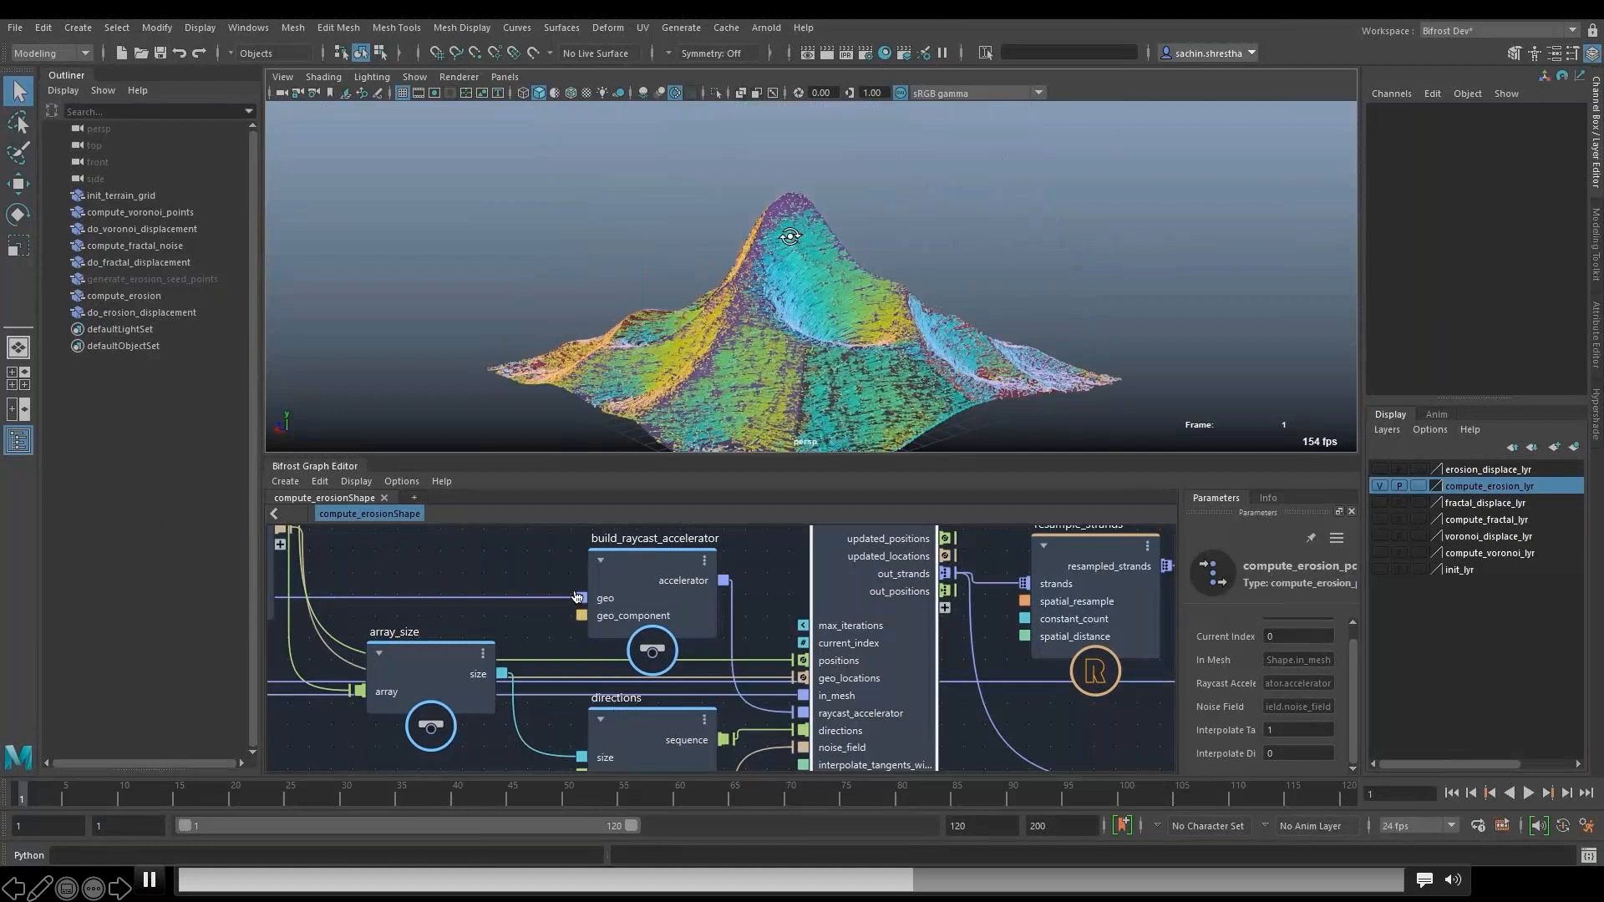
pyautogui.click(151, 880)
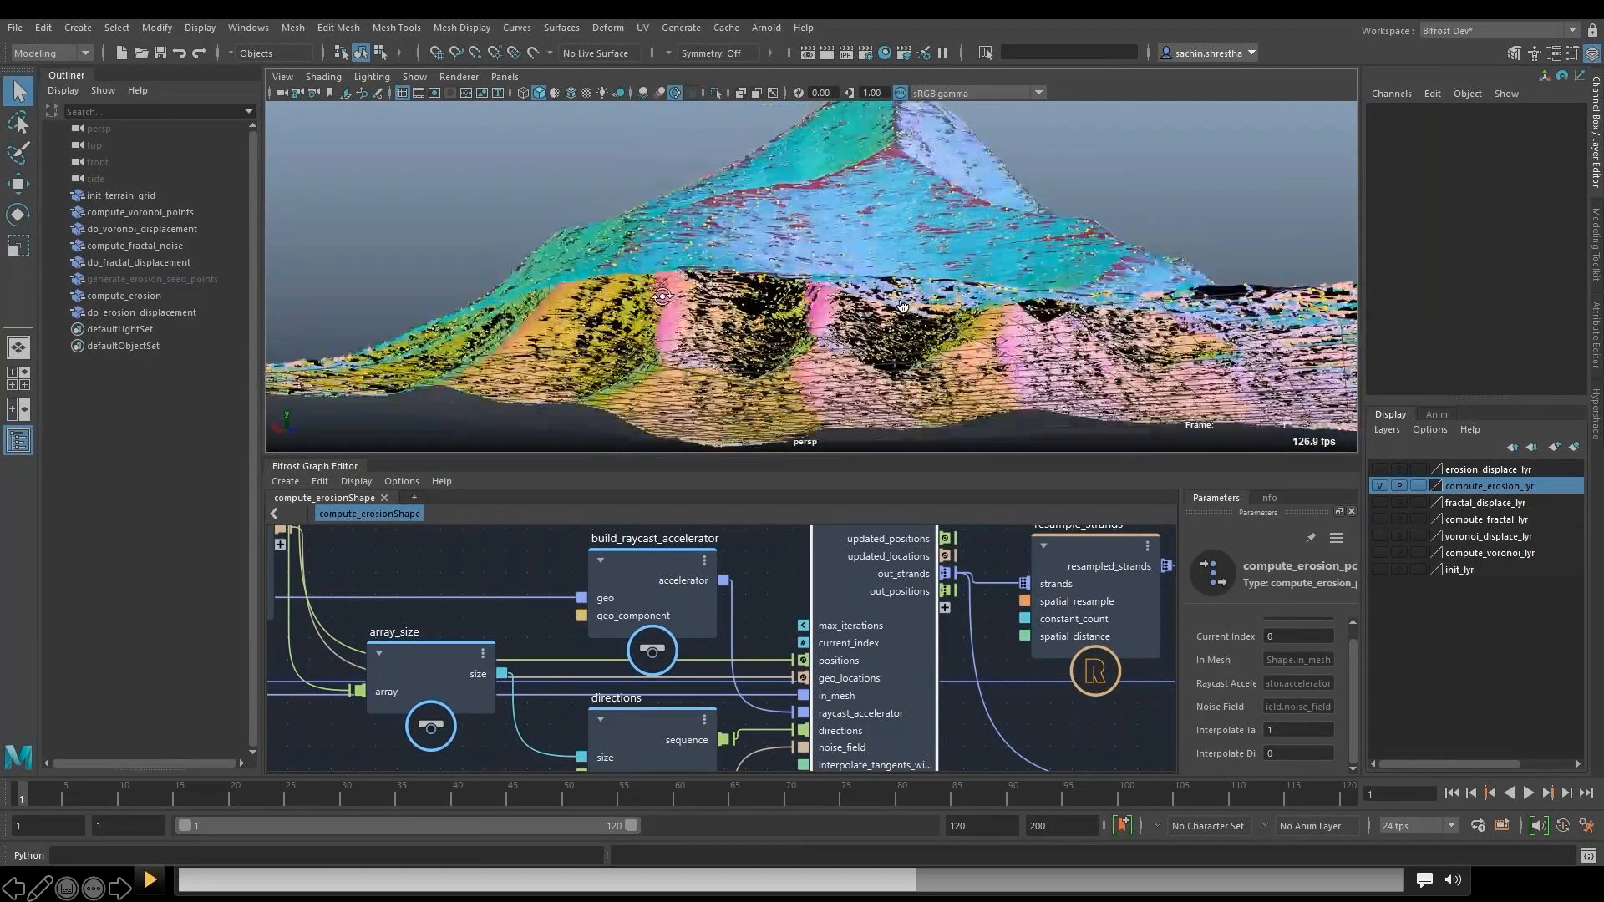
pyautogui.click(151, 882)
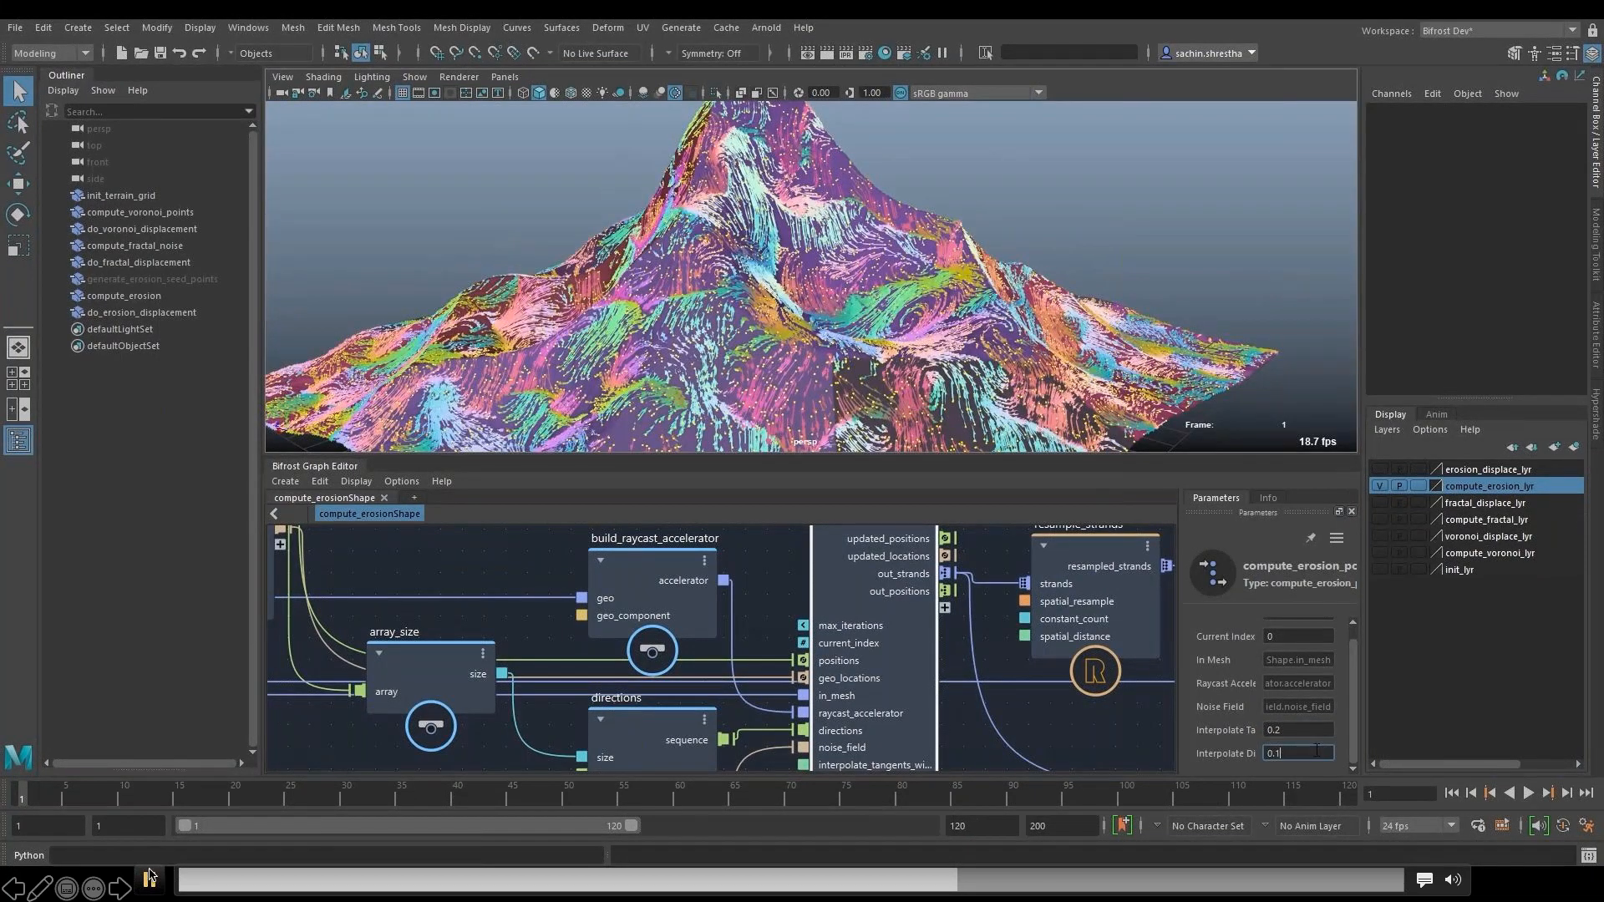
# - Move the demo video back and forth between 5:29 and 5:35 to compare the strands at different direction interpolation values
pyautogui.click(679, 501)
pyautogui.click(147, 881)
pyautogui.click(148, 881)
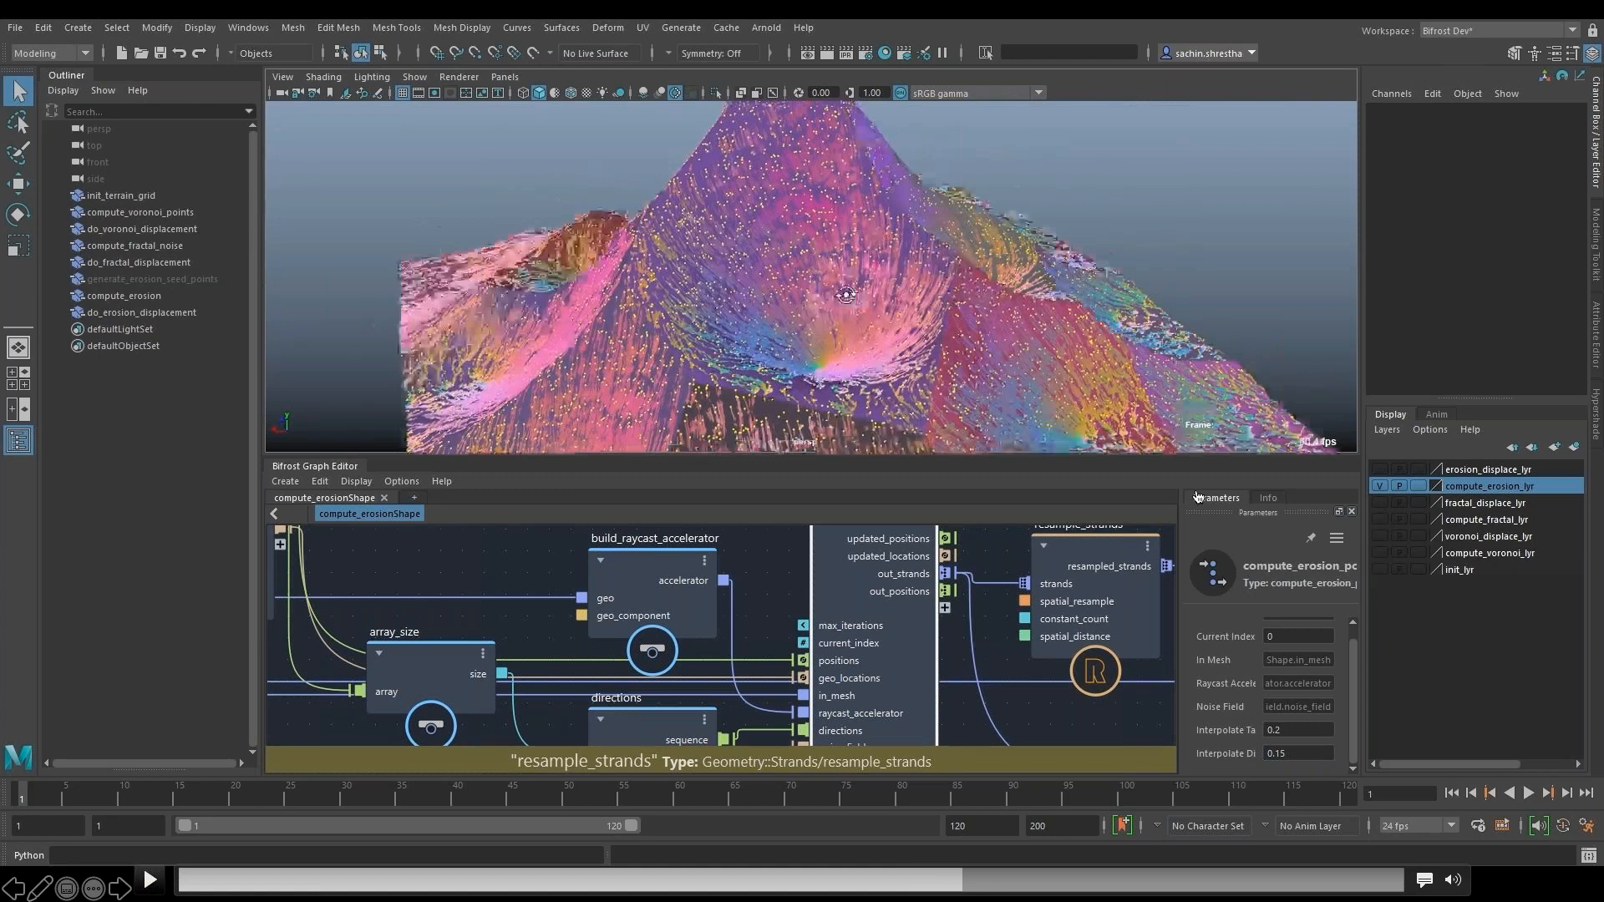
pyautogui.click(950, 884)
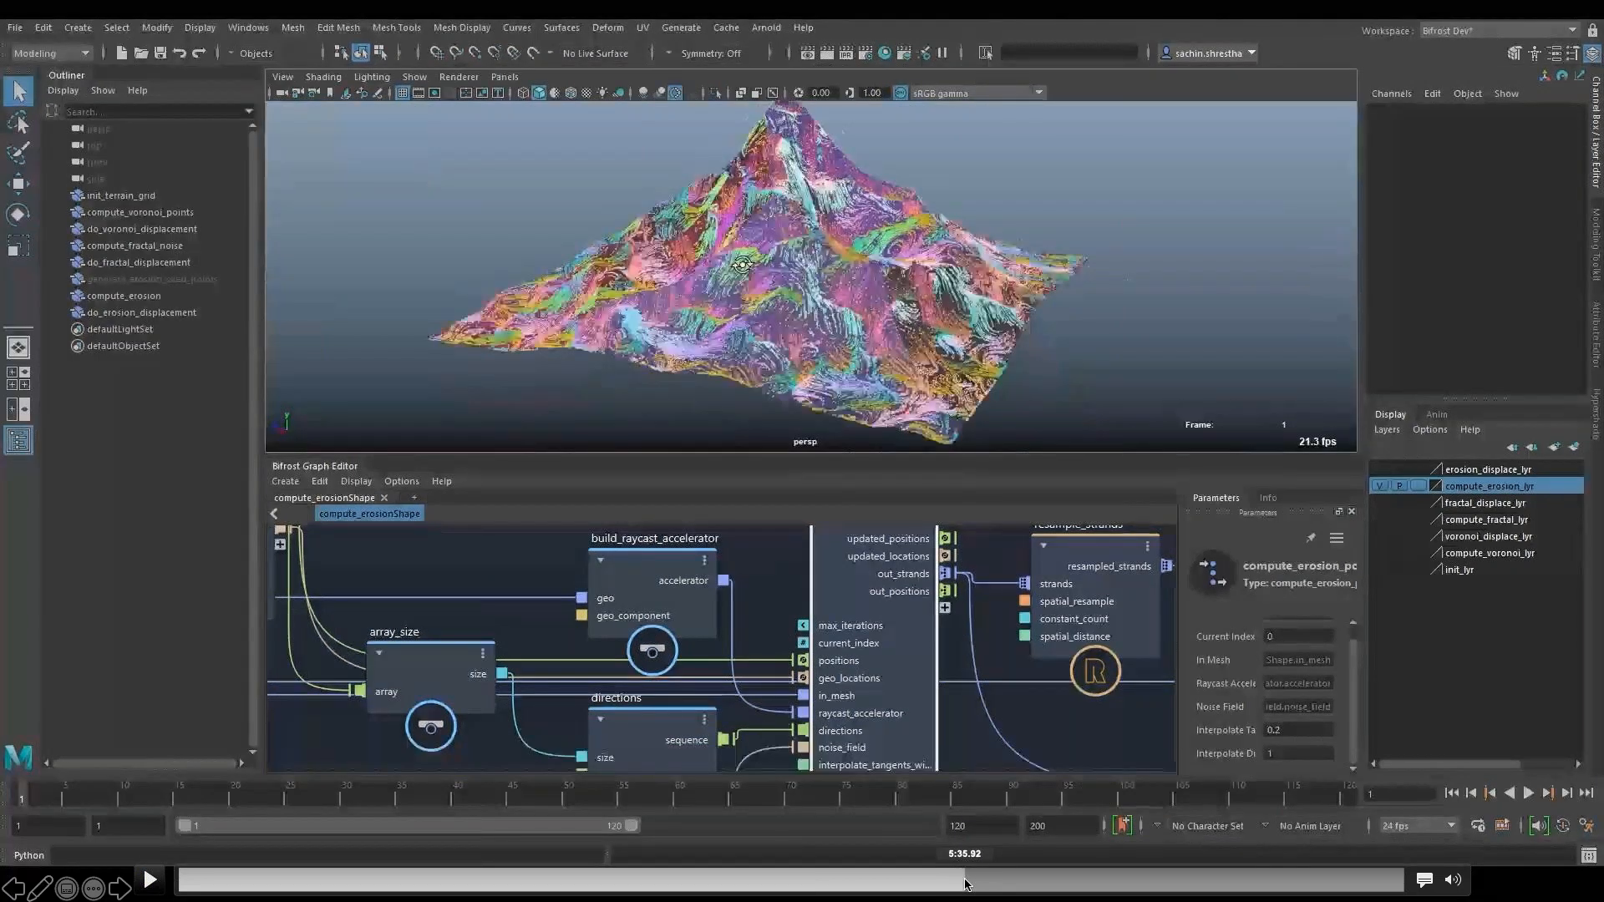
pyautogui.click(965, 884)
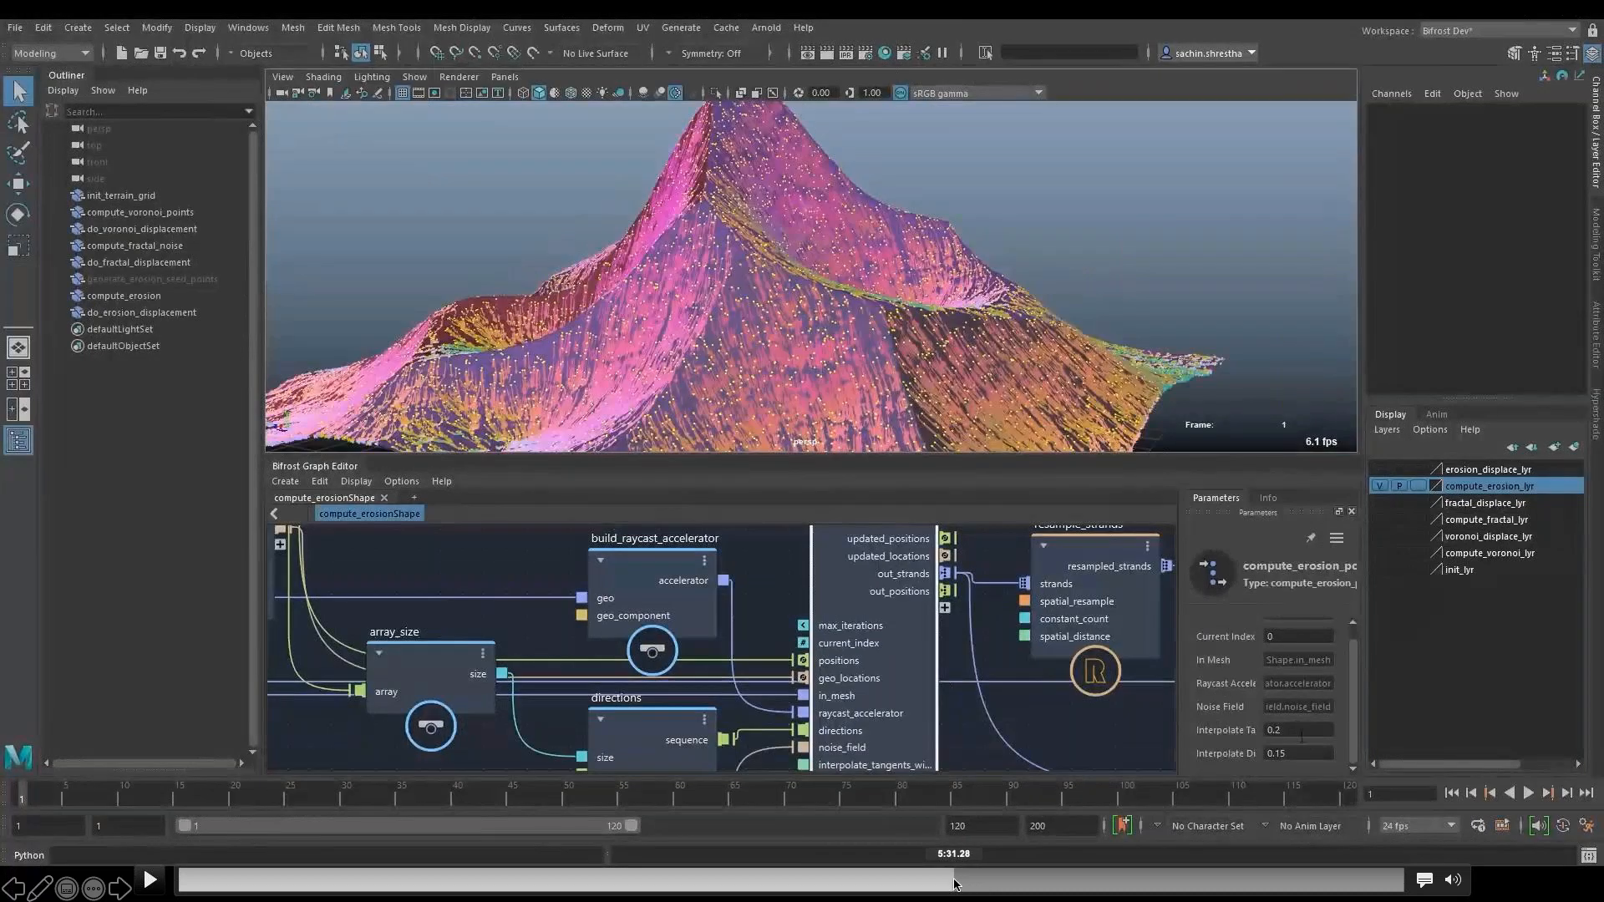
pyautogui.click(955, 884)
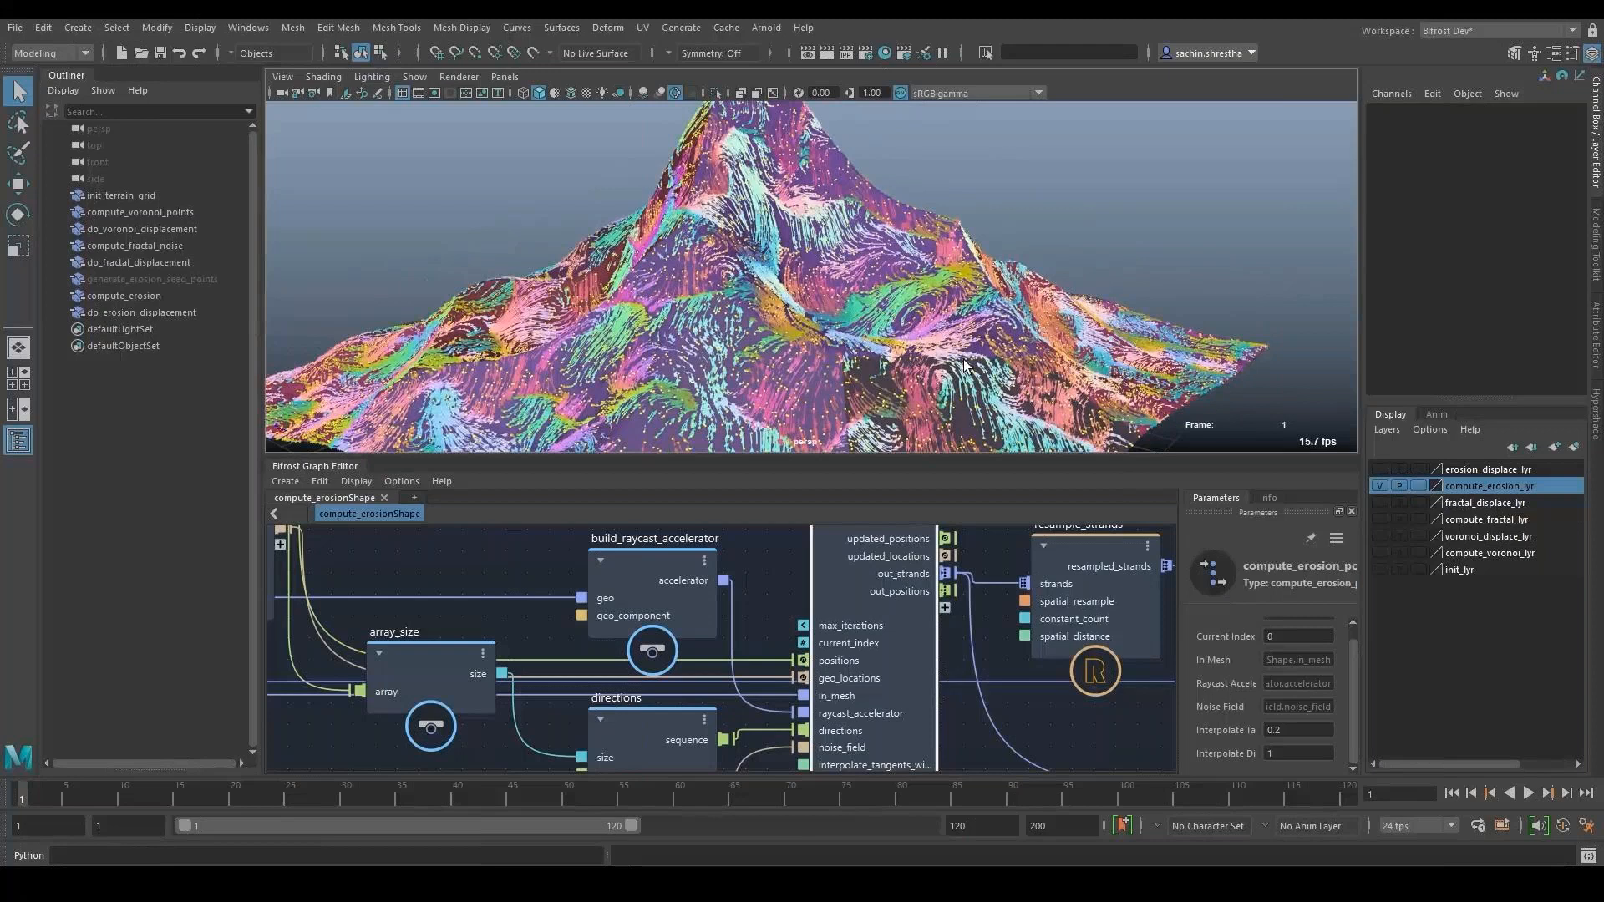
# - Play and pause the demo video to examine the compute_erosion_points node and the strands tracing over the mountain
pyautogui.moveTo(1038, 497)
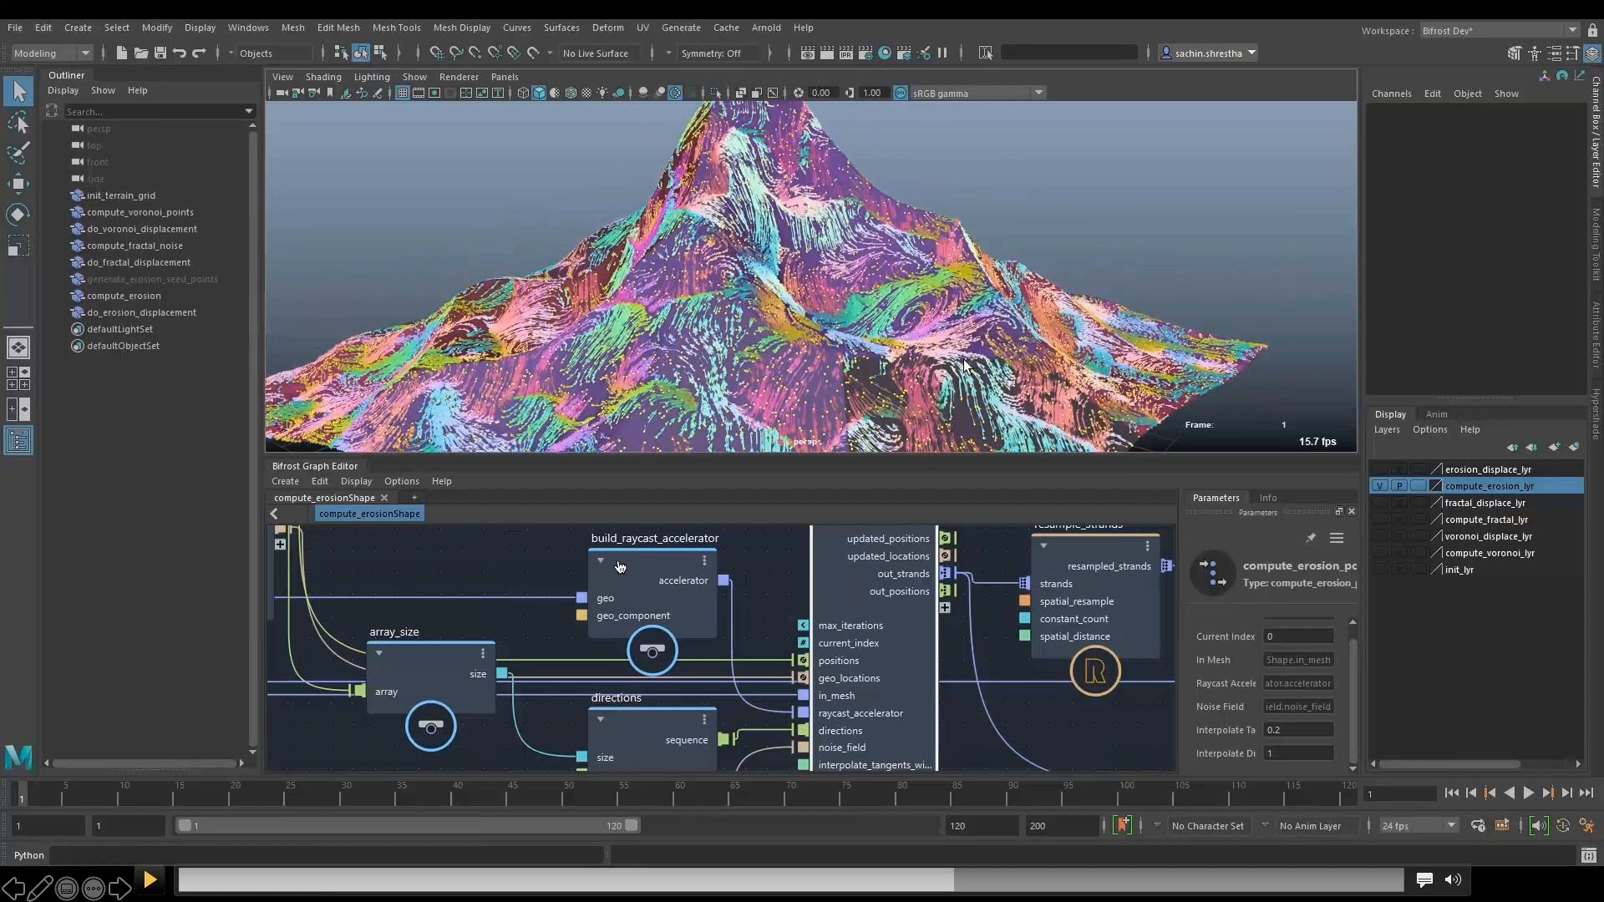
pyautogui.click(418, 668)
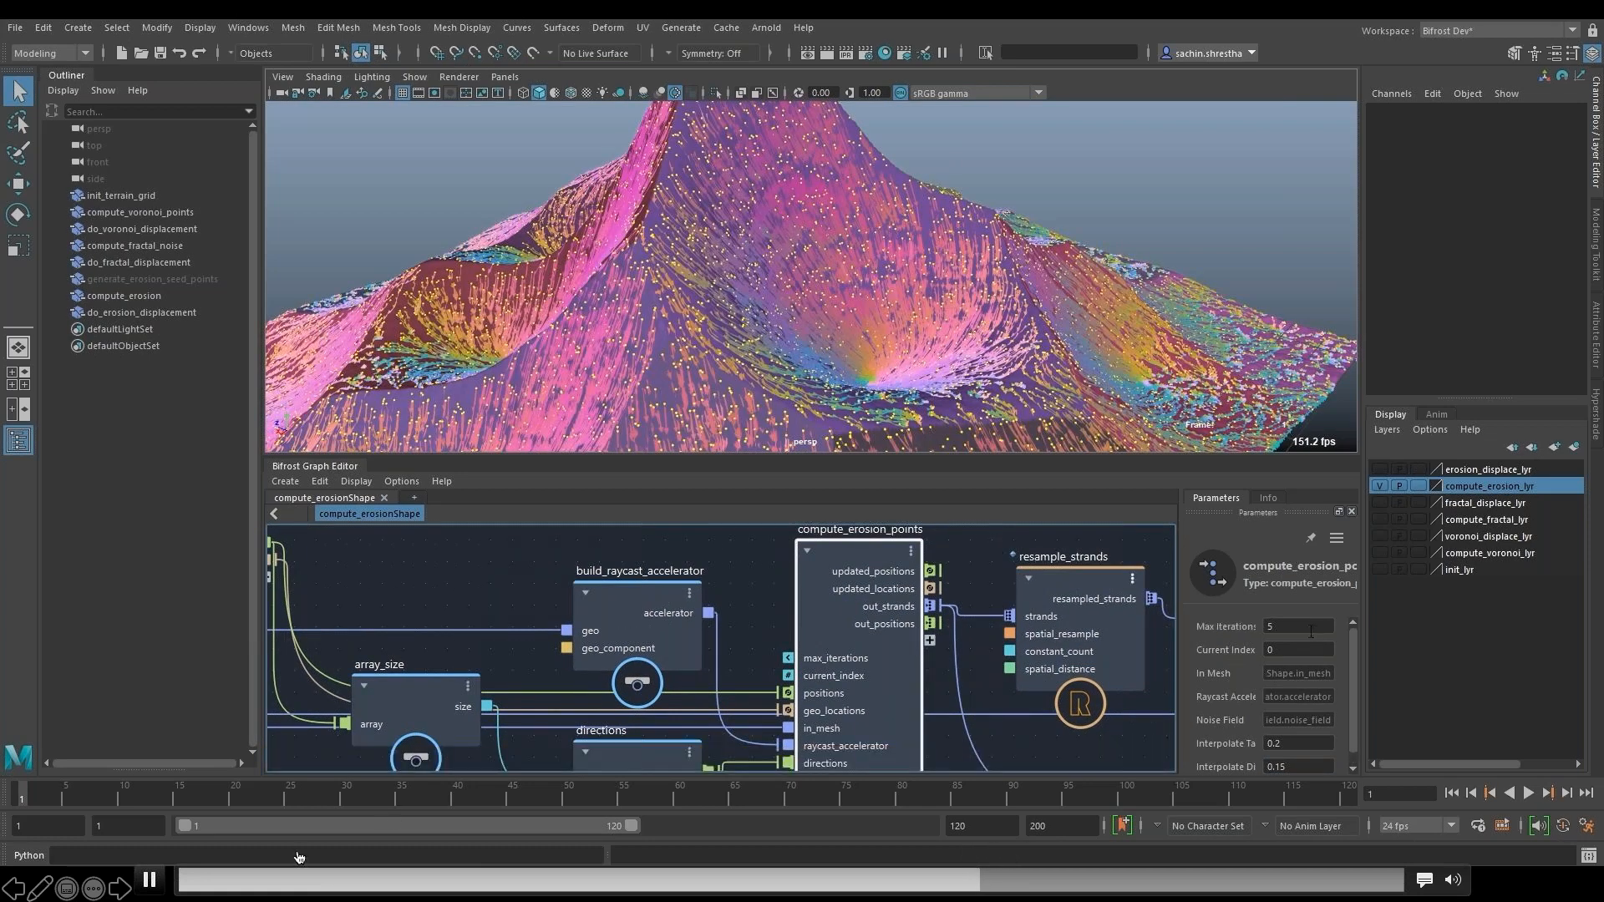
pyautogui.click(149, 881)
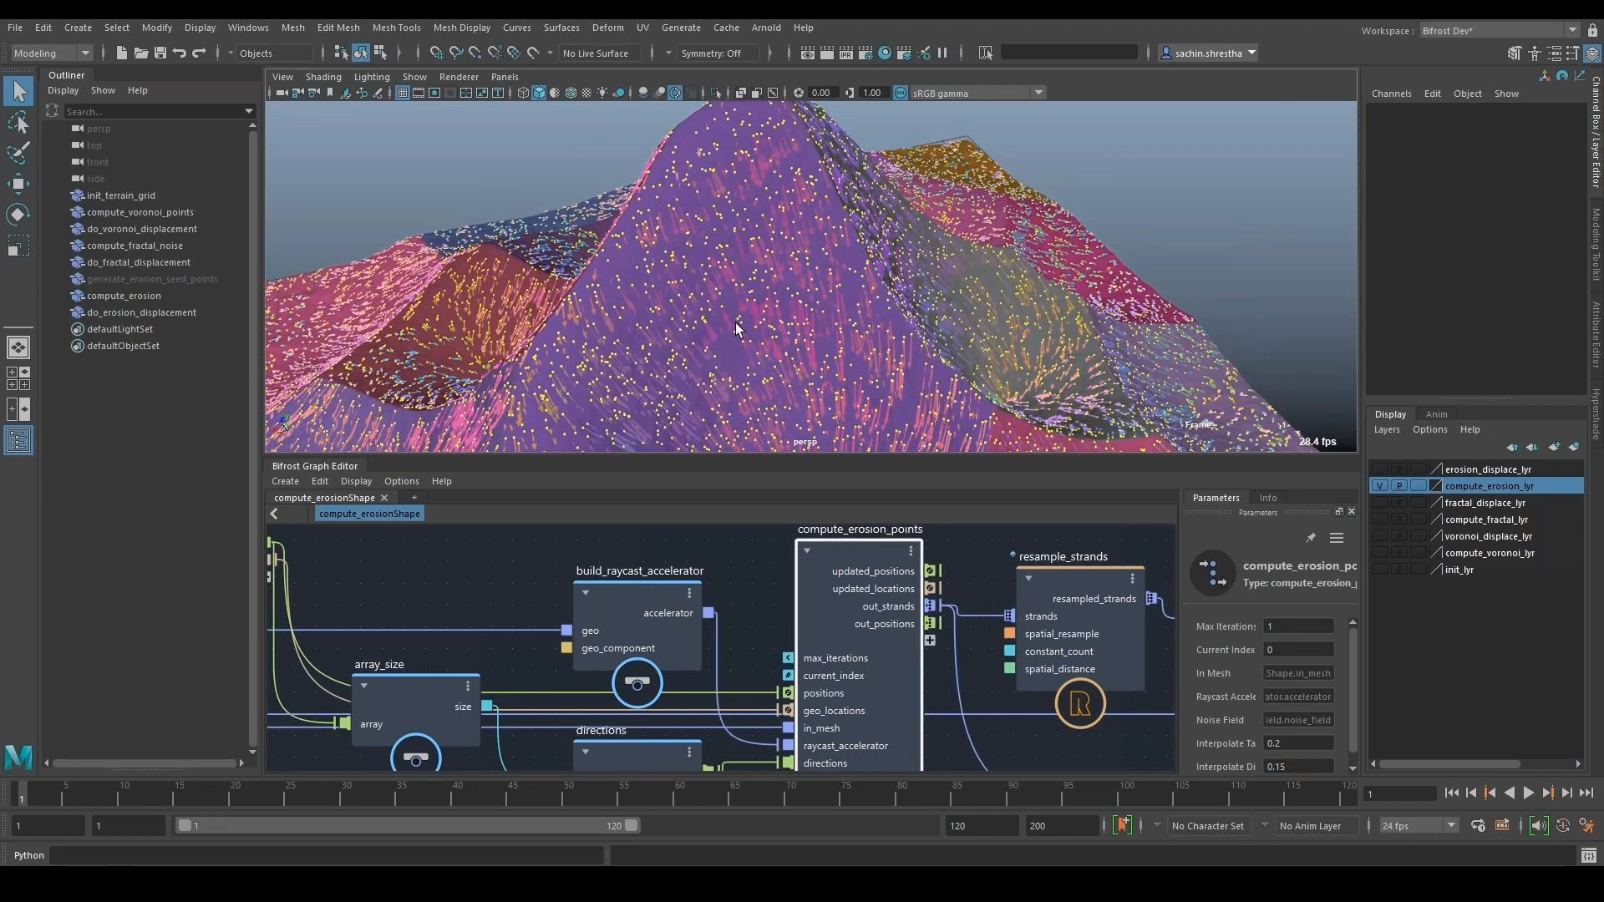
pyautogui.moveTo(668, 228)
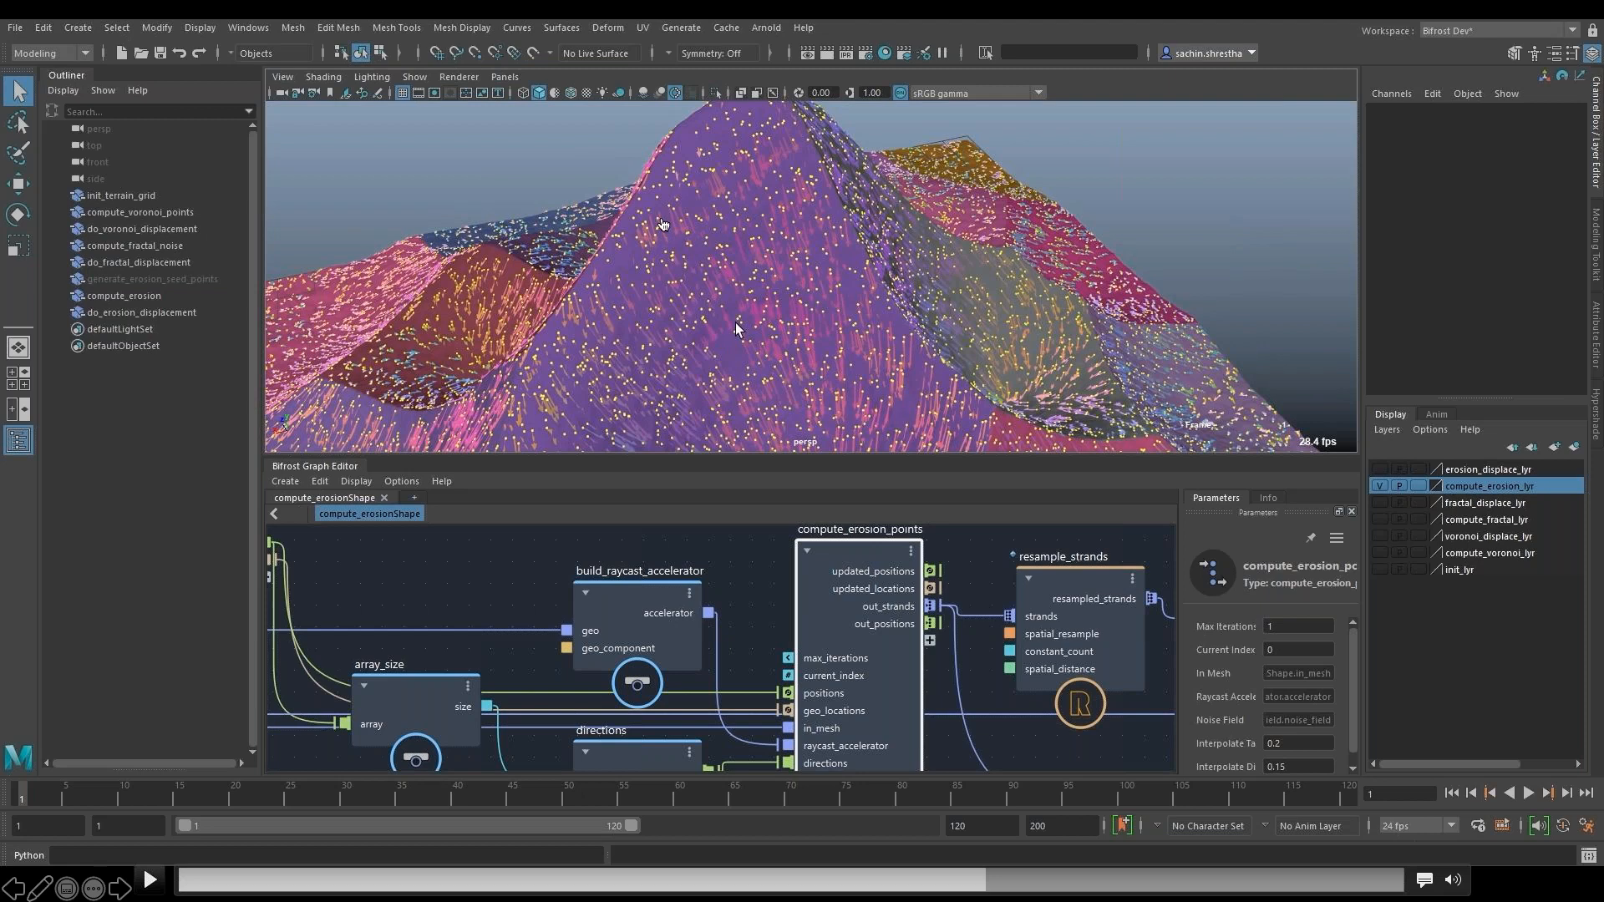
pyautogui.click(150, 880)
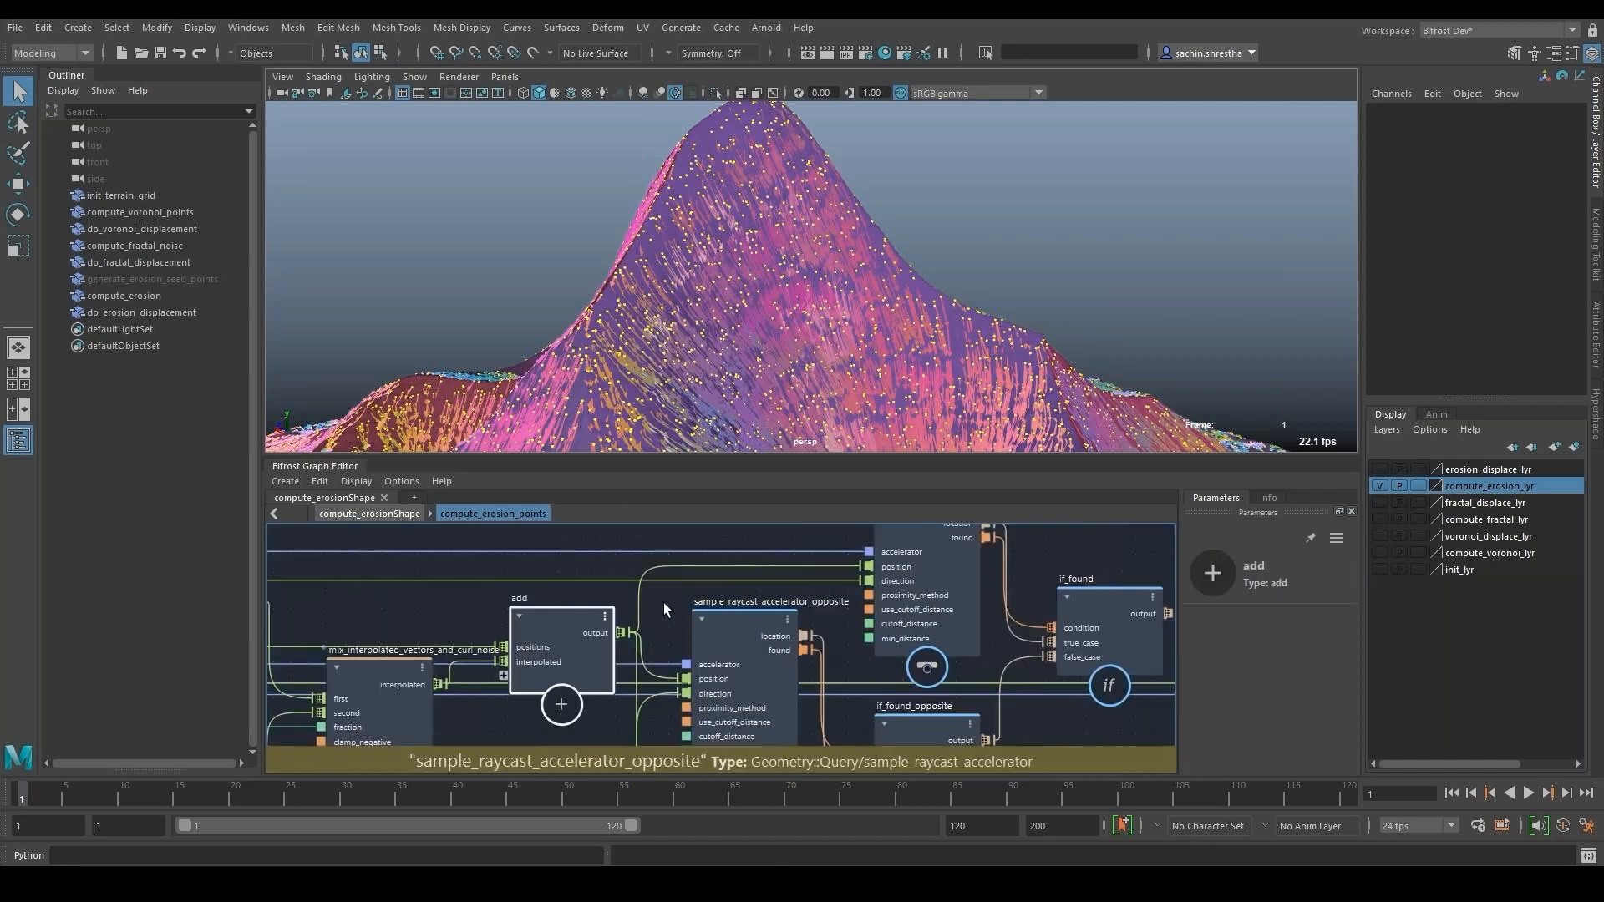
# - Examine the raycast sampling, if_found, sample_closest_positions and create_arrow_strands nodes inside compute_erosion_points
pyautogui.click(814, 598)
pyautogui.keyDown('alt'); pyautogui.moveTo(587, 700); pyautogui.dragTo(638, 590, button='middle'); pyautogui.keyUp('alt')
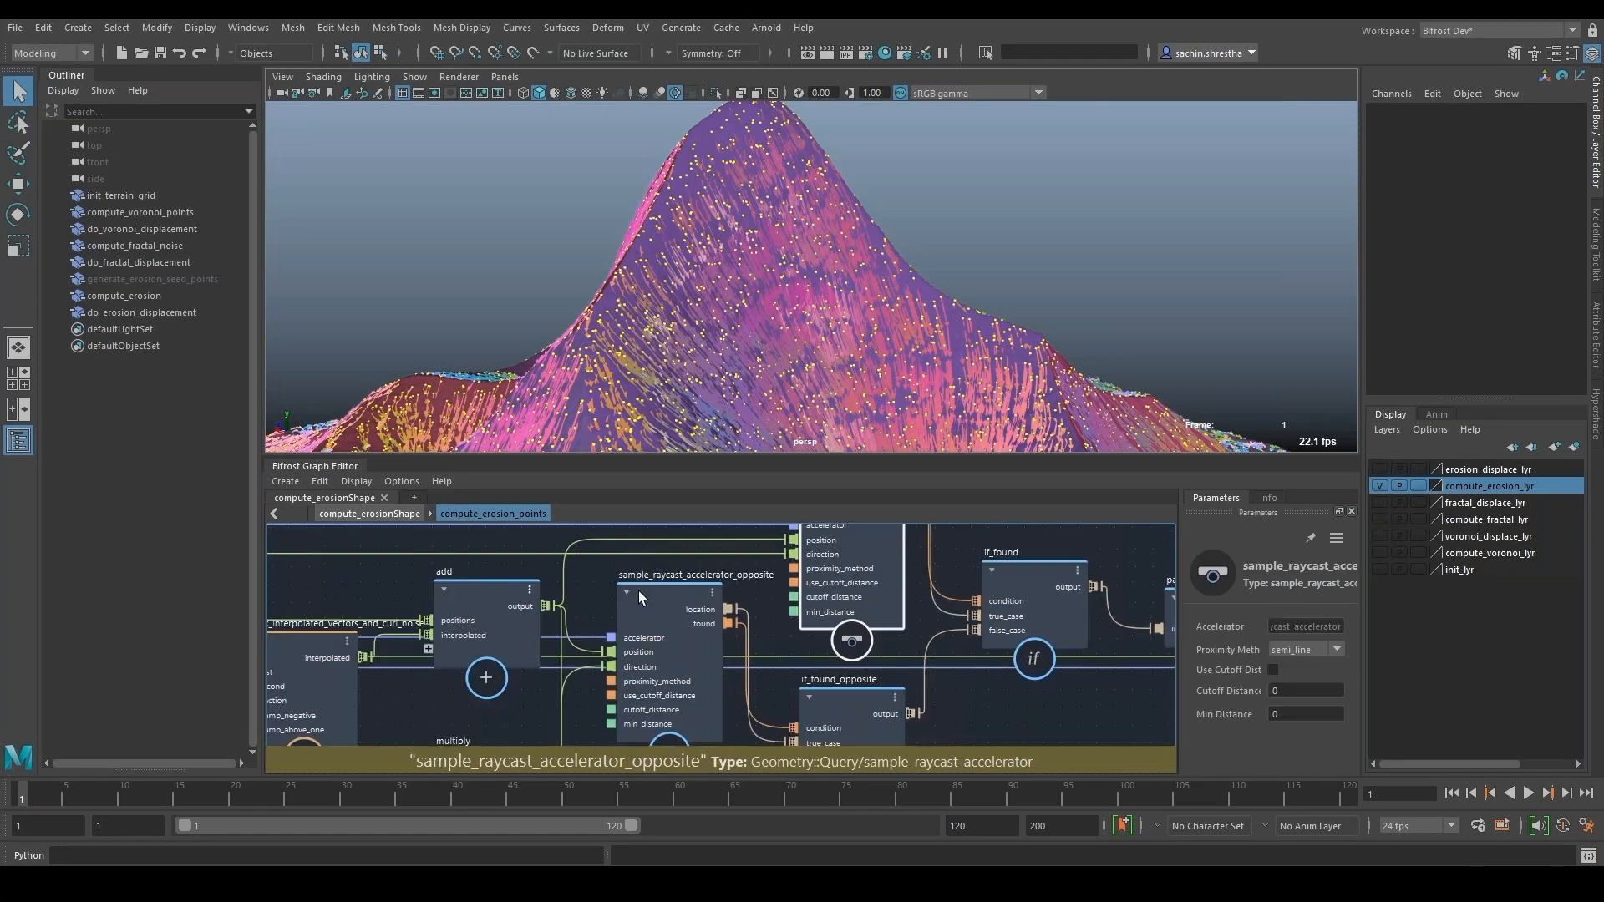
pyautogui.click(638, 590)
pyautogui.click(854, 698)
pyautogui.keyDown('alt'); pyautogui.moveTo(1045, 713); pyautogui.dragTo(831, 730, button='middle'); pyautogui.keyUp('alt')
pyautogui.click(845, 648)
pyautogui.click(1021, 620)
pyautogui.keyDown('alt'); pyautogui.moveTo(1166, 604); pyautogui.dragTo(673, 569, button='middle'); pyautogui.keyUp('alt')
pyautogui.click(941, 605)
pyautogui.click(853, 578)
pyautogui.keyDown('alt'); pyautogui.moveTo(854, 578); pyautogui.dragTo(519, 528, button='middle'); pyautogui.keyUp('alt')
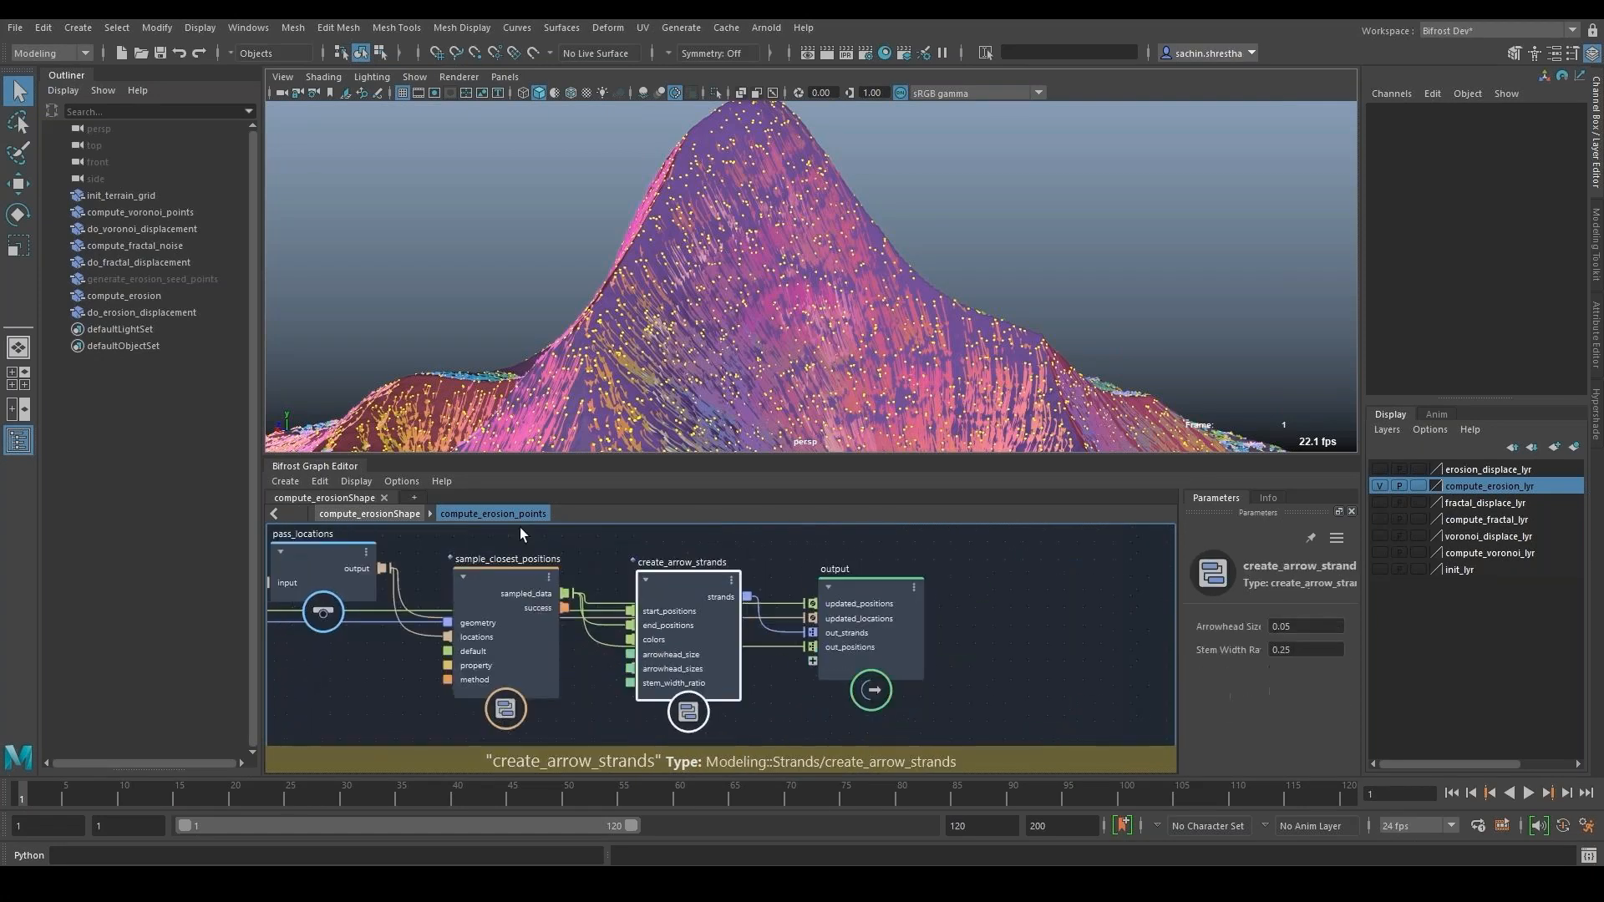
# - Return to the compute_erosionShape graph and examine its nodes from resample_strands through to the terminal
pyautogui.click(369, 514)
pyautogui.click(937, 708)
pyautogui.keyDown('alt'); pyautogui.moveTo(777, 712); pyautogui.dragTo(652, 697, button='middle'); pyautogui.keyUp('alt')
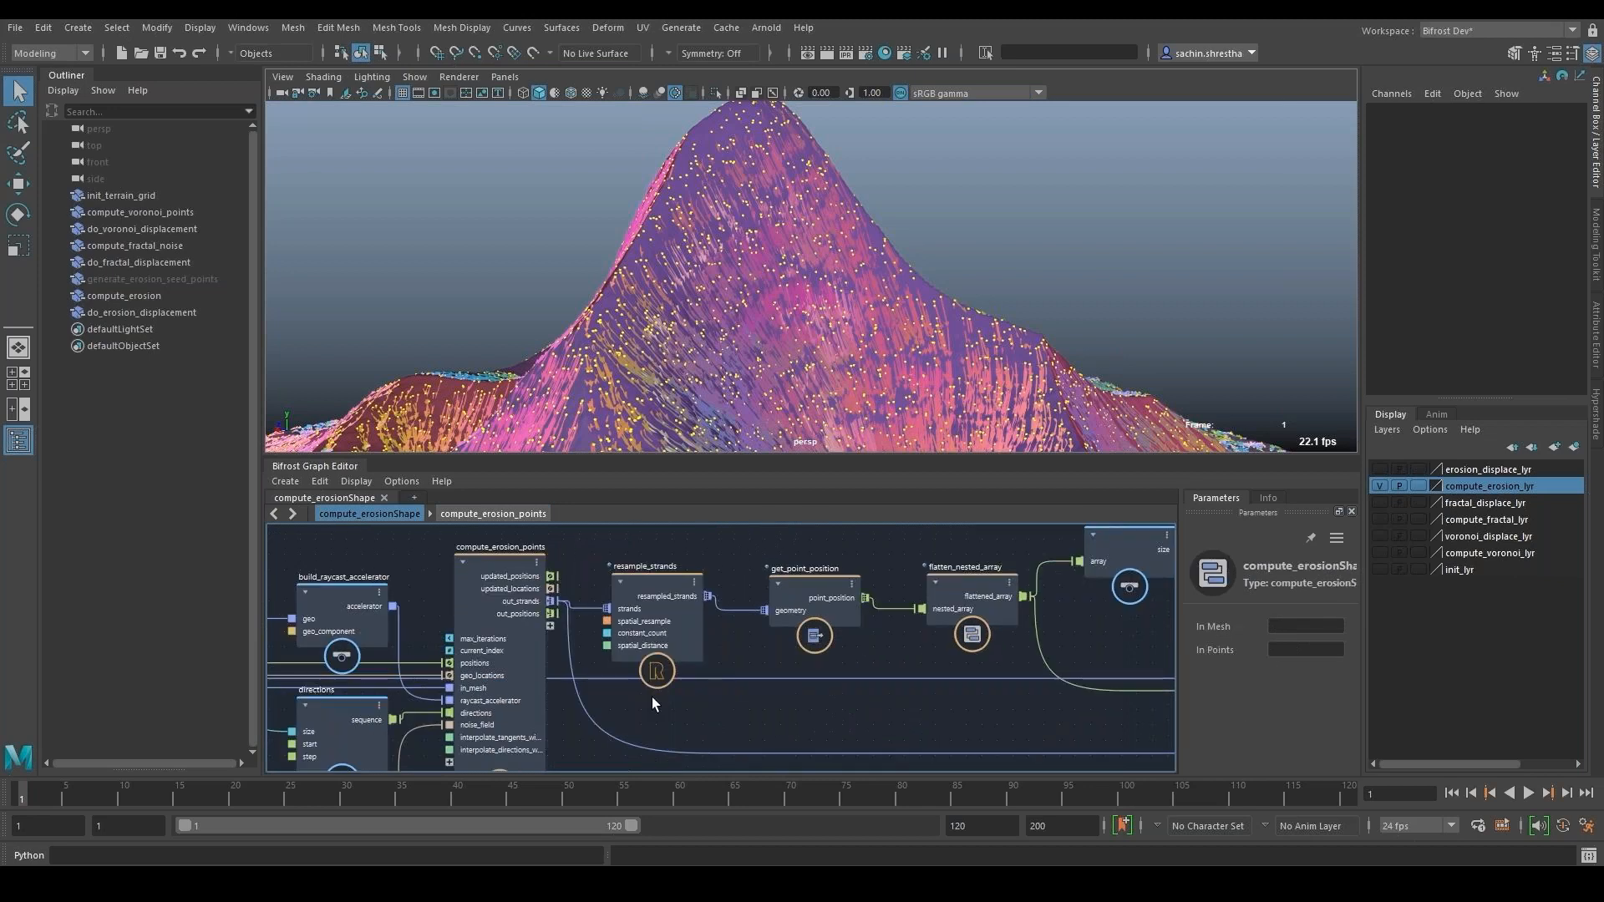
pyautogui.keyDown('alt'); pyautogui.moveTo(928, 673); pyautogui.dragTo(961, 677, button='middle'); pyautogui.keyUp('alt')
pyautogui.scroll(-3, 960, 677)
pyautogui.keyDown('alt'); pyautogui.moveTo(1113, 638); pyautogui.dragTo(614, 664, button='middle'); pyautogui.keyUp('alt')
pyautogui.scroll(1, 899, 722)
# - Pause and resume the demo video to examine get_closest_point and the set_geo_property node that writes the erosion_mask property
pyautogui.click(150, 880)
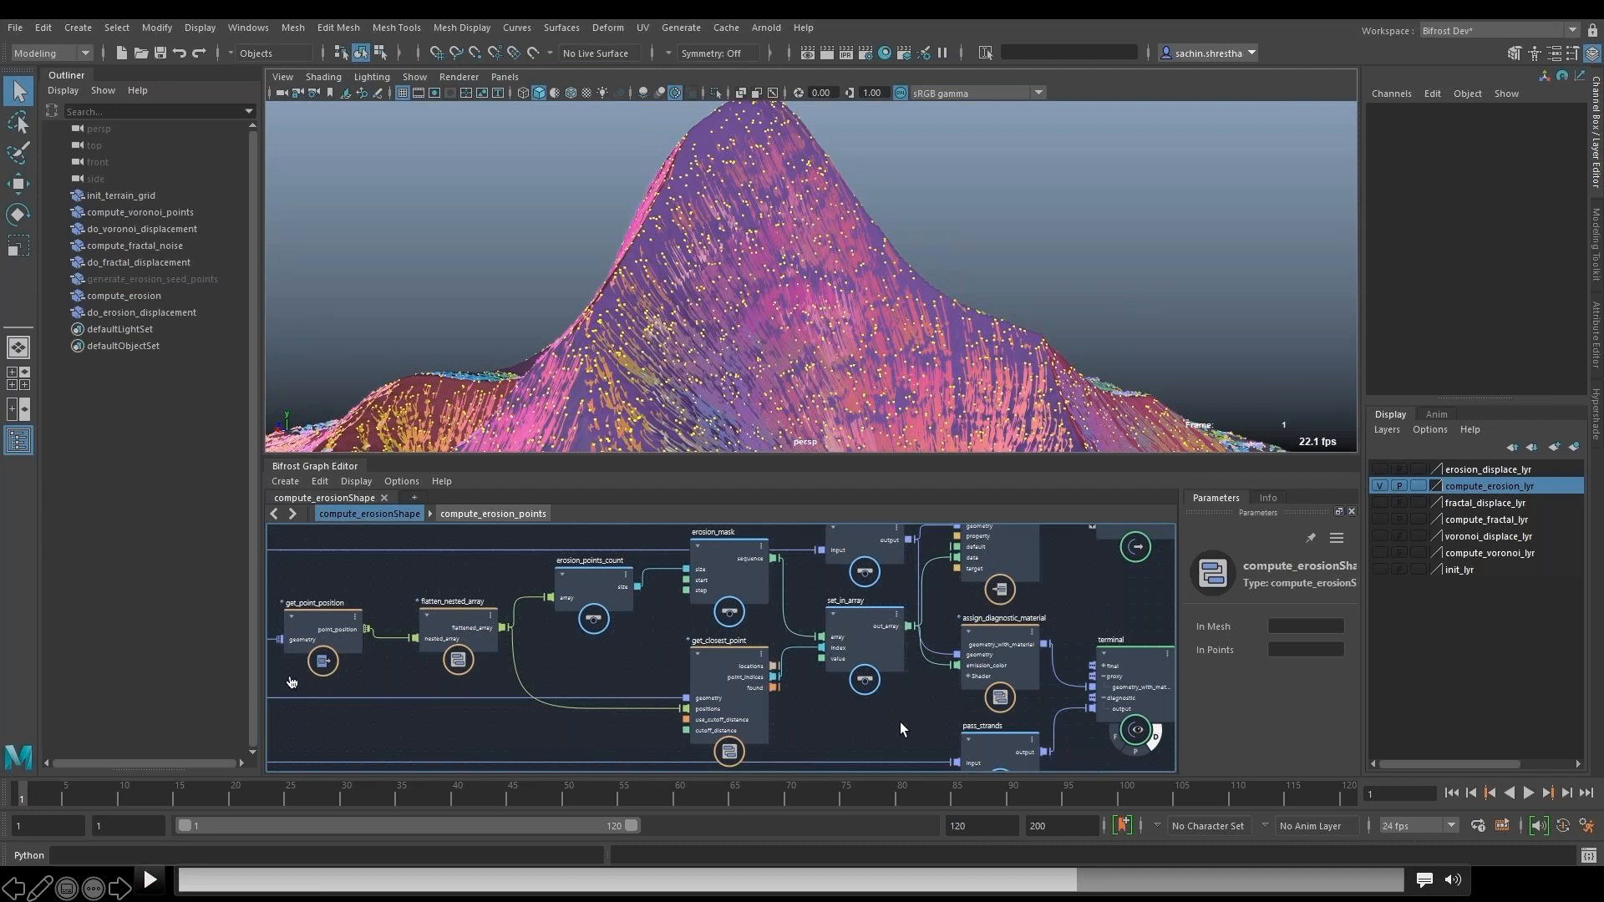
pyautogui.click(159, 883)
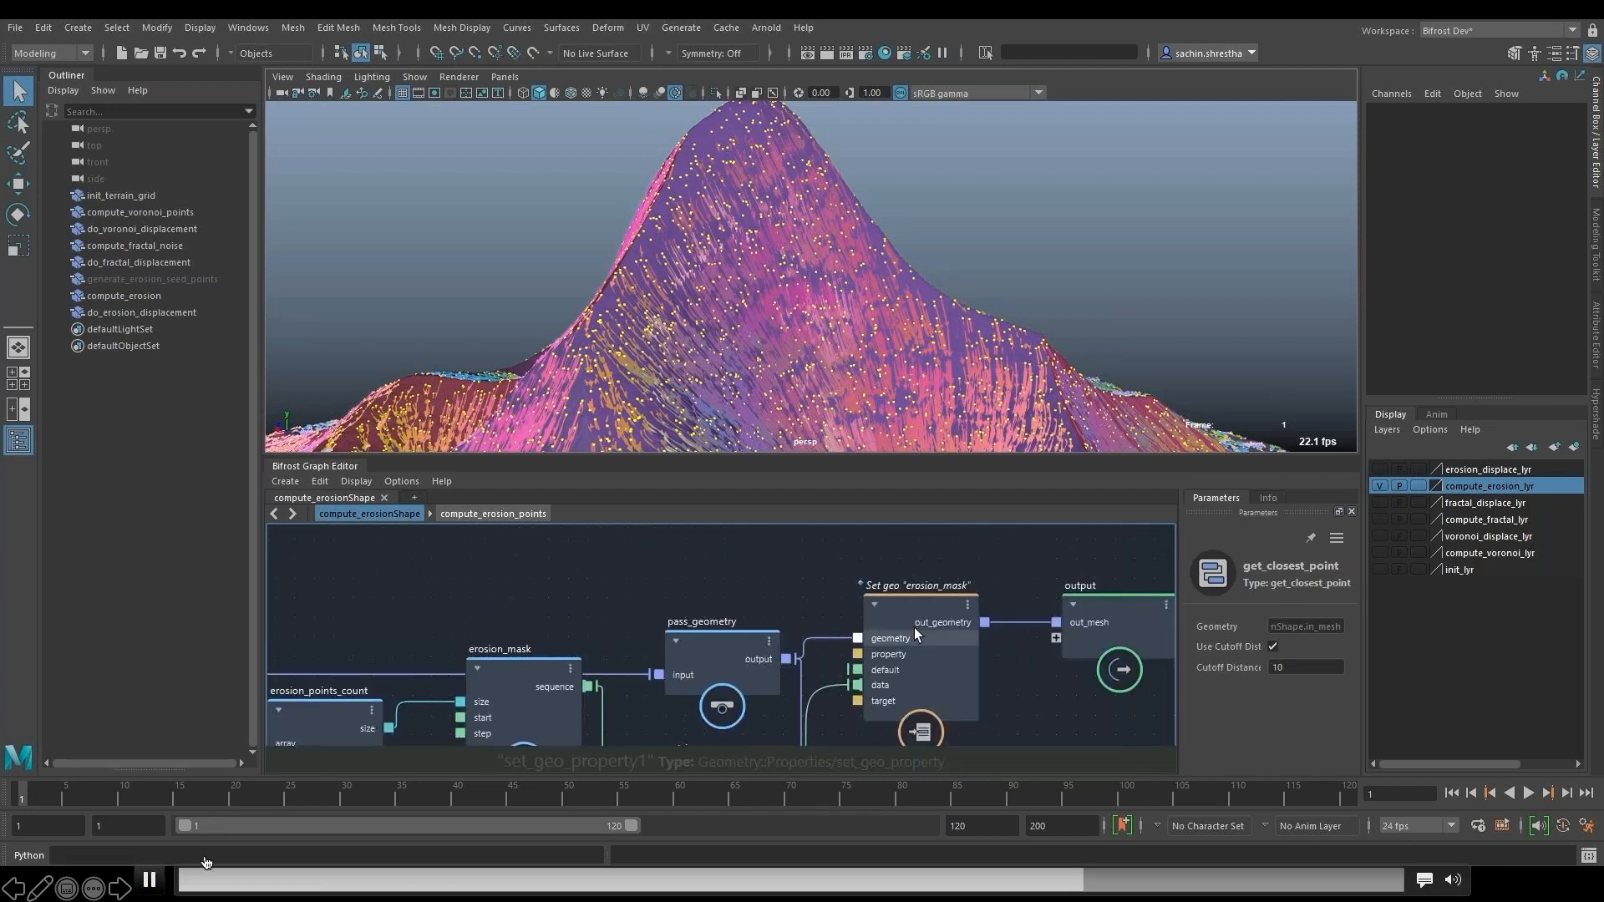
pyautogui.click(665, 777)
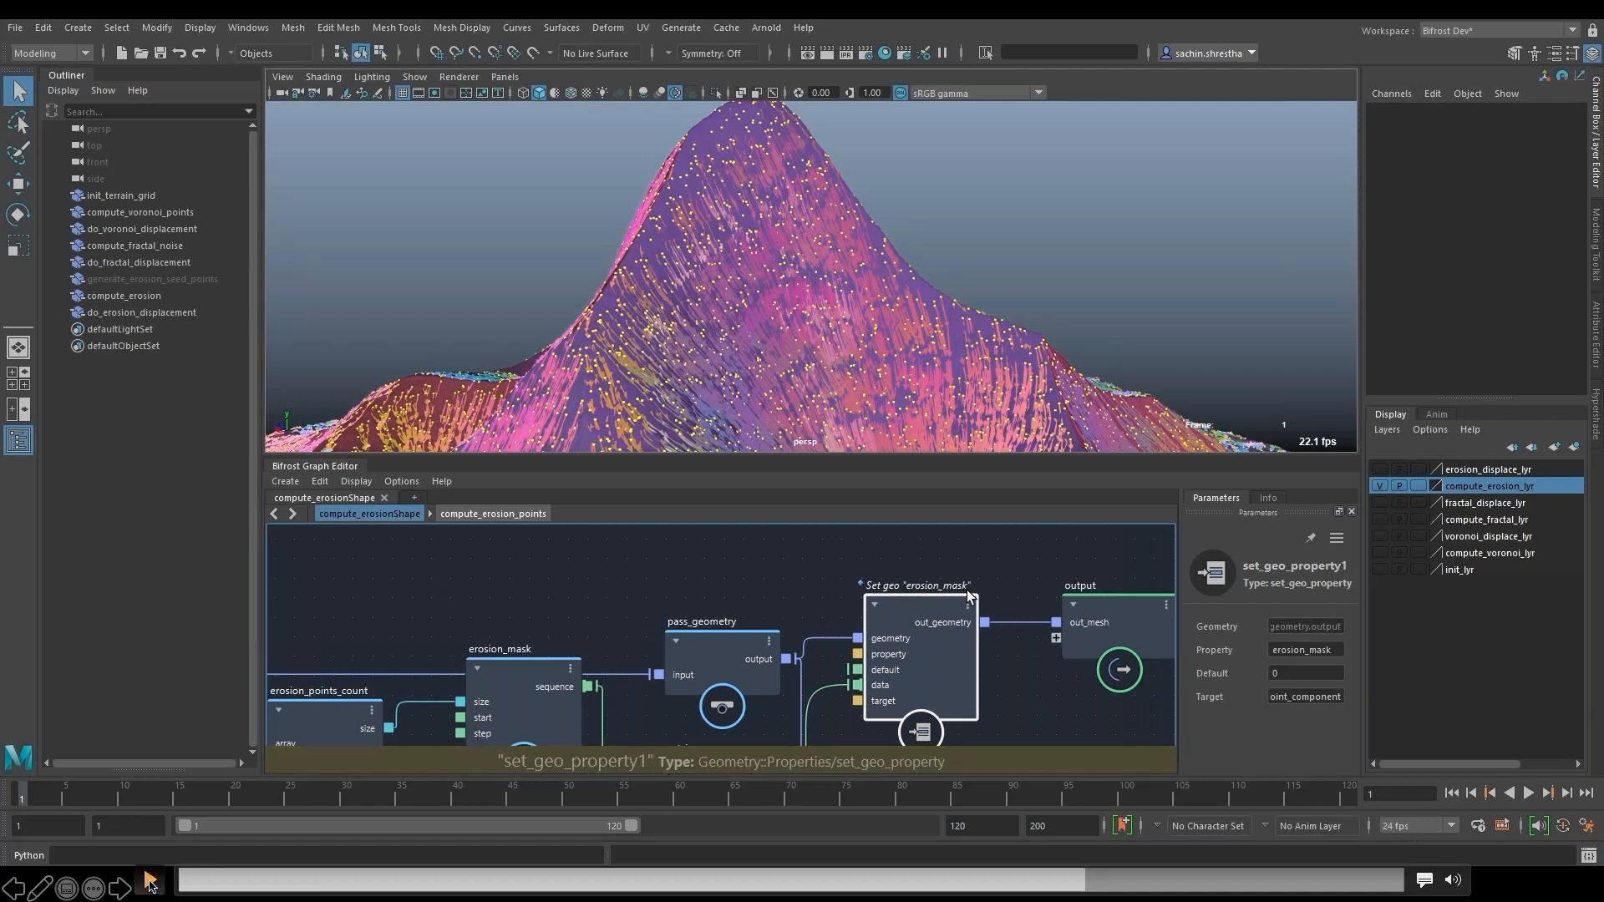
pyautogui.click(150, 881)
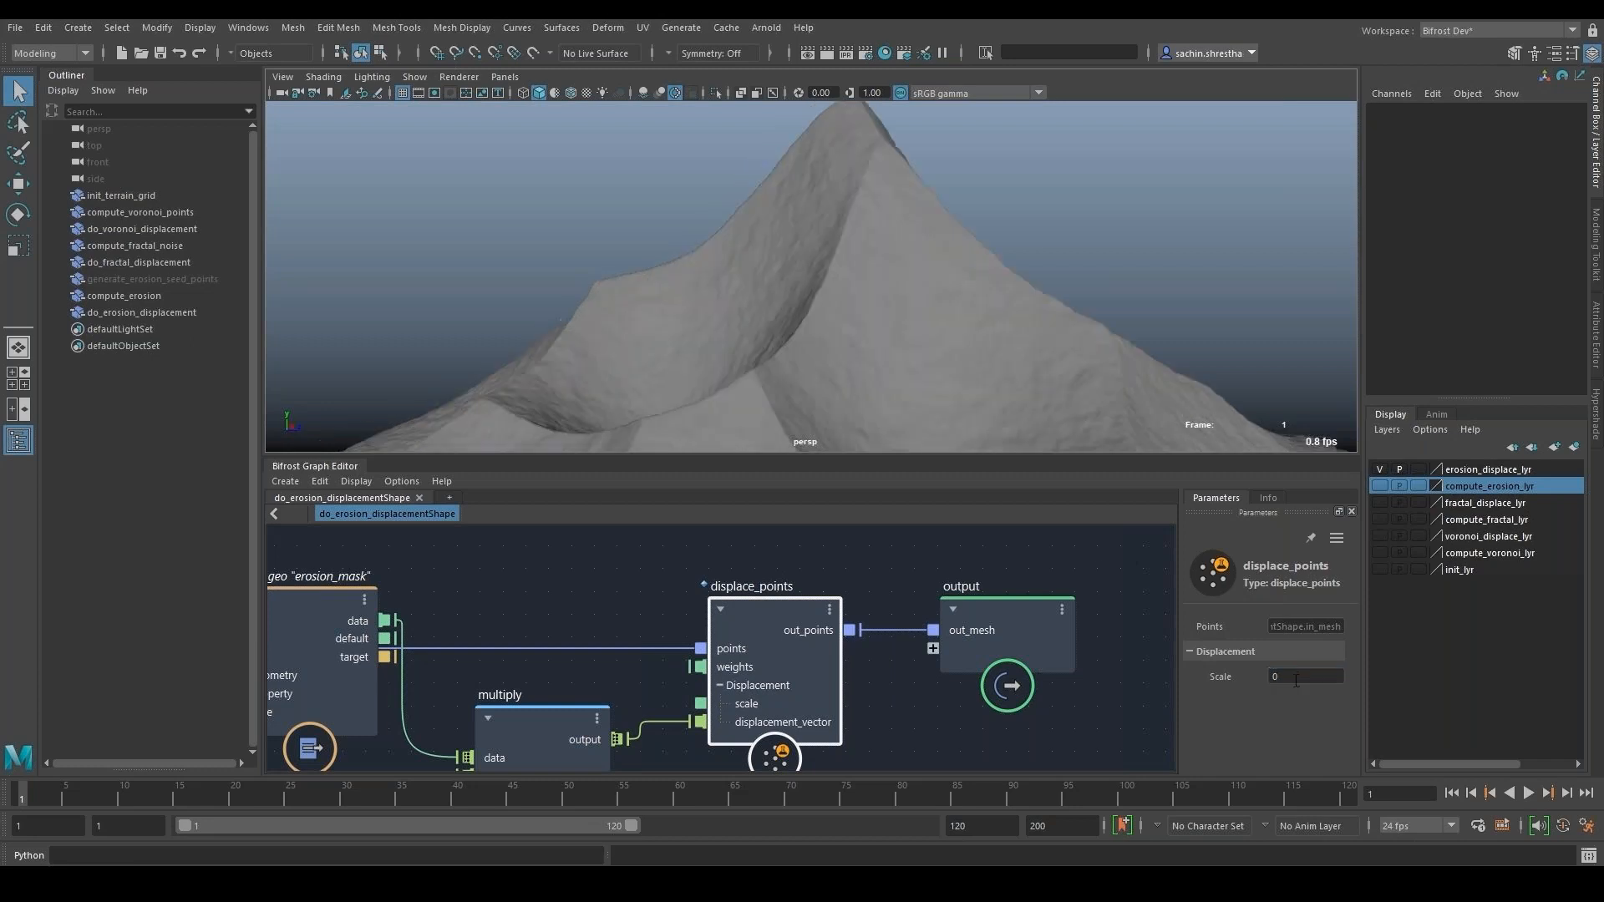
# - Try displace_points scales of 1.5 and 2 in the do_erosion_displacement graph and inspect the eroded mountain
pyautogui.write('1.5')
pyautogui.press('Return')
pyautogui.moveTo(1297, 681); pyautogui.dragTo(1272, 682)
pyautogui.write('2')
pyautogui.press('Return')
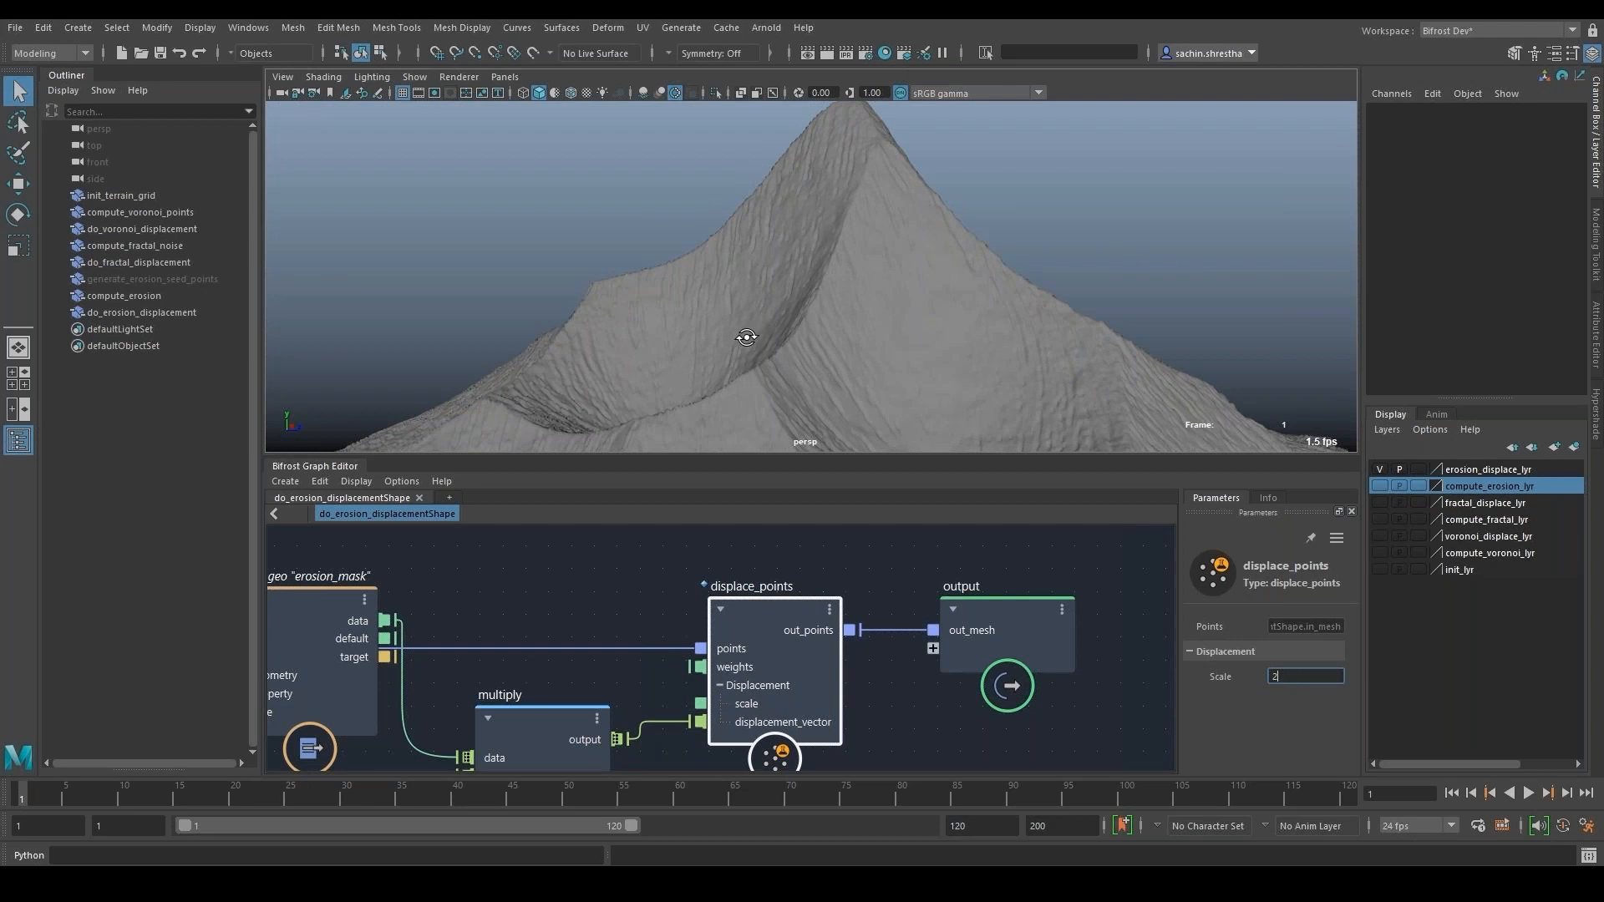
pyautogui.keyDown('alt'); pyautogui.moveTo(981, 356); pyautogui.dragTo(762, 396); pyautogui.keyUp('alt')
pyautogui.click(900, 575)
pyautogui.press('a')
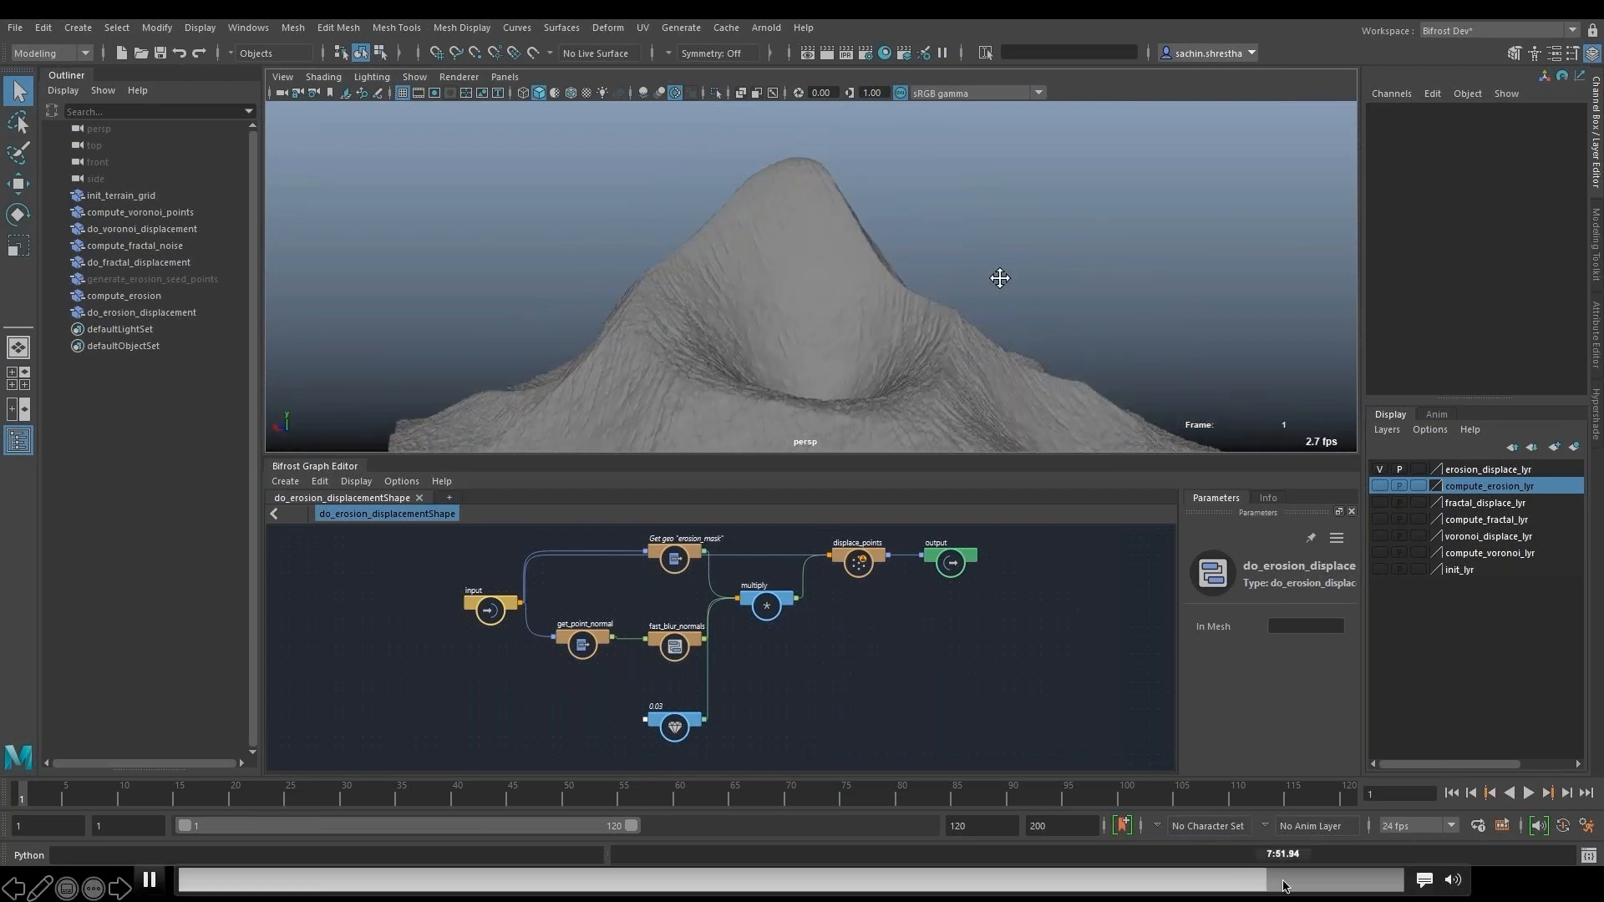
# - Skip the demo video ahead to about 7:52, try Seed 0 on compute_voronoi_points and inspect the terrain
pyautogui.click(1285, 880)
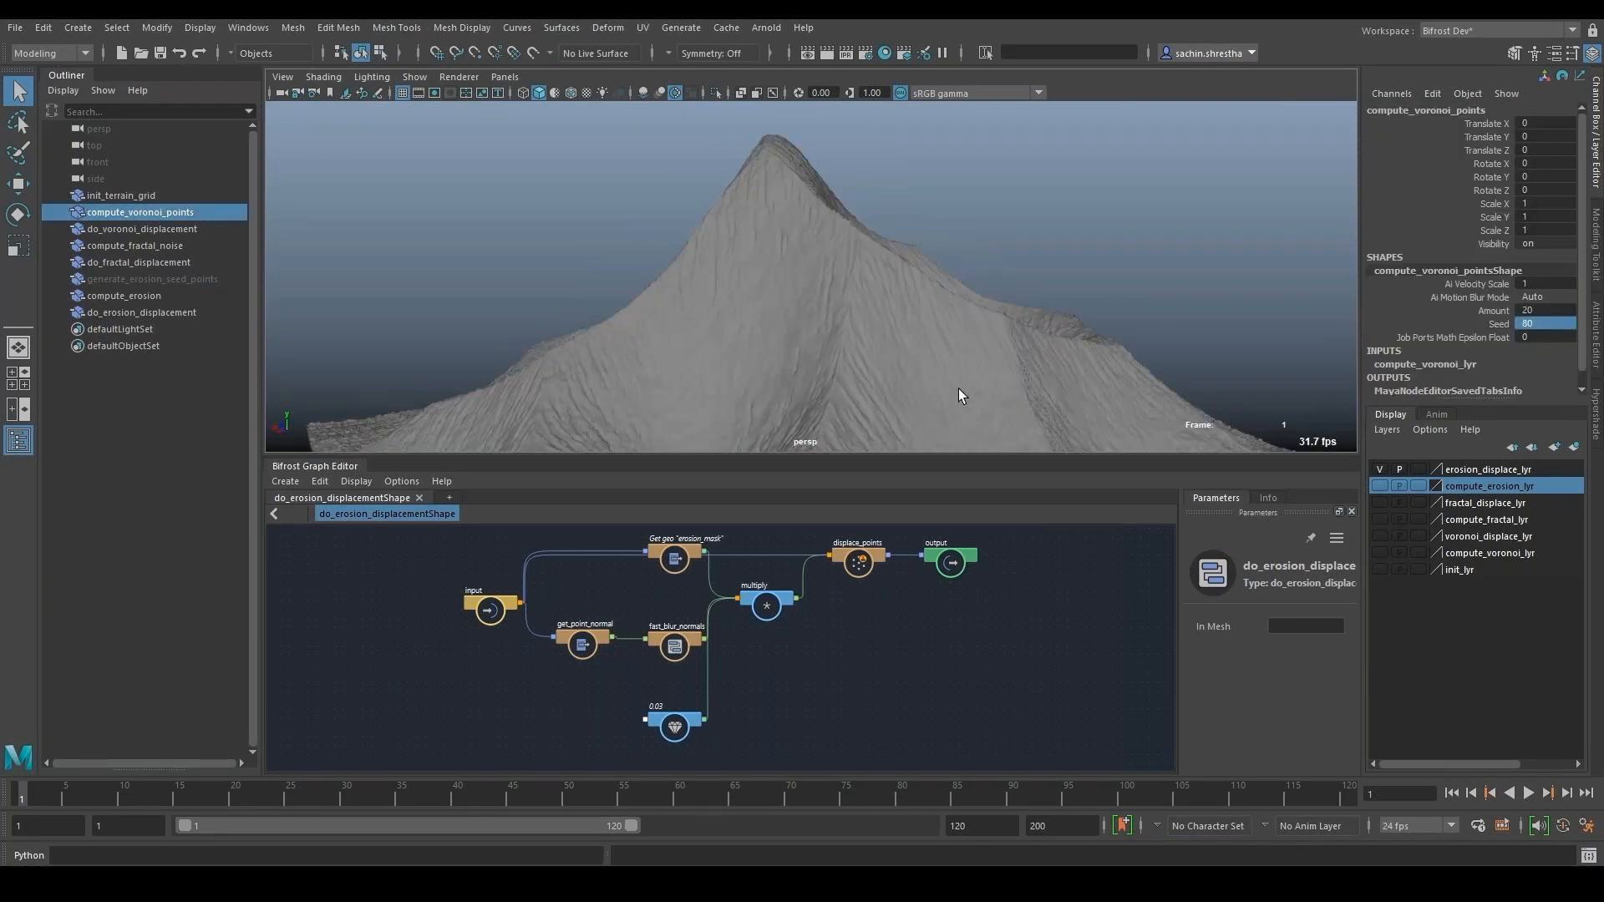
pyautogui.click(1550, 323)
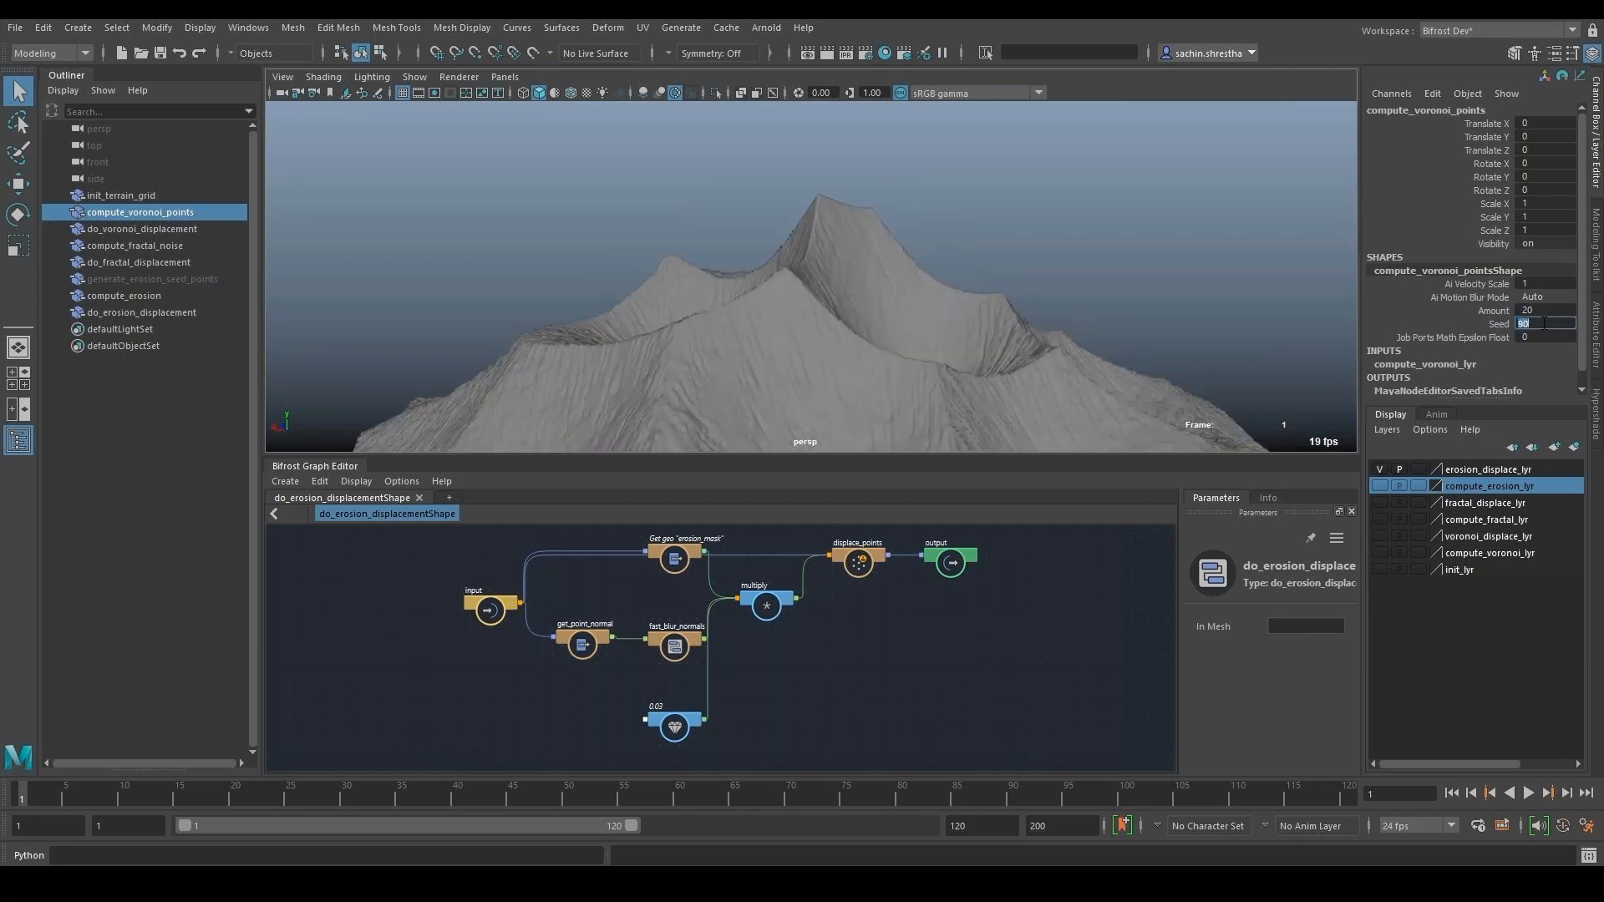
pyautogui.write('0')
pyautogui.press('Return')
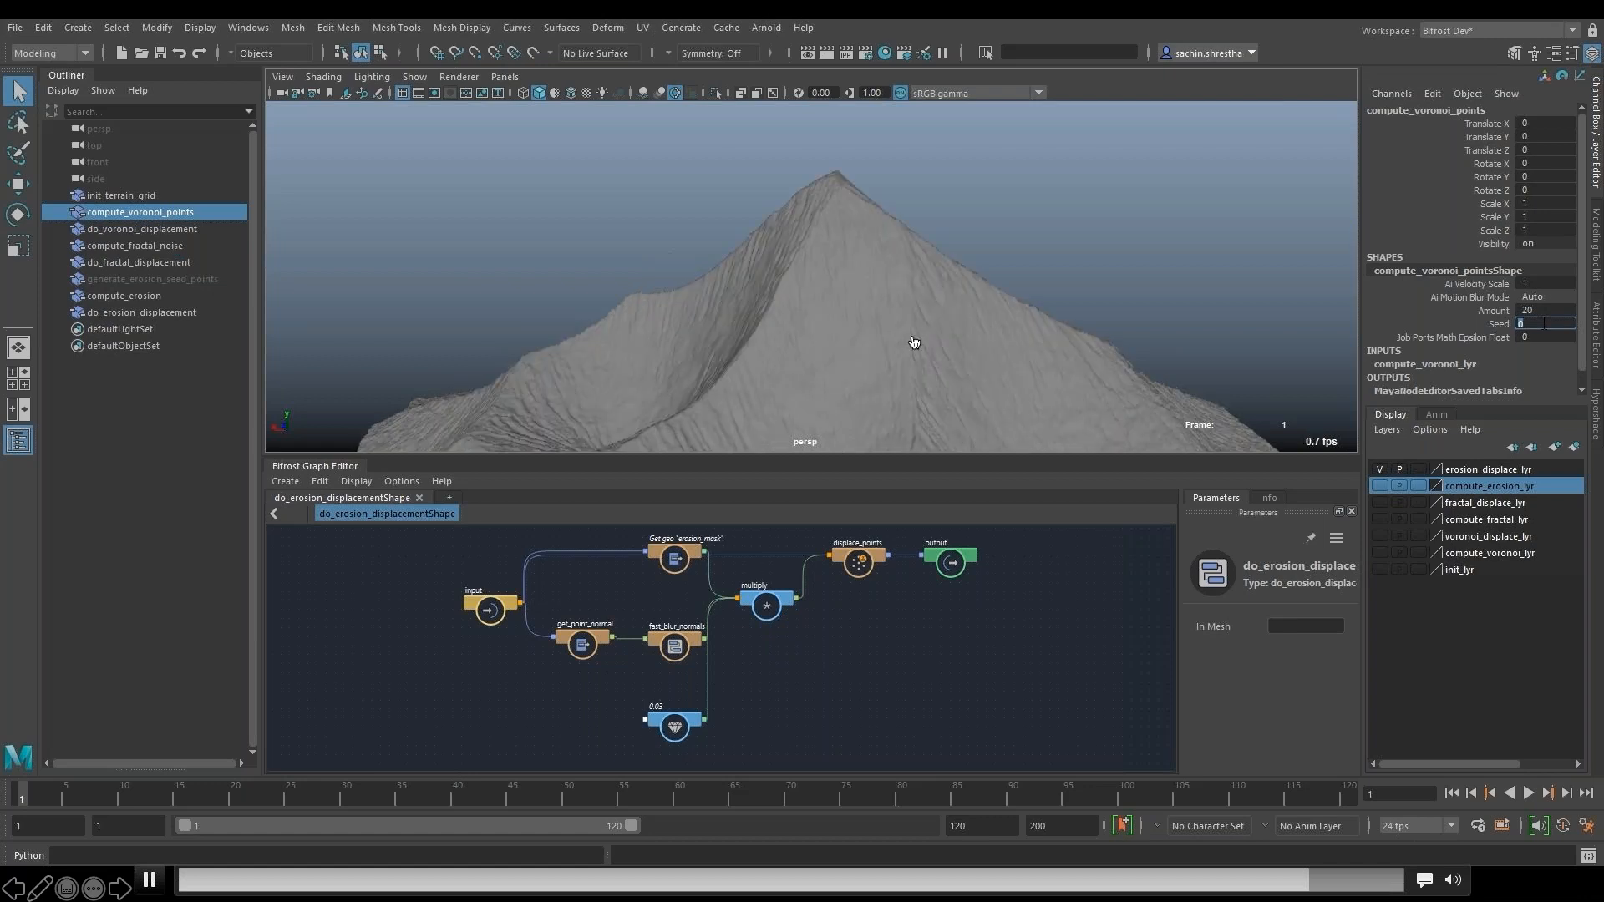
pyautogui.keyDown('alt'); pyautogui.moveTo(1135, 347); pyautogui.dragTo(751, 343); pyautogui.keyUp('alt')
pyautogui.scroll(3, 816, 345)
pyautogui.scroll(2, 834, 337)
pyautogui.scroll(1, 817, 625)
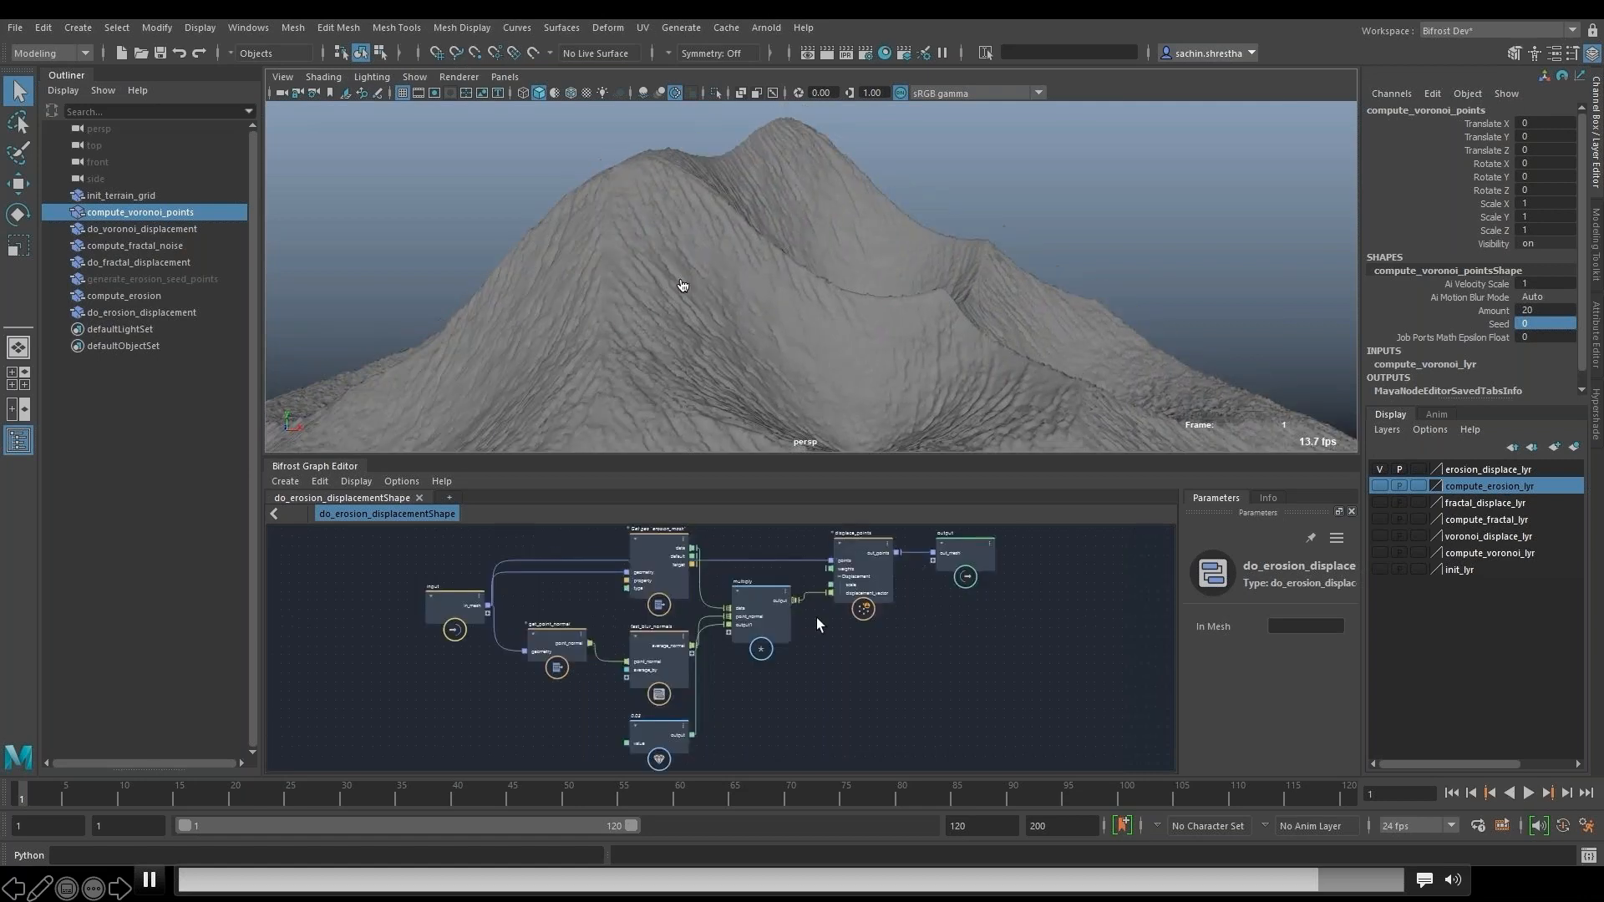
# - Set the displacement scale of the displace_points node to 1.5
pyautogui.scroll(2, 817, 625)
pyautogui.click(868, 635)
pyautogui.click(1320, 678)
pyautogui.write('1.5')
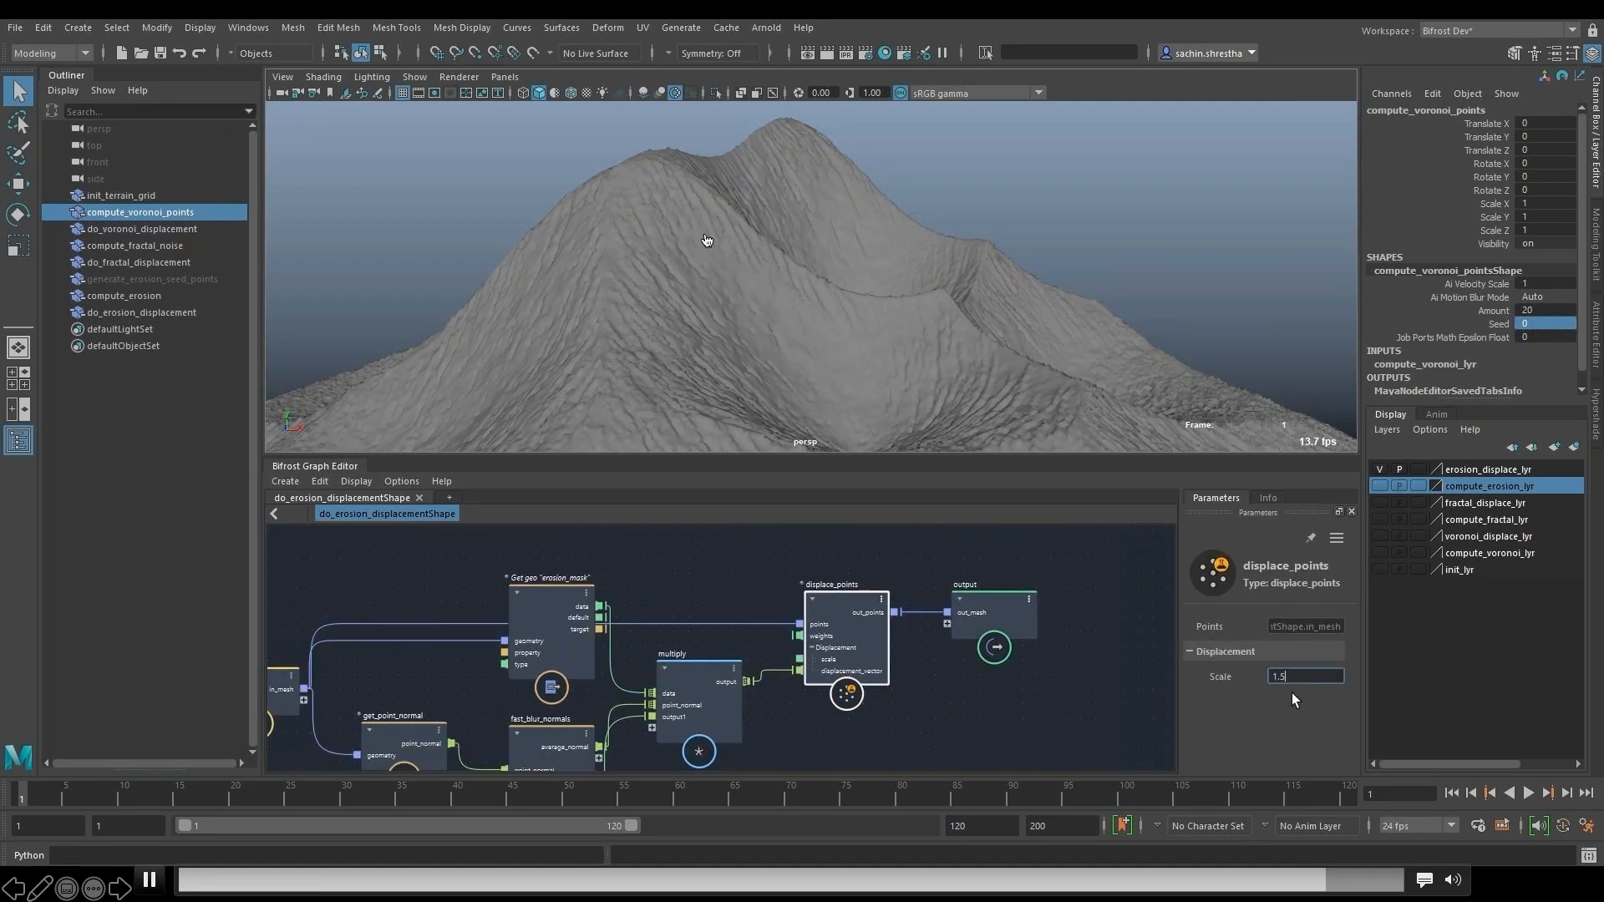
pyautogui.press('Return')
# - Try Seed 20 on compute_voronoi_points, set it to 60 and inspect the resulting mountain from several sides
pyautogui.click(1551, 326)
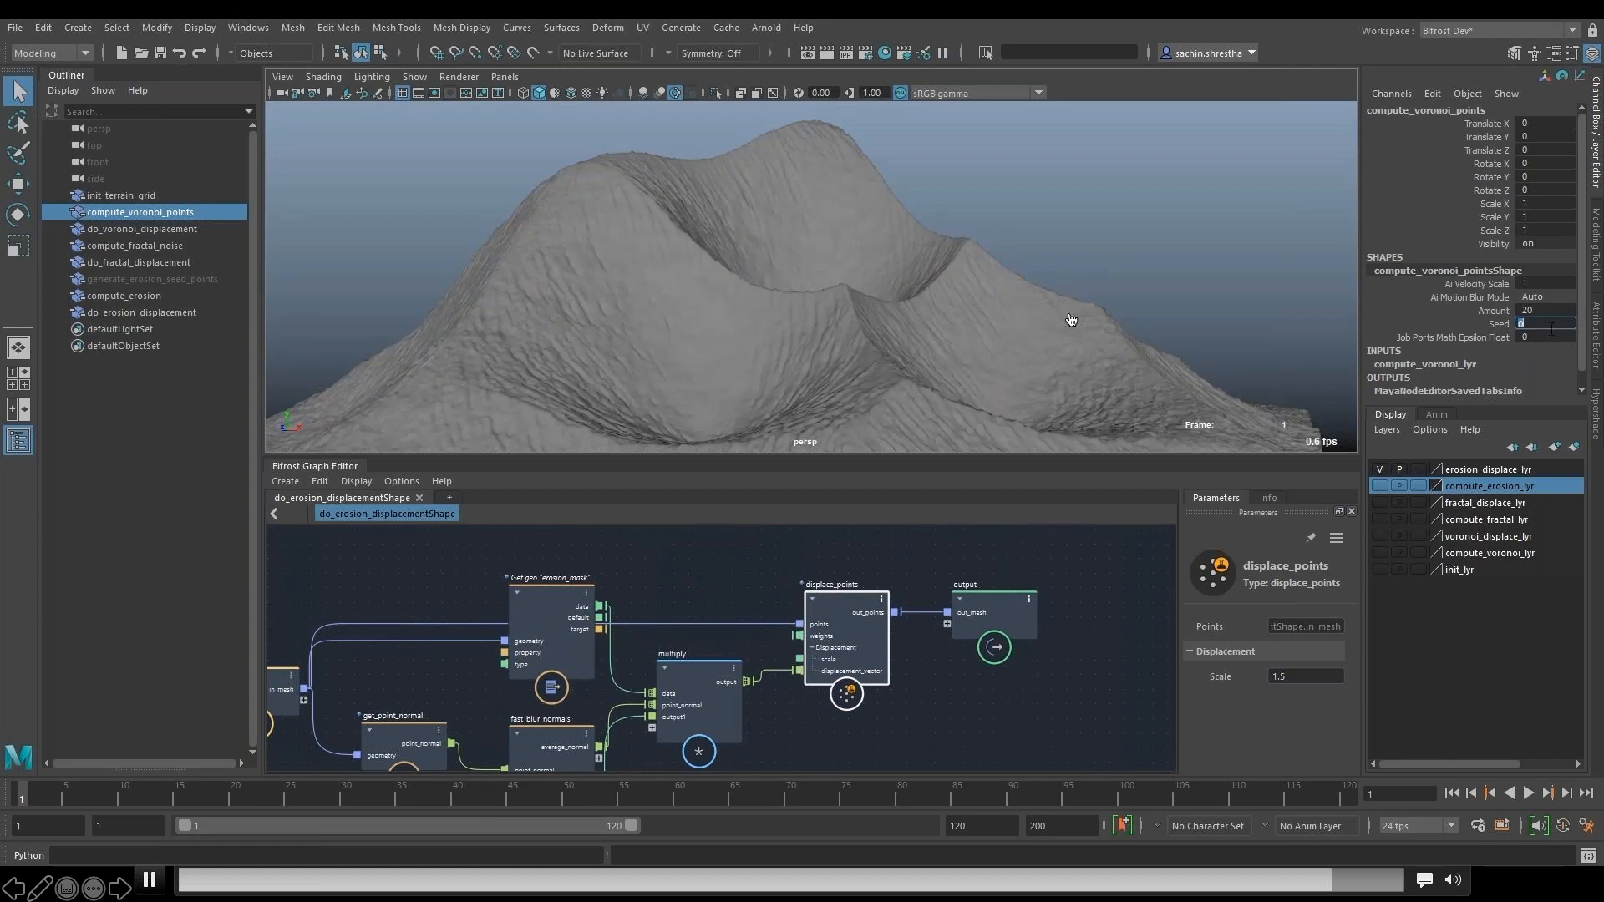
pyautogui.write('20')
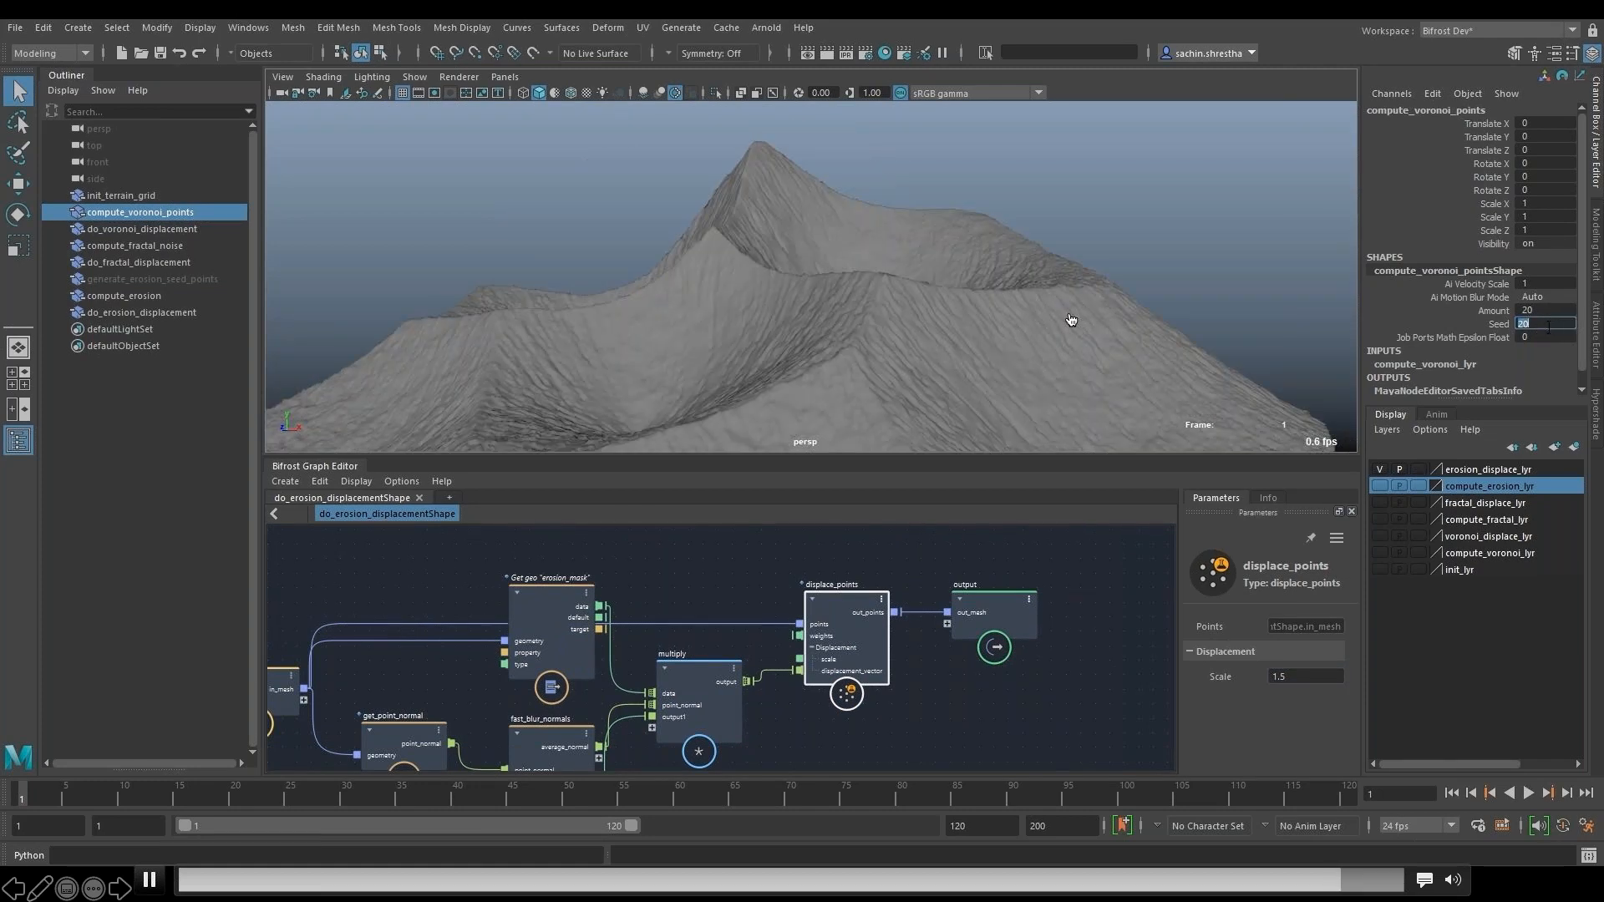
pyautogui.write('60')
pyautogui.press('Return')
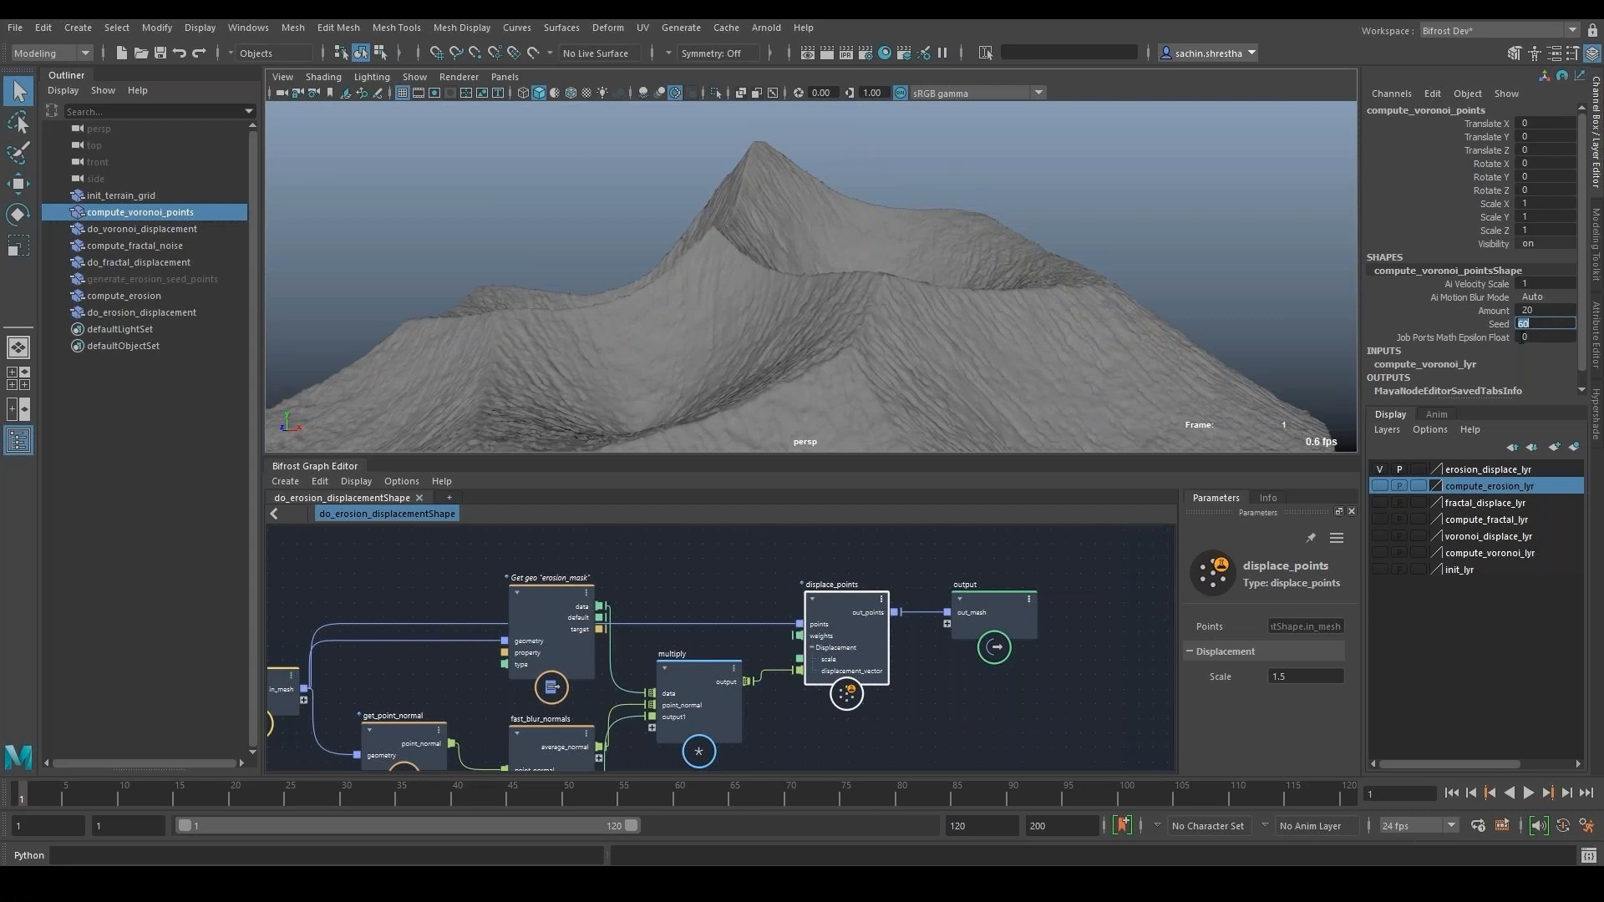
pyautogui.scroll(3, 643, 148)
pyautogui.keyDown('alt'); pyautogui.moveTo(988, 294); pyautogui.dragTo(842, 333, button='right'); pyautogui.keyUp('alt')
pyautogui.keyDown('alt'); pyautogui.moveTo(841, 333); pyautogui.dragTo(1081, 344); pyautogui.keyUp('alt')
# - Try a different Amount on compute_voronoi_points, inspect the terrain and set the Amount back to 20
pyautogui.doubleClick(1545, 310)
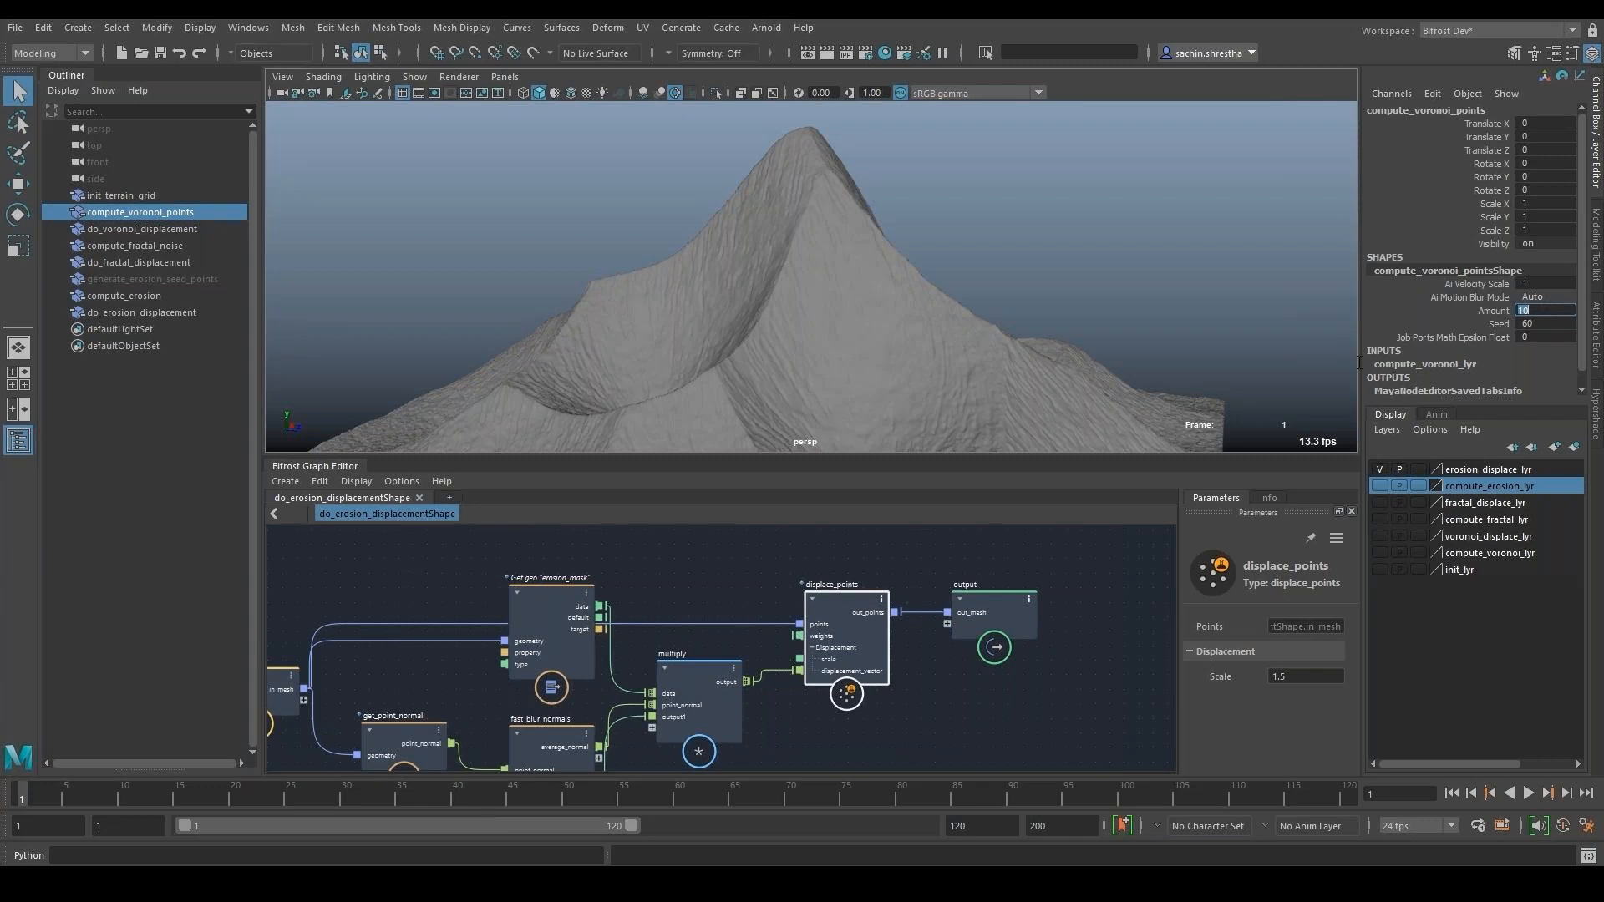
pyautogui.keyDown('alt'); pyautogui.moveTo(824, 318); pyautogui.dragTo(1074, 397); pyautogui.keyUp('alt')
pyautogui.doubleClick(1556, 310)
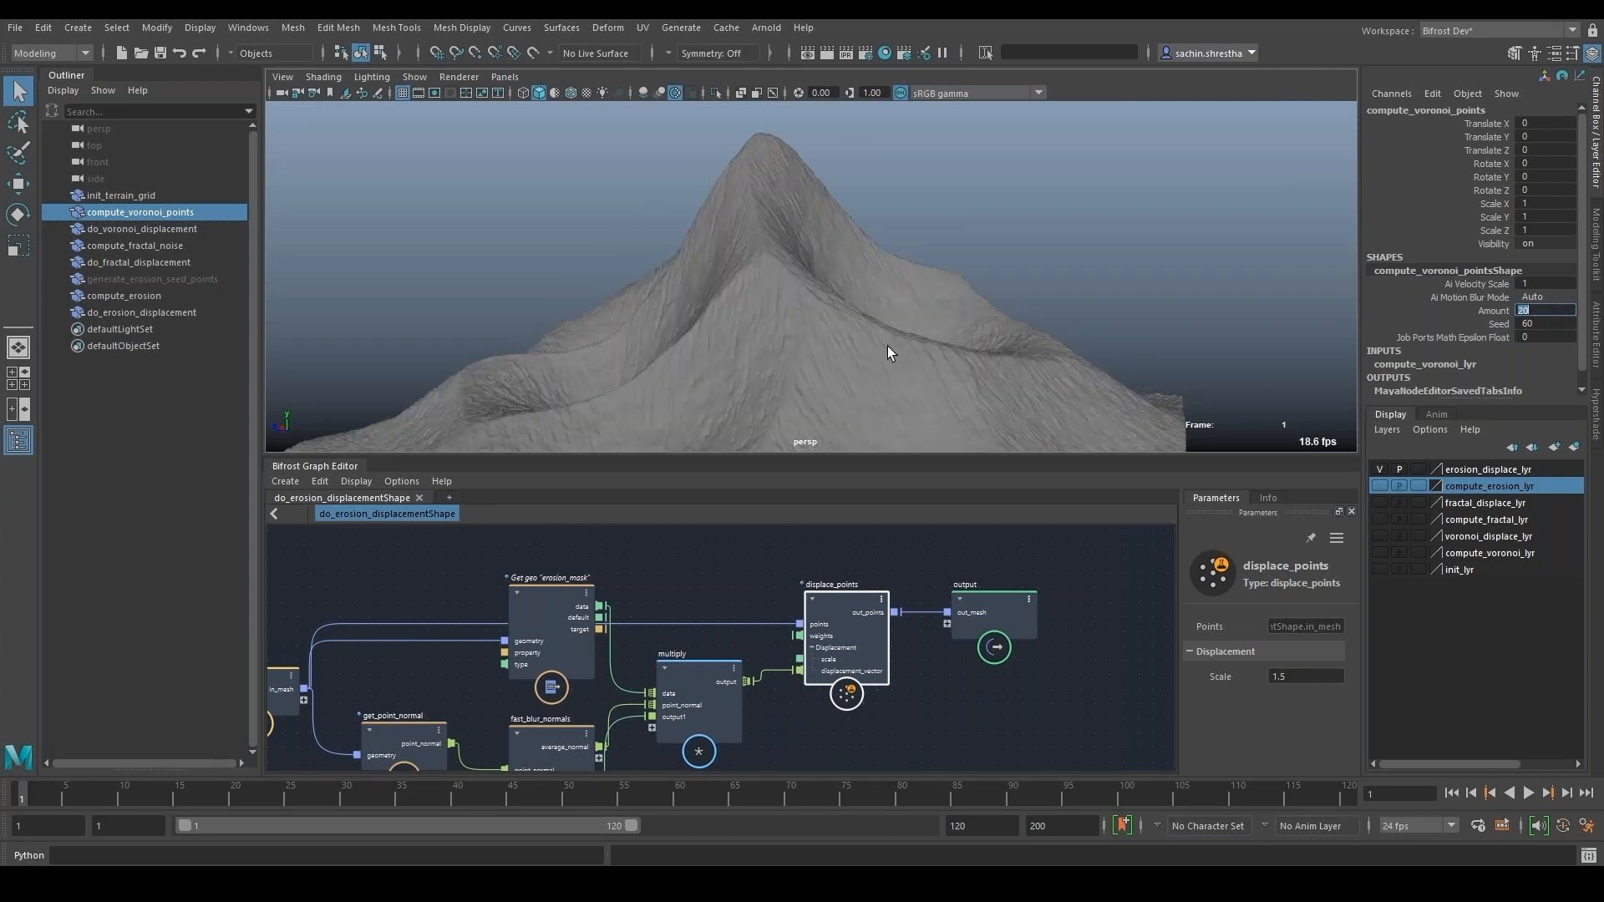
# - Toggle the visibility of fractal_displace_lyr and the layers listed below it down to init_lyr
pyautogui.click(1379, 502)
pyautogui.moveTo(1384, 519); pyautogui.dragTo(1384, 569)
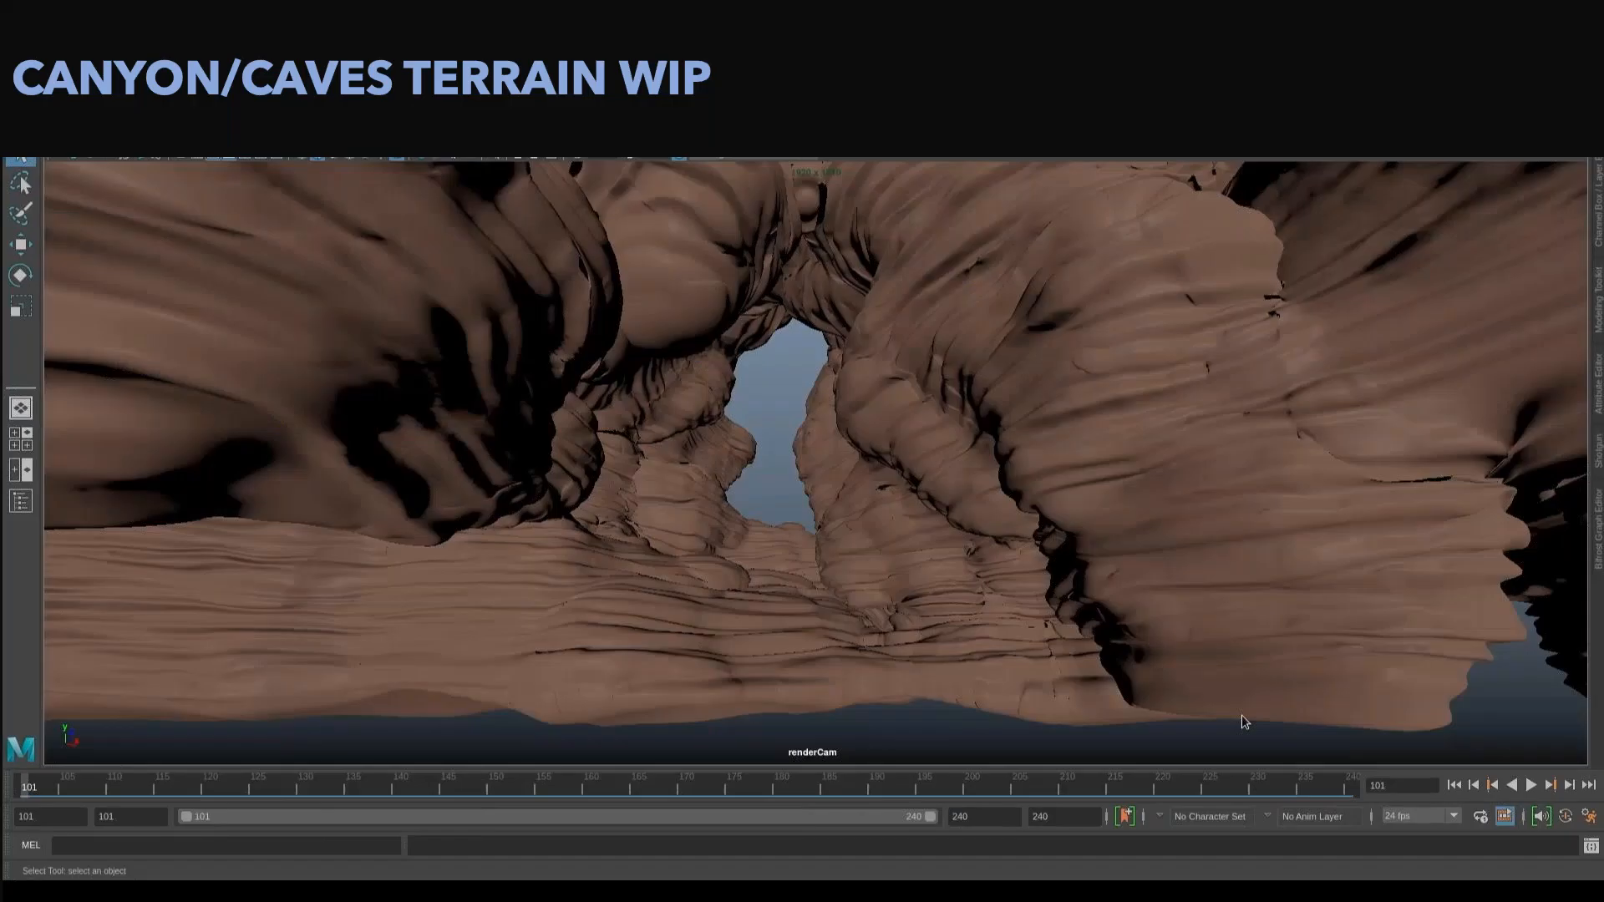
# - Play the canyon camera animation, open the Bifrost graph beside the scene and inspect the cave mesh from several sides
pyautogui.click(1532, 789)
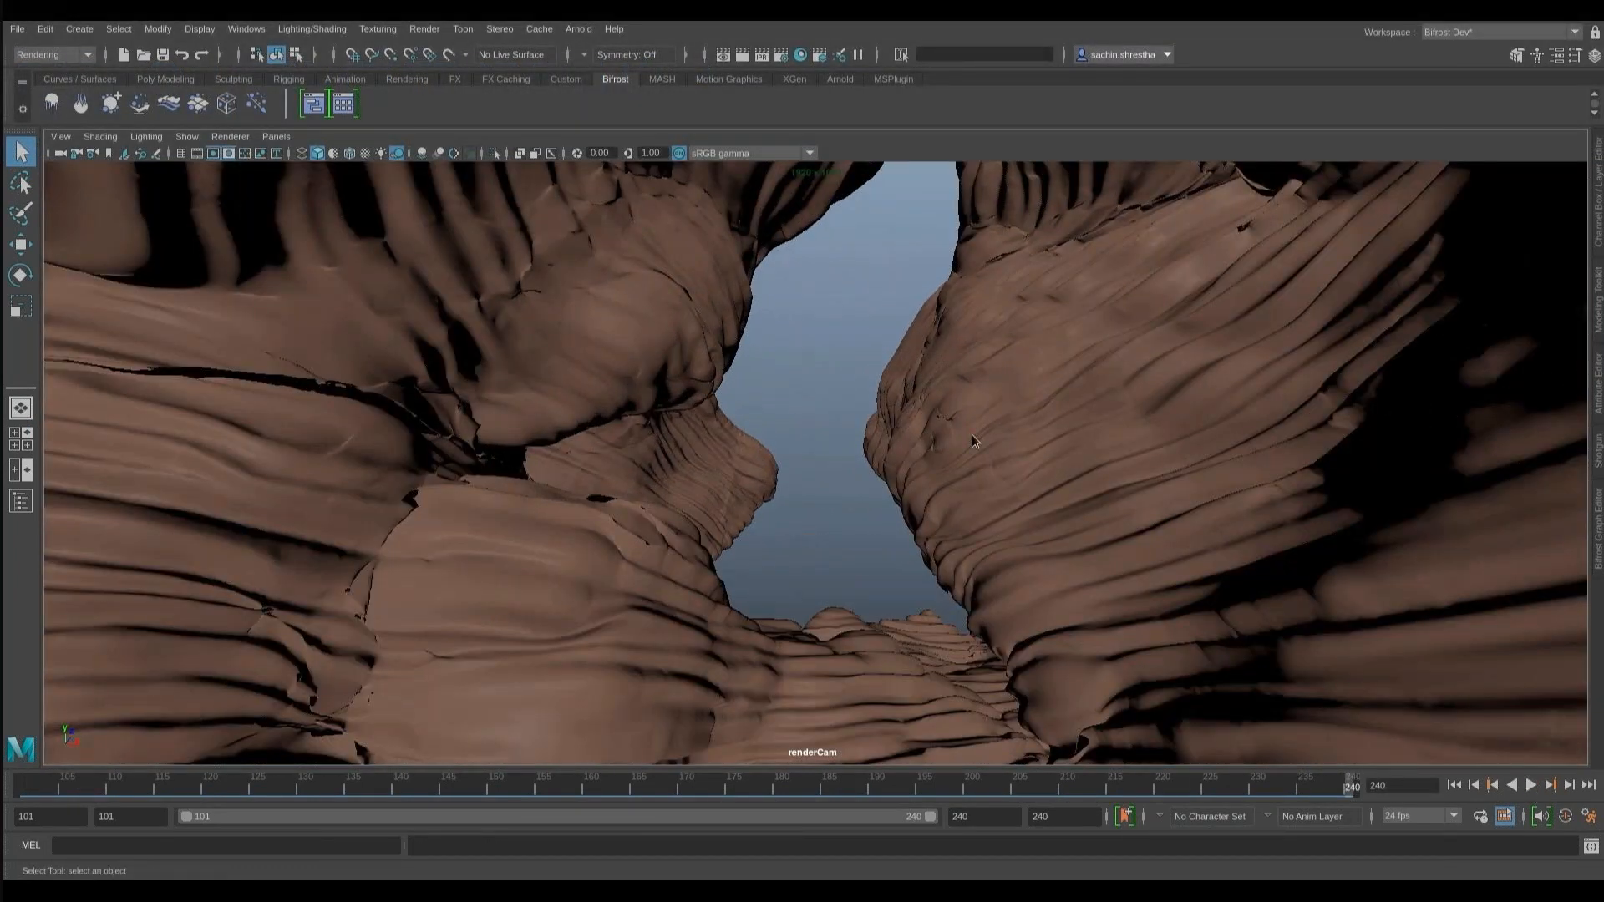
pyautogui.click(1599, 537)
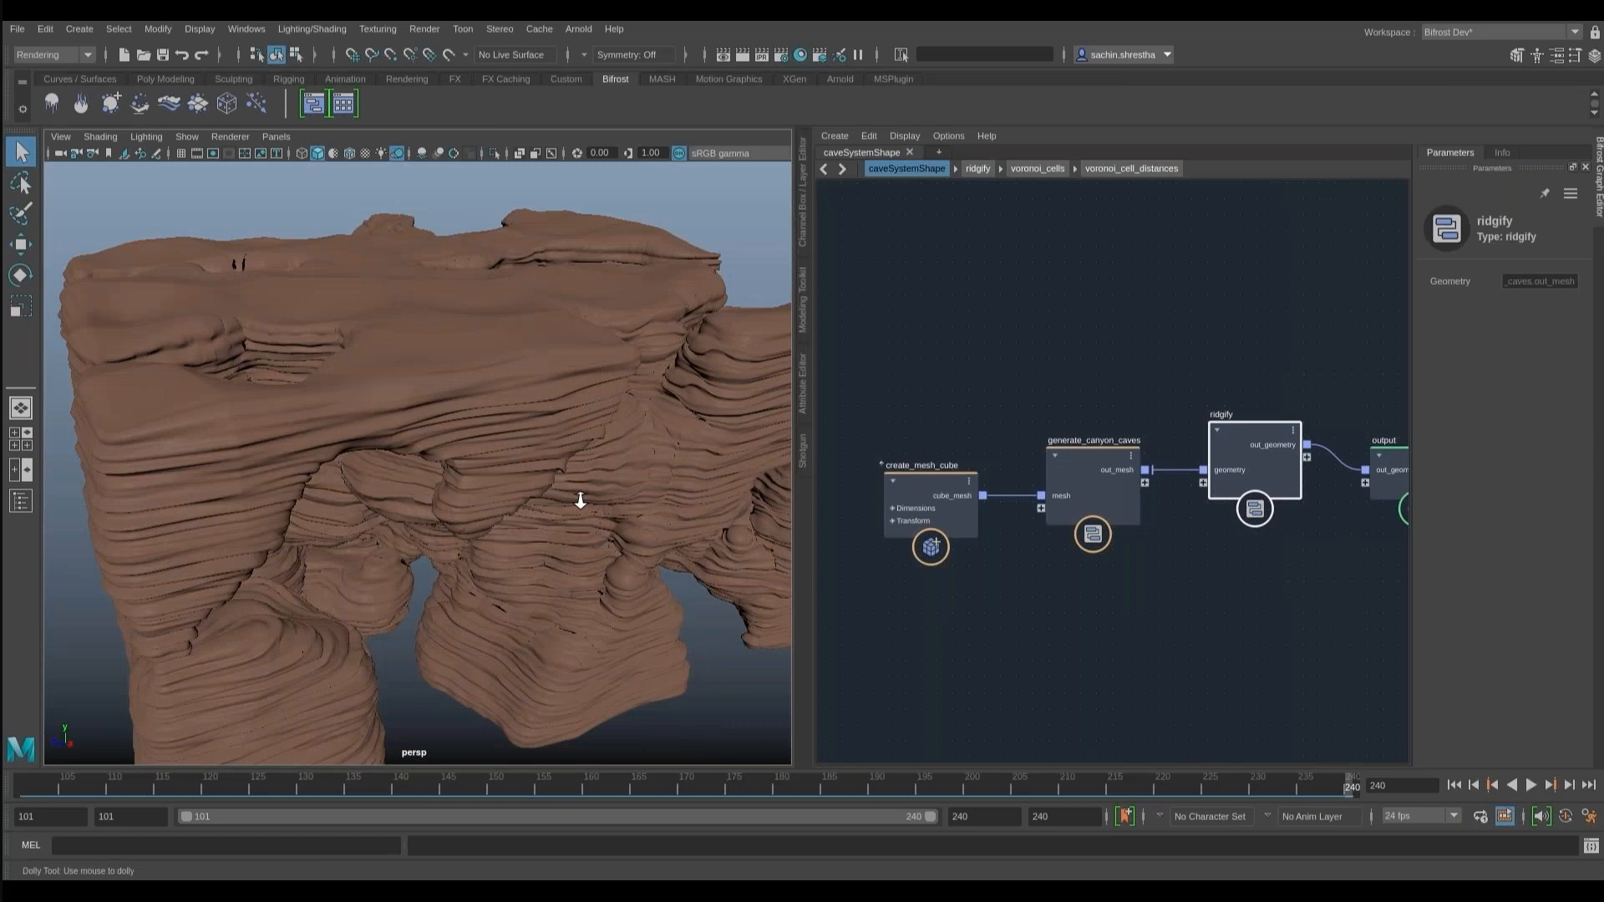
pyautogui.keyDown('alt'); pyautogui.moveTo(579, 501); pyautogui.dragTo(494, 519, button='right'); pyautogui.keyUp('alt')
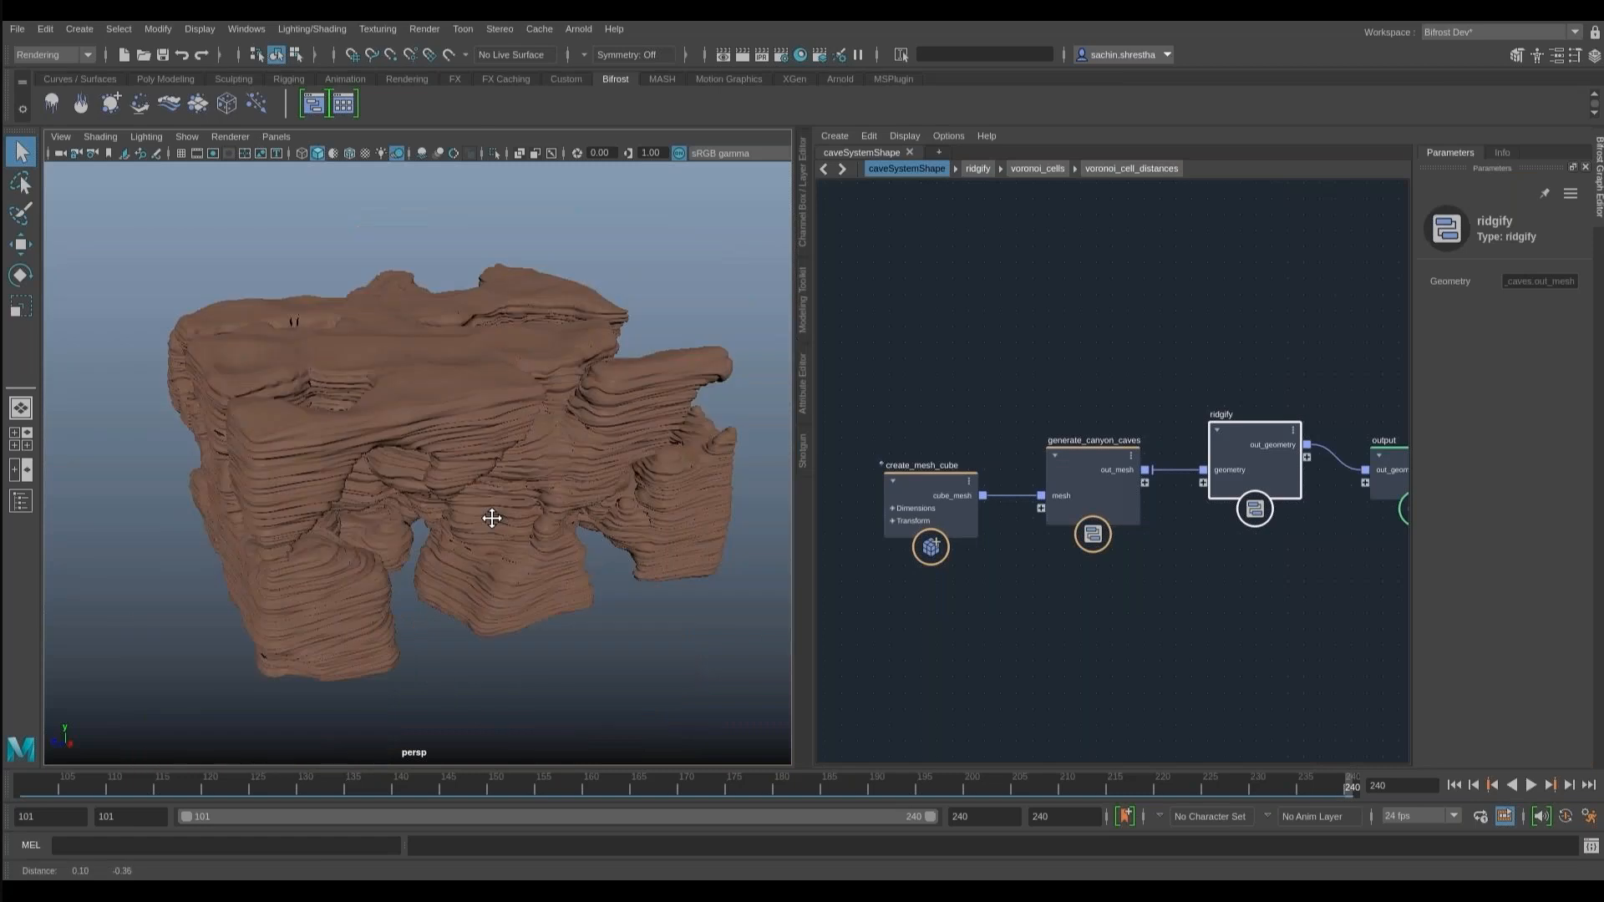
pyautogui.keyDown('alt'); pyautogui.moveTo(494, 519); pyautogui.dragTo(358, 508); pyautogui.keyUp('alt')
pyautogui.keyDown('alt'); pyautogui.moveTo(358, 508); pyautogui.dragTo(398, 511, button='right'); pyautogui.keyUp('alt')
pyautogui.keyDown('alt'); pyautogui.moveTo(398, 512); pyautogui.dragTo(193, 415); pyautogui.keyUp('alt')
pyautogui.scroll(-5, 498, 468)
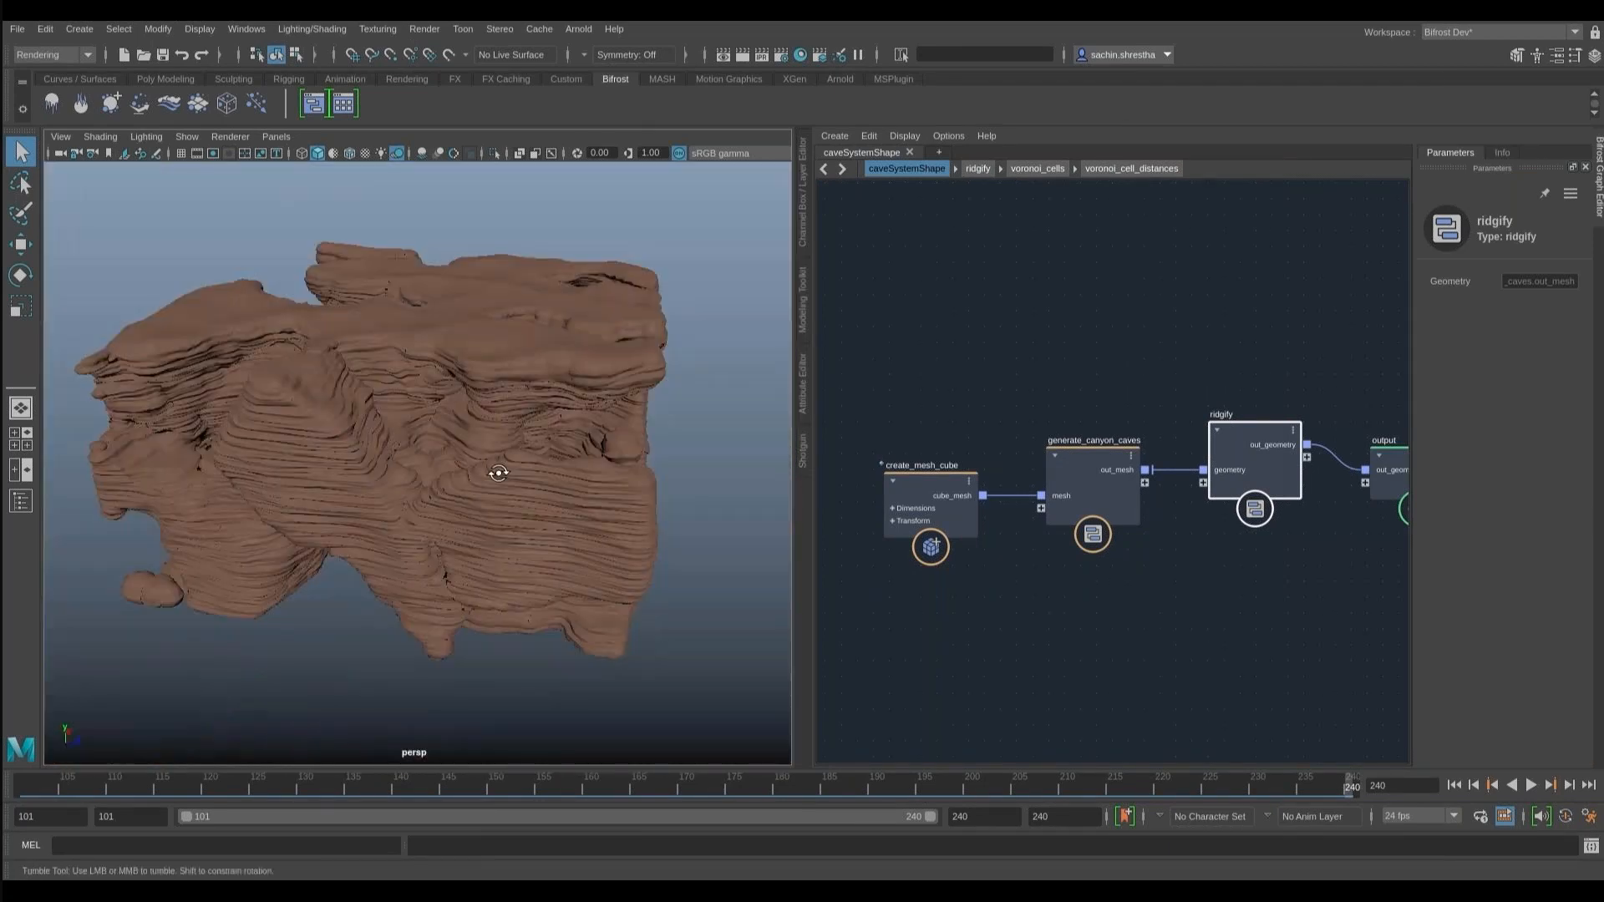
pyautogui.keyDown('alt'); pyautogui.moveTo(498, 468); pyautogui.dragTo(576, 509); pyautogui.keyUp('alt')
# - Examine the parameters of the create_mesh_cube node in the caveSystemShape graph
pyautogui.keyDown('alt'); pyautogui.moveTo(919, 568); pyautogui.dragTo(971, 575, button='middle'); pyautogui.keyUp('alt')
pyautogui.keyDown('alt'); pyautogui.moveTo(971, 572); pyautogui.dragTo(1160, 570, button='right'); pyautogui.keyUp('alt')
pyautogui.click(1095, 434)
pyautogui.keyDown('alt'); pyautogui.moveTo(1228, 290); pyautogui.dragTo(1139, 309, button='middle'); pyautogui.keyUp('alt')
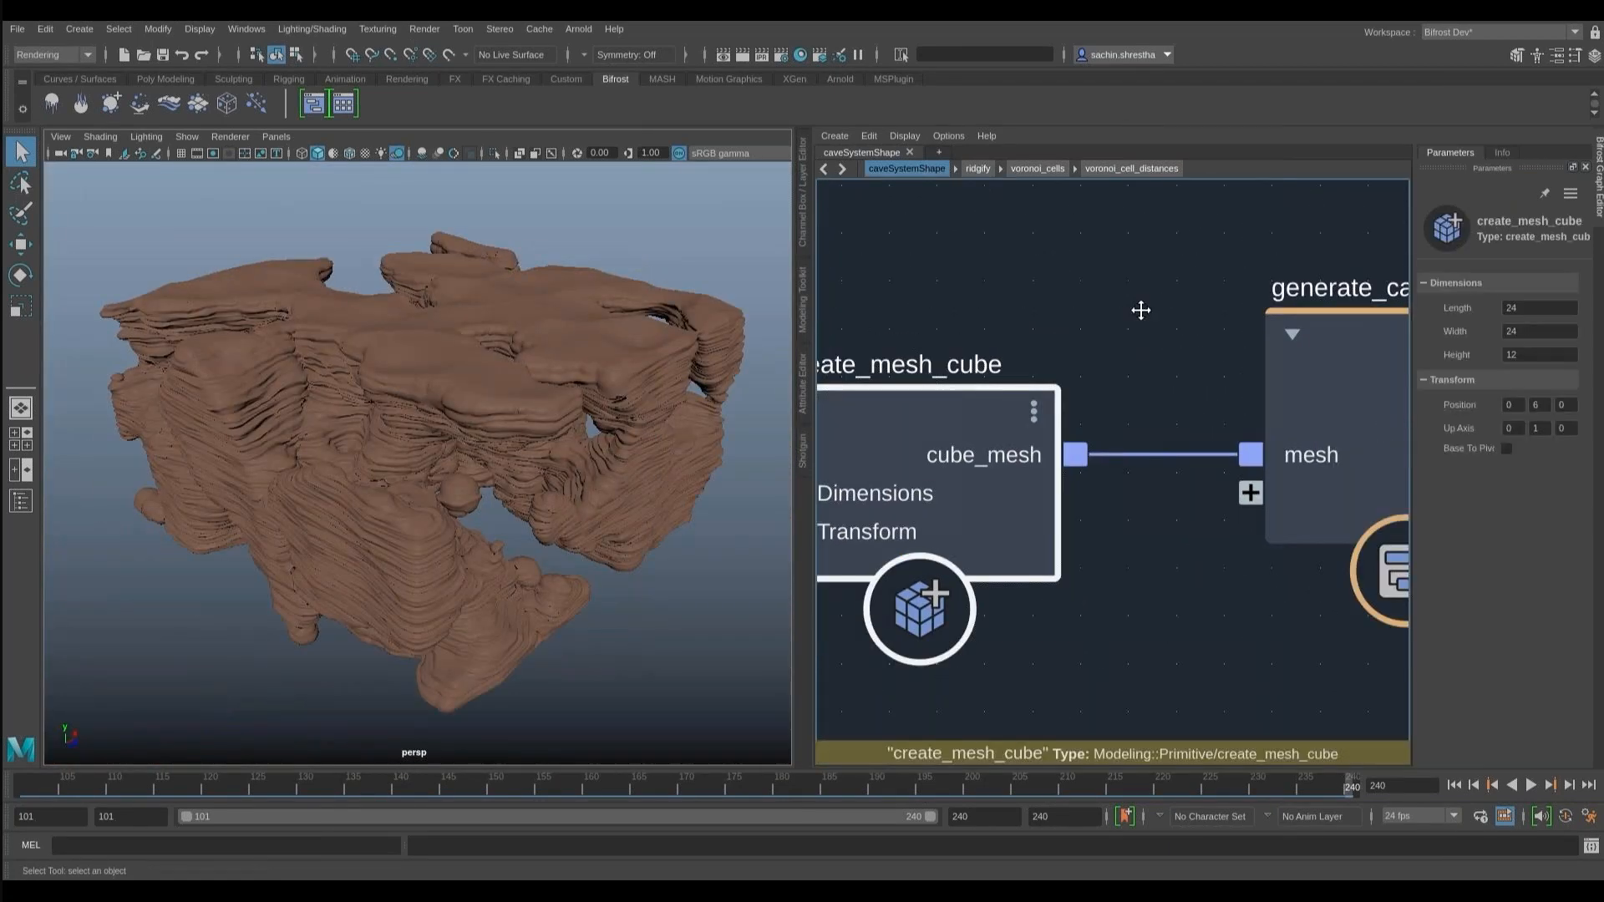
# - Open the generate_canyon_caves compound and examine its nodes one after another, through volume_to_mesh and get_from_array
pyautogui.doubleClick(1216, 364)
pyautogui.keyDown('alt'); pyautogui.moveTo(1113, 488); pyautogui.dragTo(979, 685, button='middle'); pyautogui.keyUp('alt')
pyautogui.click(1128, 472)
pyautogui.keyDown('alt'); pyautogui.moveTo(1214, 551); pyautogui.dragTo(971, 596, button='middle'); pyautogui.keyUp('alt')
pyautogui.click(1183, 455)
pyautogui.keyDown('alt'); pyautogui.moveTo(1281, 533); pyautogui.dragTo(1297, 468, button='middle'); pyautogui.keyUp('alt')
pyautogui.click(1203, 539)
pyautogui.keyDown('alt'); pyautogui.moveTo(1357, 650); pyautogui.dragTo(1188, 610, button='middle'); pyautogui.keyUp('alt')
pyautogui.click(1270, 418)
pyautogui.keyDown('alt'); pyautogui.moveTo(1394, 347); pyautogui.dragTo(941, 451, button='middle'); pyautogui.keyUp('alt')
pyautogui.keyDown('alt'); pyautogui.moveTo(1266, 510); pyautogui.dragTo(945, 343, button='middle'); pyautogui.keyUp('alt')
pyautogui.click(945, 343)
pyautogui.keyDown('alt'); pyautogui.moveTo(1110, 271); pyautogui.dragTo(985, 320, button='middle'); pyautogui.keyUp('alt')
pyautogui.click(1103, 397)
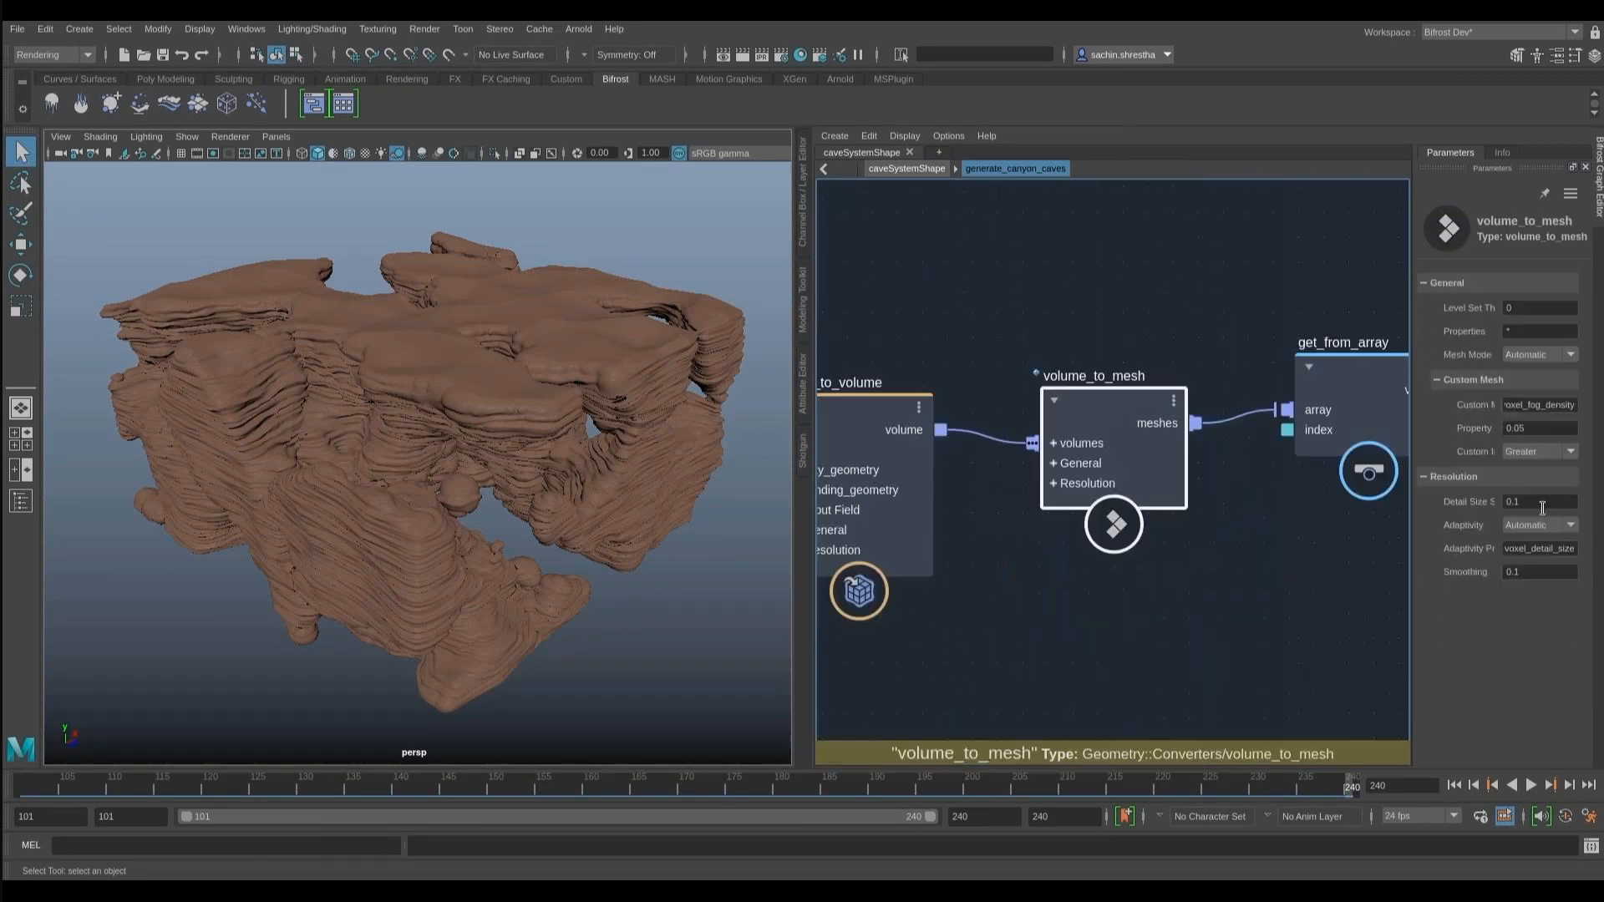
pyautogui.keyDown('alt'); pyautogui.moveTo(1259, 346); pyautogui.dragTo(1021, 354, button='middle'); pyautogui.keyUp('alt')
pyautogui.click(1021, 354)
# - Return to the caveSystemShape graph, open the ridgify compound and examine its Voronoi and fractal displacement nodes
pyautogui.click(902, 168)
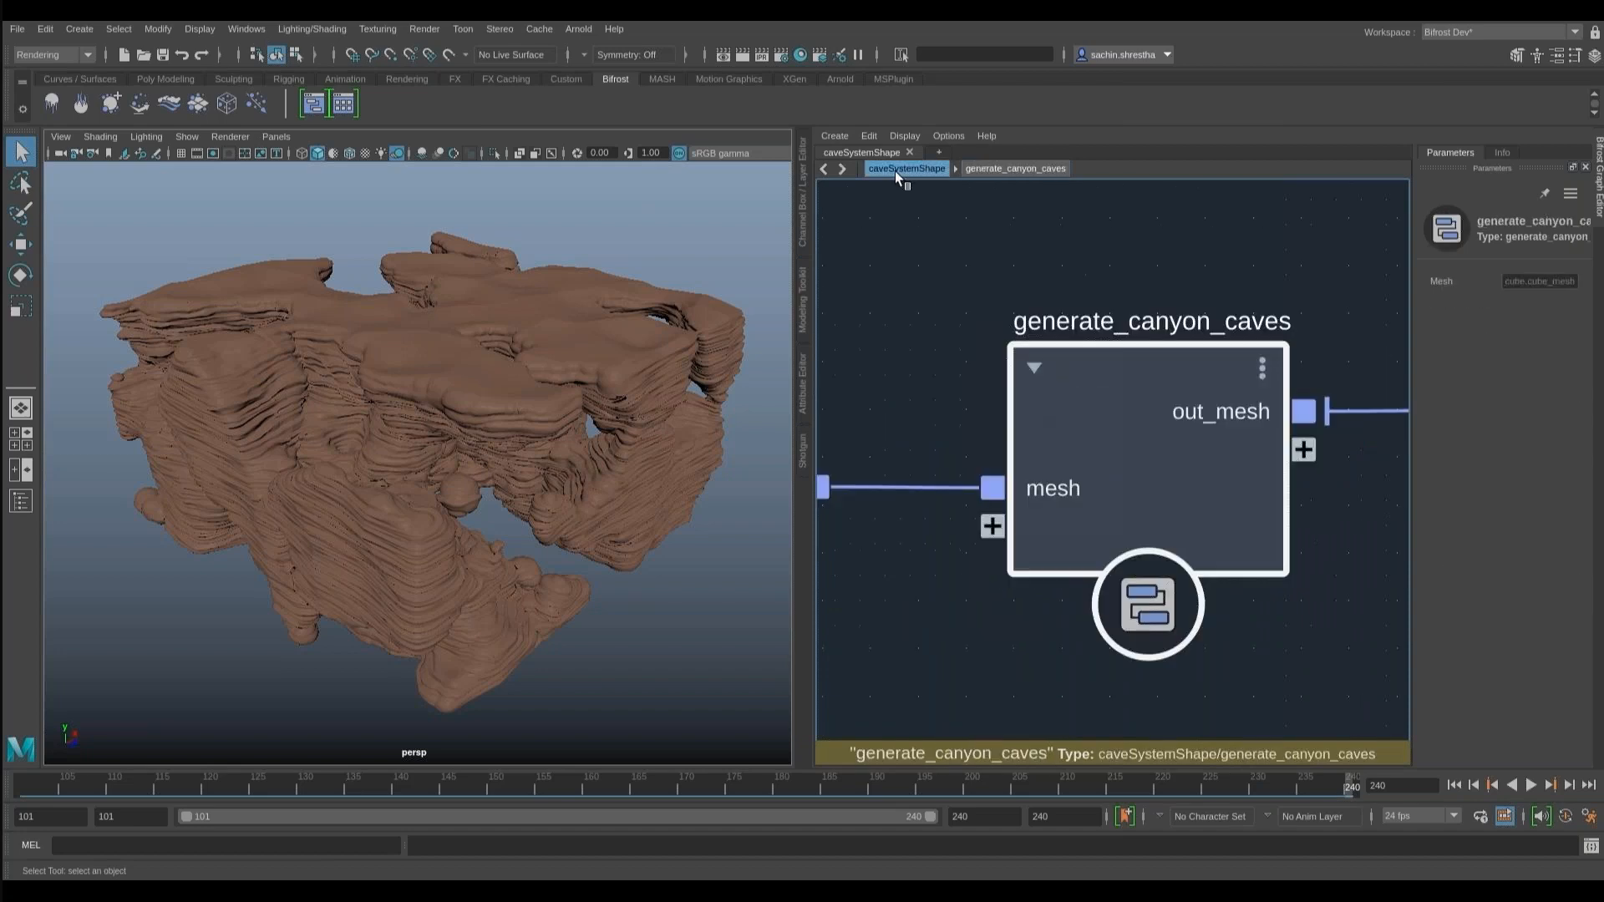
pyautogui.keyDown('alt'); pyautogui.moveTo(1370, 287); pyautogui.dragTo(922, 334, button='middle'); pyautogui.keyUp('alt')
pyautogui.doubleClick(1201, 336)
pyautogui.keyDown('alt'); pyautogui.moveTo(1098, 532); pyautogui.dragTo(1292, 669, button='middle'); pyautogui.keyUp('alt')
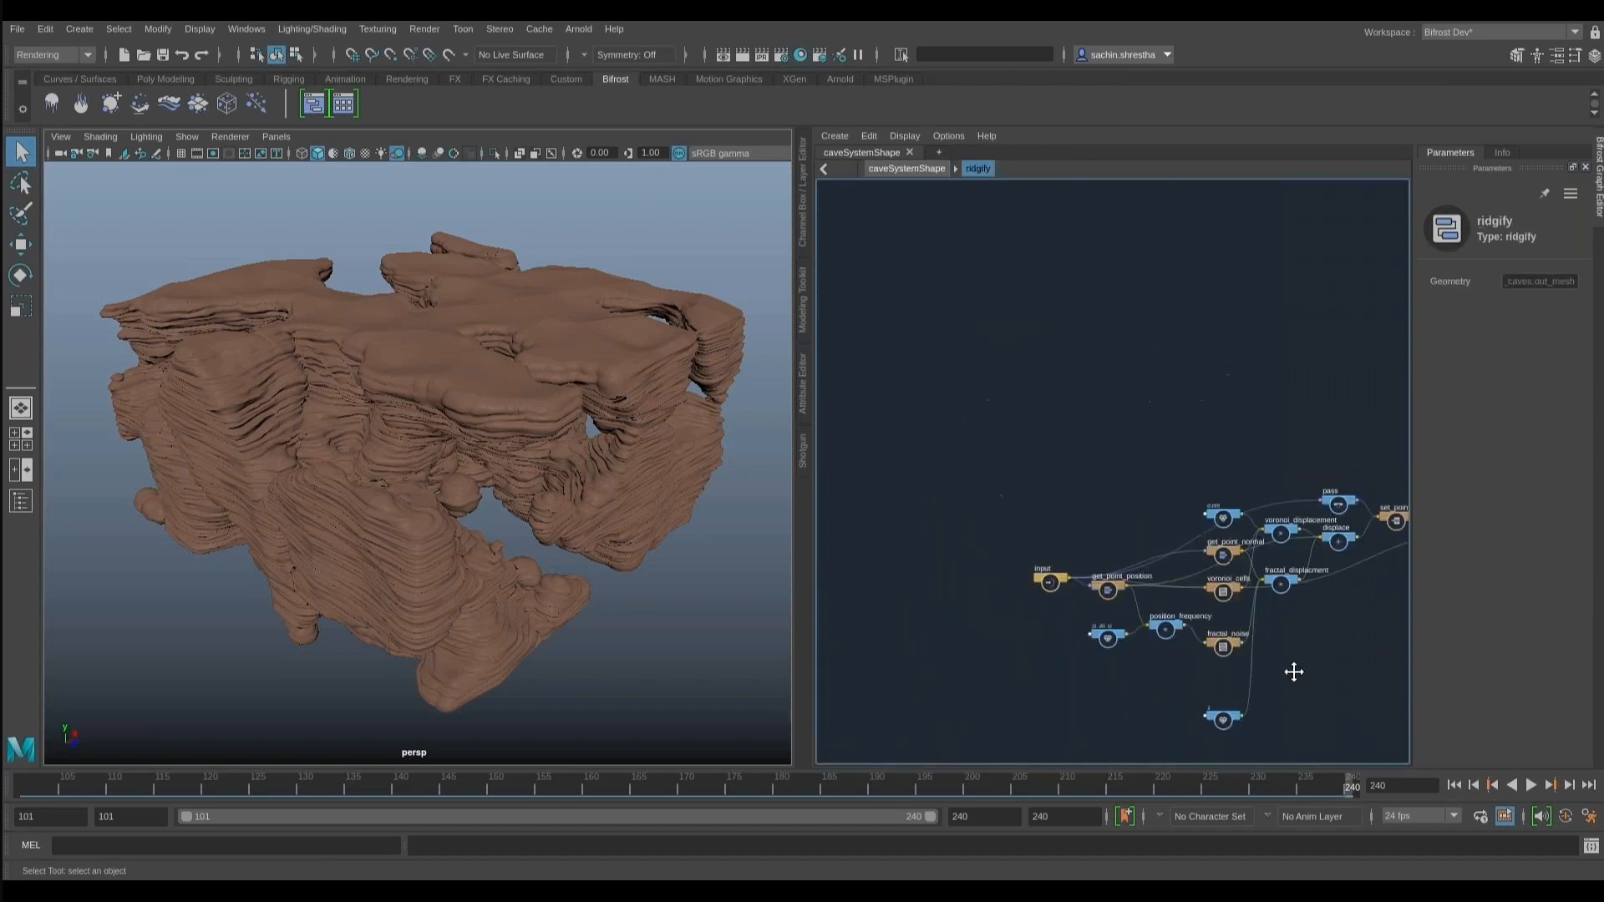
pyautogui.scroll(6, 1186, 629)
pyautogui.keyDown('alt'); pyautogui.moveTo(944, 594); pyautogui.dragTo(945, 488, button='middle'); pyautogui.keyUp('alt')
pyautogui.scroll(3, 1036, 504)
pyautogui.keyDown('alt'); pyautogui.moveTo(1229, 531); pyautogui.dragTo(980, 622, button='middle'); pyautogui.keyUp('alt')
# - Open the voronoi_cells compound inside ridgify and look through its nodes
pyautogui.doubleClick(1083, 435)
pyautogui.scroll(5, 971, 660)
pyautogui.scroll(2, 971, 660)
pyautogui.keyDown('alt'); pyautogui.moveTo(1333, 276); pyautogui.dragTo(744, 399, button='middle'); pyautogui.keyUp('alt')
pyautogui.keyDown('alt'); pyautogui.moveTo(1370, 192); pyautogui.dragTo(960, 335, button='middle'); pyautogui.keyUp('alt')
# - Open the voronoi_cell_distances compound and follow its nodes to the distance, closest_seed_index and closest_seed_color outputs
pyautogui.doubleClick(969, 399)
pyautogui.scroll(-5, 1029, 394)
pyautogui.keyDown('alt'); pyautogui.moveTo(1215, 543); pyautogui.dragTo(1066, 605, button='middle'); pyautogui.keyUp('alt')
pyautogui.scroll(5, 1066, 605)
pyautogui.keyDown('alt'); pyautogui.moveTo(1206, 495); pyautogui.dragTo(1099, 705, button='middle'); pyautogui.keyUp('alt')
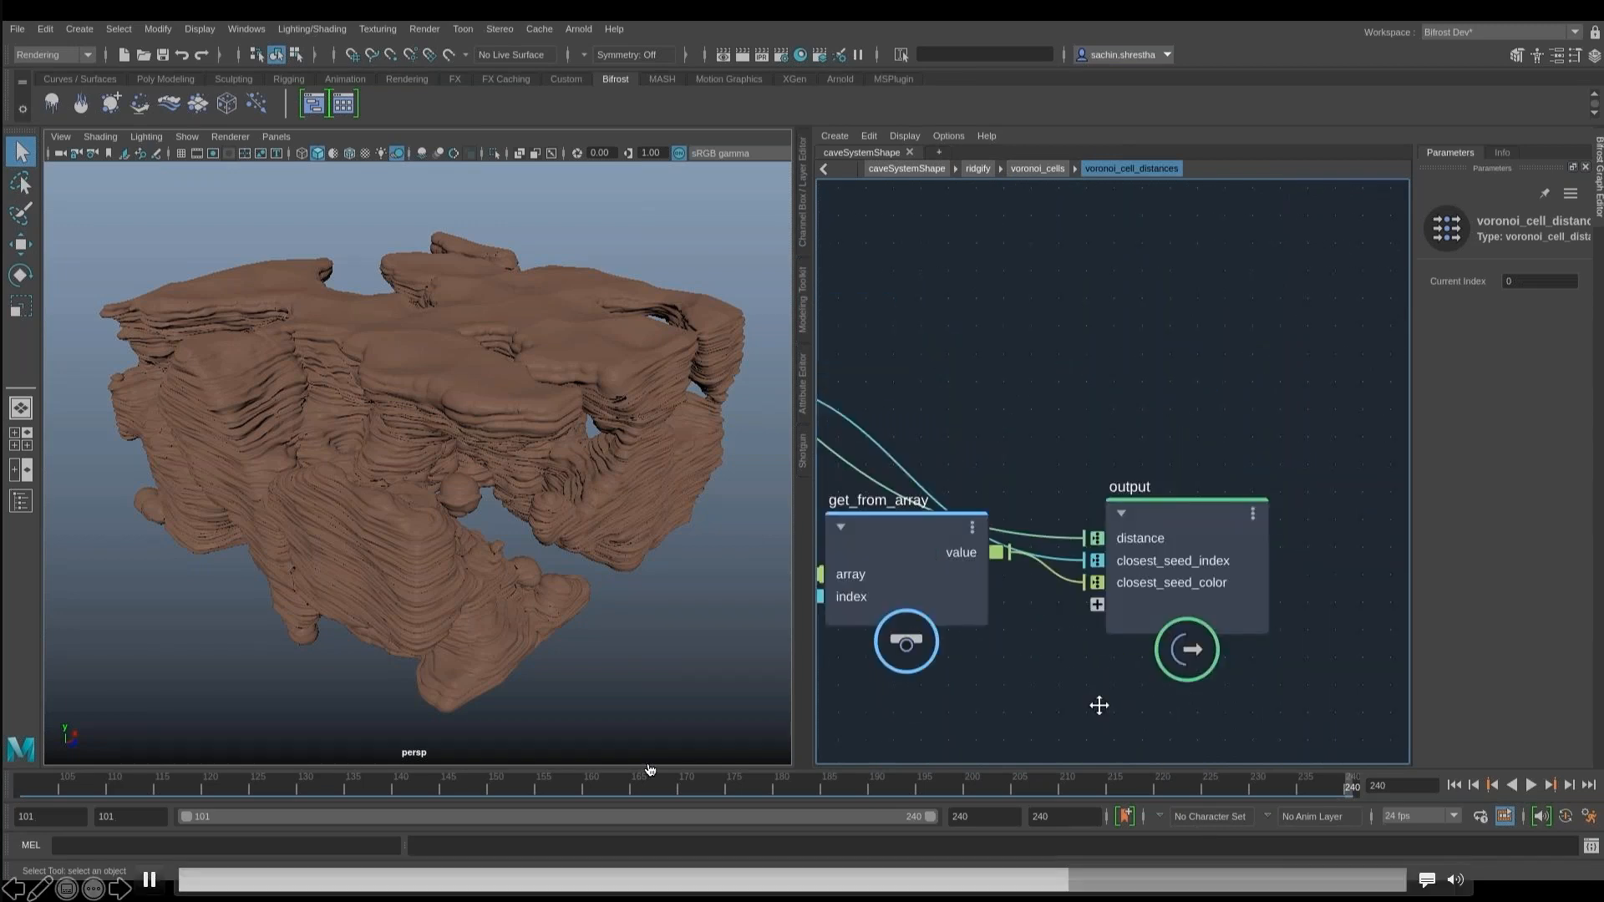
# - Return to the ridgify graph and examine the update_mesh_normals node and the node setting the color property
pyautogui.click(1042, 168)
pyautogui.click(979, 167)
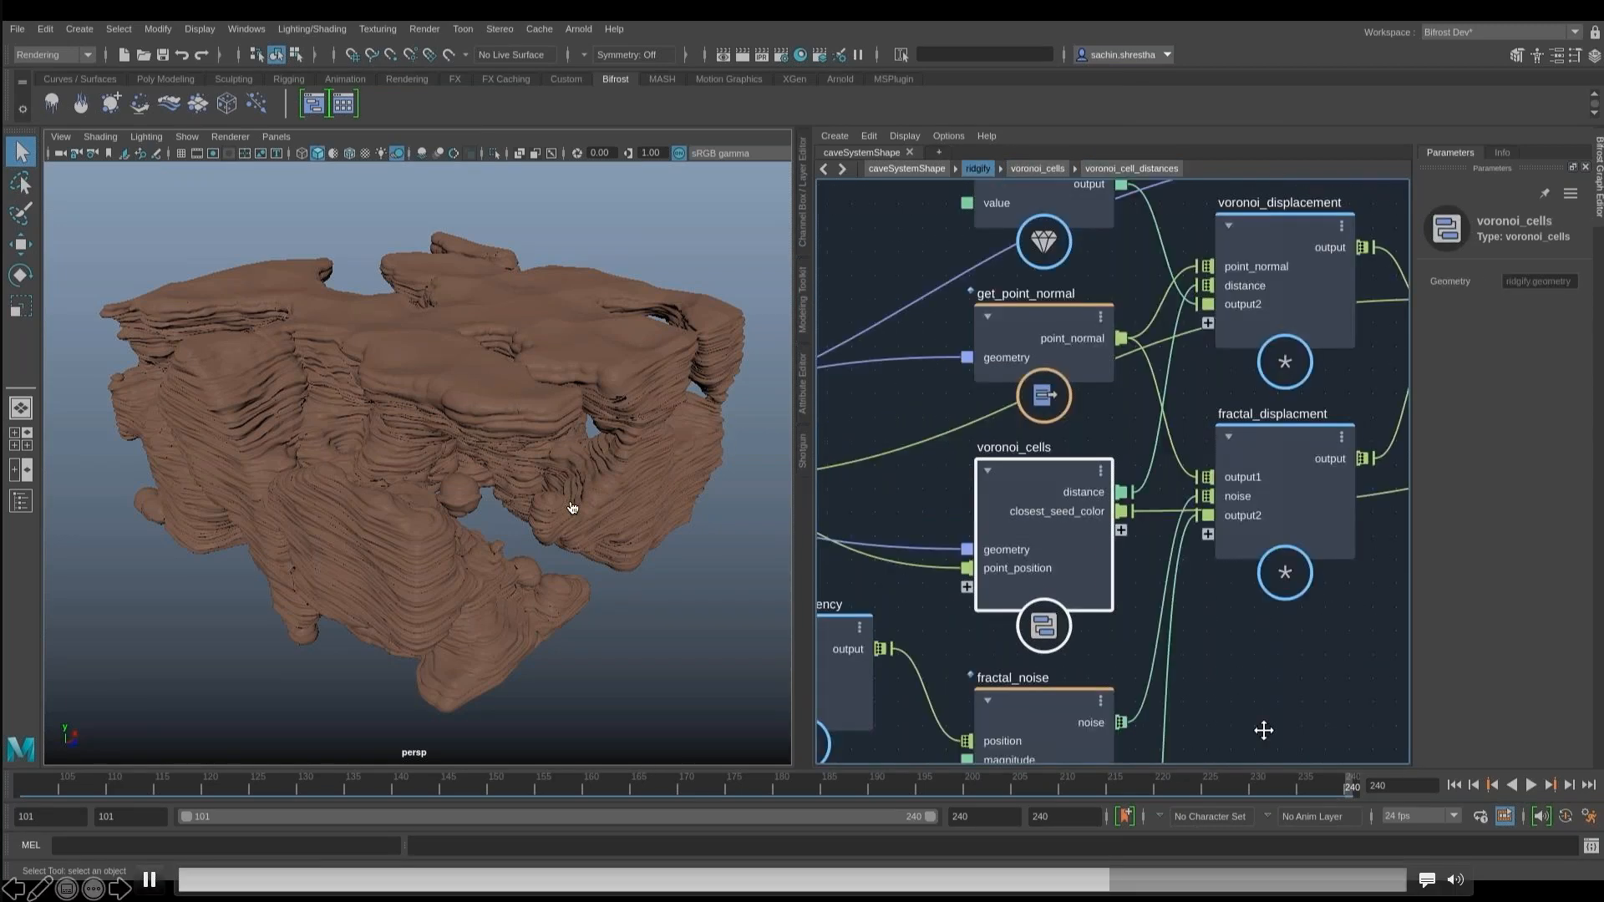
pyautogui.keyDown('alt'); pyautogui.moveTo(1383, 347); pyautogui.dragTo(827, 396, button='middle'); pyautogui.keyUp('alt')
pyautogui.keyDown('alt'); pyautogui.moveTo(964, 281); pyautogui.dragTo(941, 284, button='middle'); pyautogui.keyUp('alt')
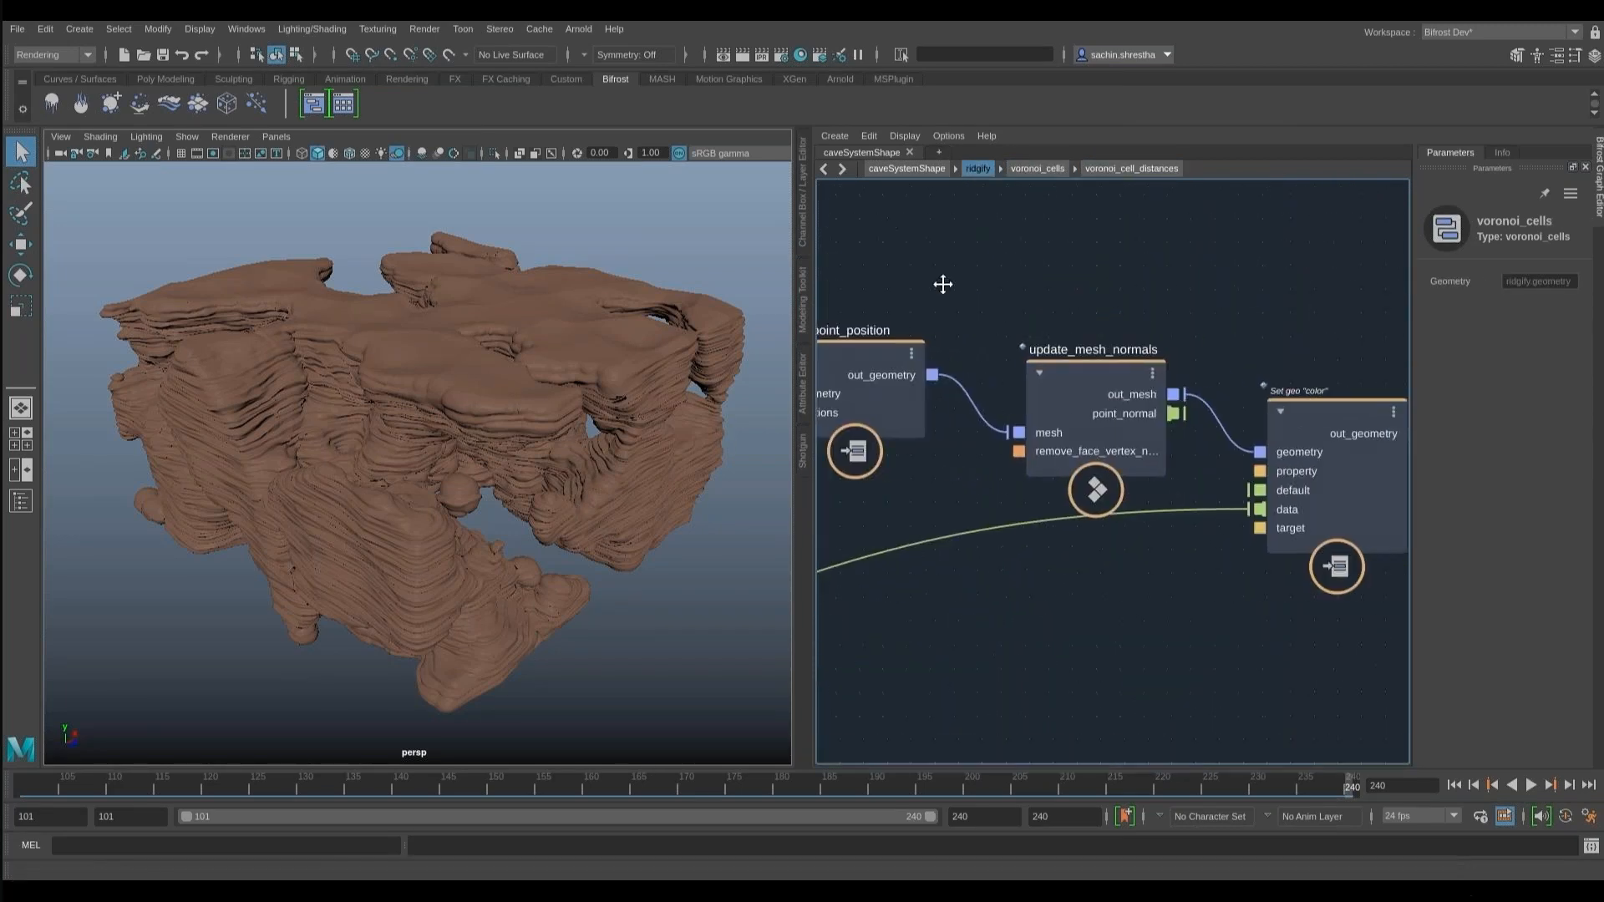
# - Return to the top-level caveSystemShape graph and replay the canyon fly-through from frame 101 in the renderCam view
pyautogui.click(912, 168)
pyautogui.press('l')
pyautogui.keyDown('alt'); pyautogui.moveTo(1318, 674); pyautogui.dragTo(1235, 670, button='middle'); pyautogui.keyUp('alt')
pyautogui.scroll(-5, 1235, 670)
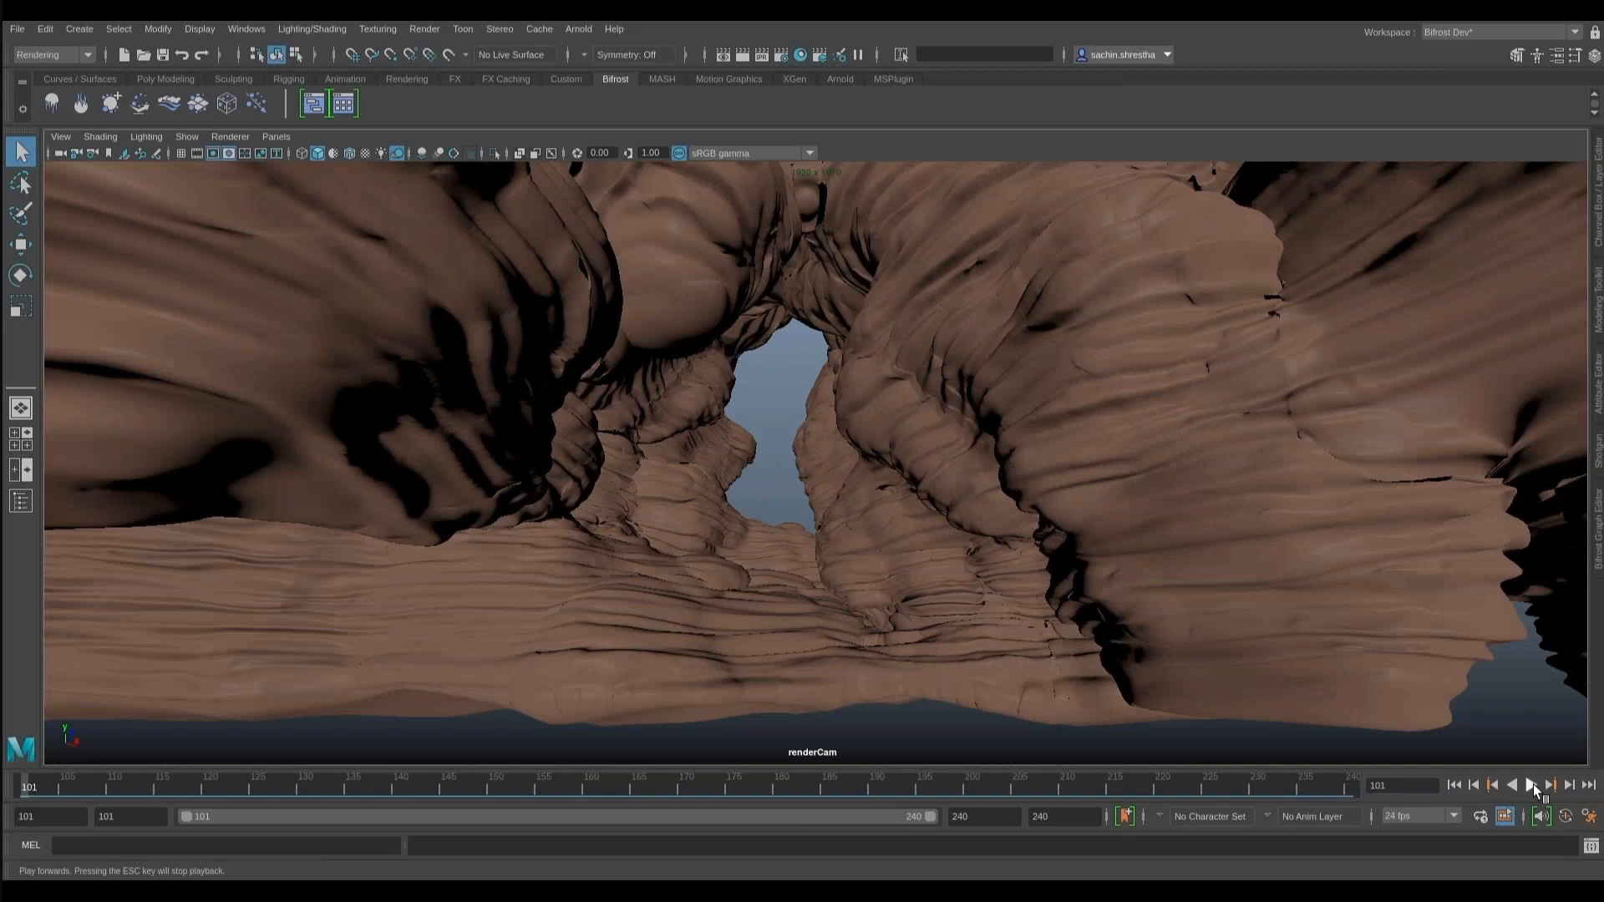
pyautogui.click(1533, 787)
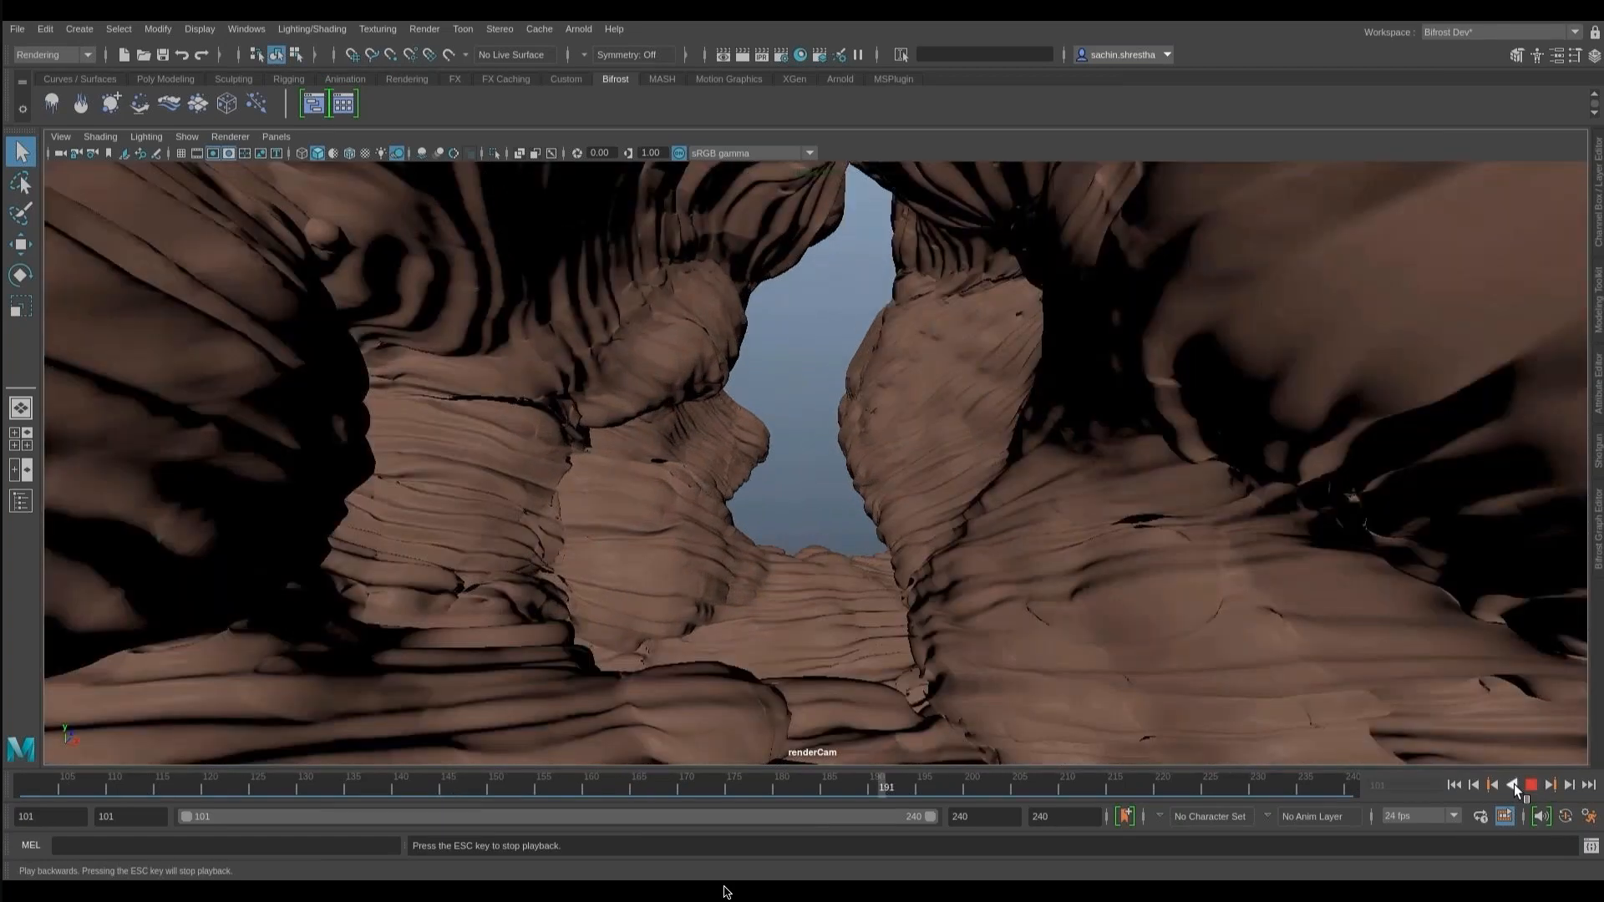
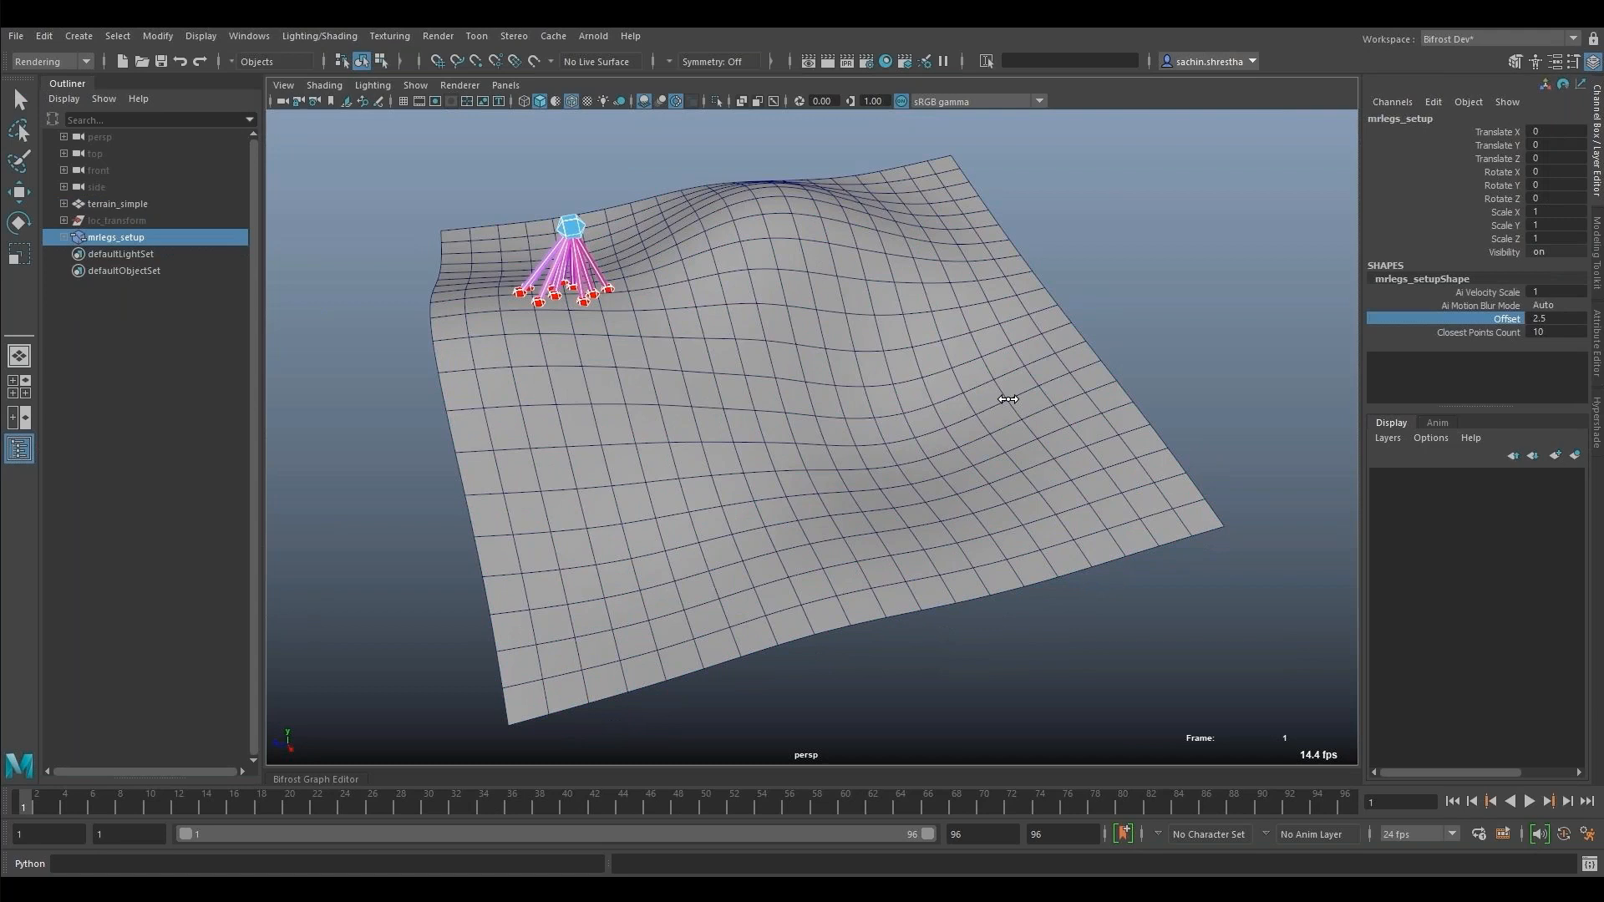
# - Raise the Closest Points Count of mrlegs_setup to 32 to give the creature more legs
pyautogui.click(1542, 332)
pyautogui.click(1541, 332)
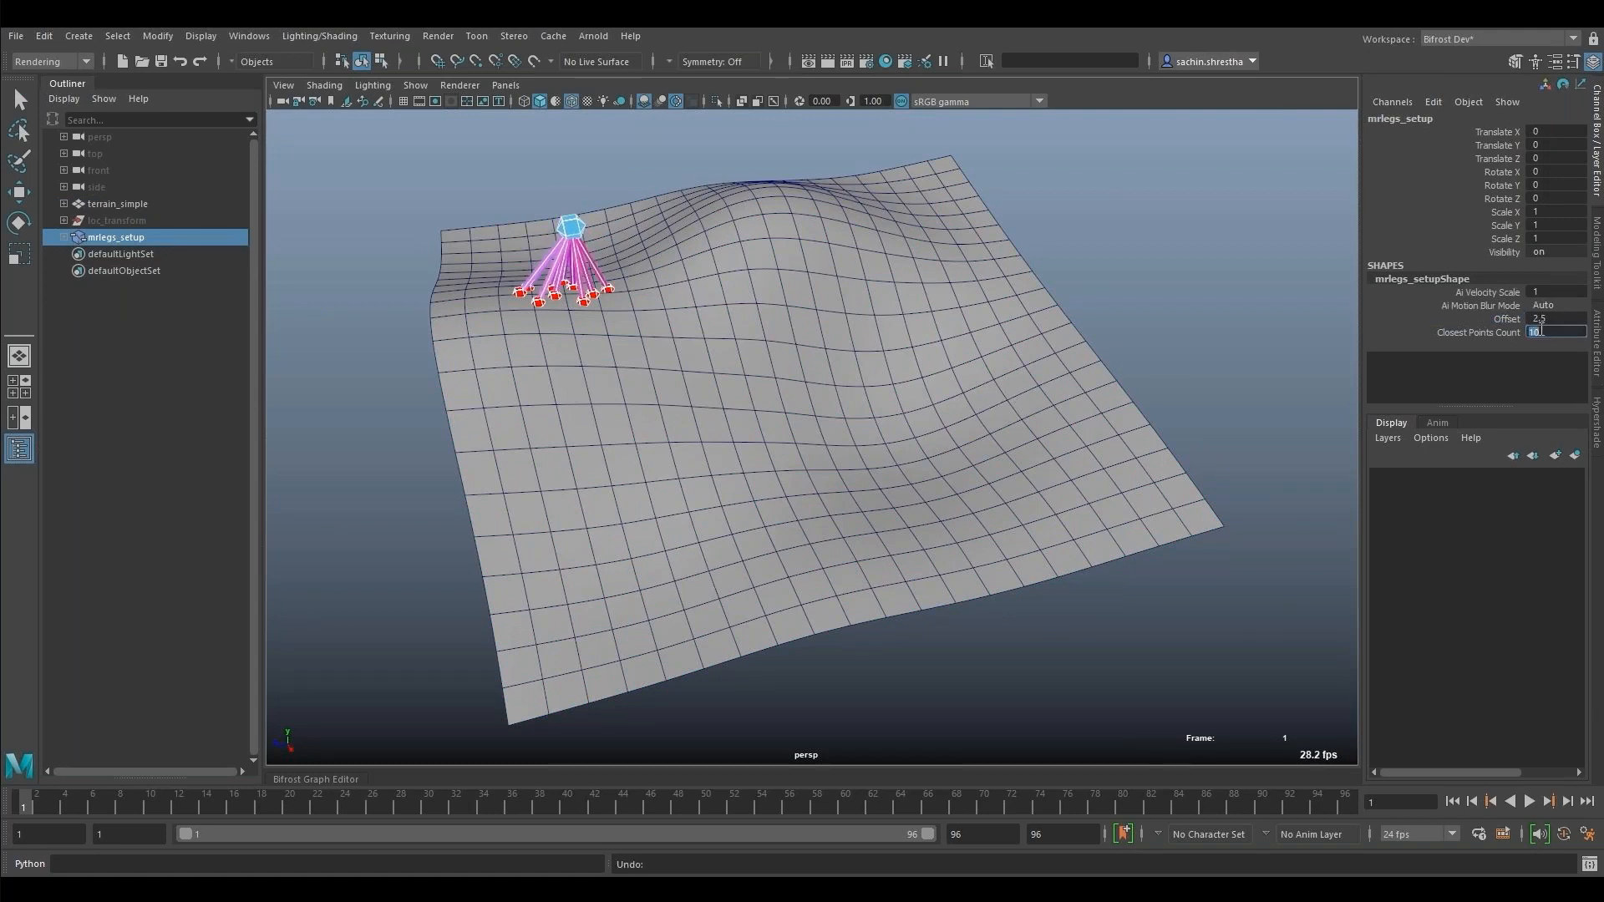
pyautogui.write('60')
pyautogui.press('Return')
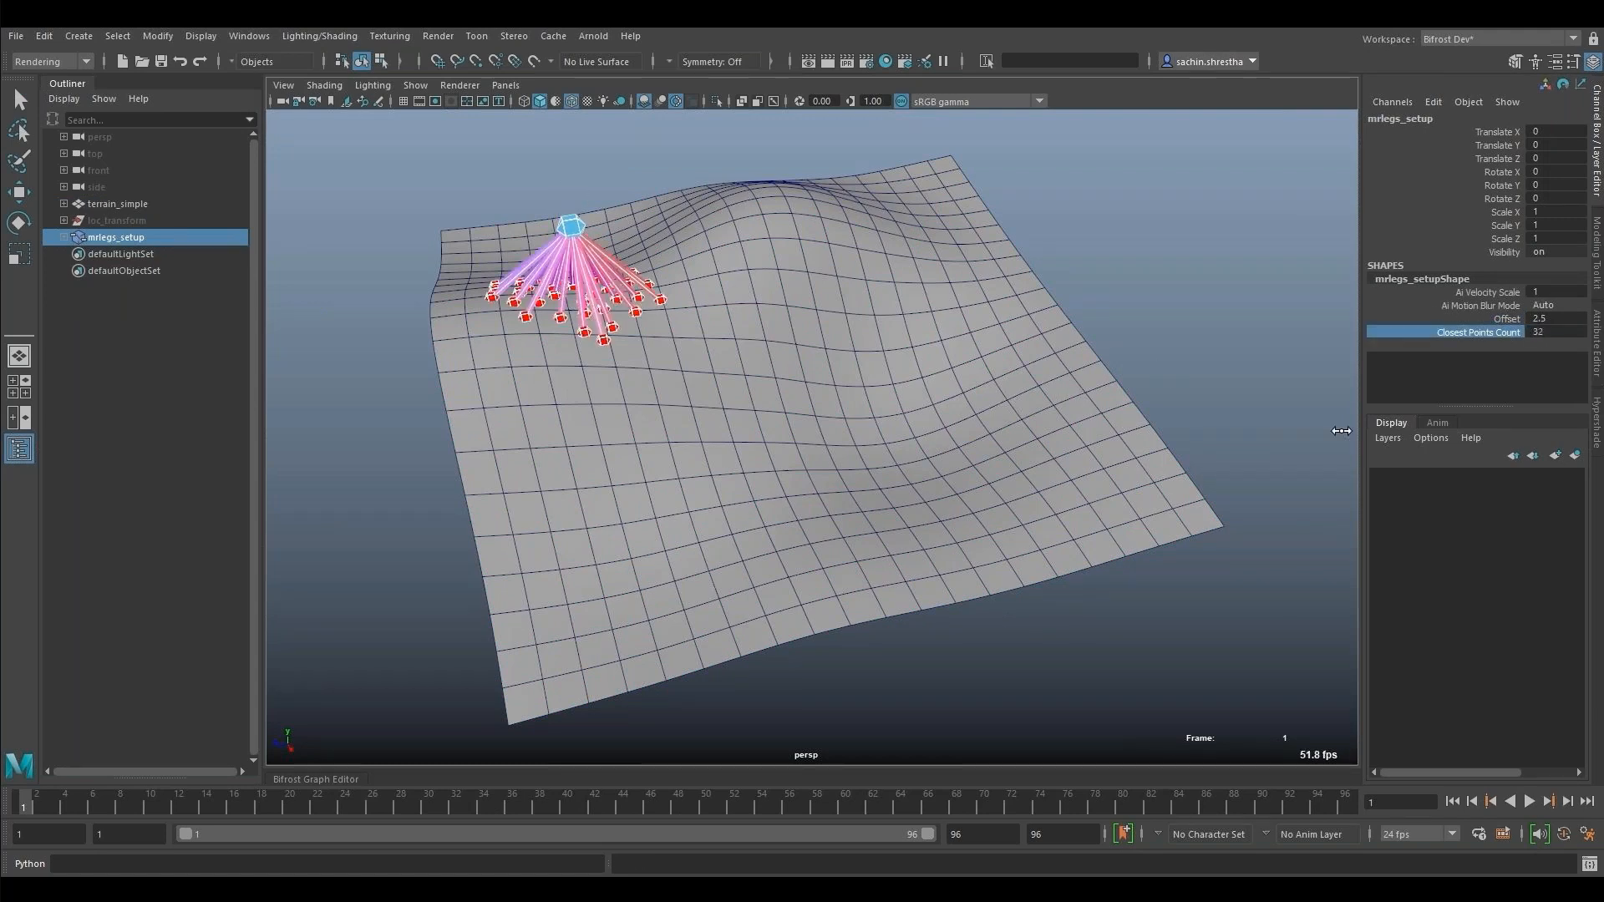
pyautogui.keyDown('ctrl'); pyautogui.moveTo(1577, 416); pyautogui.dragTo(1566, 331); pyautogui.keyUp('ctrl')
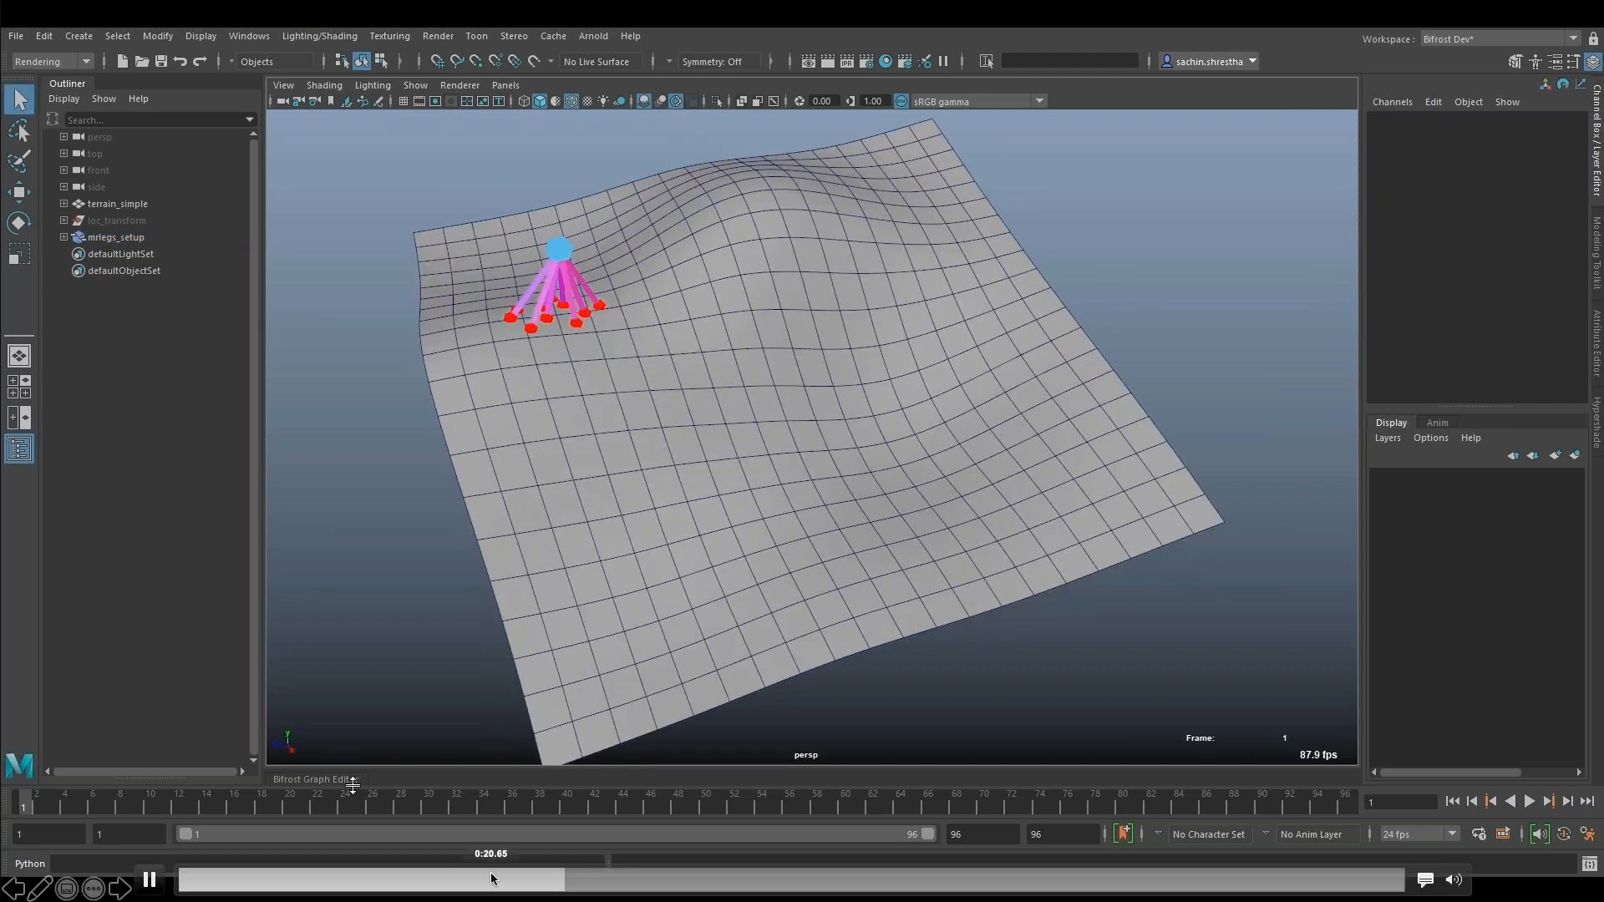
# - Replay the legs demo and examine the multiply and add nodes inside the get_head_positions compound
pyautogui.click(490, 878)
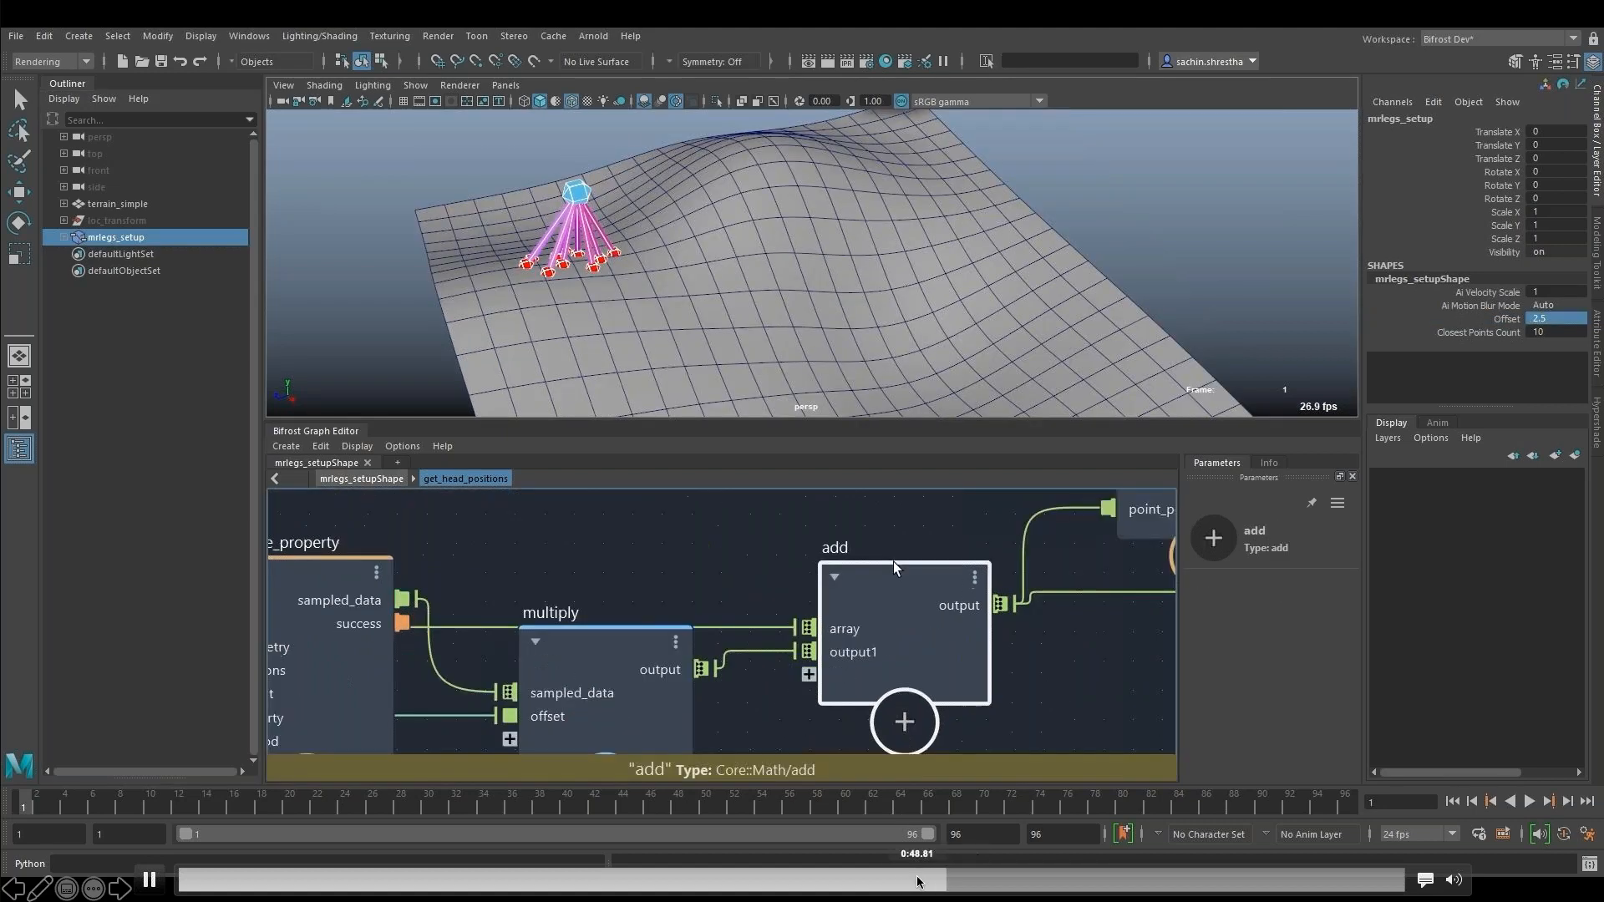
pyautogui.click(917, 881)
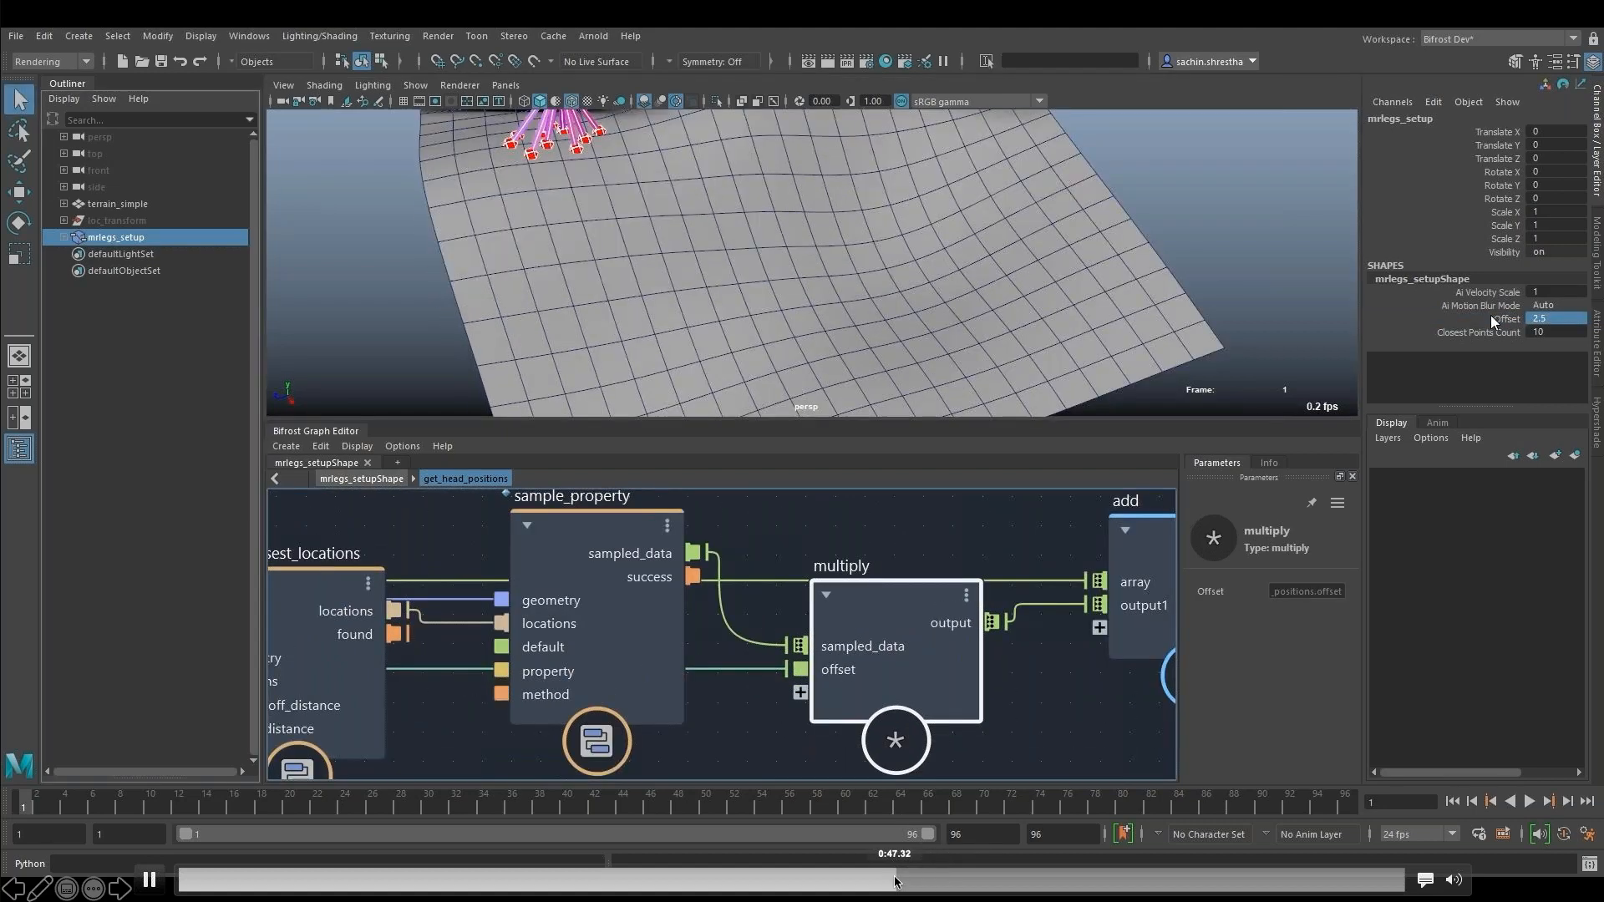
pyautogui.click(870, 879)
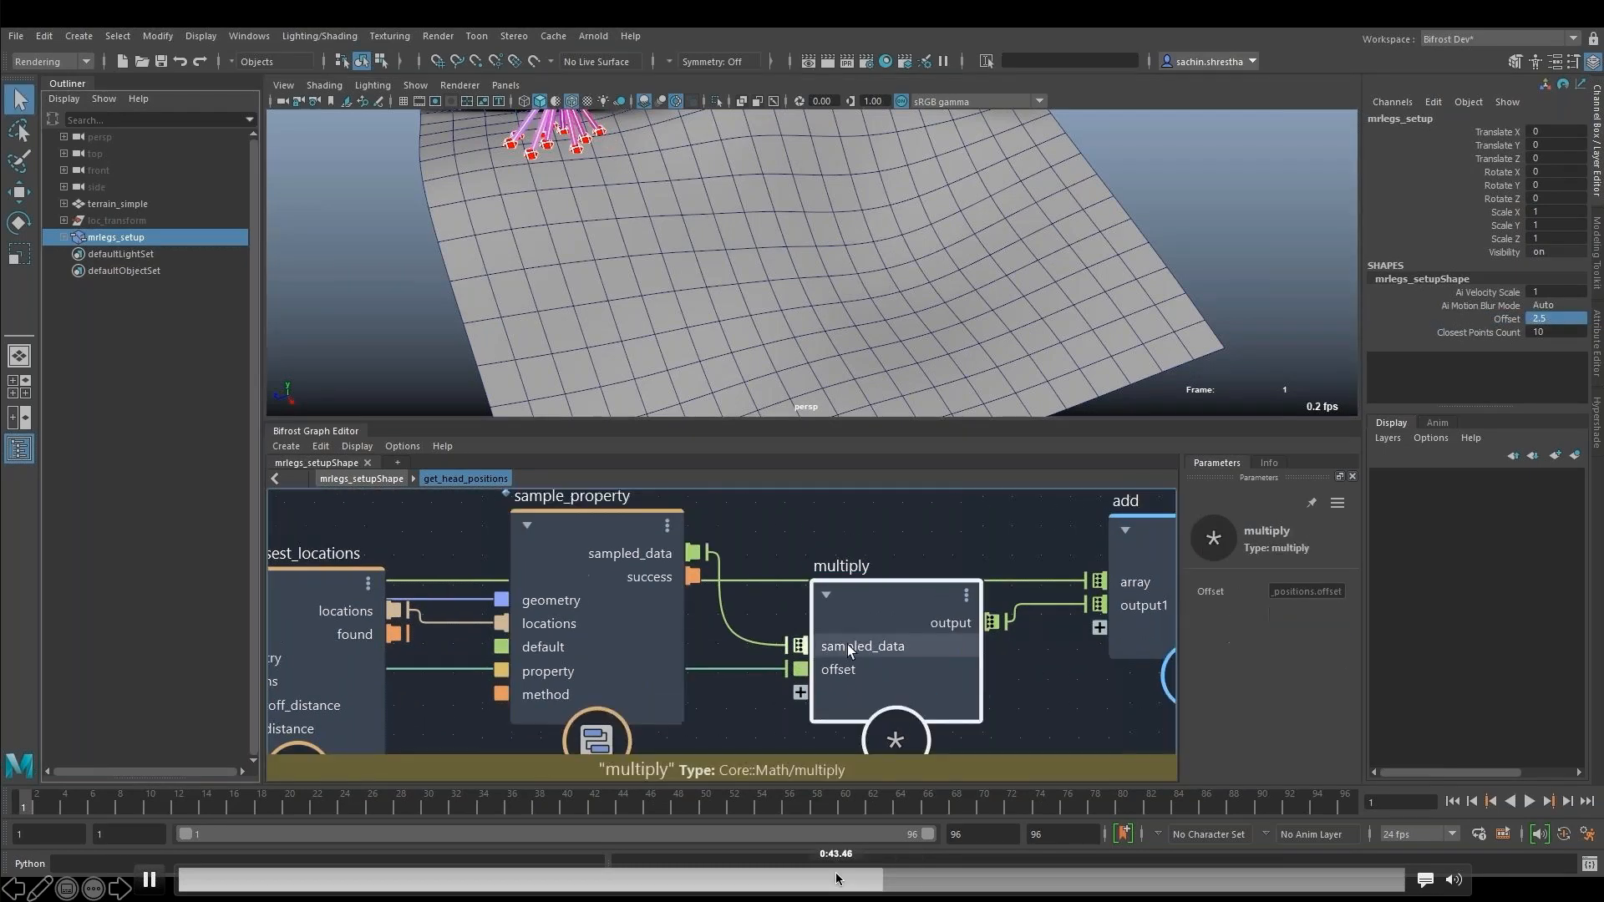
# - Skip ahead to the get_leg_positions compound, pause on its slice_array node, and play the legs demo to its end
pyautogui.click(988, 882)
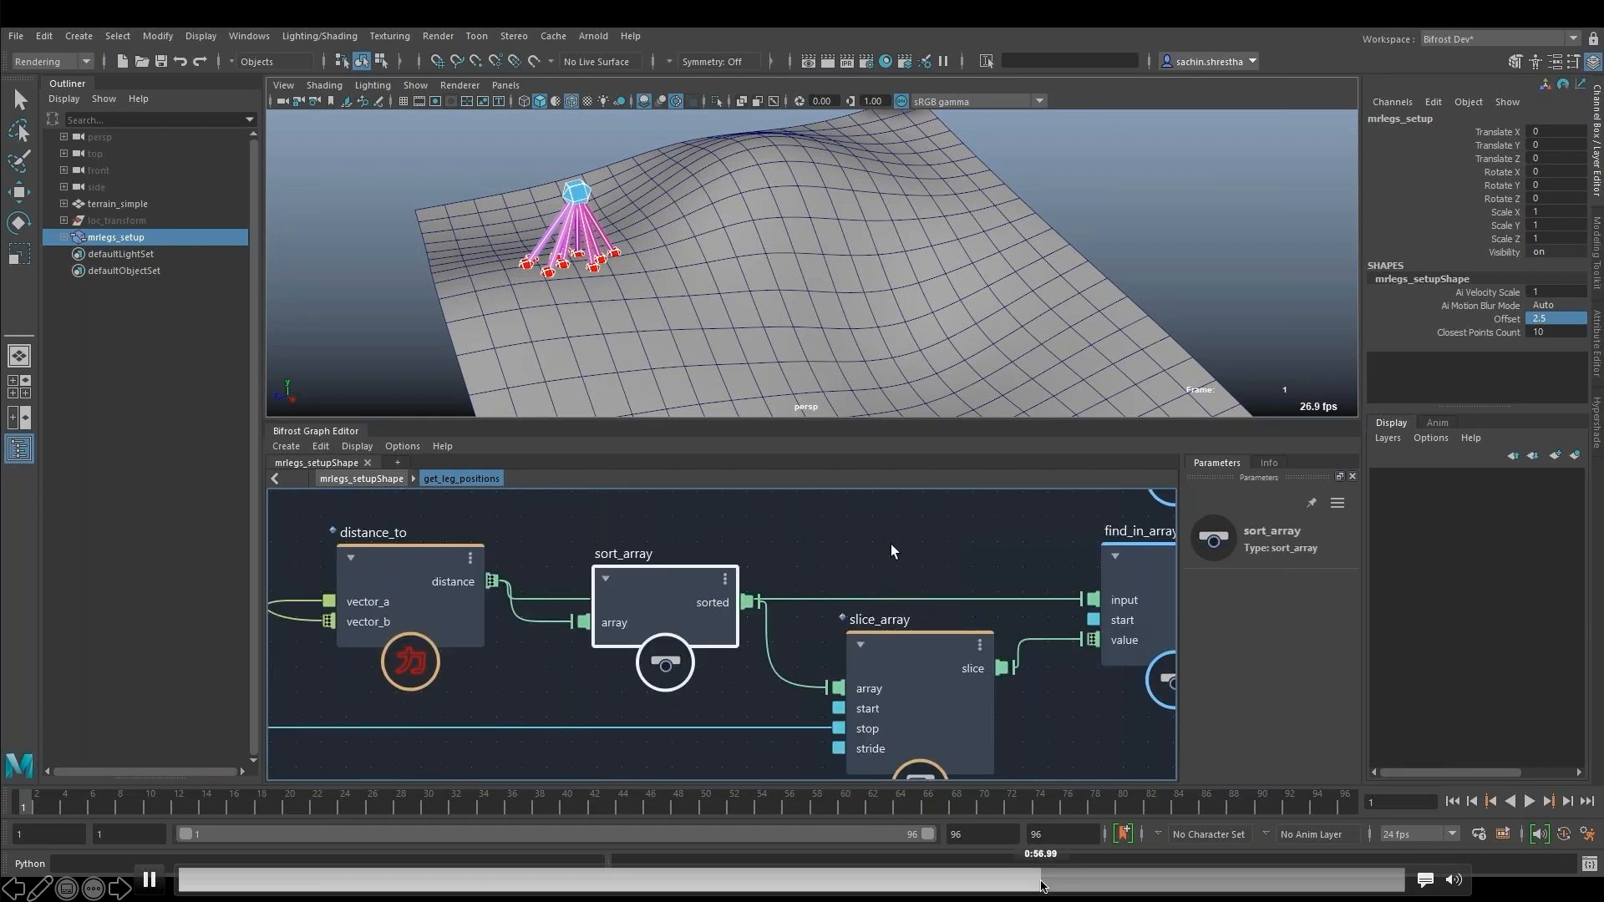
pyautogui.press('space')
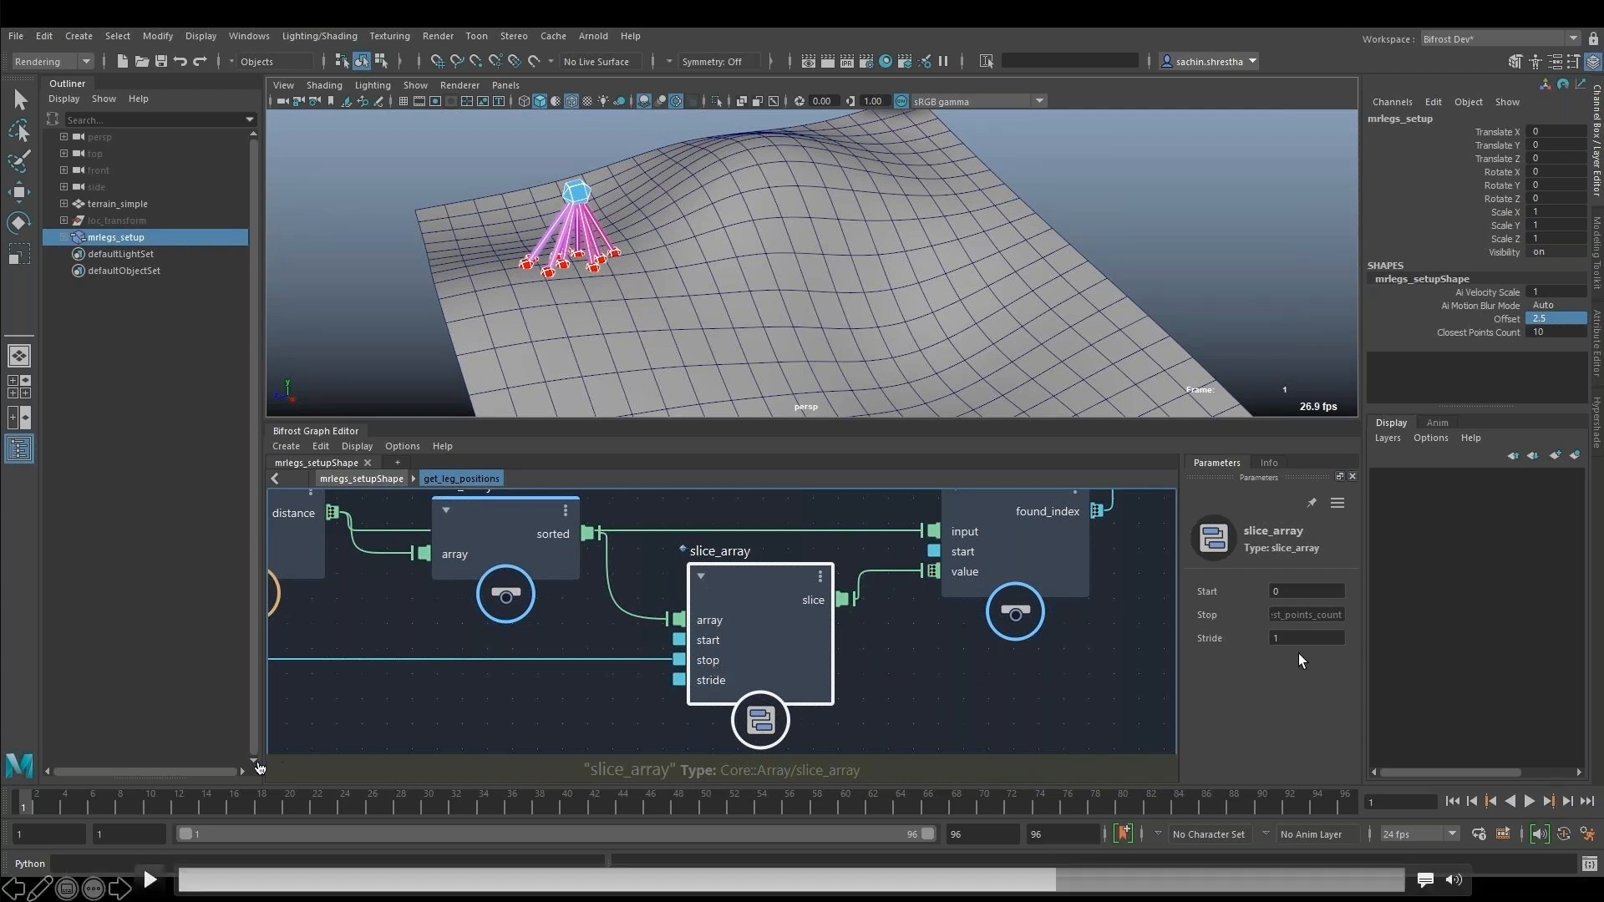
pyautogui.click(150, 875)
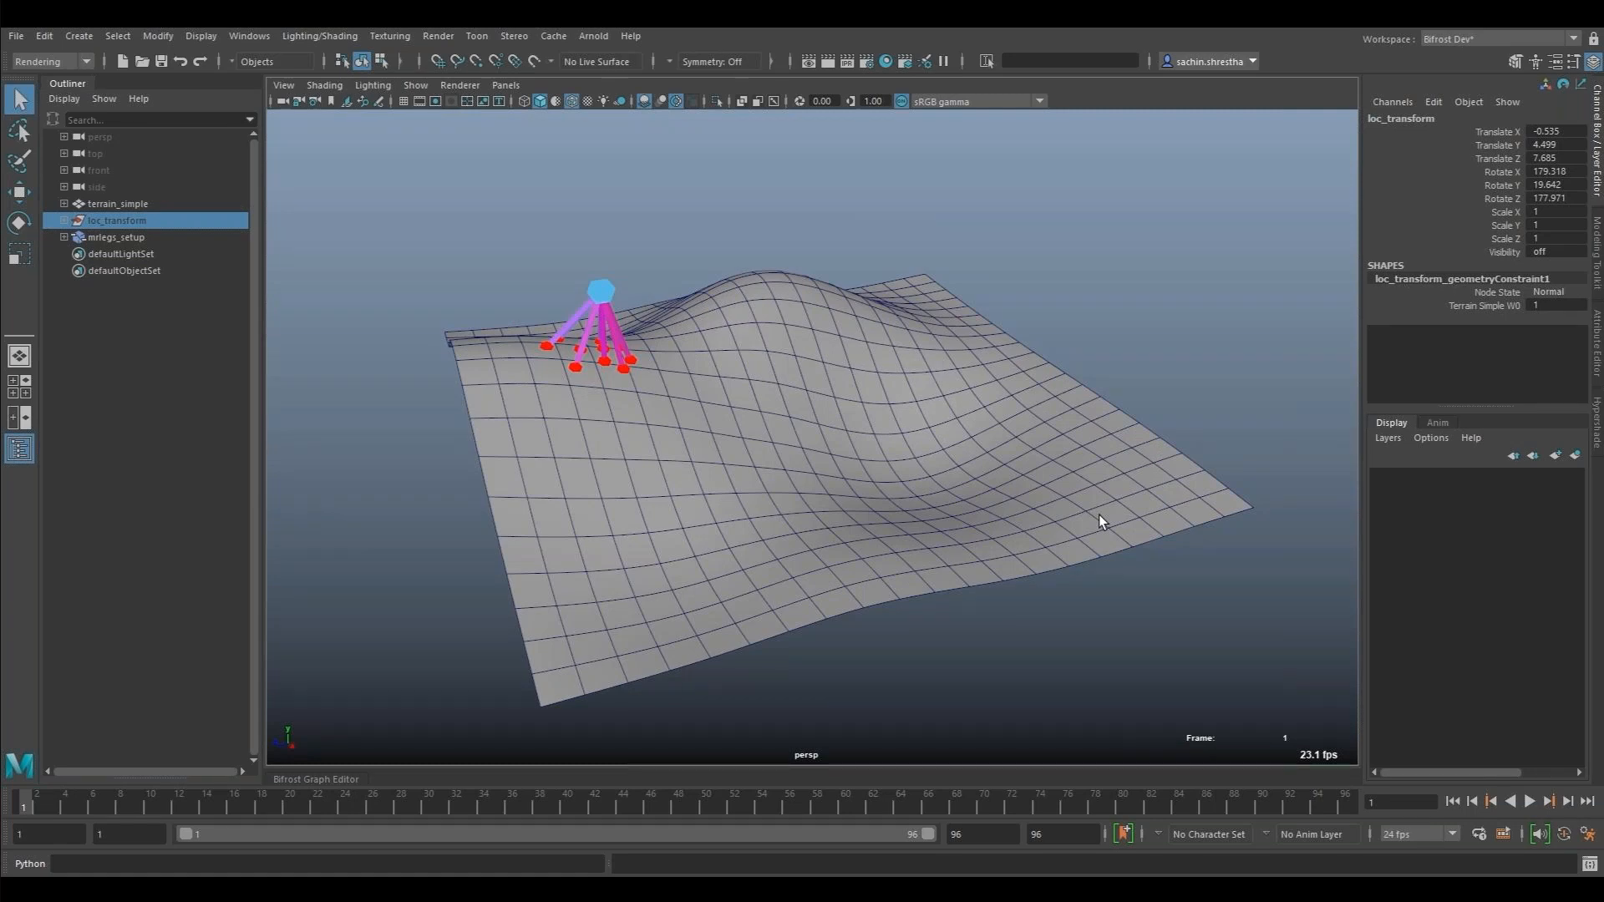
pyautogui.moveTo(1296, 847)
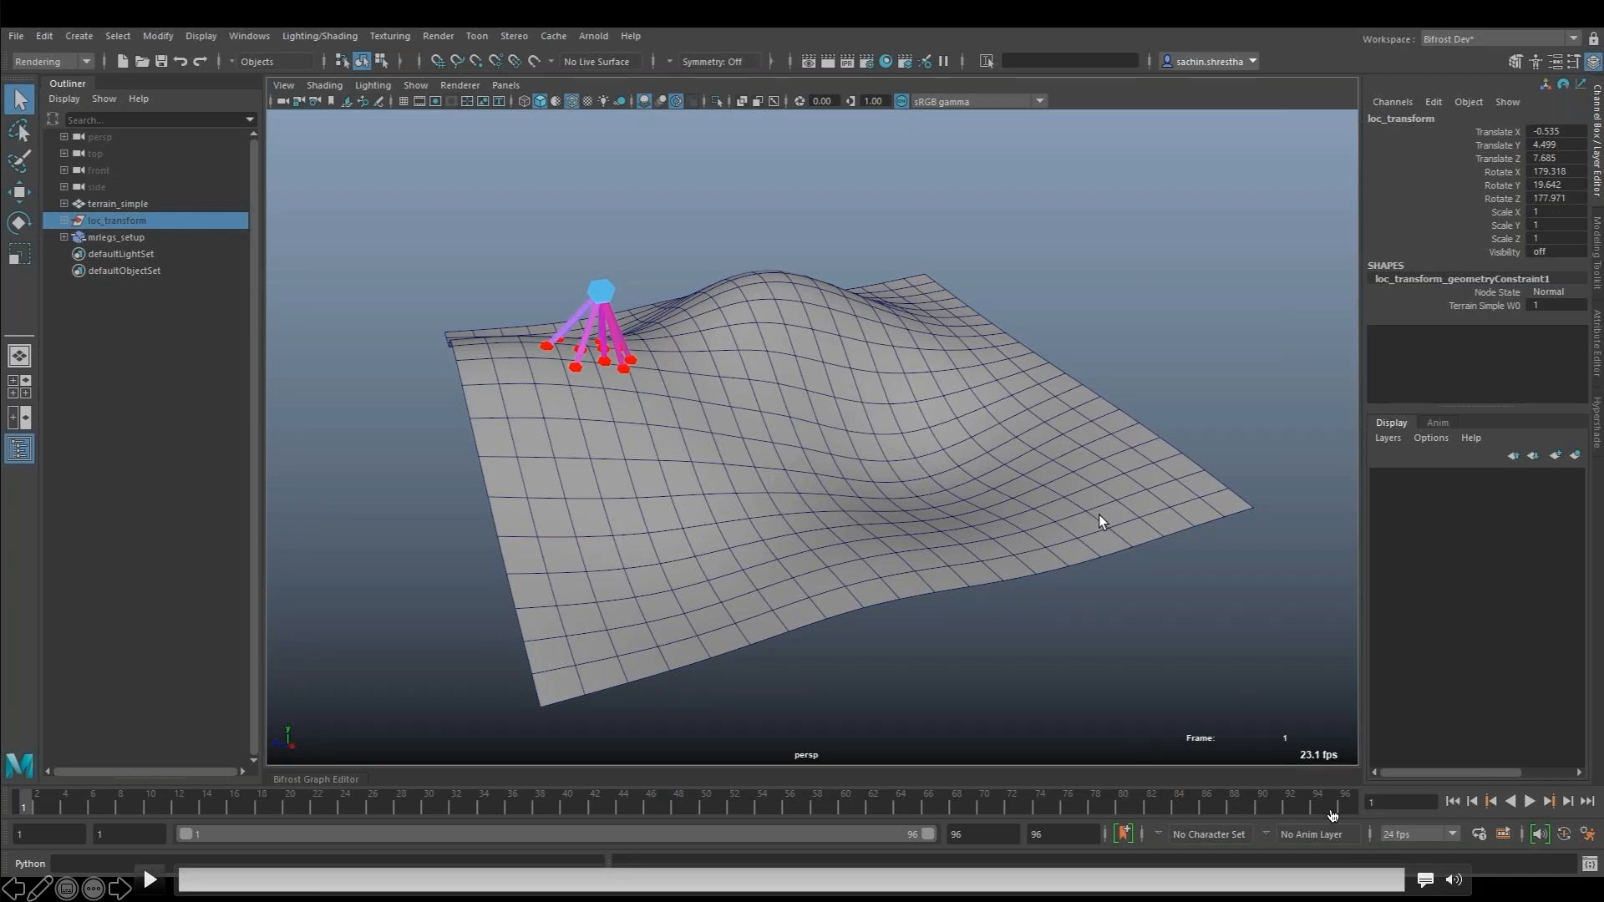
pyautogui.click(1350, 882)
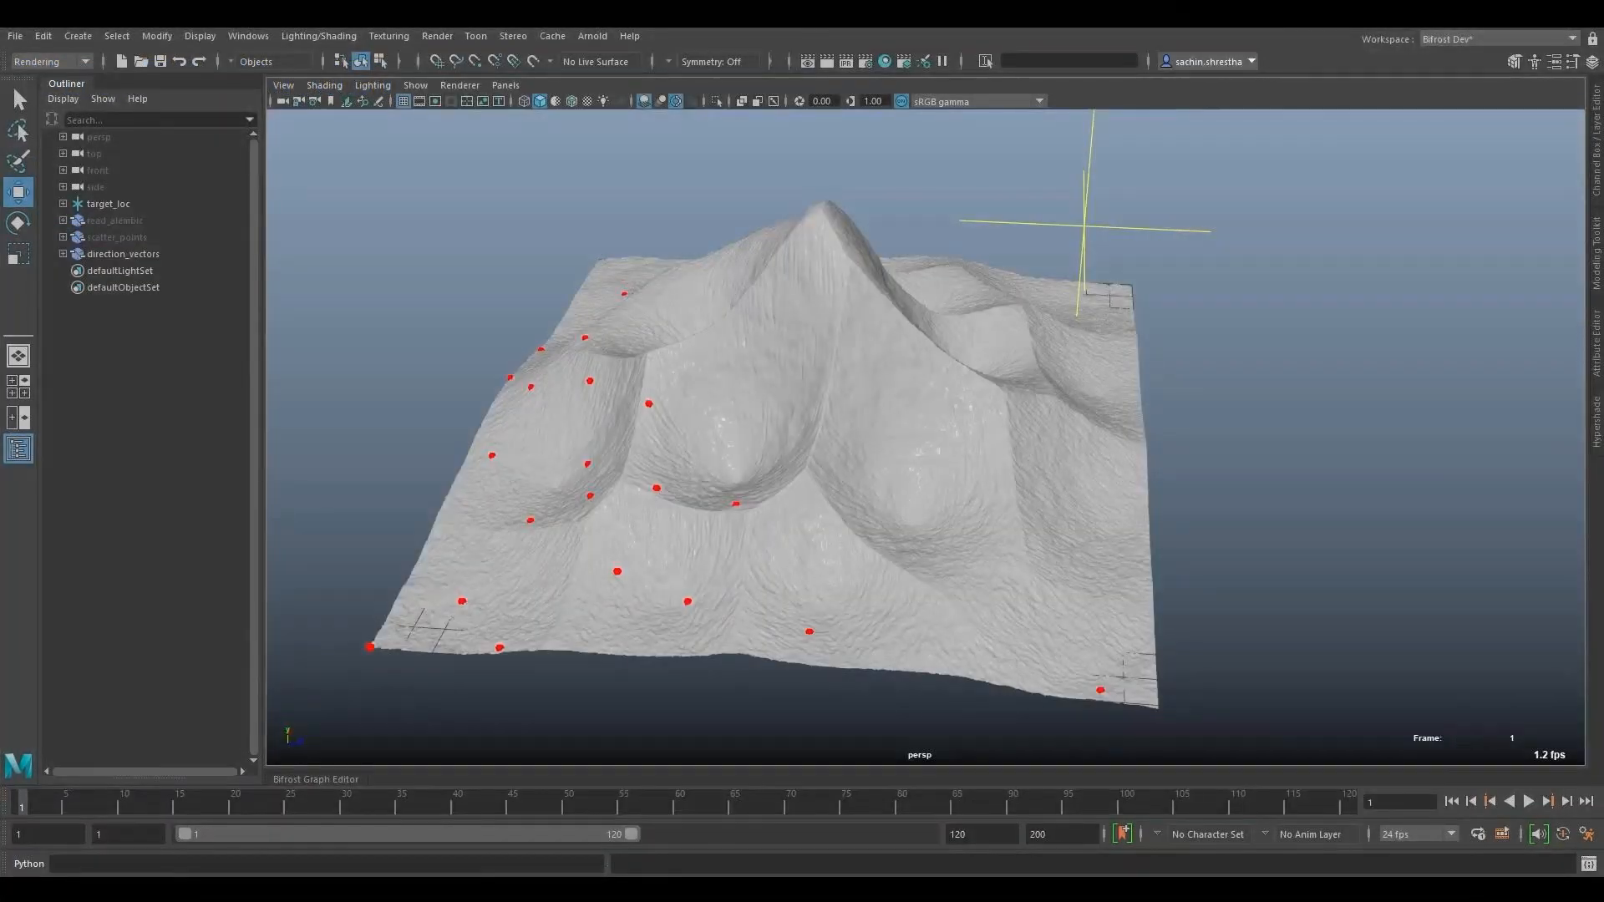
# - Hide the read_alembic object in the mountain terrain scene
pyautogui.keyDown('alt'); pyautogui.moveTo(1139, 530); pyautogui.dragTo(1049, 583); pyautogui.keyUp('alt')
pyautogui.click(71, 208)
pyautogui.click(104, 253)
pyautogui.click(123, 218)
pyautogui.hotkey('ctrl', 'h')
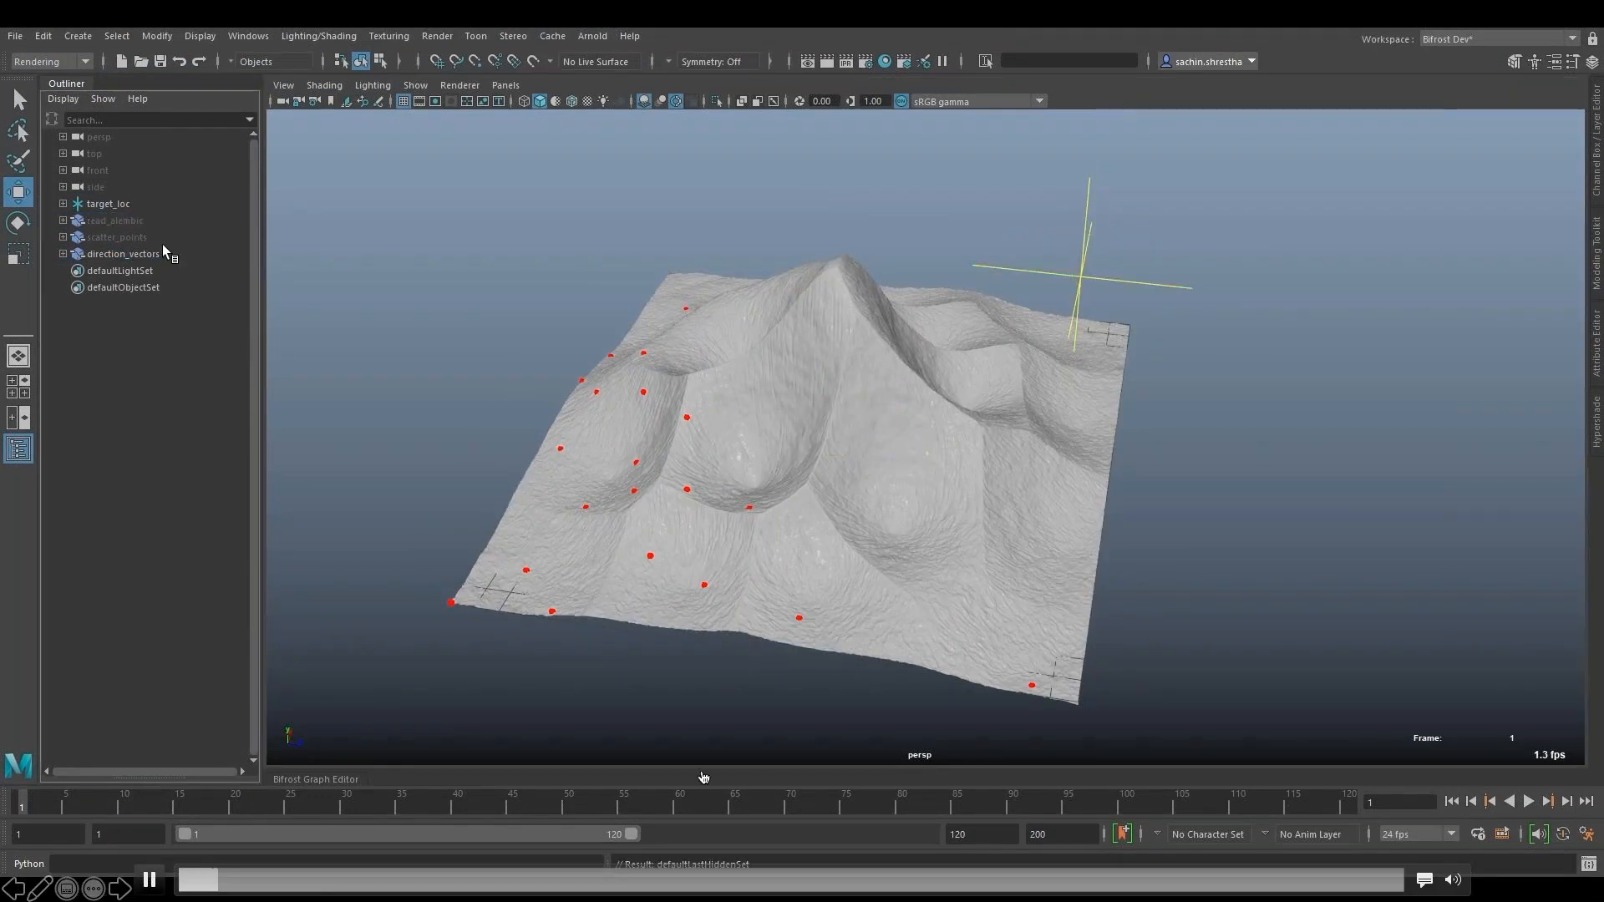
# - Select the target_loc locator and move it around the terrain to change which scattered points are kept
pyautogui.click(160, 241)
pyautogui.click(1117, 288)
pyautogui.moveTo(1066, 344); pyautogui.dragTo(1032, 562)
pyautogui.keyDown('alt'); pyautogui.moveTo(870, 518); pyautogui.dragTo(871, 616); pyautogui.keyUp('alt')
pyautogui.moveTo(1006, 379); pyautogui.dragTo(1059, 240)
pyautogui.moveTo(1024, 664); pyautogui.dragTo(987, 581)
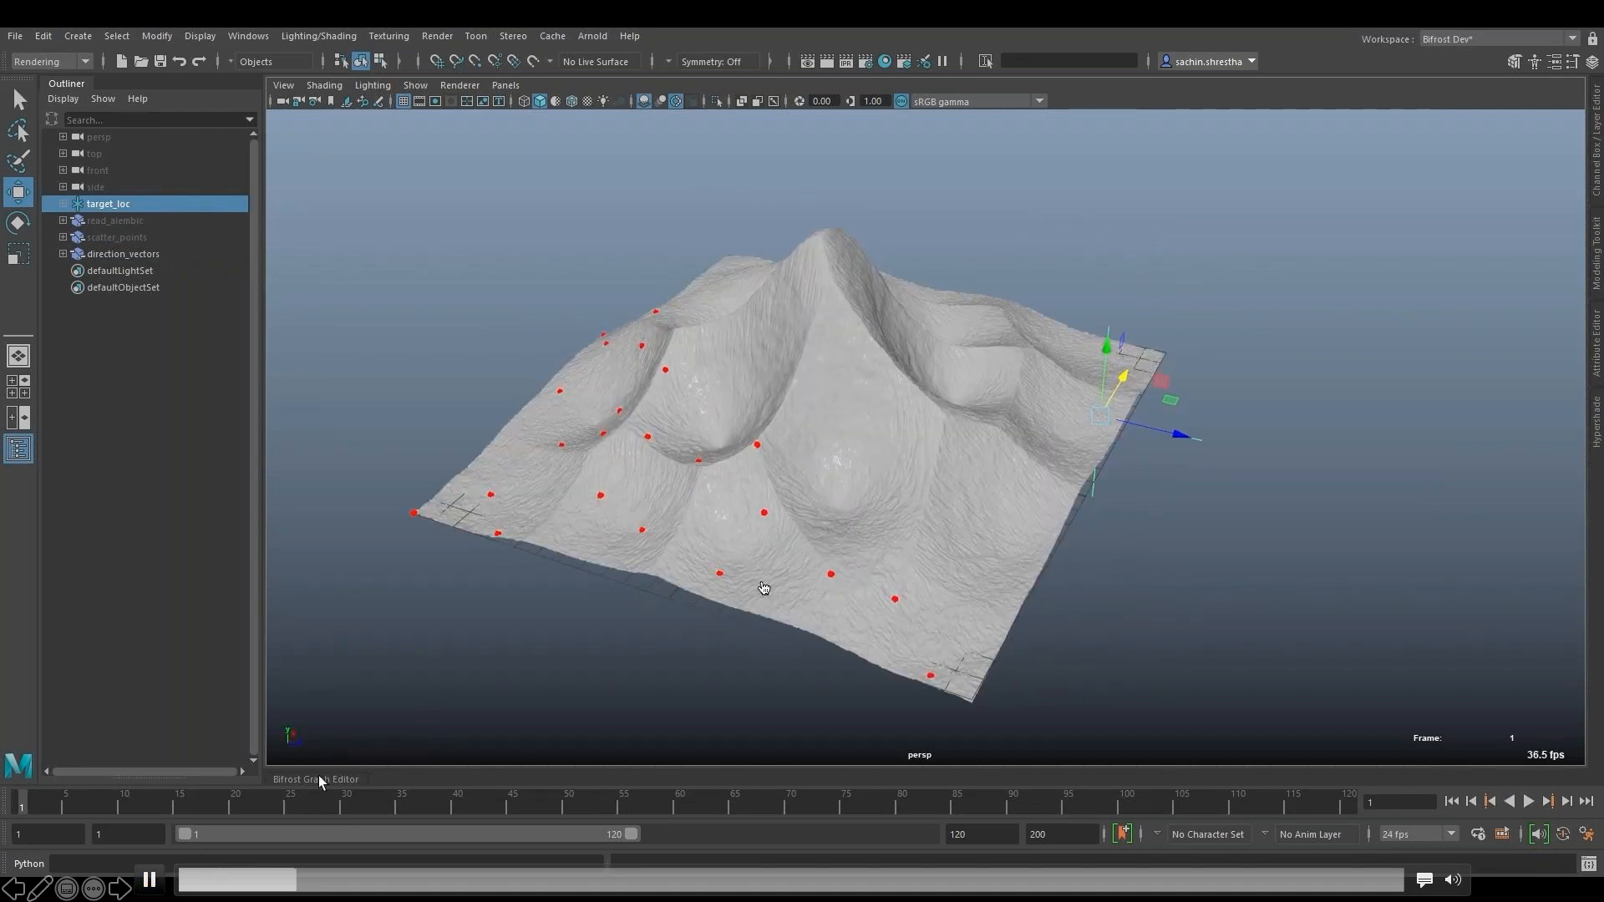
# - Open the Bifrost Graph Editor and frame the graph to examine its nodes
pyautogui.click(318, 775)
pyautogui.moveTo(268, 476); pyautogui.dragTo(393, 555, button='middle')
pyautogui.press('a')
pyautogui.click(749, 648)
pyautogui.scroll(4, 748, 648)
pyautogui.keyDown('alt'); pyautogui.moveTo(960, 638); pyautogui.dragTo(959, 733, button='middle'); pyautogui.keyUp('alt')
# - Inspect the read_Alembic node and its properties, and select the read_alembic and scatter_points objects together
pyautogui.click(112, 221)
pyautogui.click(1597, 343)
pyautogui.click(1597, 343)
pyautogui.keyDown('alt'); pyautogui.moveTo(1314, 720); pyautogui.dragTo(1022, 728, button='middle'); pyautogui.keyUp('alt')
pyautogui.keyDown('ctrl'); pyautogui.click(124, 233); pyautogui.keyUp('ctrl')
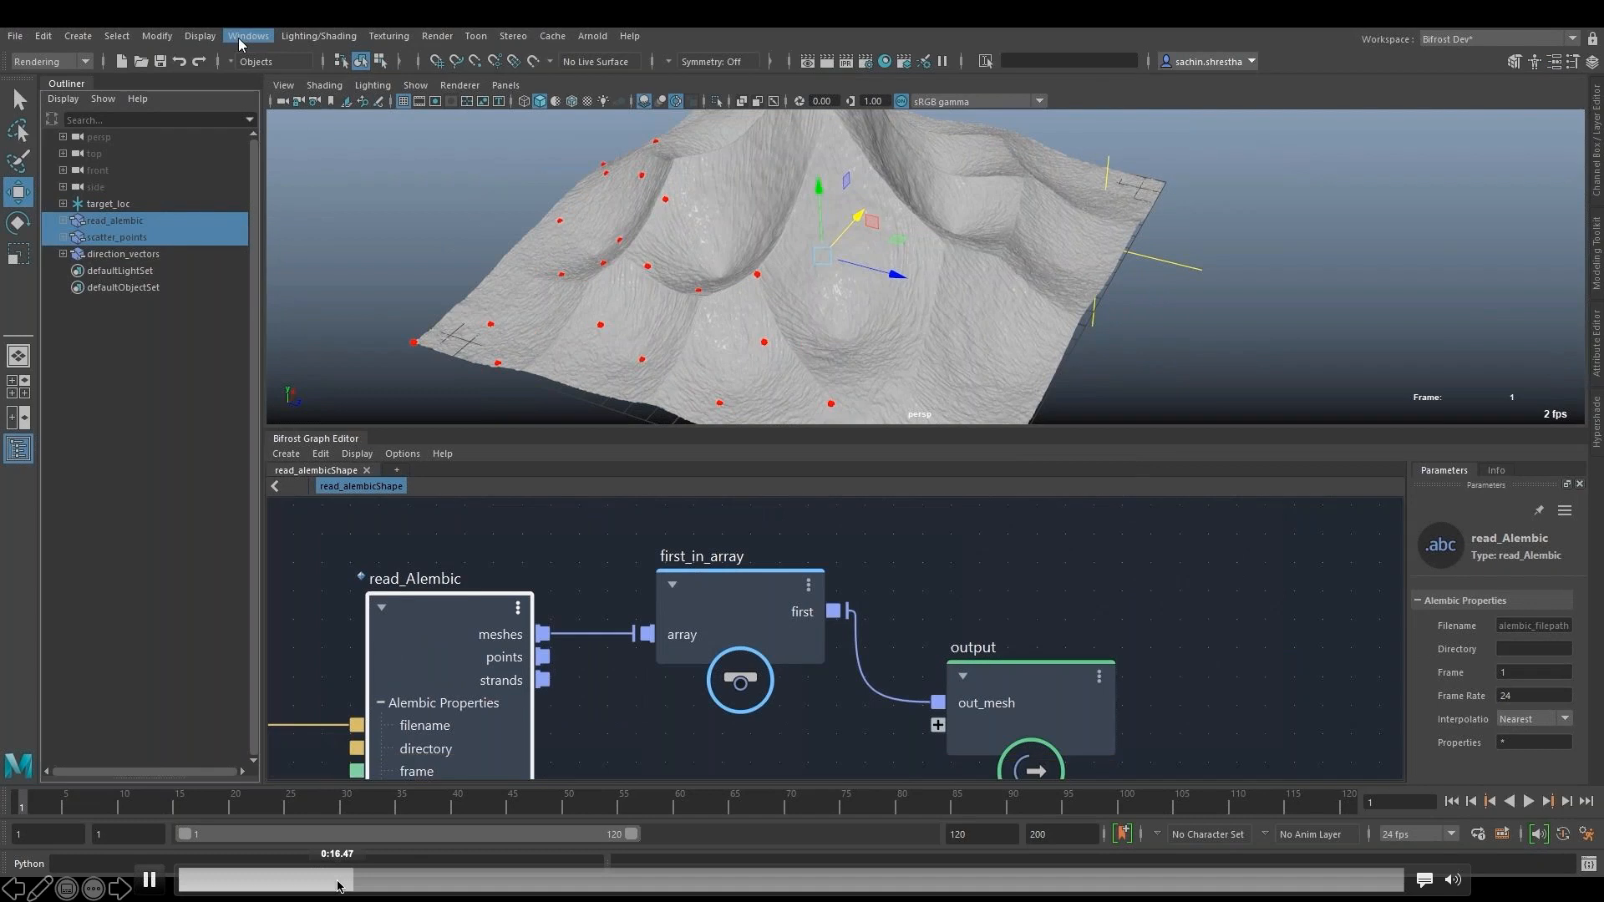
pyautogui.click(239, 38)
pyautogui.click(370, 279)
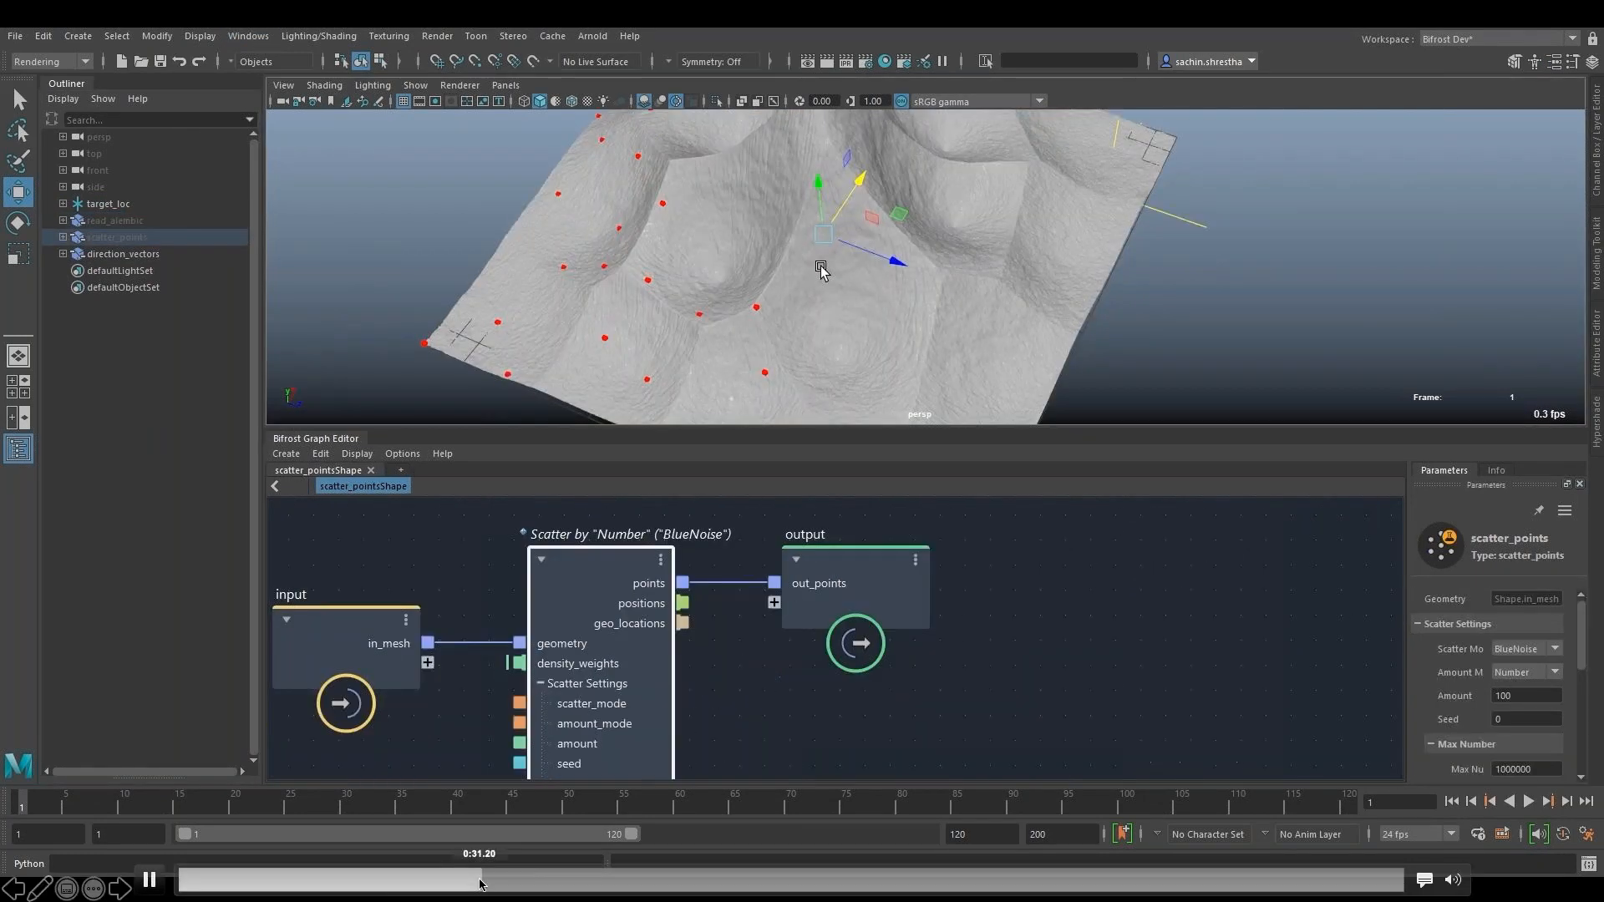
# - Skip the demo forward to the direction_vectorsShape graph and examine its switch_methods node
pyautogui.moveTo(479, 881)
pyautogui.mouseDown()
pyautogui.moveTo(543, 877)
pyautogui.moveTo(508, 874)
pyautogui.mouseUp()
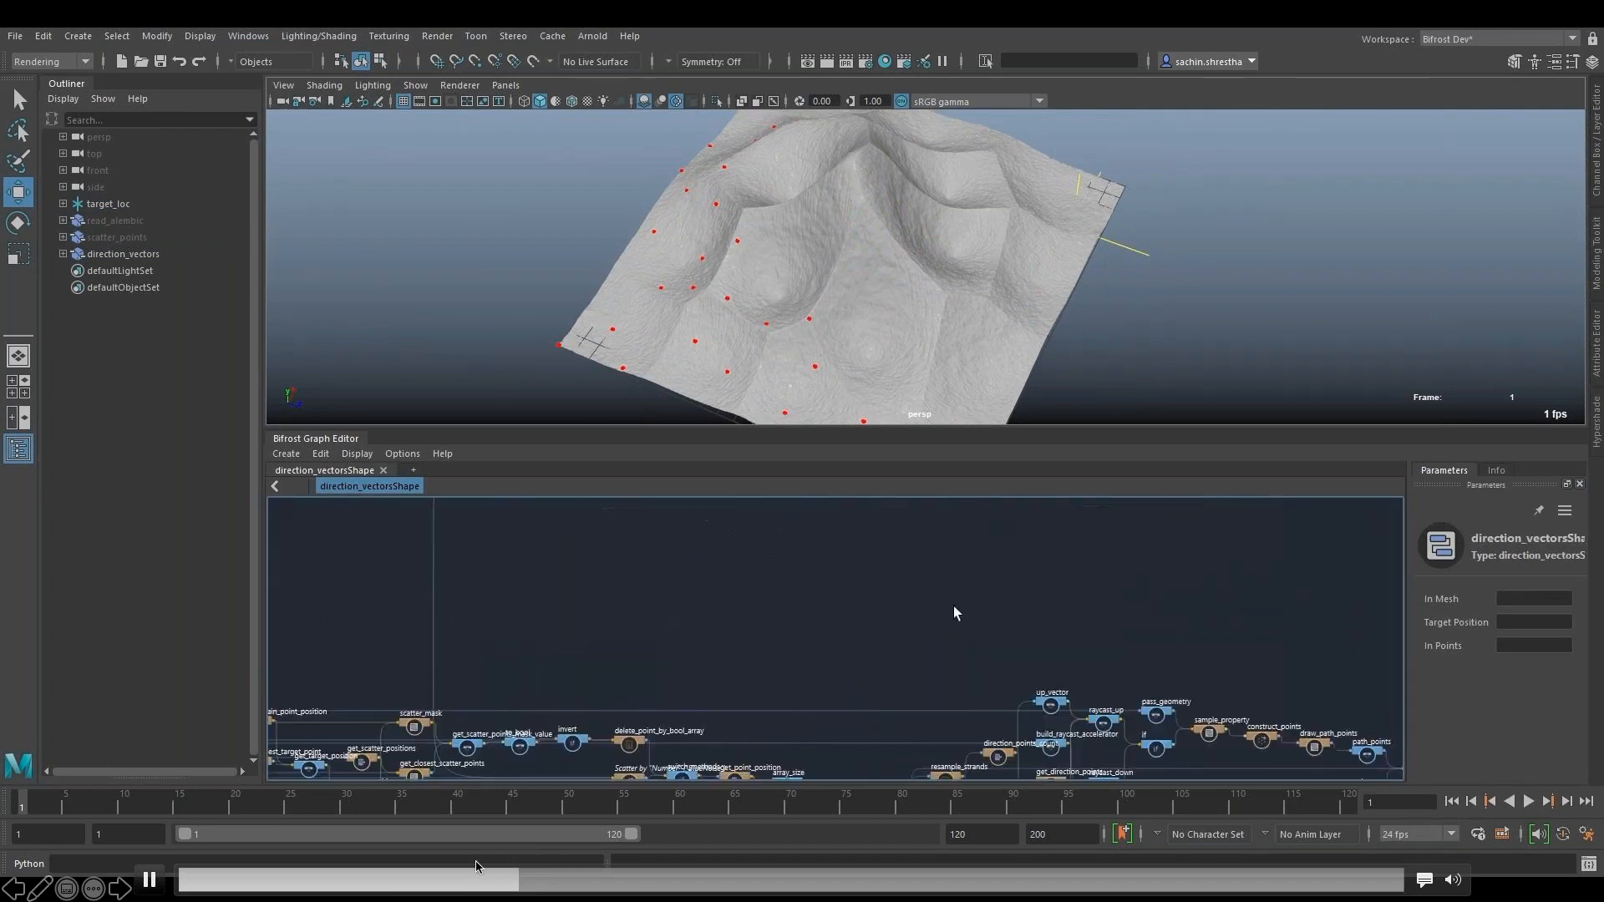
pyautogui.click(490, 884)
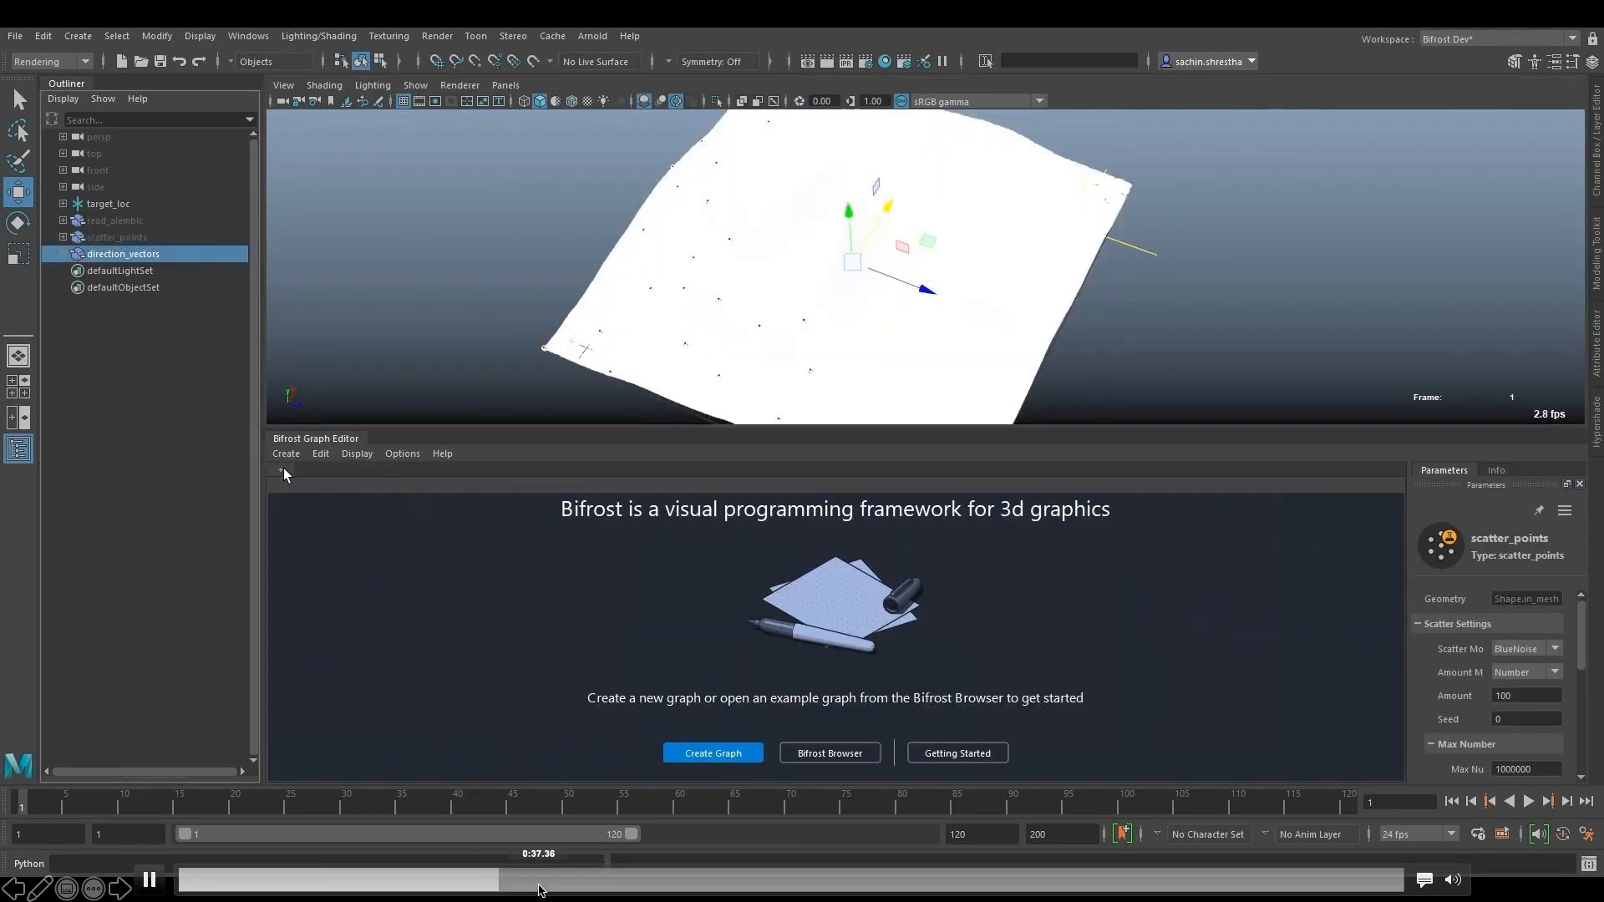
pyautogui.click(541, 886)
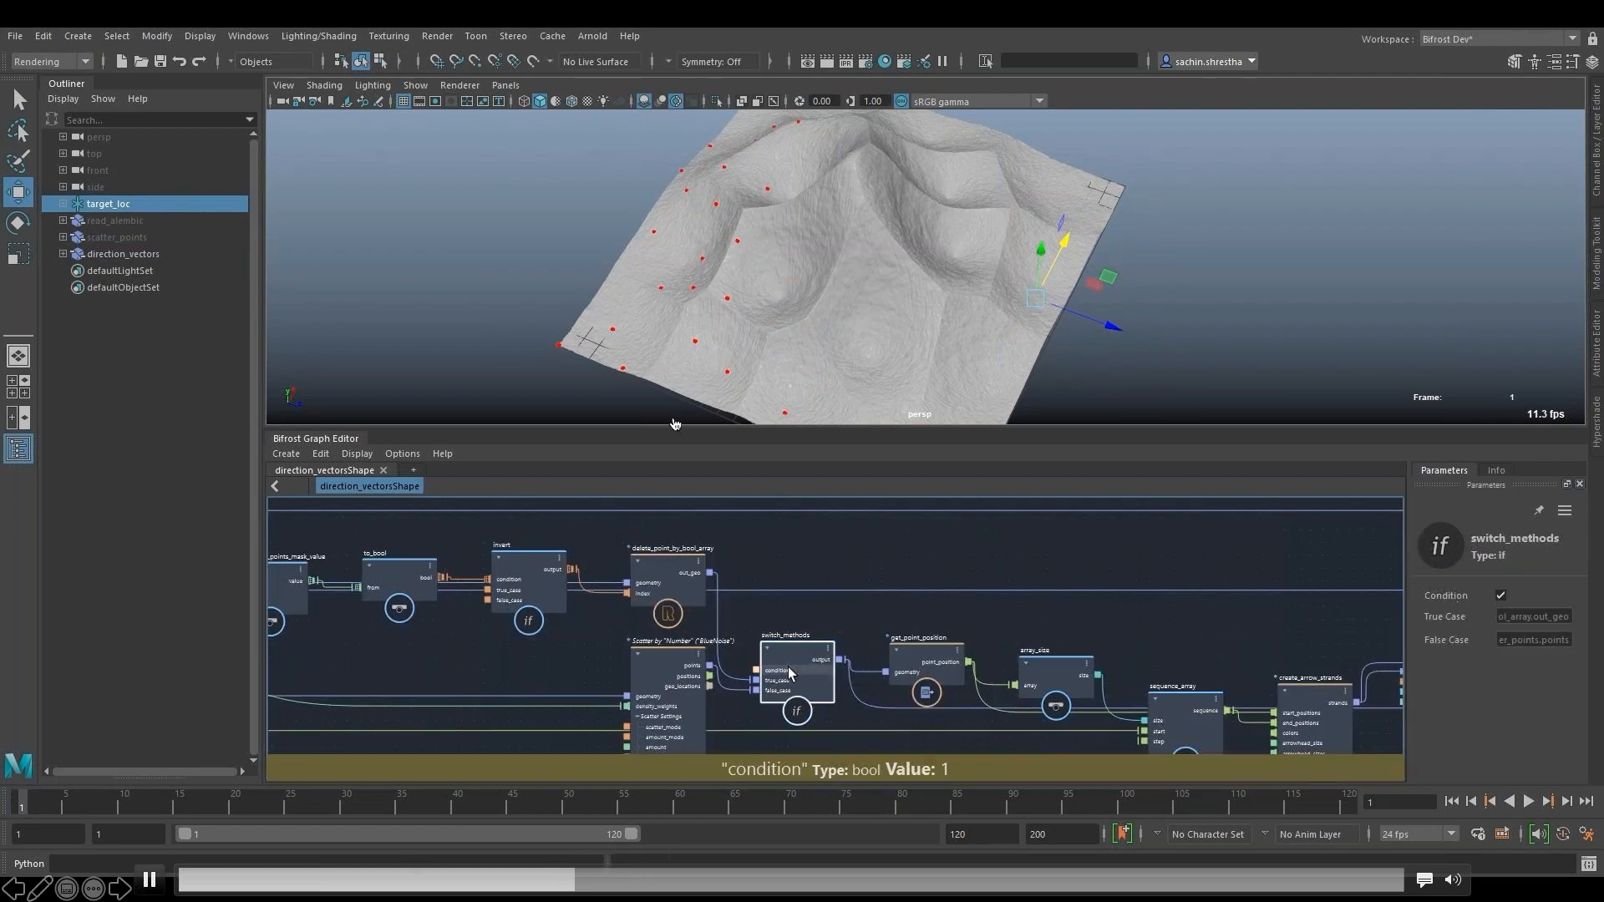
# - Scrub the demo from the input and get_closest_target_point nodes through the scatter_mask section
pyautogui.click(703, 883)
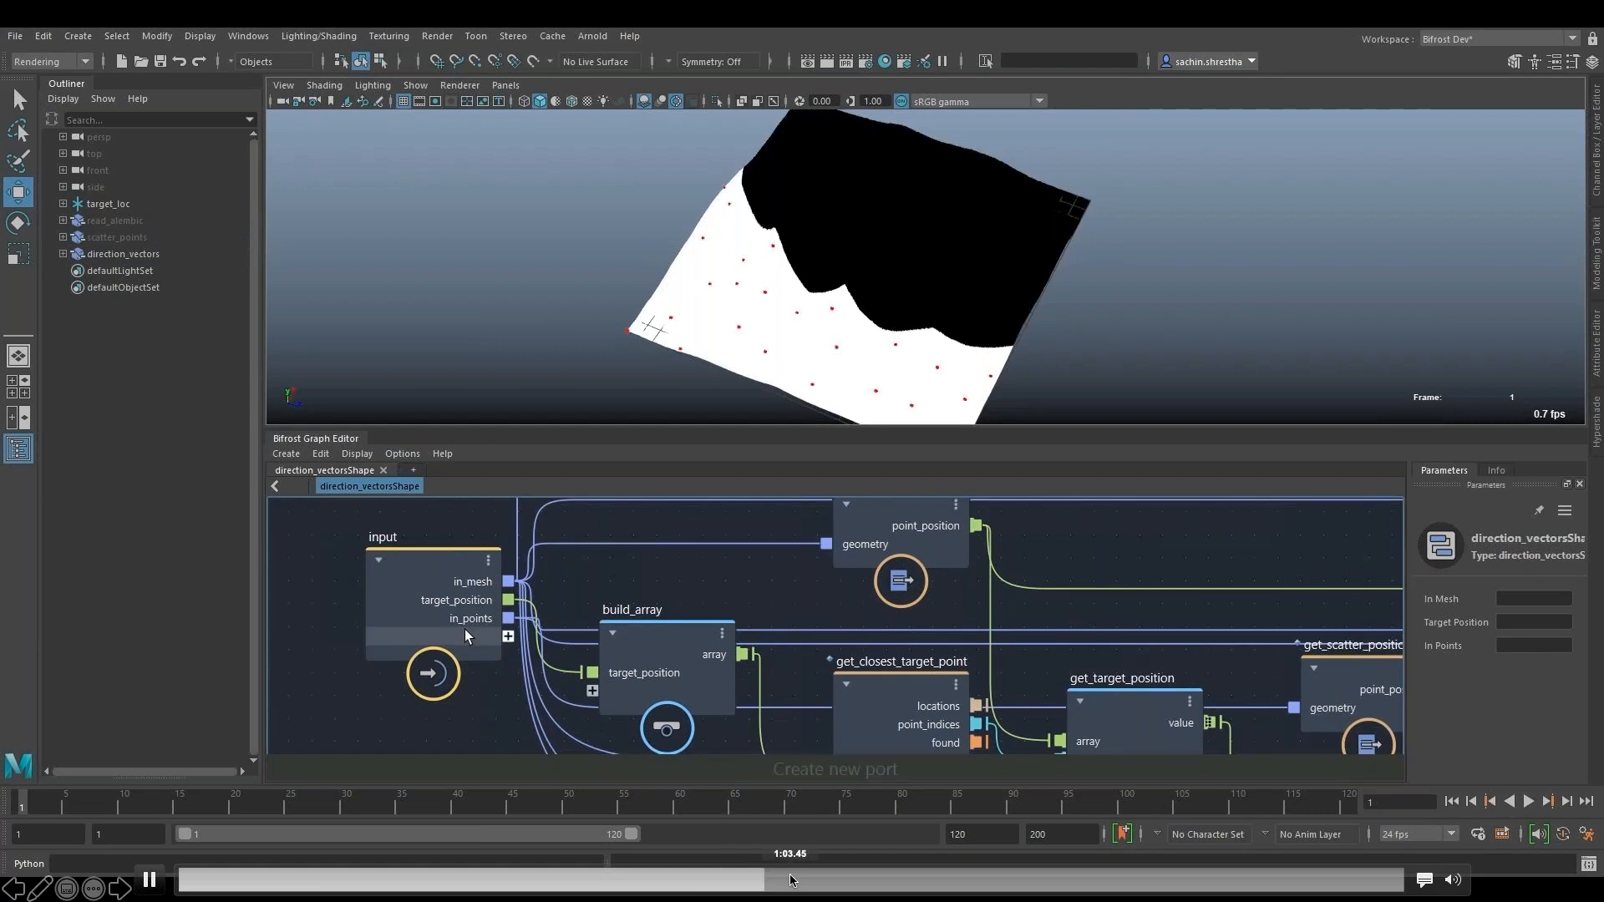
pyautogui.click(957, 299)
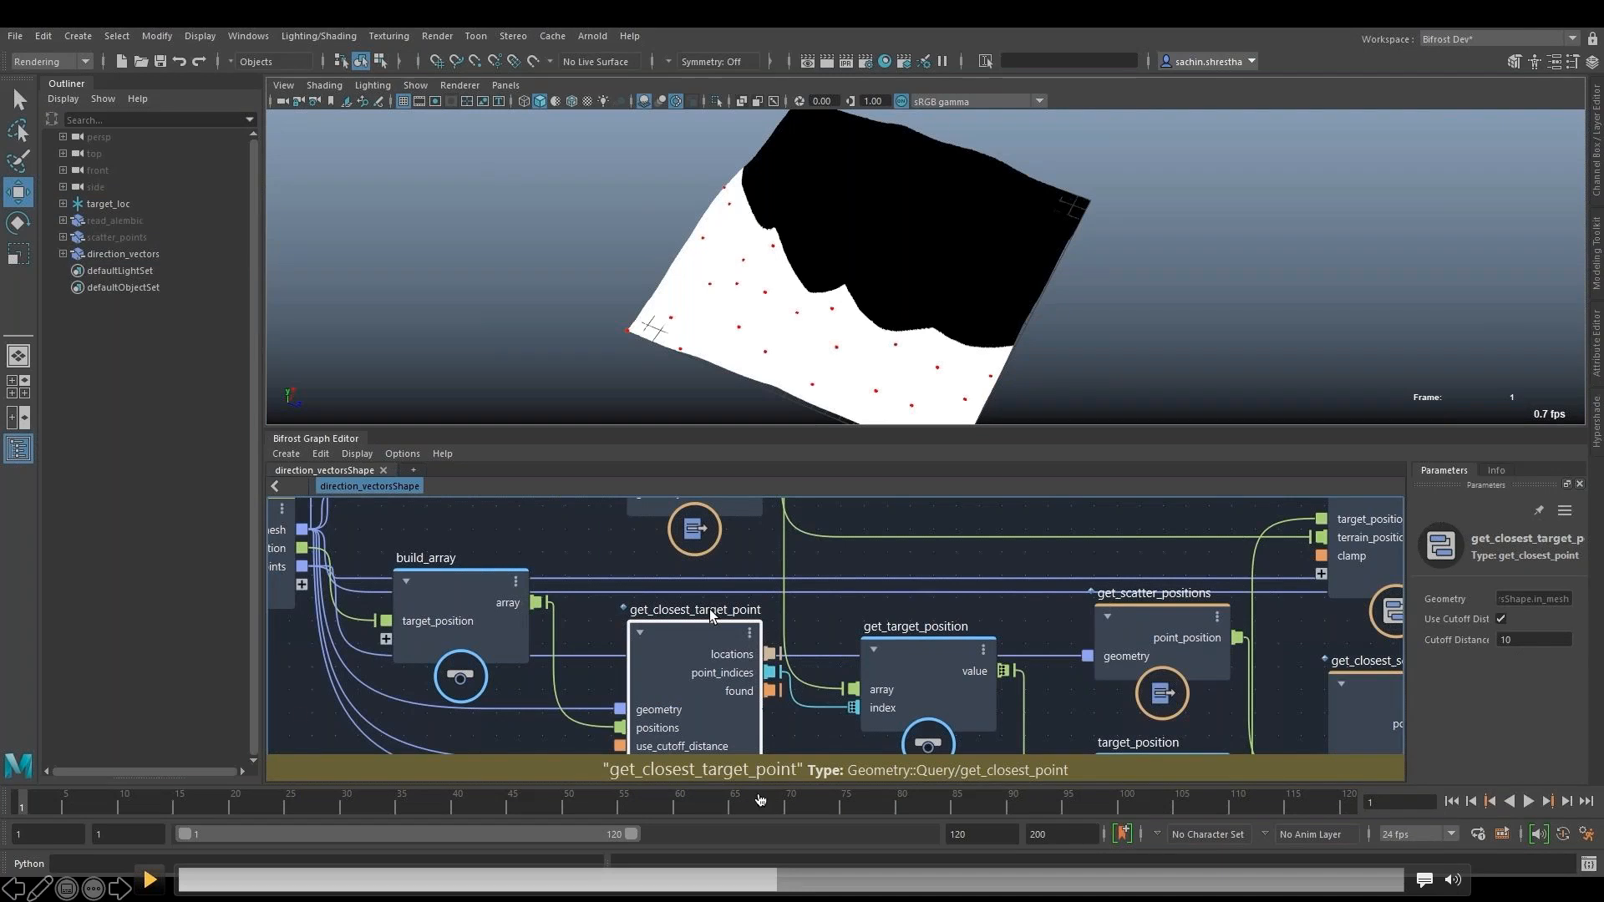
pyautogui.moveTo(787, 882); pyautogui.dragTo(956, 887)
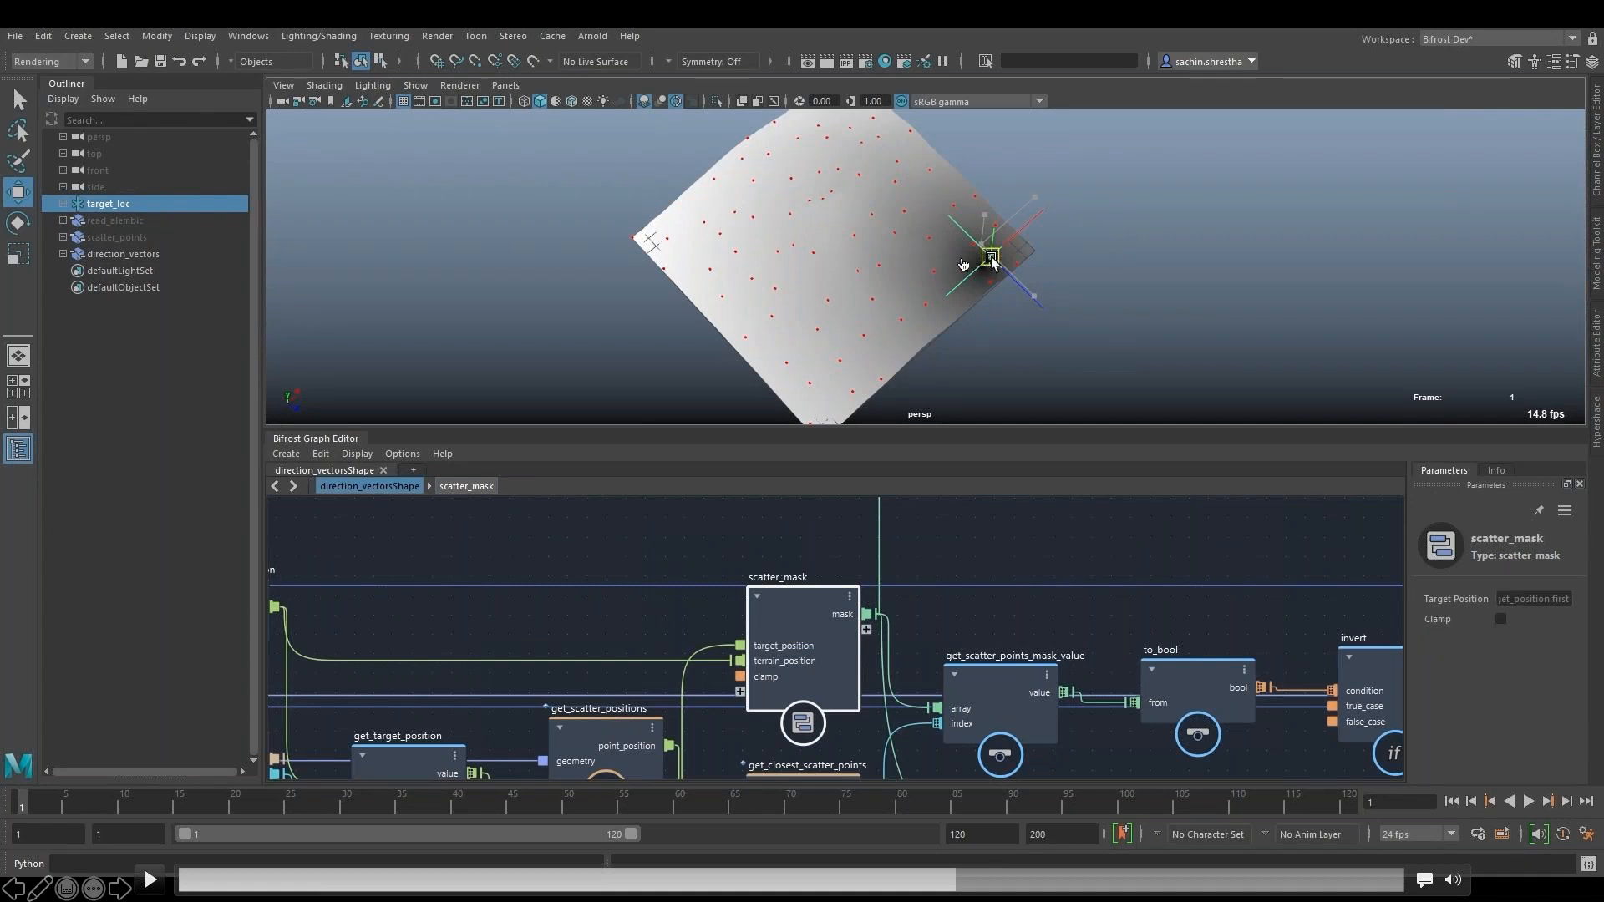
pyautogui.click(896, 879)
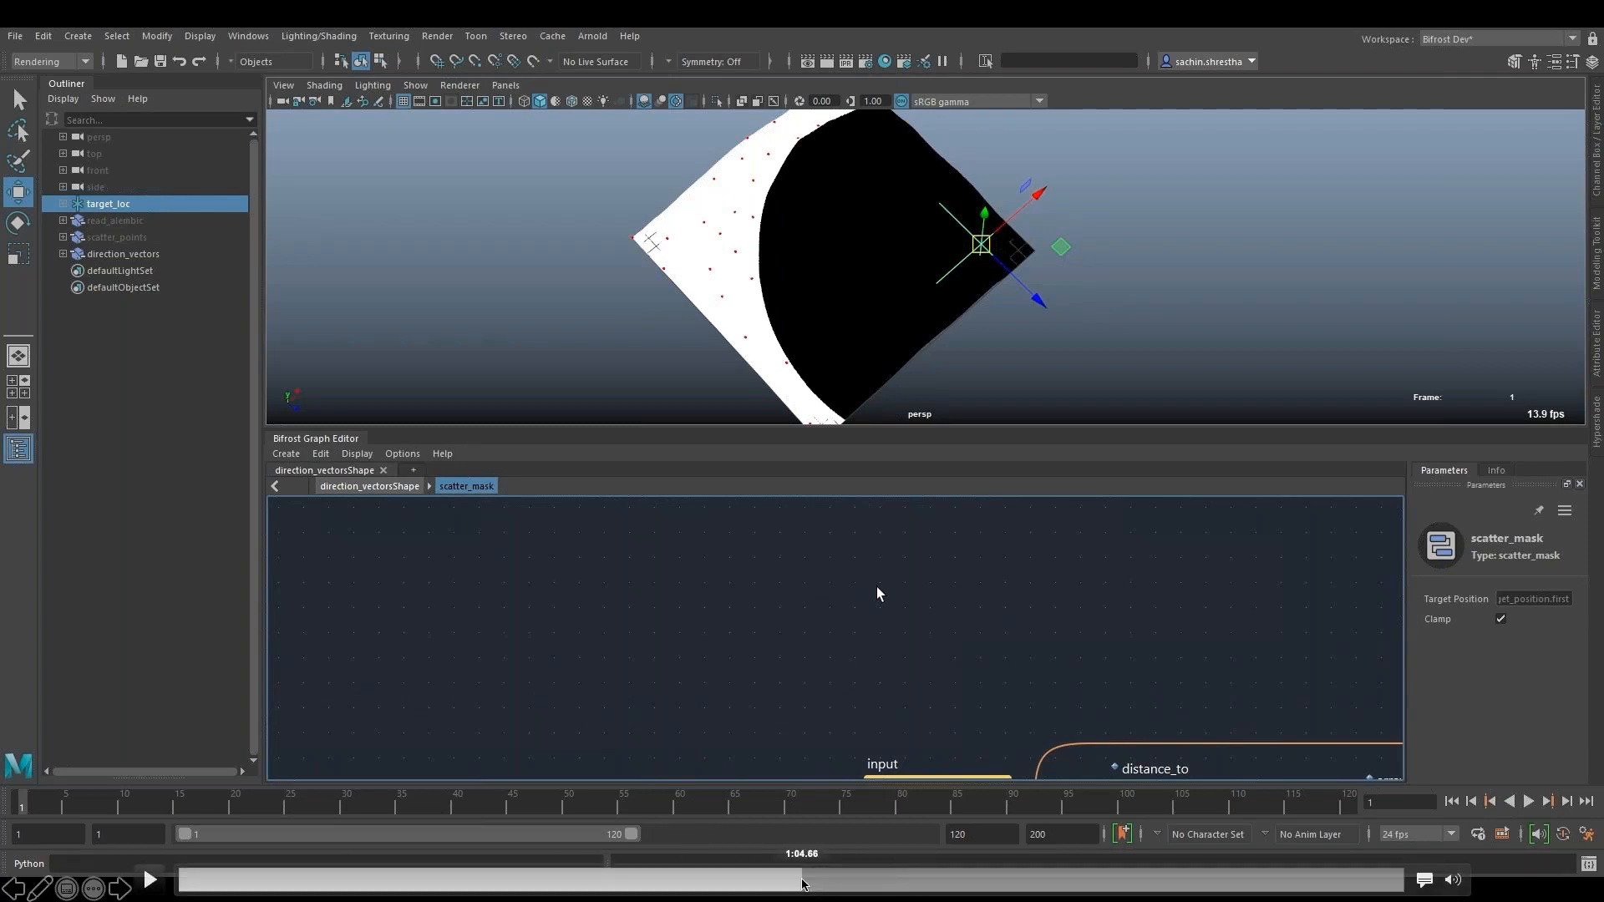
# - Rewind the demo to the section moving target_loc with the switch_methods condition enabled, and resume playback
pyautogui.click(690, 879)
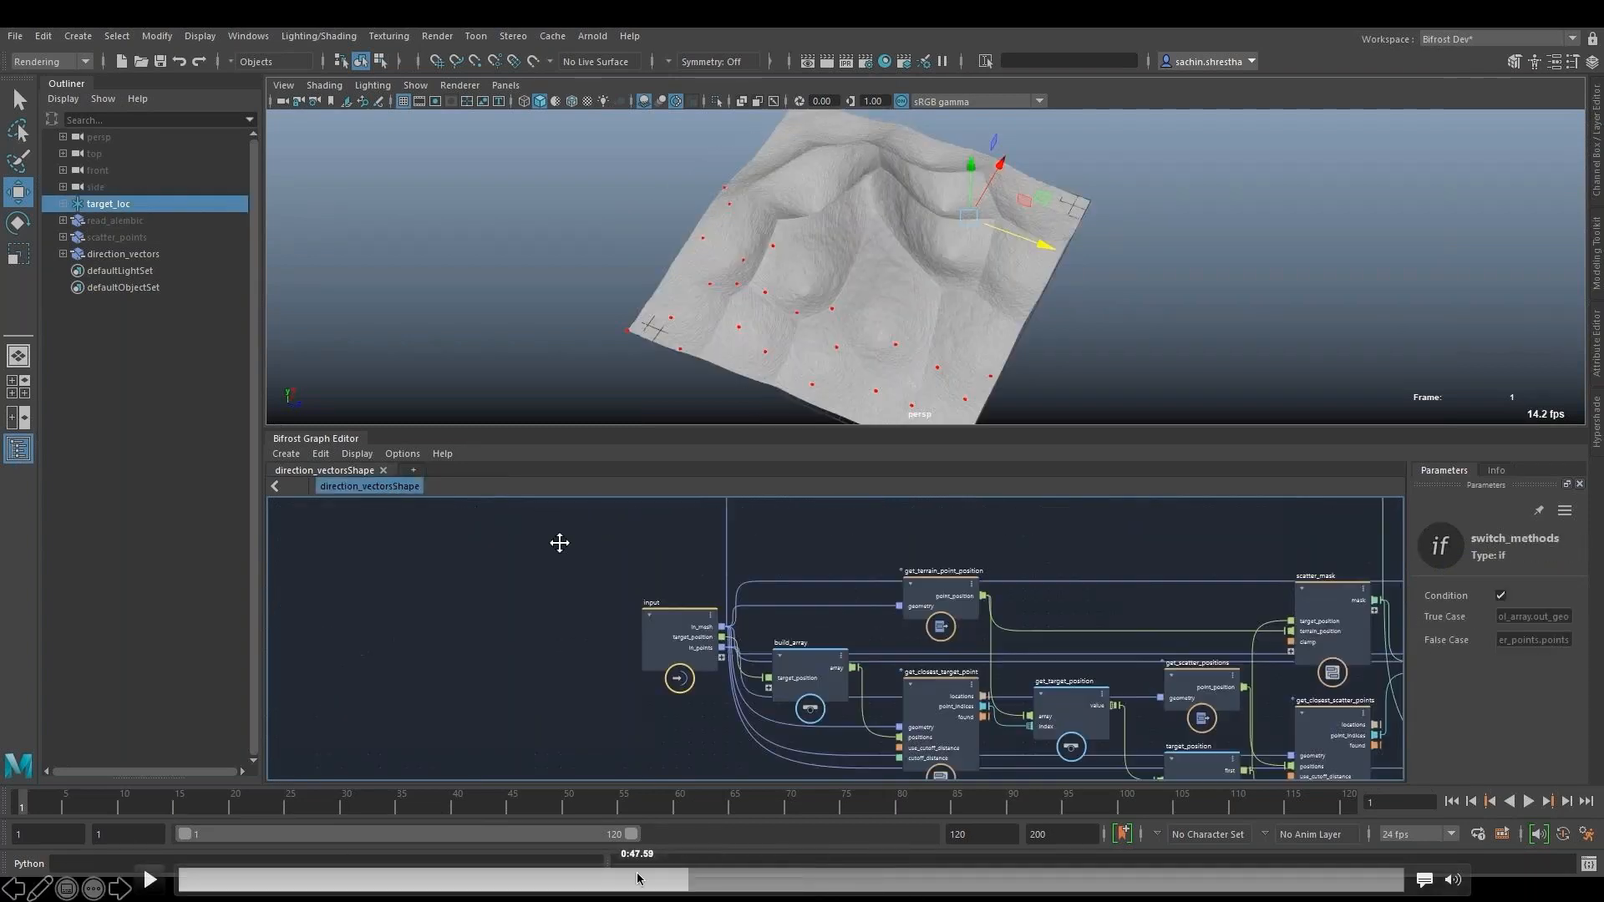
pyautogui.click(648, 879)
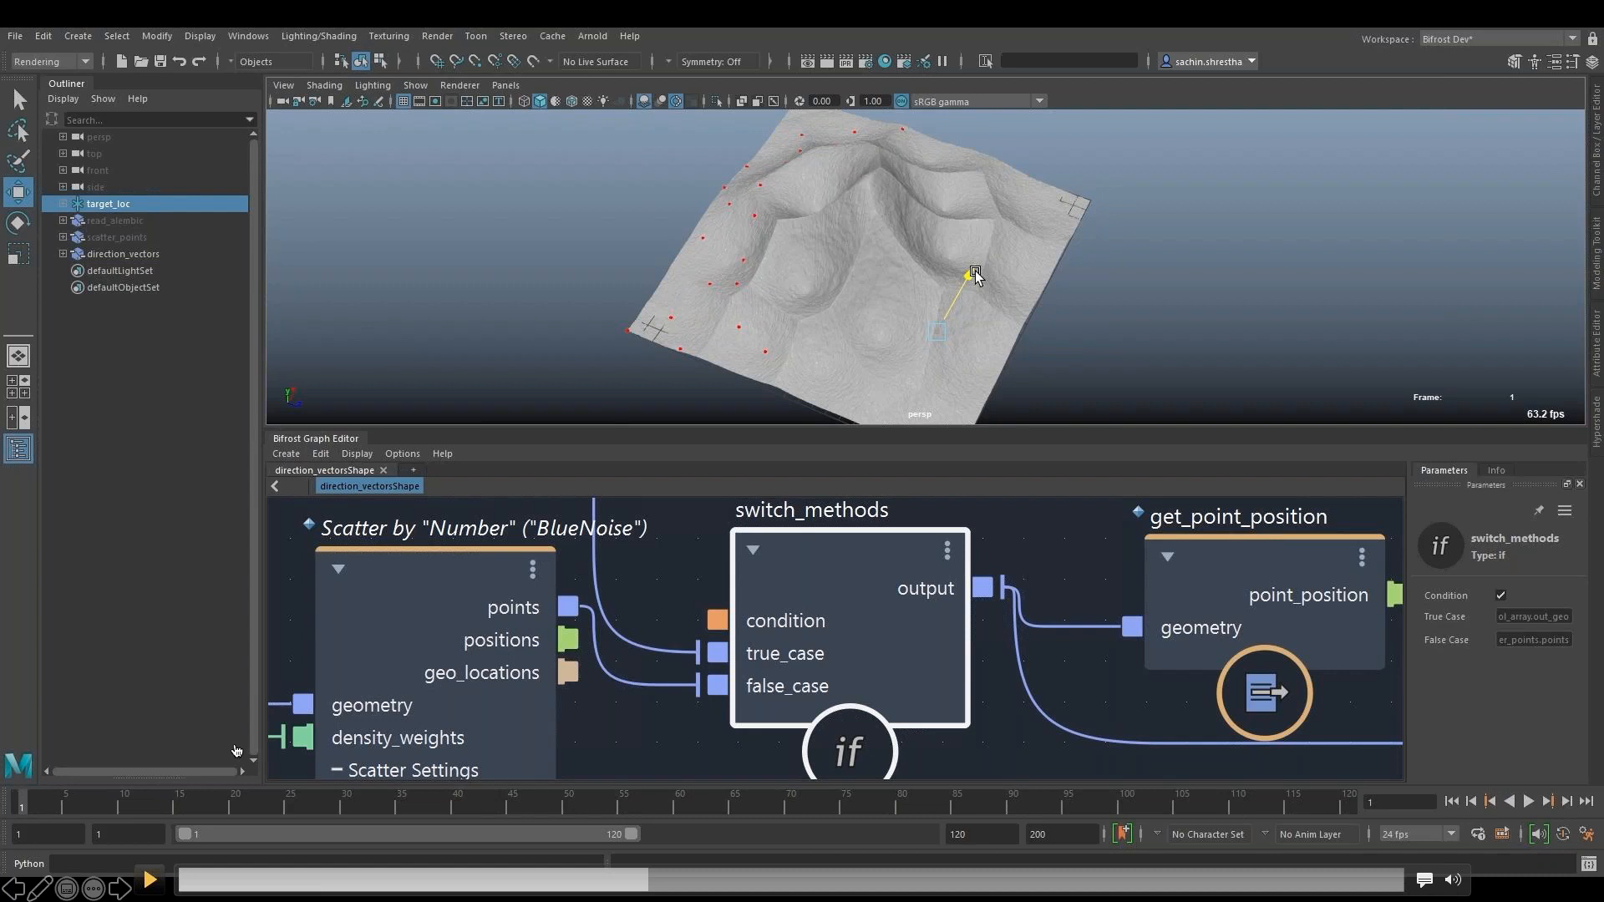
pyautogui.click(150, 880)
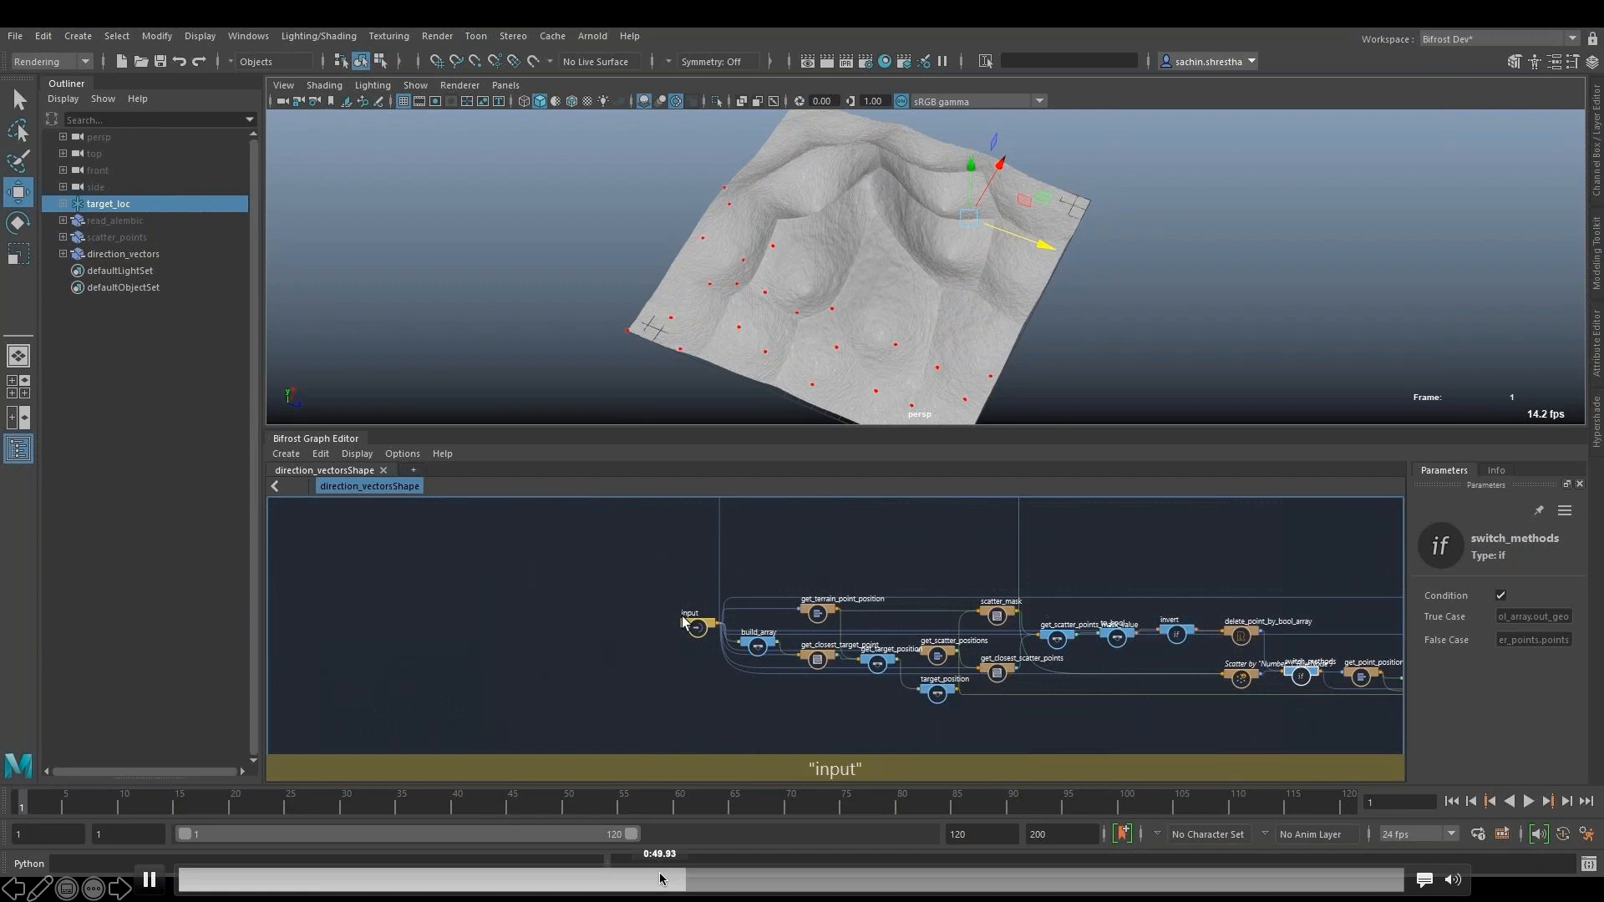
# - Skip ahead past the graph overview to the input, build_array and get_closest_target_point nodes
pyautogui.click(691, 882)
pyautogui.click(727, 886)
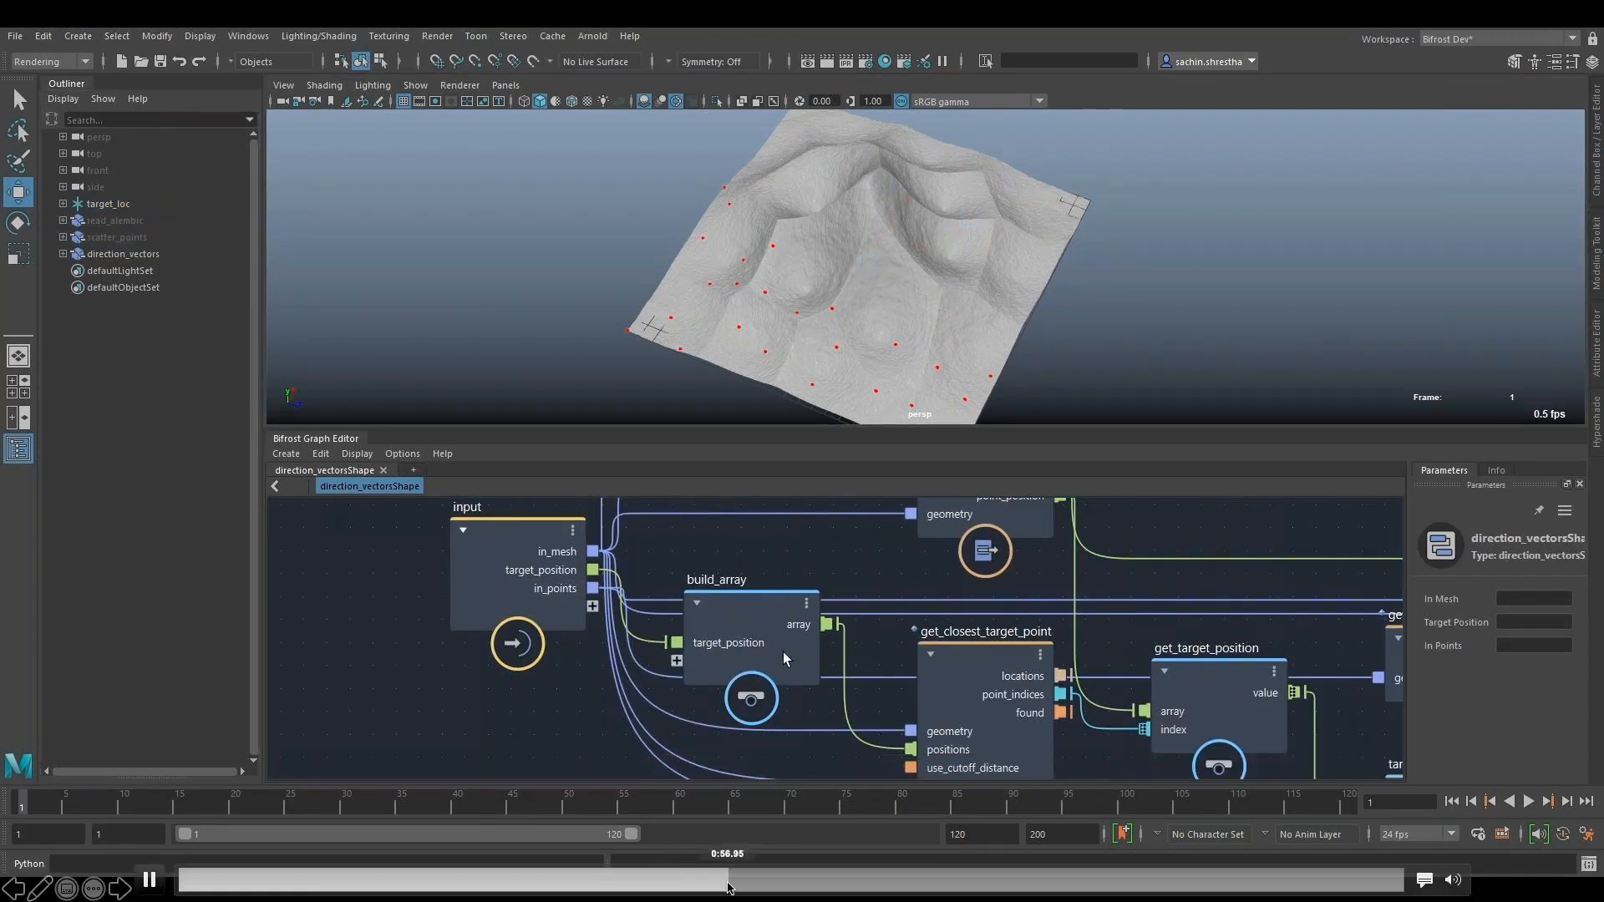
pyautogui.click(791, 890)
# - Rewind the demo to where the switch_methods node is selected, pause on it, and resume playback
pyautogui.click(601, 882)
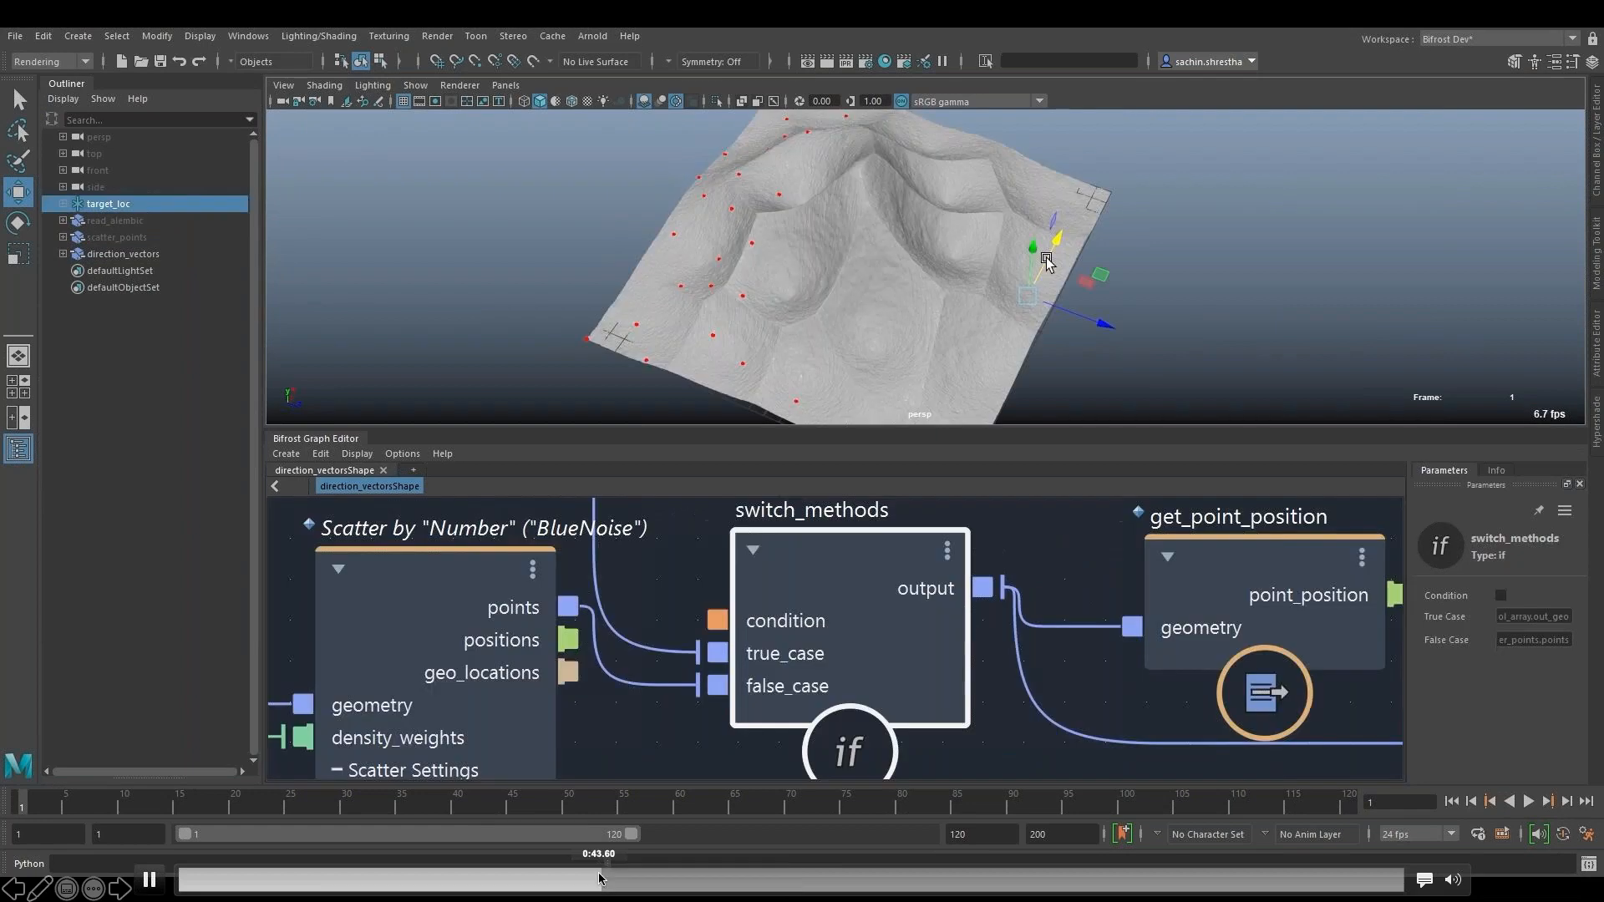
pyautogui.click(563, 880)
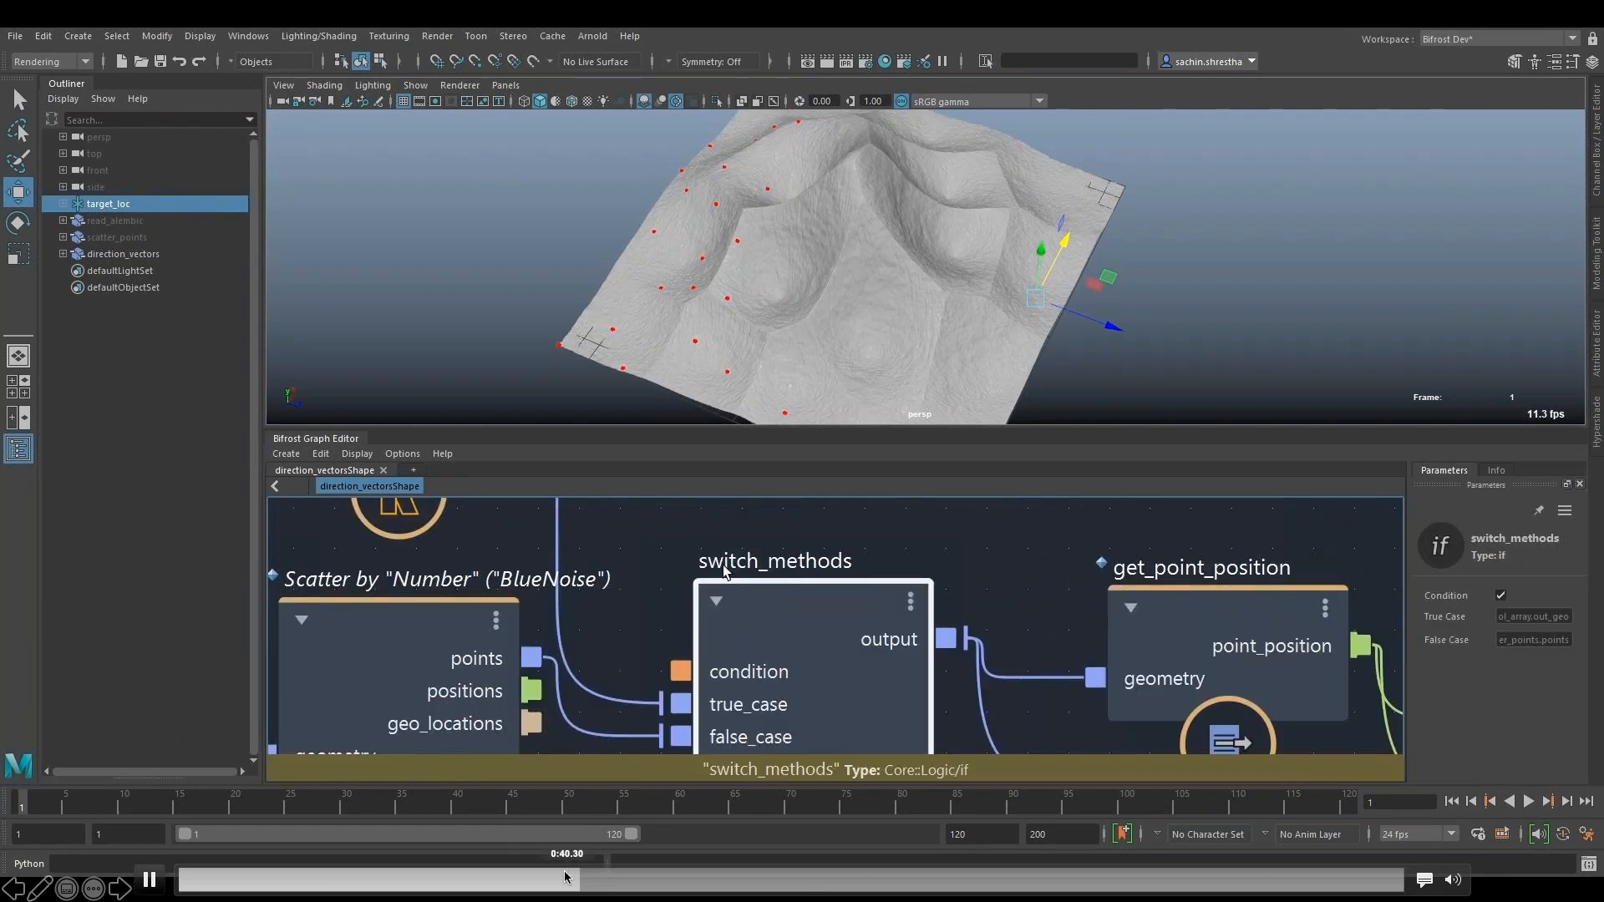
pyautogui.click(805, 288)
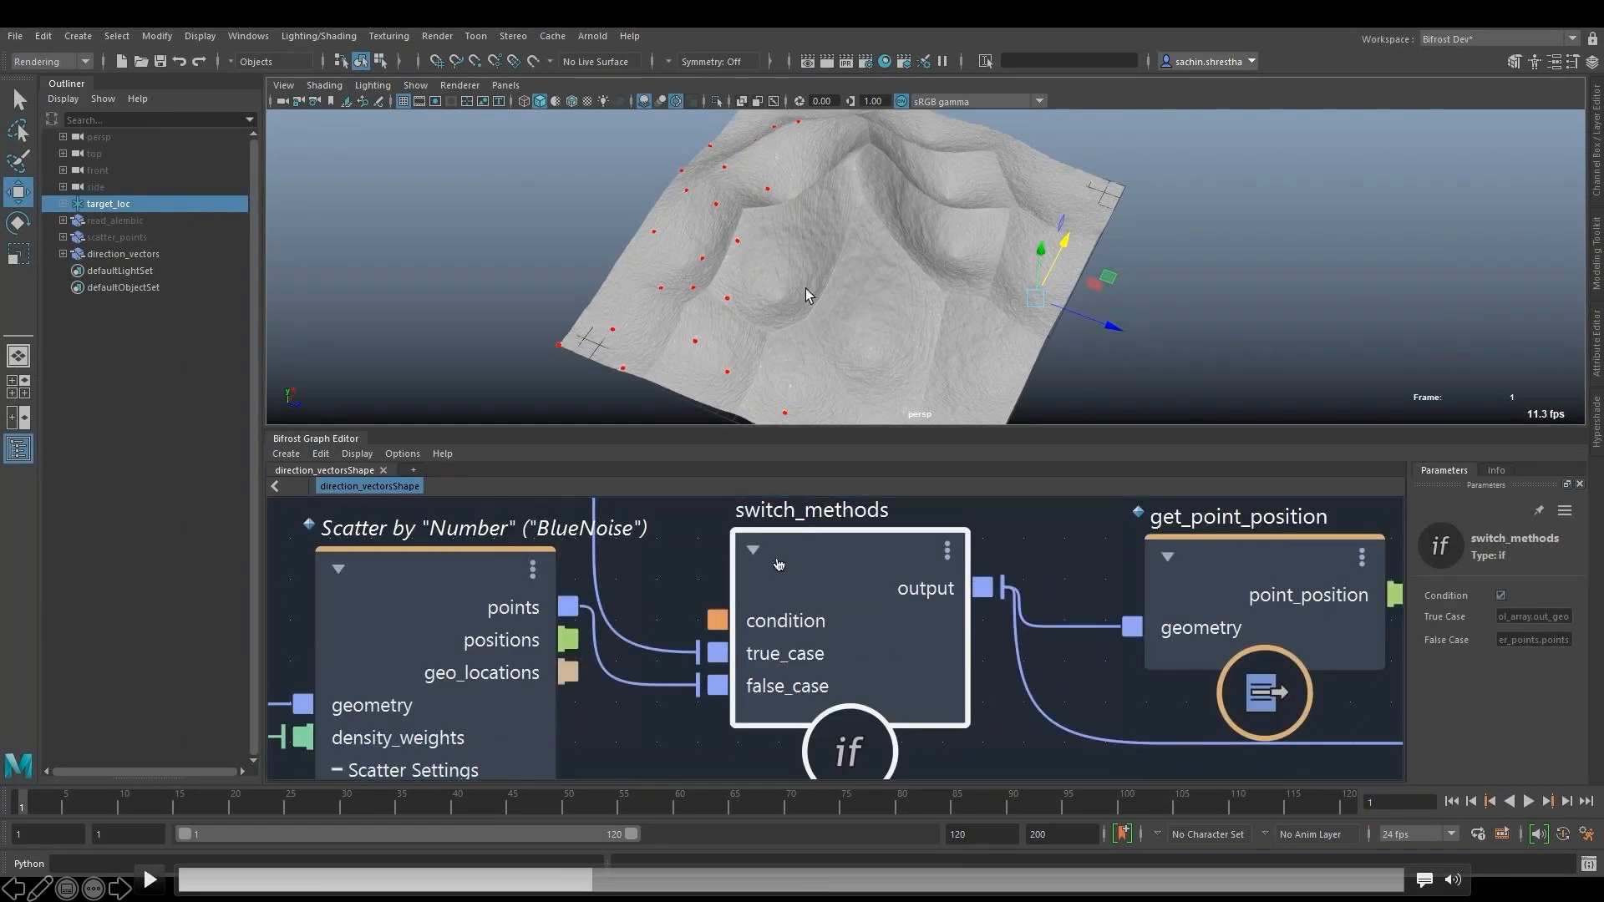
pyautogui.click(805, 288)
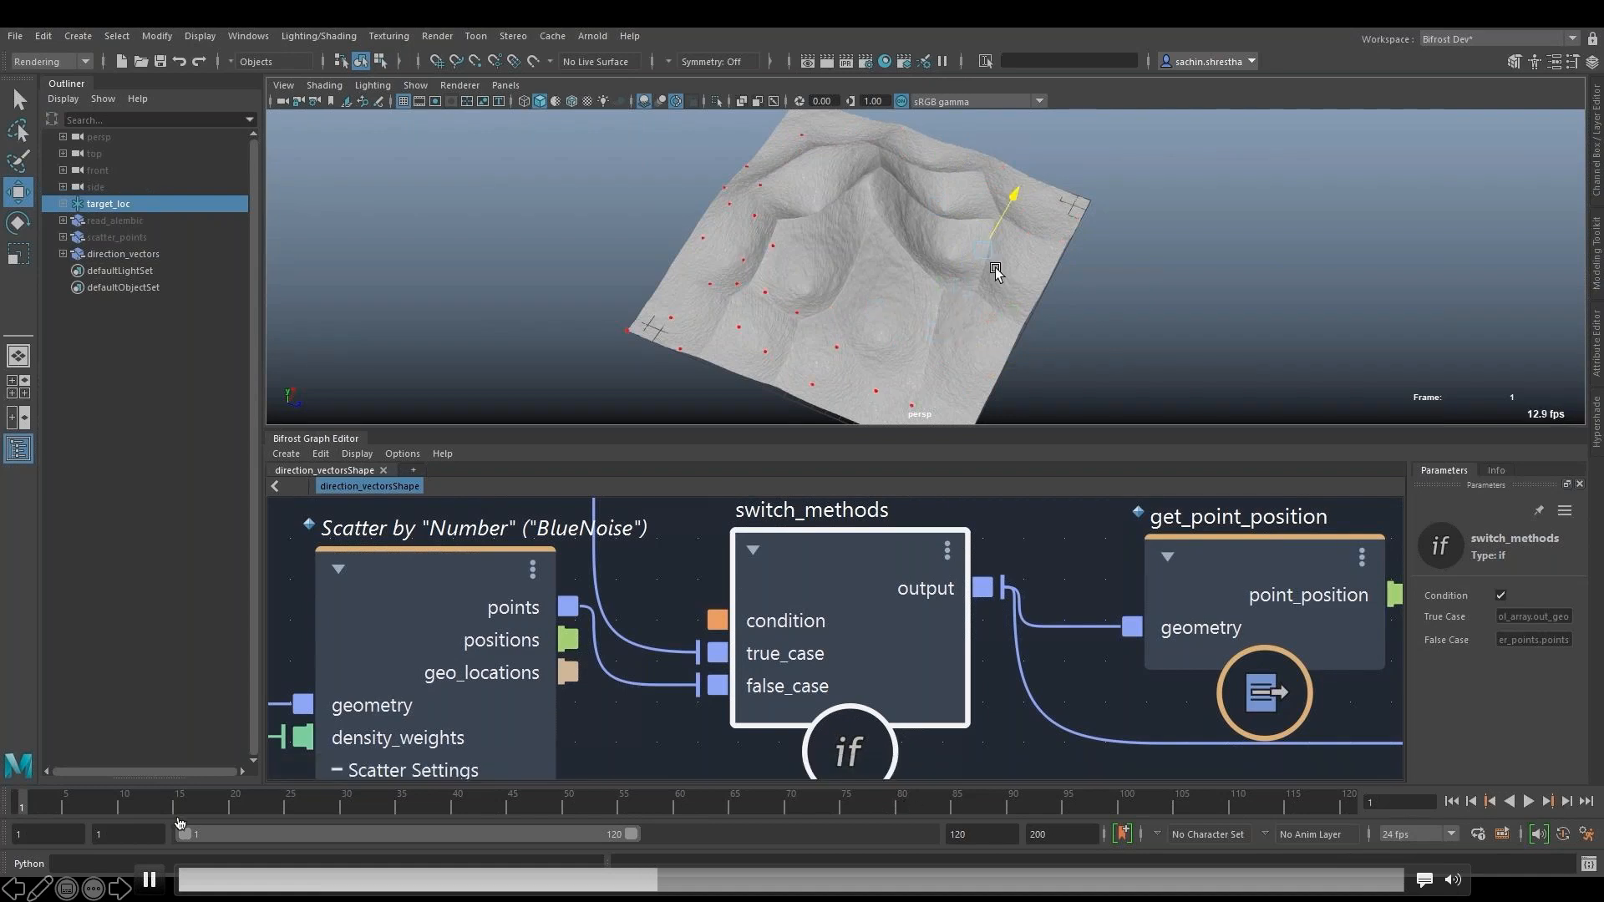
# - Play the target_loc movement with switch_methods enabled and pause on the direction_vectorsShape graph overview
pyautogui.click(704, 366)
pyautogui.click(152, 879)
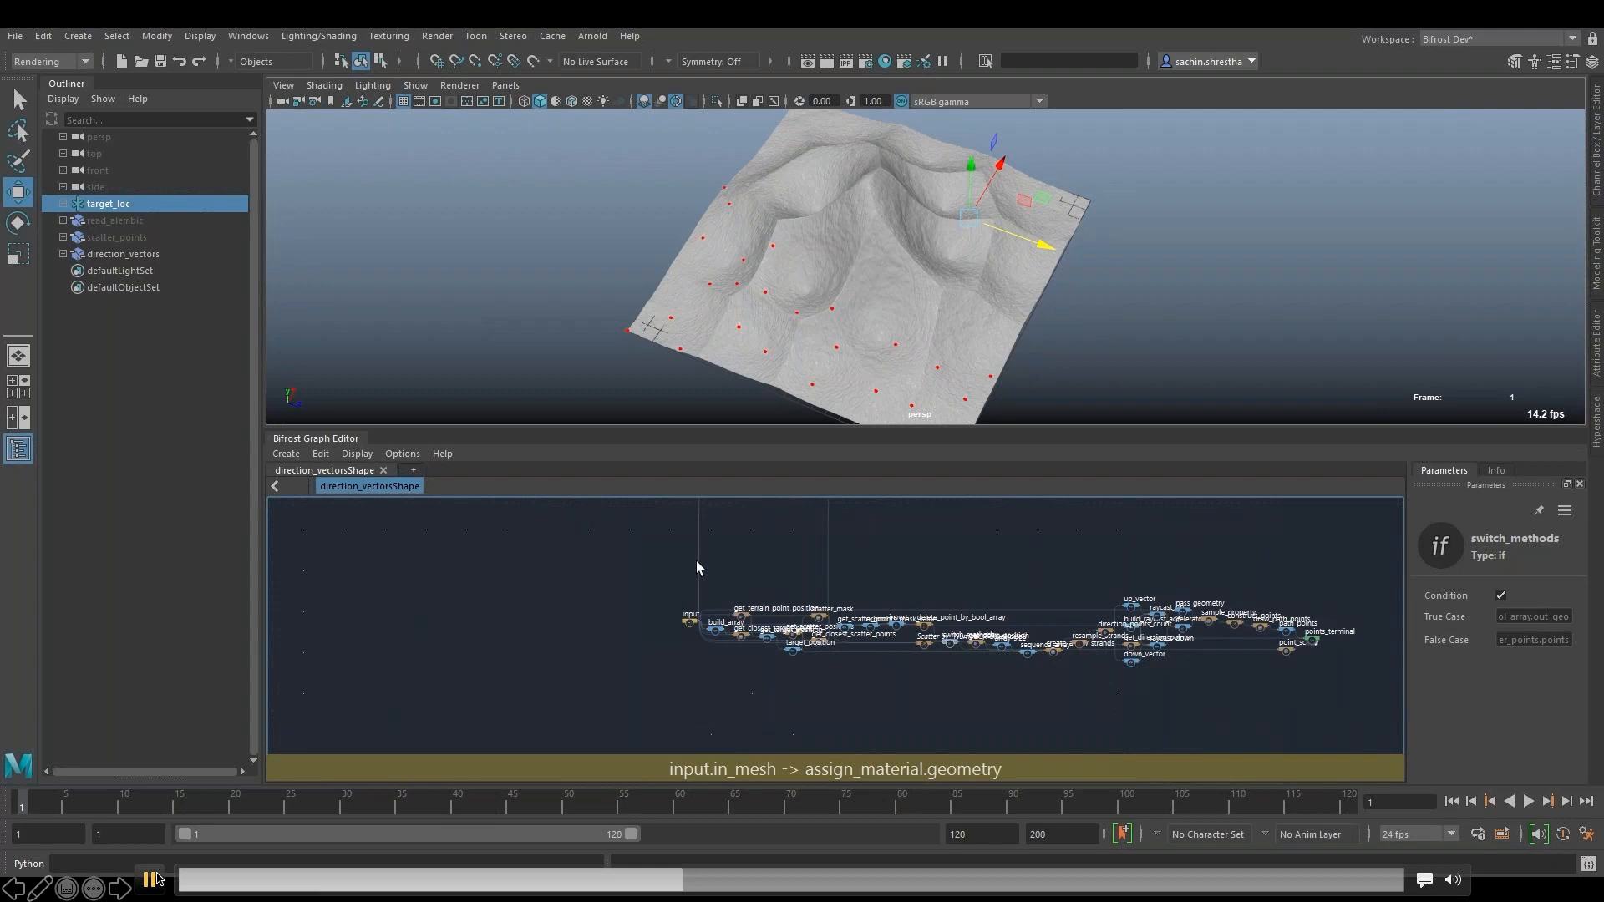
pyautogui.click(151, 879)
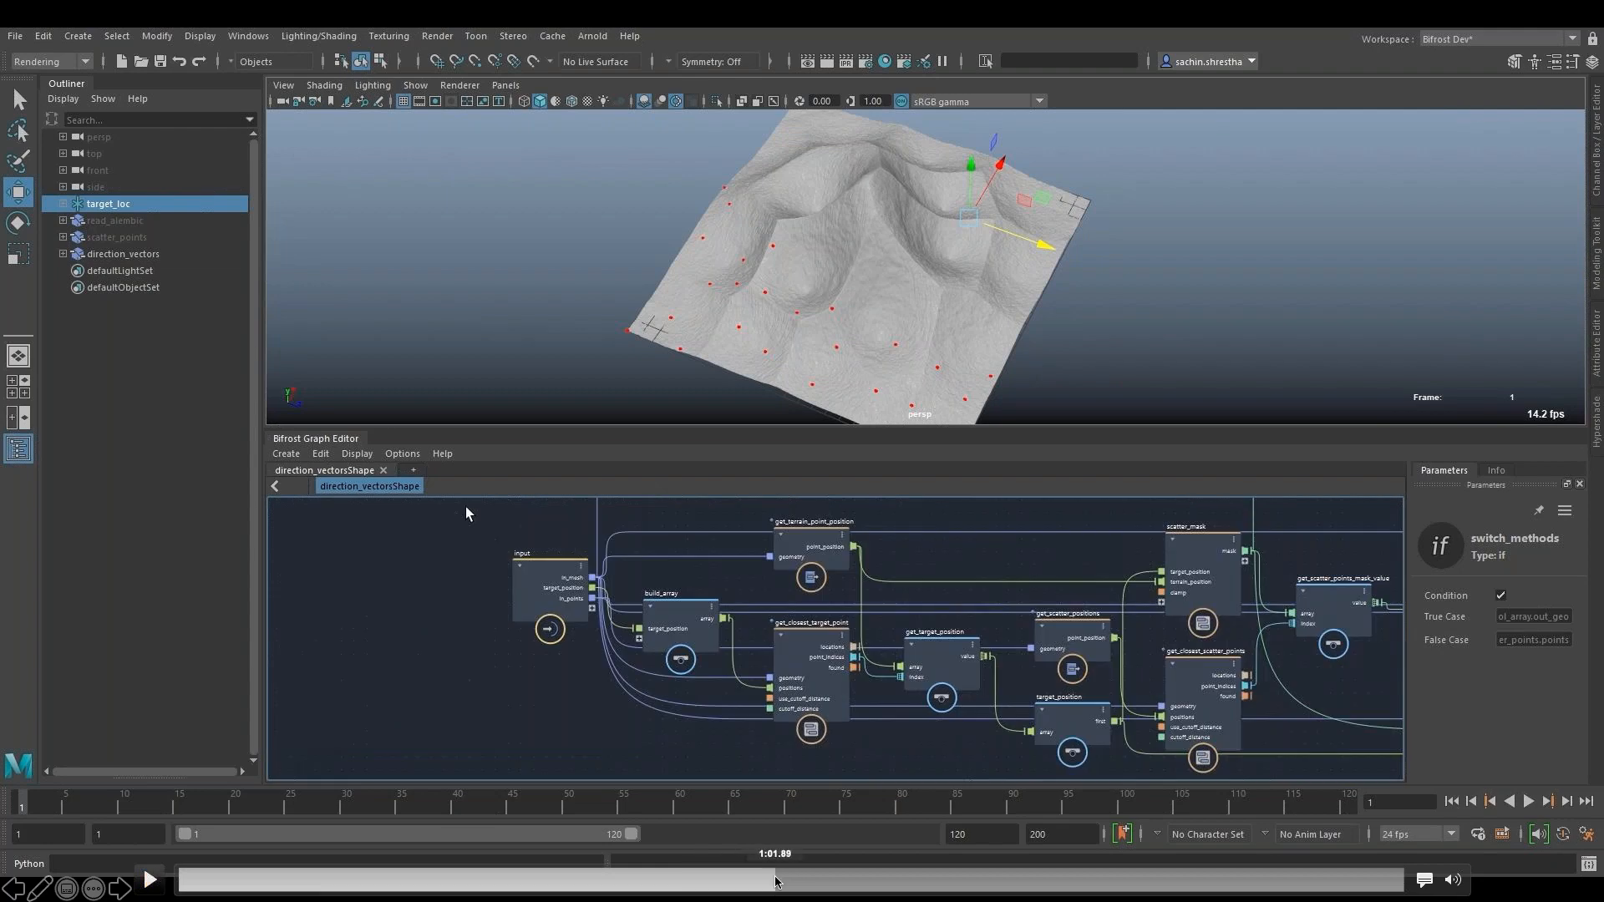
# - Scrub to the scatter_mask section, comparing its Clamp option off and on, and examine the nodes inside the compound
pyautogui.click(803, 881)
pyautogui.moveTo(802, 882); pyautogui.dragTo(949, 882)
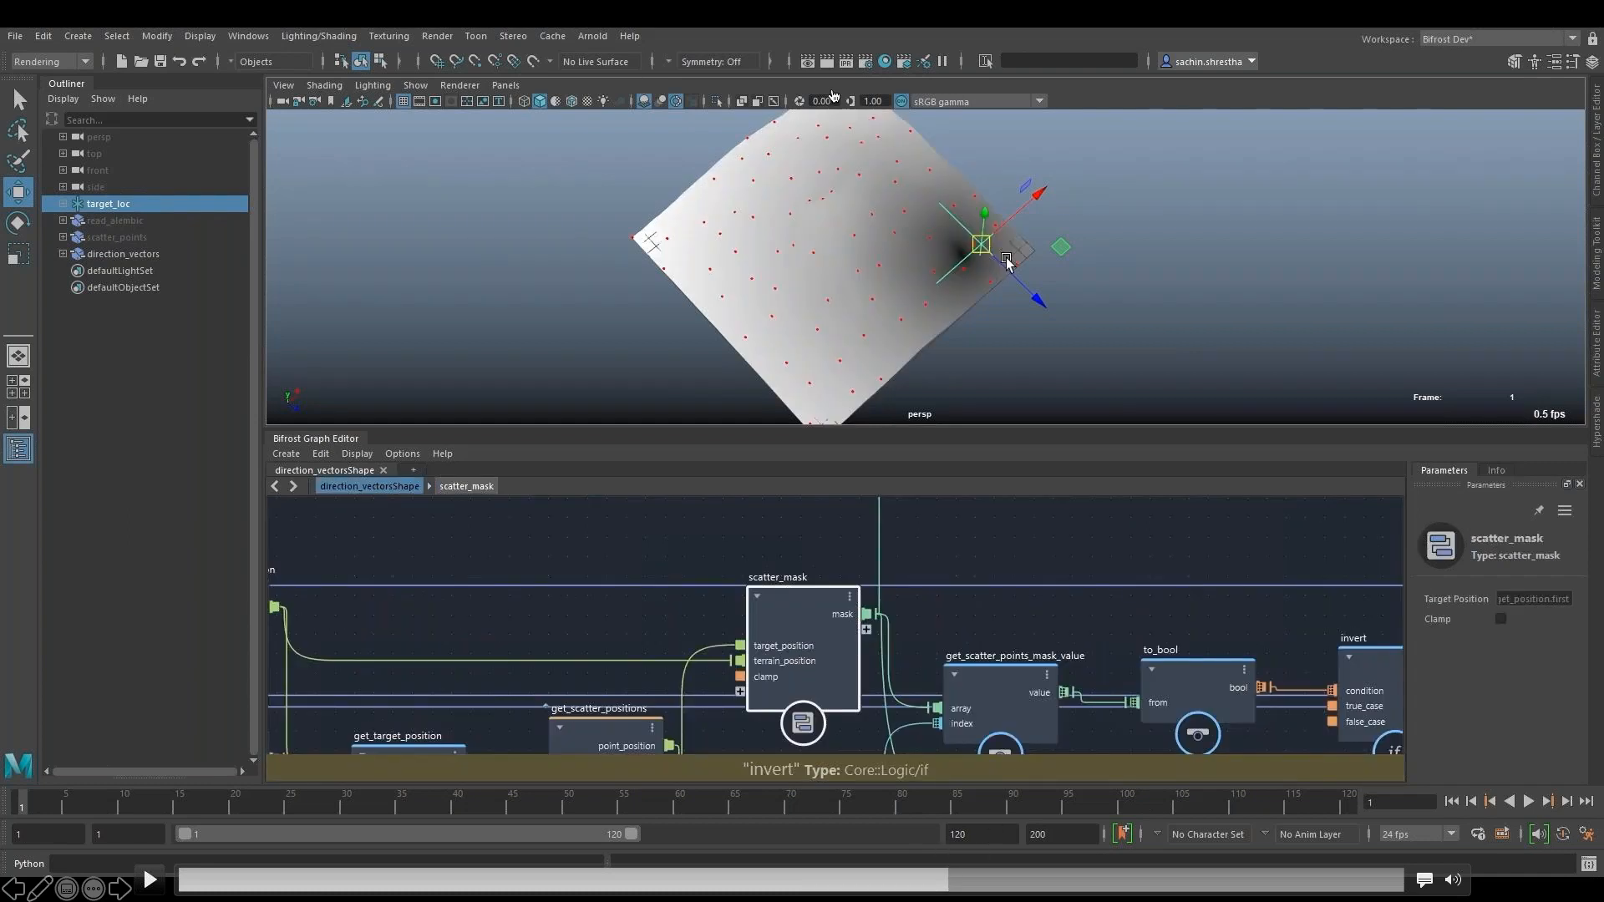
pyautogui.click(910, 874)
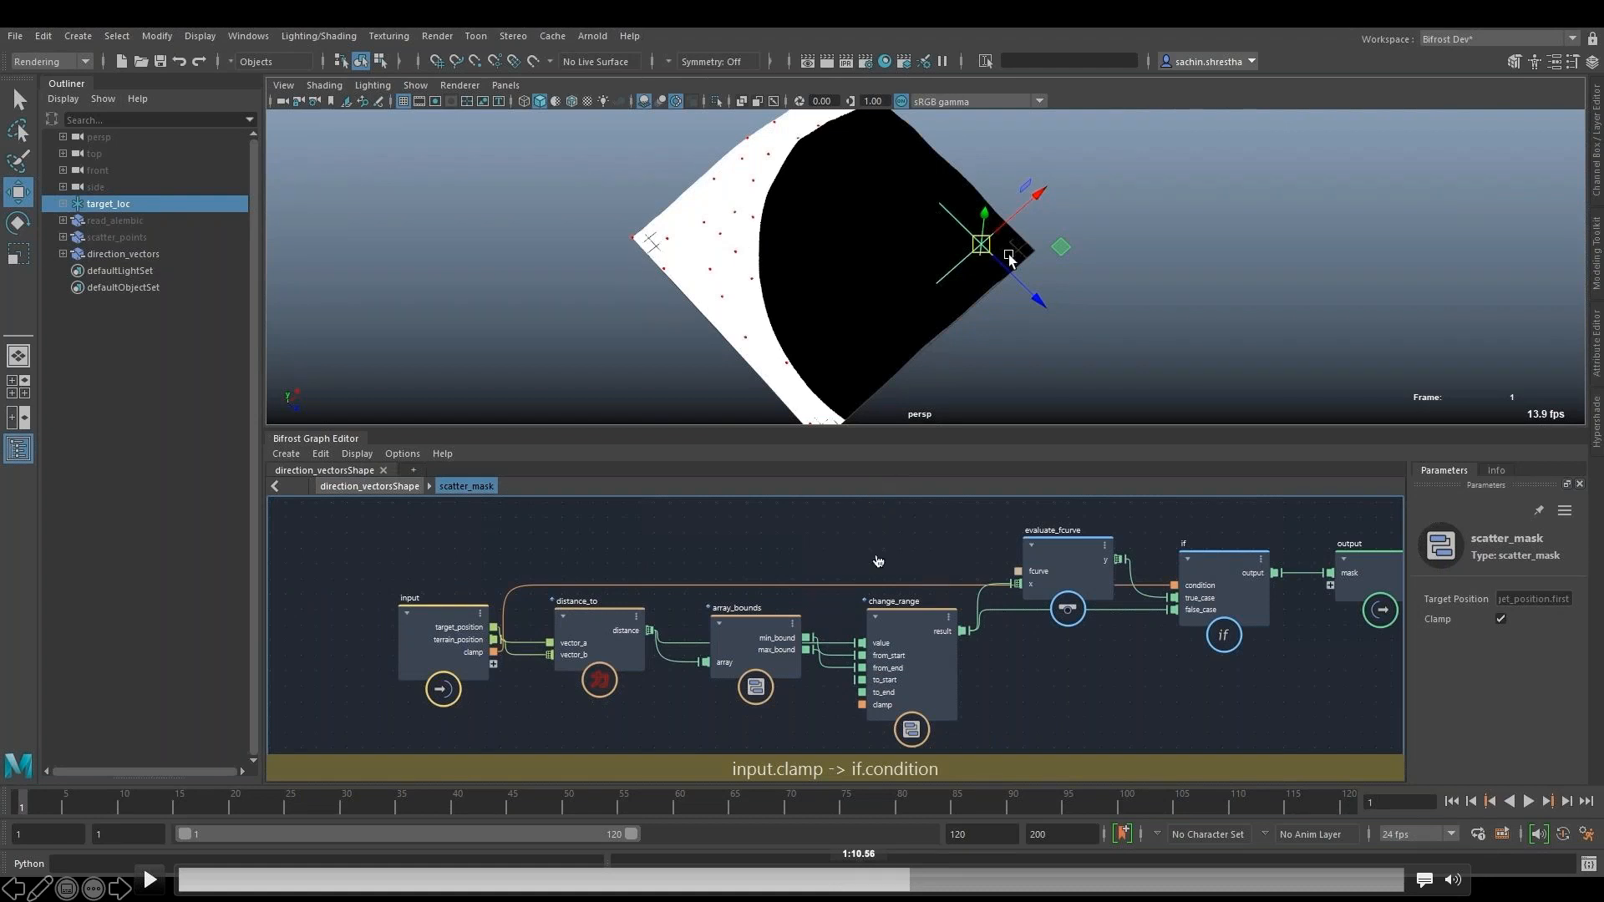
# - Follow the scatter mask value through the to_bool, invert, delete_point_by_bool_array and switch_methods nodes
pyautogui.click(945, 881)
pyautogui.click(1035, 880)
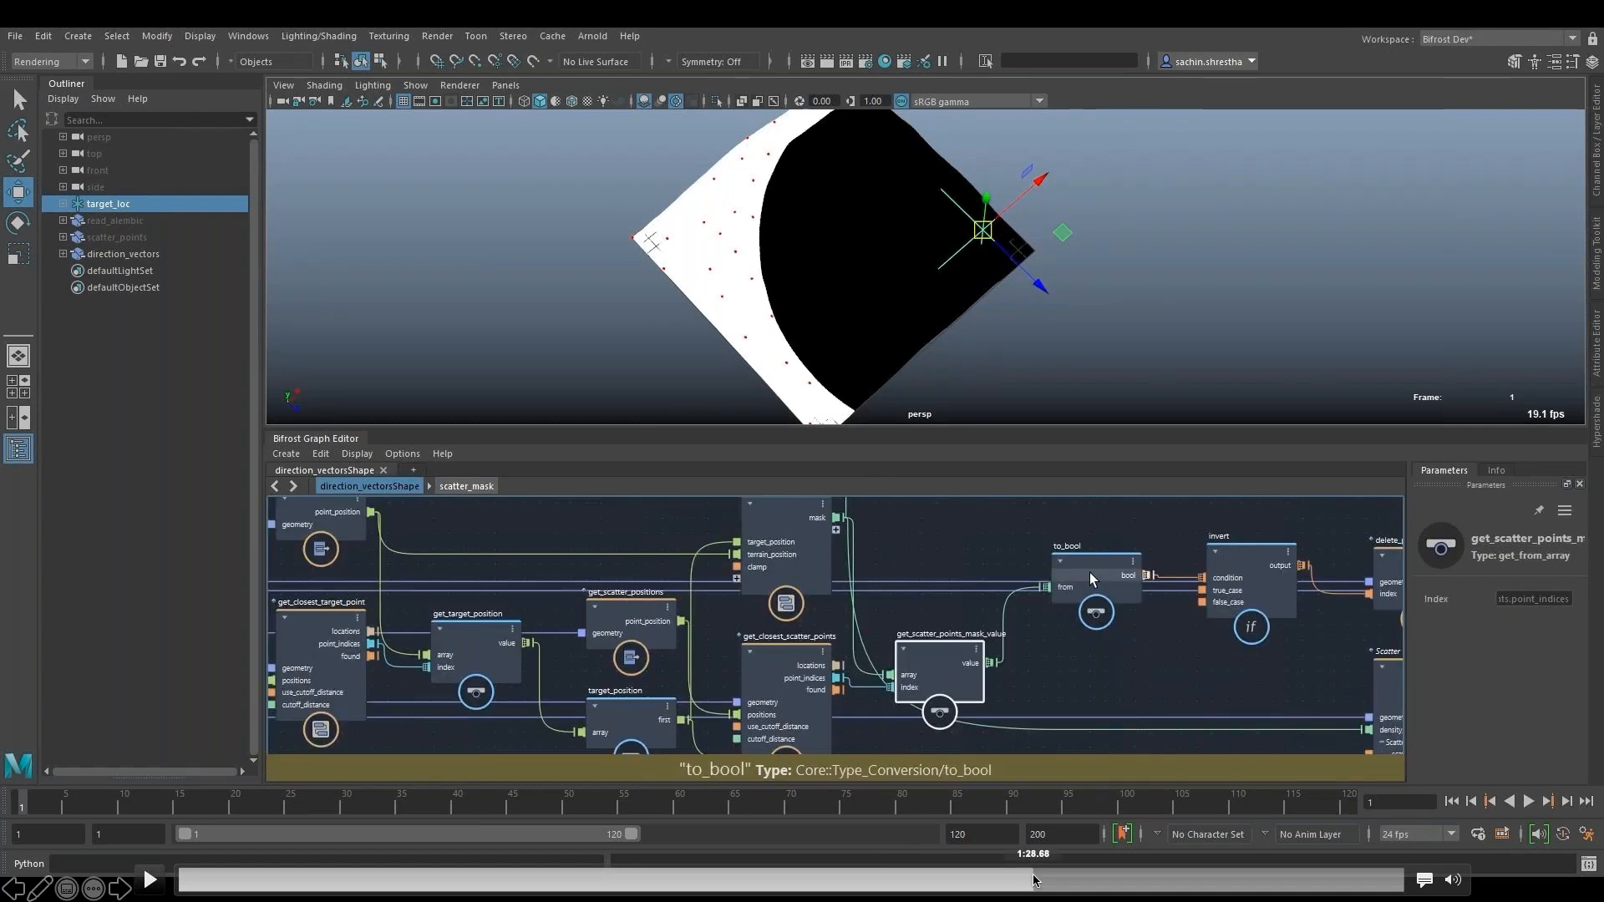
pyautogui.click(1069, 880)
pyautogui.click(1100, 881)
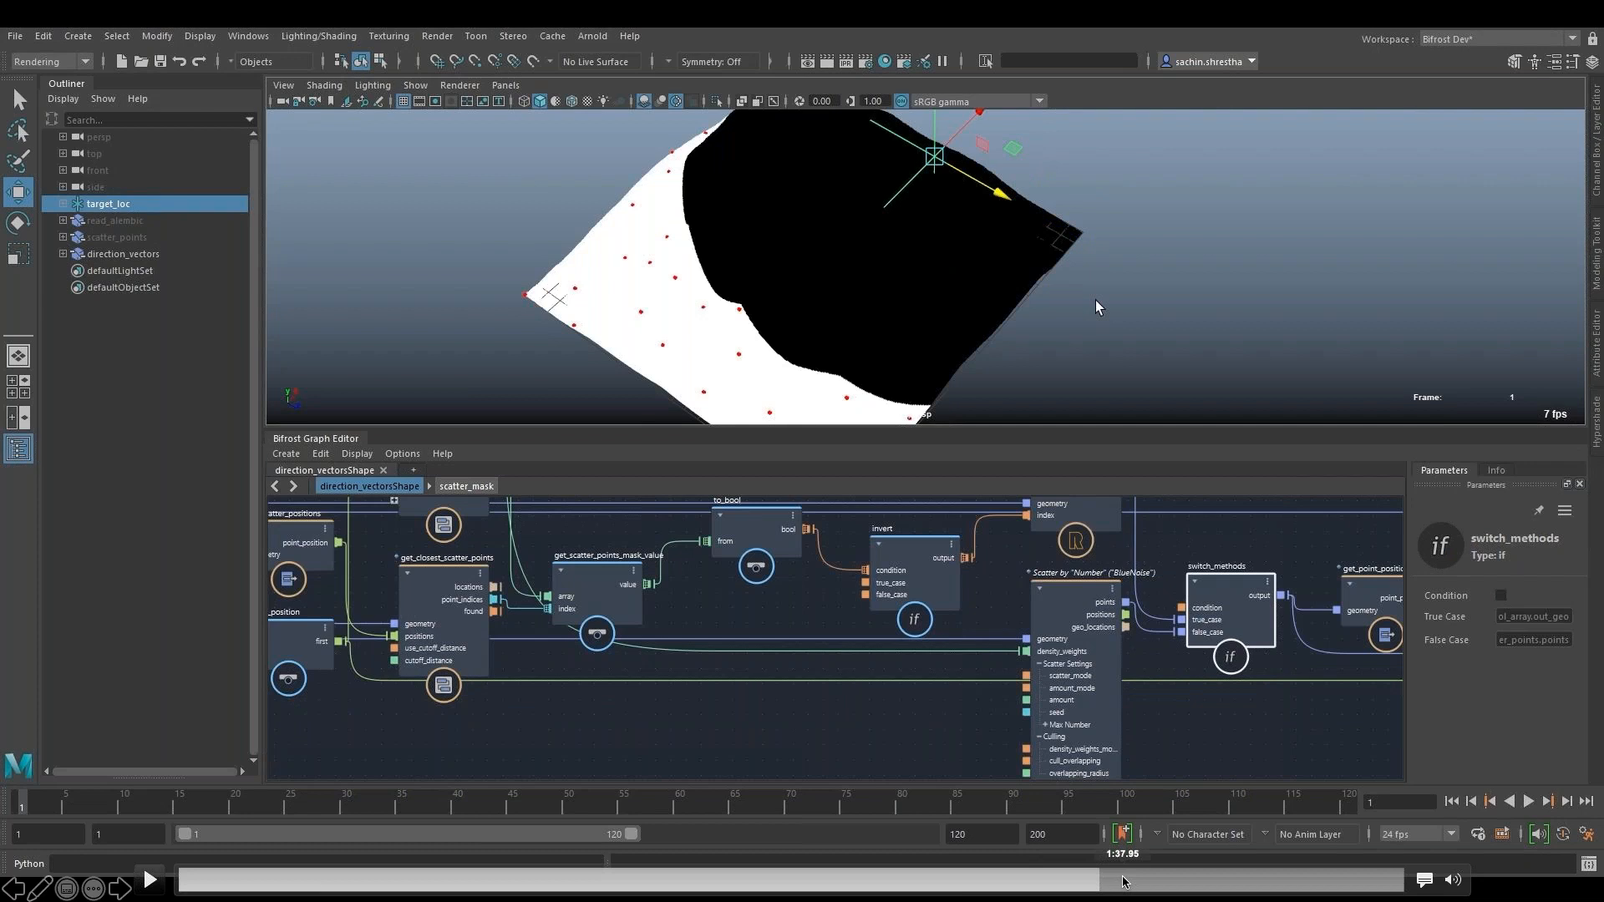
# - Scrub ahead to the points_terminal section and play the target_loc movement across the terrain, pausing on the direction strands
pyautogui.click(1158, 880)
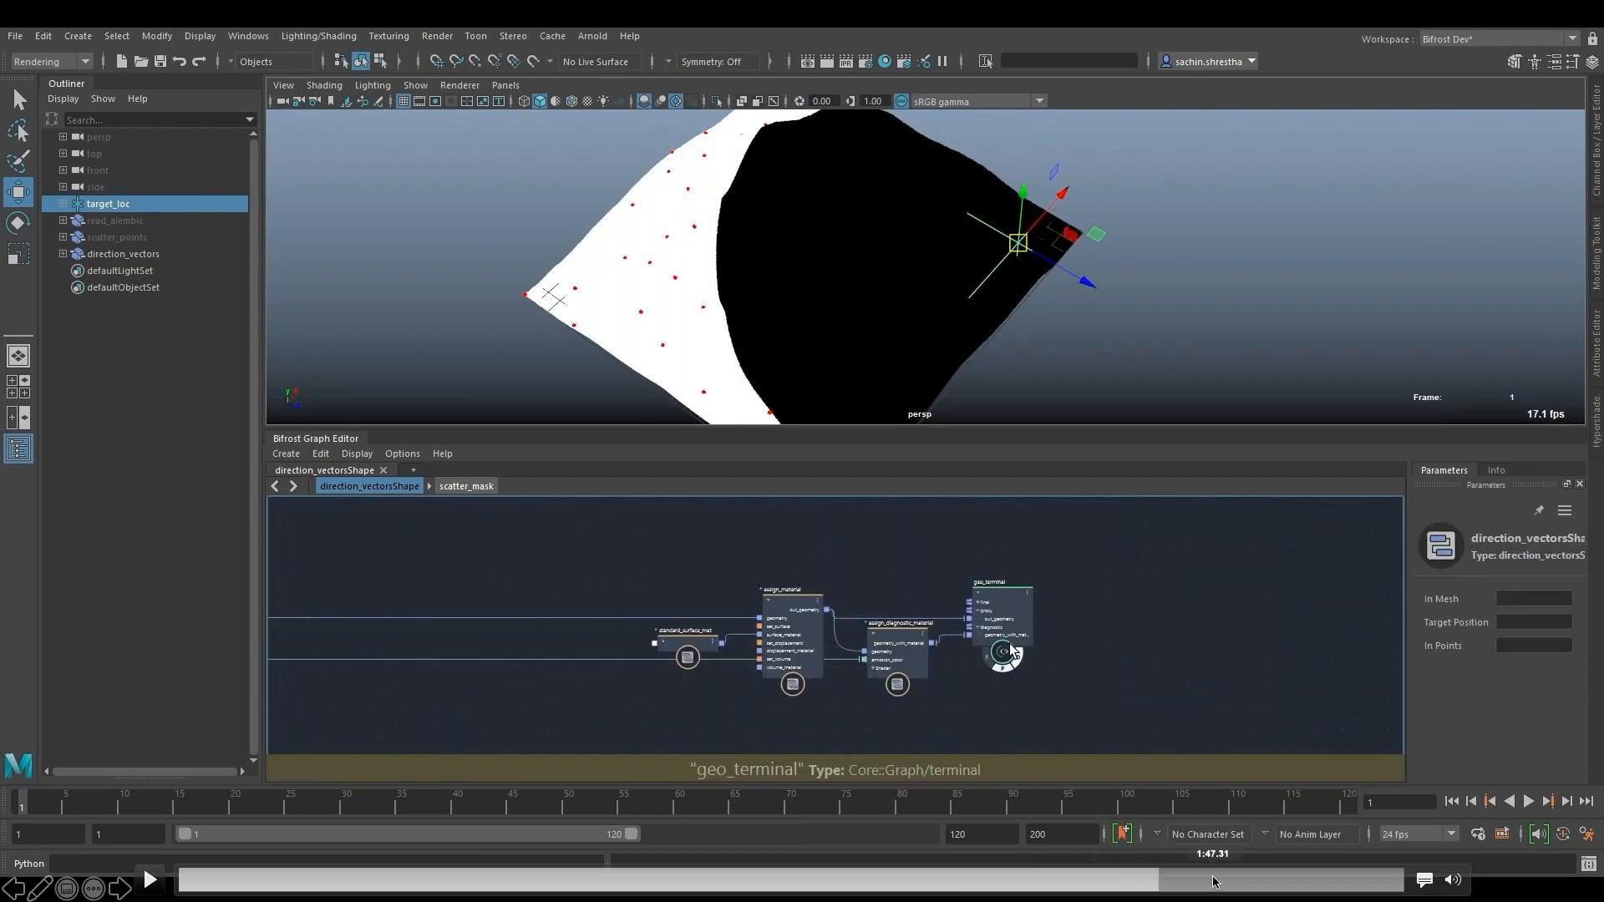
pyautogui.click(1214, 882)
pyautogui.click(149, 880)
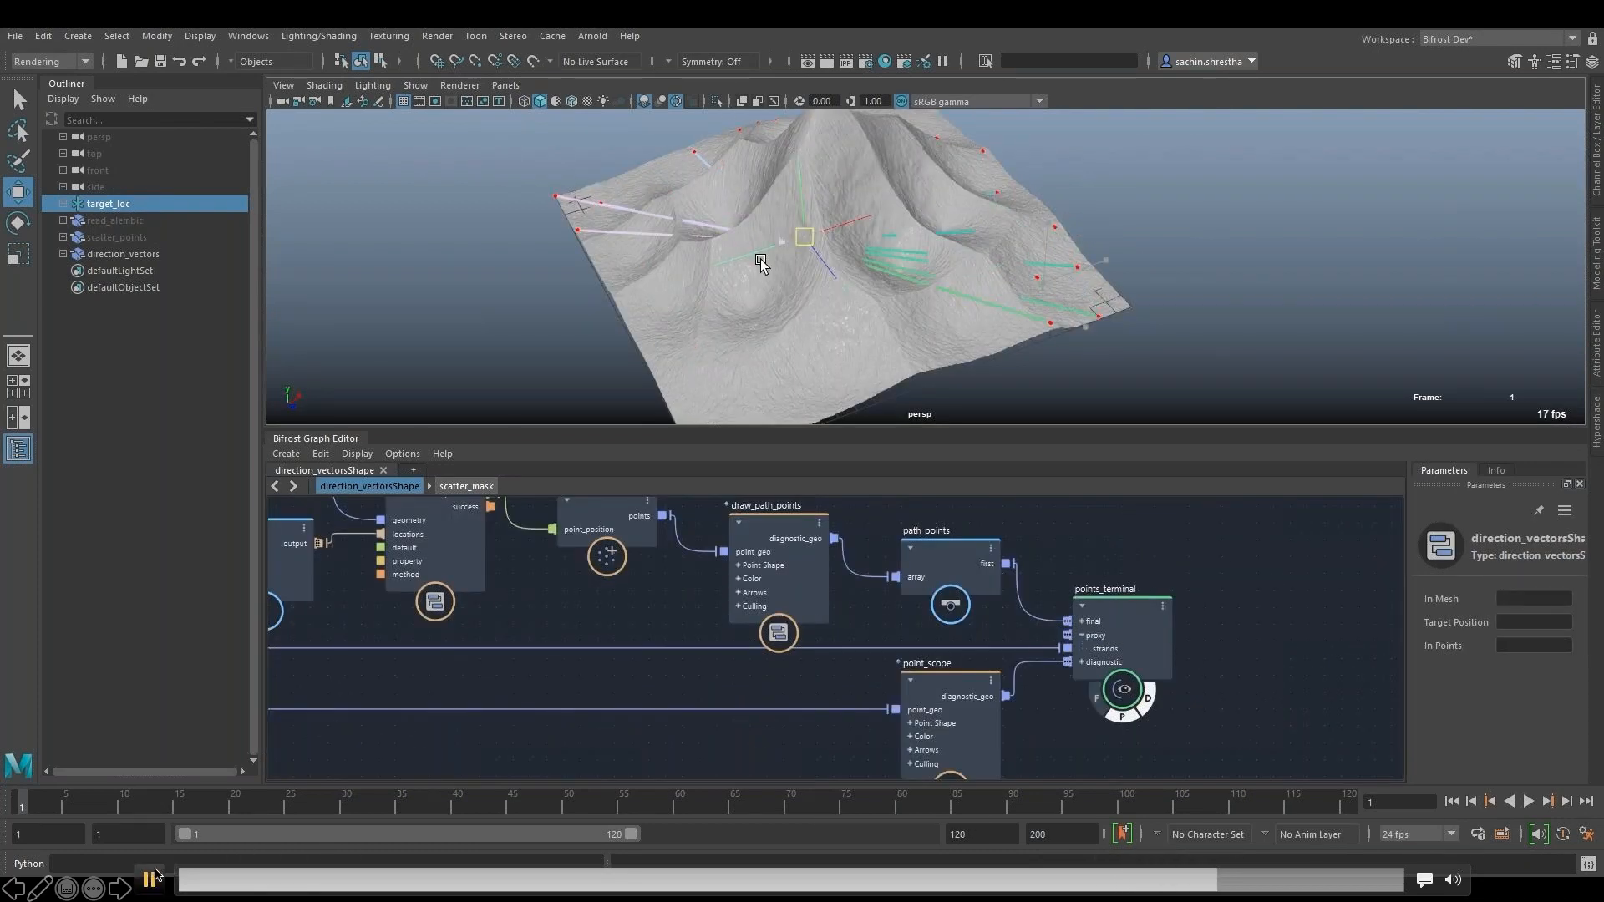
pyautogui.click(1193, 881)
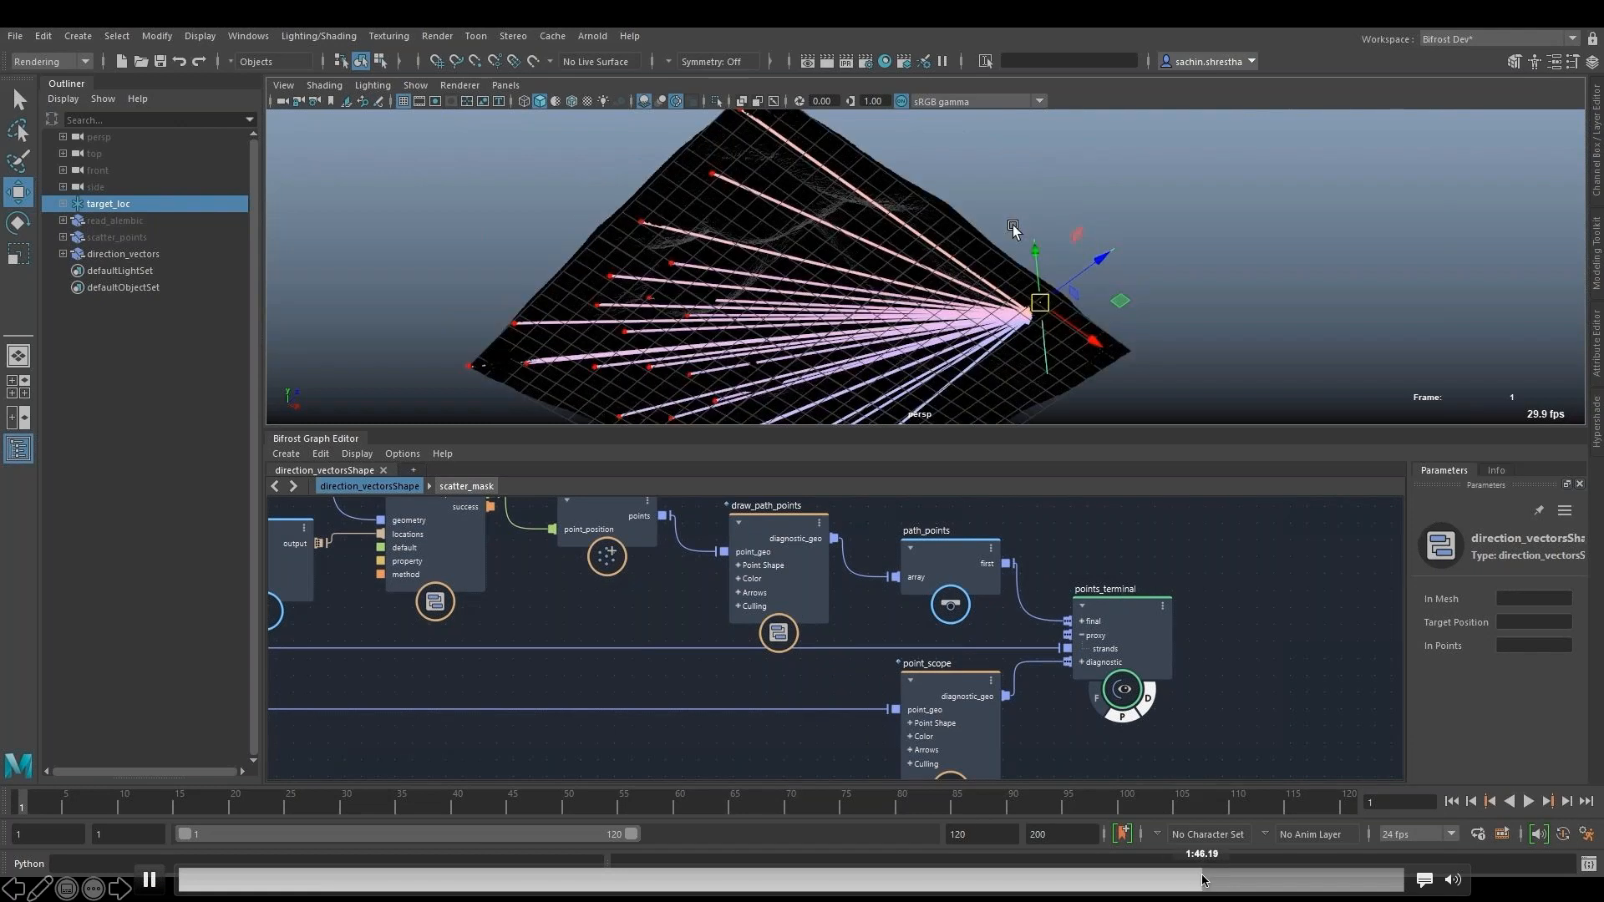
pyautogui.click(150, 880)
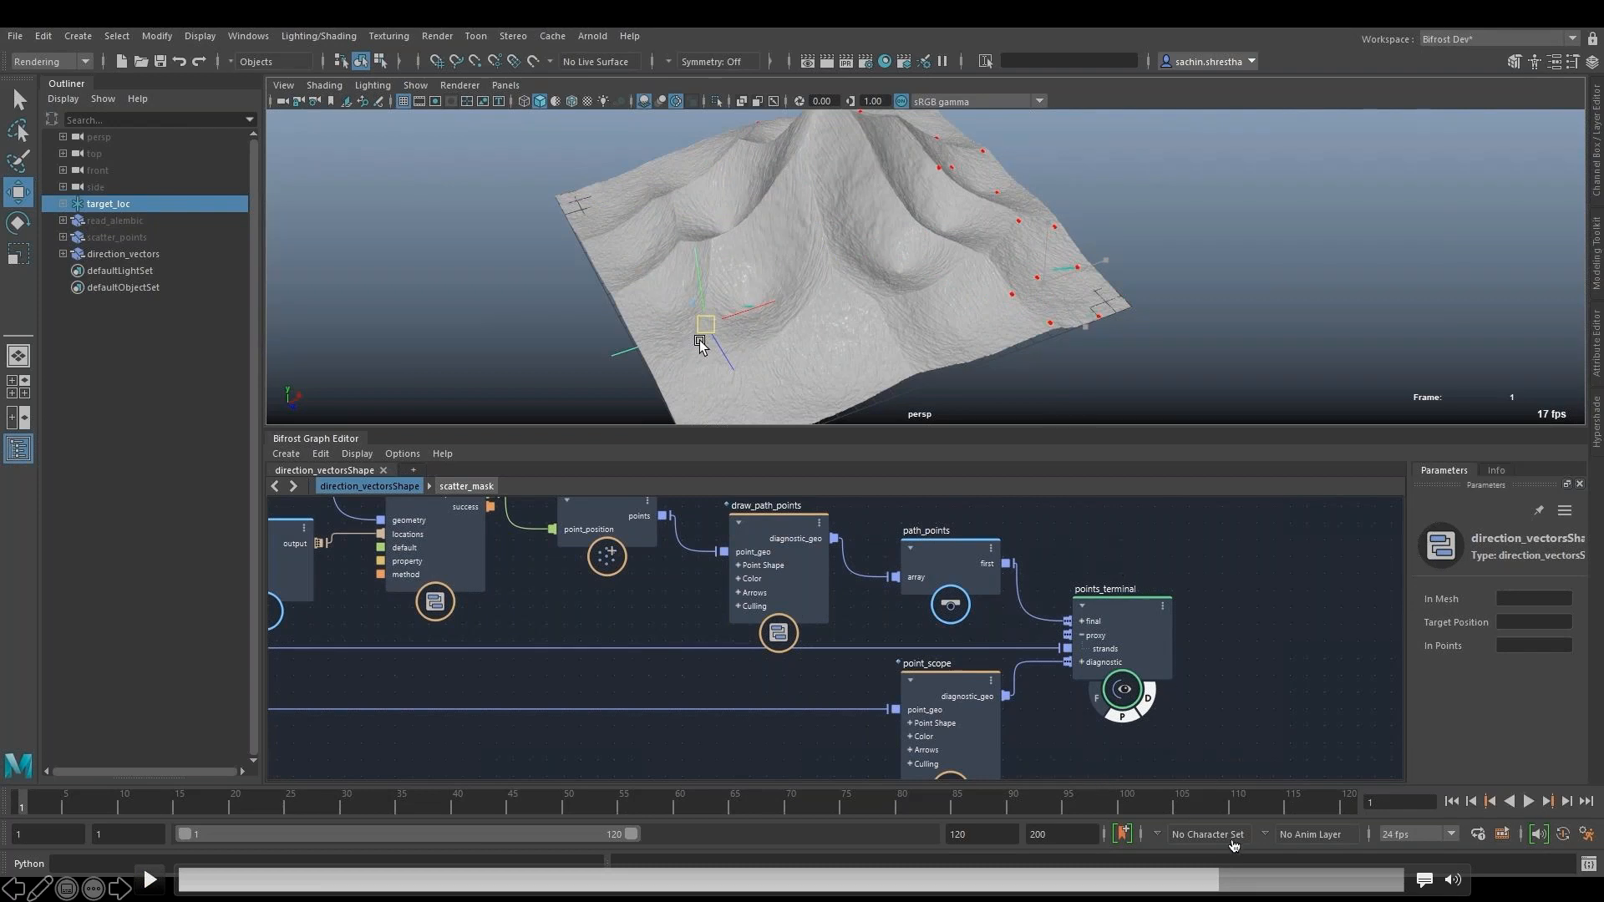
pyautogui.click(150, 880)
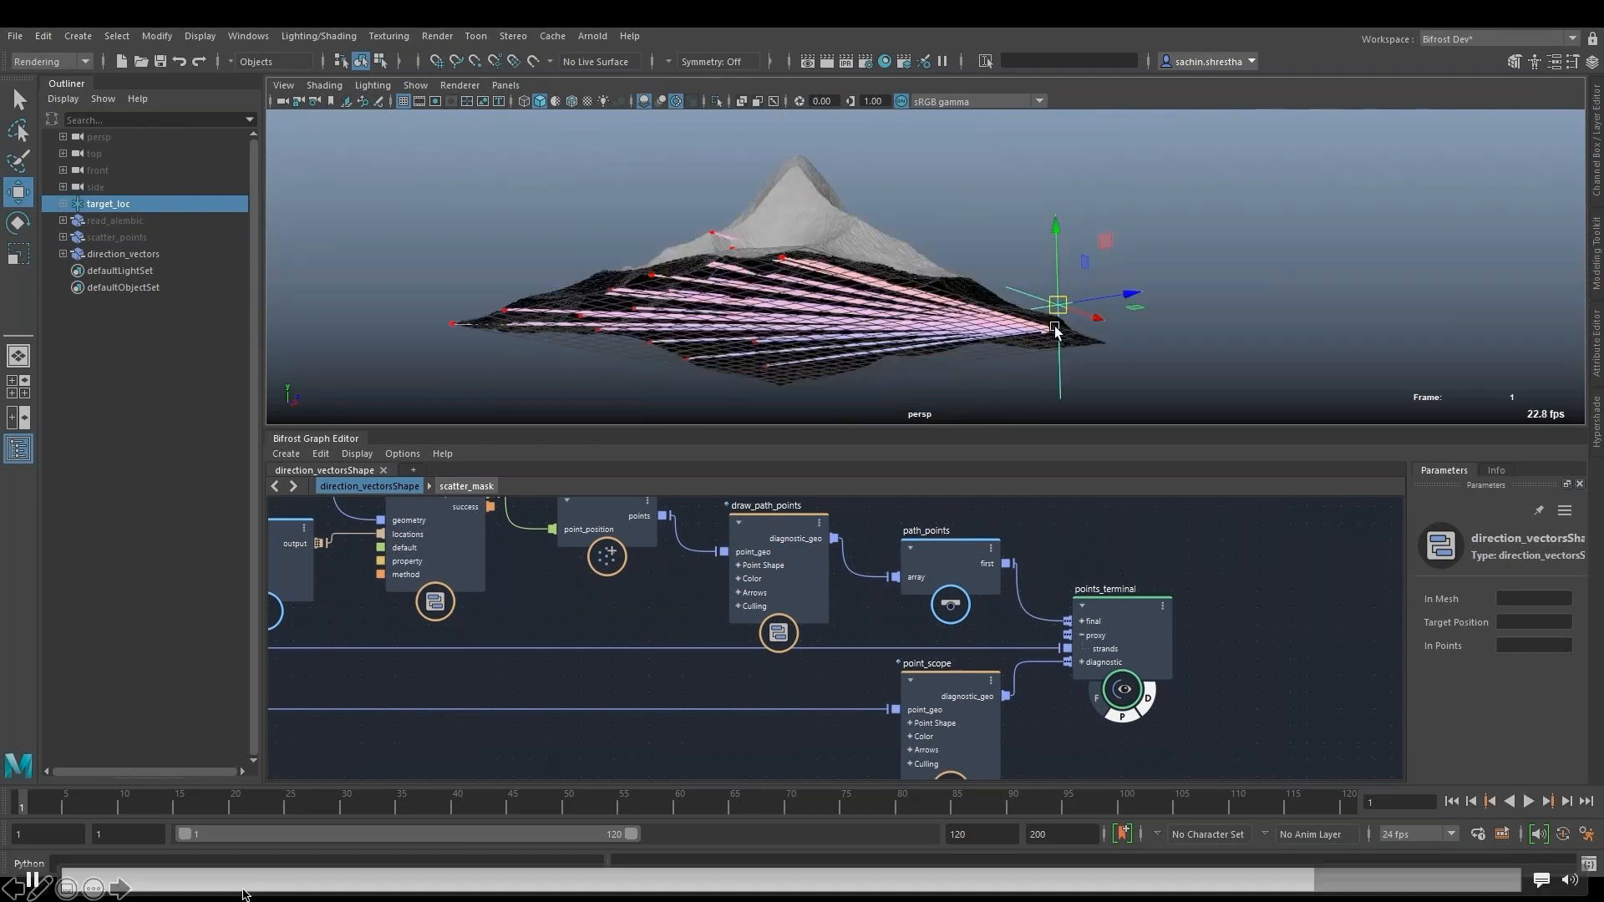
pyautogui.click(150, 880)
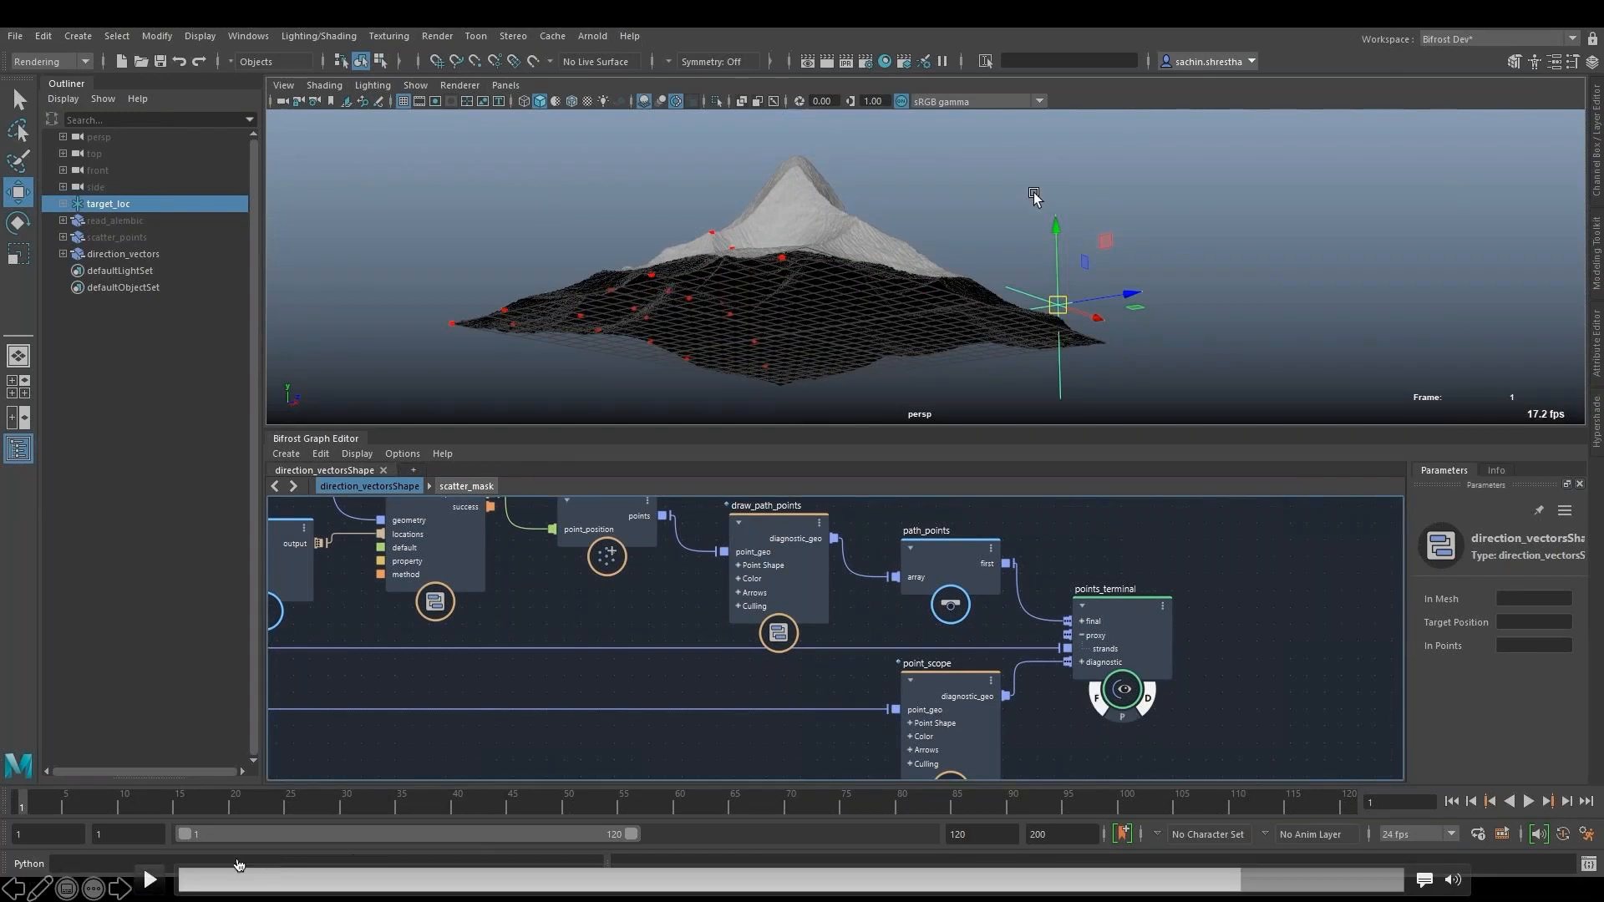
# - Rewind the demo to the smooth terrain view and play on to the raycast_up and raycast_down nodes
pyautogui.click(1217, 884)
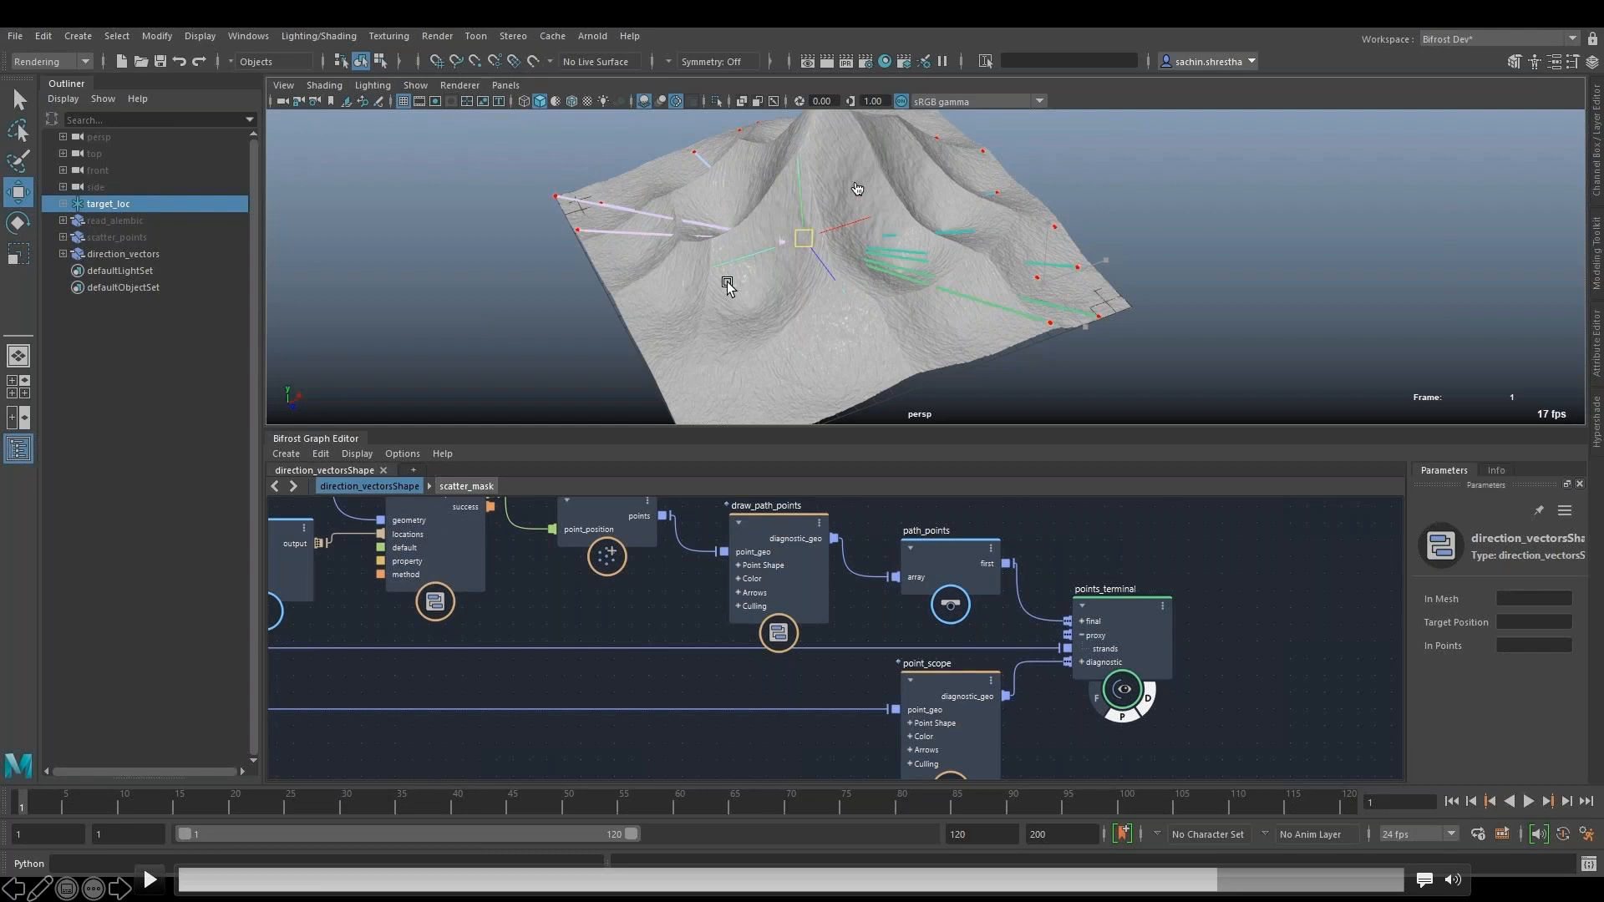
pyautogui.click(157, 882)
pyautogui.click(156, 881)
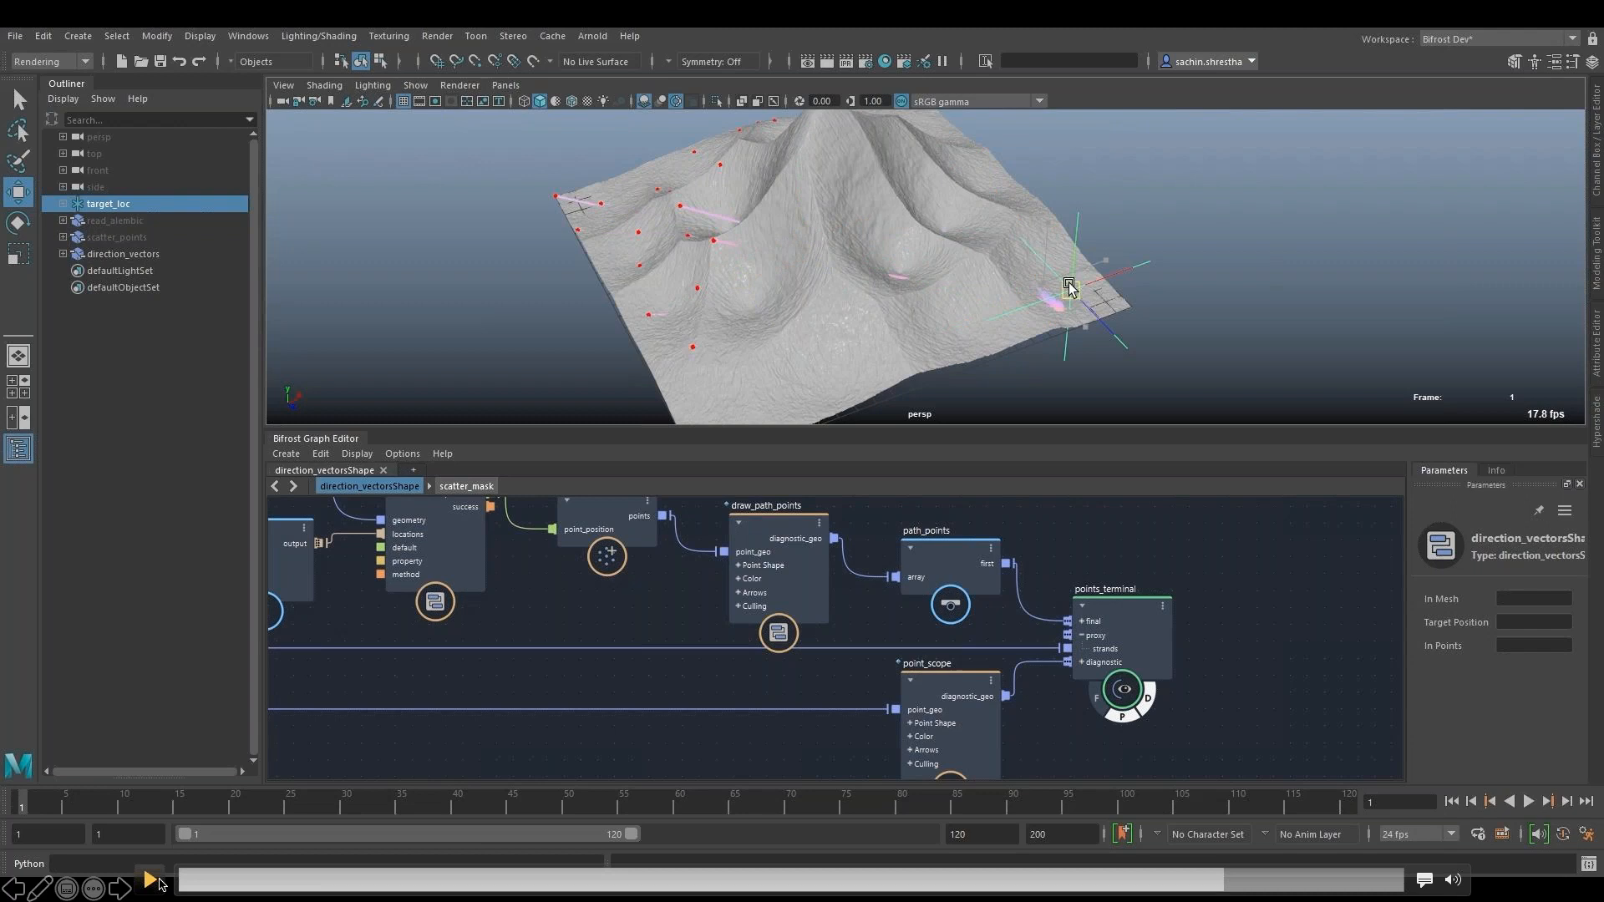
pyautogui.click(152, 880)
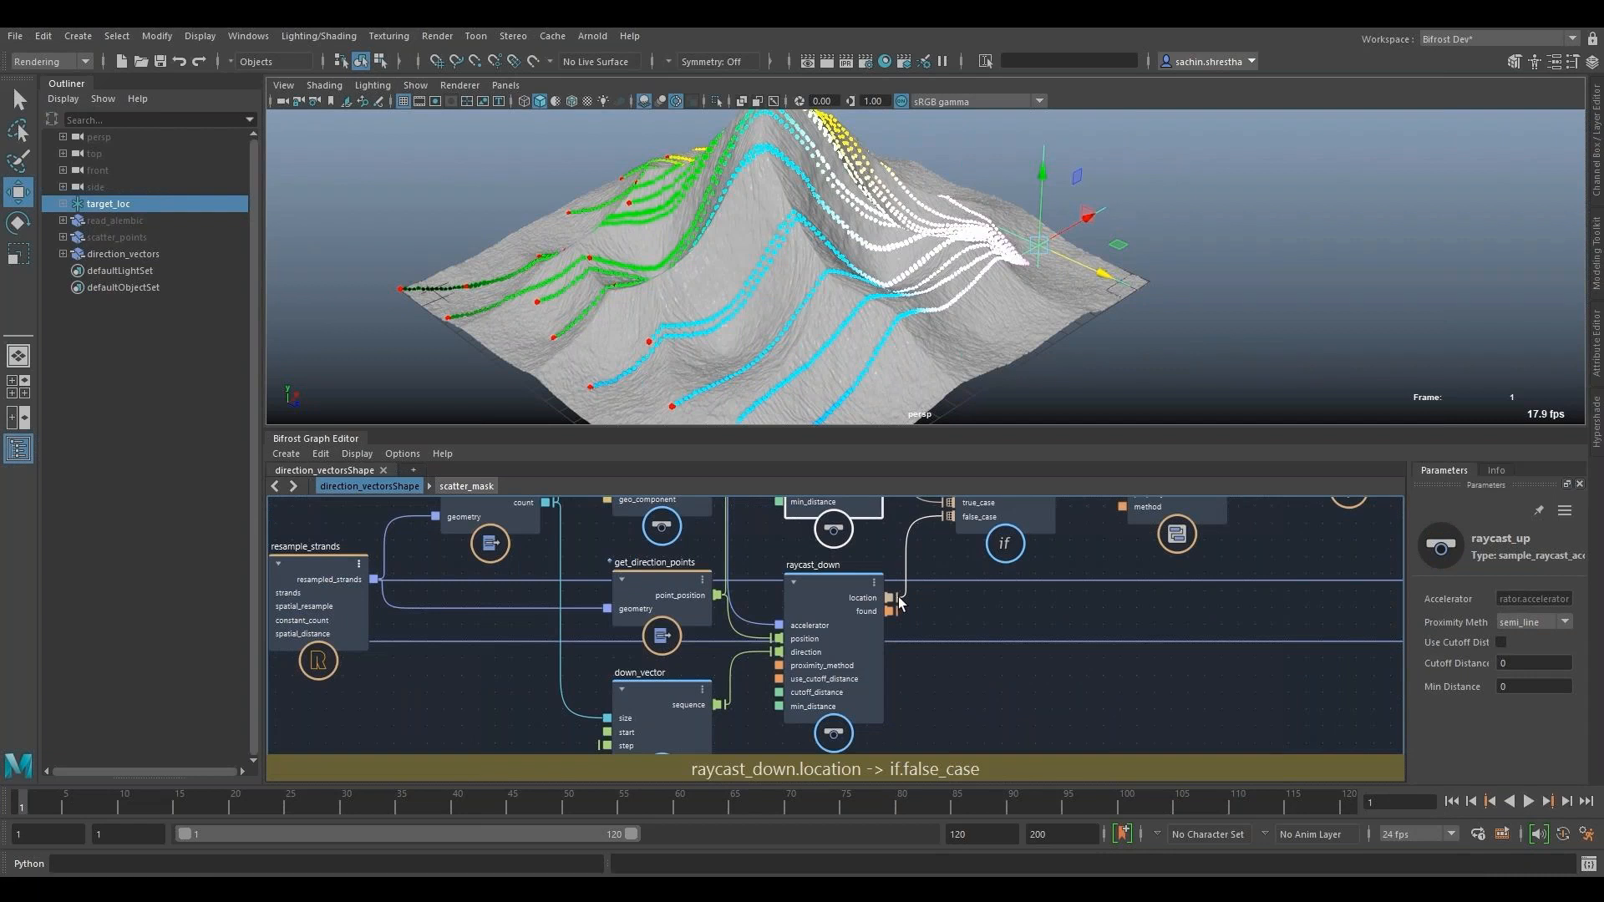
# - Advance to the Length Preserving Hair Solver demo and skim through its directional_force_vectors and fractal_noise sections
pyautogui.moveTo(1316, 552)
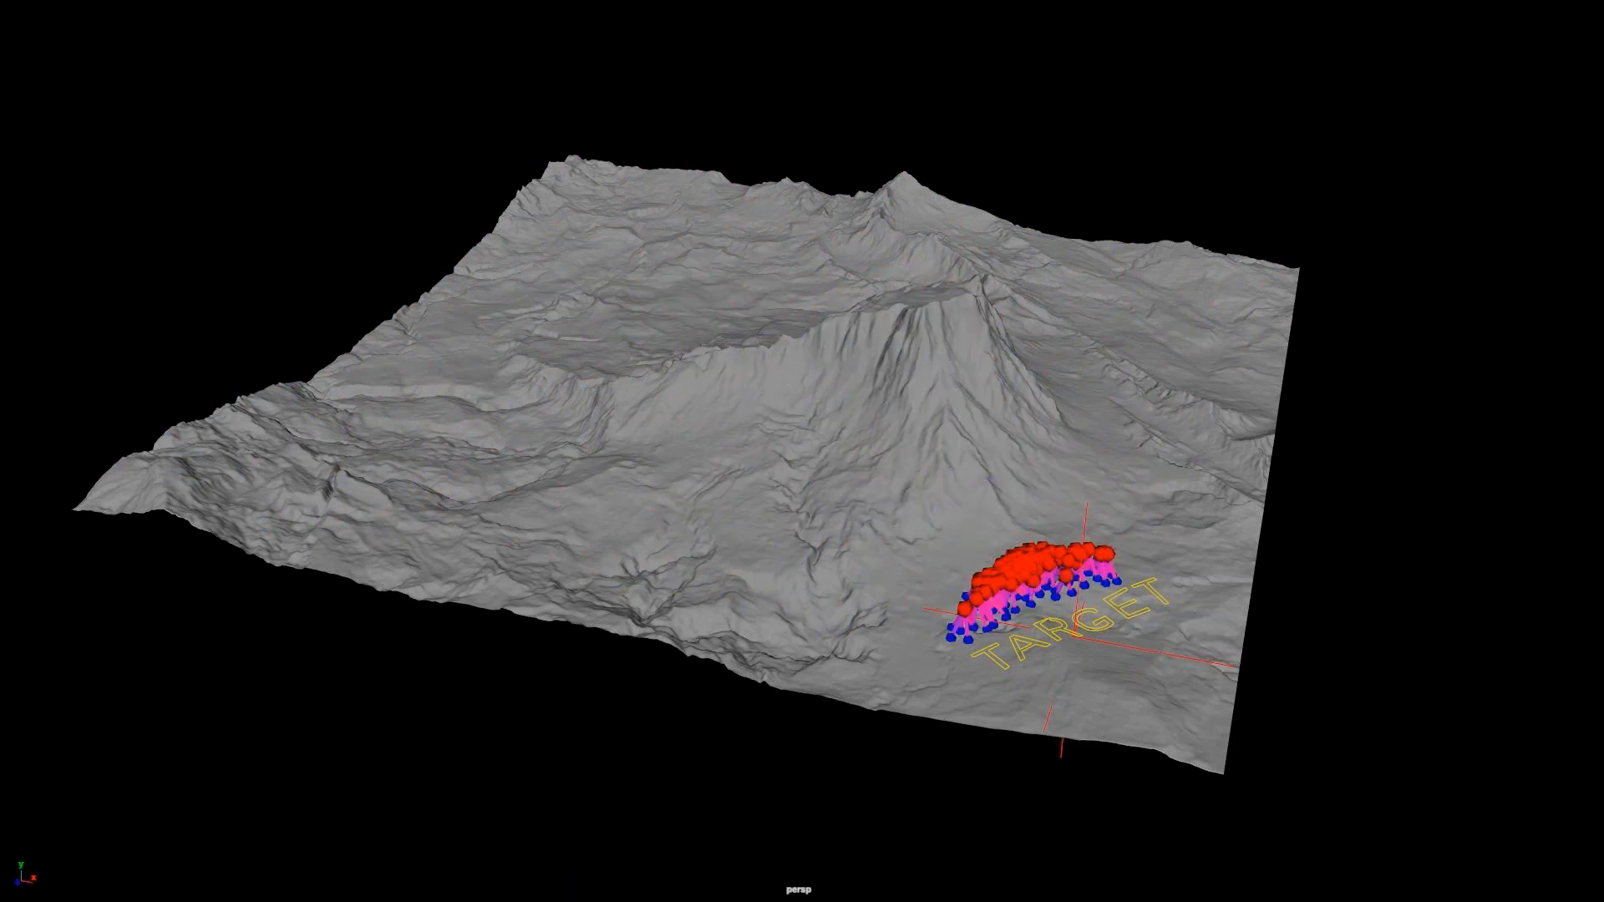
pyautogui.press('Right')
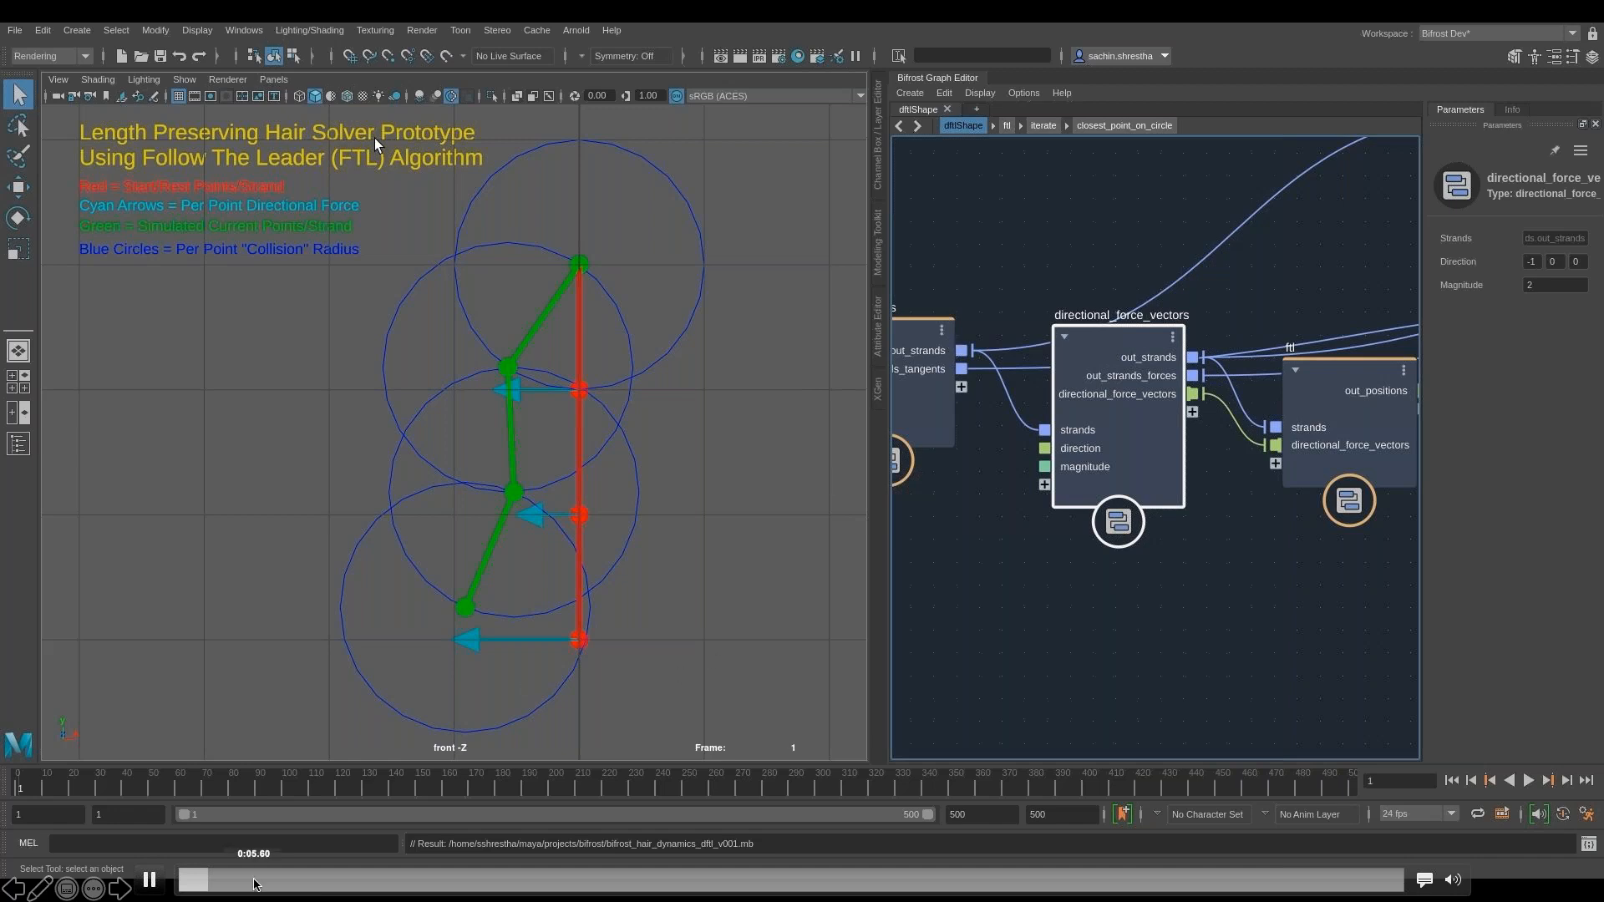
pyautogui.click(258, 879)
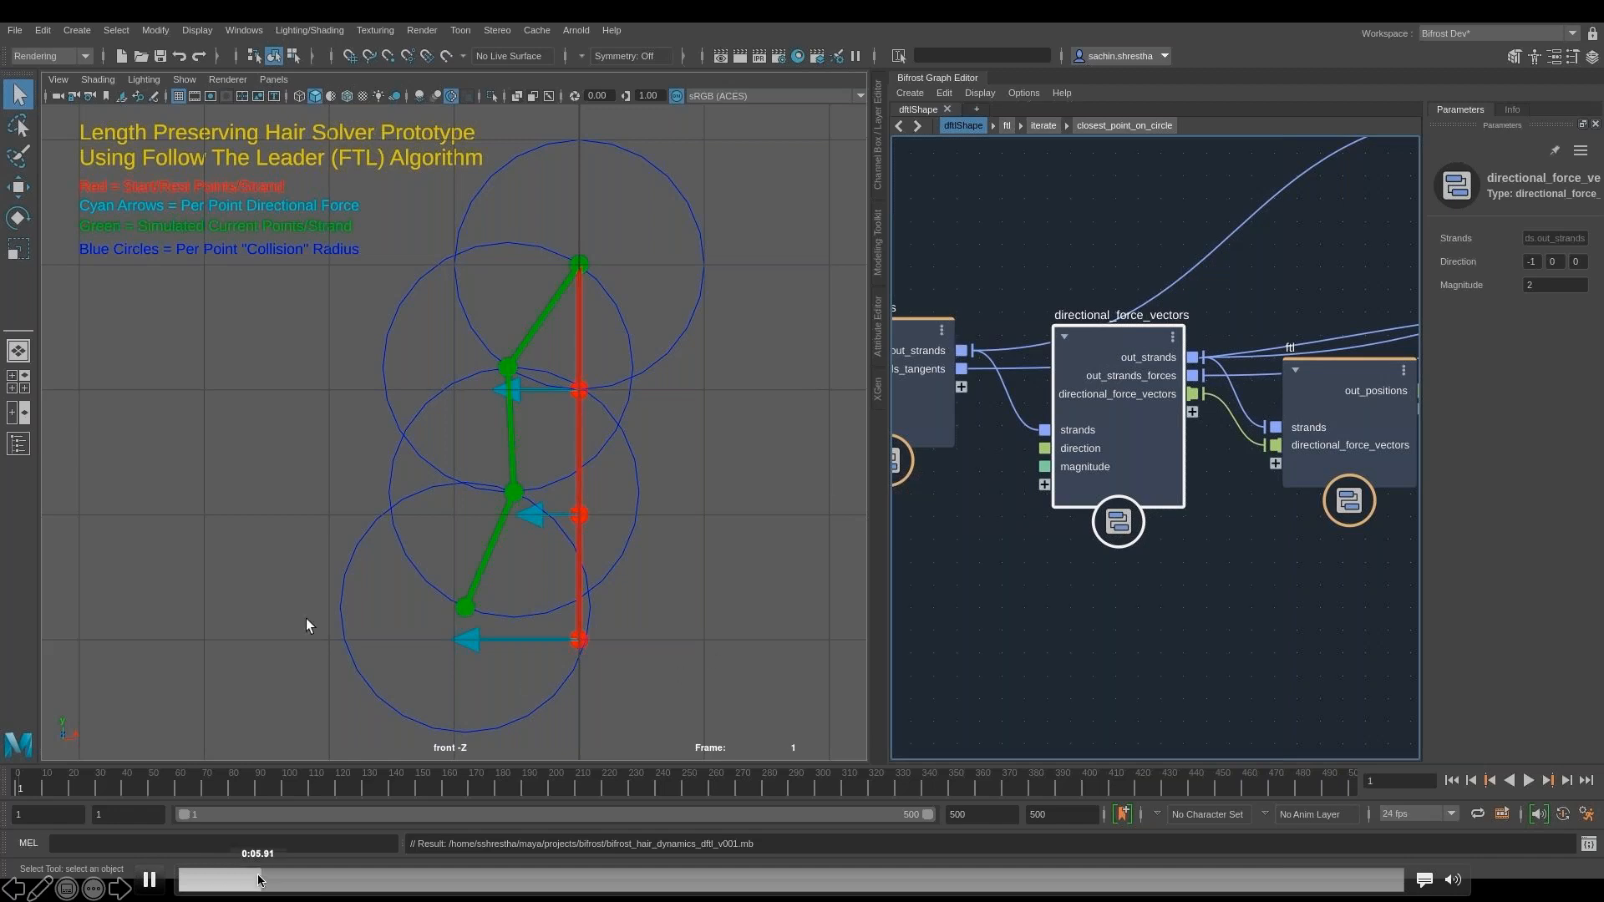
pyautogui.click(331, 879)
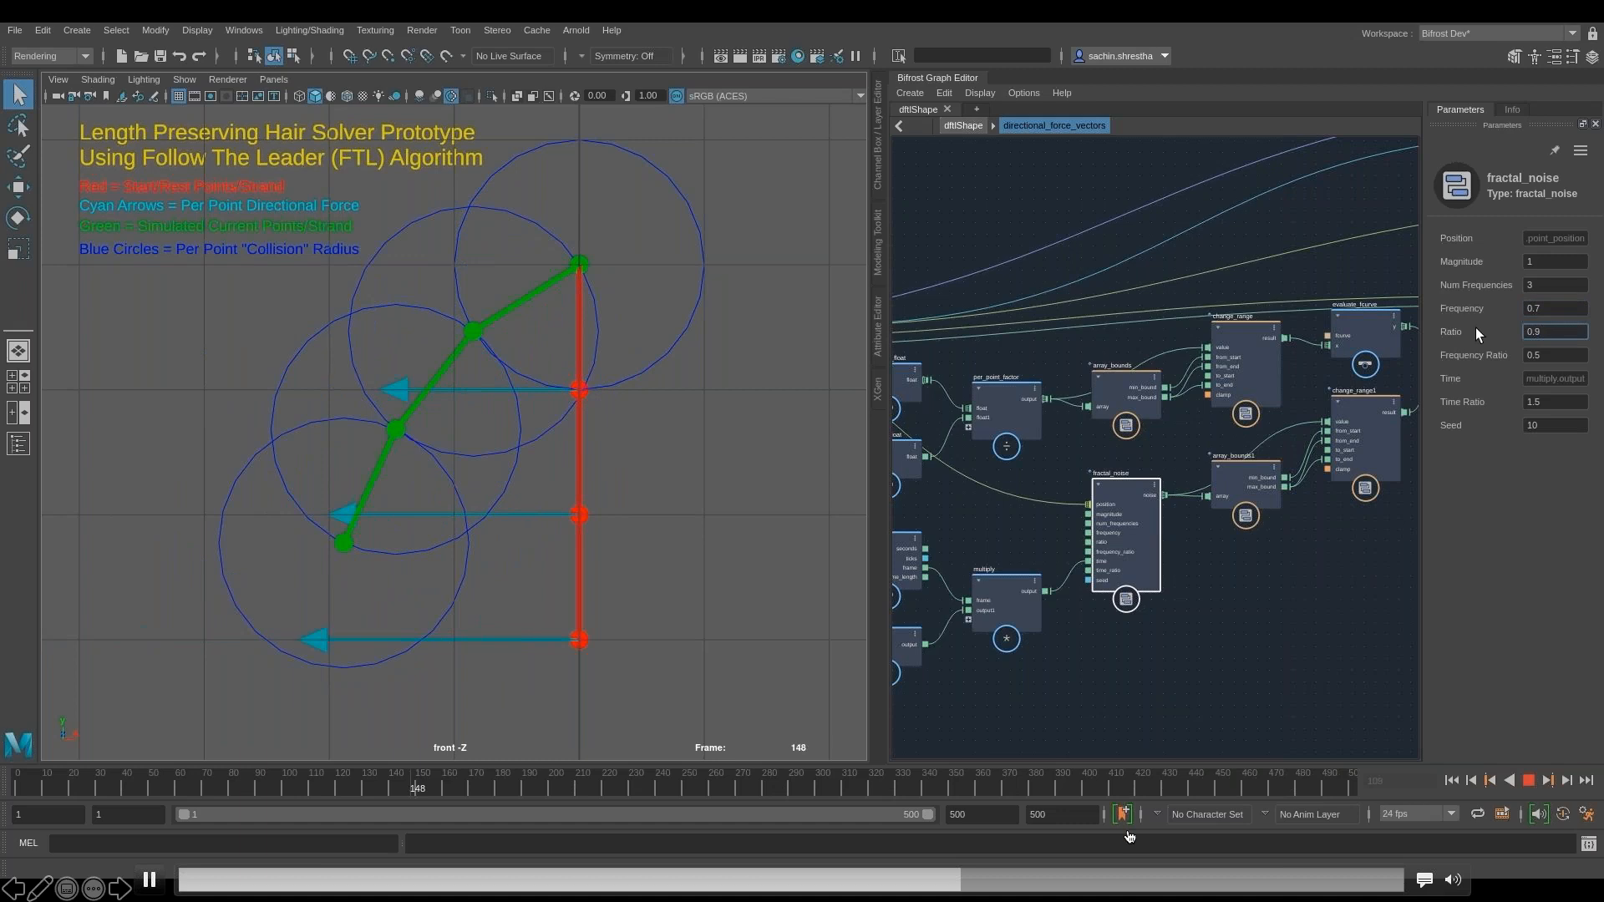
pyautogui.click(1172, 879)
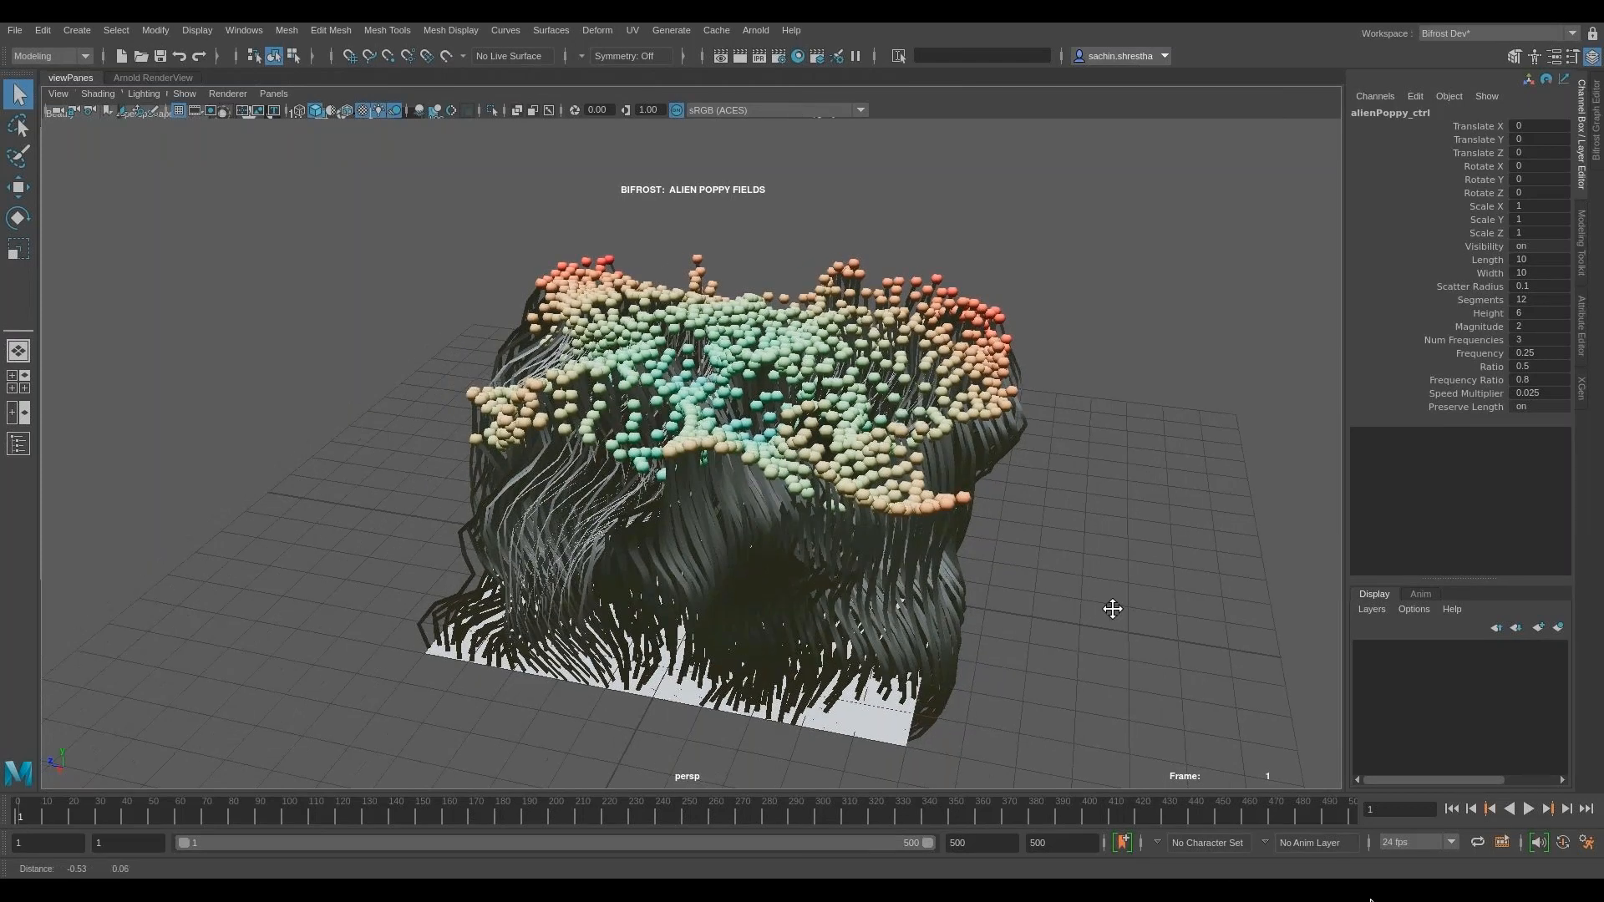
# - Play the alien poppy fields simulation, view it from another angle, and return to the first frame
pyautogui.click(1528, 809)
pyautogui.keyDown('alt'); pyautogui.moveTo(729, 525); pyautogui.dragTo(915, 547); pyautogui.keyUp('alt')
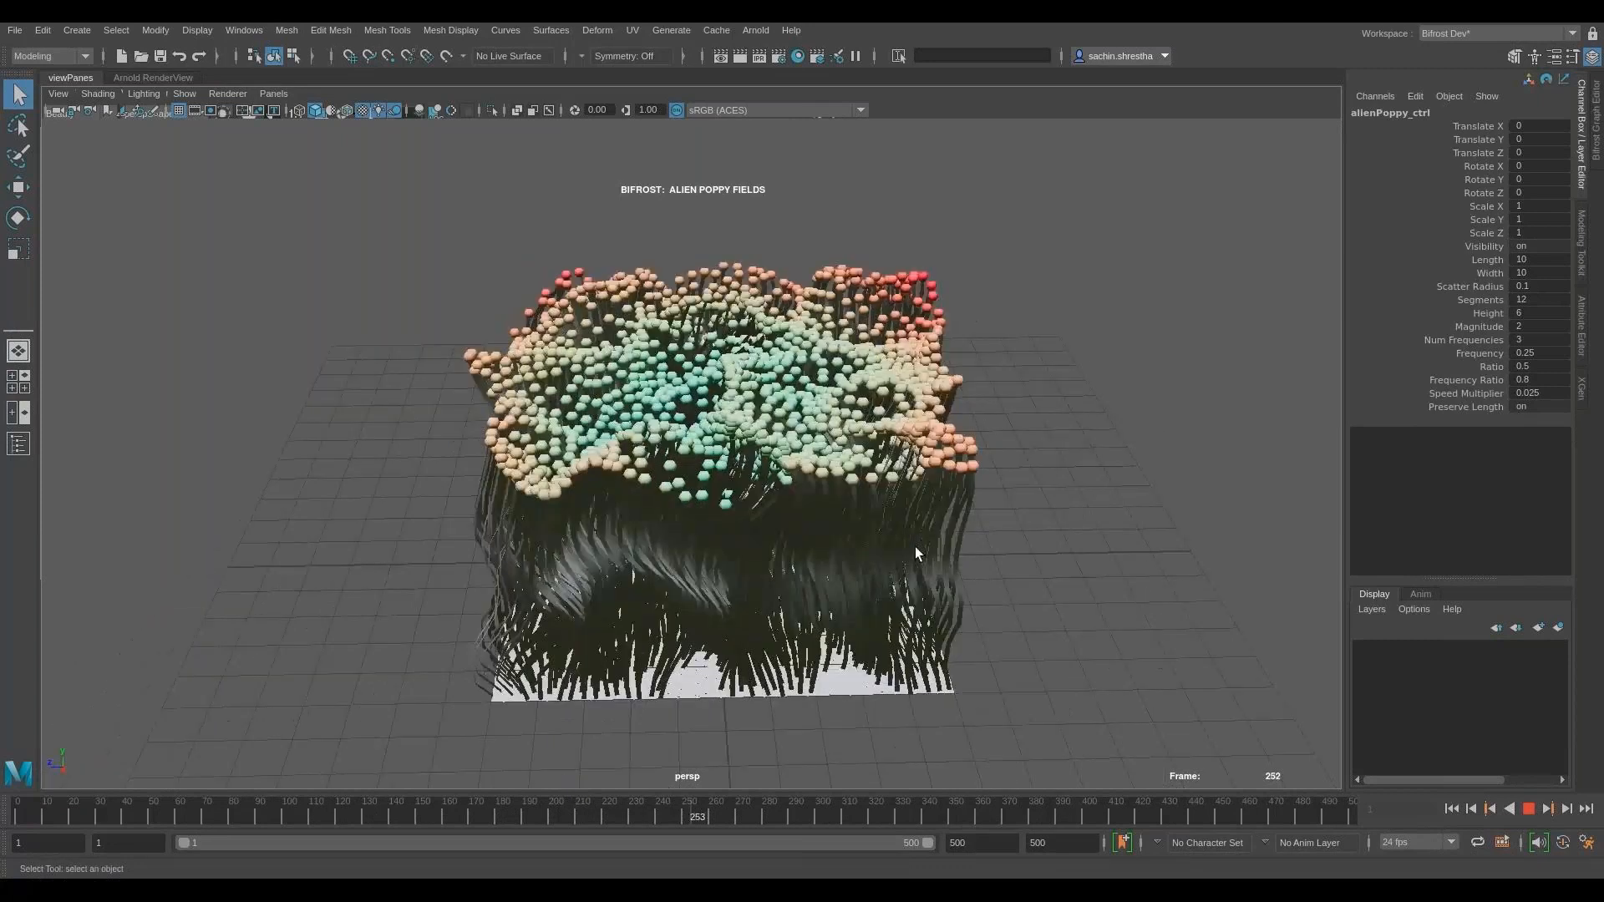
pyautogui.click(1452, 809)
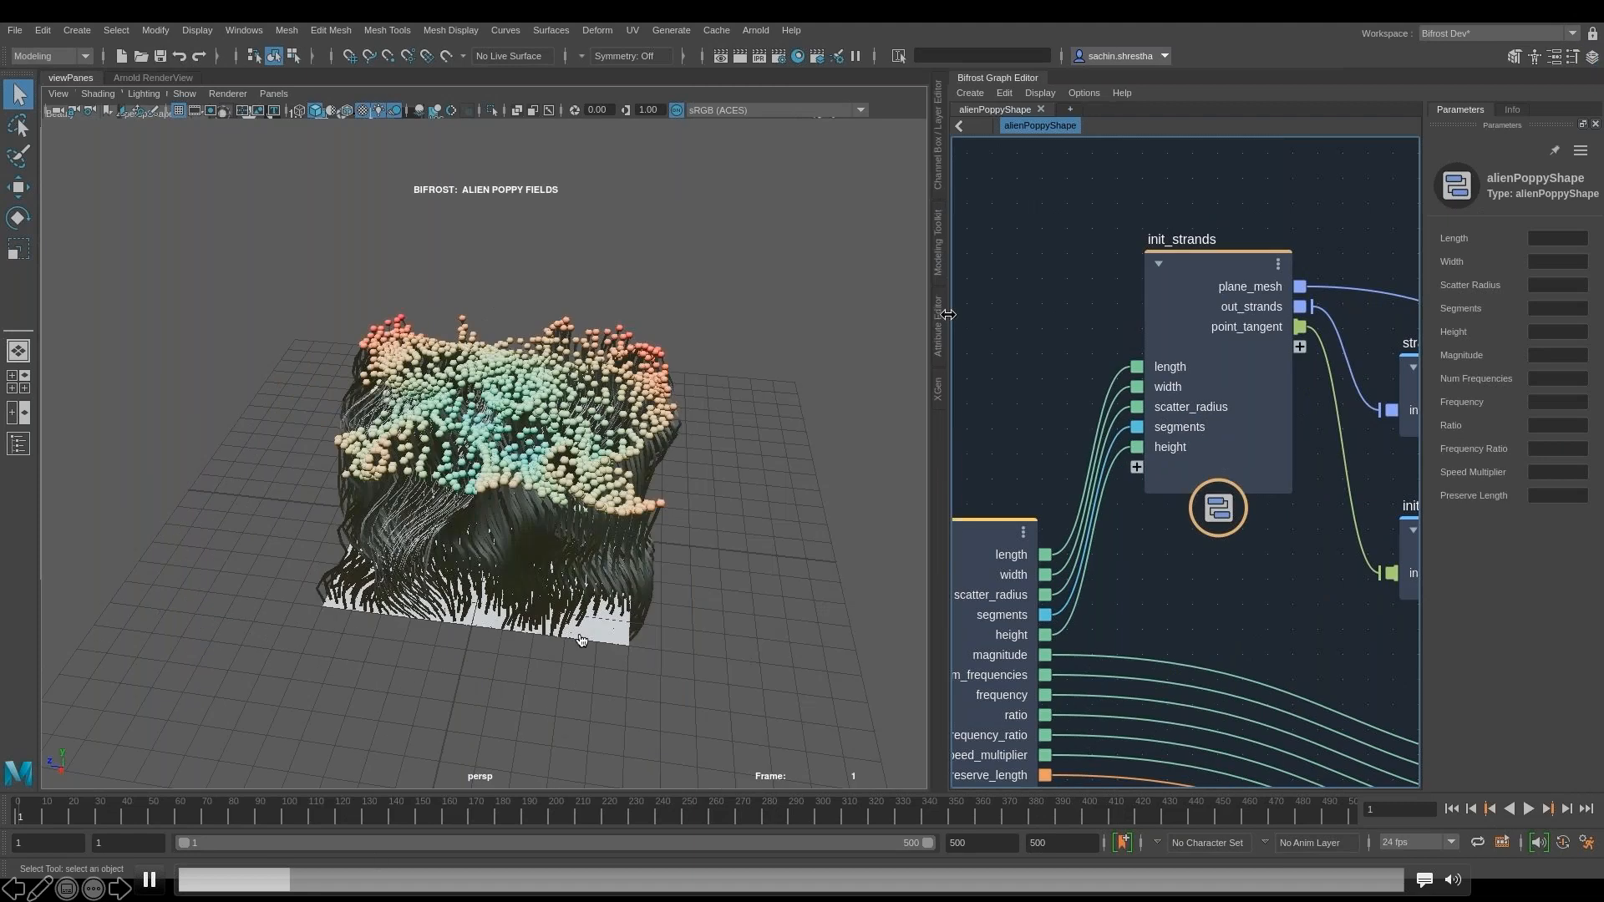
# - Widen the Bifrost Graph Editor and open the init_strands compound to examine its nodes
pyautogui.moveTo(947, 314); pyautogui.dragTo(687, 315)
pyautogui.doubleClick(1019, 314)
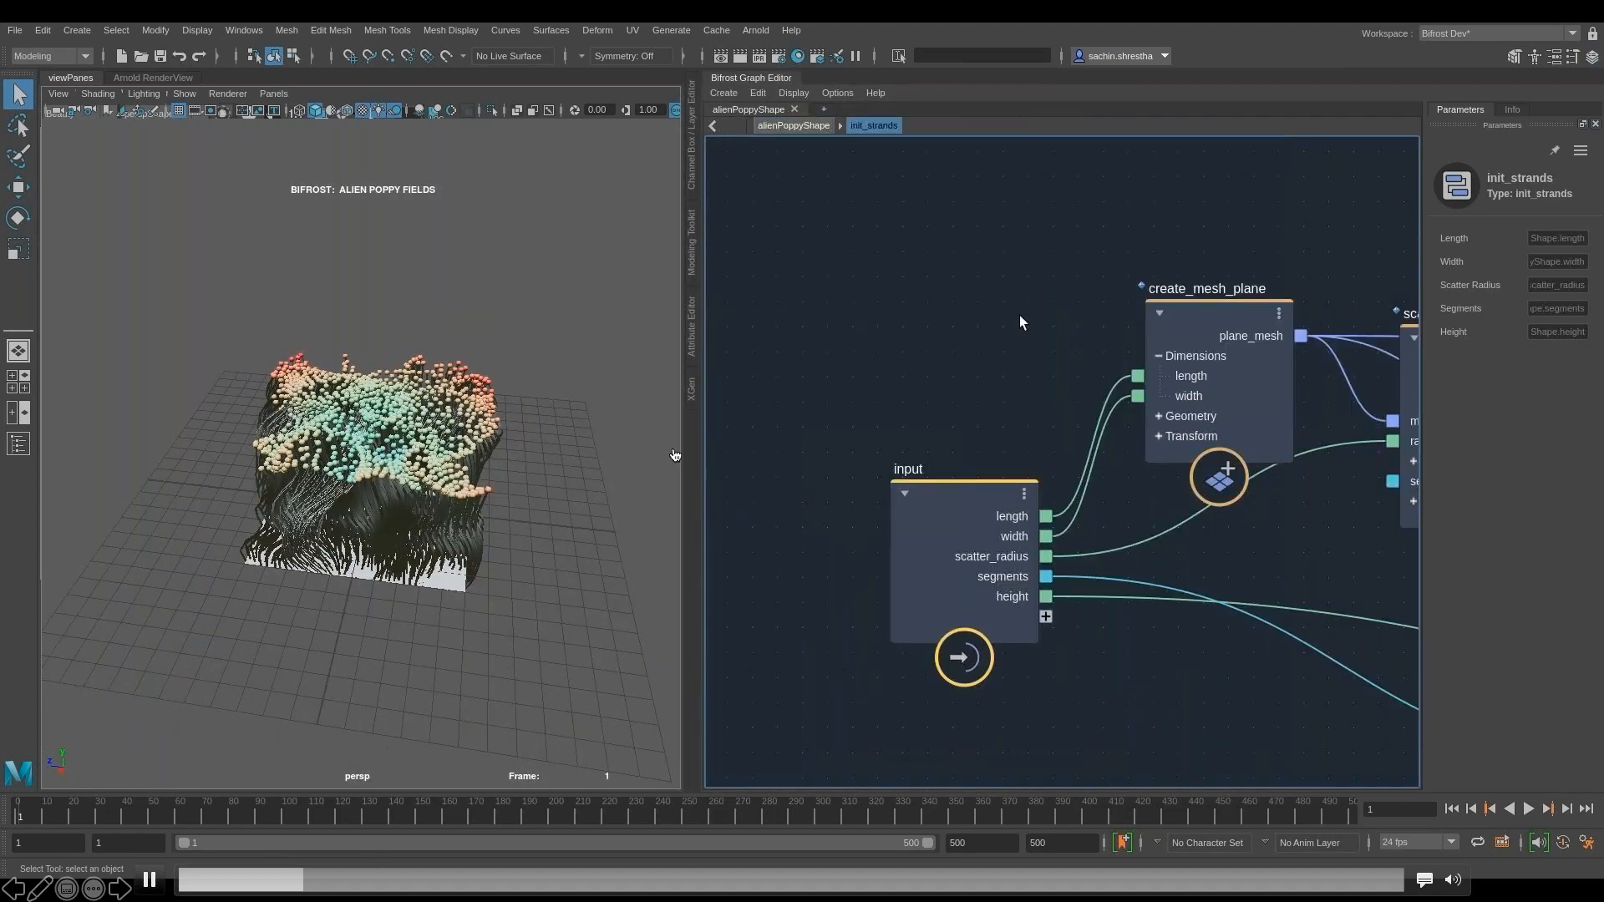
pyautogui.moveTo(437, 881); pyautogui.dragTo(503, 882)
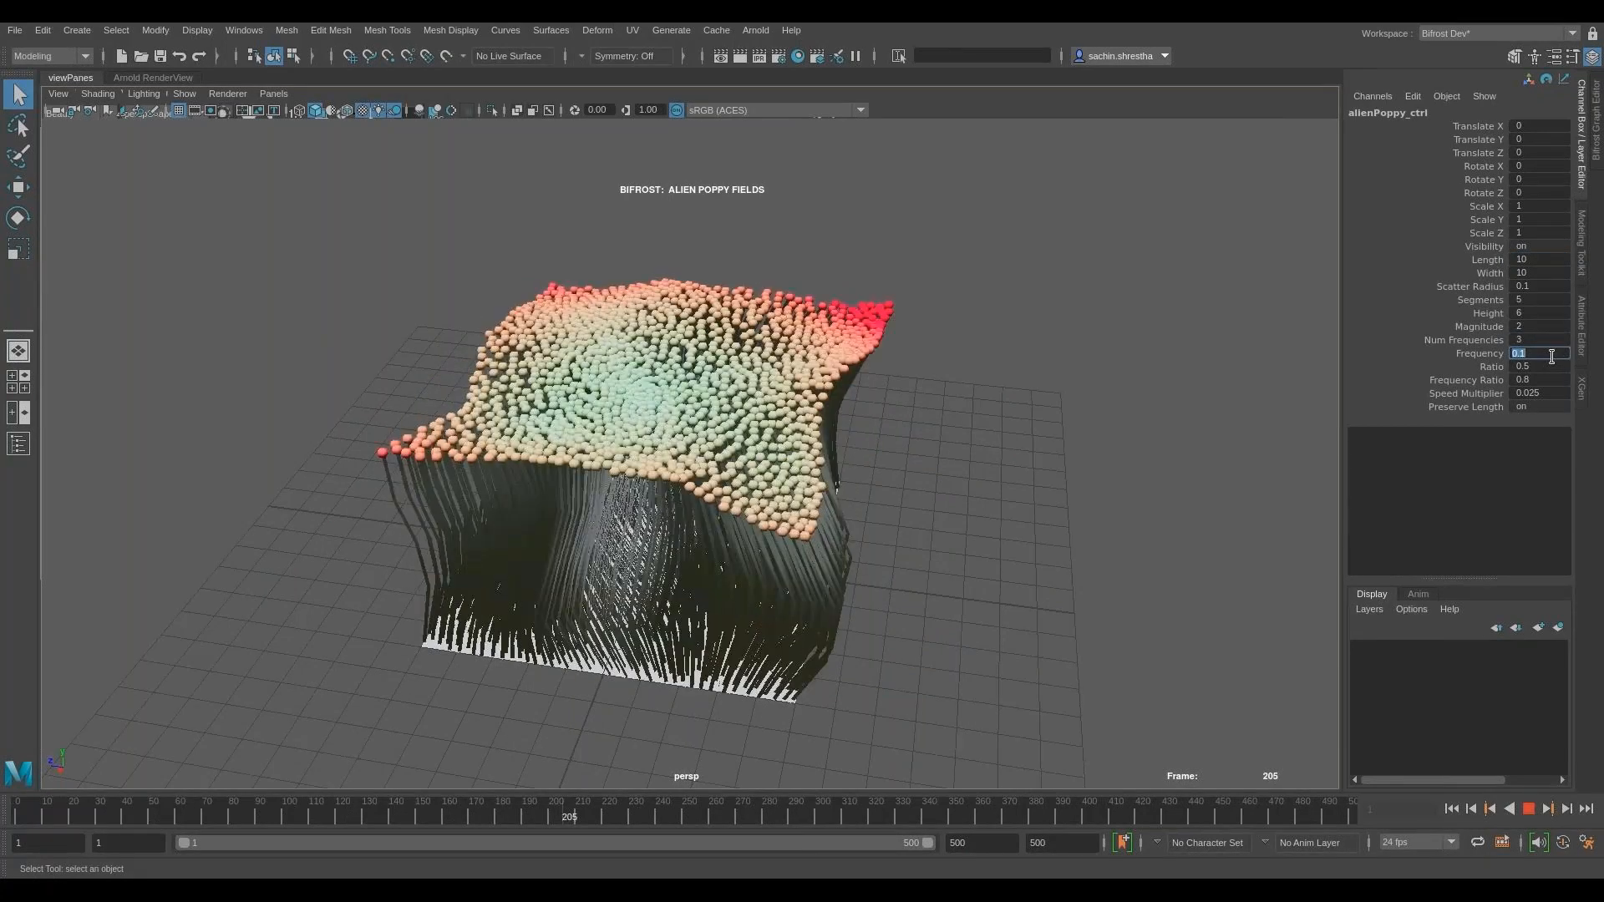
# - Set the Frequency of alienPoppy_ctrl to 0.25, stop playback, and turn Preserve Length off
pyautogui.write('0.25')
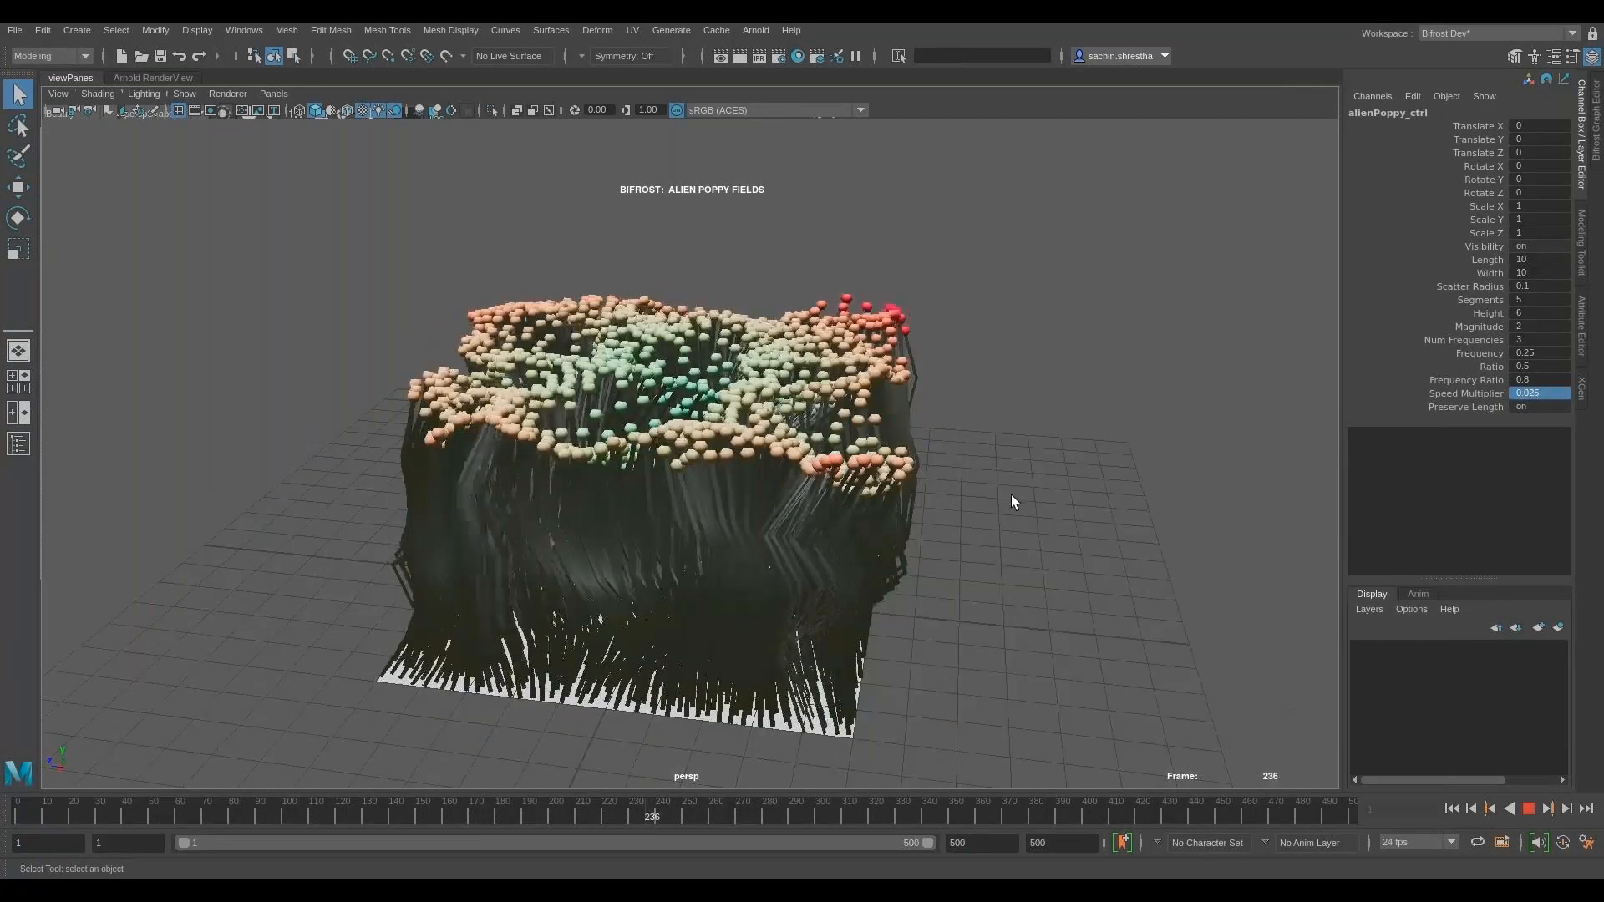
pyautogui.click(1529, 811)
pyautogui.doubleClick(1537, 408)
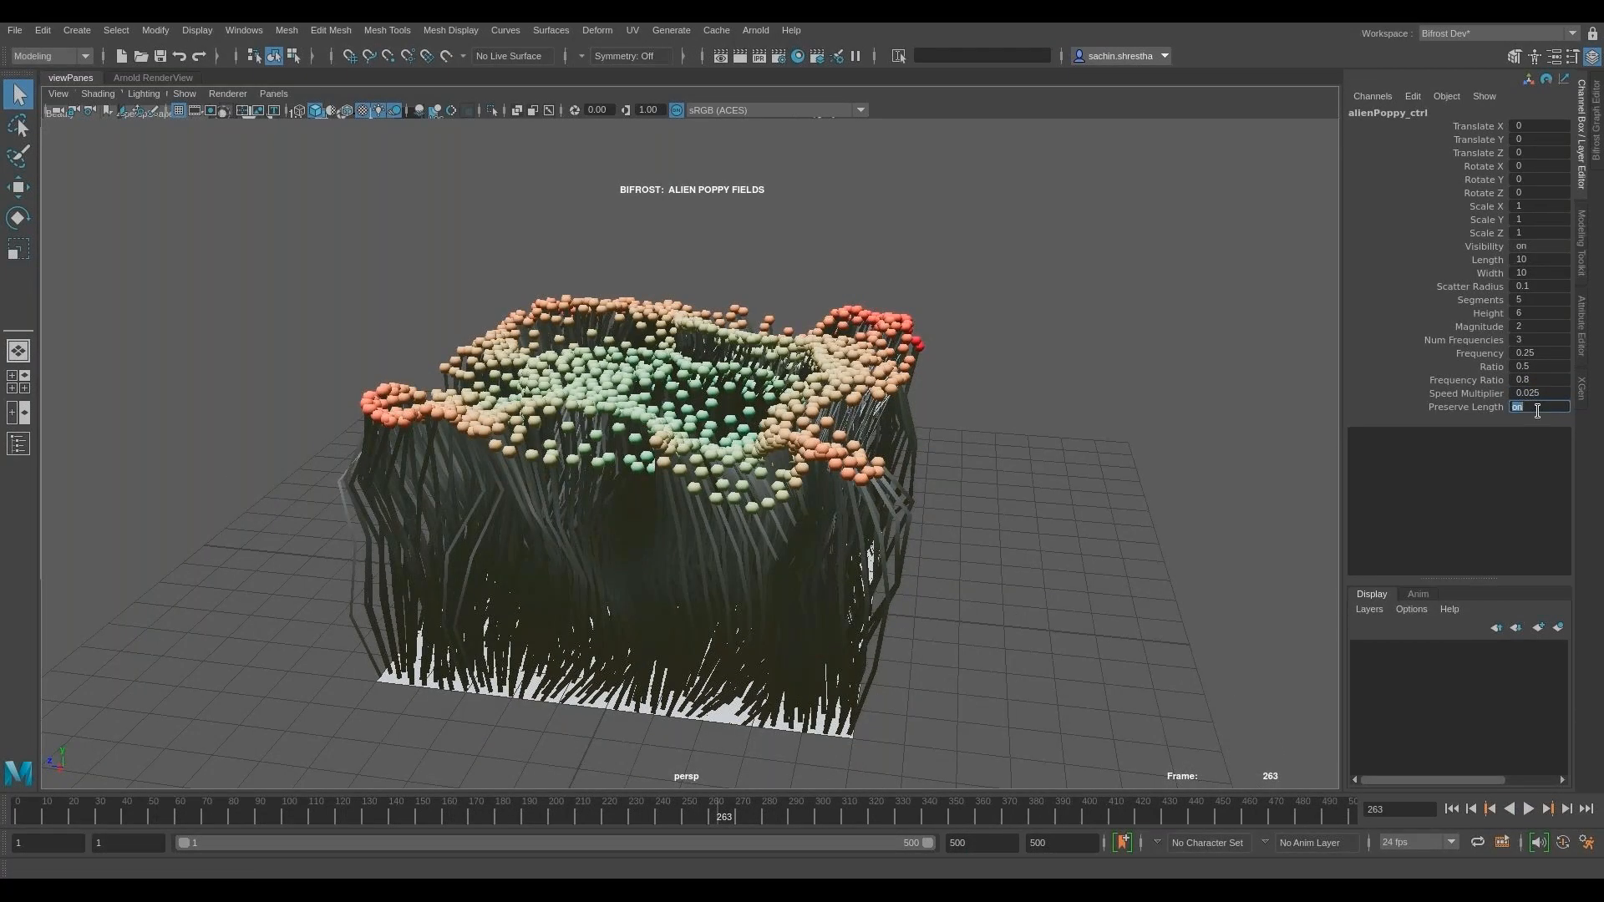
pyautogui.write('0')
pyautogui.press('Return')
pyautogui.keyDown('alt'); pyautogui.moveTo(938, 542); pyautogui.dragTo(1039, 560); pyautogui.keyUp('alt')
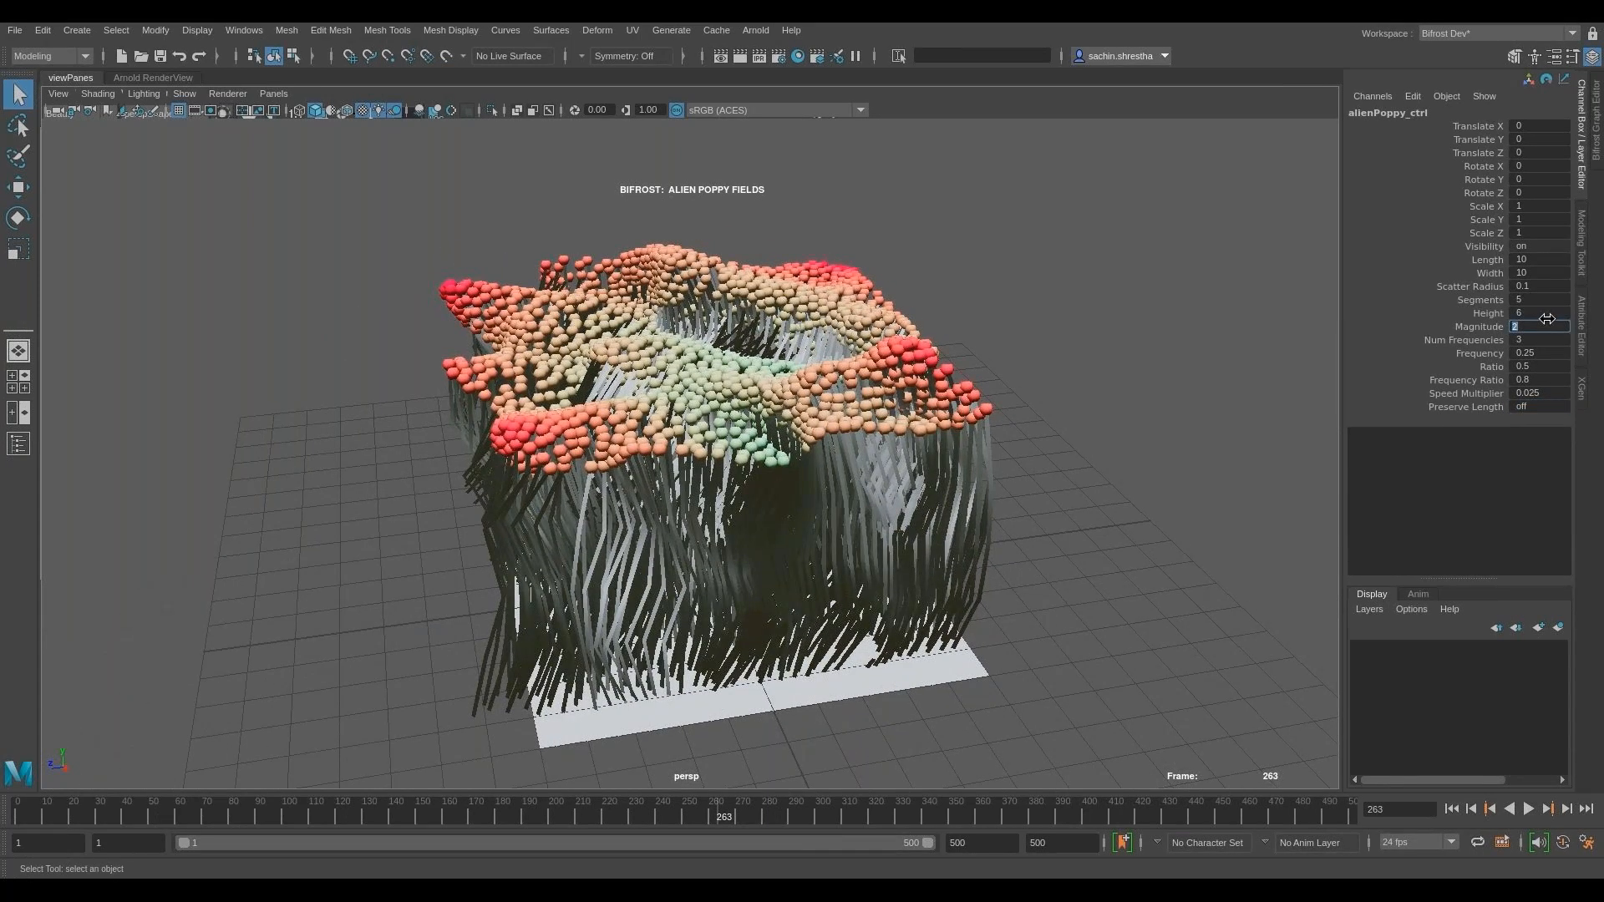
# - Raise the Magnitude of alienPoppy_ctrl to 6 with length preservation off
pyautogui.write('5')
pyautogui.press('Return')
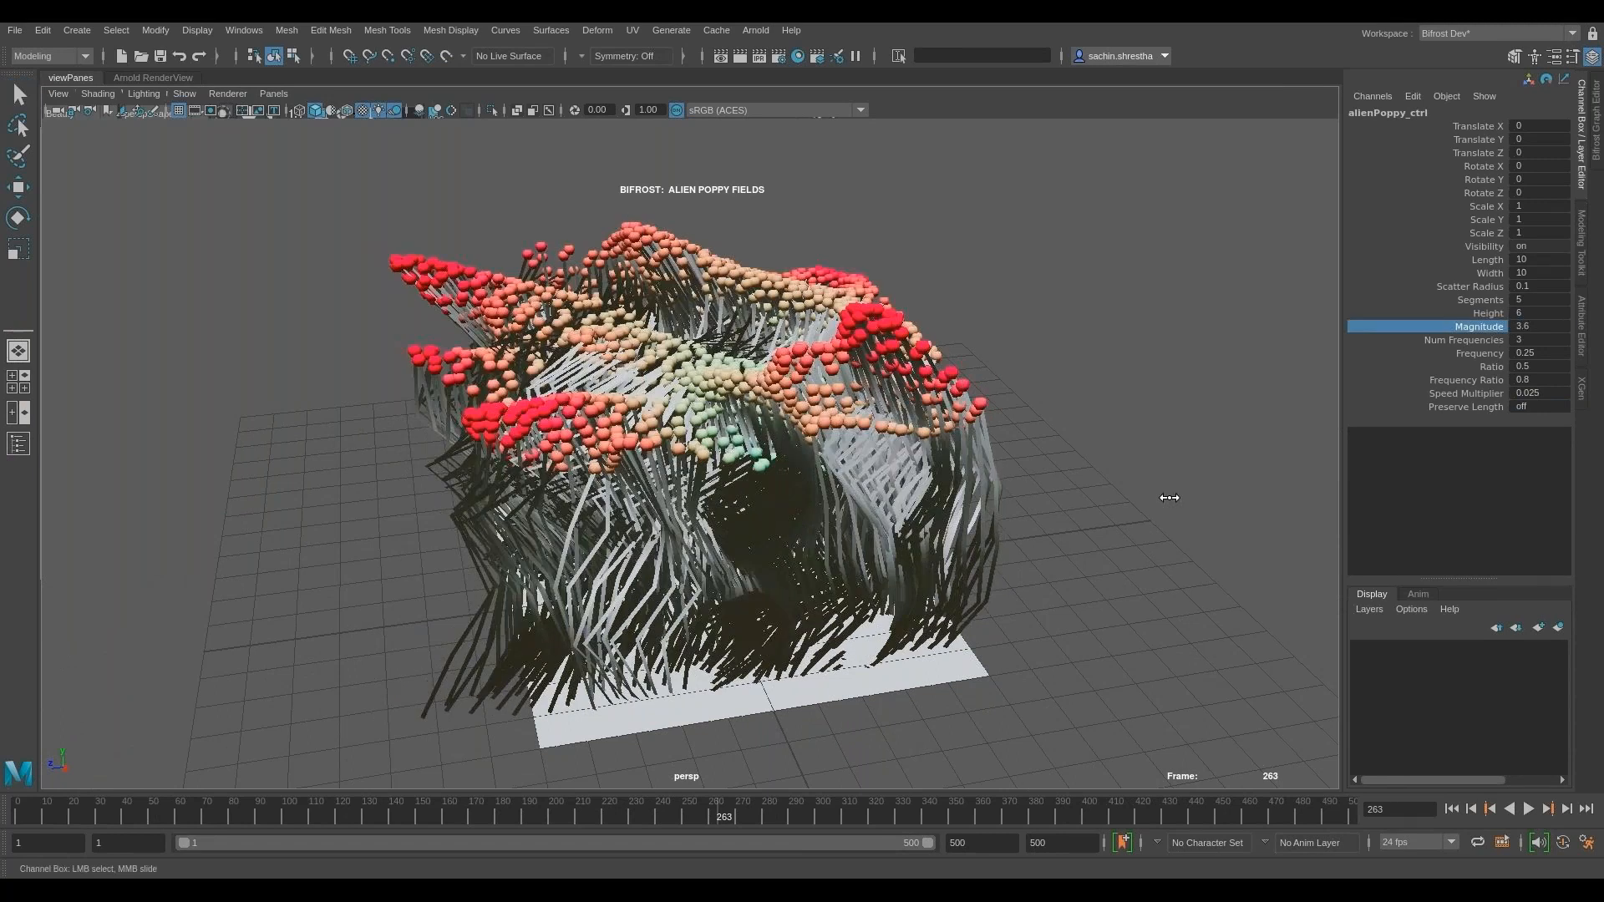
pyautogui.moveTo(1169, 498); pyautogui.dragTo(1486, 424, button='middle')
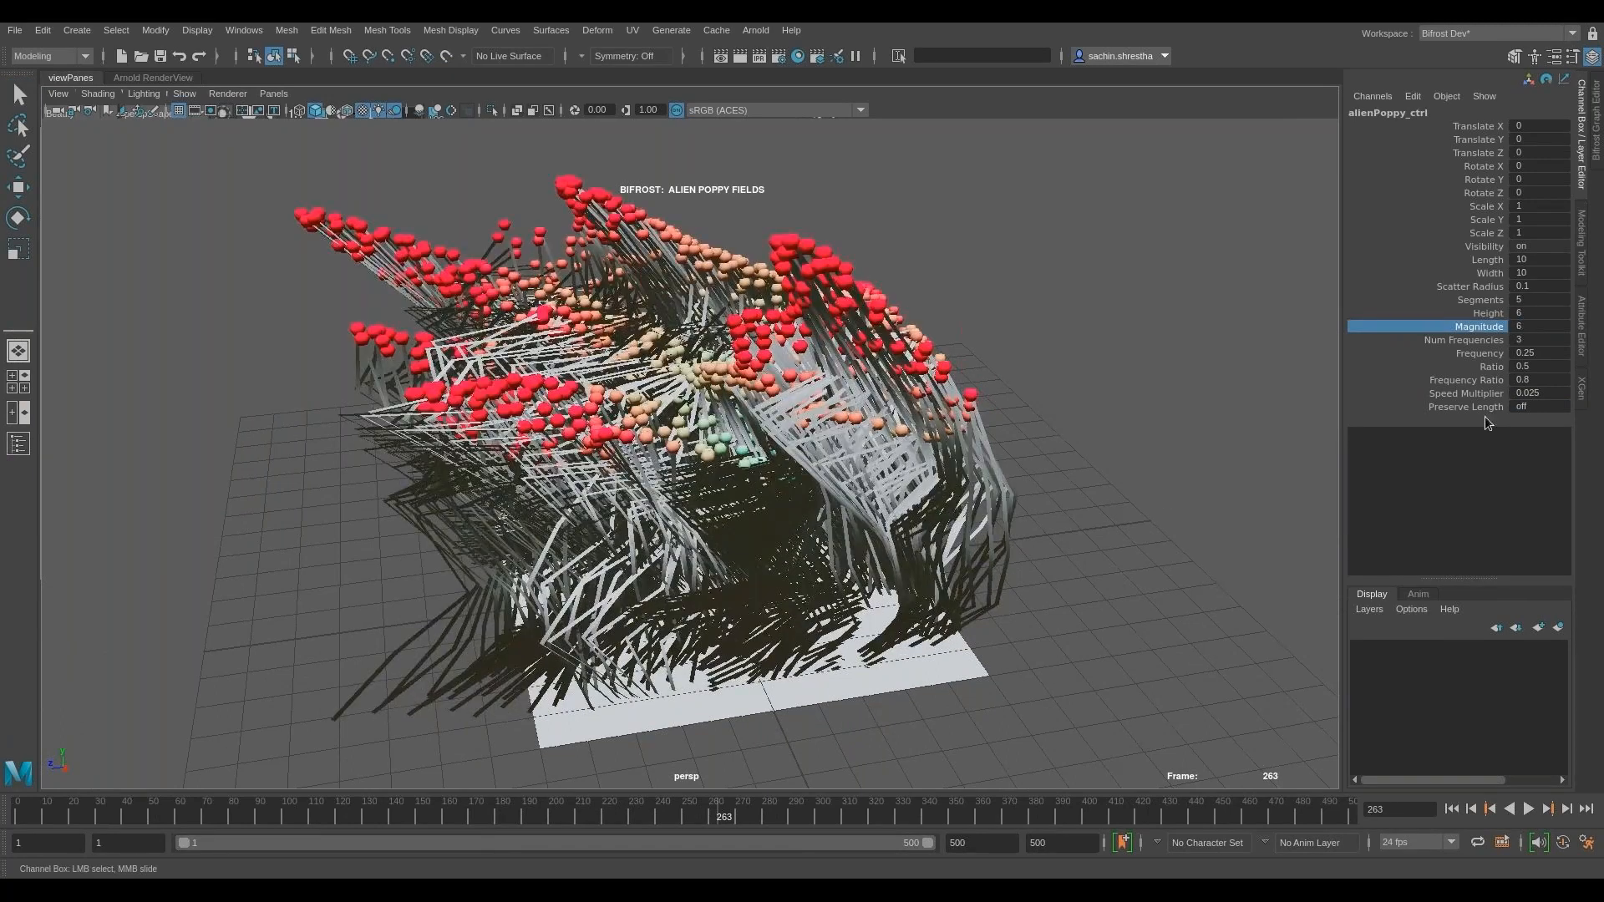
# - Turn Preserve Length back on for alienPoppy_ctrl
pyautogui.click(1529, 407)
pyautogui.write('1')
pyautogui.press('Return')
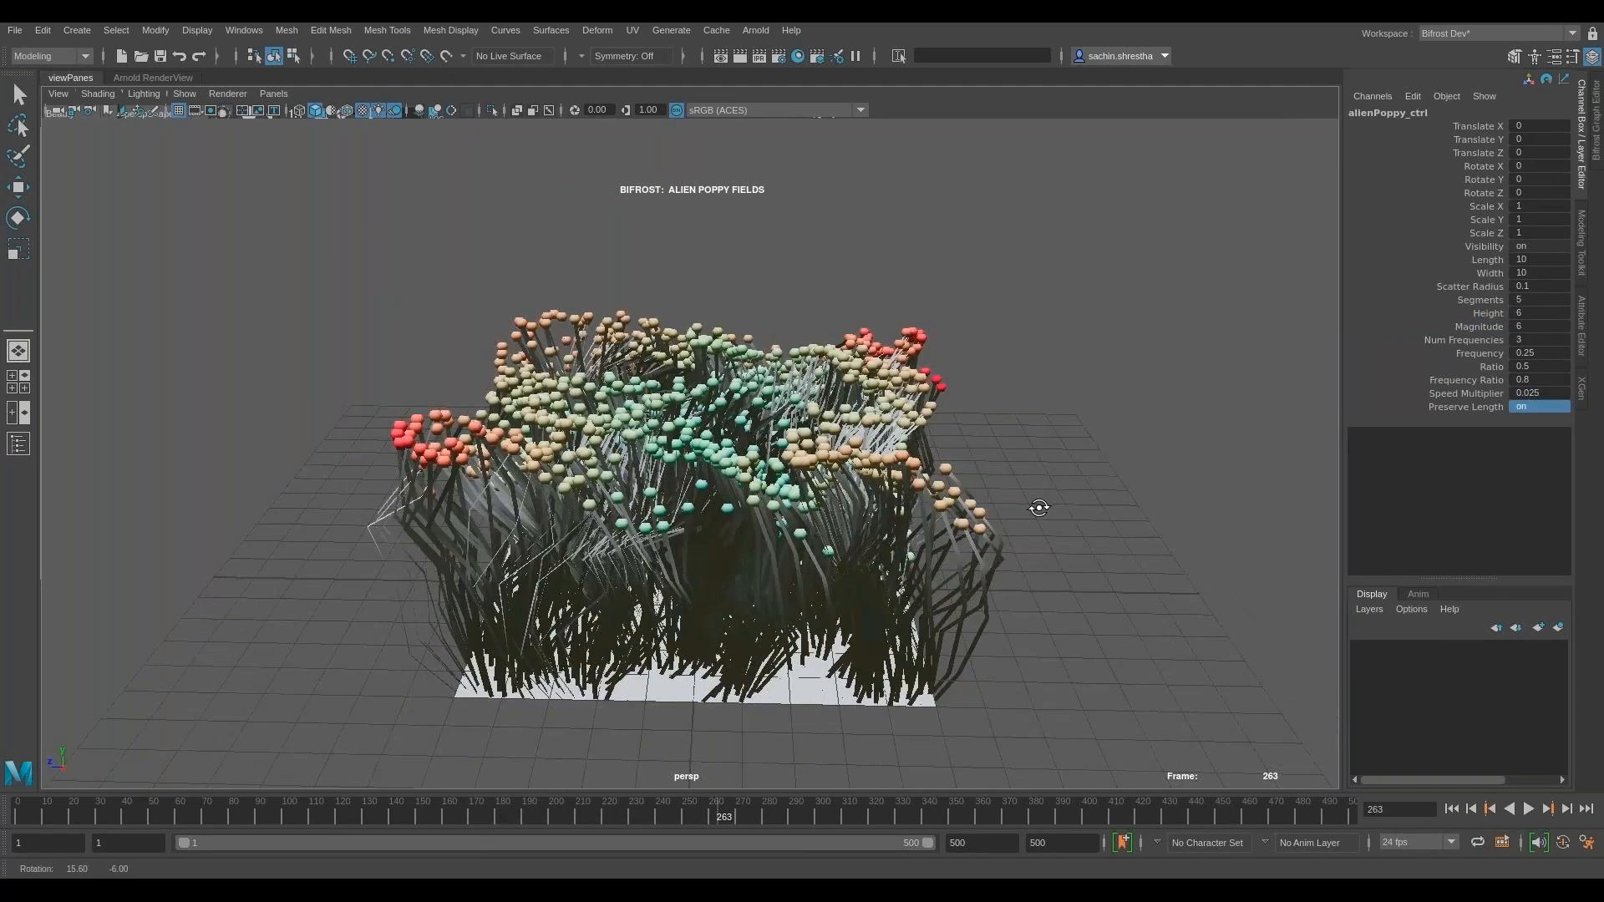
# - Set the Magnitude to 2.5 and play the poppy simulation while viewing it from above
pyautogui.click(1491, 329)
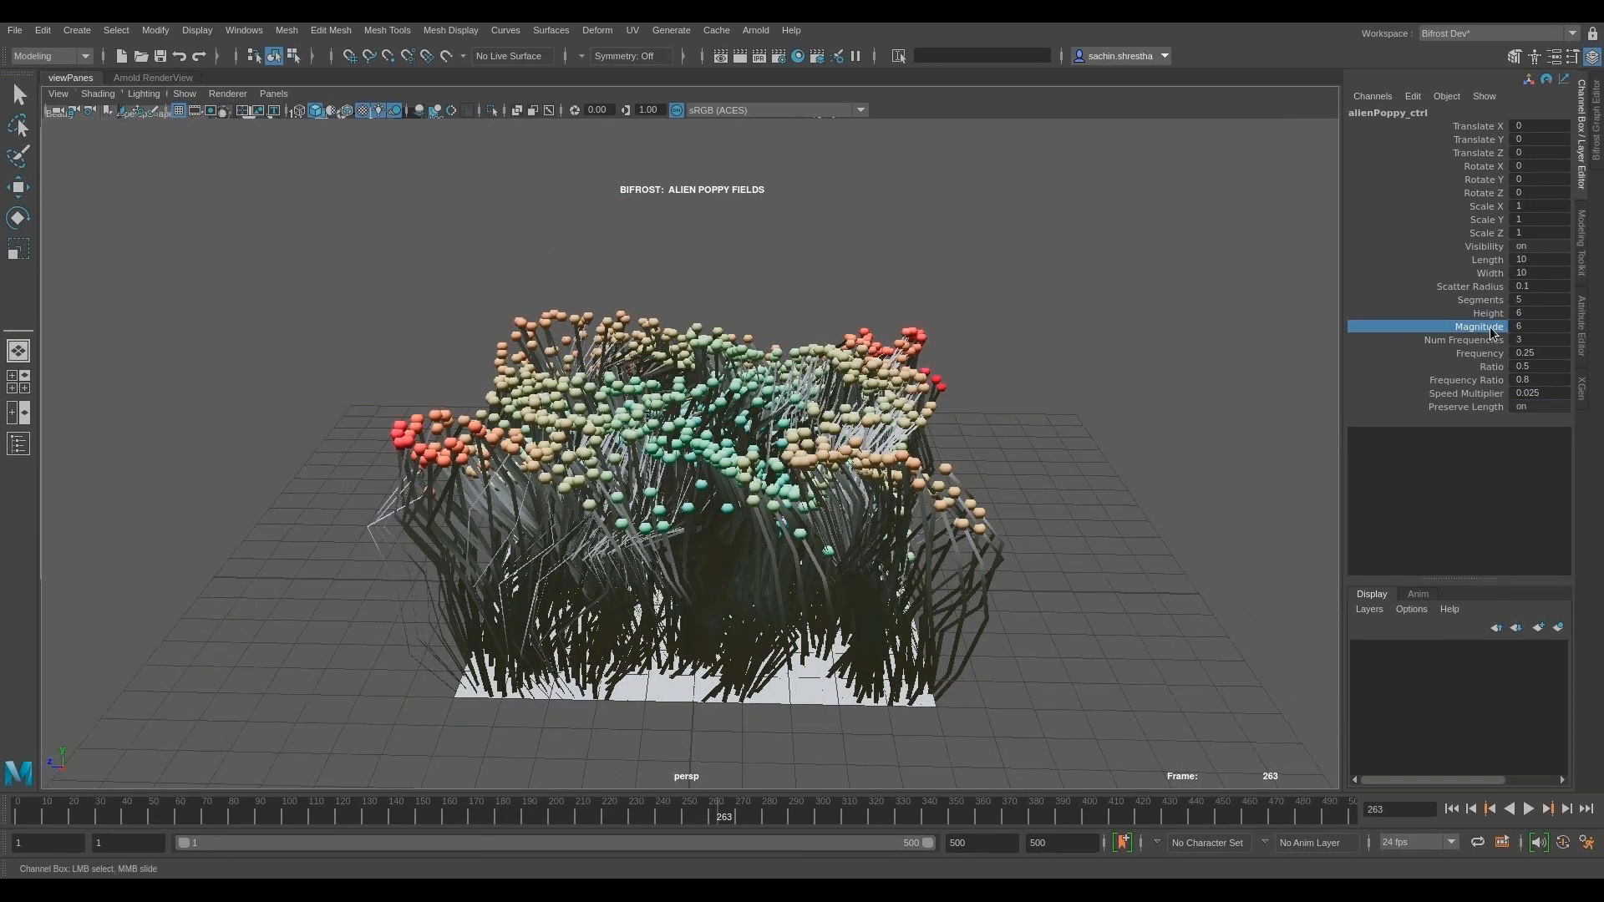
pyautogui.moveTo(1157, 555); pyautogui.dragTo(1124, 538, button='middle')
pyautogui.hotkey('alt', 'v')
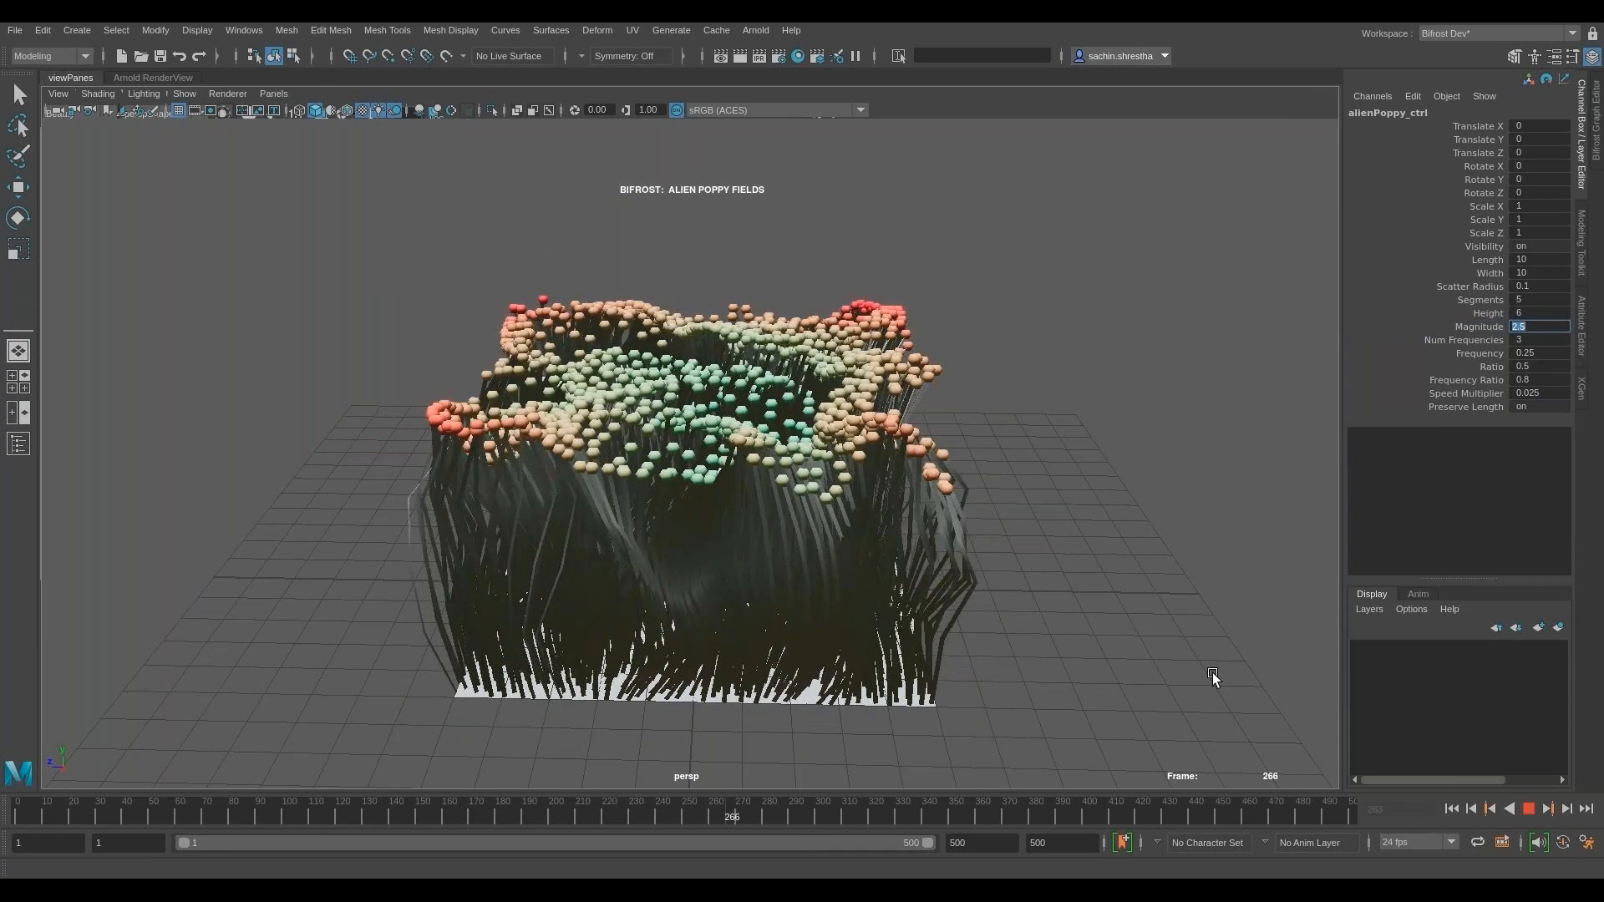
pyautogui.keyDown('alt'); pyautogui.moveTo(1211, 673); pyautogui.dragTo(1070, 533); pyautogui.keyUp('alt')
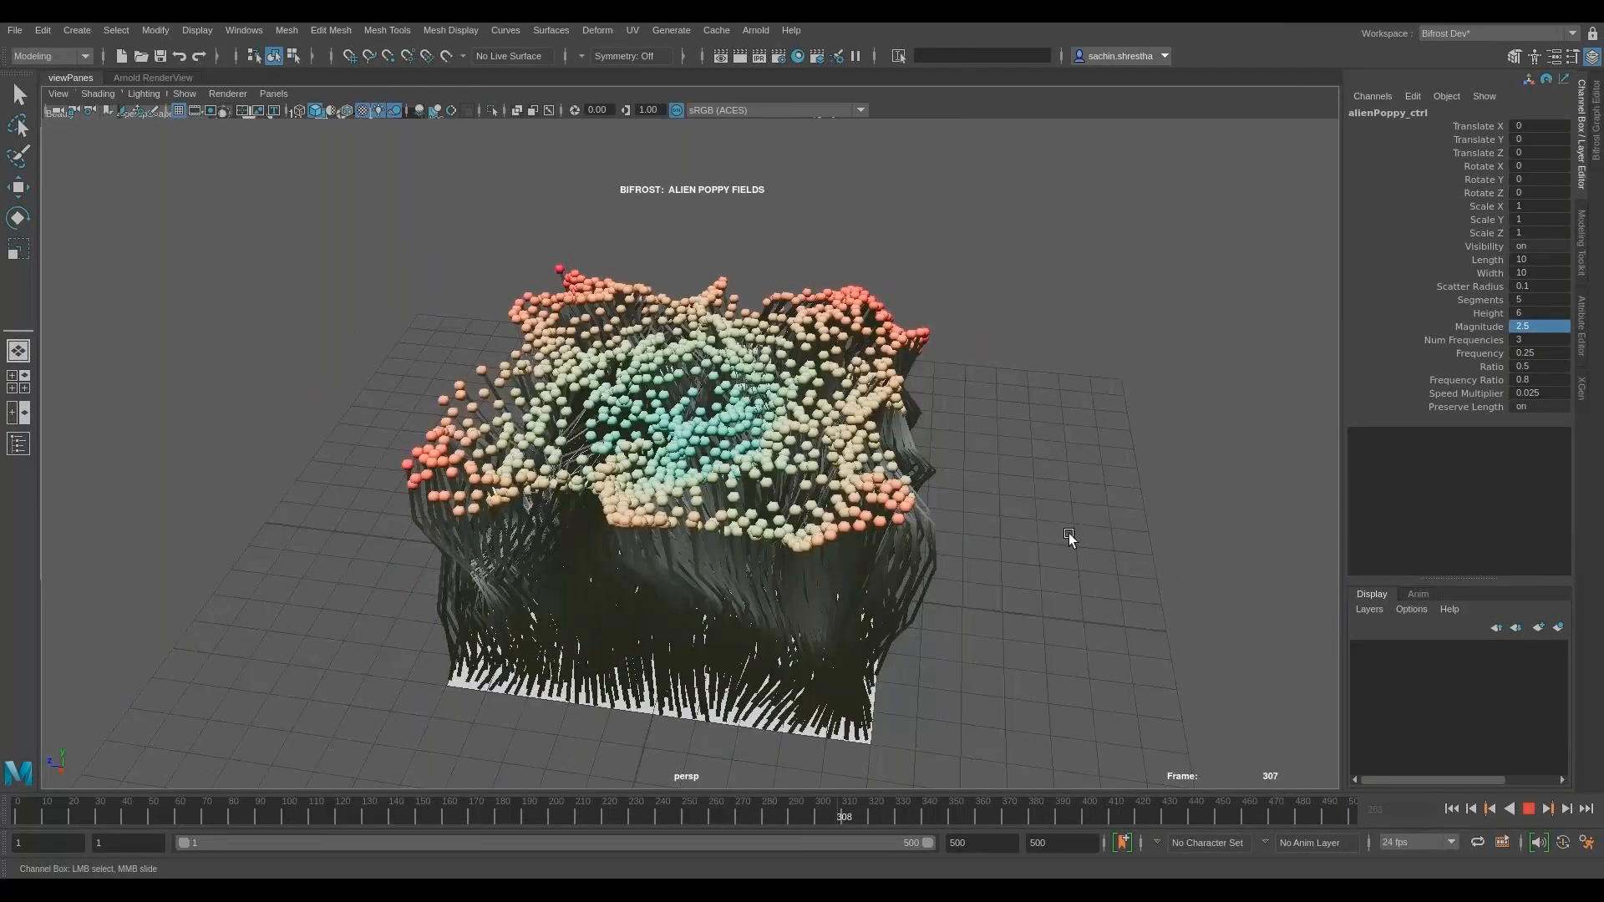
# - Set the Magnitude to 2 during playback and stop the simulation
pyautogui.click(1541, 326)
pyautogui.write('2')
pyautogui.press('Return')
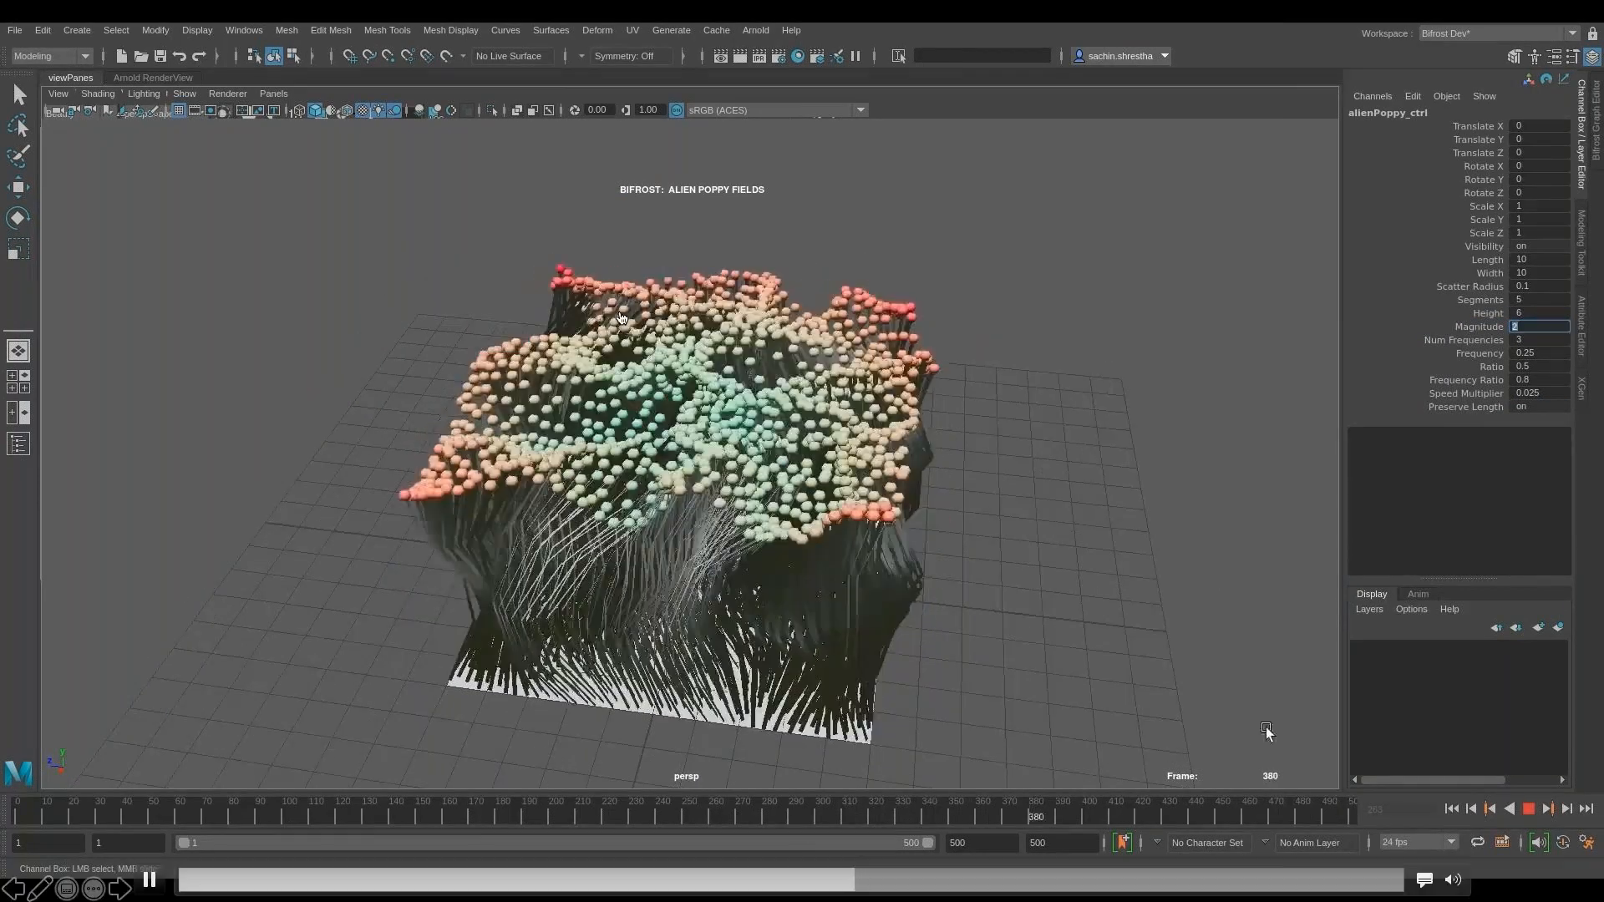
pyautogui.hotkey('alt', 'v')
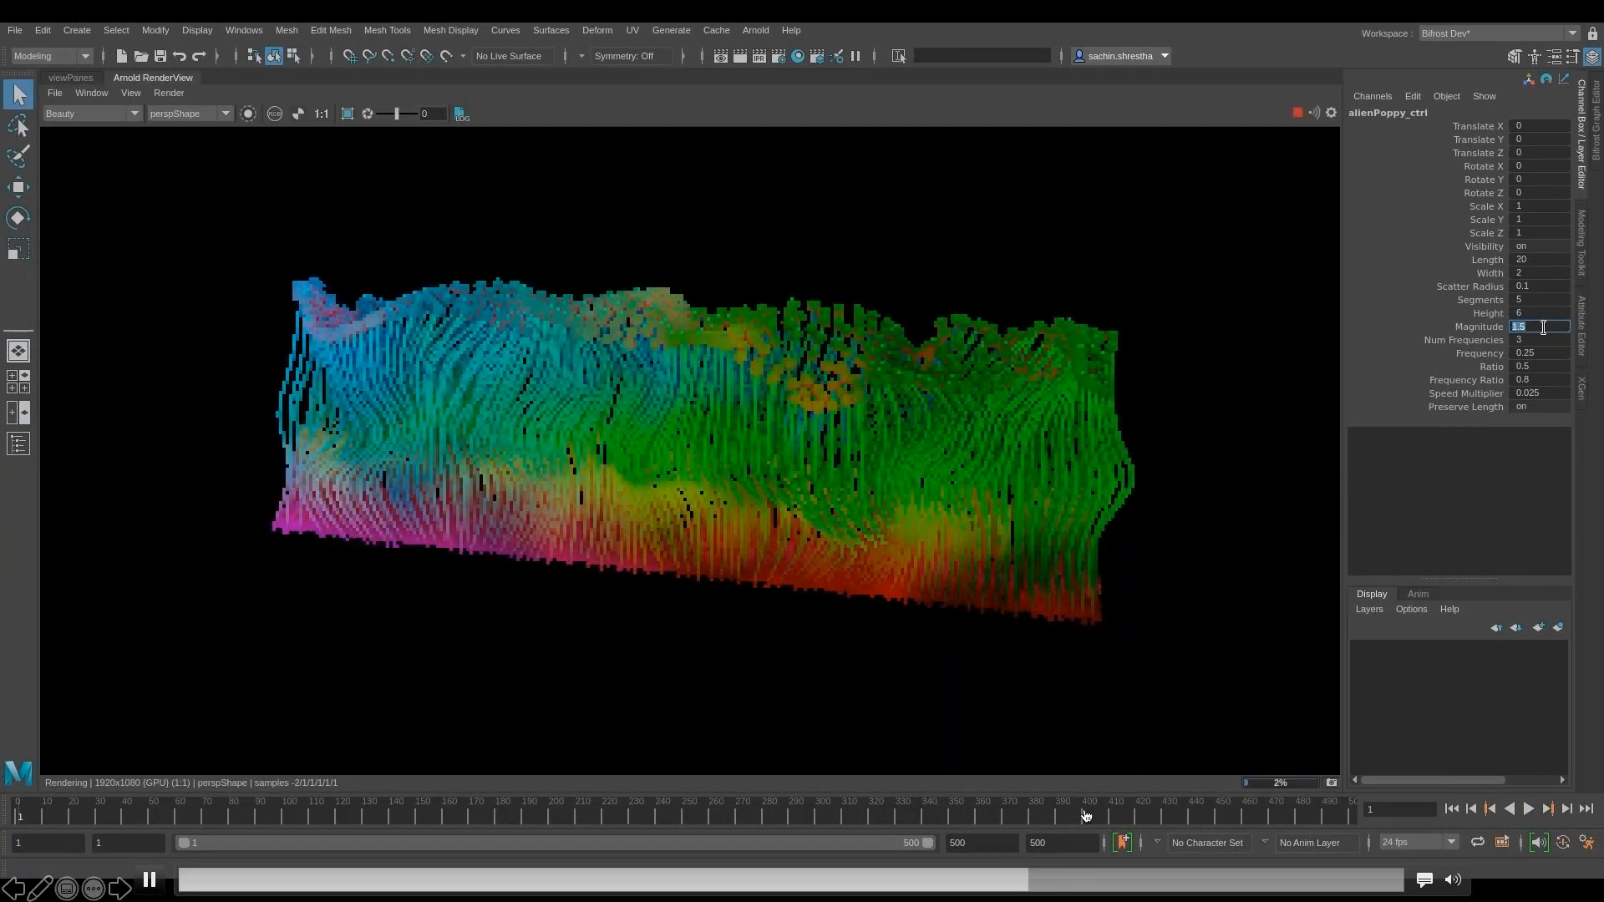
pyautogui.write('2')
pyautogui.press('Return')
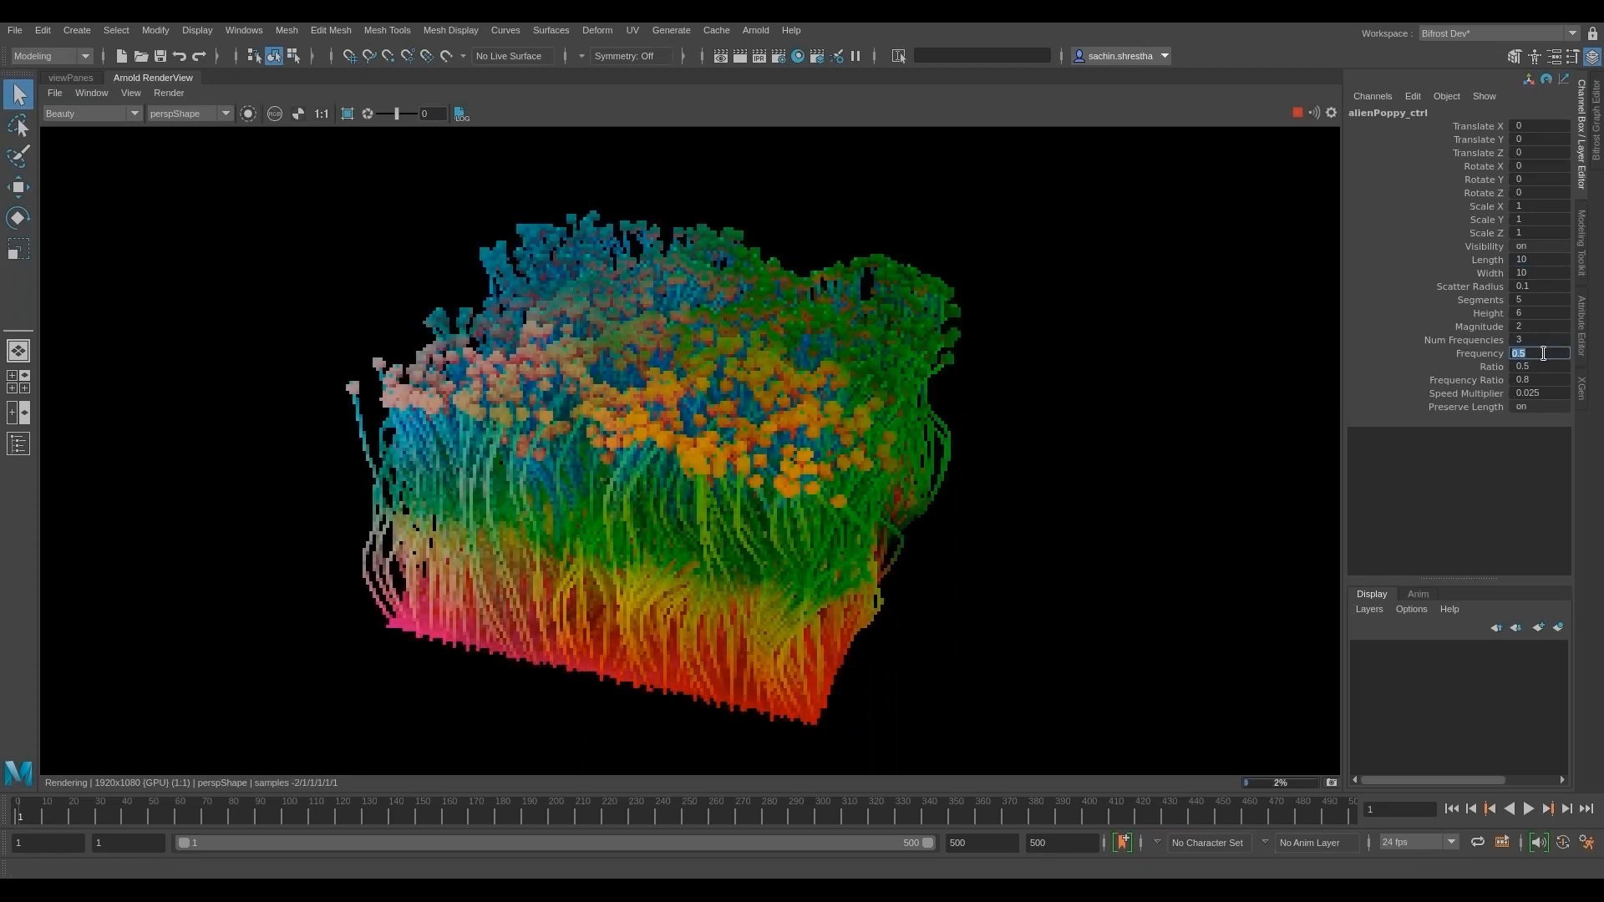
# - Set the Ratio of alienPoppy_ctrl to 0.25 with the Arnold render updating live
pyautogui.click(1548, 366)
pyautogui.write('0.2')
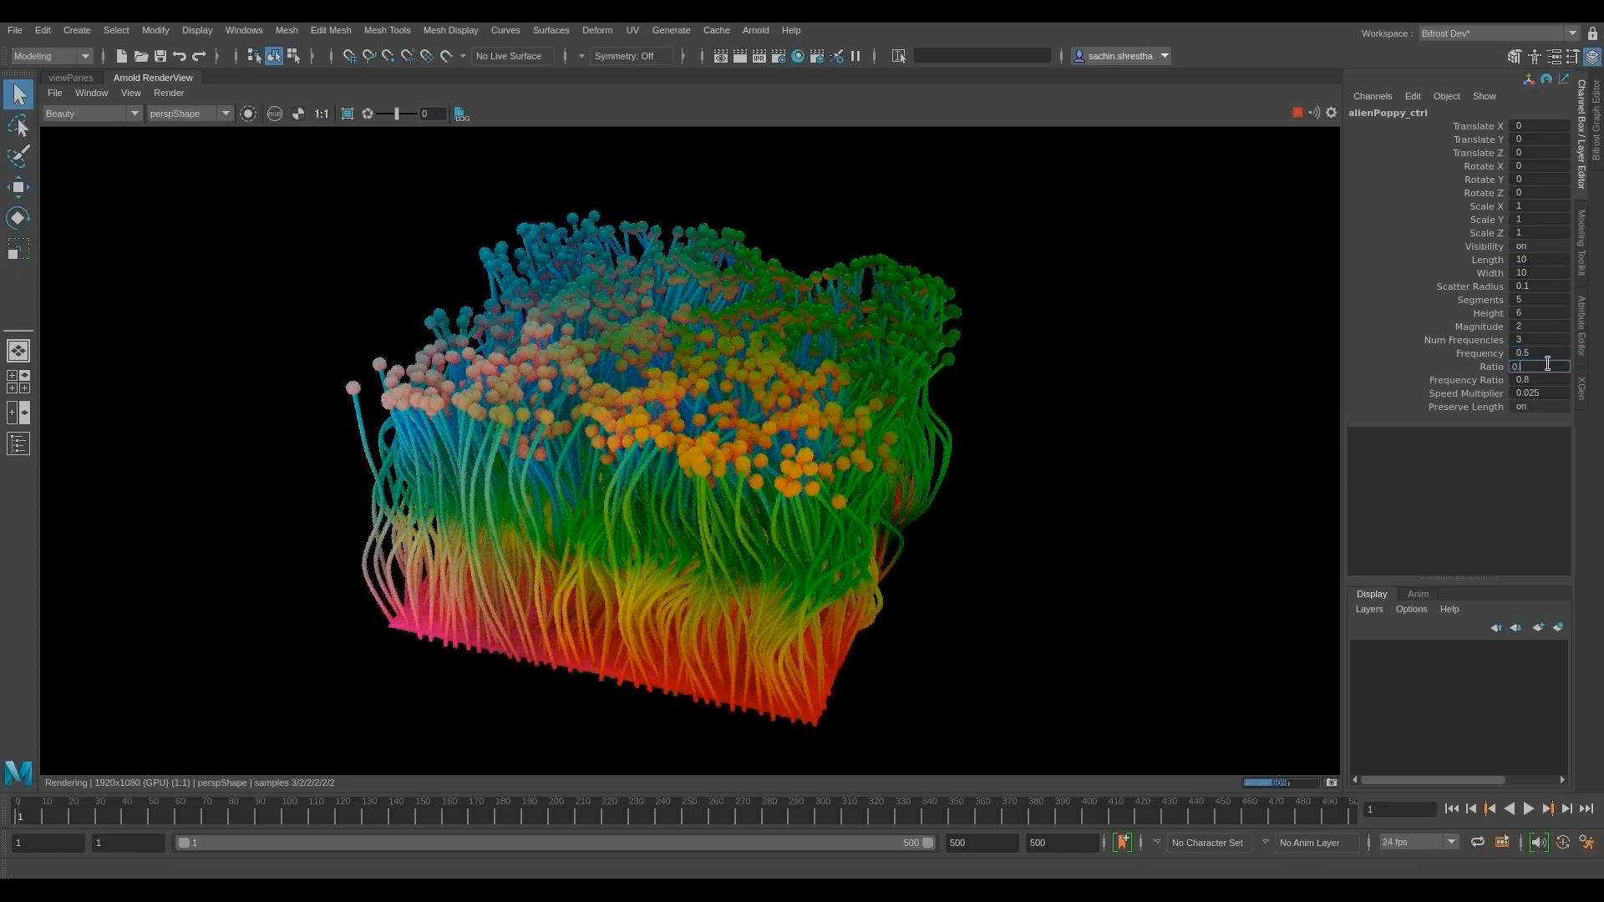
pyautogui.press('Return')
pyautogui.write('0.25')
pyautogui.press('Return')
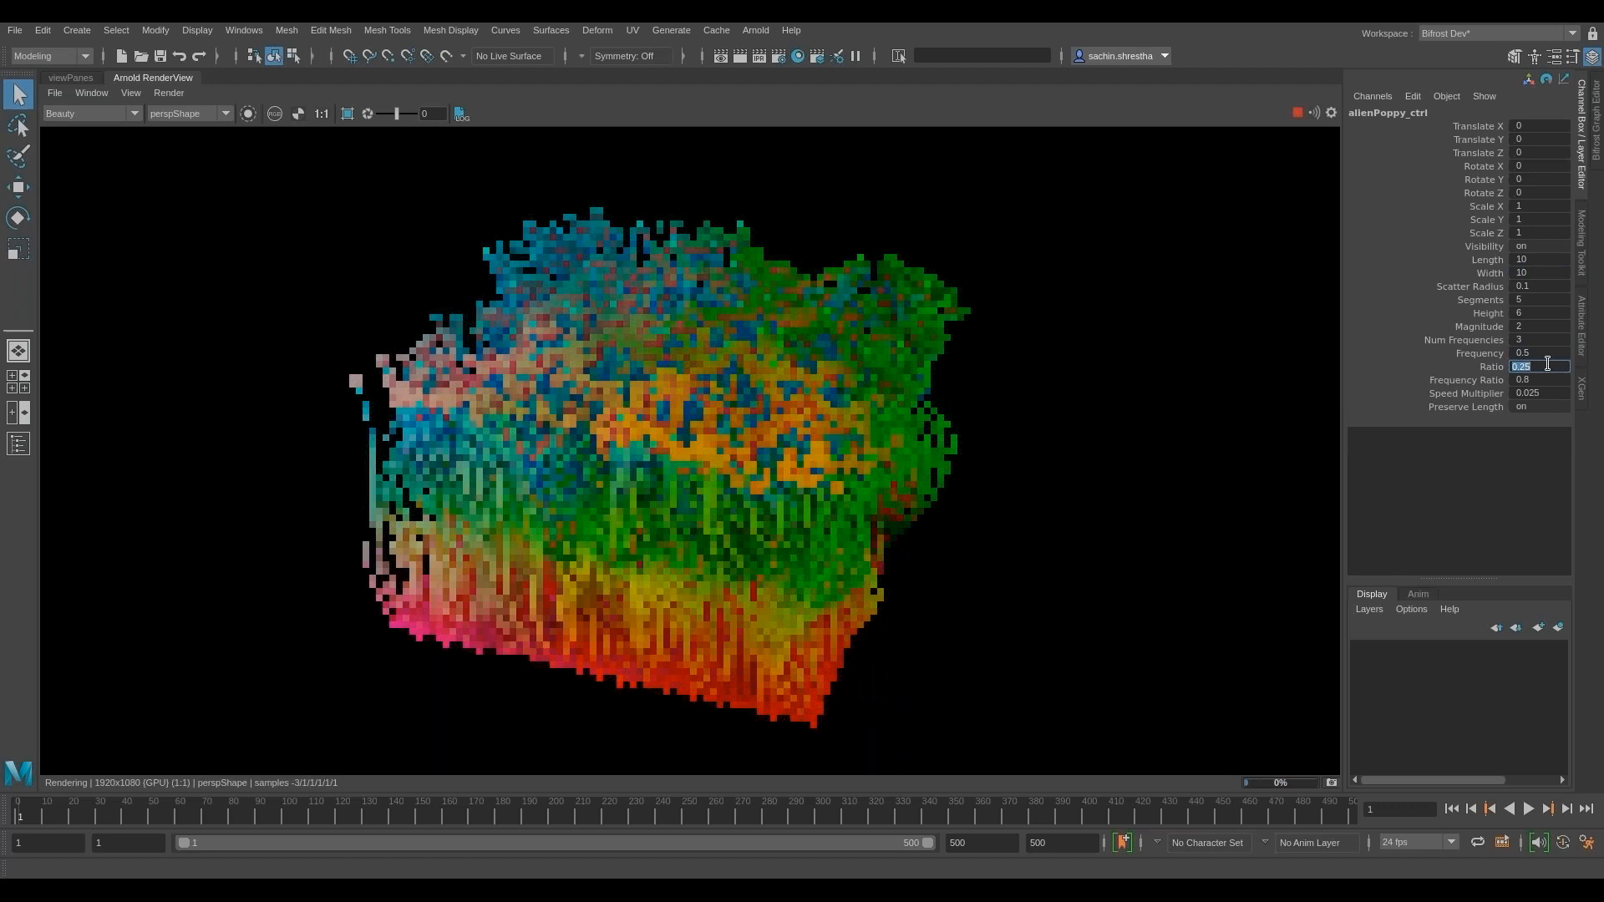
# - Enter 0.8 for the Frequency Ratio and 0.025 for the Speed Multiplier
pyautogui.click(1560, 380)
pyautogui.write('0.8')
pyautogui.press('Return')
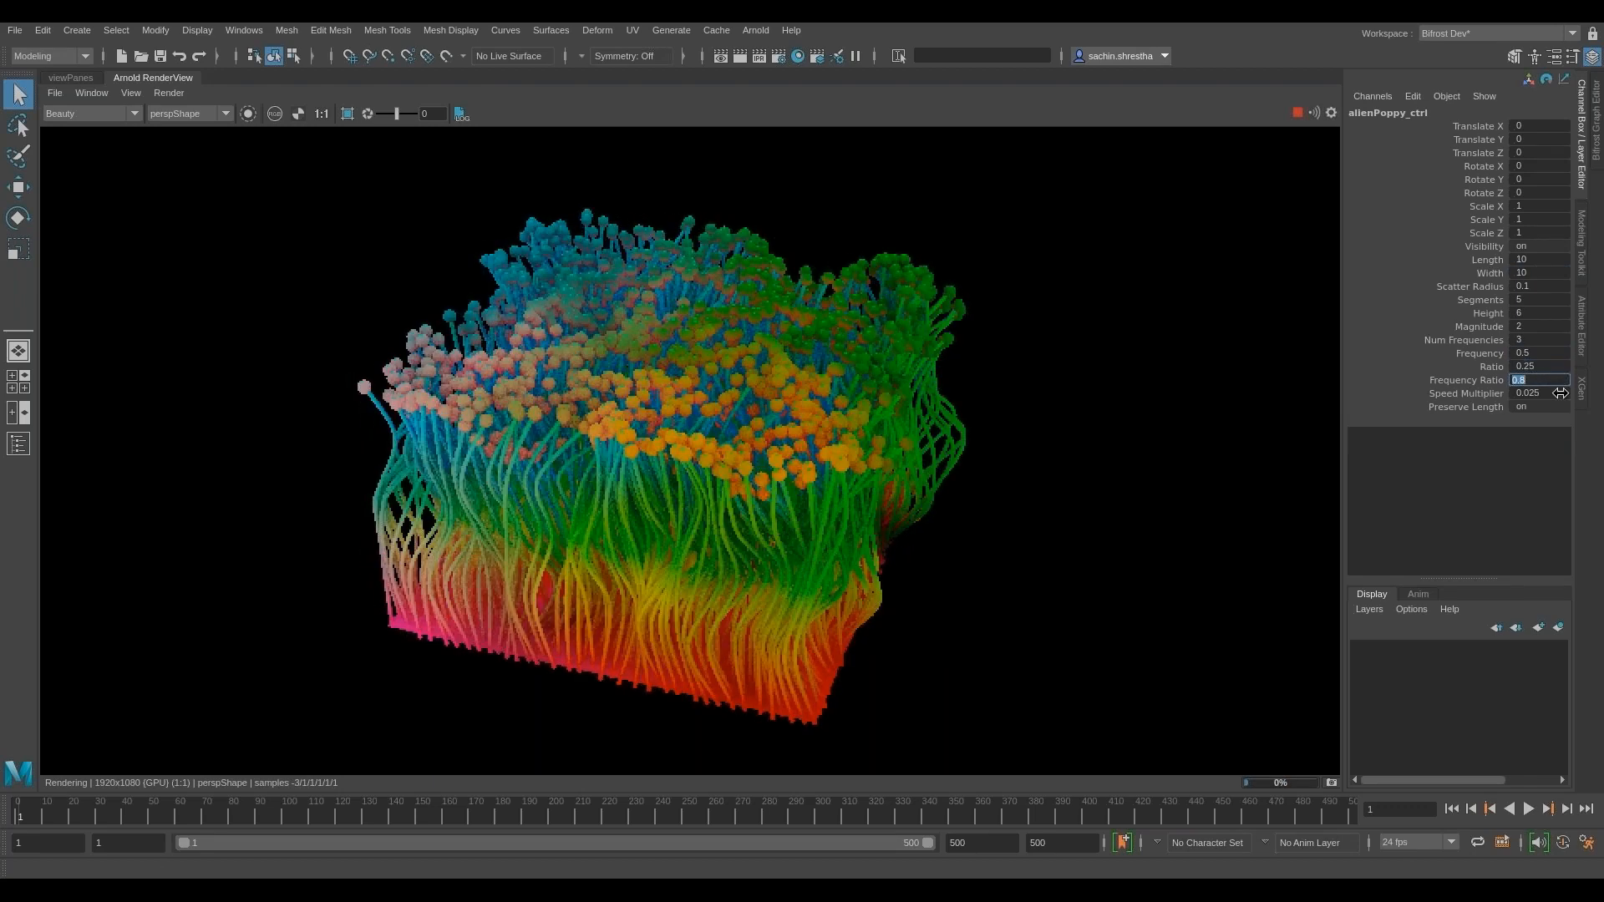
pyautogui.click(1560, 393)
pyautogui.write('0.025')
pyautogui.press('Return')
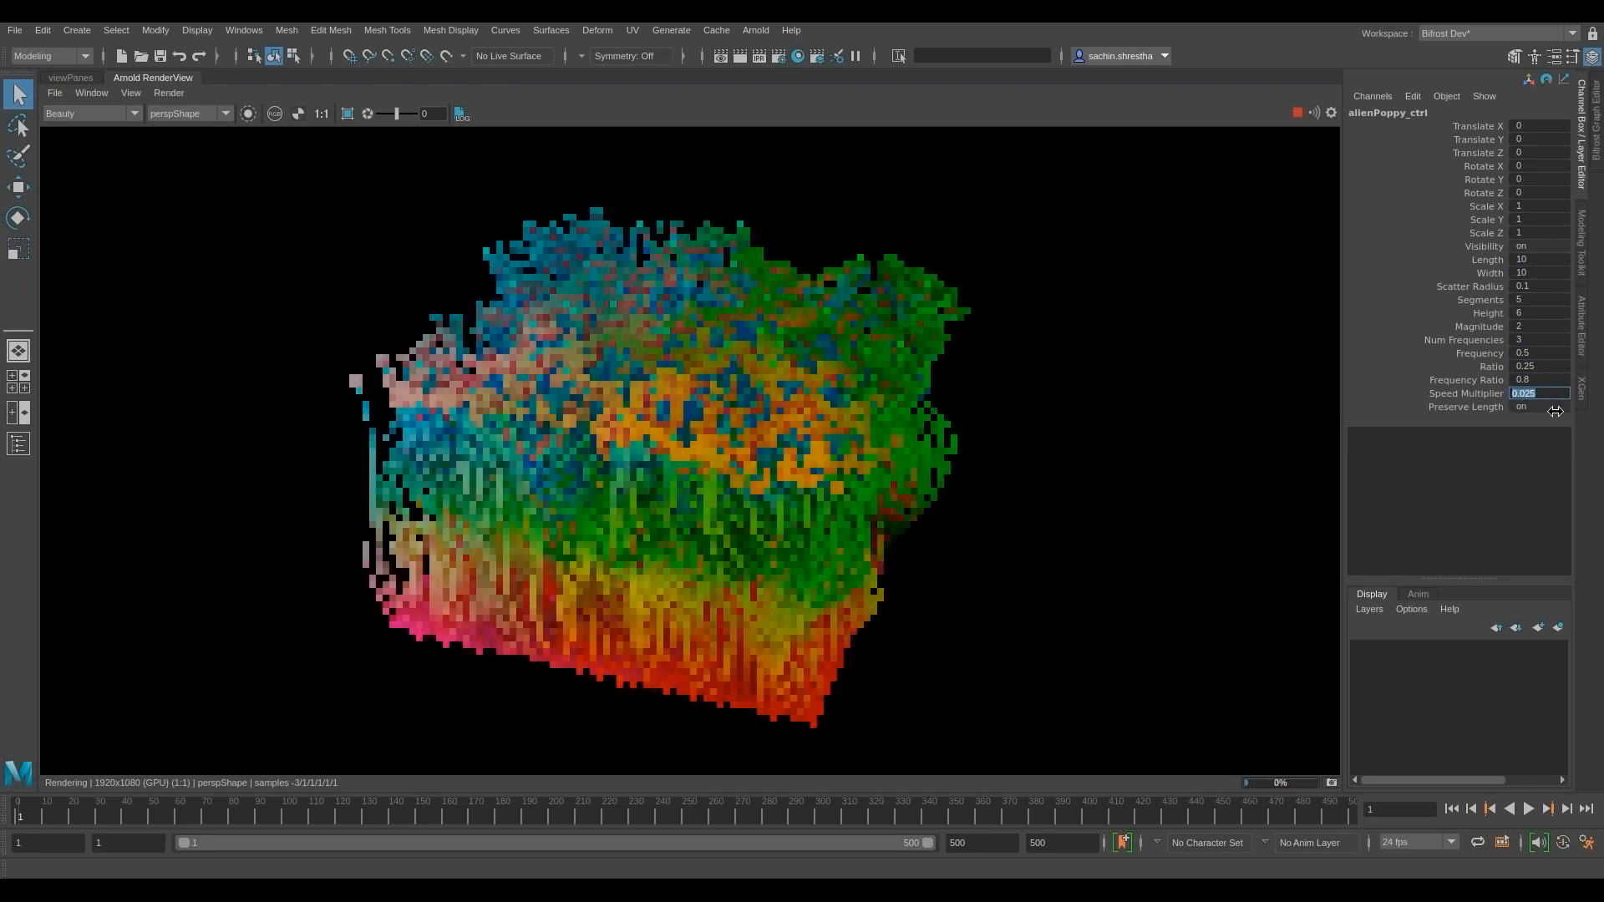
# - Toggle Preserve Length off and on again to compare the rendered strands
pyautogui.click(1561, 407)
pyautogui.write('0')
pyautogui.press('Return')
pyautogui.write('1')
pyautogui.press('Return')
# - Set the poppy field's Length to 20 and move to frame 232 to render it there
pyautogui.click(1537, 259)
pyautogui.write('2')
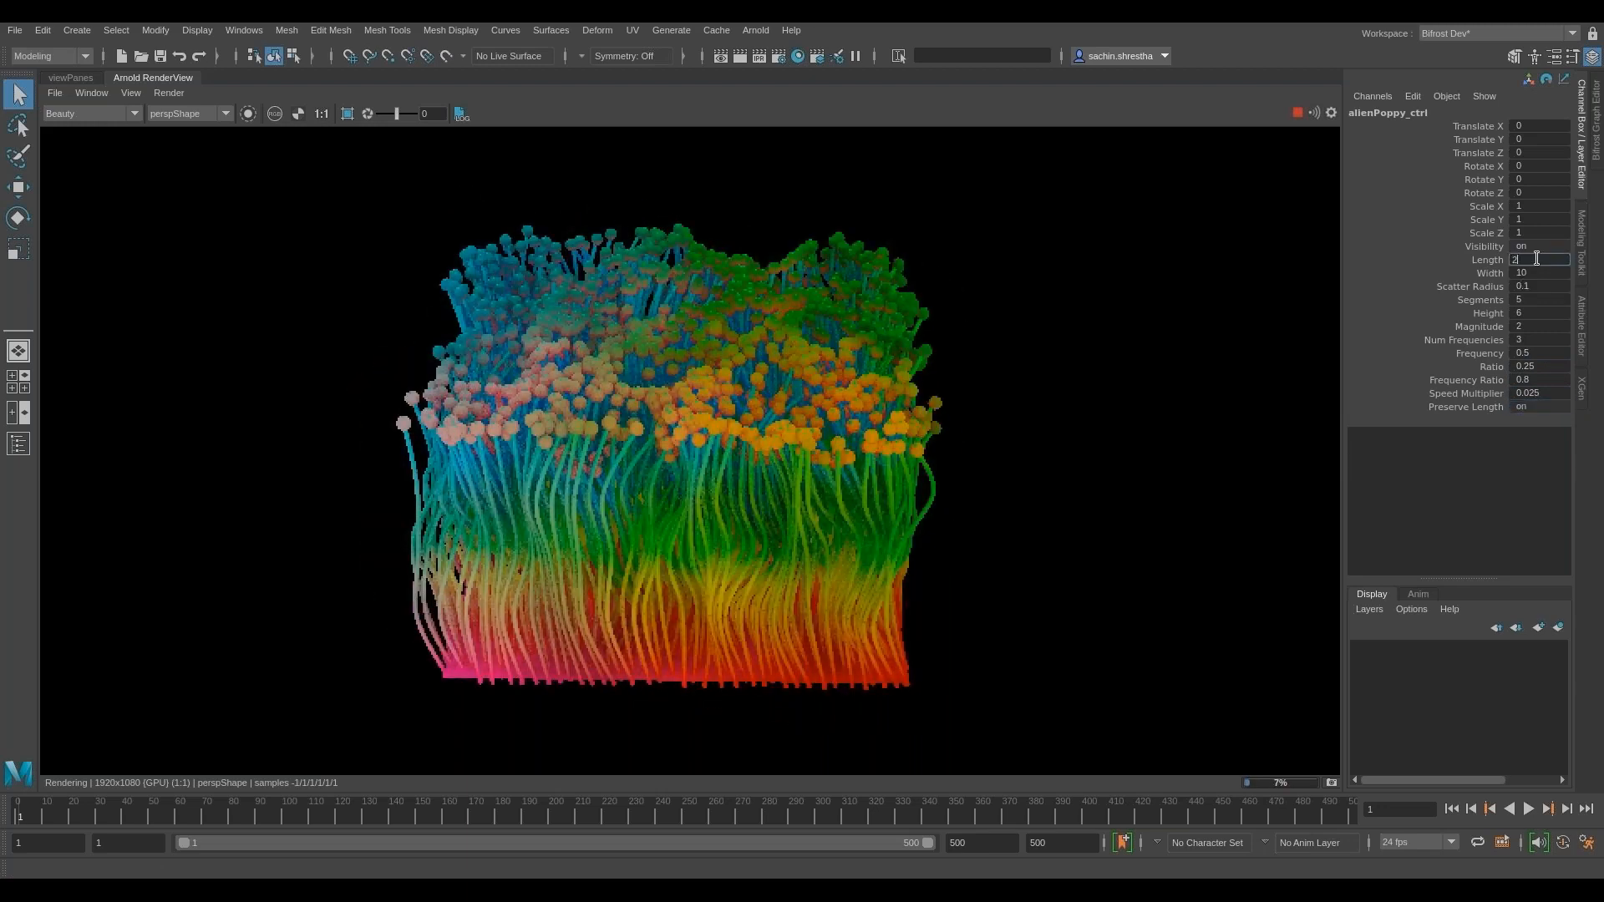
pyautogui.write('0')
pyautogui.press('Return')
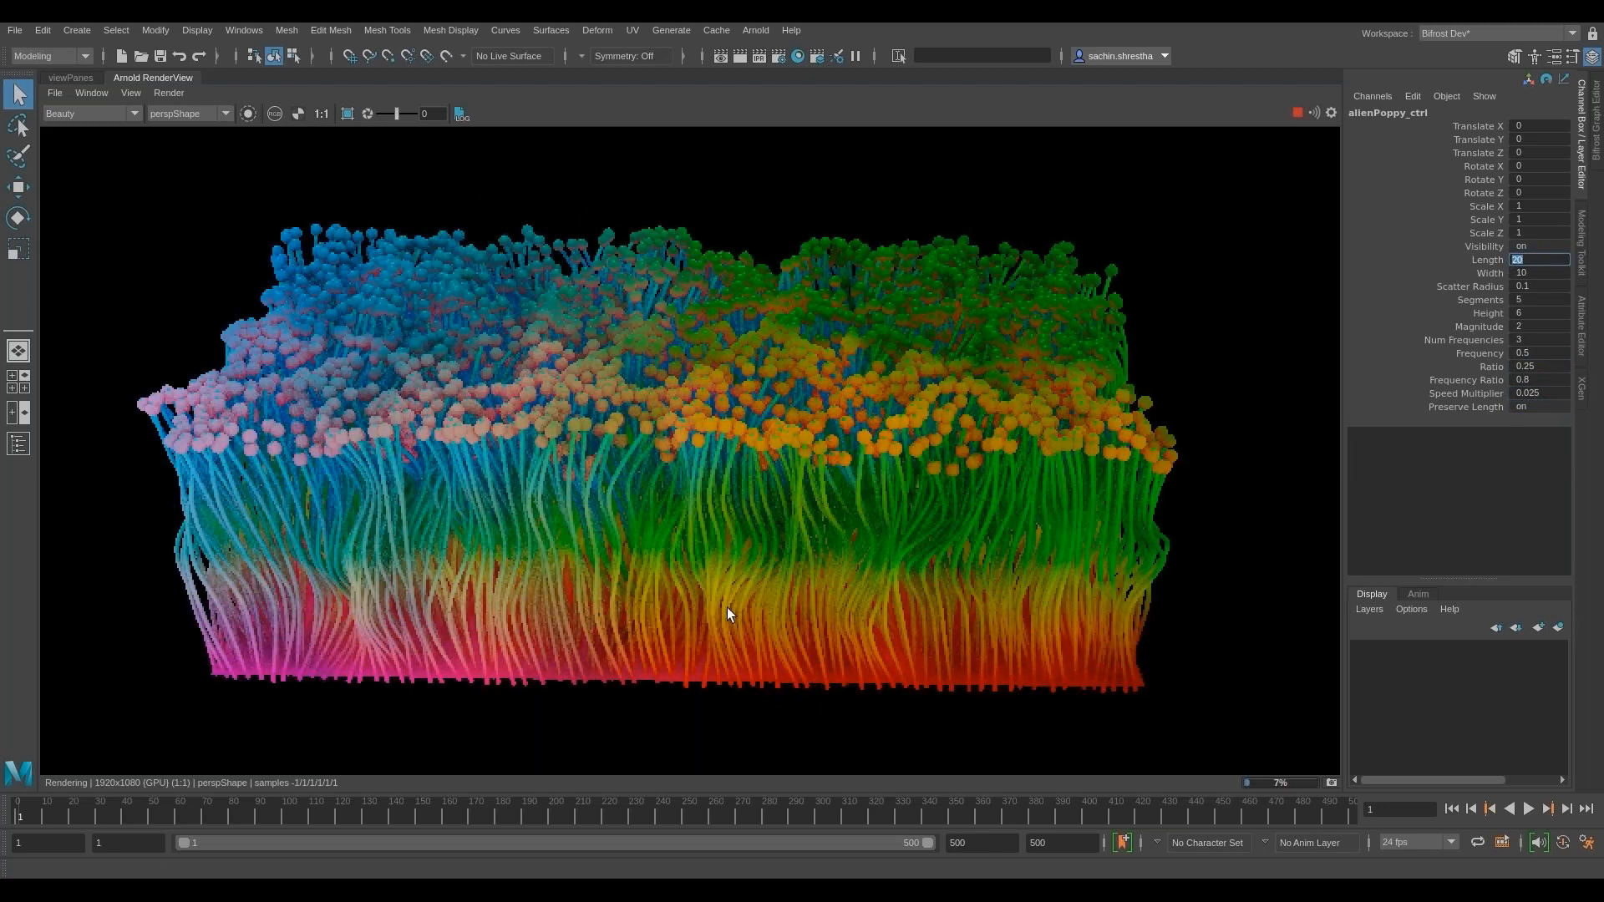
pyautogui.click(638, 814)
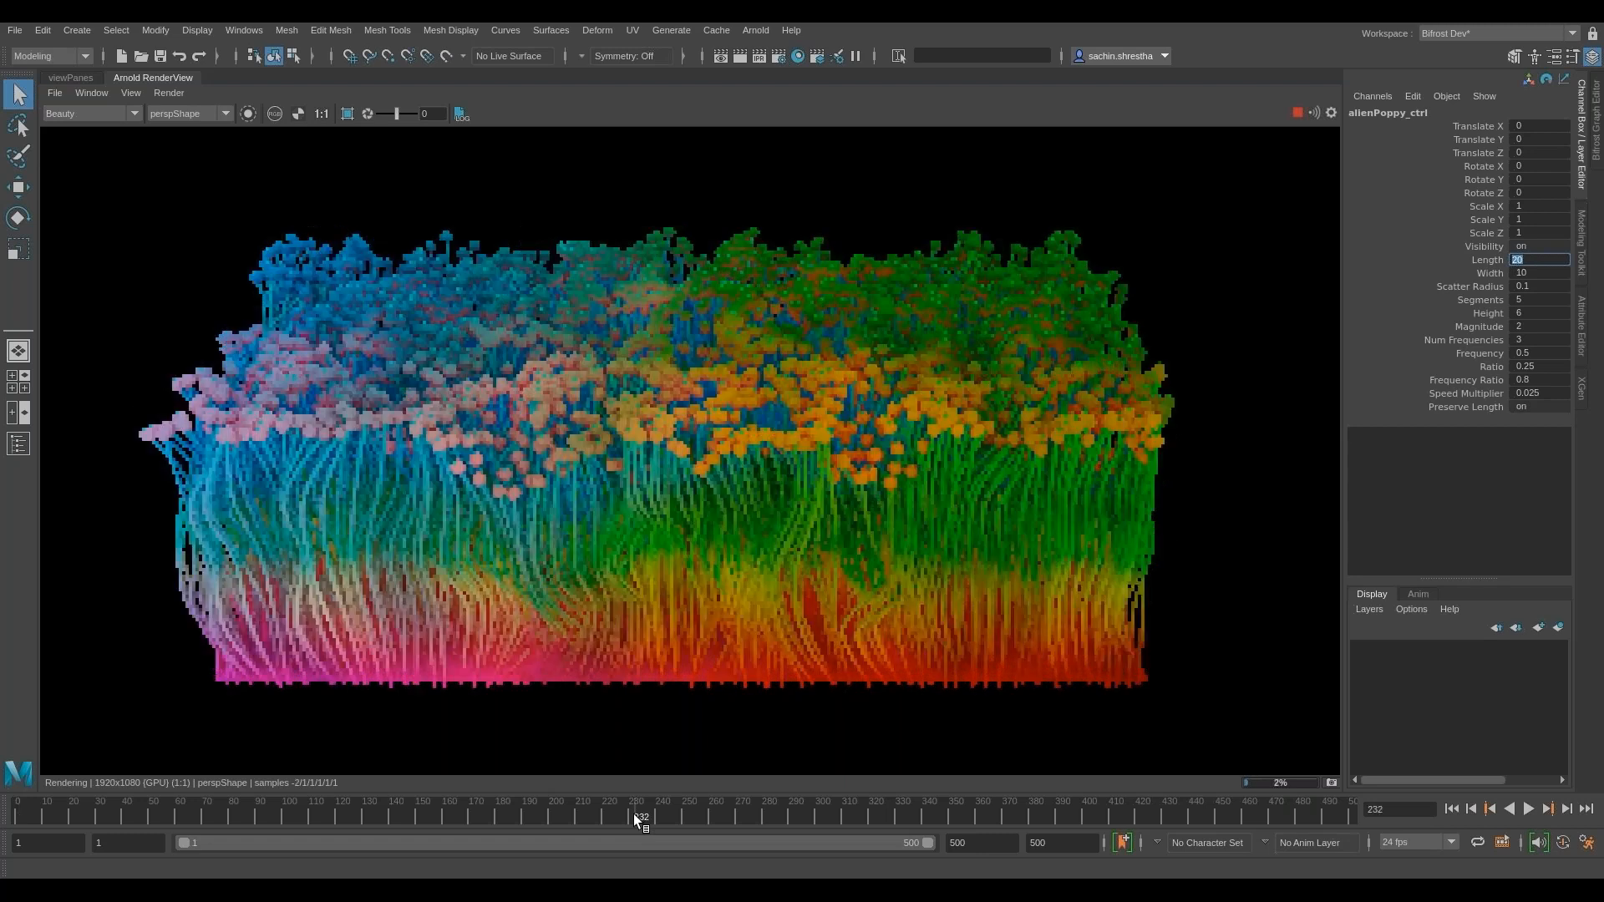
# - Skip ahead through the rest of the embedded alien poppy demo video
pyautogui.keyDown('alt'); pyautogui.moveTo(632, 478); pyautogui.dragTo(849, 556); pyautogui.keyUp('alt')
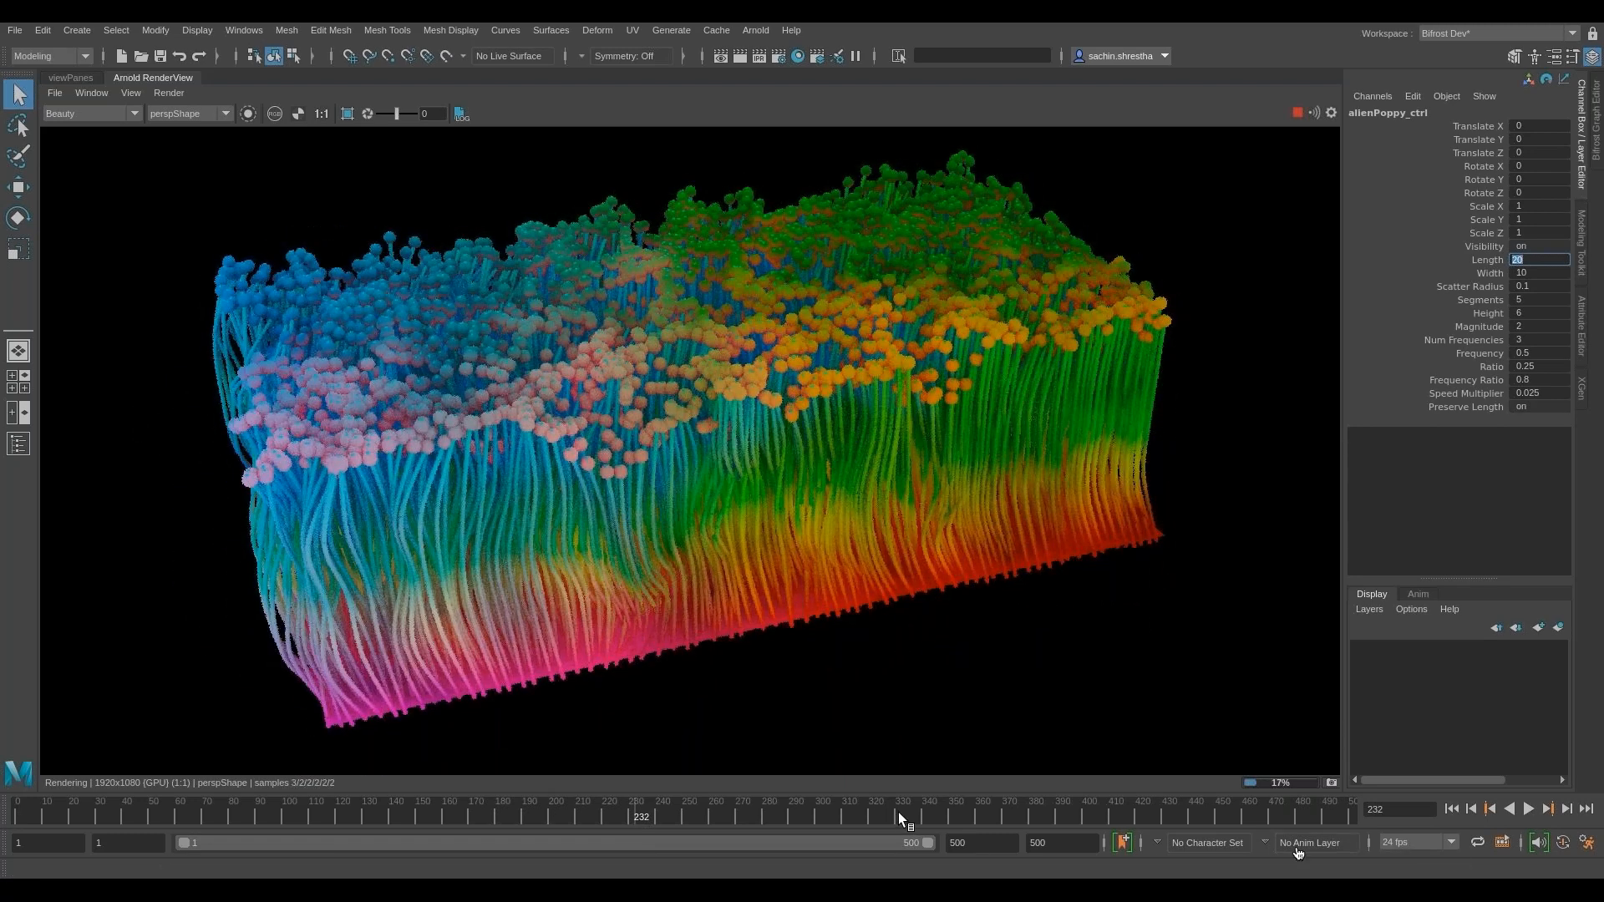
pyautogui.click(1261, 879)
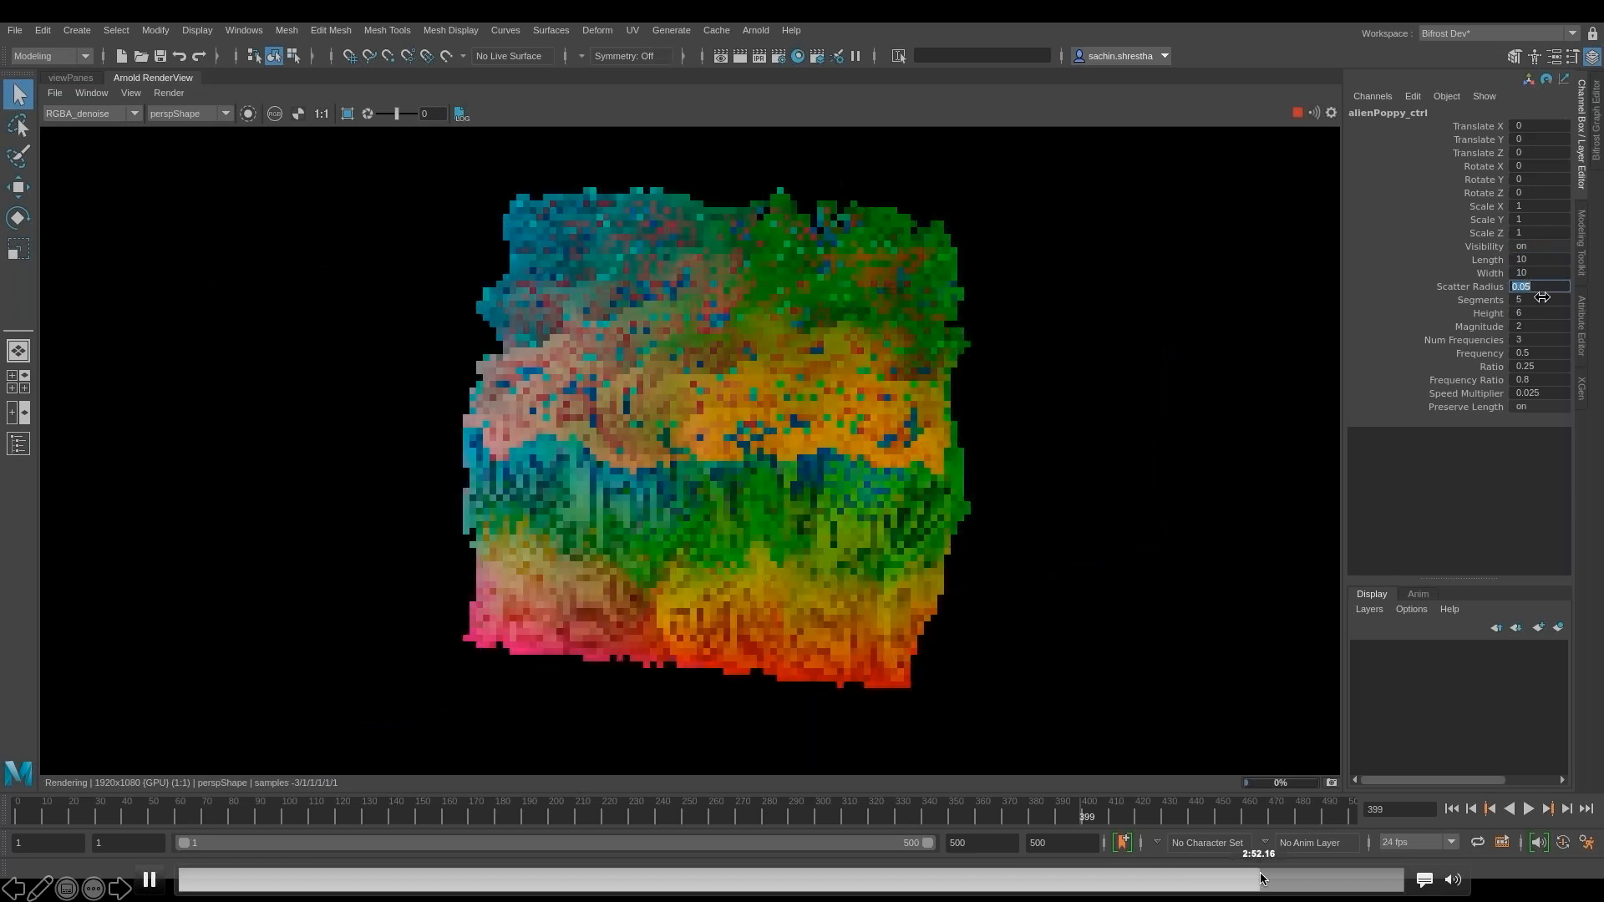
pyautogui.click(1306, 879)
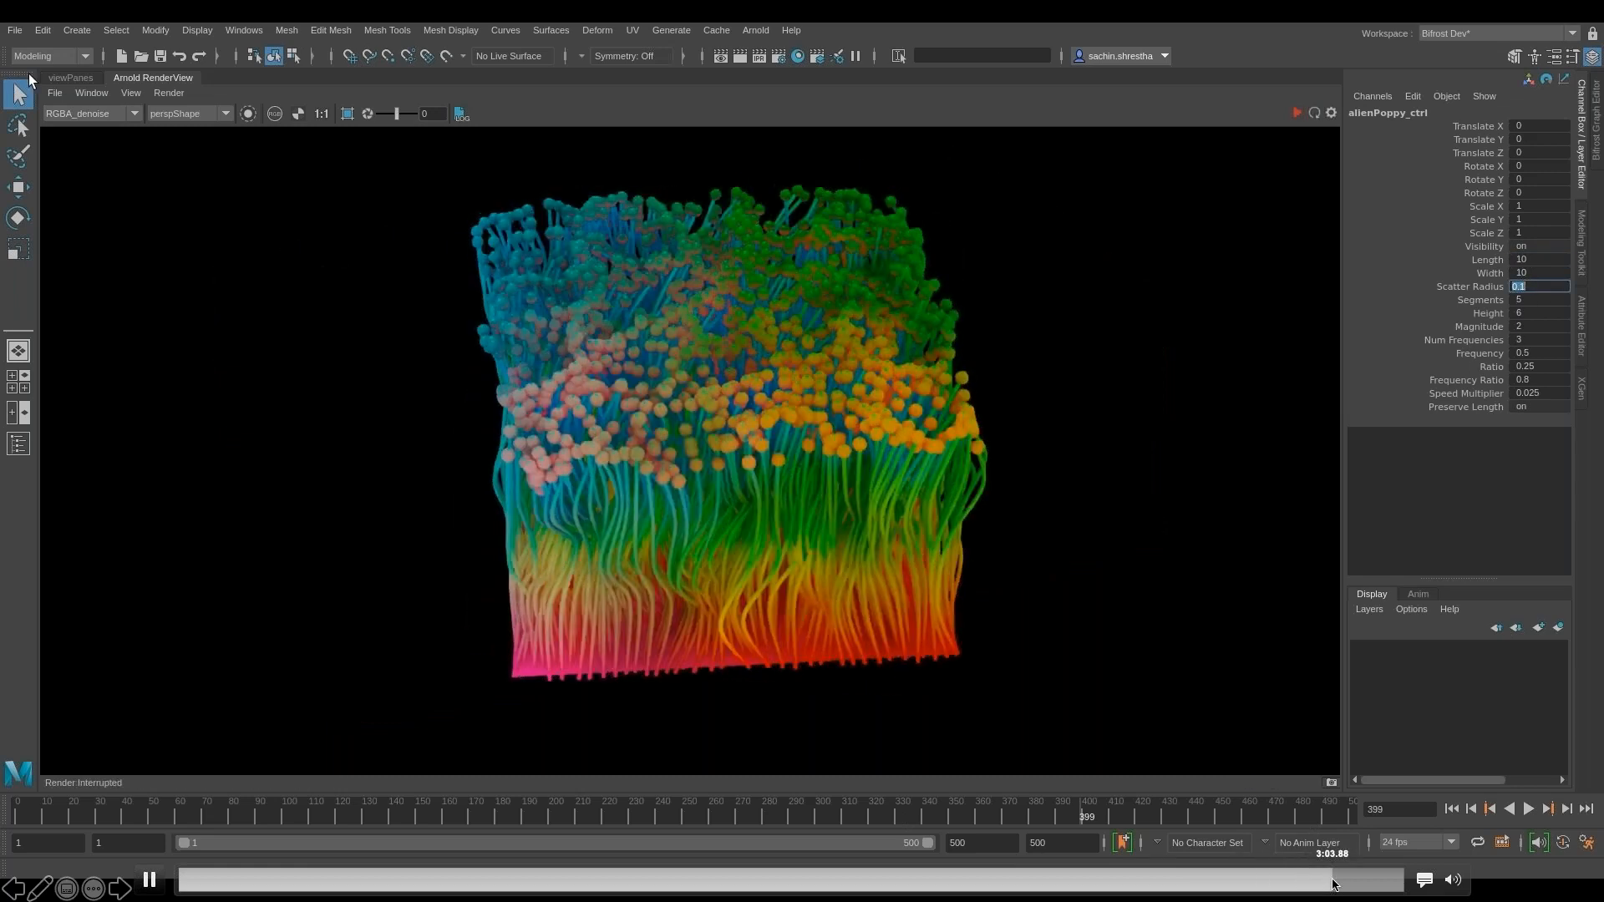
pyautogui.click(1349, 879)
pyautogui.click(1354, 879)
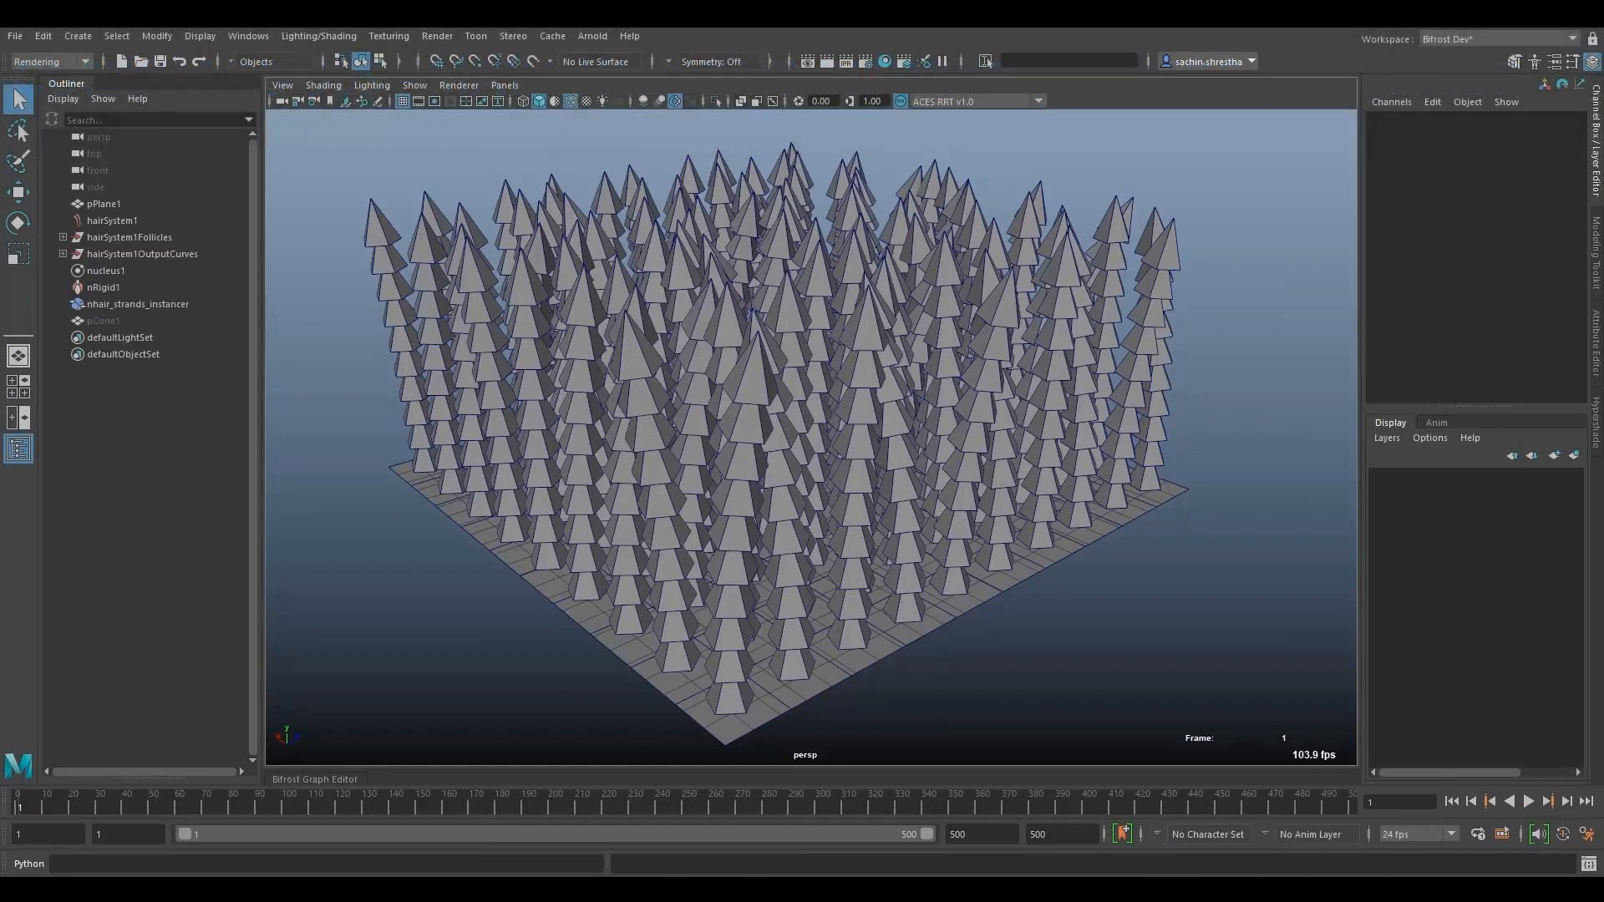
# - Play the simulation of the cone-instanced hair strands and return it to frame 1
pyautogui.keyDown('alt'); pyautogui.moveTo(954, 491); pyautogui.dragTo(1118, 552); pyautogui.keyUp('alt')
pyautogui.hotkey('alt', 'v')
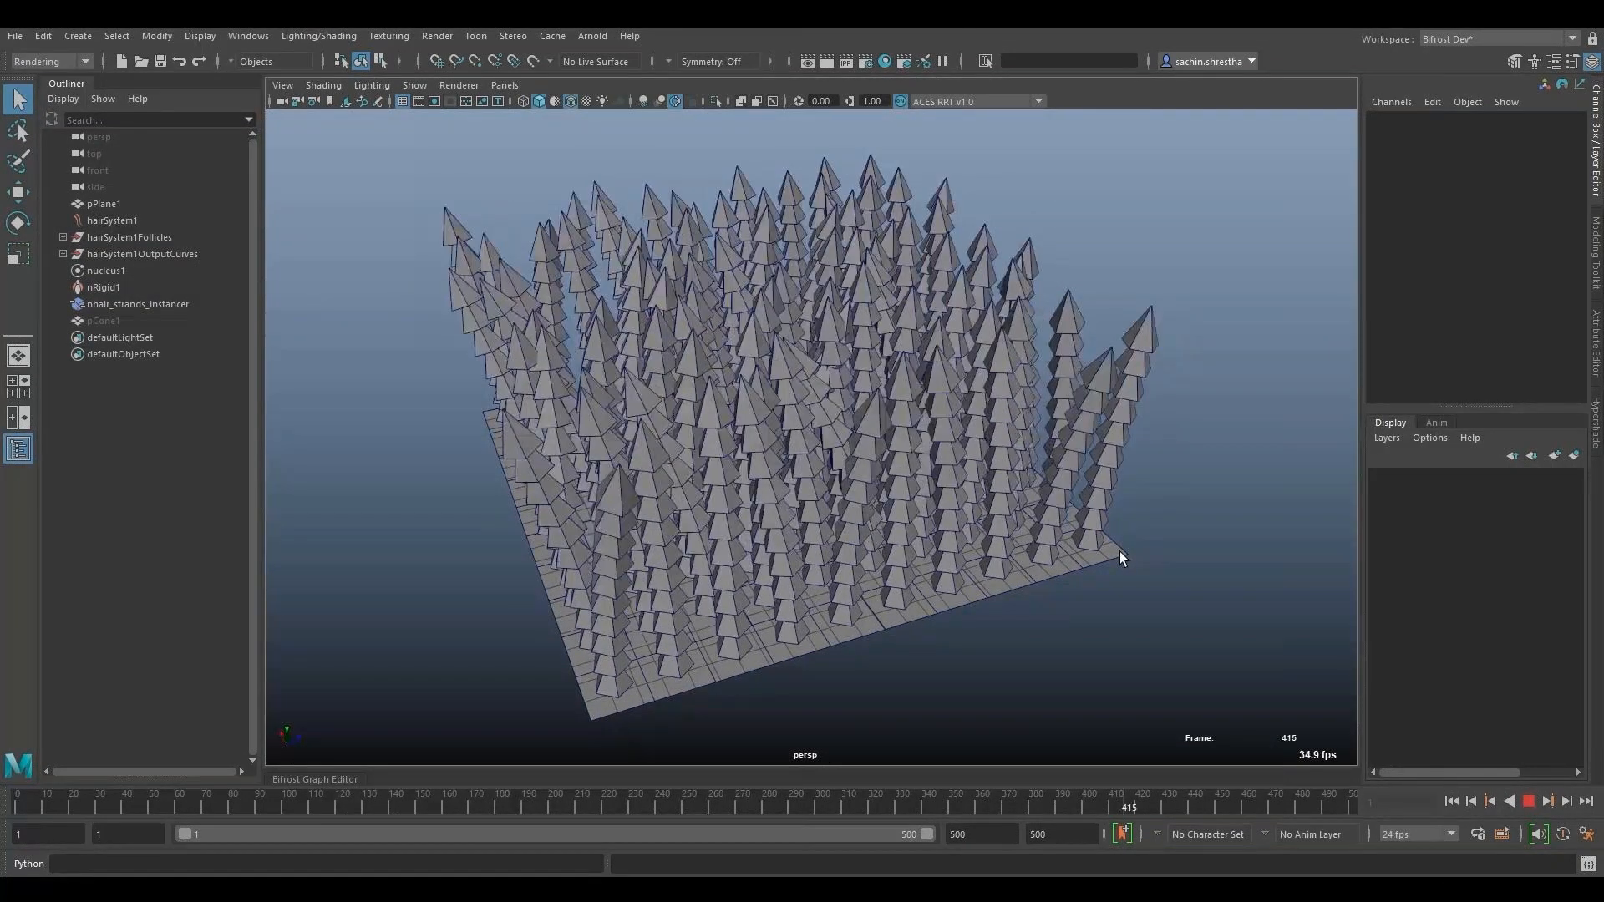
pyautogui.click(1462, 803)
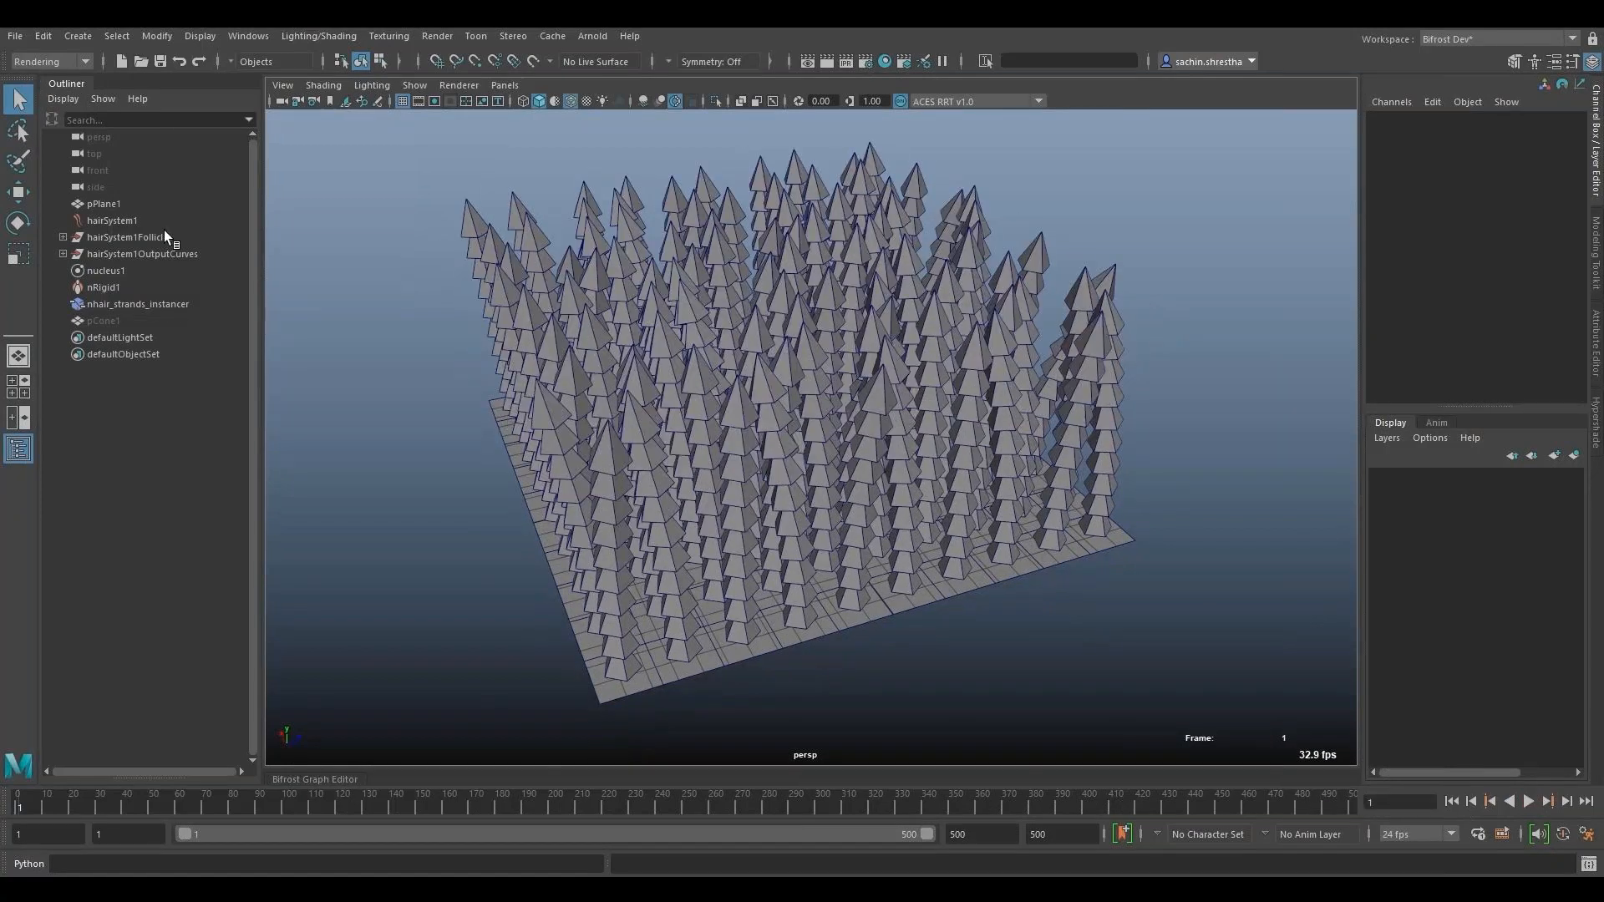
# - Select hairSystem1OutputCurves and examine its curves inside the cones in wireframe before returning to shaded display
pyautogui.click(158, 253)
pyautogui.press('4')
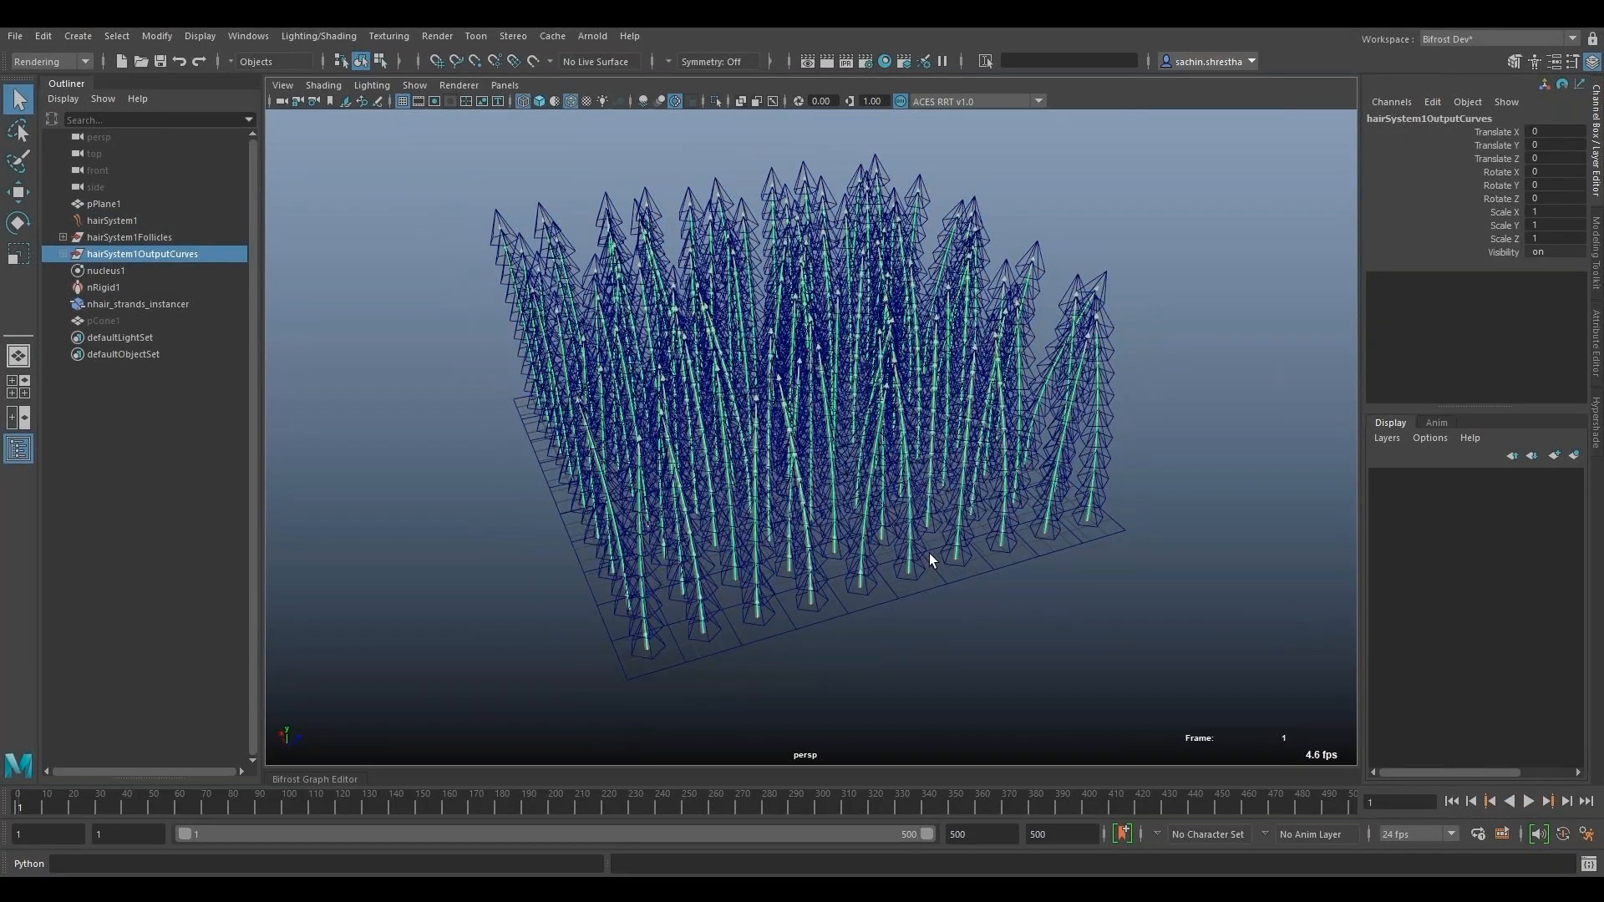
pyautogui.keyDown('alt'); pyautogui.moveTo(932, 561); pyautogui.dragTo(1033, 531); pyautogui.keyUp('alt')
pyautogui.moveTo(1033, 532)
pyautogui.keyDown('alt'); pyautogui.mouseDown(button='right')
pyautogui.moveTo(1164, 584)
pyautogui.moveTo(1037, 544)
pyautogui.mouseUp(button='right'); pyautogui.keyUp('alt')
pyautogui.keyDown('alt'); pyautogui.moveTo(1036, 543); pyautogui.dragTo(971, 513); pyautogui.keyUp('alt')
pyautogui.press('5')
# - Reveal the hidden pCone1 source mesh, examine it in the viewport and hide it again
pyautogui.click(153, 293)
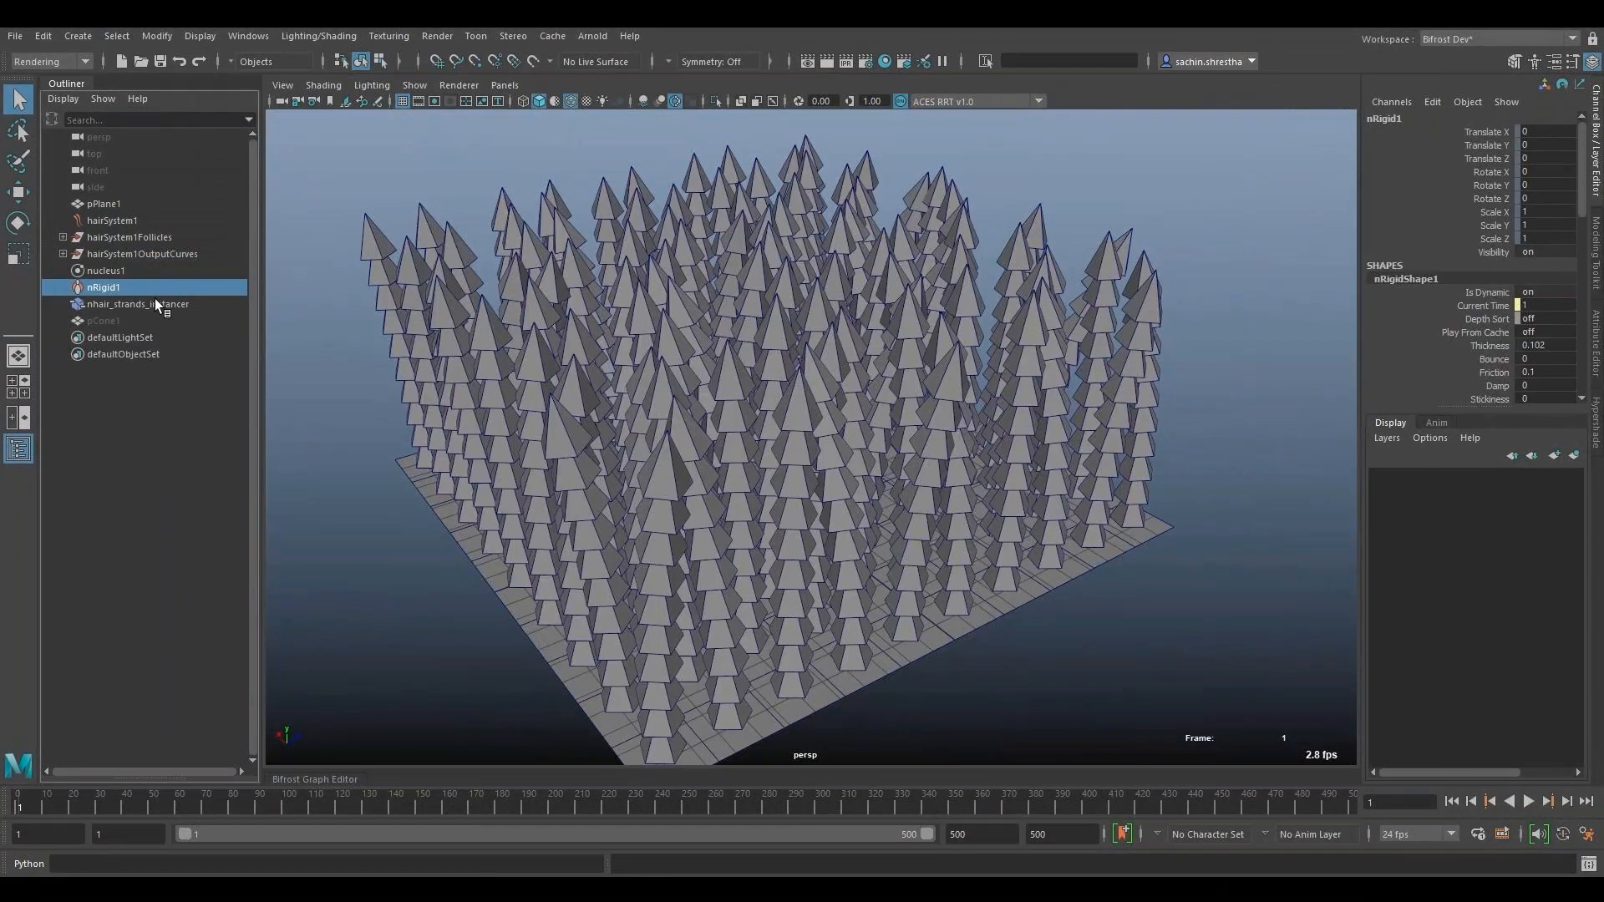
pyautogui.click(154, 302)
pyautogui.click(153, 320)
pyautogui.hotkey('shift', 'h')
pyautogui.press('f')
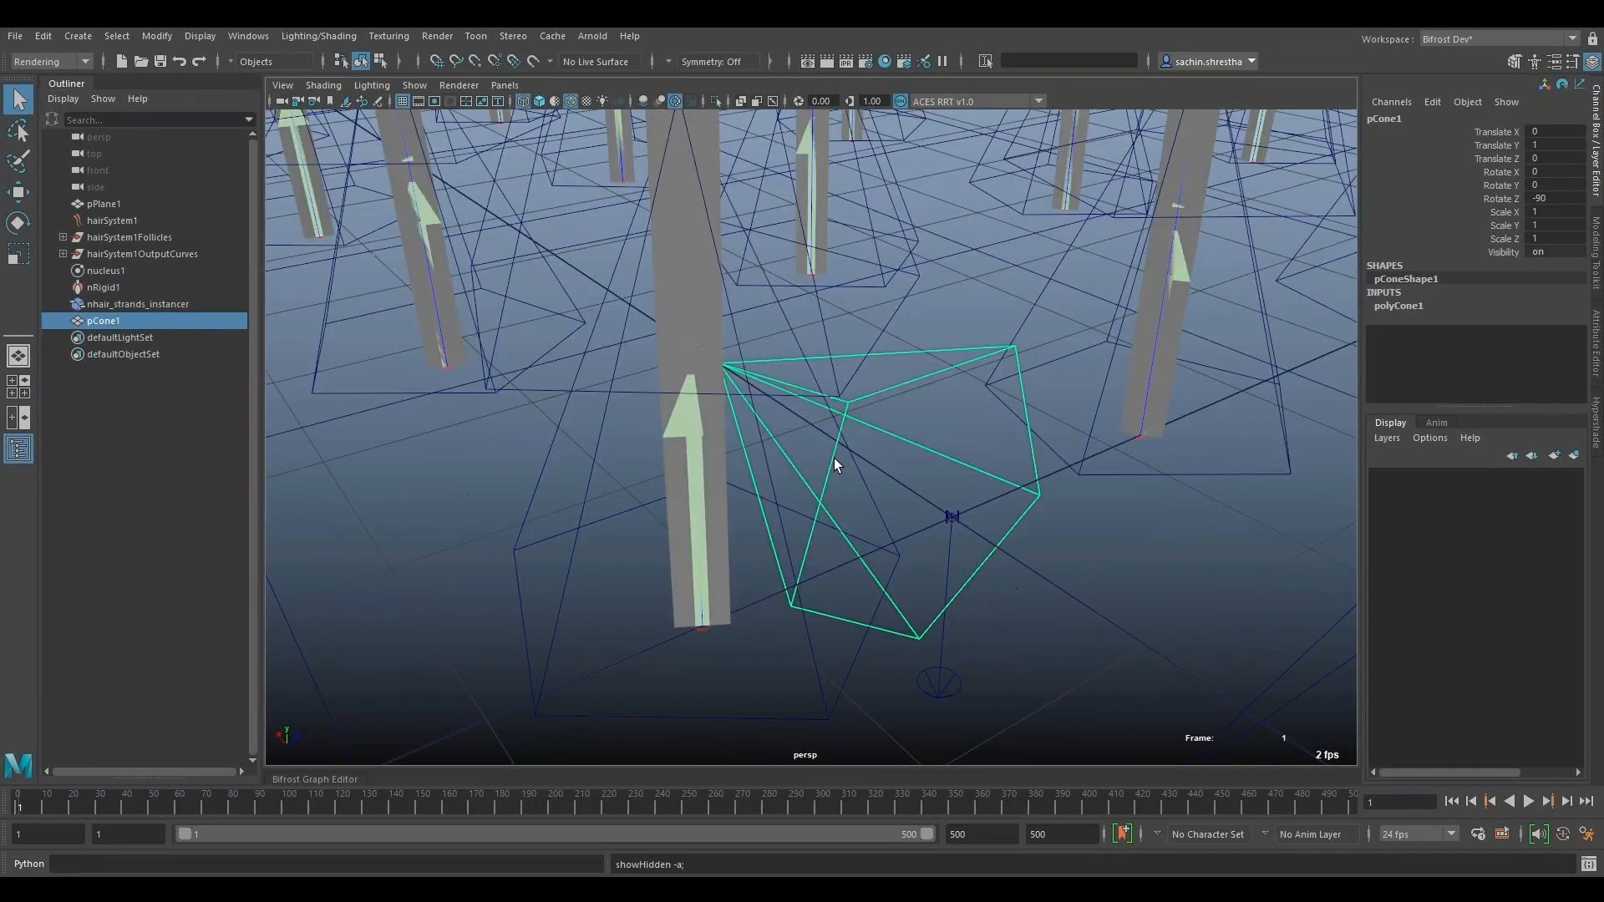
pyautogui.keyDown('alt'); pyautogui.moveTo(834, 458); pyautogui.dragTo(869, 535); pyautogui.keyUp('alt')
pyautogui.keyDown('alt'); pyautogui.moveTo(869, 535); pyautogui.dragTo(660, 468, button='right'); pyautogui.keyUp('alt')
pyautogui.hotkey('ctrl', 'h')
pyautogui.press('5')
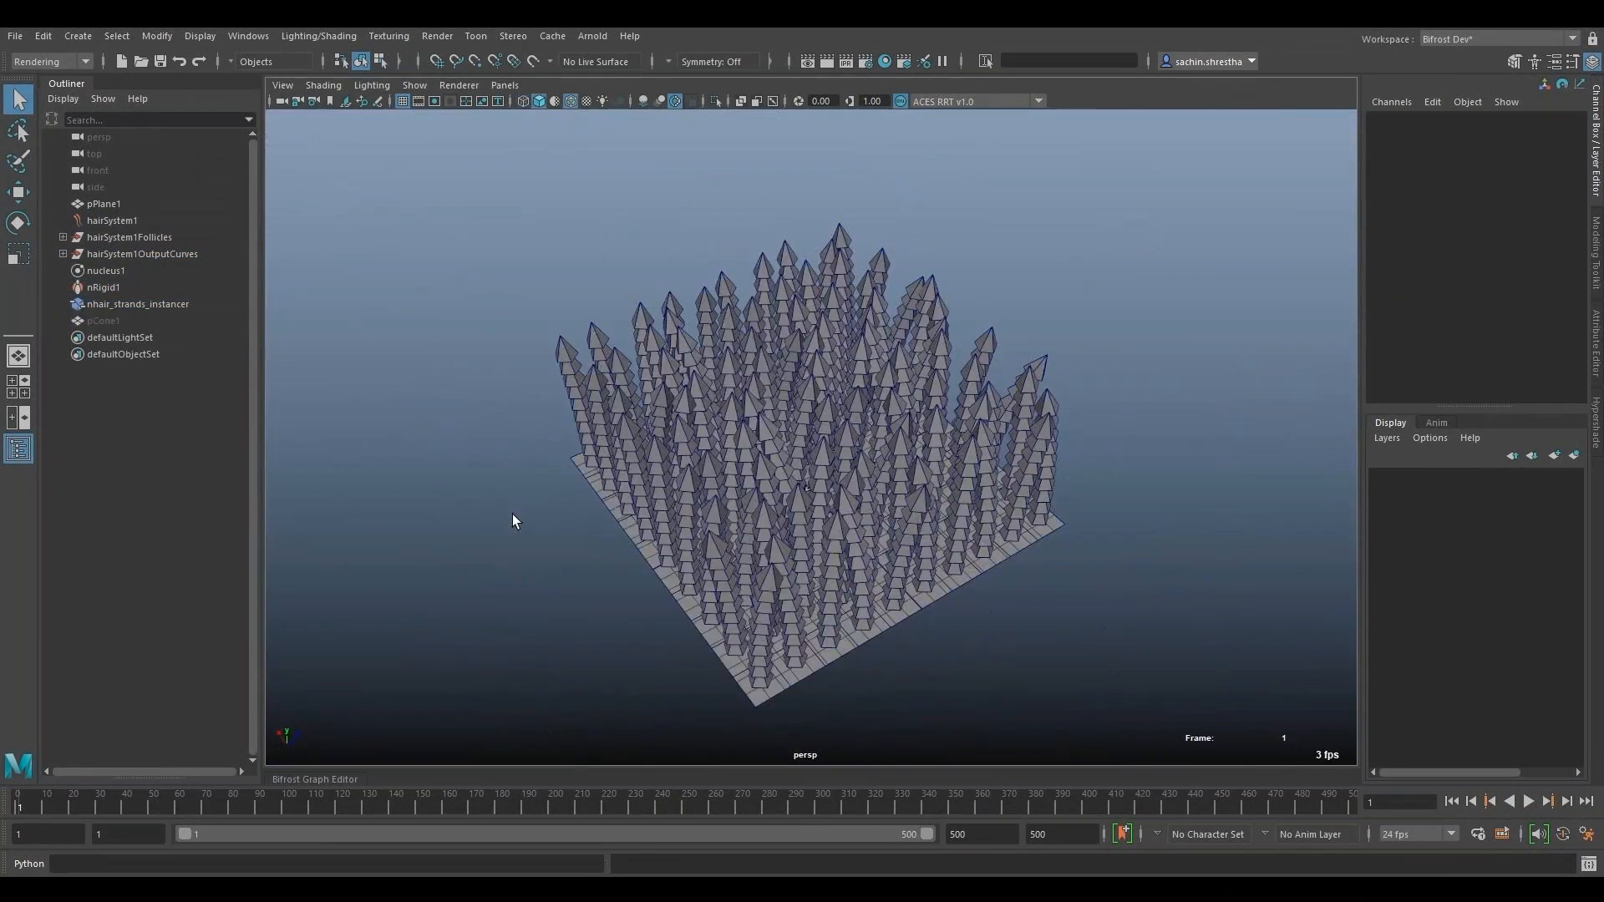
# - Open the nhair_strands_instancer graph in the Bifrost Graph Editor and select its input node
pyautogui.keyDown('alt'); pyautogui.moveTo(513, 514); pyautogui.dragTo(699, 606); pyautogui.keyUp('alt')
pyautogui.keyDown('alt'); pyautogui.moveTo(699, 606); pyautogui.dragTo(752, 618, button='right'); pyautogui.keyUp('alt')
pyautogui.click(349, 781)
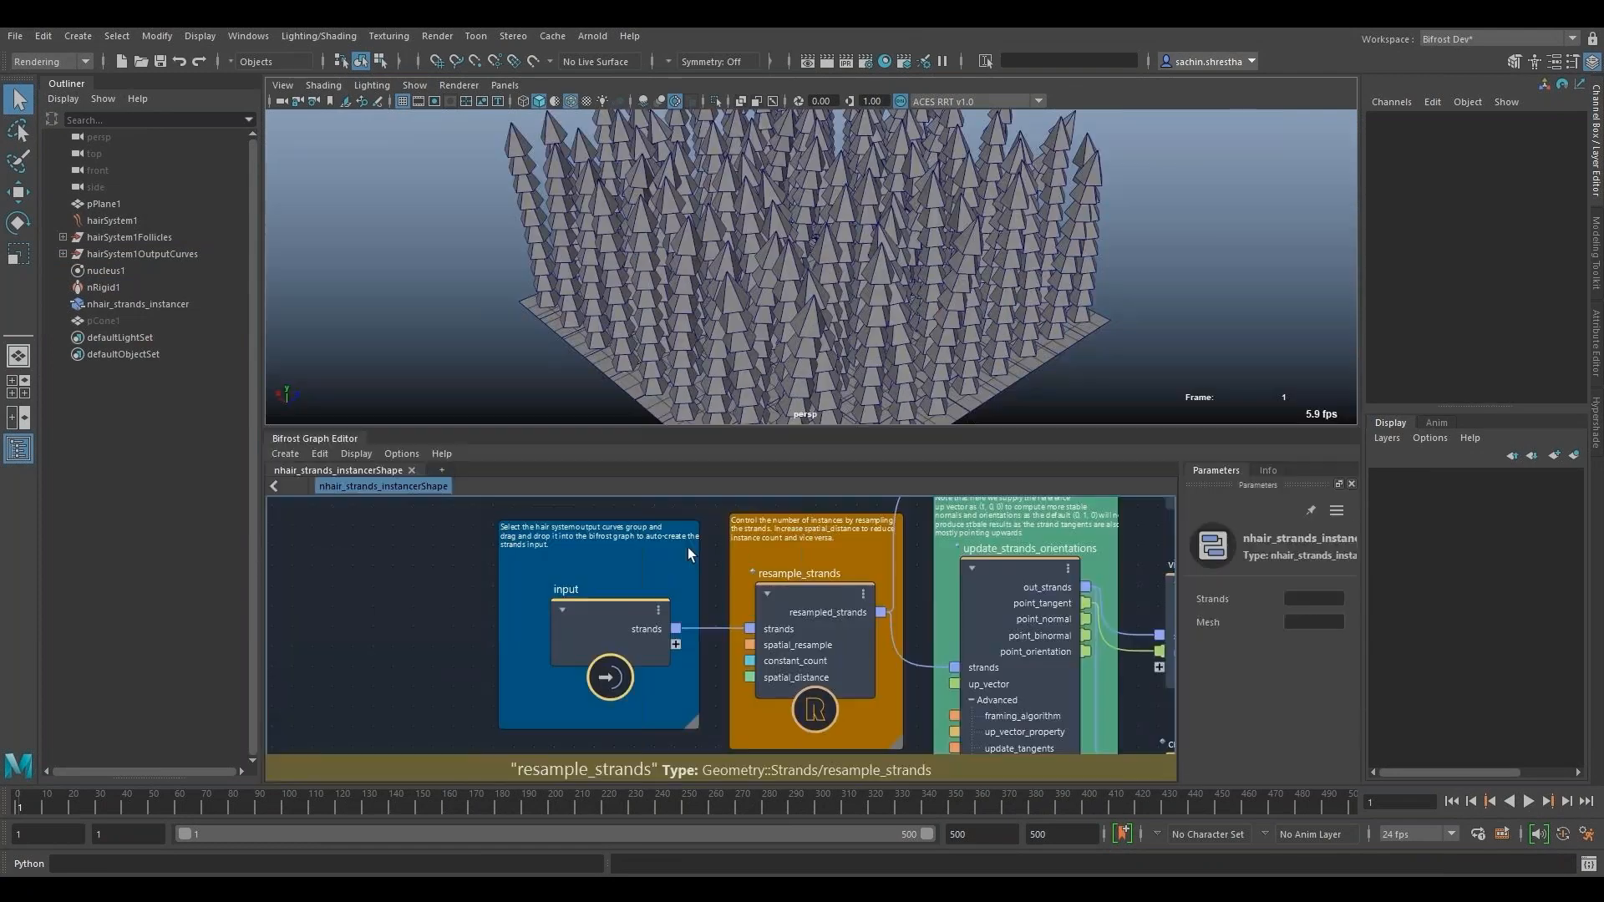
pyautogui.keyDown('alt'); pyautogui.moveTo(688, 548); pyautogui.dragTo(608, 525, button='middle'); pyautogui.keyUp('alt')
pyautogui.click(568, 618)
pyautogui.keyDown('alt'); pyautogui.moveTo(293, 548); pyautogui.dragTo(531, 580, button='middle'); pyautogui.keyUp('alt')
# - Examine the individual curves inside the hairSystem1OutputCurves group and collapse the group again
pyautogui.click(134, 254)
pyautogui.click(63, 254)
pyautogui.click(104, 273)
pyautogui.scroll(-20, 133, 501)
pyautogui.keyDown('shift'); pyautogui.click(165, 653); pyautogui.keyUp('shift')
pyautogui.scroll(20, 165, 654)
pyautogui.click(93, 258)
pyautogui.click(63, 254)
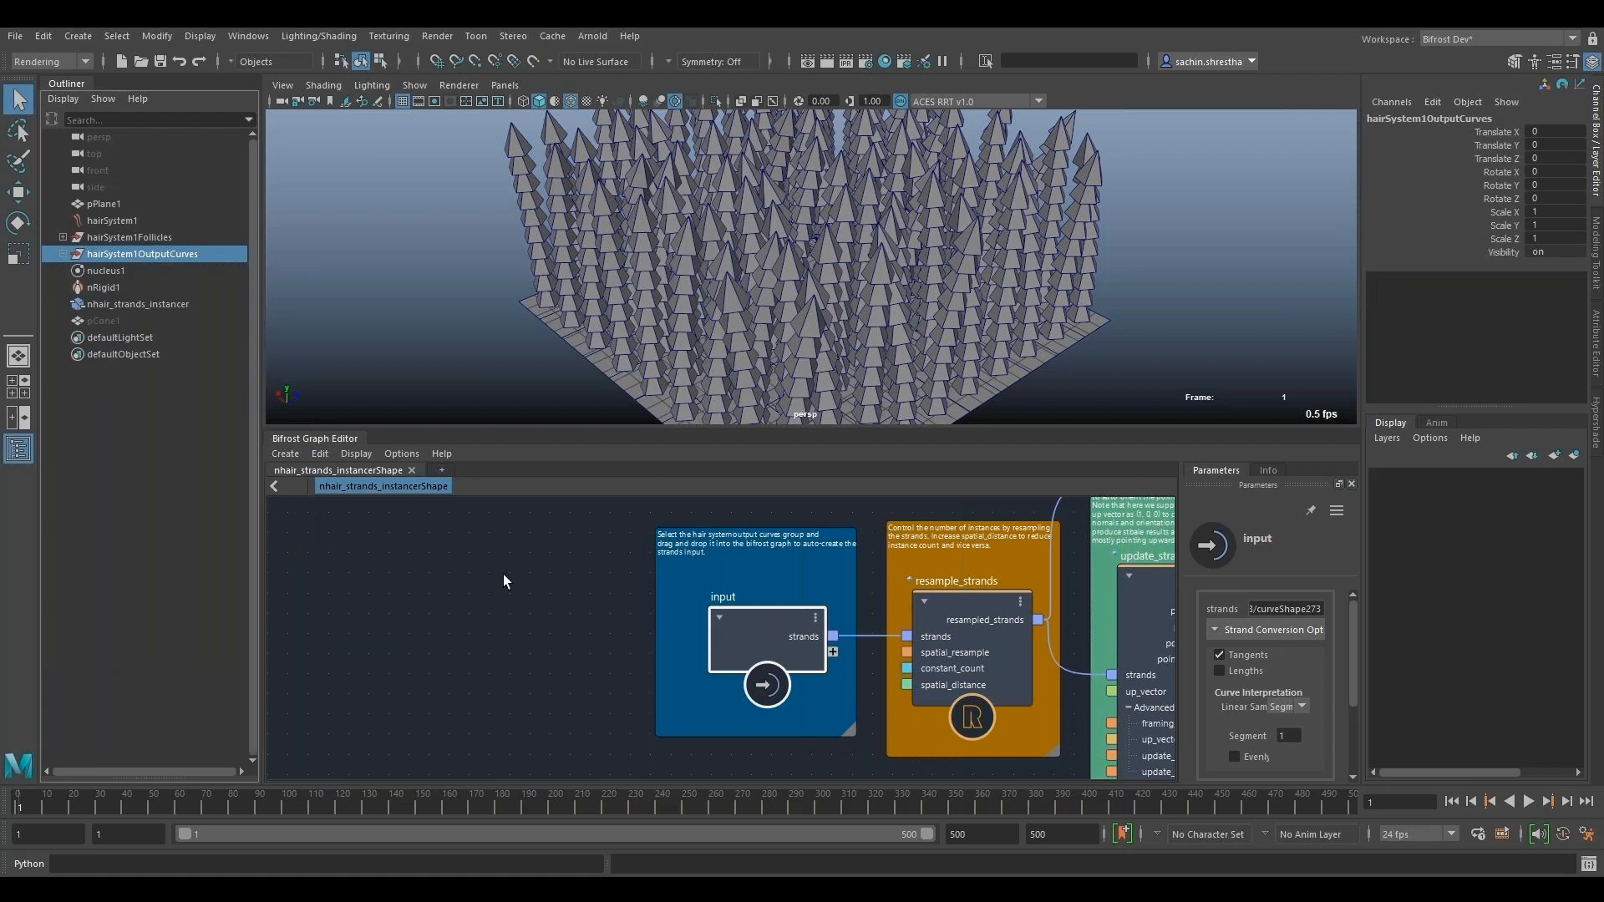
# - Set the Spatial Distance of the resample_strands node to 2
pyautogui.keyDown('alt'); pyautogui.moveTo(728, 637); pyautogui.dragTo(569, 660, button='middle'); pyautogui.keyUp('alt')
pyautogui.keyDown('alt'); pyautogui.moveTo(666, 777); pyautogui.dragTo(418, 767, button='middle'); pyautogui.keyUp('alt')
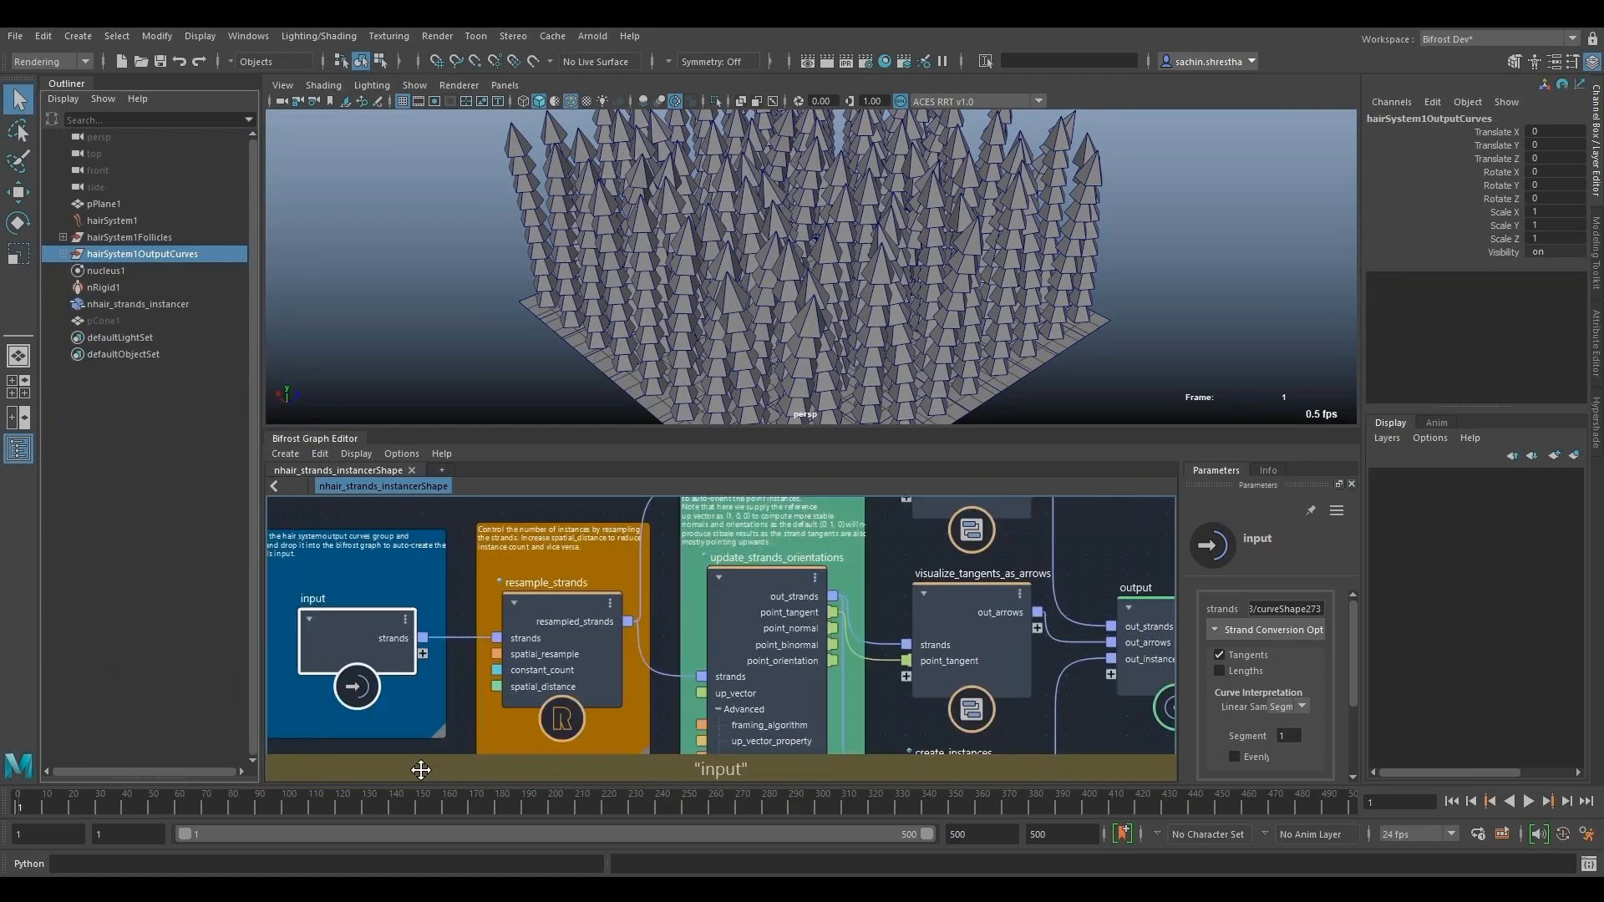
pyautogui.click(548, 660)
pyautogui.keyDown('alt'); pyautogui.moveTo(462, 579); pyautogui.dragTo(463, 562, button='middle'); pyautogui.keyUp('alt')
pyautogui.click(1316, 663)
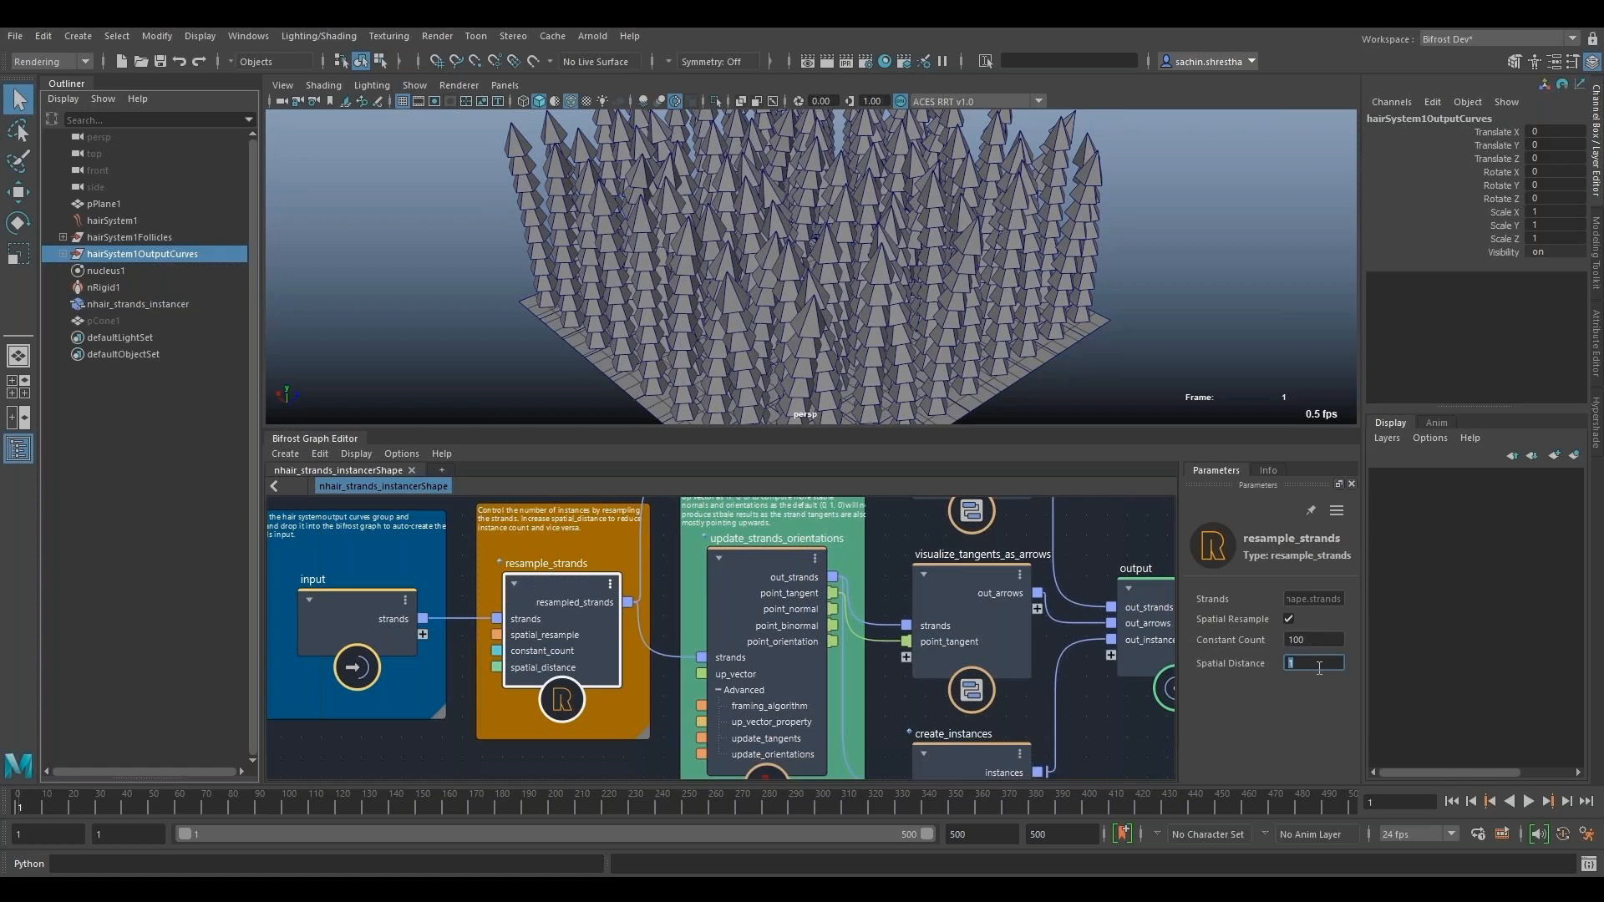
pyautogui.write('2')
pyautogui.press('Return')
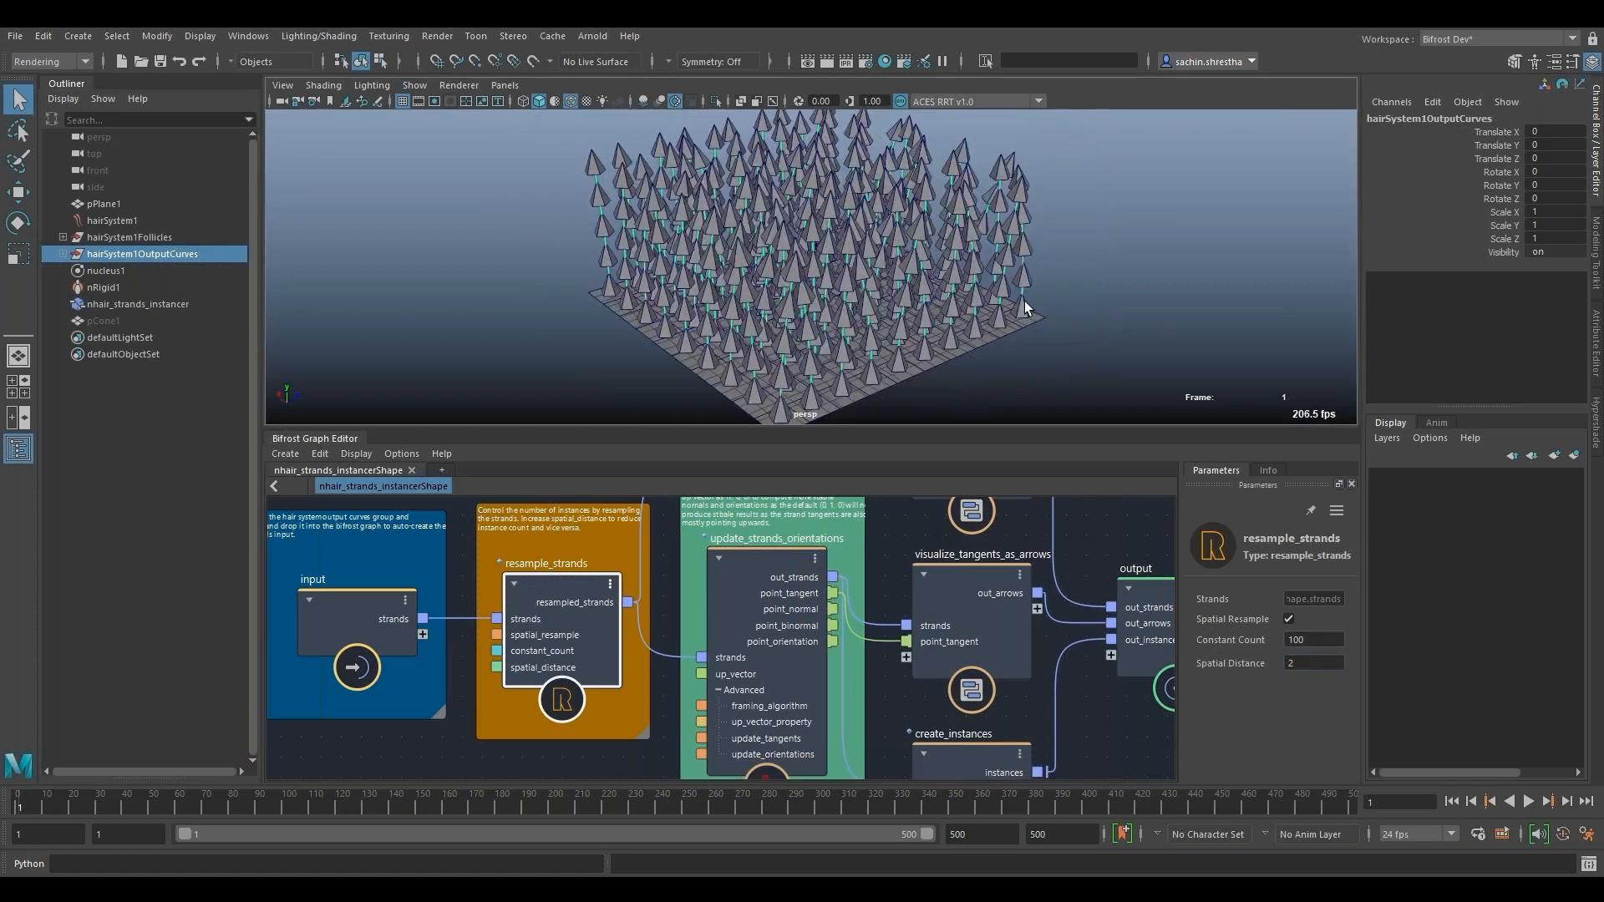
# - Try a Spatial Distance of 5 and then 1 on resample_strands
pyautogui.click(1316, 663)
pyautogui.write('5')
pyautogui.write('1')
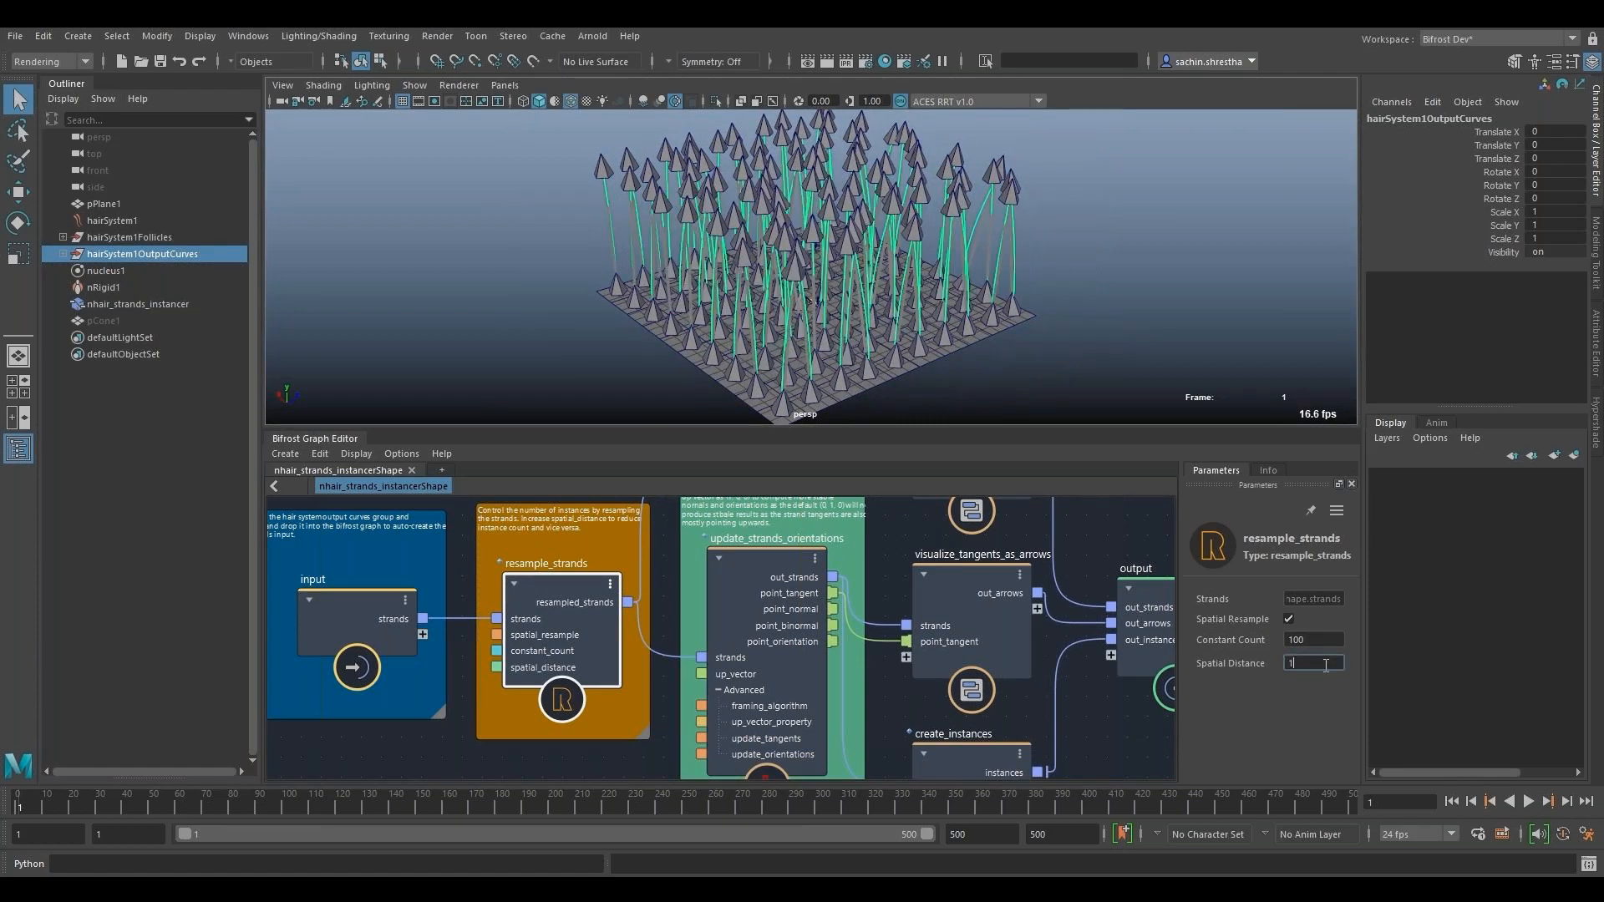
pyautogui.press('Return')
# - Set the resampling Spatial Distance to 0.5 and play the simulation up to frame 102
pyautogui.write('0.5')
pyautogui.press('Return')
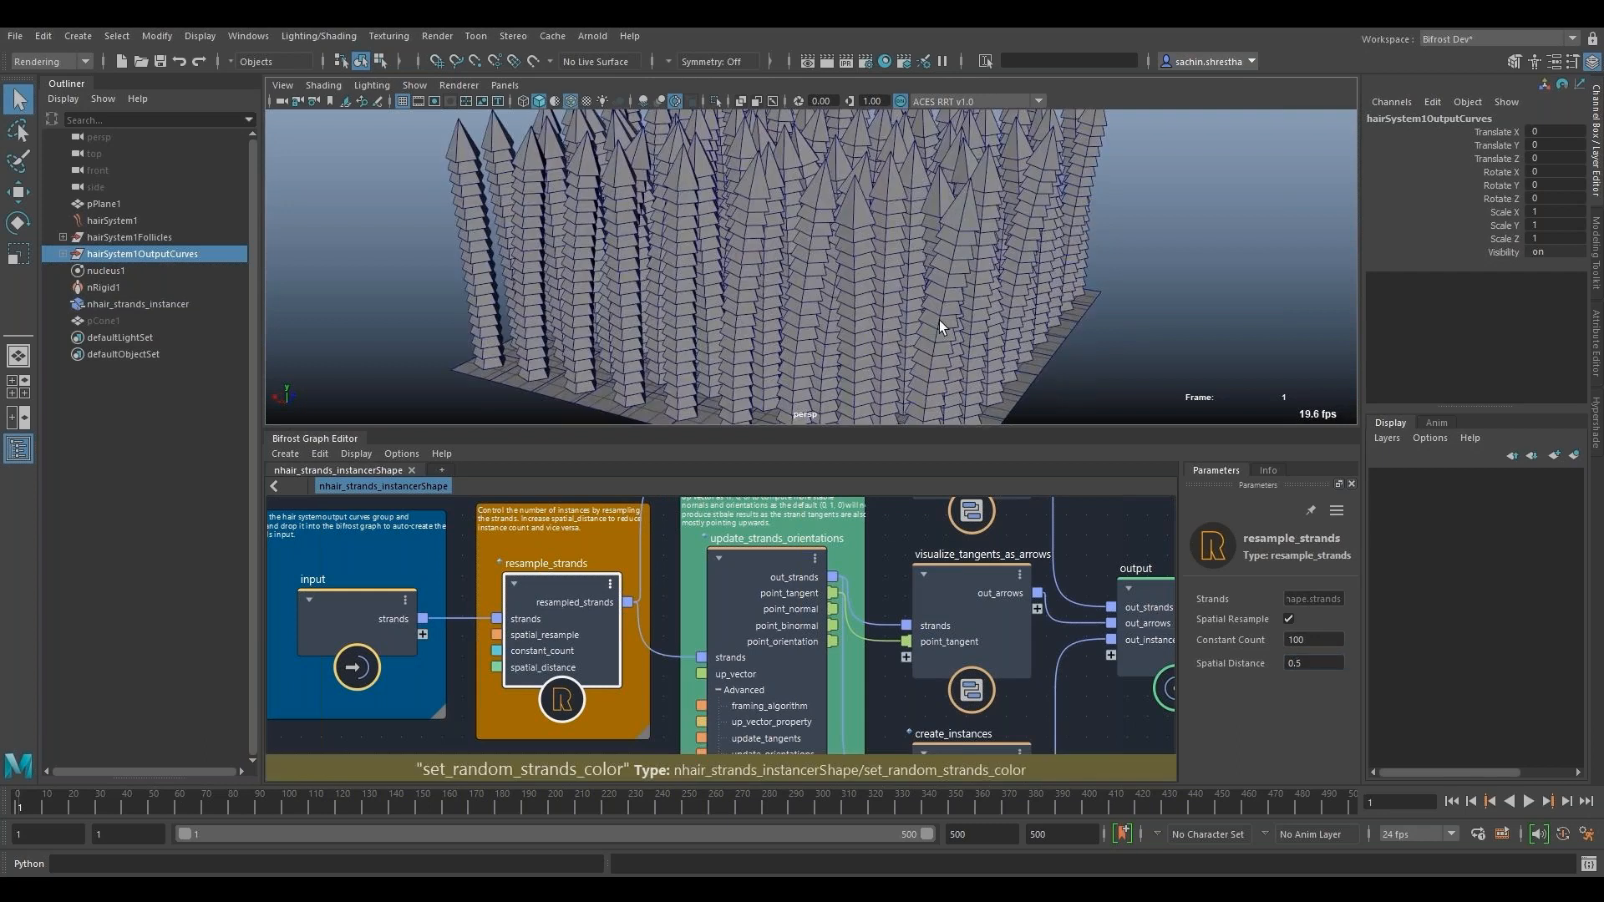
pyautogui.scroll(-3, 938, 324)
pyautogui.click(1529, 801)
pyautogui.click(1534, 799)
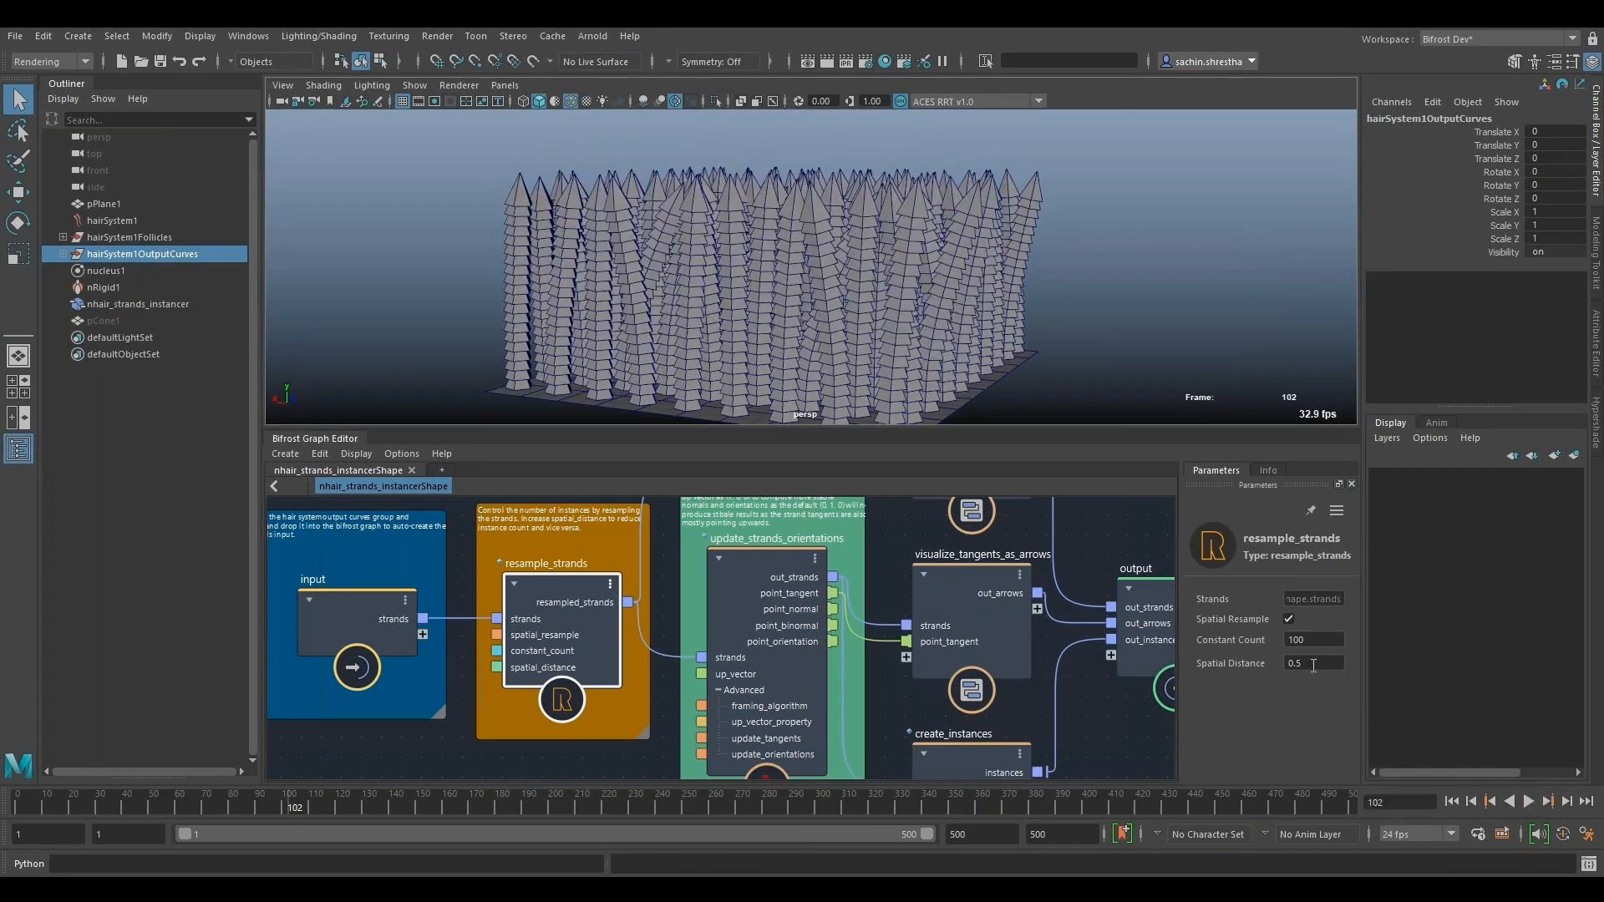
# - Set the Spatial Distance of resample_strands back to 1
pyautogui.doubleClick(1314, 666)
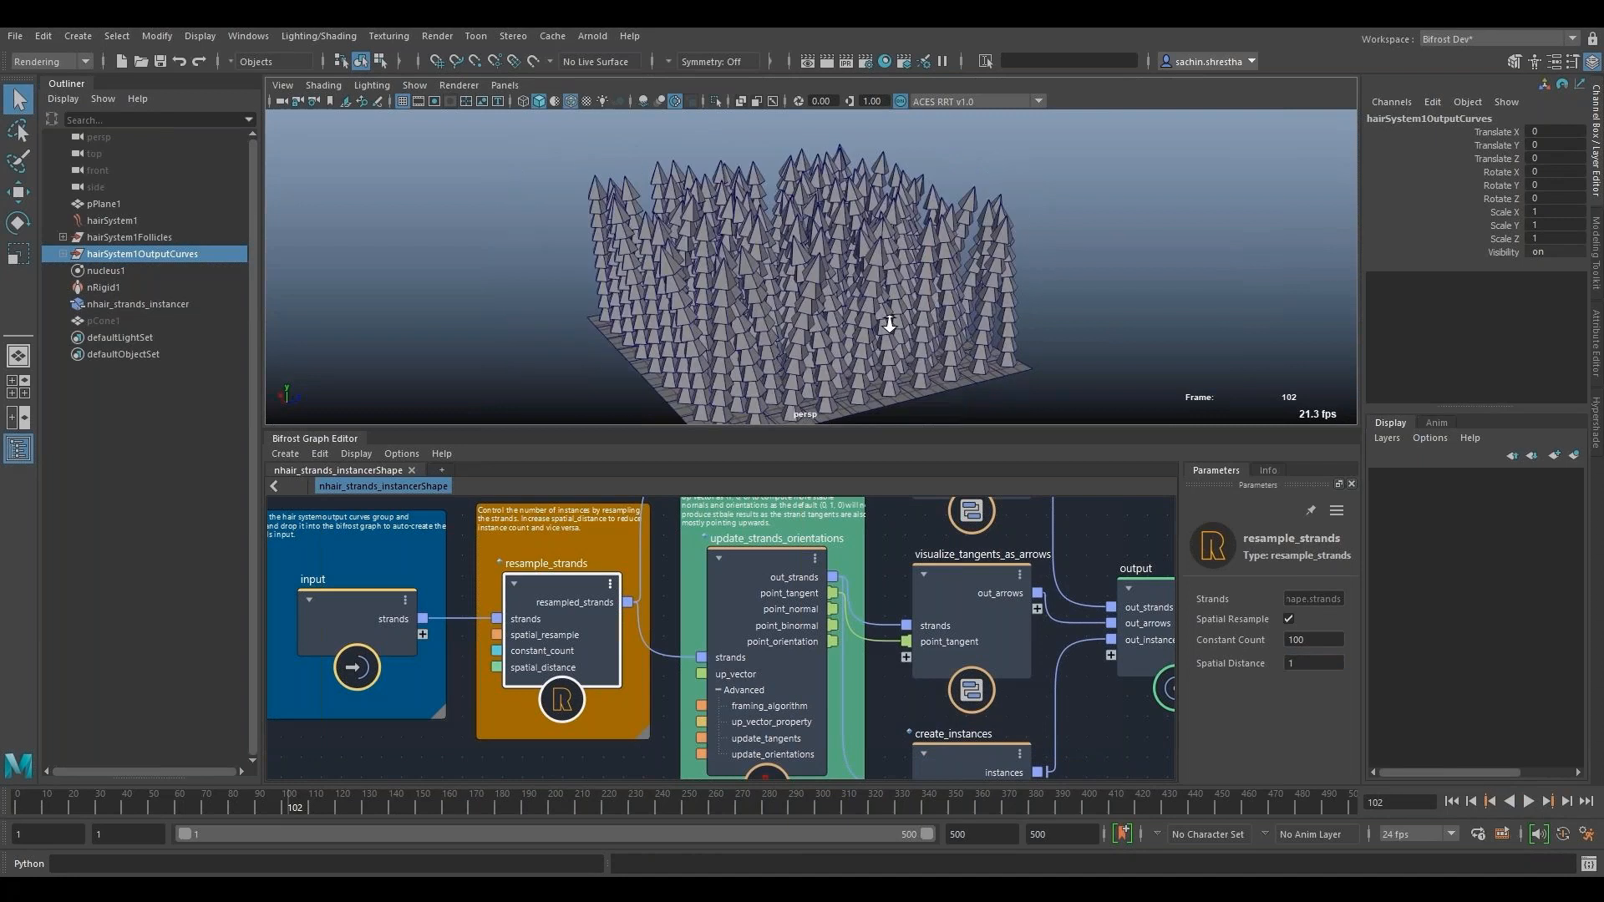
pyautogui.keyDown('alt'); pyautogui.moveTo(890, 325); pyautogui.dragTo(693, 291); pyautogui.keyUp('alt')
# - Examine the visualize_tangents_as_arrows node and the tangent arrows along the strands in wireframe, finishing in shaded display
pyautogui.click(767, 560)
pyautogui.keyDown('alt'); pyautogui.moveTo(1051, 571); pyautogui.dragTo(977, 653, button='middle'); pyautogui.keyUp('alt')
pyautogui.click(902, 657)
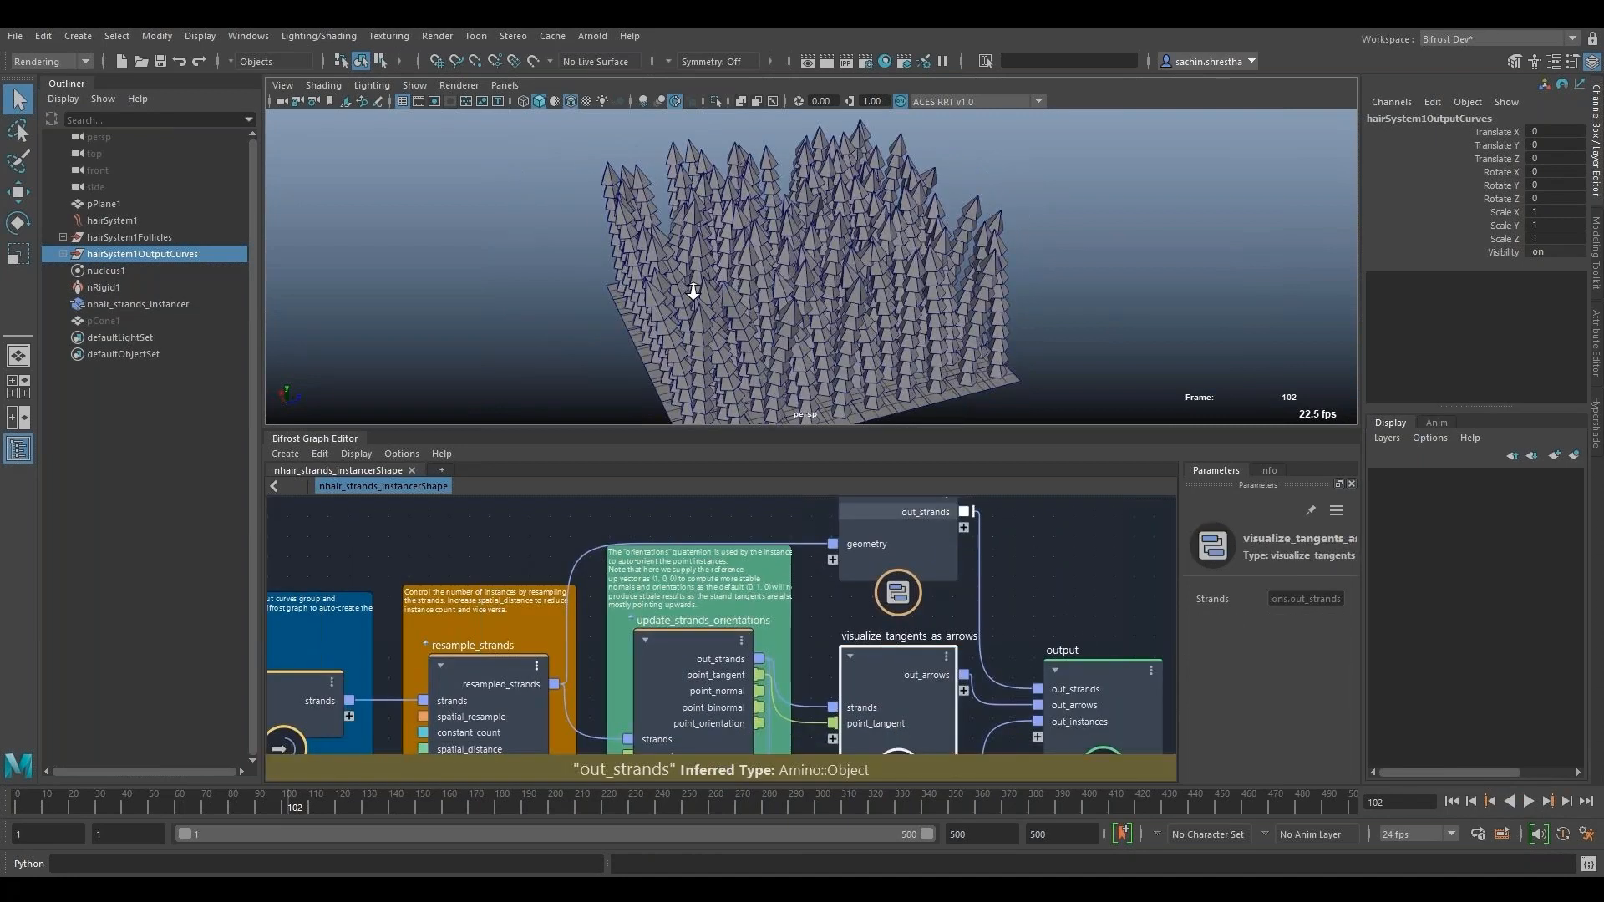
pyautogui.keyDown('alt'); pyautogui.moveTo(693, 290); pyautogui.dragTo(841, 326, button='right'); pyautogui.keyUp('alt')
pyautogui.press('4')
pyautogui.keyDown('alt'); pyautogui.moveTo(842, 326); pyautogui.dragTo(641, 311); pyautogui.keyUp('alt')
pyautogui.keyDown('alt'); pyautogui.moveTo(640, 311); pyautogui.dragTo(664, 355, button='right'); pyautogui.keyUp('alt')
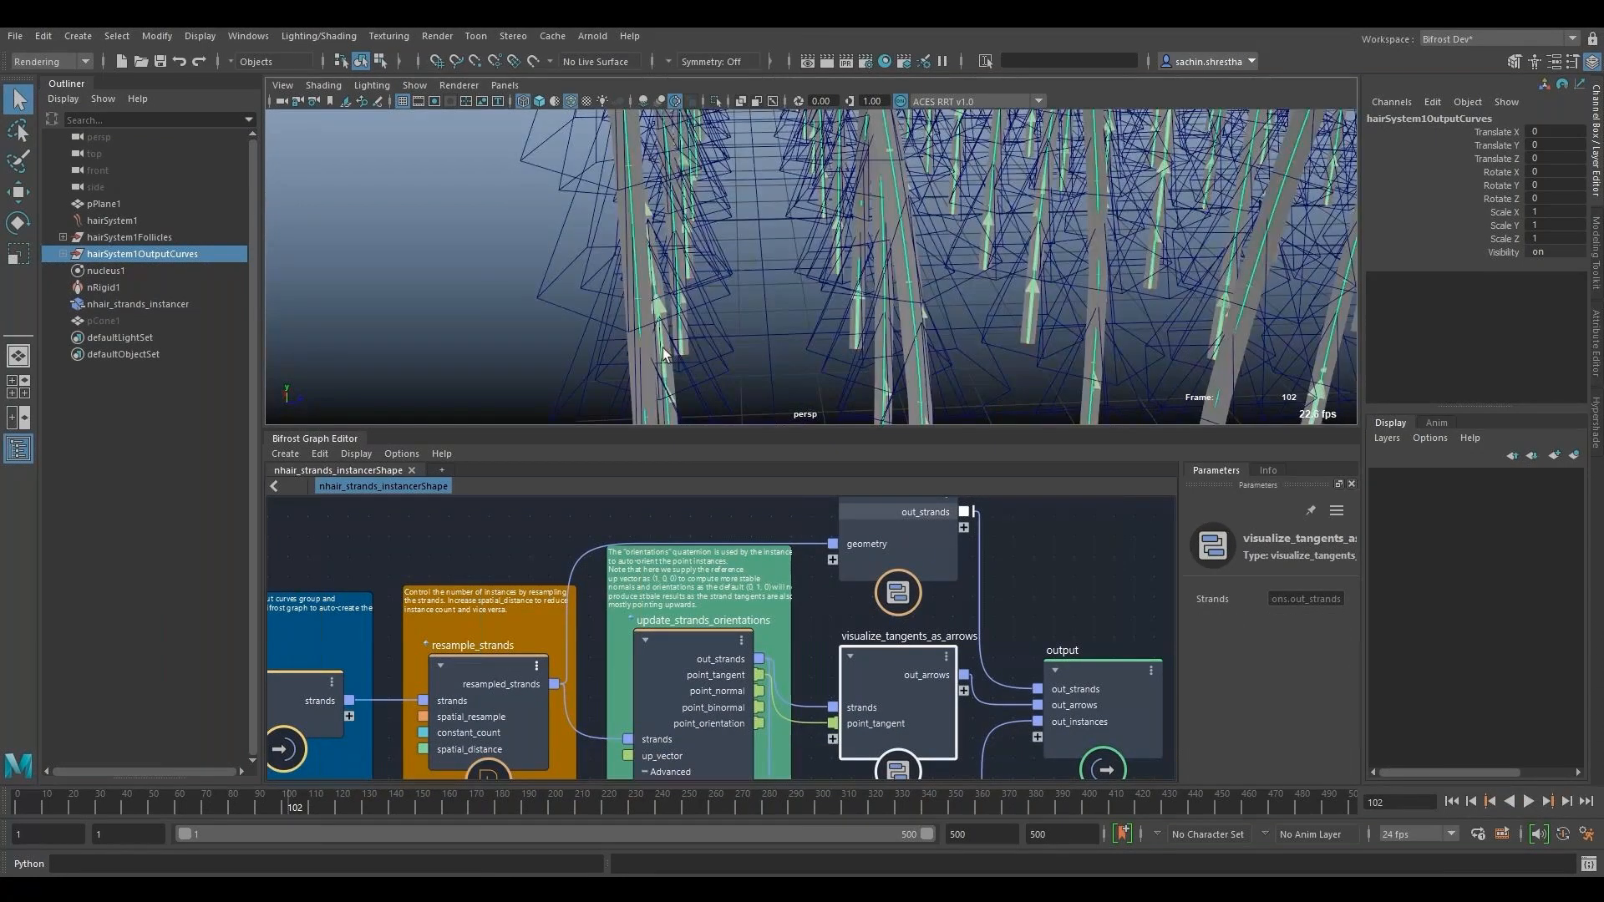
pyautogui.keyDown('alt'); pyautogui.moveTo(664, 355); pyautogui.dragTo(622, 157); pyautogui.keyUp('alt')
pyautogui.press('f')
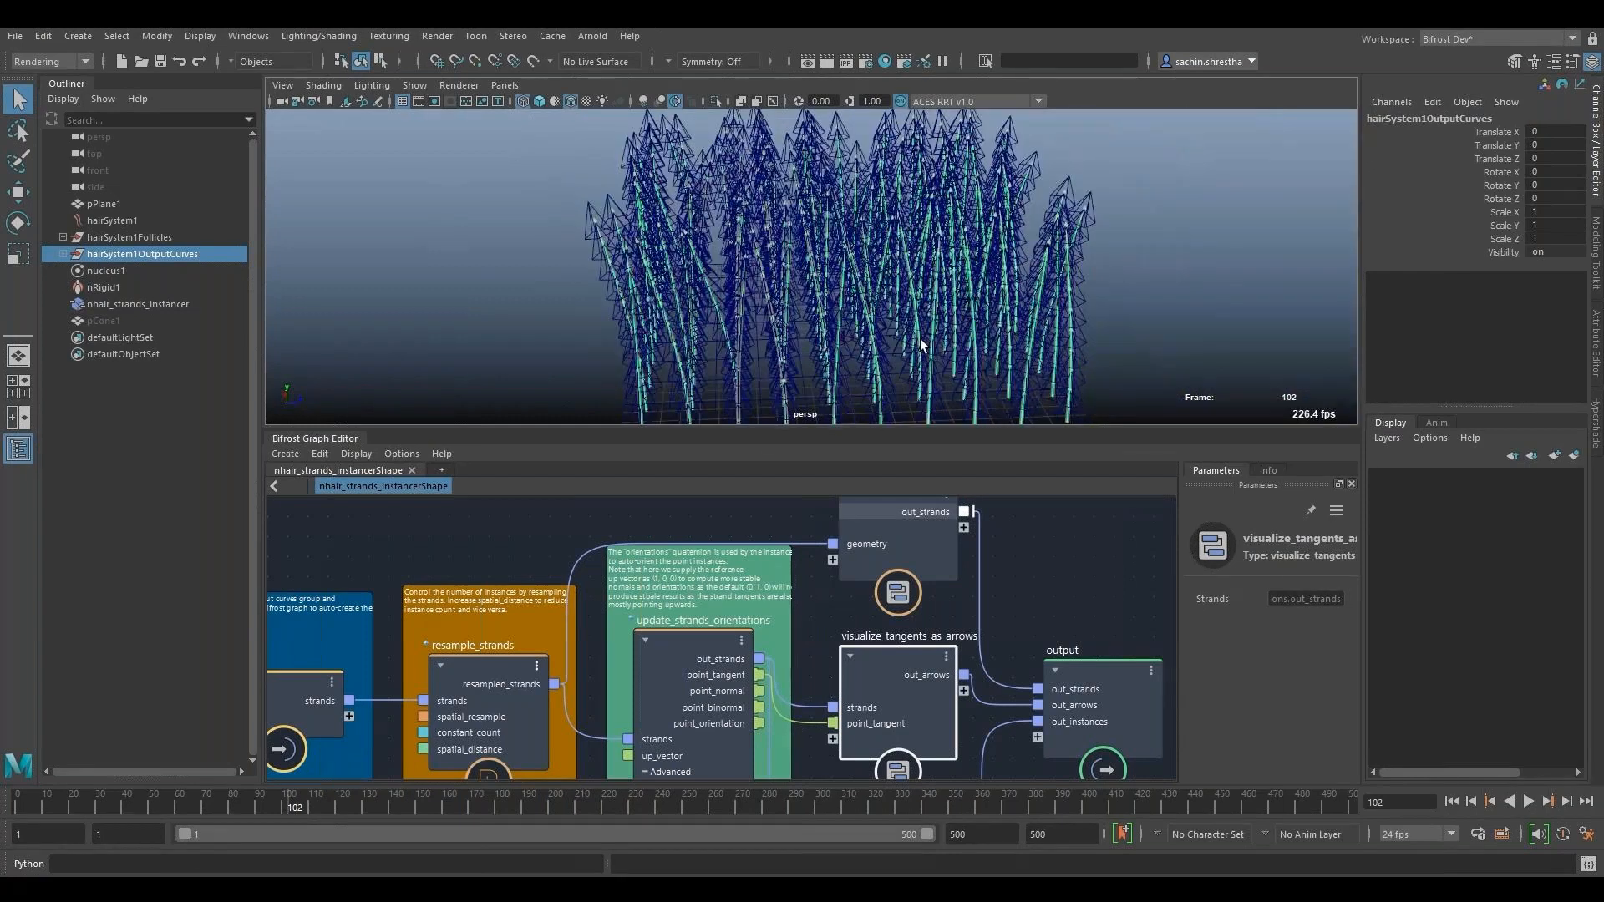
pyautogui.press('5')
# - Select hairSystem1 and open the hairSystemShape1 attributes with the graph editor collapsed
pyautogui.keyDown('alt'); pyautogui.moveTo(1132, 609); pyautogui.dragTo(1073, 540, button='middle'); pyautogui.keyUp('alt')
pyautogui.keyDown('alt'); pyautogui.moveTo(1072, 540); pyautogui.dragTo(1040, 545, button='right'); pyautogui.keyUp('alt')
pyautogui.keyDown('alt'); pyautogui.moveTo(927, 309); pyautogui.dragTo(1032, 322); pyautogui.keyUp('alt')
pyautogui.keyDown('alt'); pyautogui.moveTo(1032, 322); pyautogui.dragTo(1004, 359, button='right'); pyautogui.keyUp('alt')
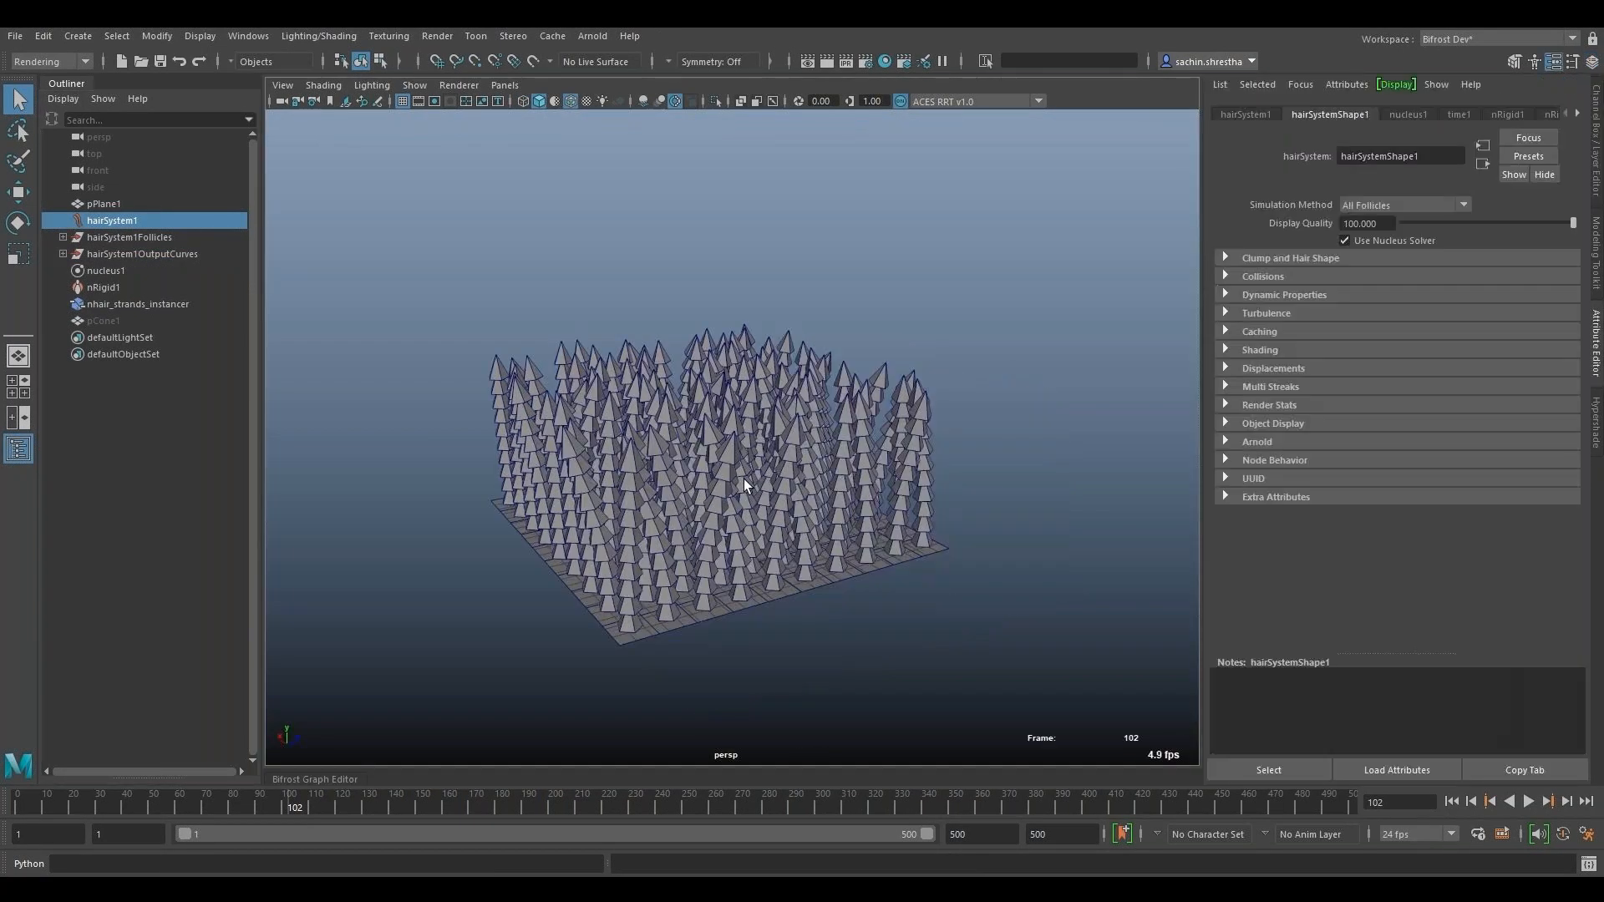
pyautogui.scroll(4, 743, 479)
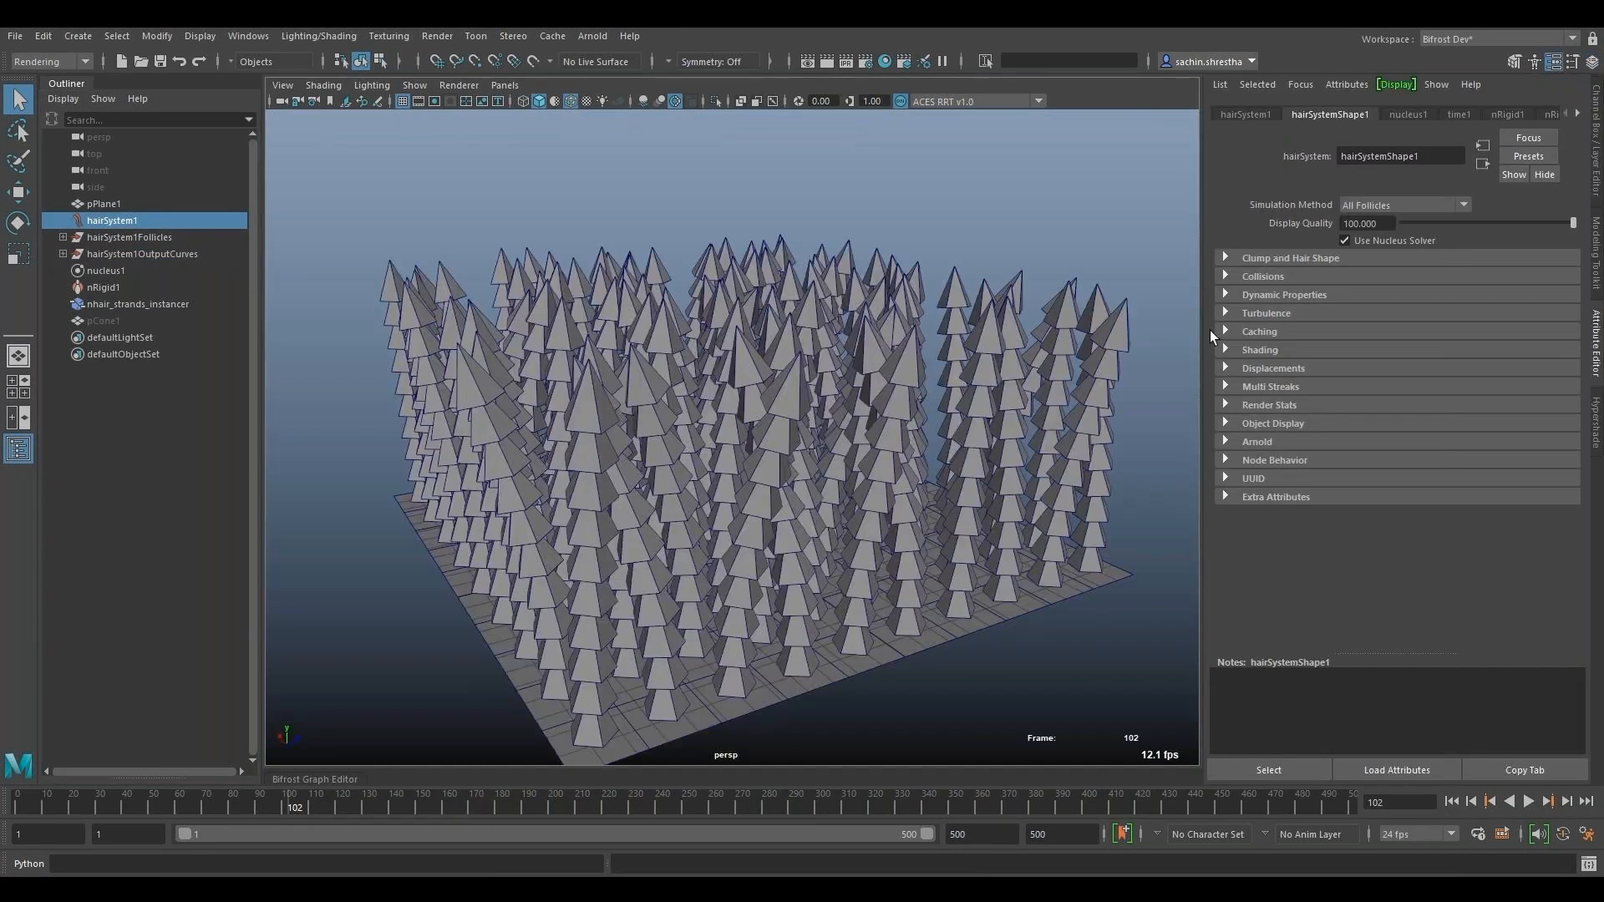
# - Play the simulation from the start and try Turbulence Intensity values of 0.1 and 0.5 on hairSystemShape1
pyautogui.click(1452, 802)
pyautogui.click(1524, 802)
pyautogui.click(1266, 313)
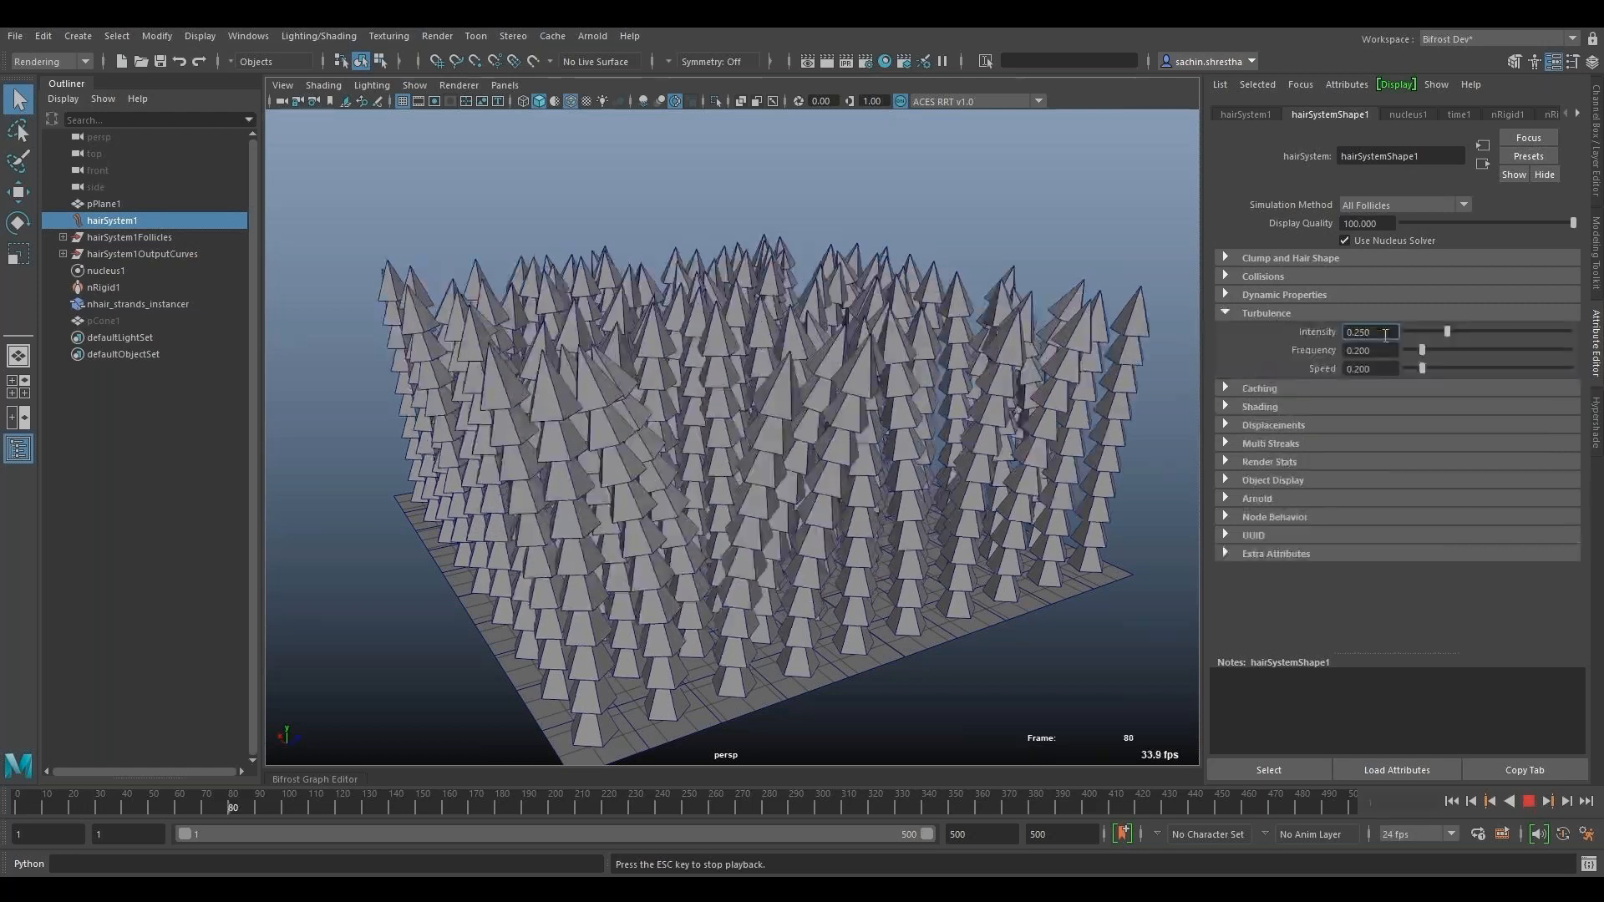
pyautogui.doubleClick(1385, 336)
pyautogui.write('0.1')
pyautogui.press('Return')
pyautogui.write('0.5')
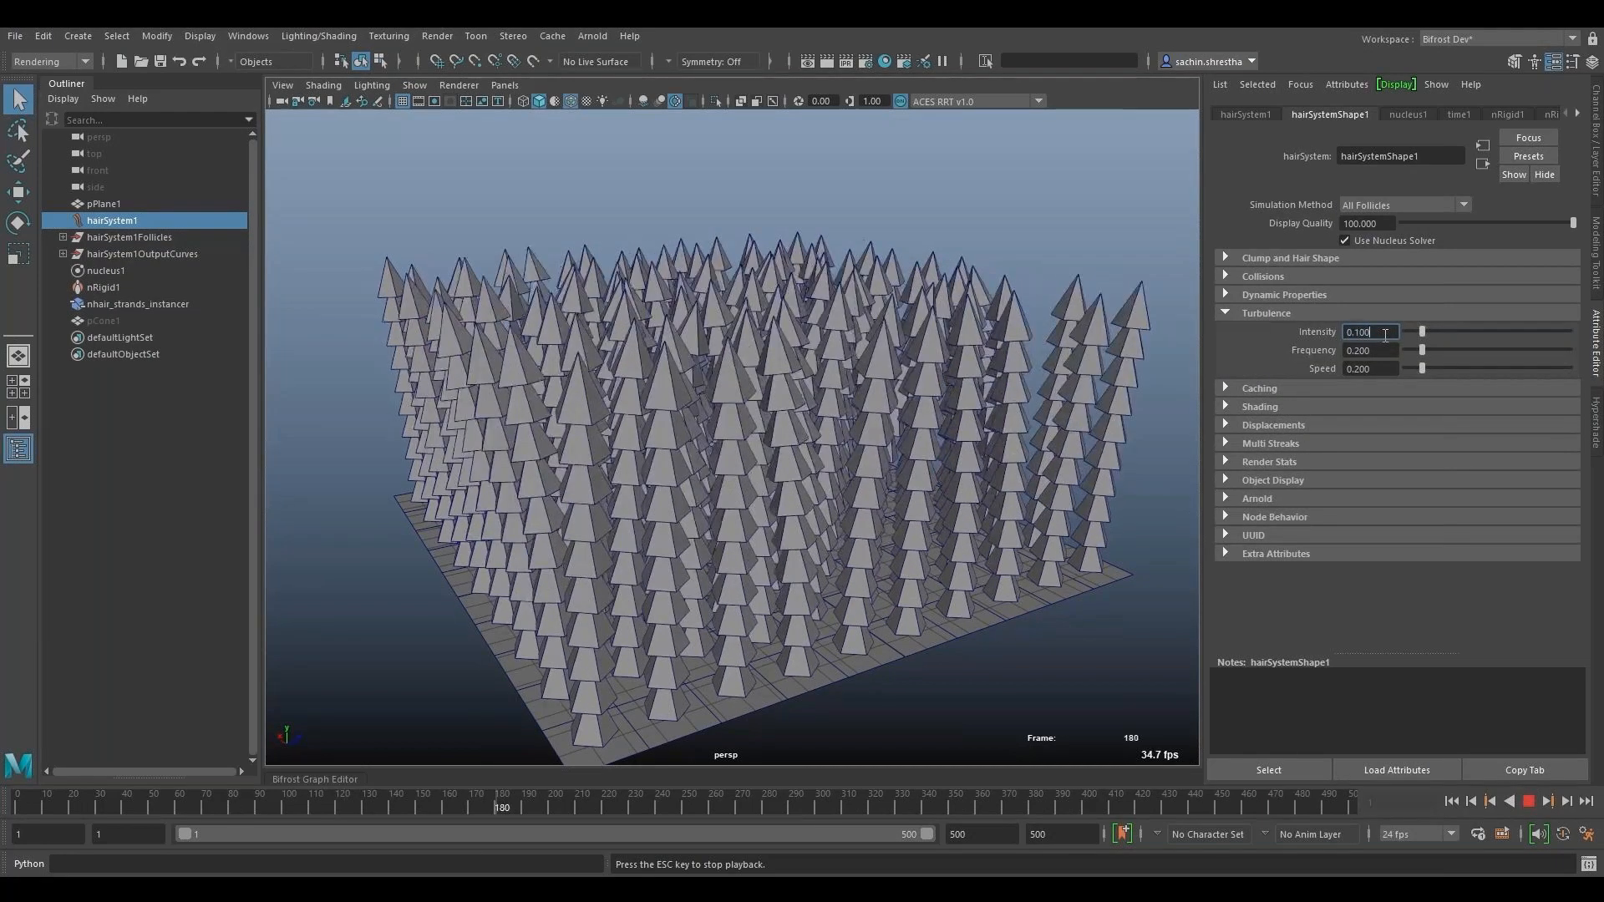
pyautogui.press('Return')
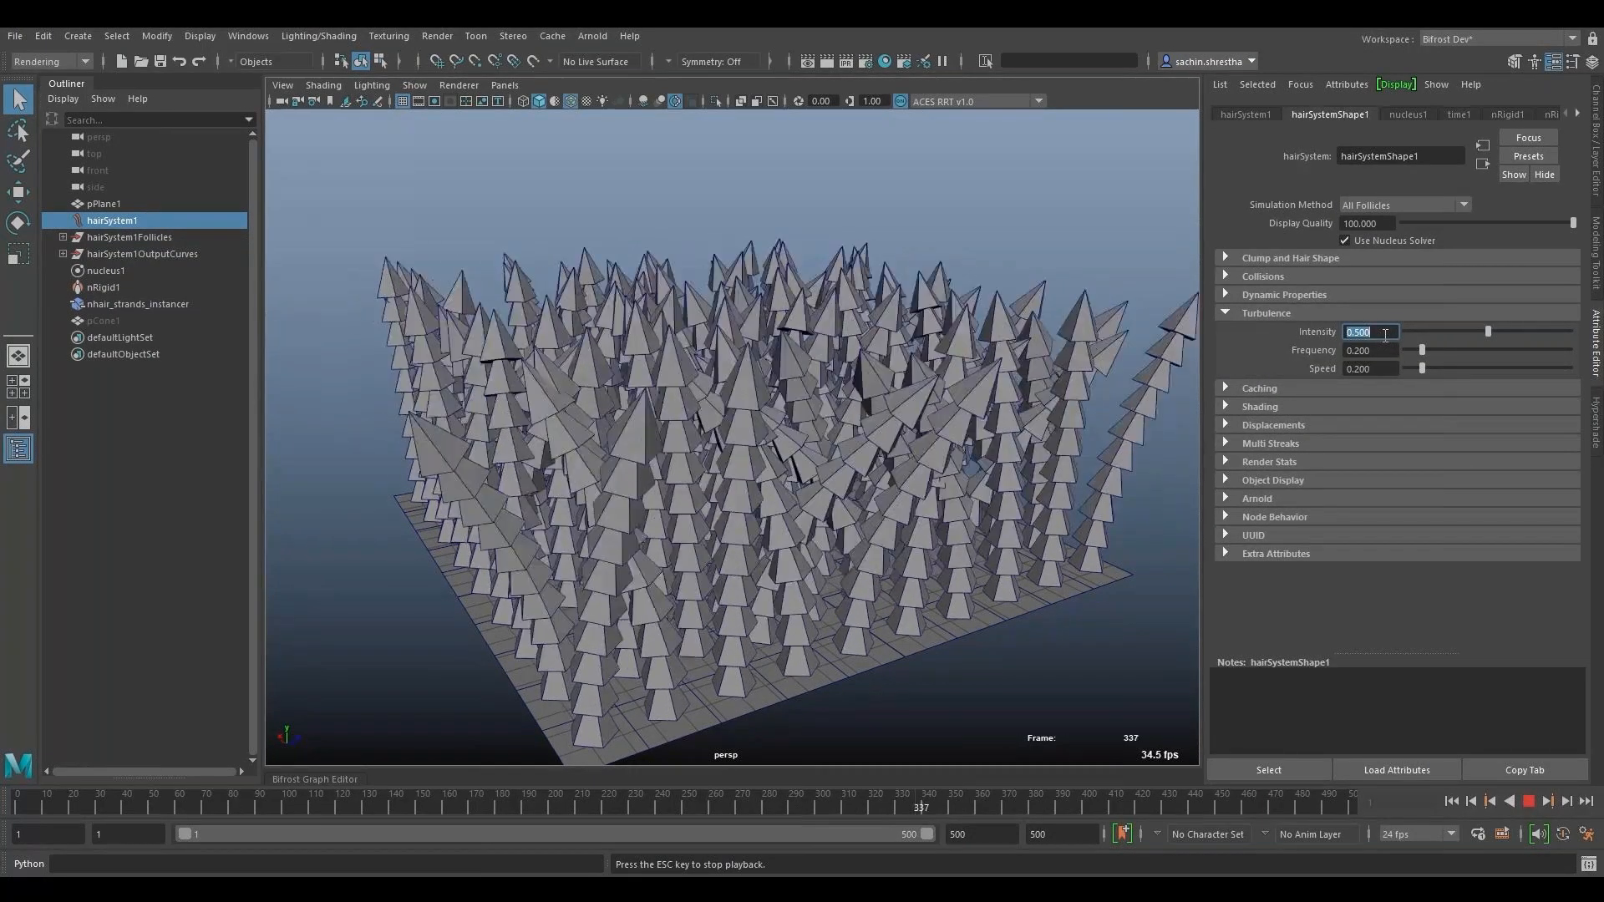
# - Set the Turbulence Intensity to 0.25 and replay the simulation from frame 1
pyautogui.write('0.25')
pyautogui.press('Return')
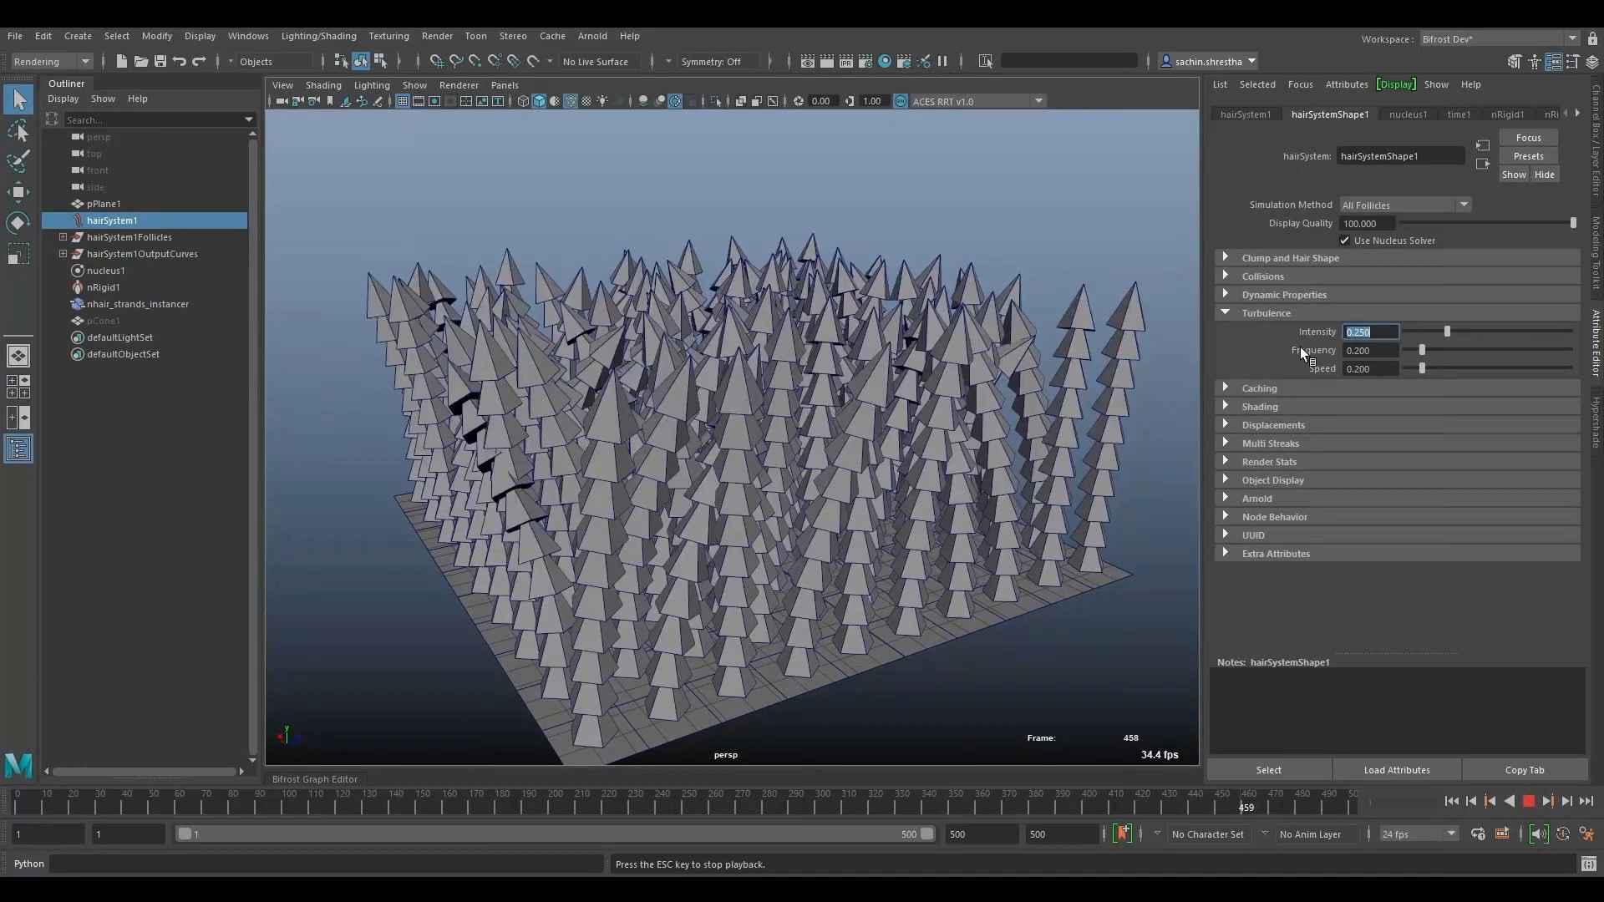
pyautogui.click(1450, 801)
pyautogui.click(1528, 802)
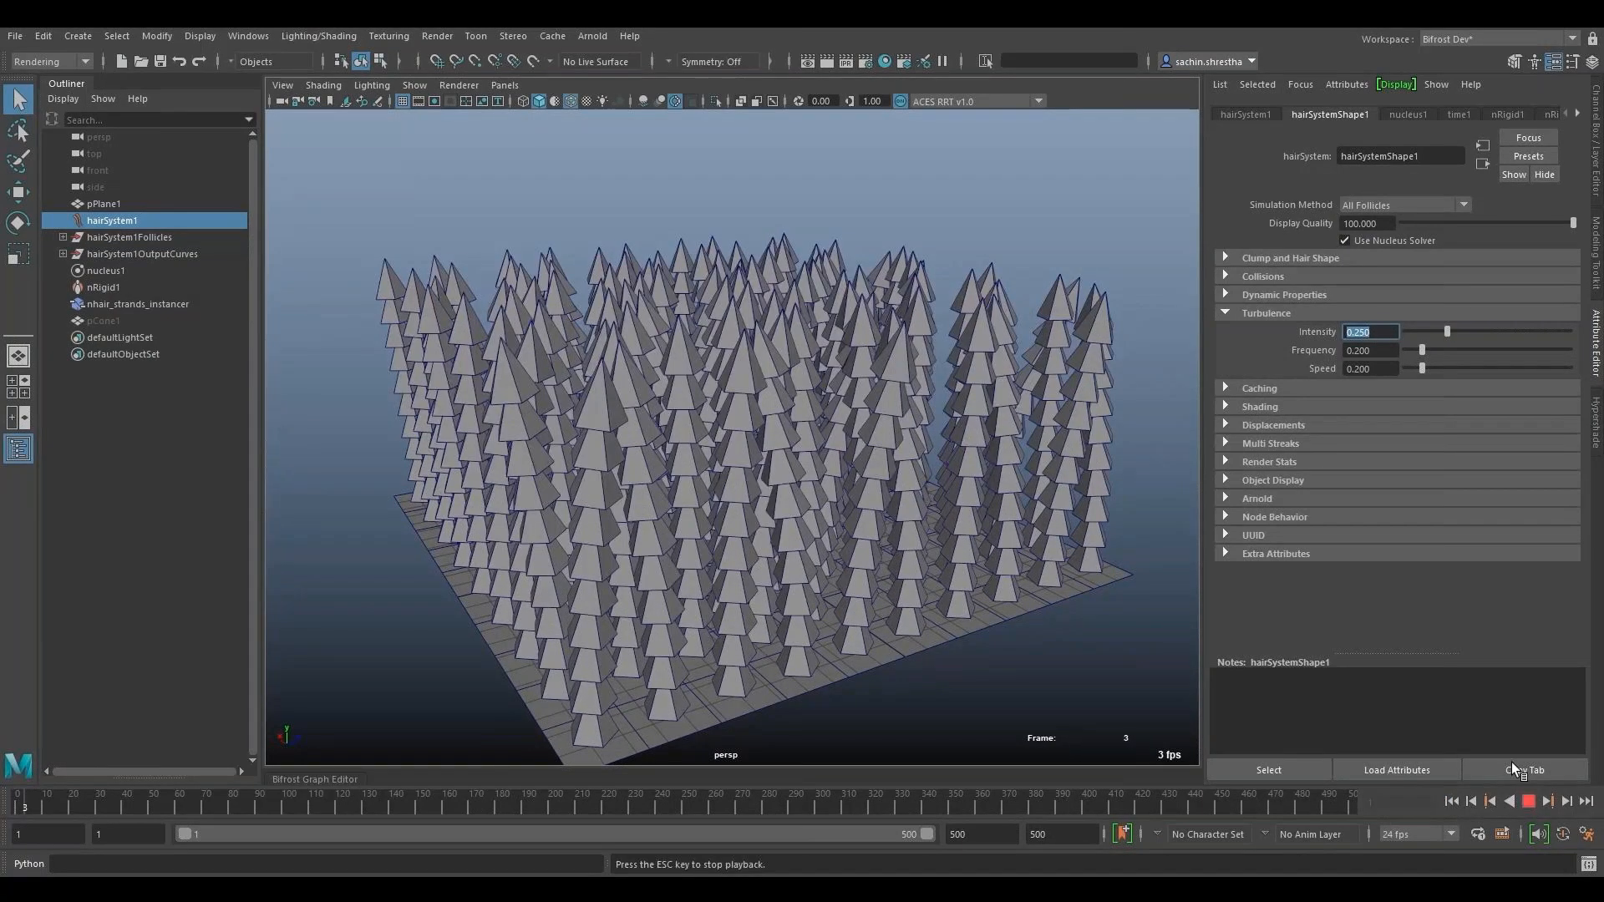
# - Set the hair system's Bend Resistance to 10 under Dynamic Properties while the simulation plays
pyautogui.click(1284, 295)
pyautogui.doubleClick(1395, 462)
pyautogui.write('10')
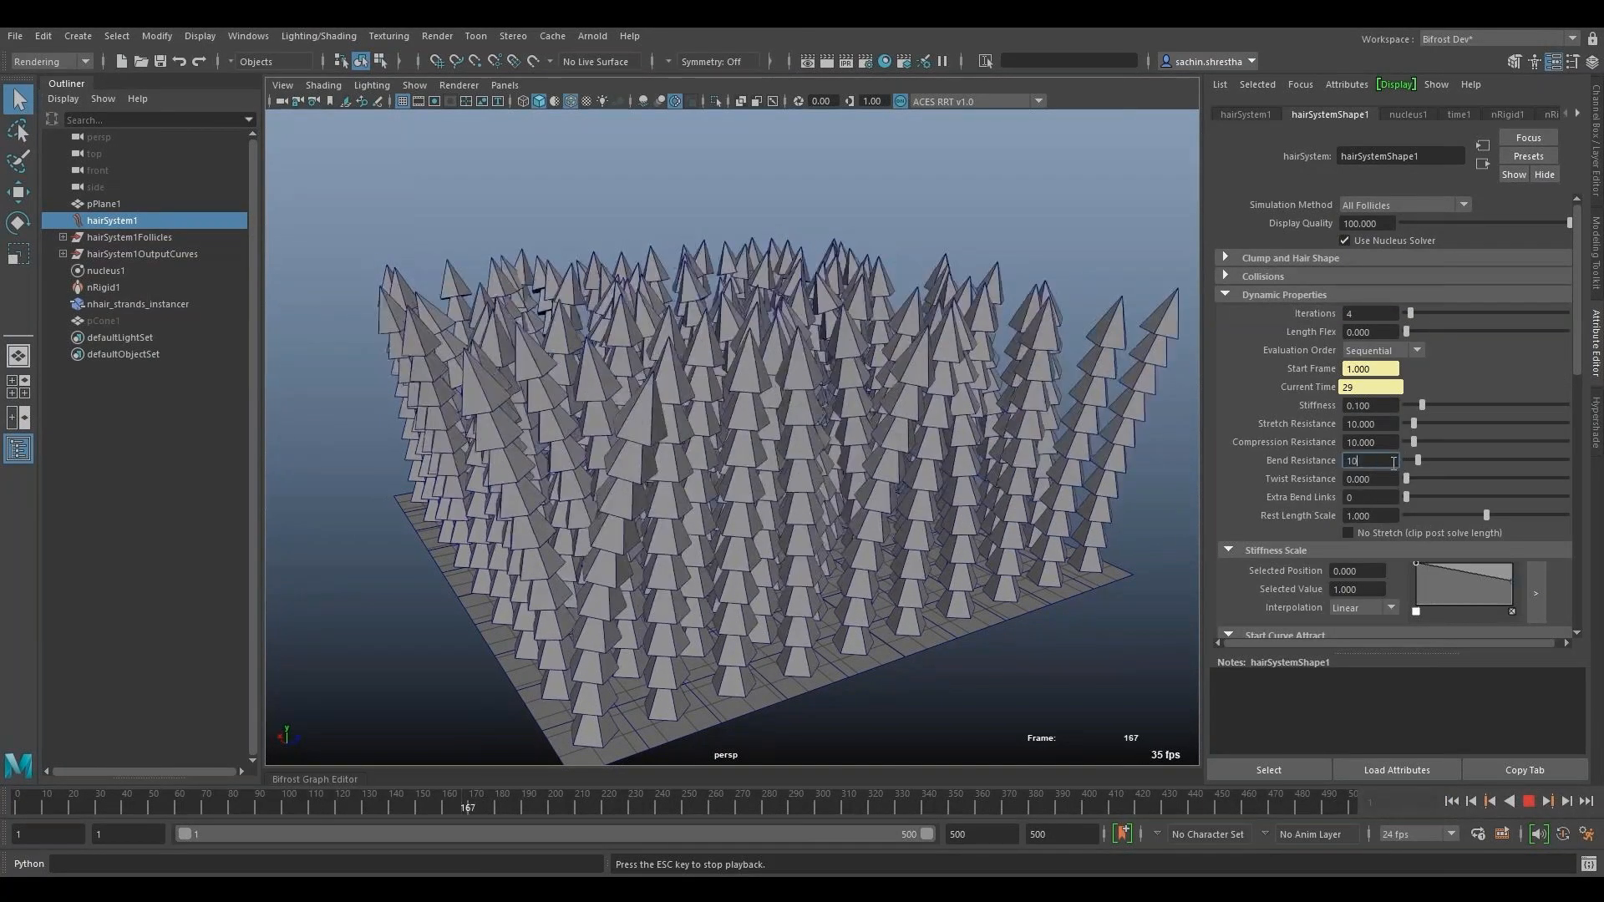
pyautogui.press('Return')
pyautogui.moveTo(874, 454)
pyautogui.keyDown('alt'); pyautogui.mouseDown()
pyautogui.moveTo(772, 433)
pyautogui.moveTo(845, 459)
pyautogui.mouseUp(); pyautogui.keyUp('alt')
pyautogui.keyDown('alt'); pyautogui.moveTo(845, 459); pyautogui.dragTo(870, 473, button='right'); pyautogui.keyUp('alt')
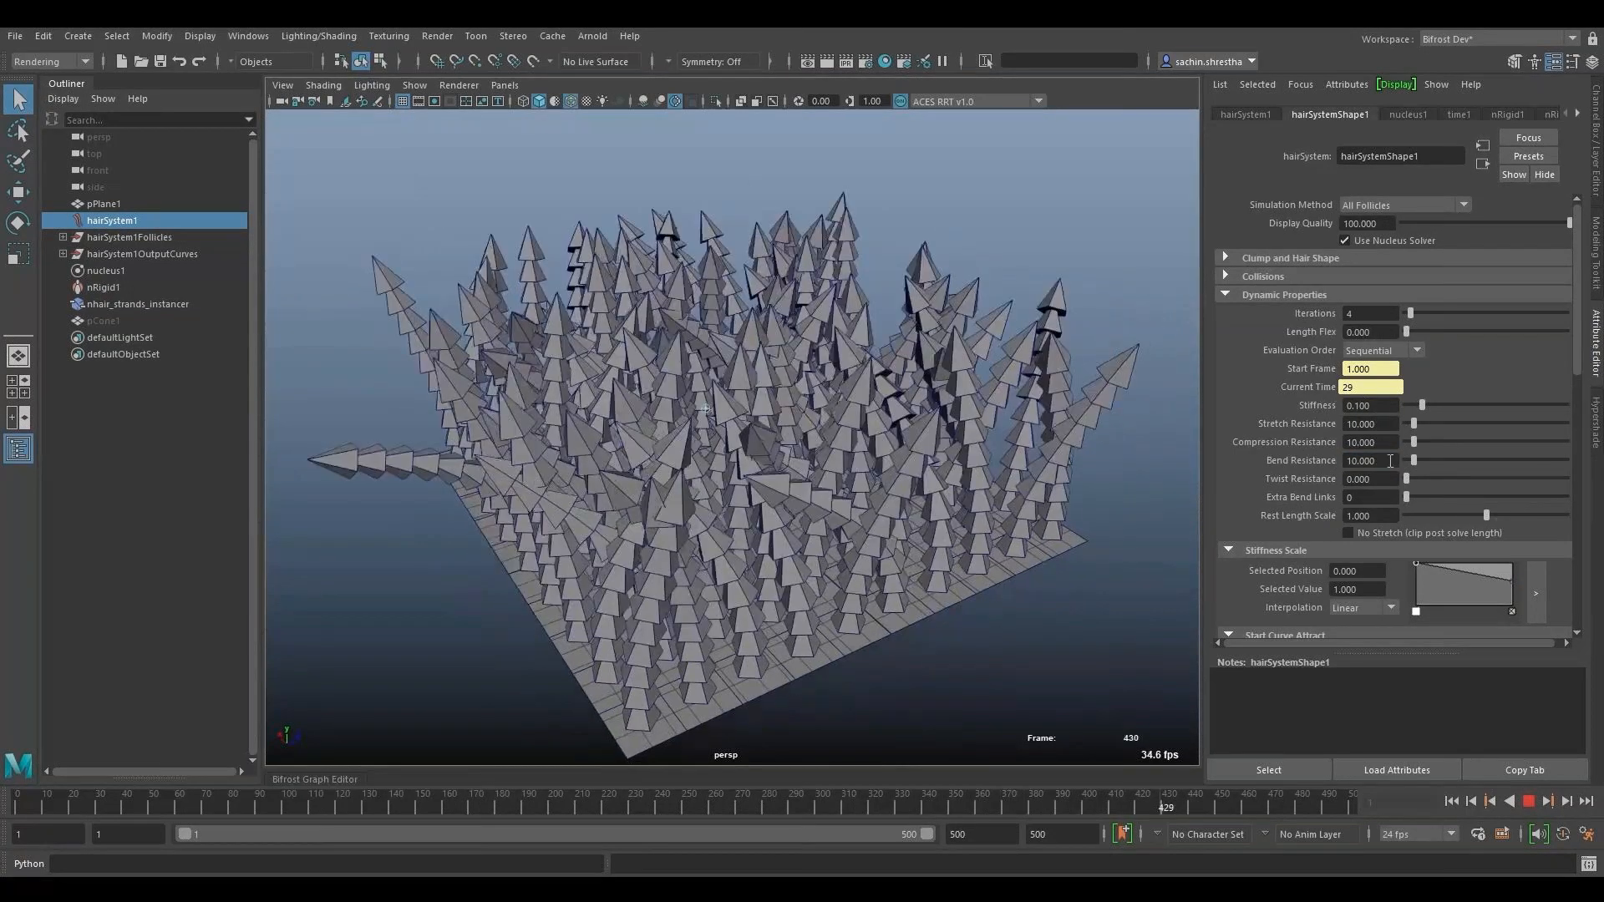
# - Stop the playback, set Bend Resistance to 15 and save the scene
pyautogui.click(1529, 795)
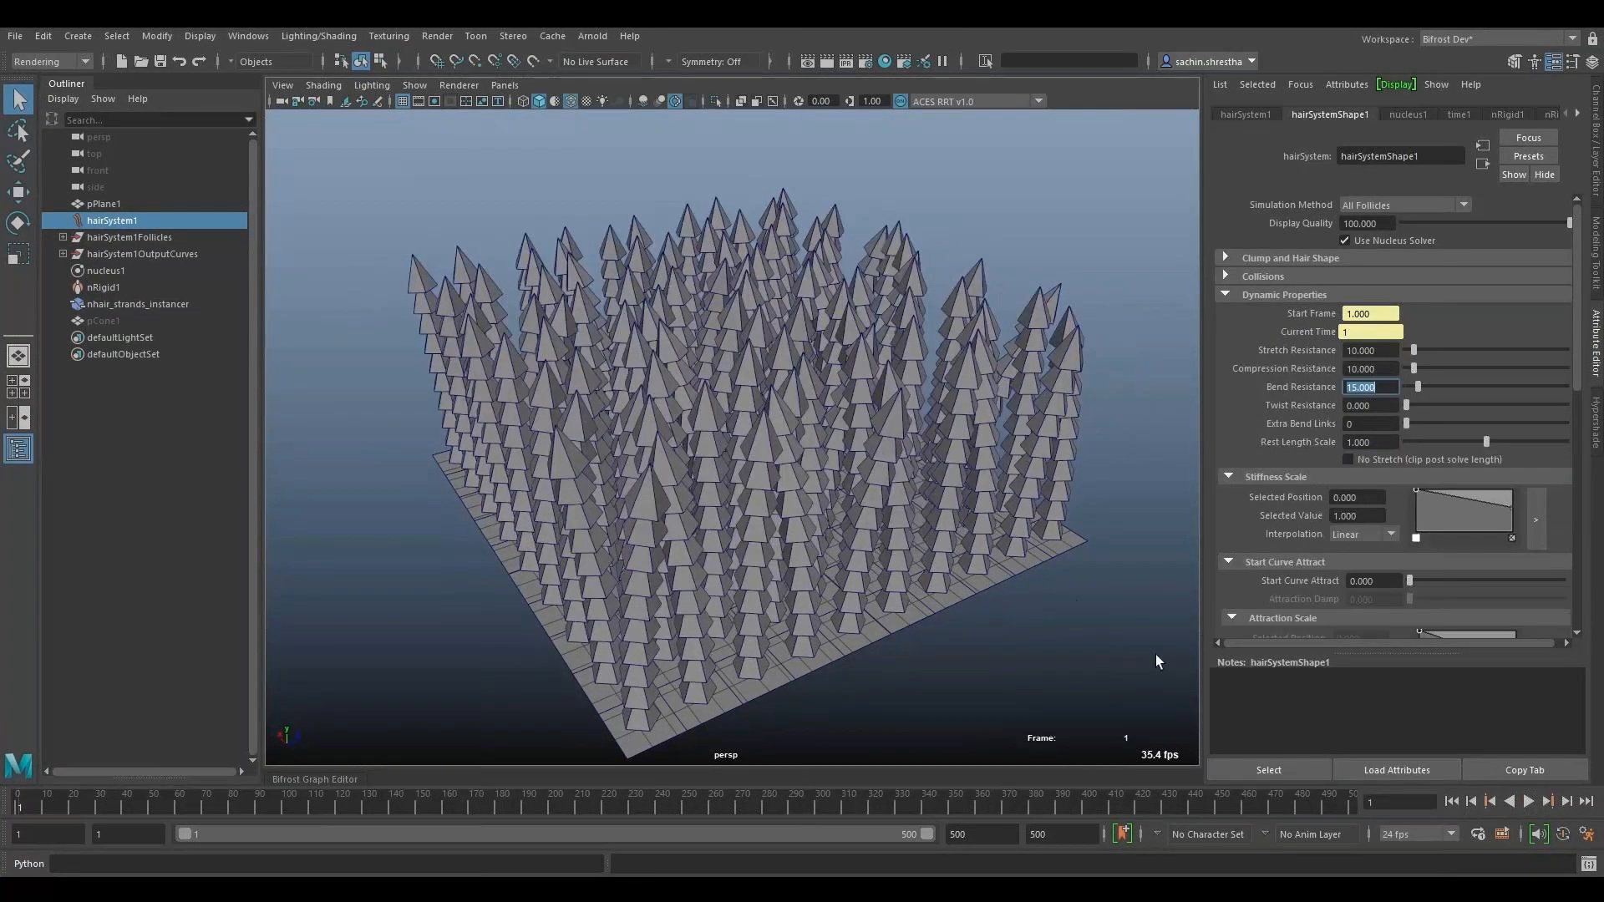
pyautogui.hotkey('ctrl', 's')
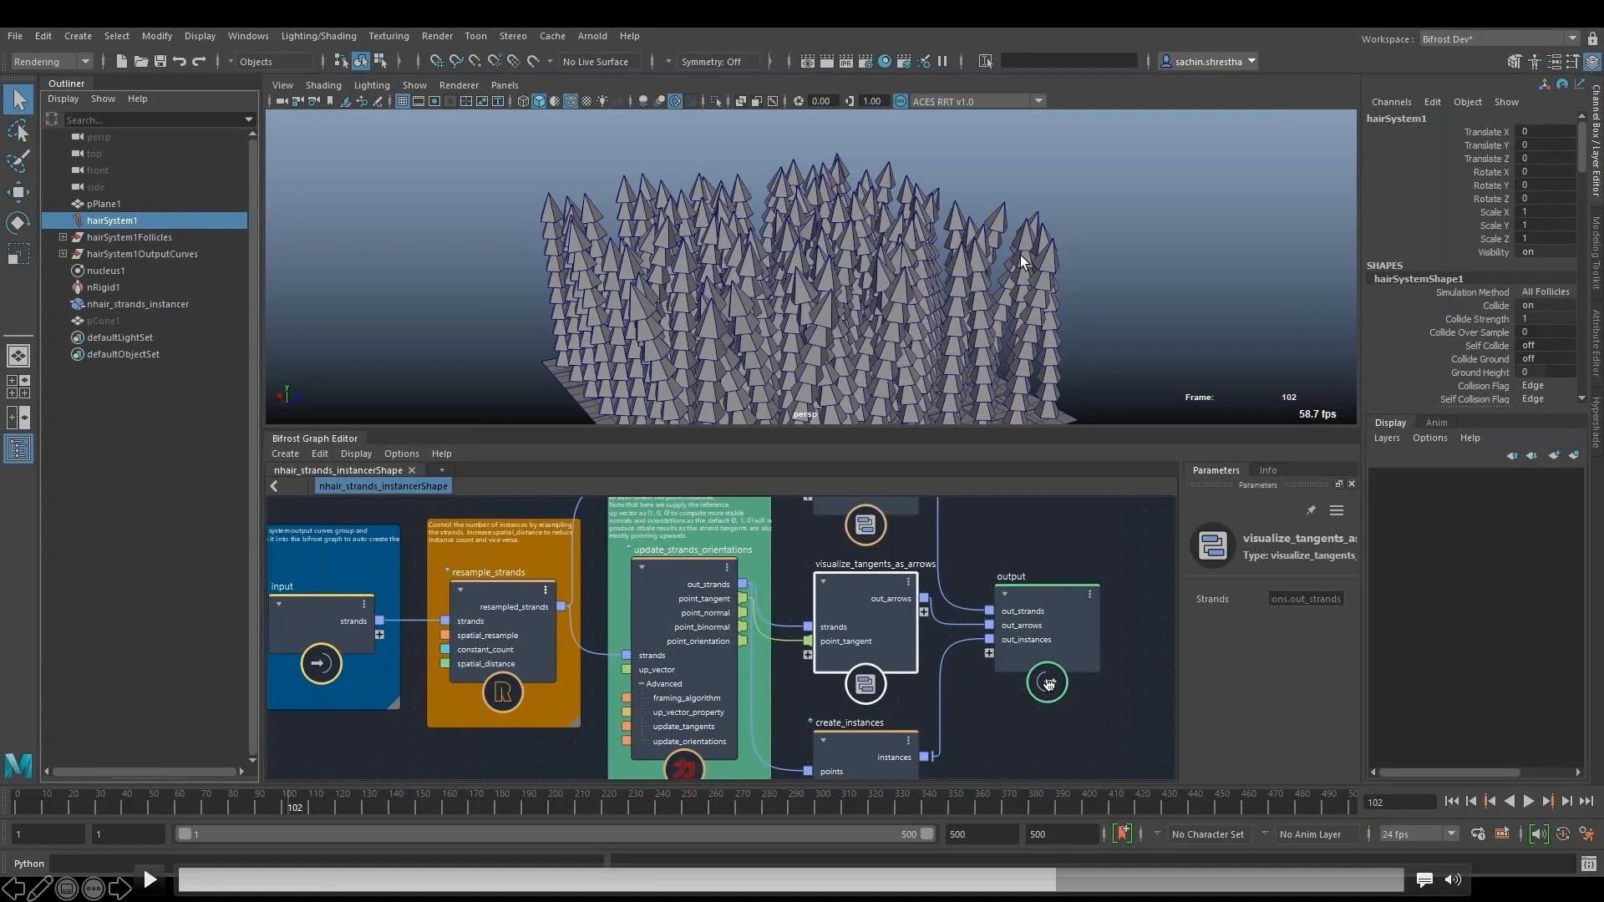
# - Resume the embedded hair demo video and expand the Turbulence settings of hairSystemShape1
pyautogui.click(150, 879)
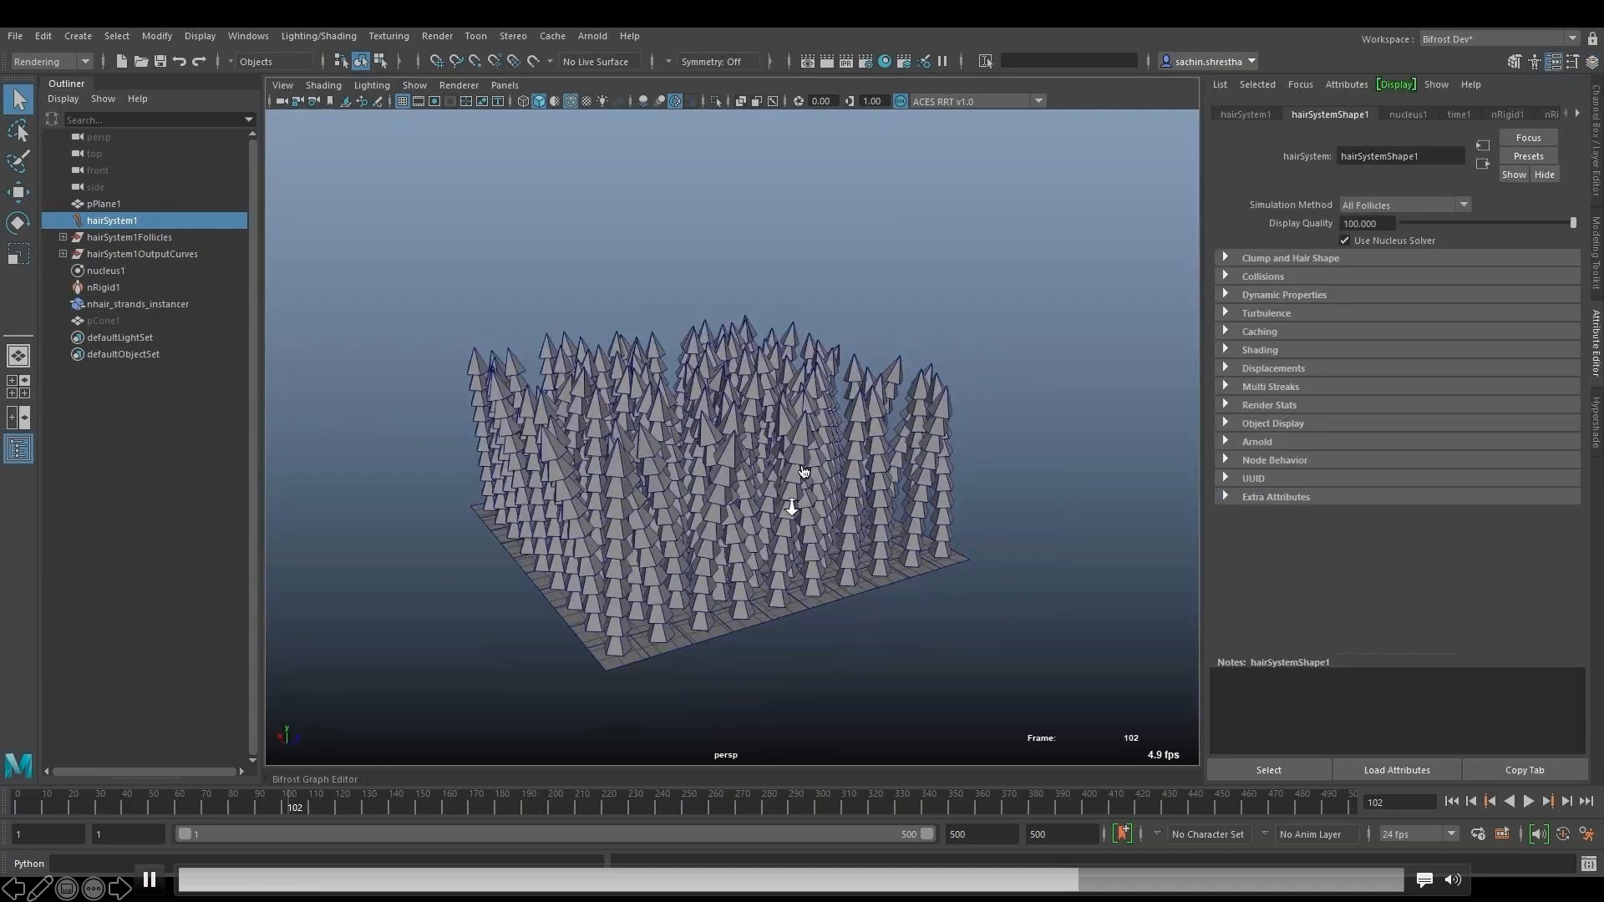
pyautogui.click(1266, 313)
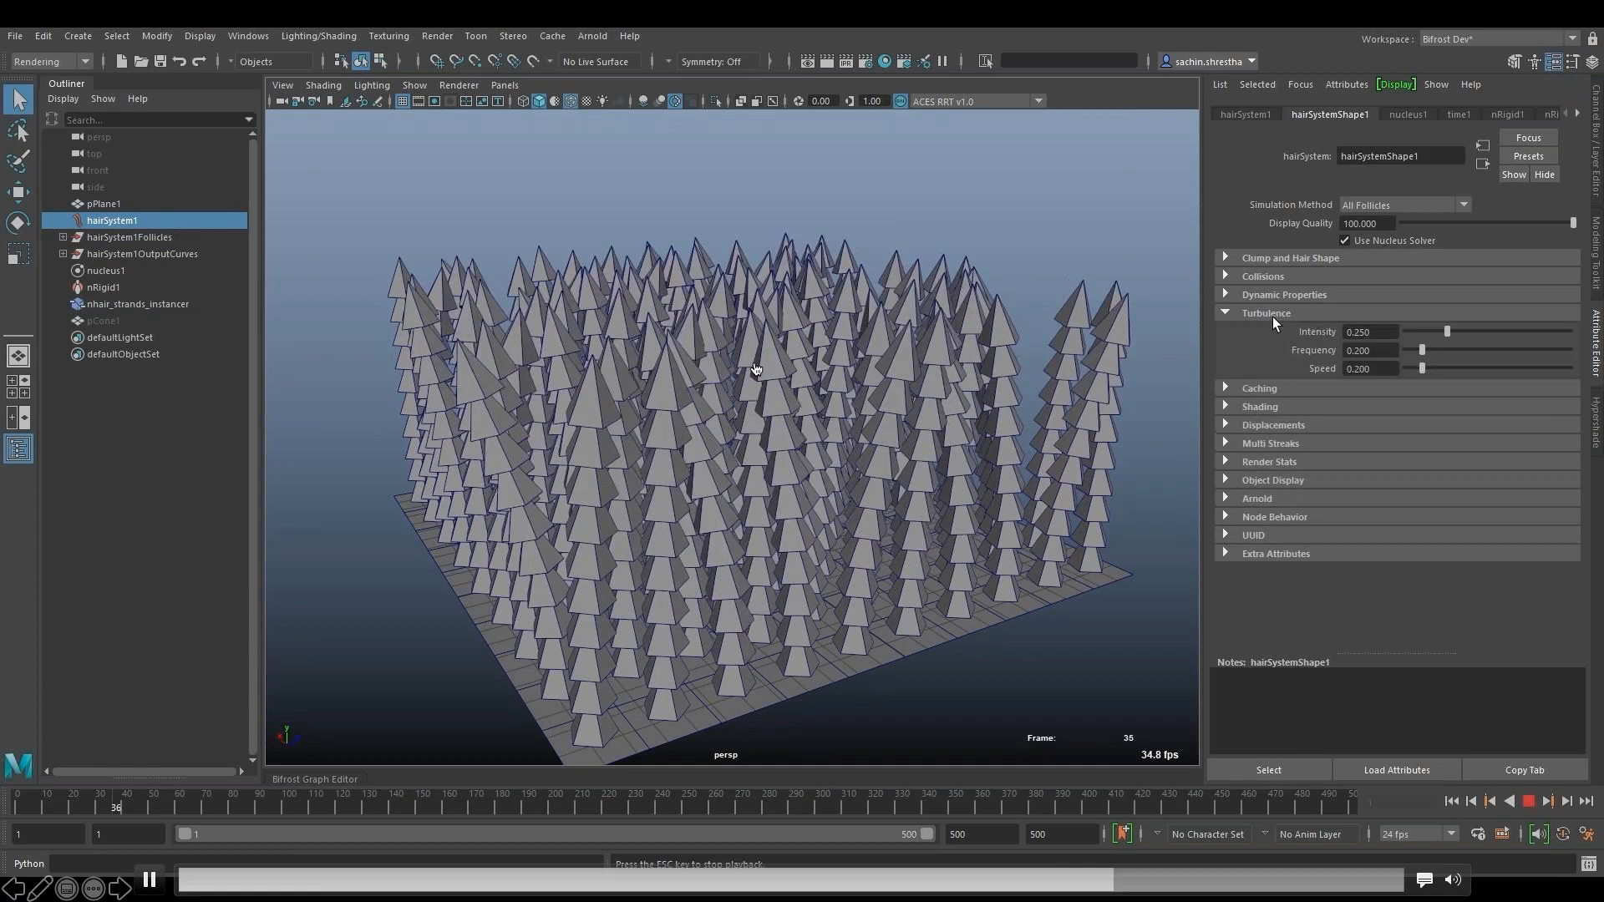
# - Try Turbulence Intensity values of 0.1 and 0.5 on hairSystemShape1 while the simulation plays
pyautogui.doubleClick(1385, 335)
pyautogui.write('0.1')
pyautogui.press('Return')
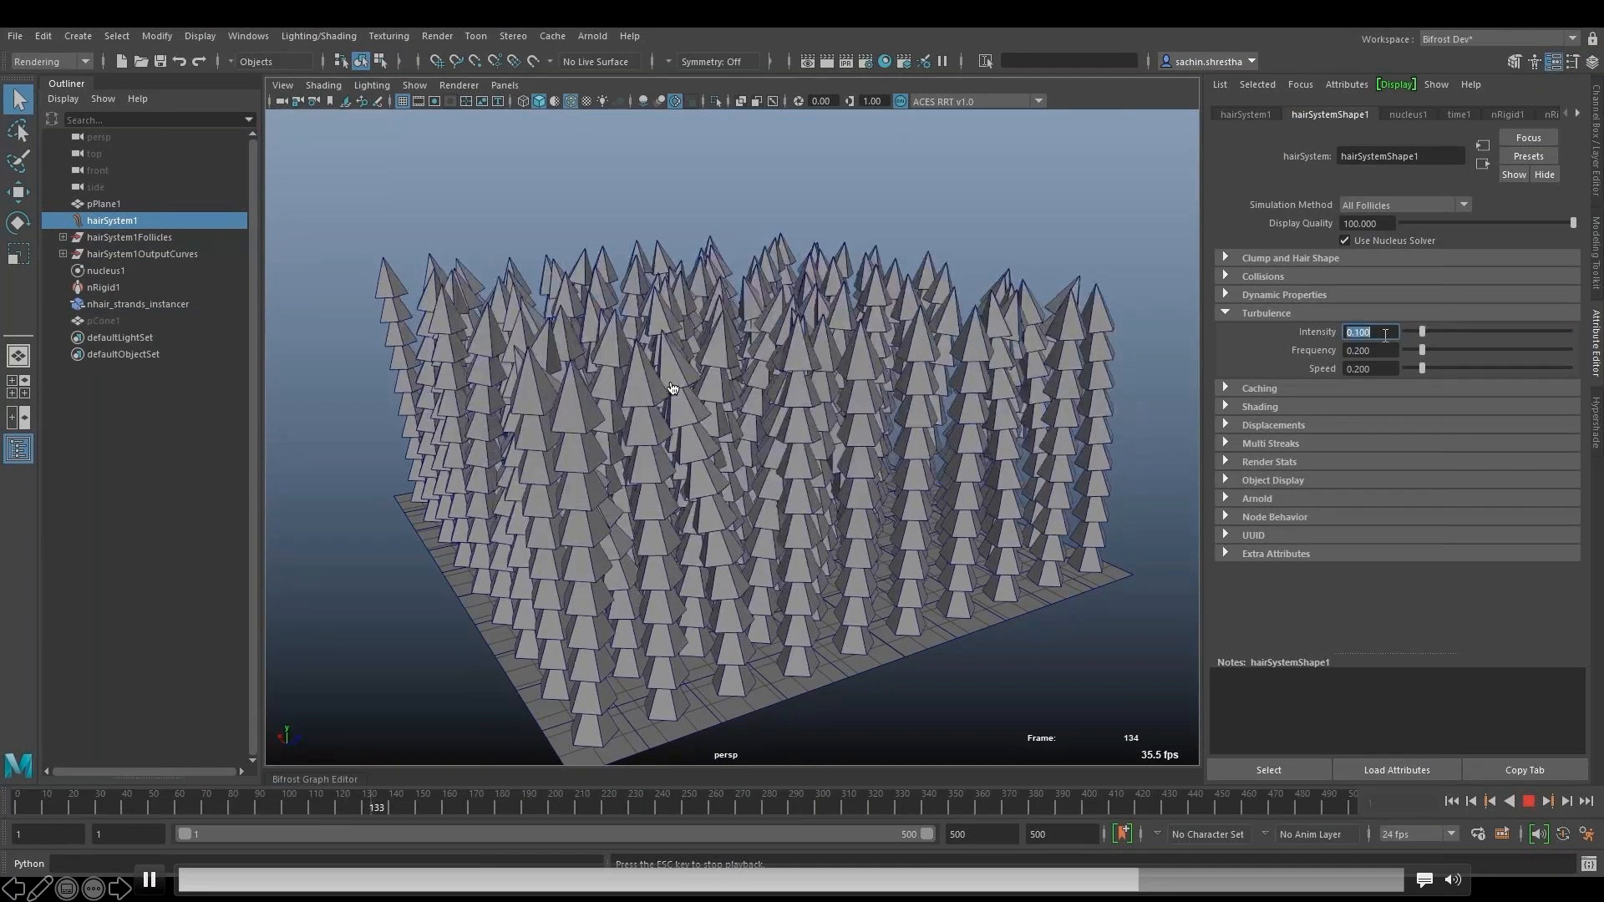
pyautogui.write('0.5')
pyautogui.press('Return')
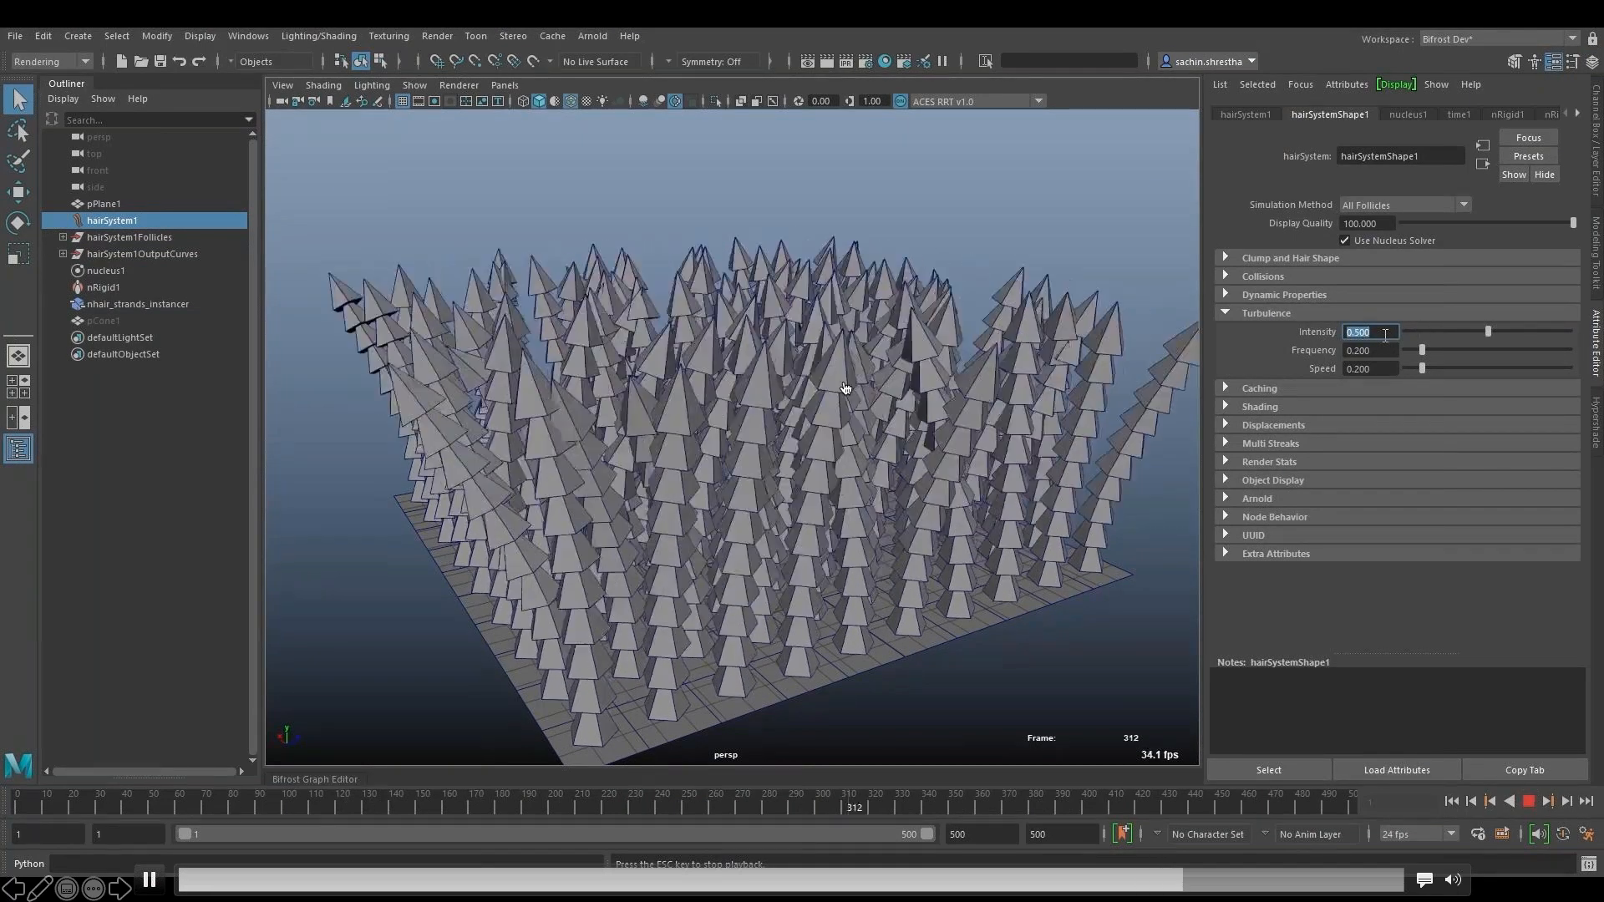
# - Set the hair system's Turbulence Intensity to 0.25 and return the simulation to frame 1
pyautogui.click(1386, 335)
pyautogui.moveTo(1385, 336); pyautogui.dragTo(1270, 429)
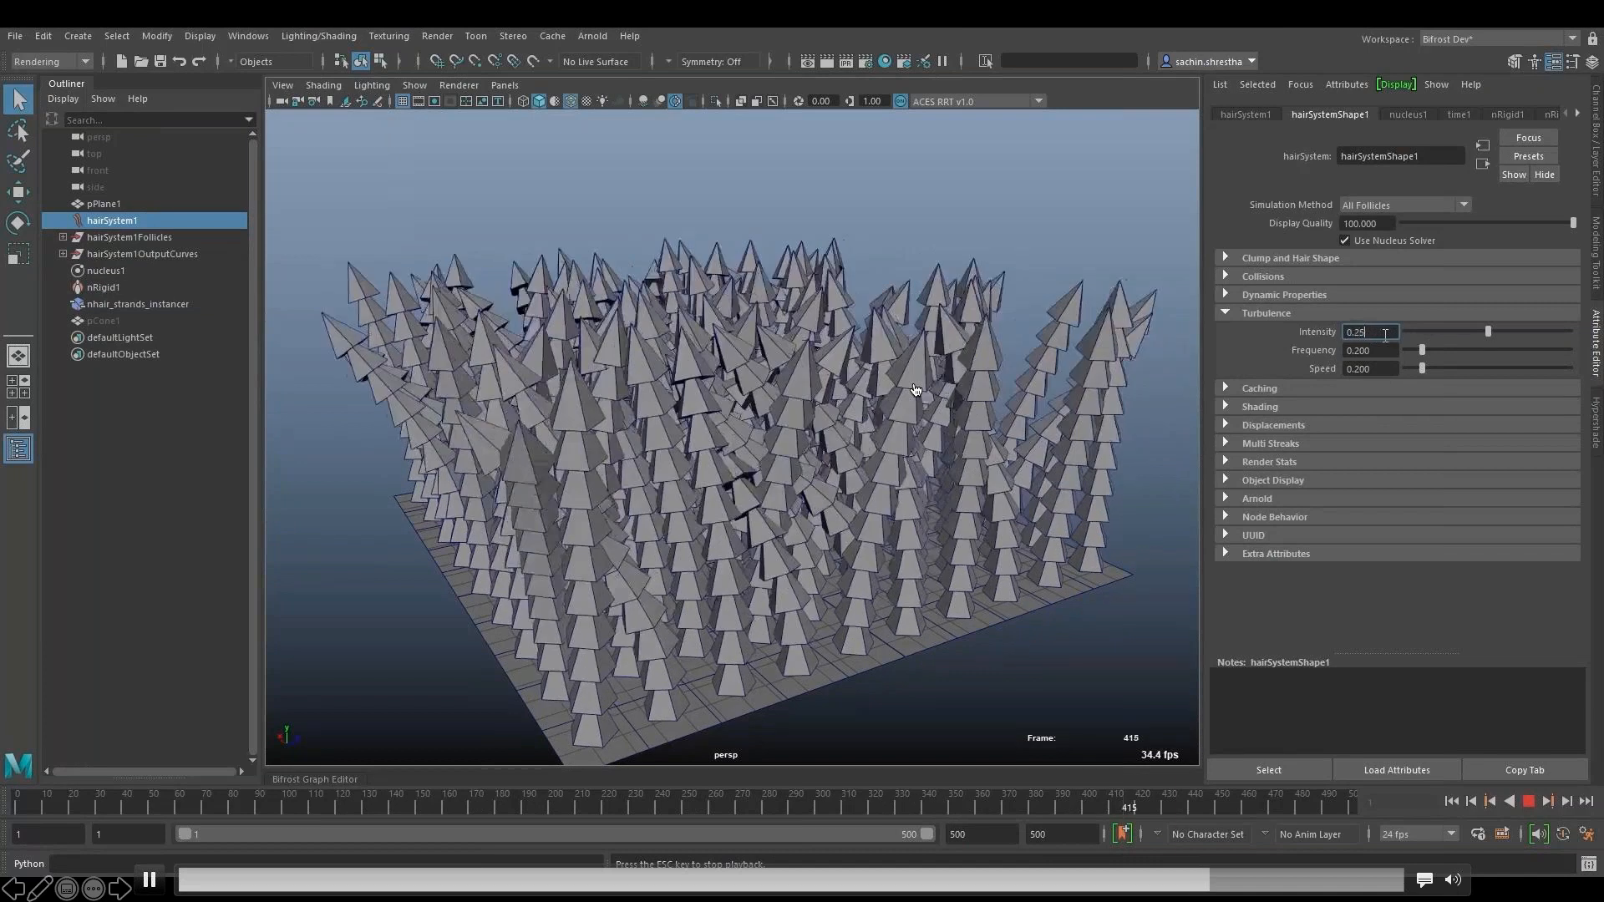
pyautogui.write('0.25')
pyautogui.press('Return')
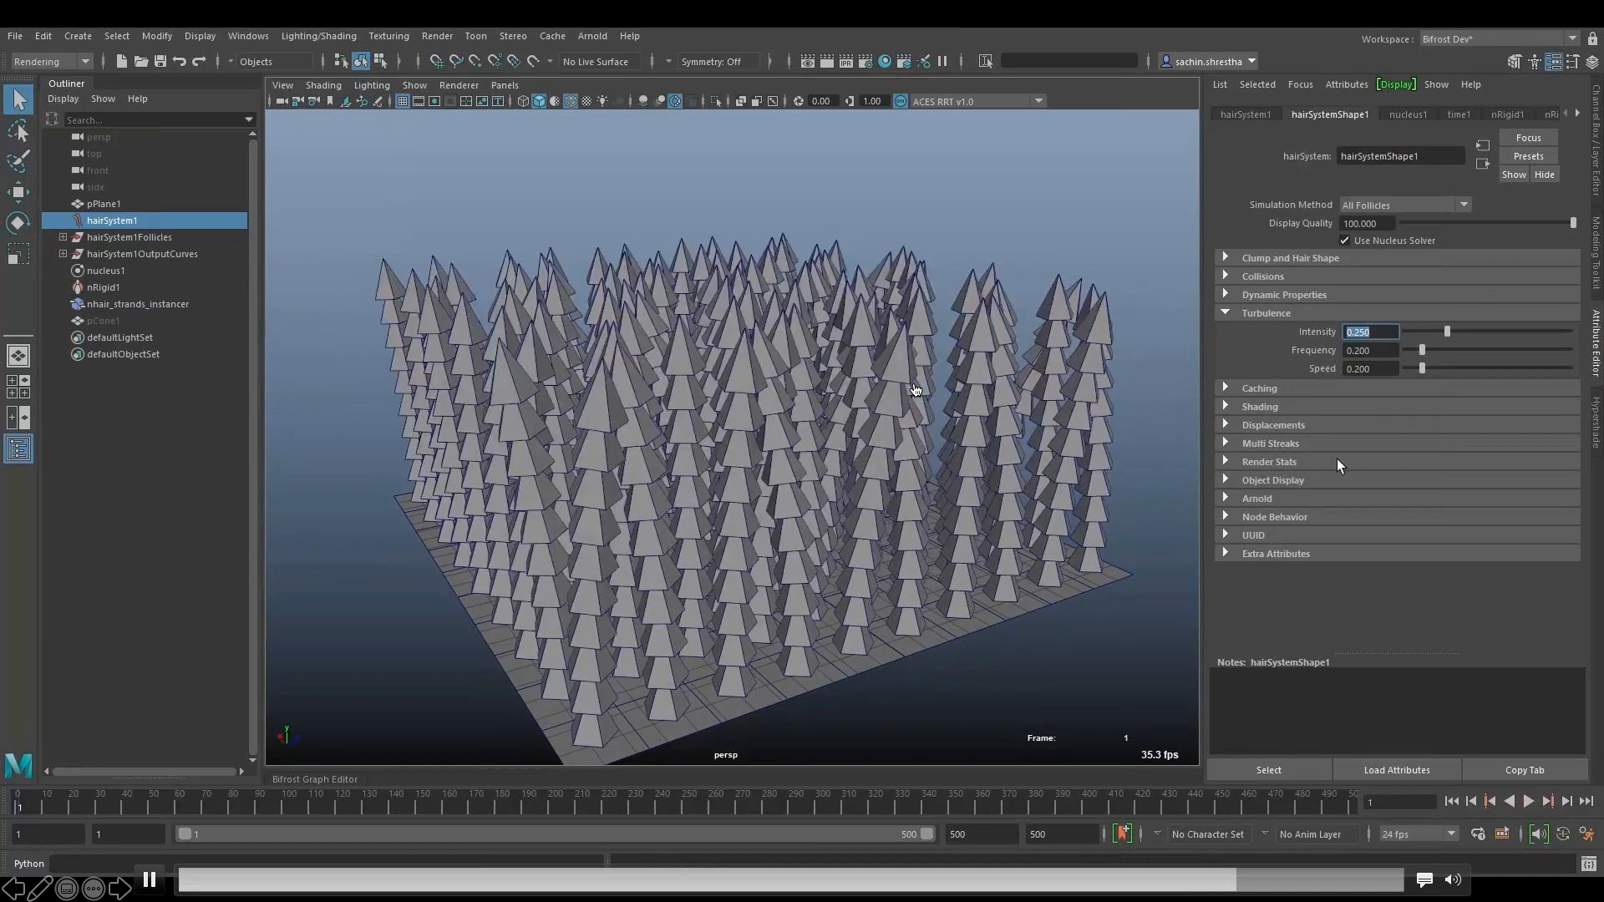
# - Try a Bend Resistance of 10 under the hair system's Dynamic Properties while the simulation plays
pyautogui.click(1303, 294)
pyautogui.doubleClick(1393, 462)
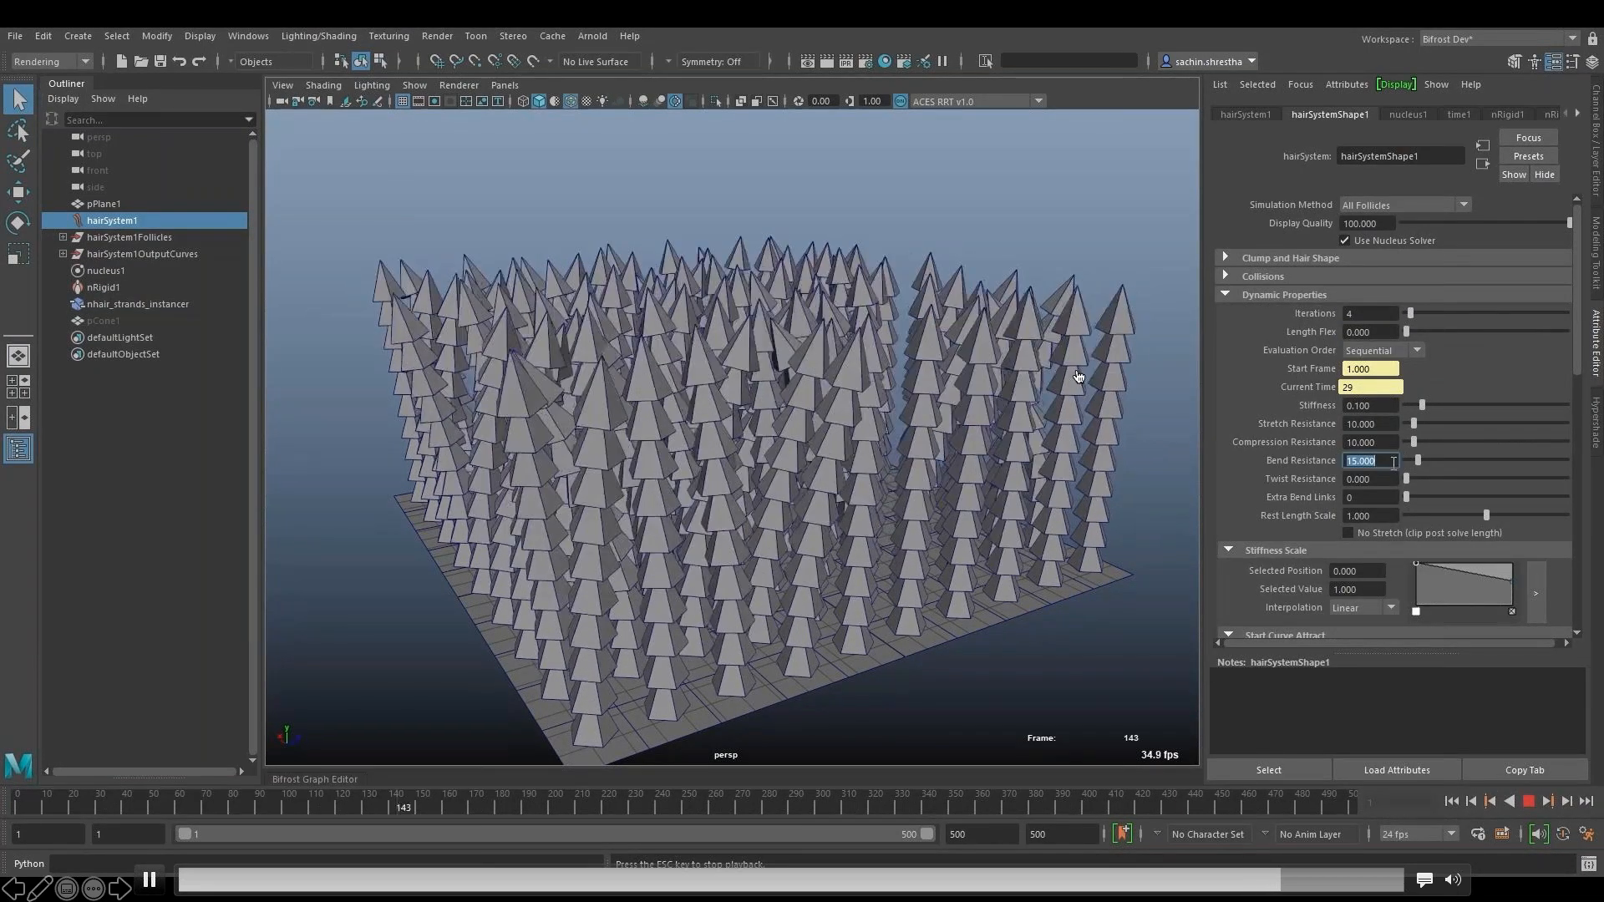
pyautogui.write('10')
pyautogui.press('Return')
pyautogui.keyDown('alt'); pyautogui.moveTo(1080, 257); pyautogui.dragTo(898, 488); pyautogui.keyUp('alt')
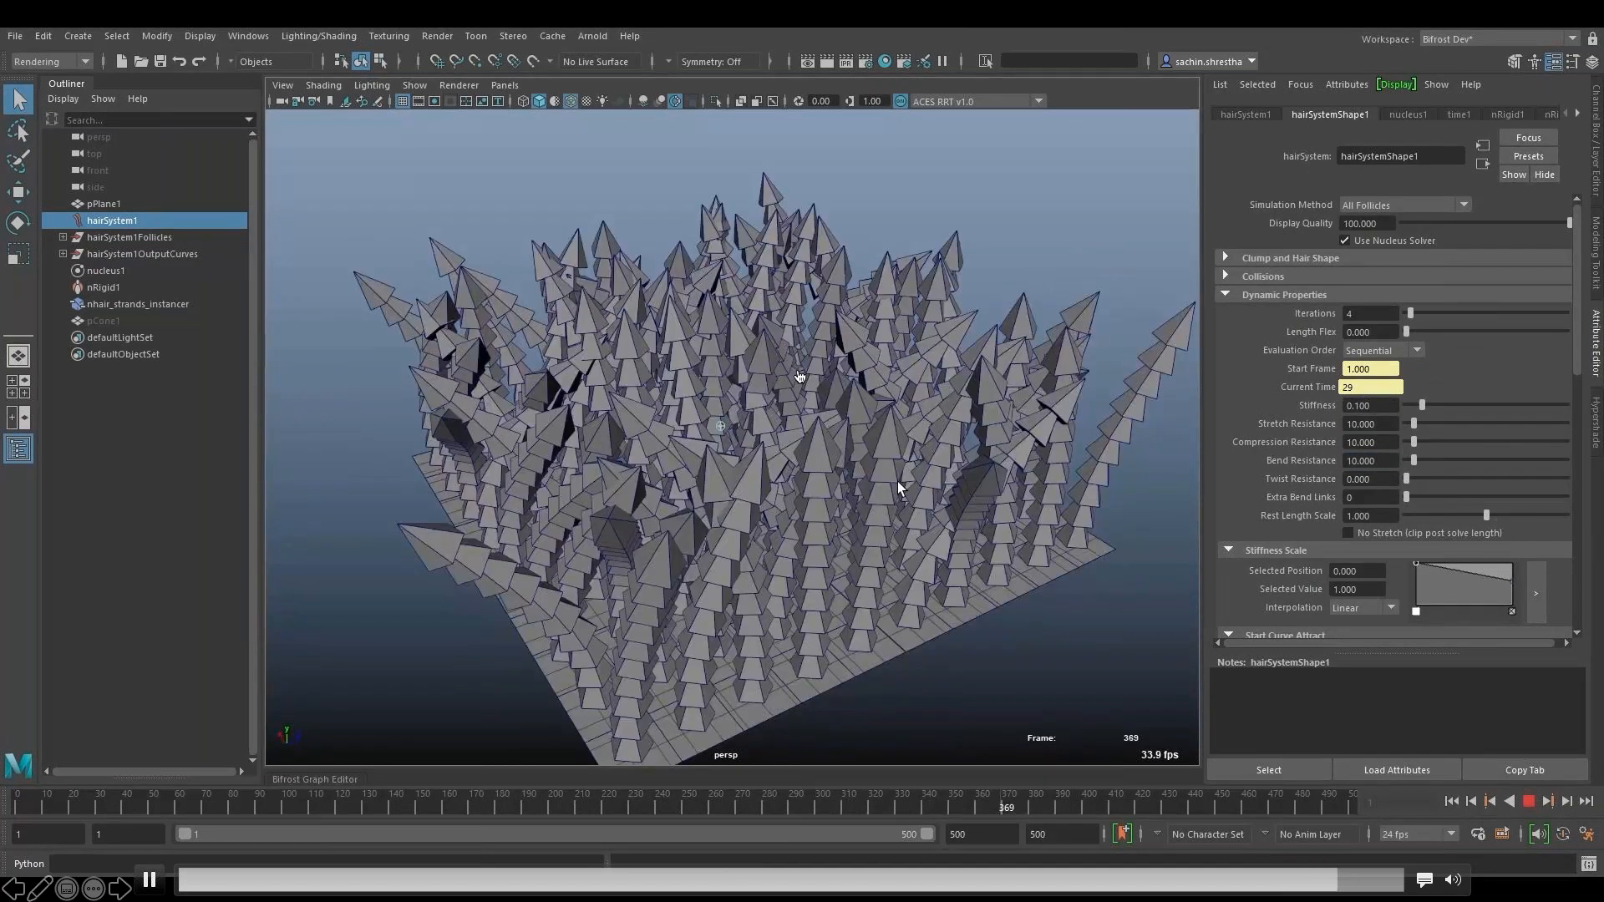
# - Set Bend Resistance to 15, rewind the simulation to frame 1 and save the scene
pyautogui.moveTo(1387, 466); pyautogui.dragTo(1338, 463)
pyautogui.write('15')
pyautogui.press('Return')
pyautogui.click(1452, 802)
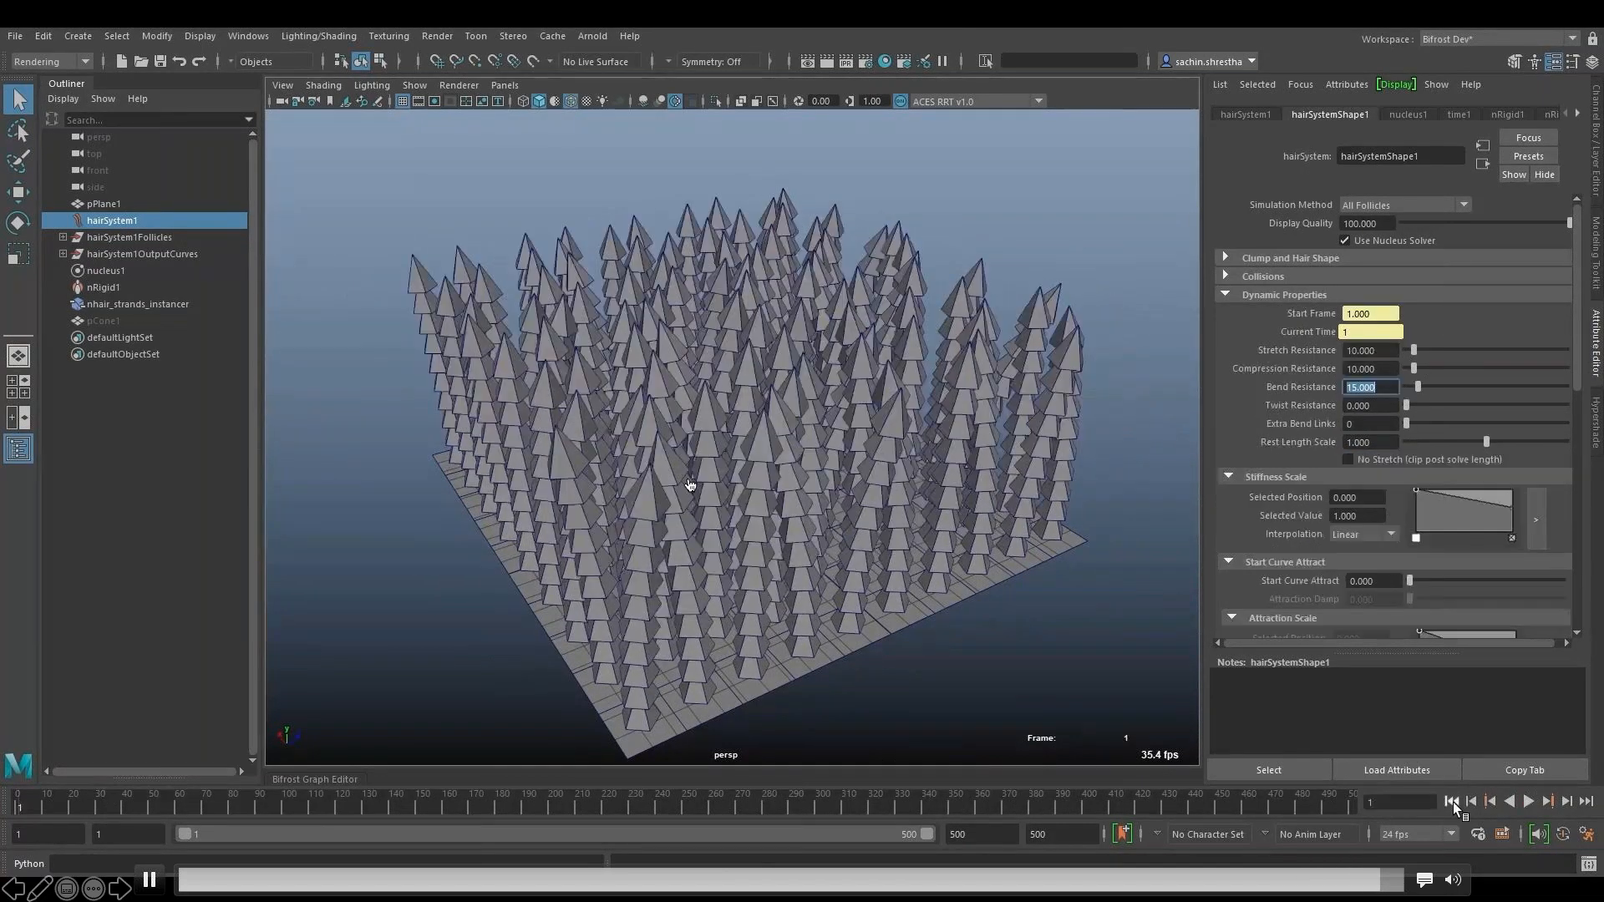
pyautogui.hotkey('ctrl', 's')
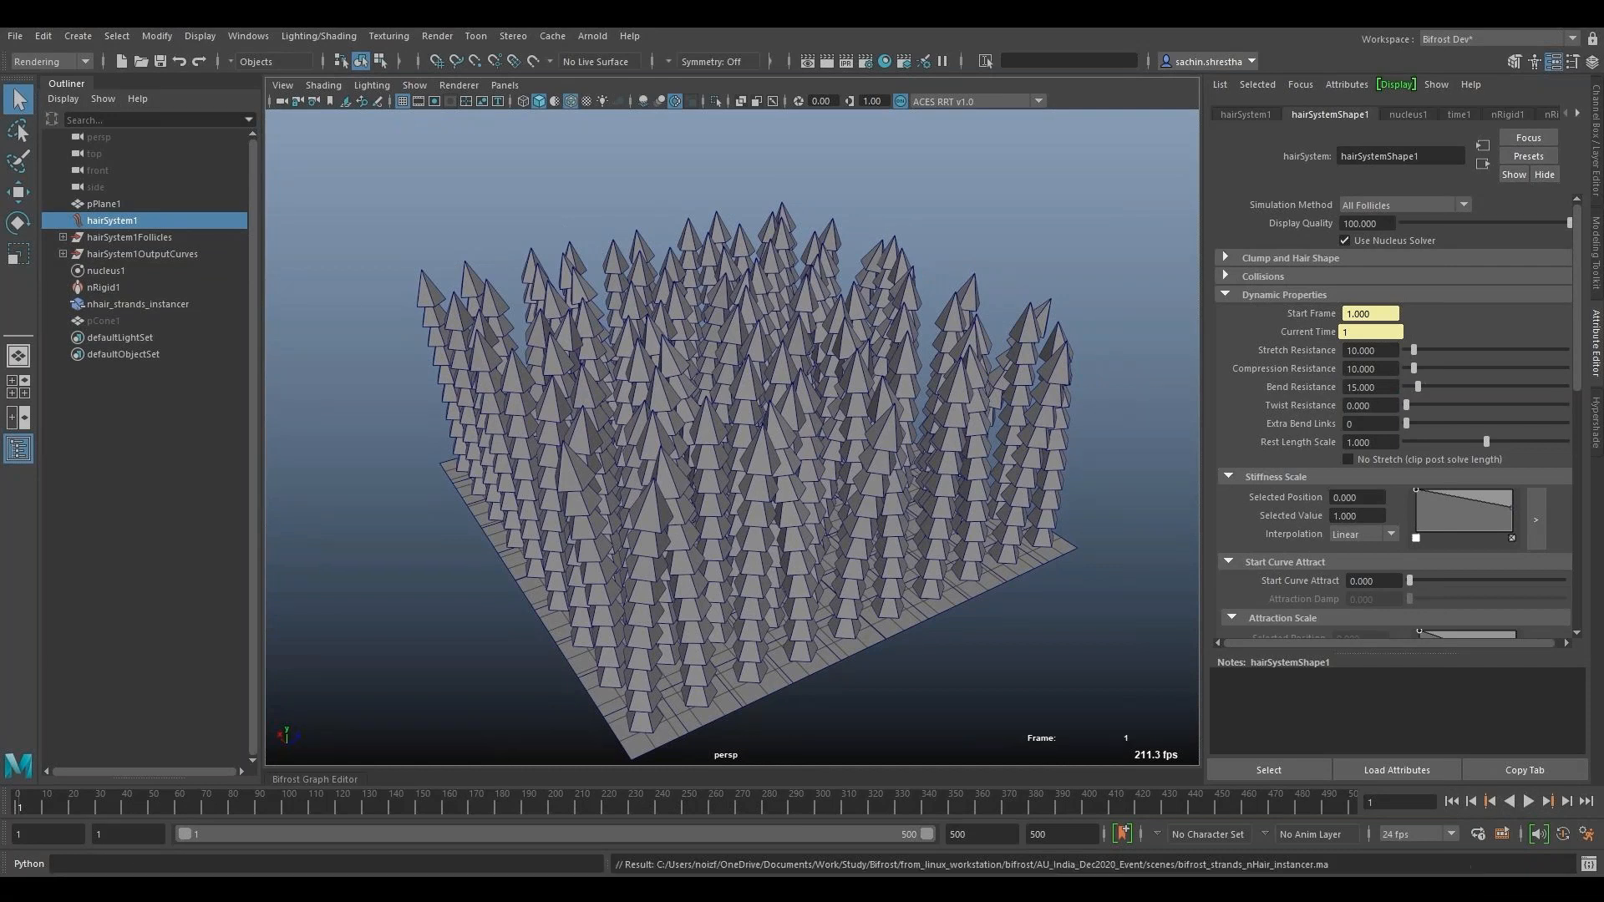
# - Rewind the embedded hair demo video to the Turbulence section and replay it
pyautogui.click(1111, 876)
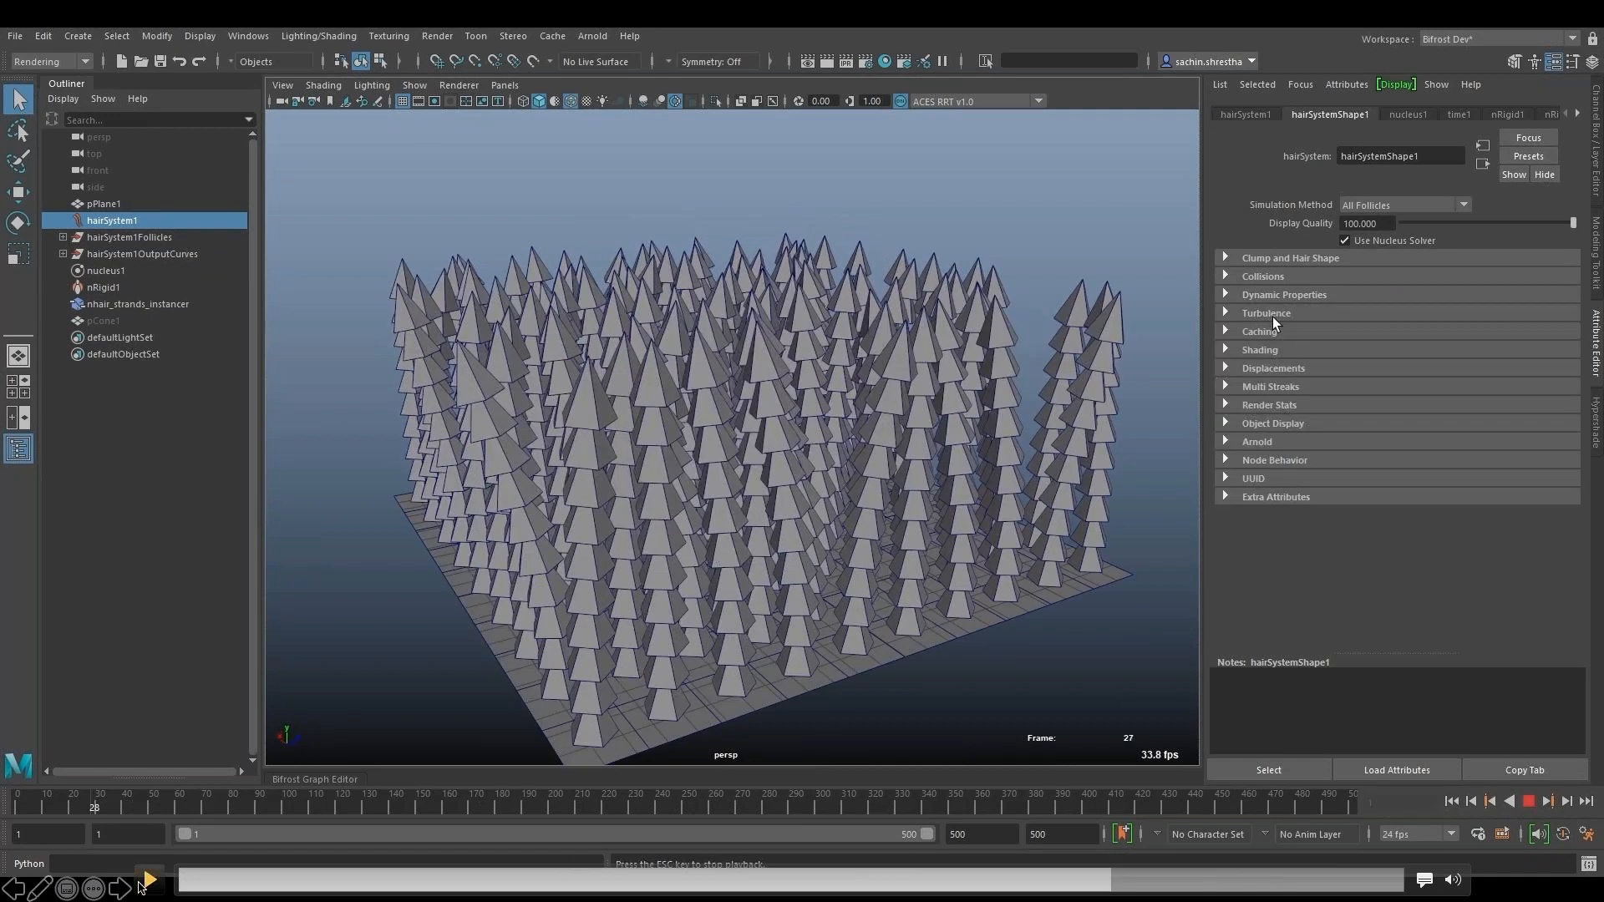
pyautogui.click(154, 882)
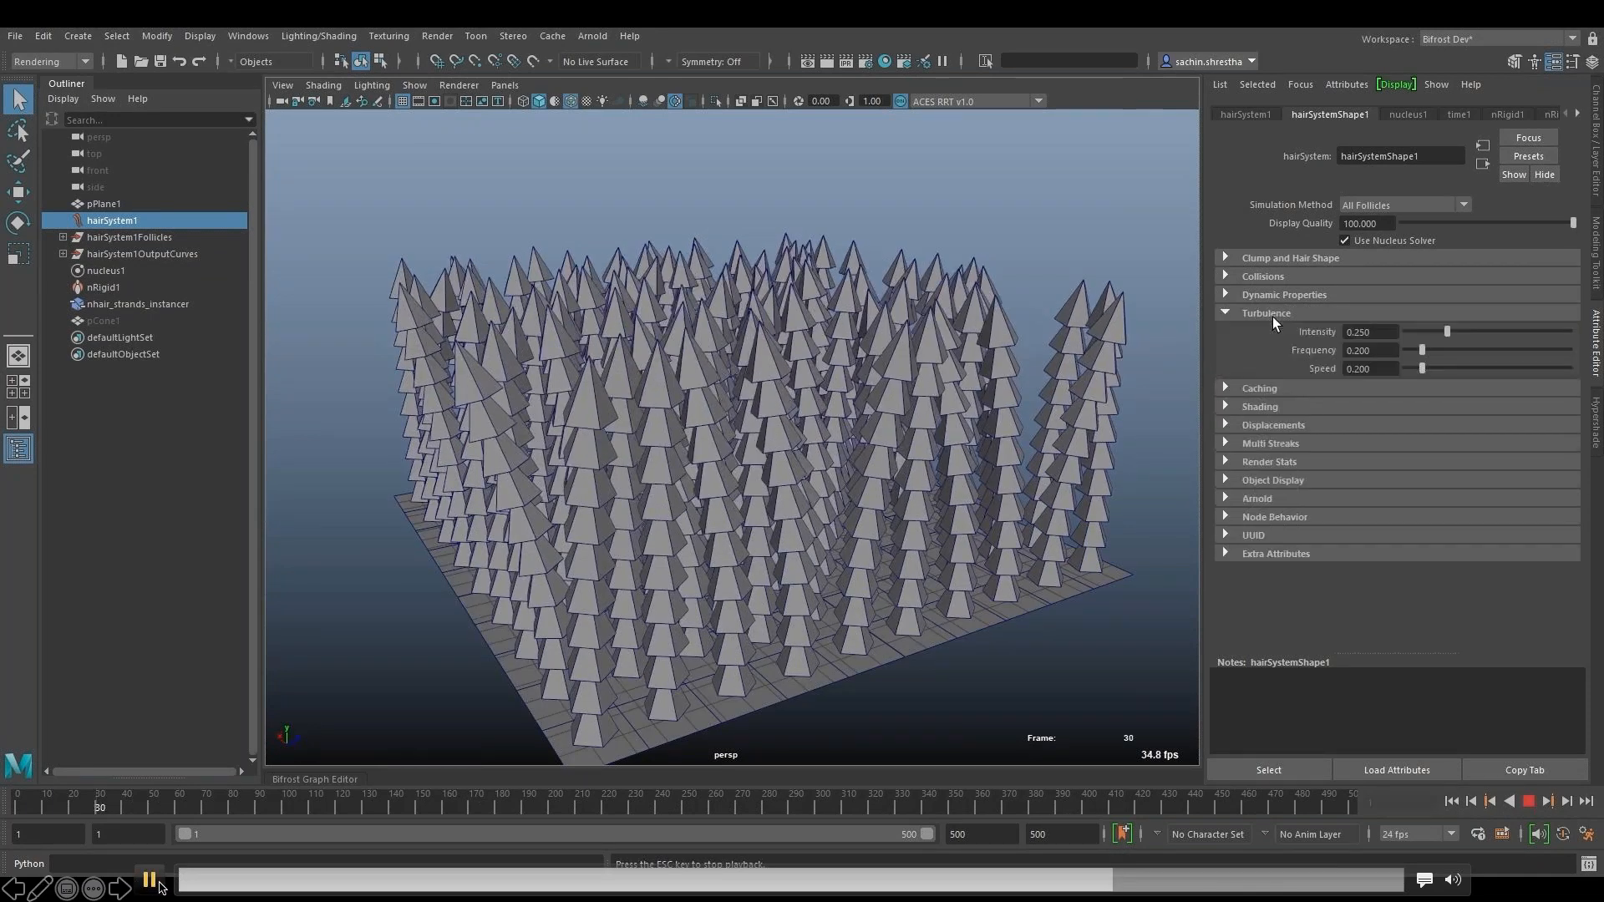
pyautogui.click(1068, 886)
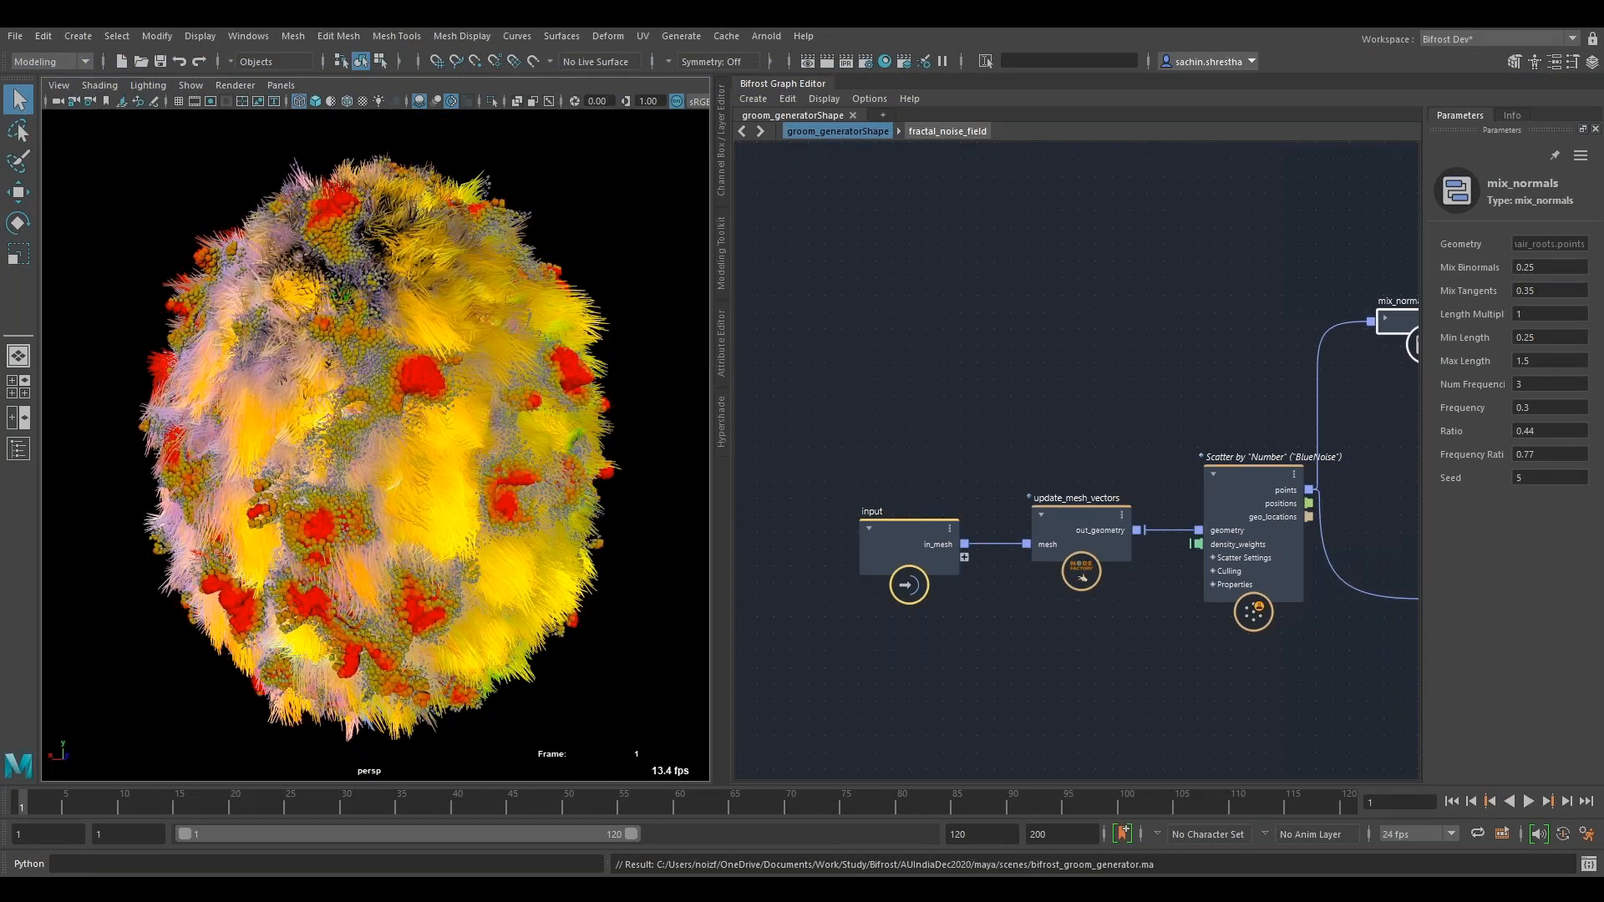
# - Inspect the groomed sphere from several angles and locate its source mesh pSphere1 in the Outliner
pyautogui.click(795, 574)
pyautogui.keyDown('alt'); pyautogui.moveTo(484, 541); pyautogui.dragTo(521, 530); pyautogui.keyUp('alt')
pyautogui.keyDown('alt'); pyautogui.moveTo(521, 548); pyautogui.dragTo(616, 519); pyautogui.keyUp('alt')
pyautogui.keyDown('alt'); pyautogui.moveTo(616, 520); pyautogui.dragTo(137, 451, button='right'); pyautogui.keyUp('alt')
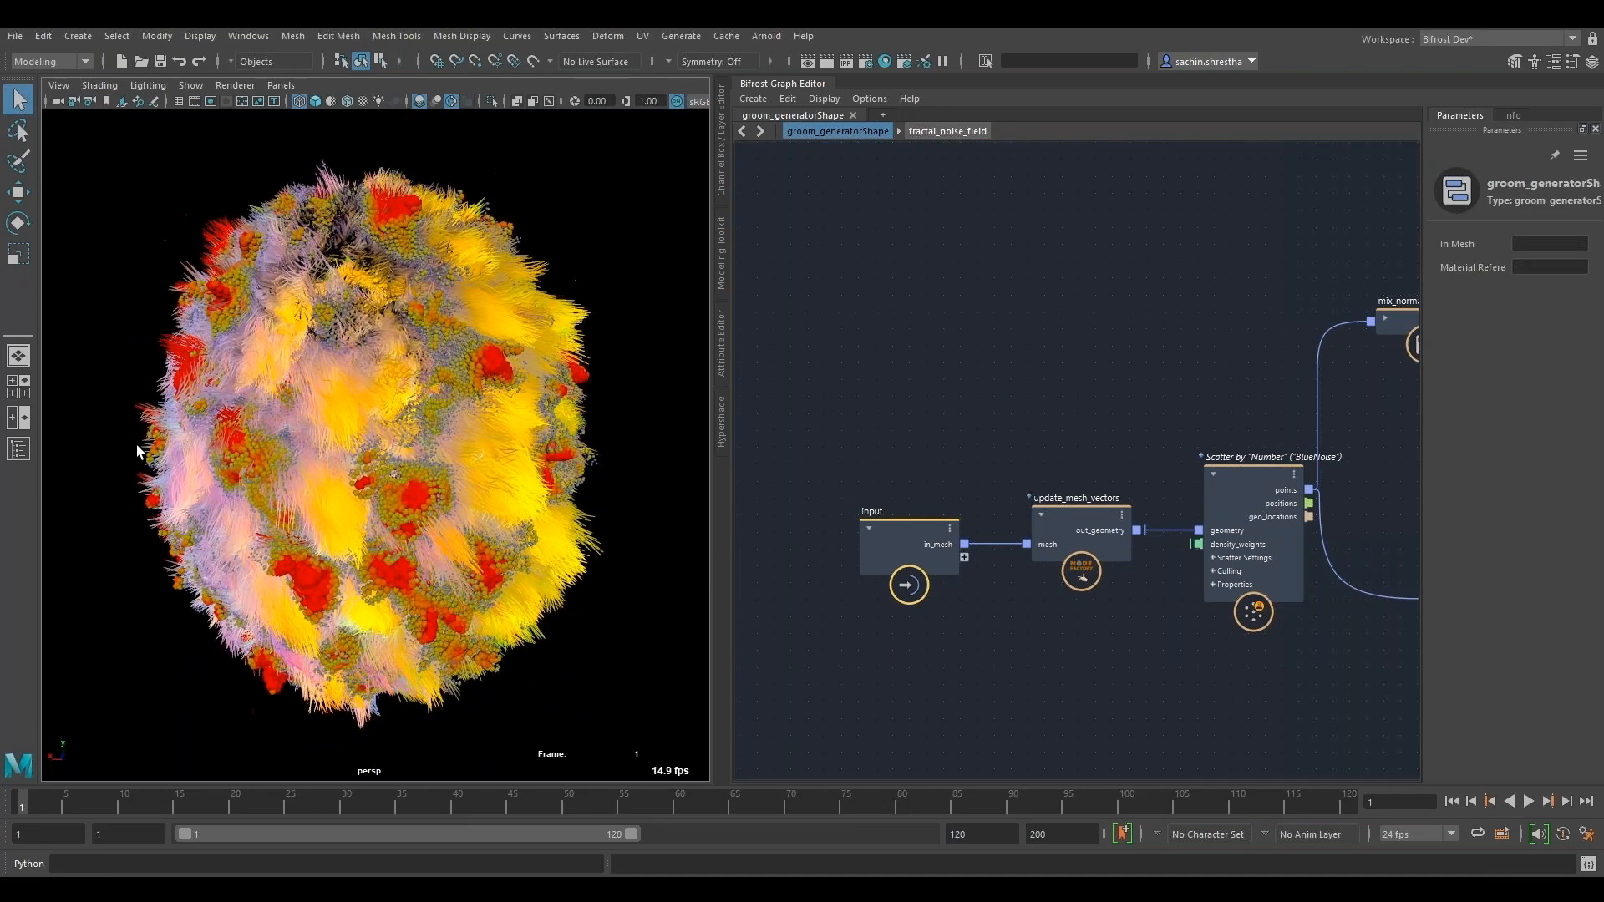
pyautogui.click(18, 450)
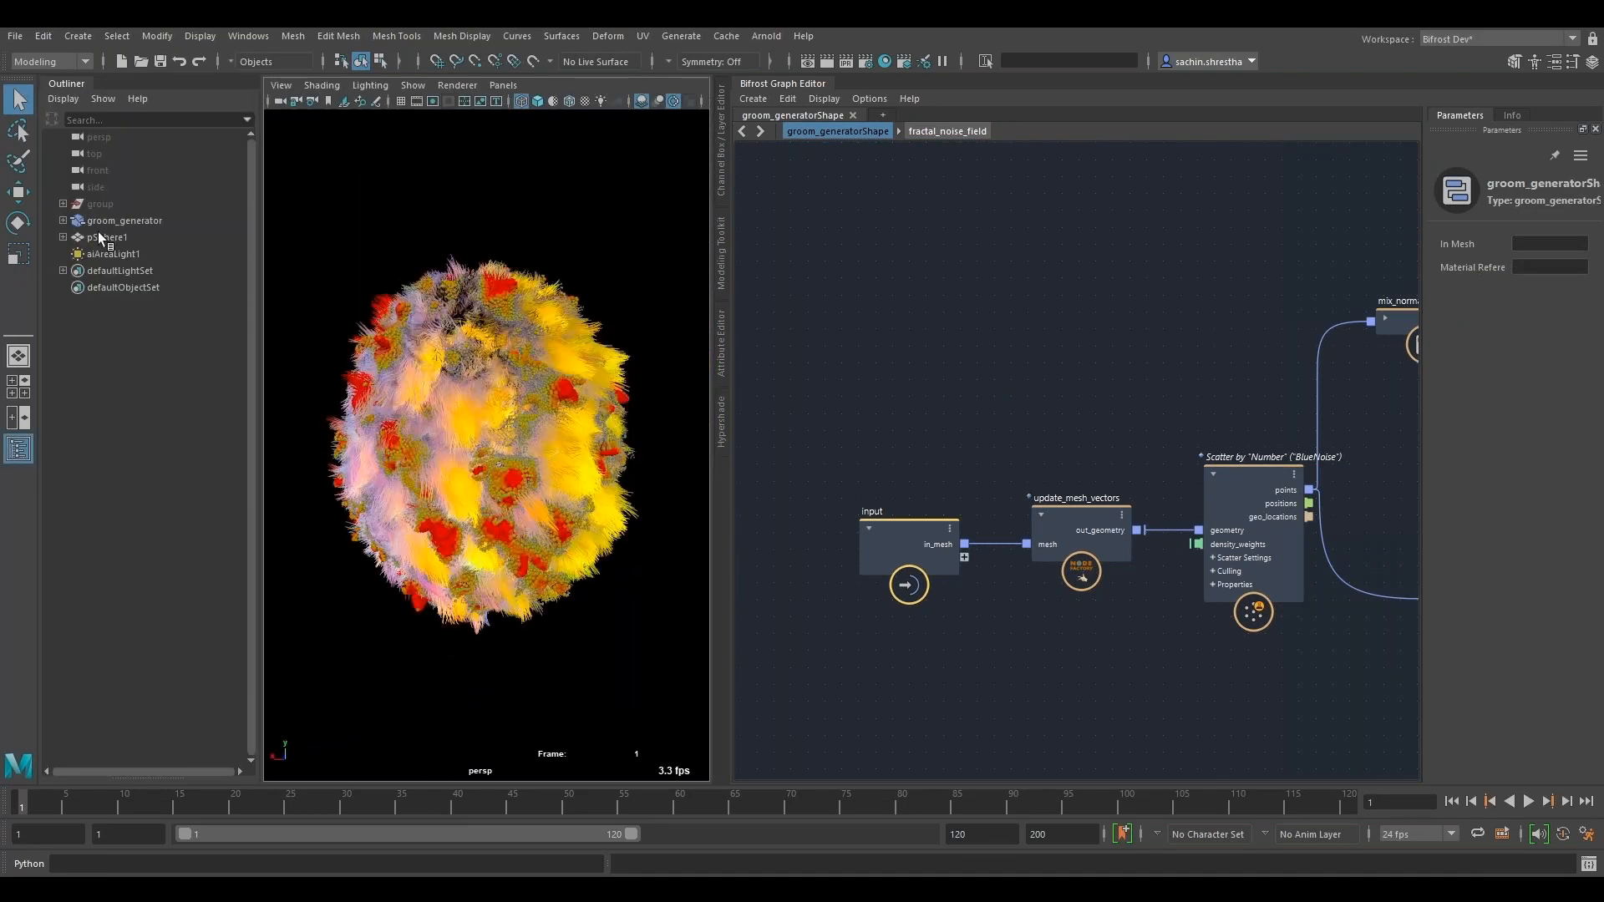
pyautogui.click(98, 236)
pyautogui.click(18, 449)
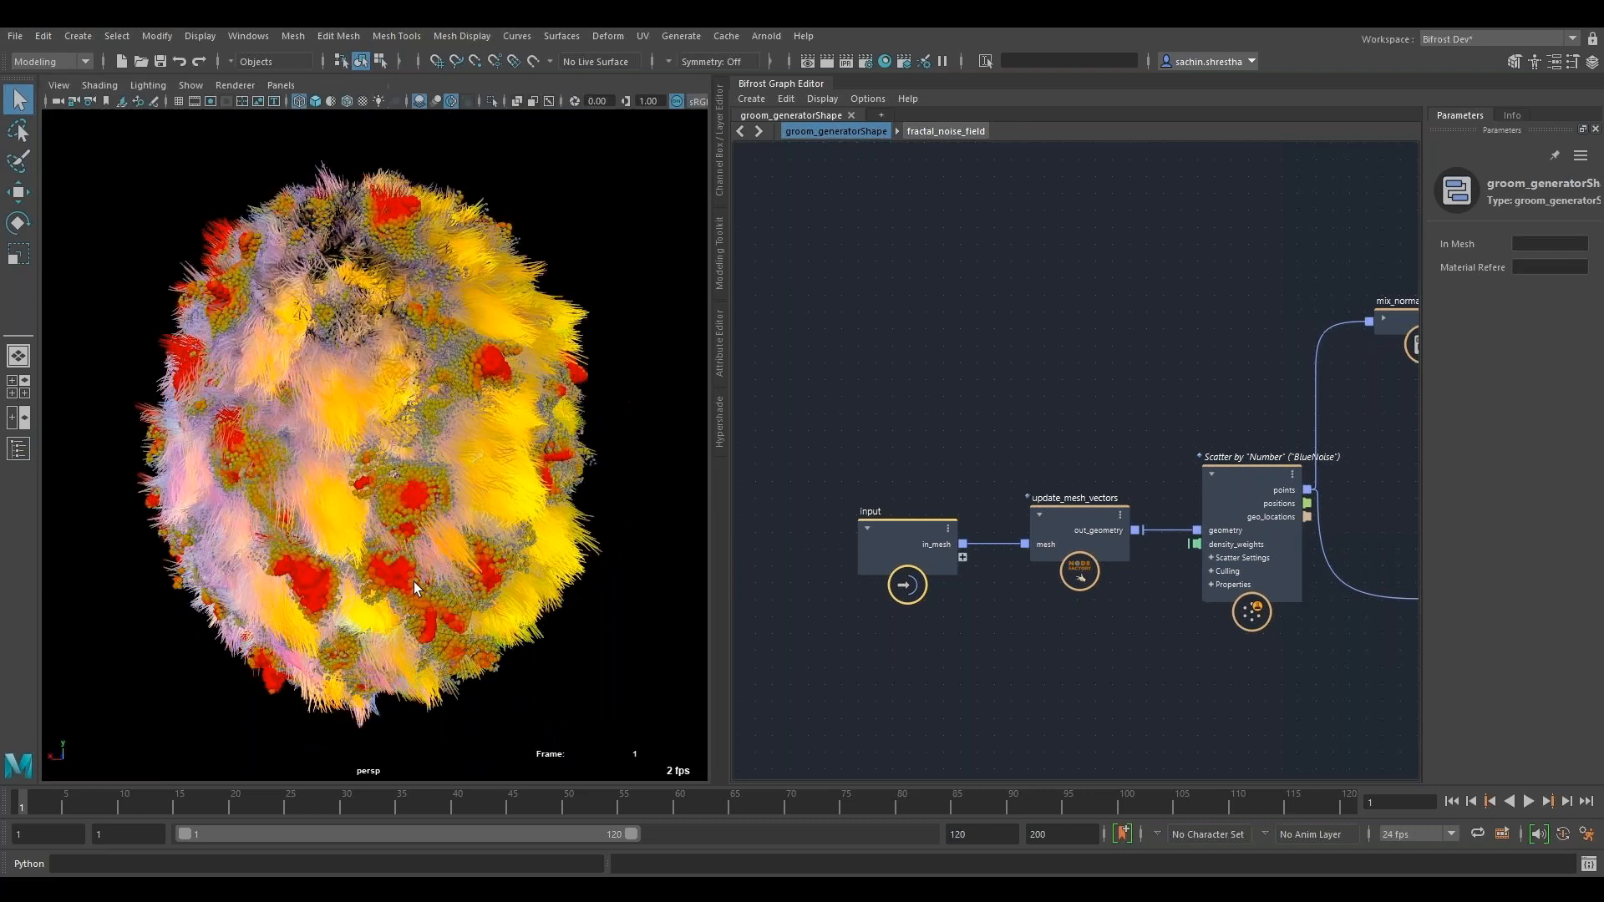
pyautogui.keyDown('alt'); pyautogui.moveTo(414, 582); pyautogui.dragTo(447, 576); pyautogui.keyUp('alt')
# - Open the update_mesh_vectors compound, examine its normal, tangent and binormal nodes, and return to groom_generatorShape
pyautogui.keyDown('alt'); pyautogui.moveTo(930, 515); pyautogui.dragTo(912, 522, button='middle'); pyautogui.keyUp('alt')
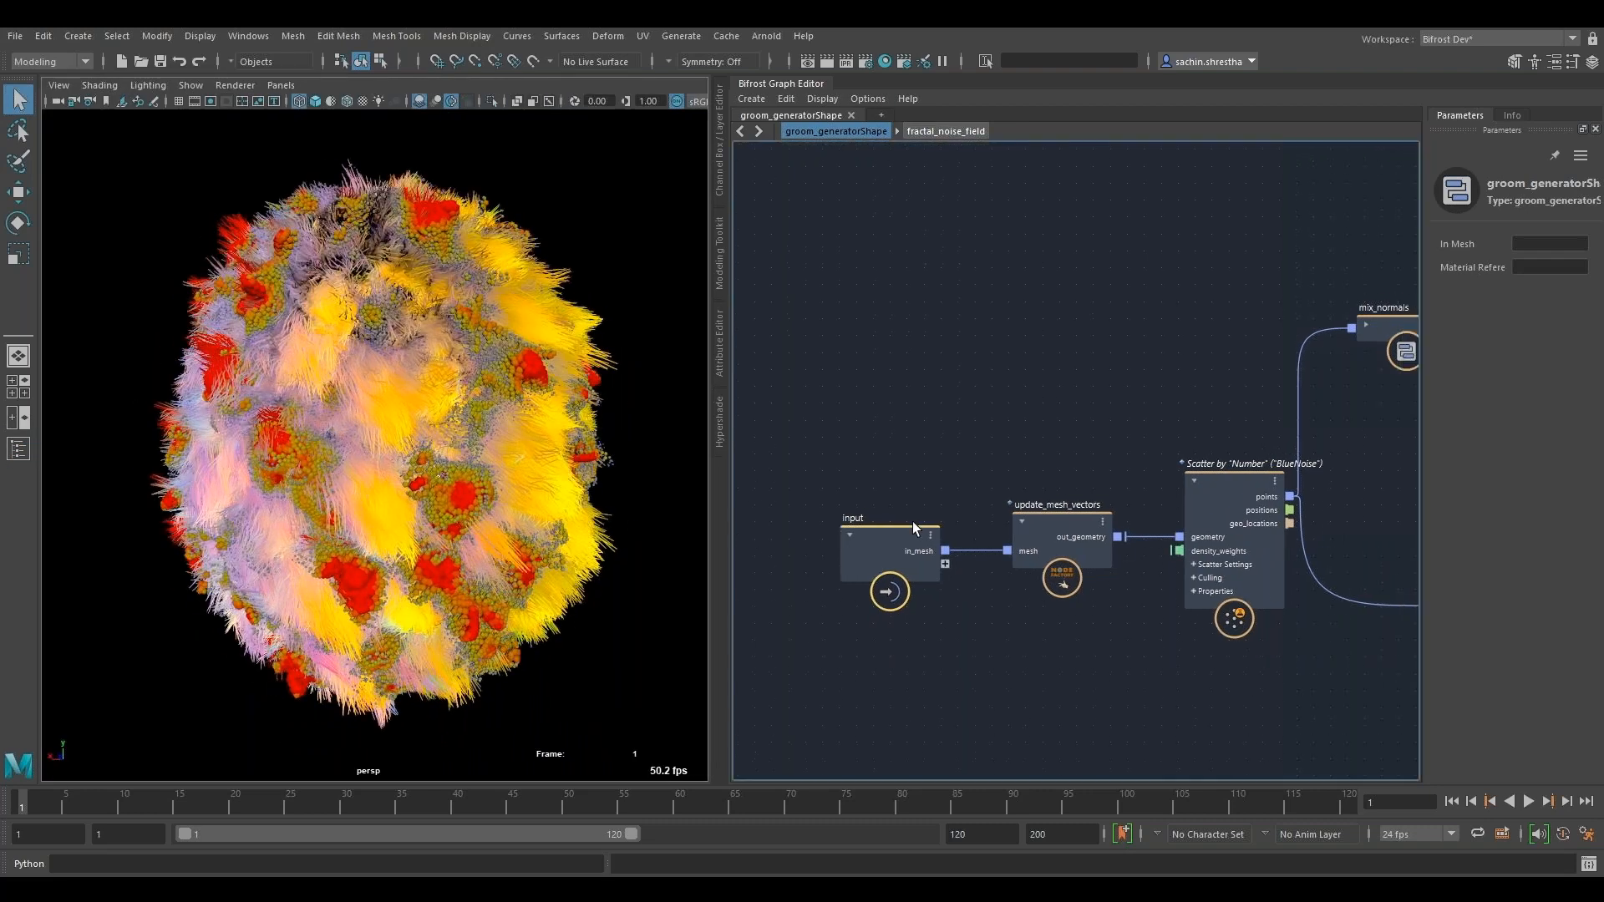
pyautogui.scroll(5, 913, 522)
pyautogui.click(1191, 352)
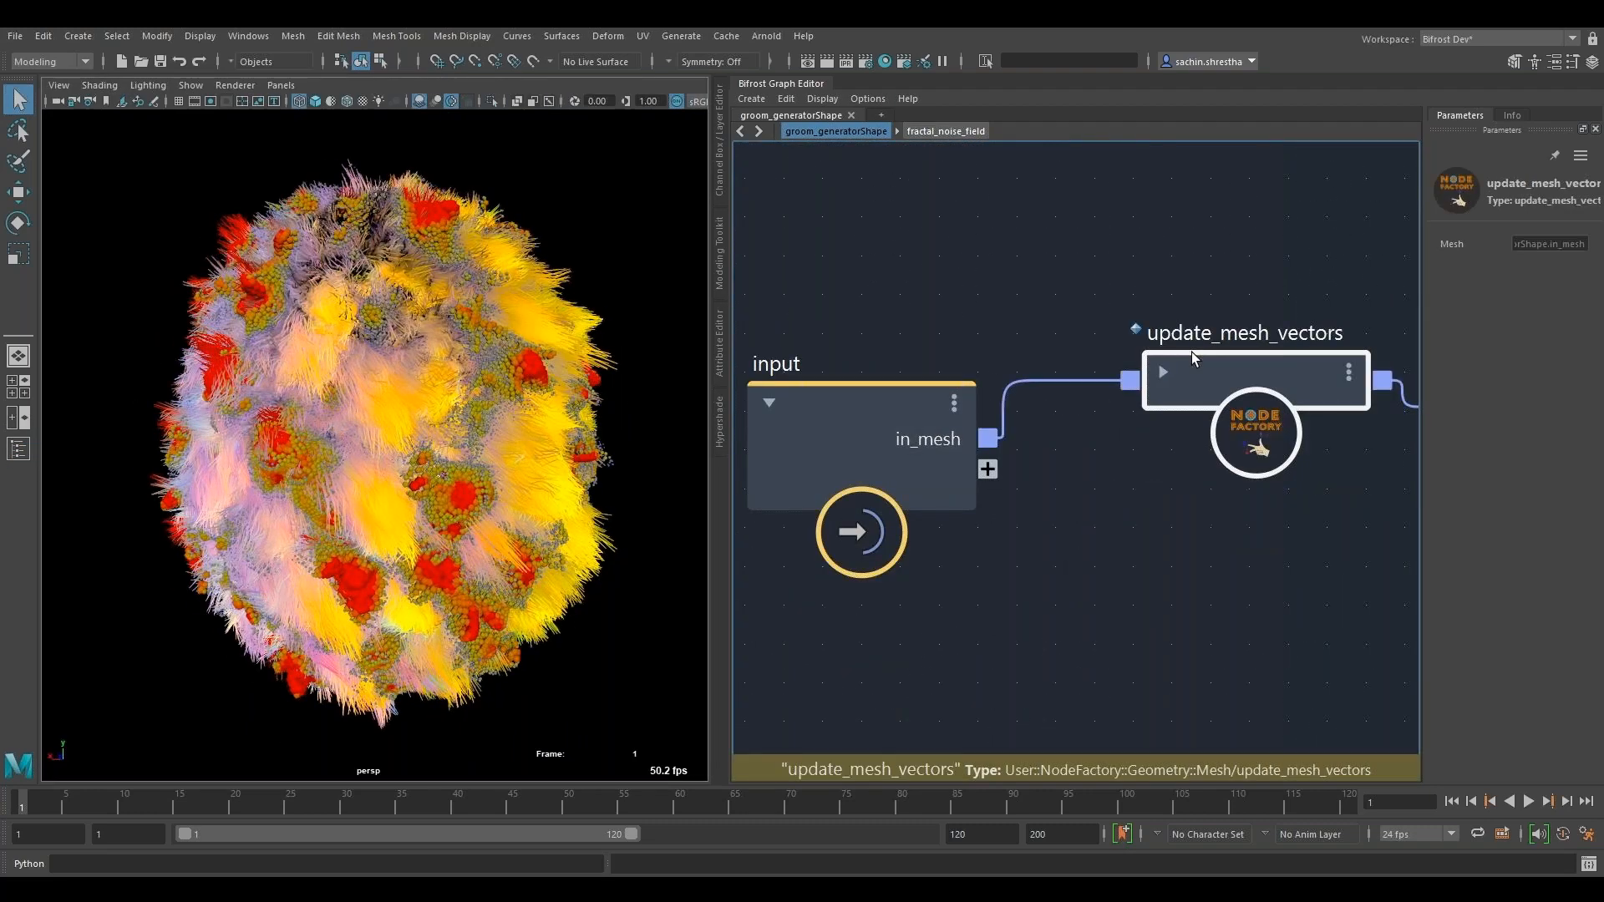
pyautogui.keyDown('alt'); pyautogui.moveTo(1192, 352); pyautogui.dragTo(1051, 402, button='middle'); pyautogui.keyUp('alt')
pyautogui.click(1024, 421)
pyautogui.doubleClick(1098, 439)
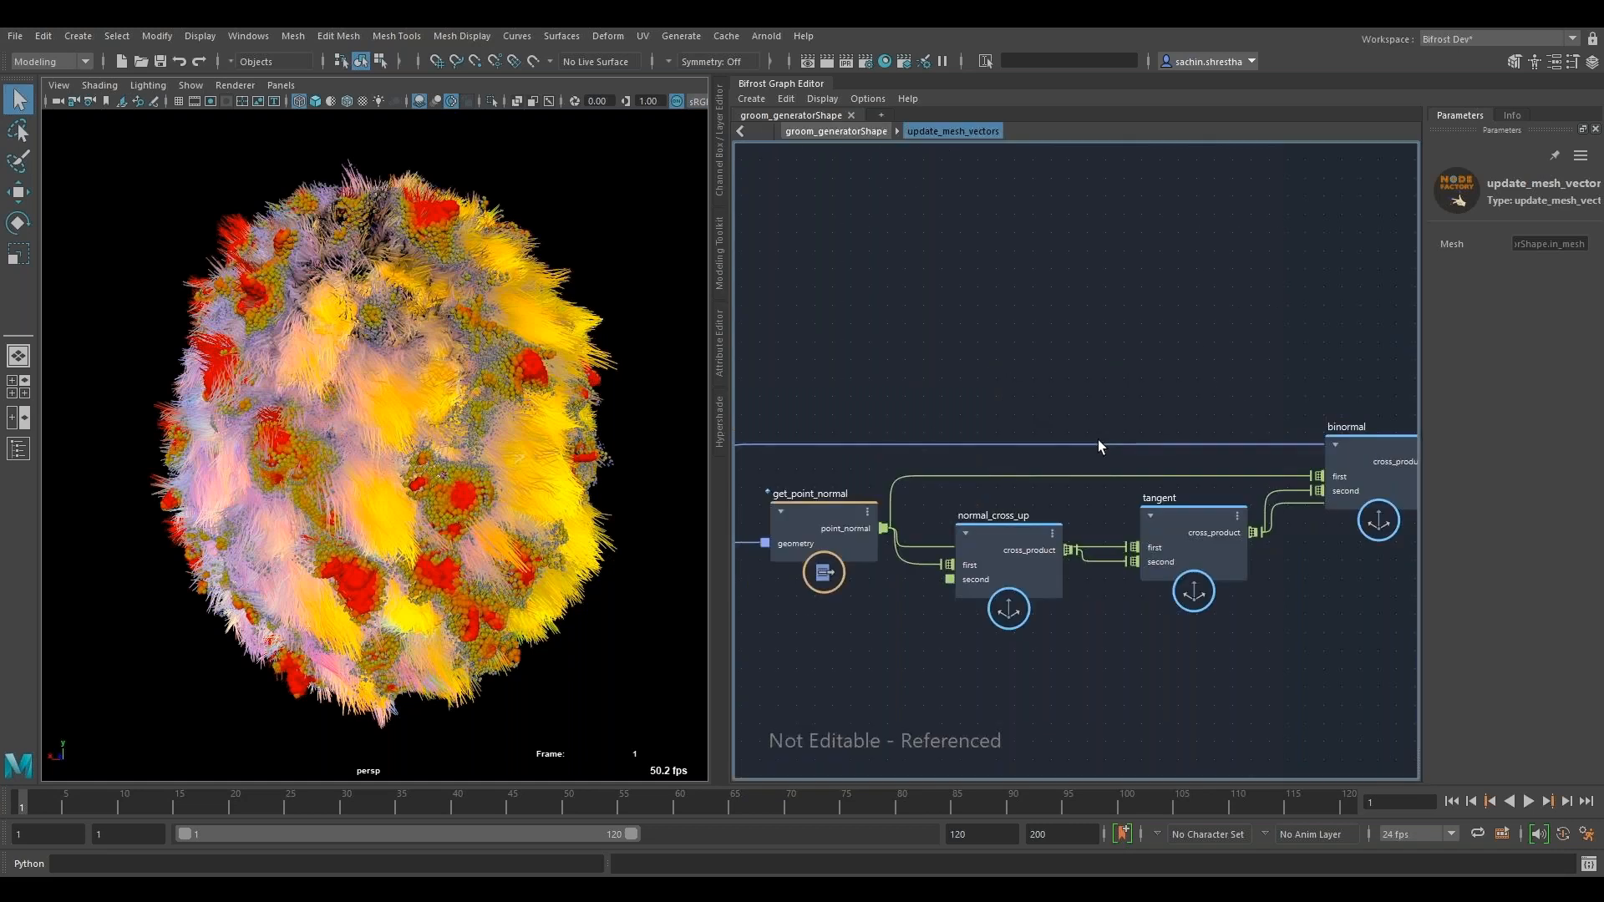
pyautogui.keyDown('alt'); pyautogui.moveTo(931, 429); pyautogui.dragTo(1091, 634, button='middle'); pyautogui.keyUp('alt')
pyautogui.keyDown('alt'); pyautogui.moveTo(1412, 638); pyautogui.dragTo(752, 637, button='middle'); pyautogui.keyUp('alt')
pyautogui.click(836, 134)
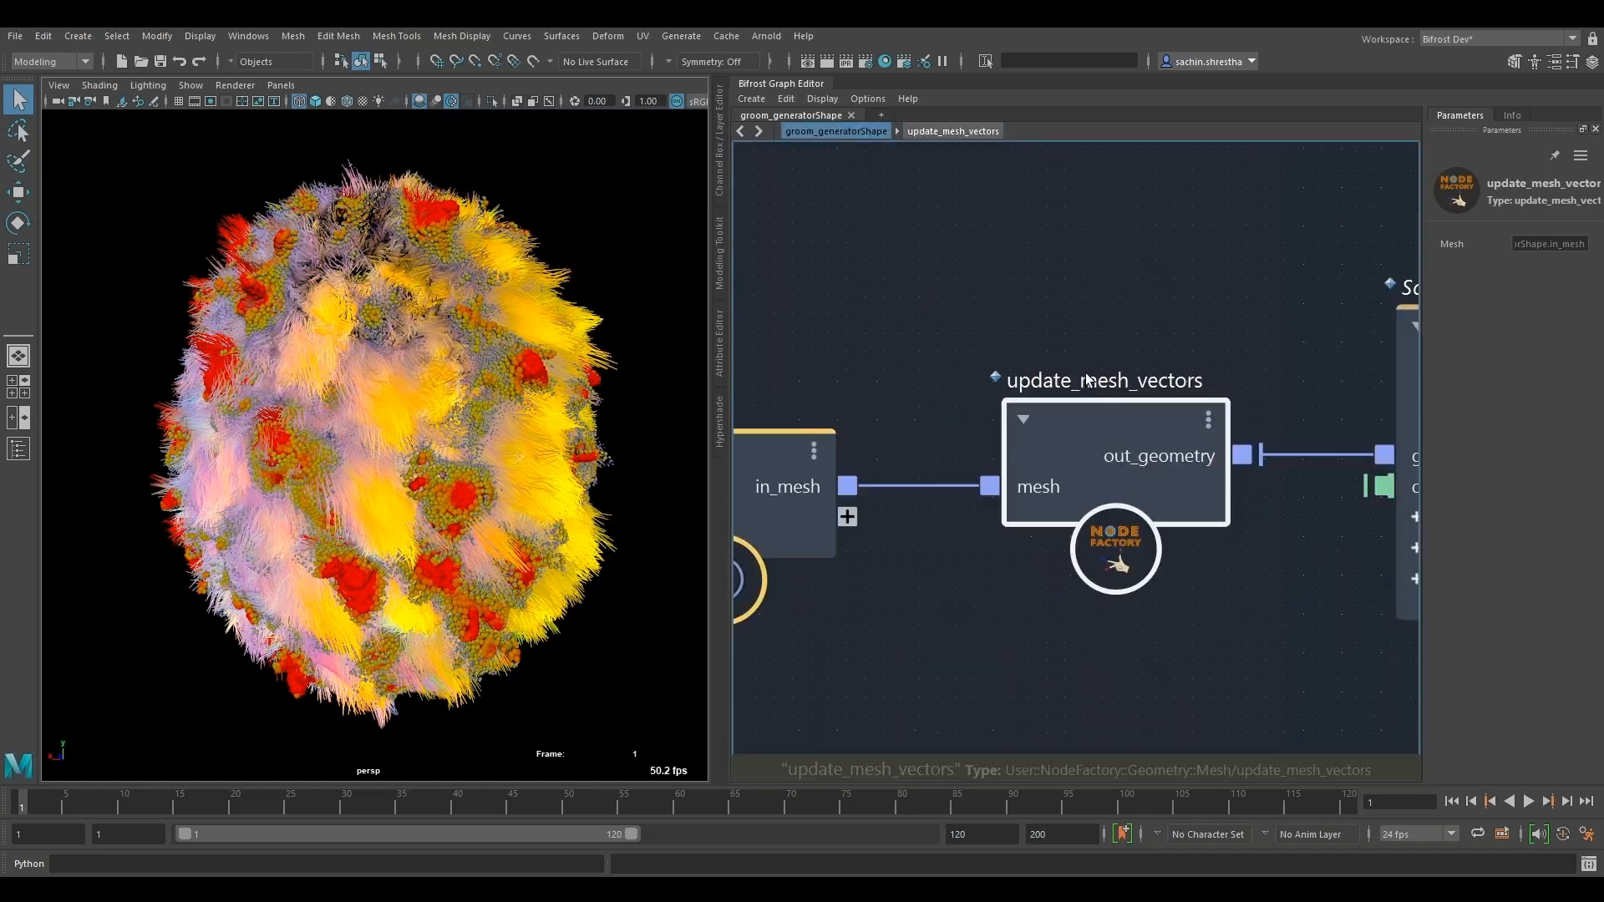
# - Try an Amount of 6000 on the hair_roots scatter node and restore the previous amount
pyautogui.keyDown('alt'); pyautogui.moveTo(1242, 457); pyautogui.dragTo(778, 408, button='middle'); pyautogui.keyUp('alt')
pyautogui.scroll(3, 841, 324)
pyautogui.keyDown('alt'); pyautogui.moveTo(1105, 329); pyautogui.dragTo(937, 330, button='middle'); pyautogui.keyUp('alt')
pyautogui.scroll(-2, 938, 329)
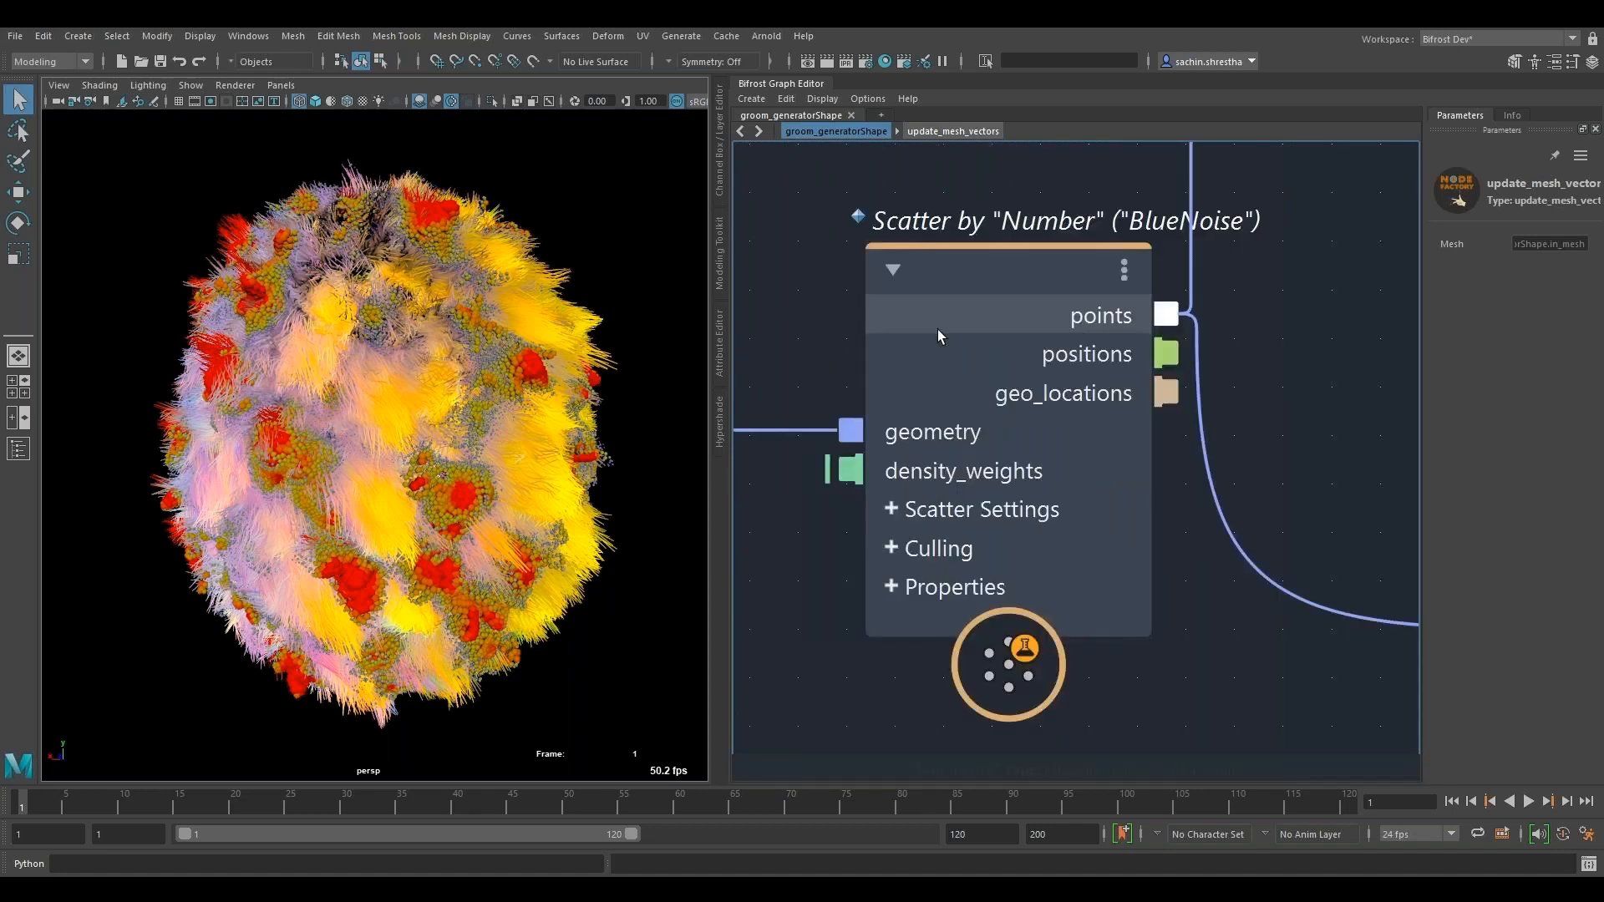
pyautogui.click(937, 329)
pyautogui.scroll(-2, 1215, 388)
pyautogui.click(1584, 340)
pyautogui.press('Return')
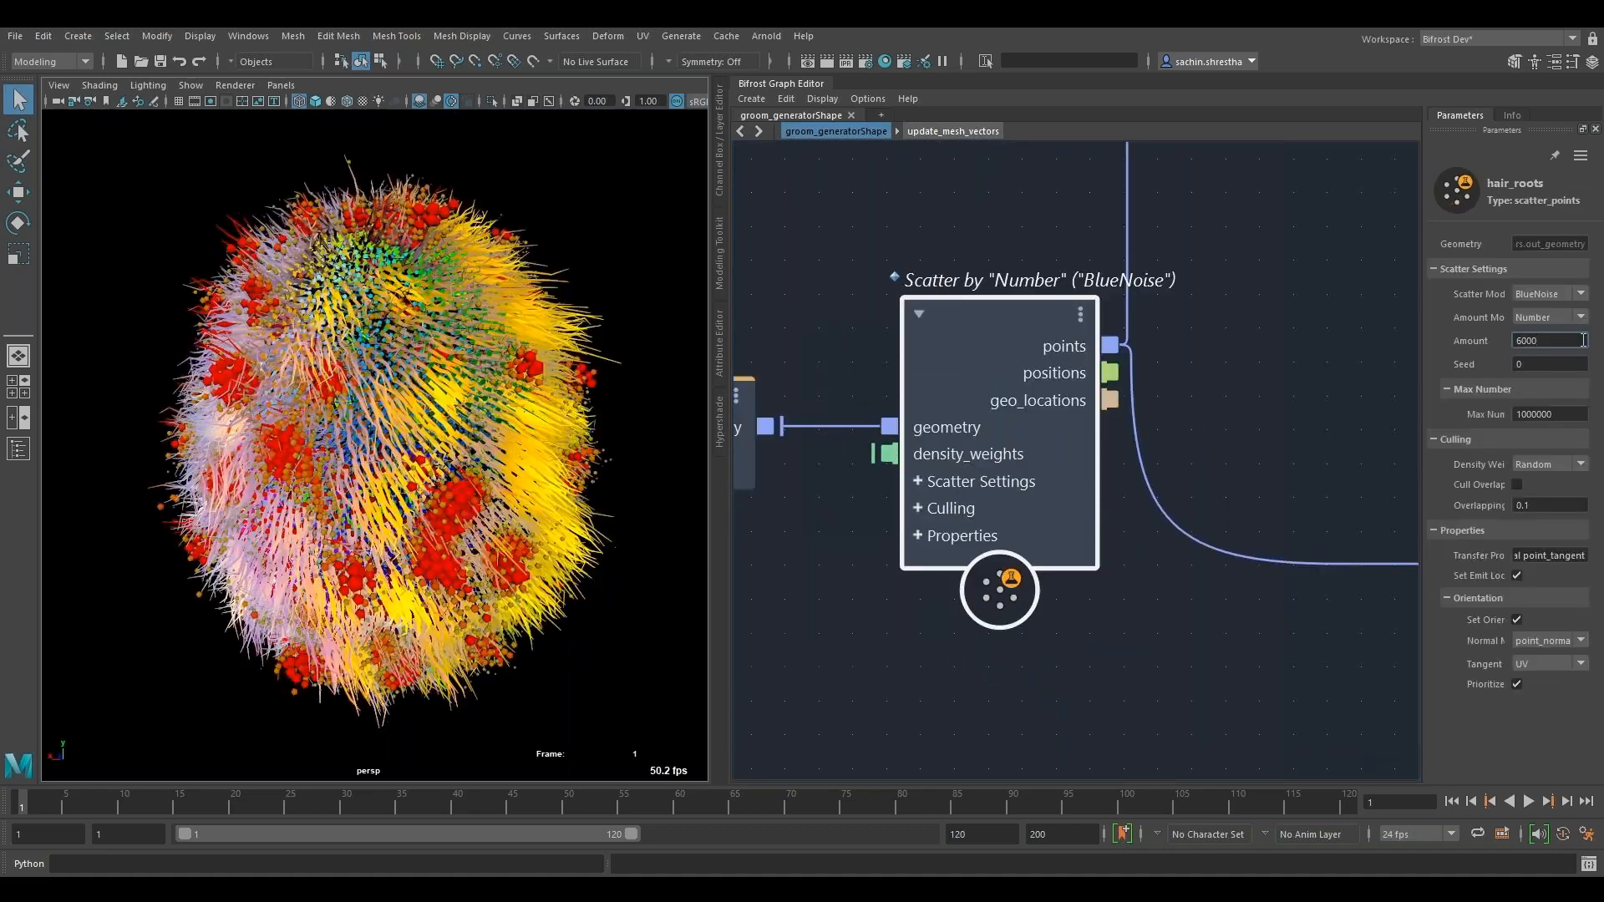
pyautogui.press('Return')
# - Open the mix_normals compound and examine its fractal_noise node
pyautogui.keyDown('alt'); pyautogui.moveTo(1255, 377); pyautogui.dragTo(941, 556, button='middle'); pyautogui.keyUp('alt')
pyautogui.scroll(-2, 1072, 534)
pyautogui.doubleClick(921, 365)
pyautogui.keyDown('alt'); pyautogui.moveTo(993, 491); pyautogui.dragTo(1050, 443, button='middle'); pyautogui.keyUp('alt')
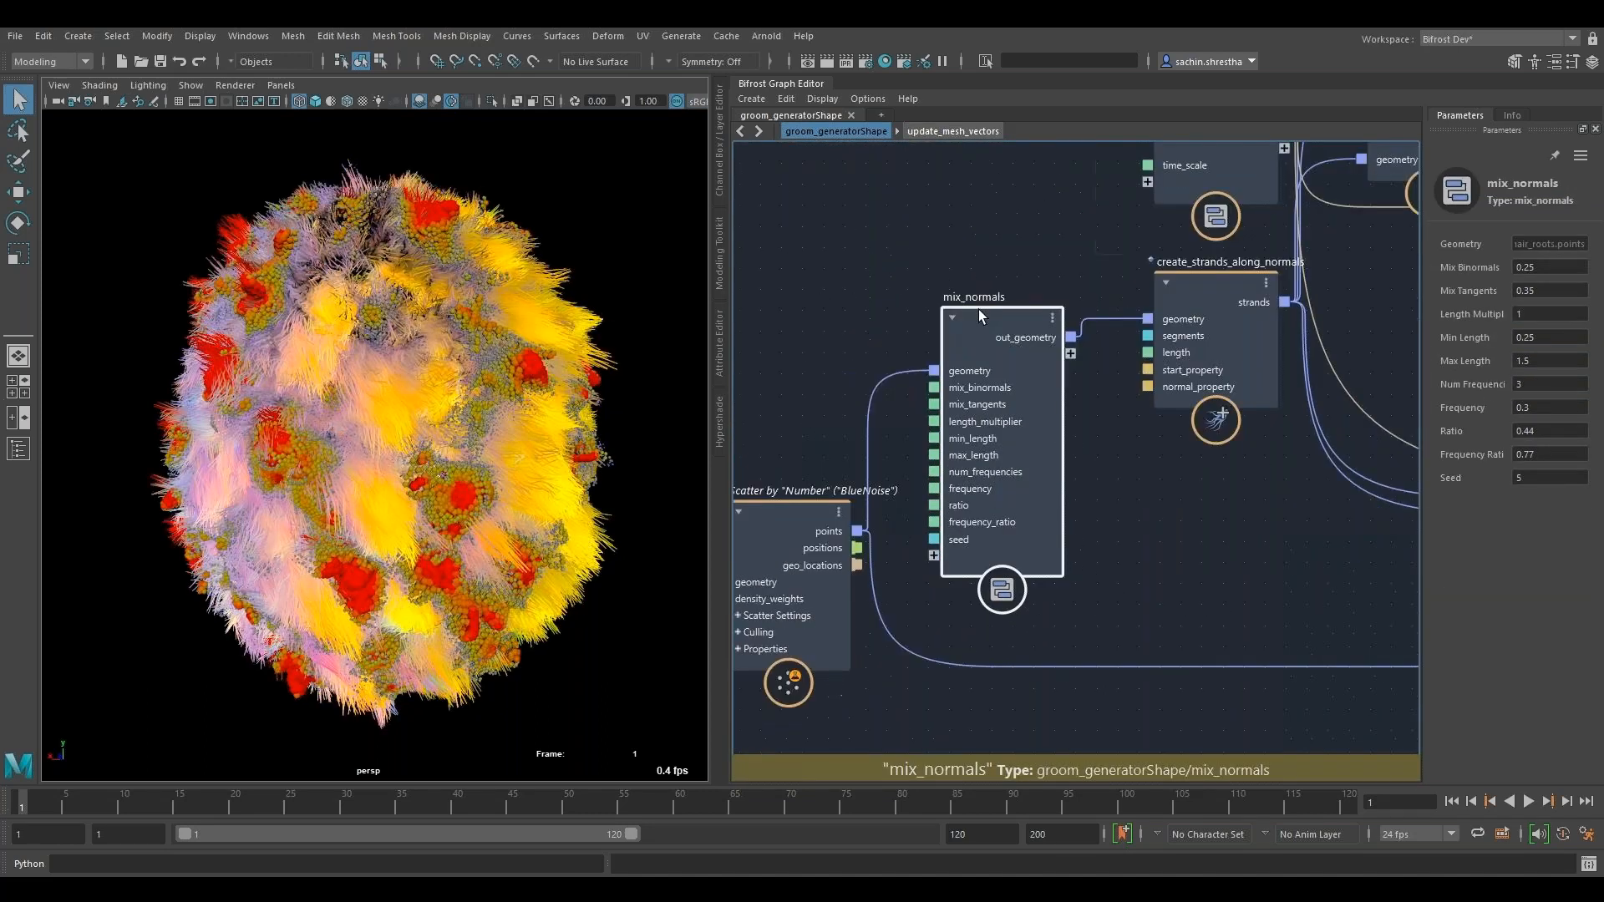
pyautogui.doubleClick(995, 317)
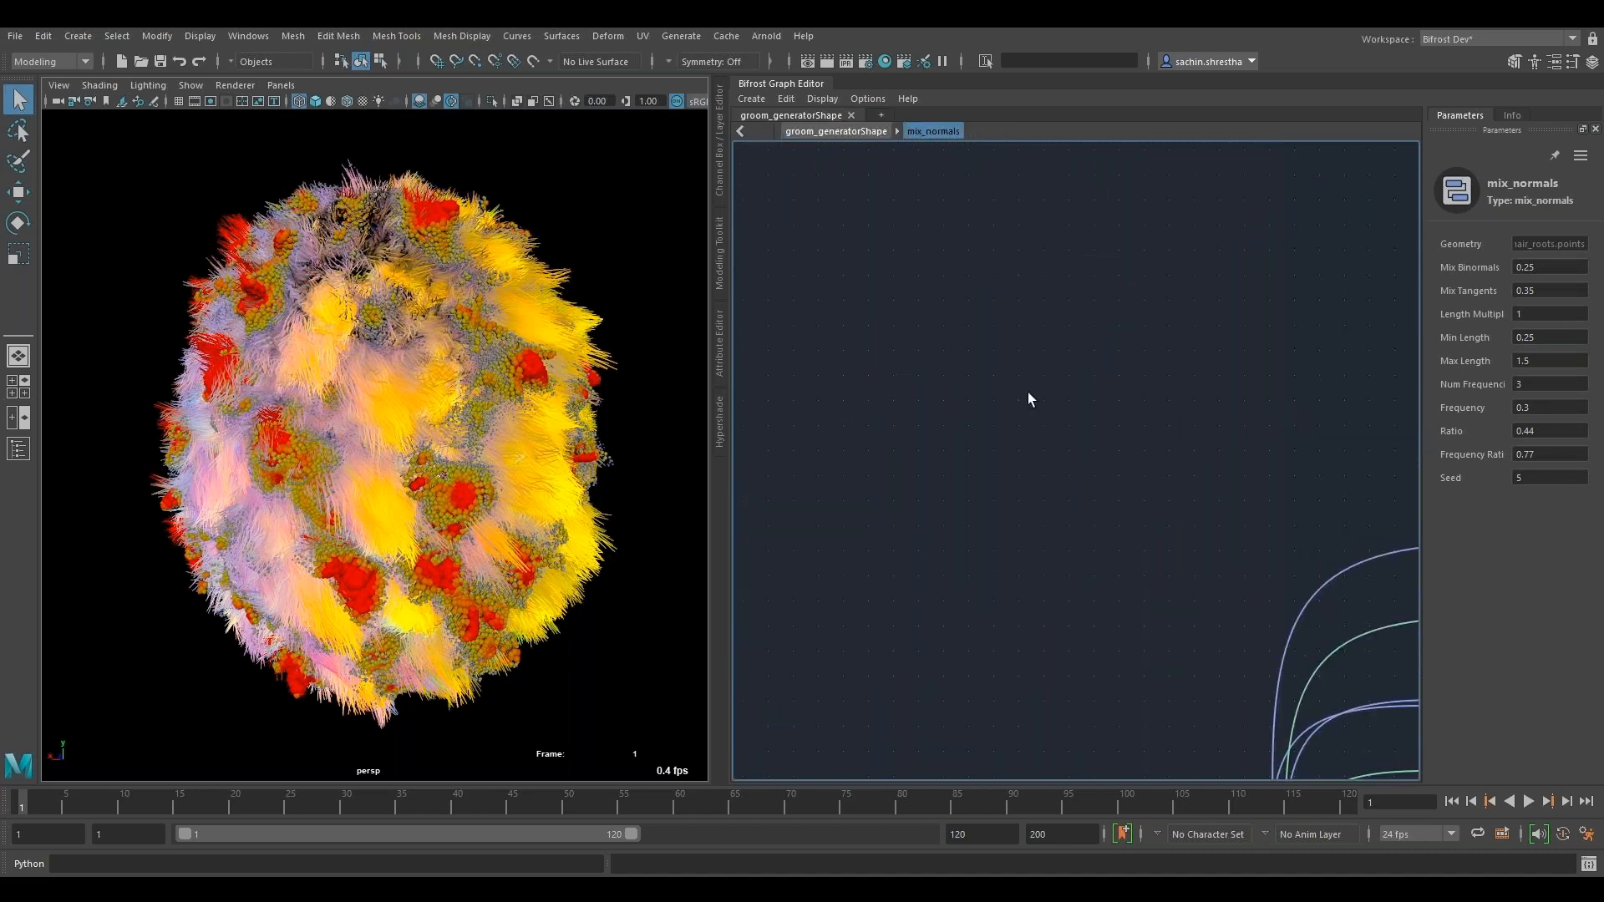
pyautogui.scroll(-5, 1027, 394)
pyautogui.scroll(3, 1062, 619)
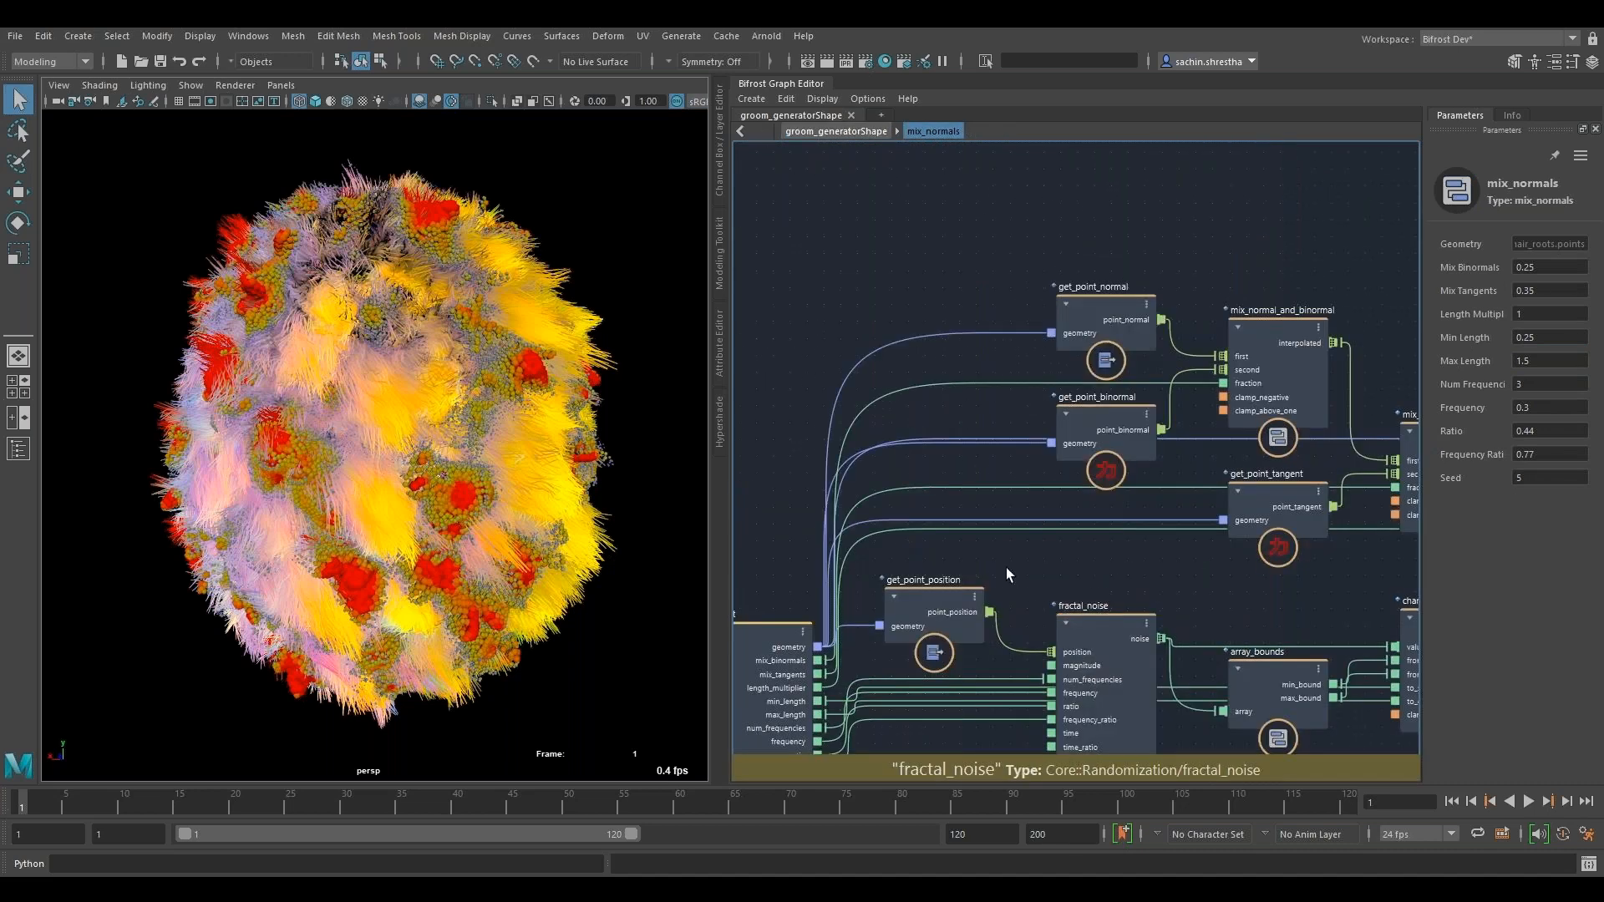
pyautogui.scroll(2, 1090, 624)
pyautogui.keyDown('alt'); pyautogui.moveTo(1091, 623); pyautogui.dragTo(1065, 498, button='middle'); pyautogui.keyUp('alt')
pyautogui.click(1064, 499)
# - Examine the mix_normal_and_binormal, mix_with_tangent and multiply nodes, and return to the groom_generatorShape level
pyautogui.keyDown('alt'); pyautogui.moveTo(1412, 443); pyautogui.dragTo(1203, 511, button='middle'); pyautogui.keyUp('alt')
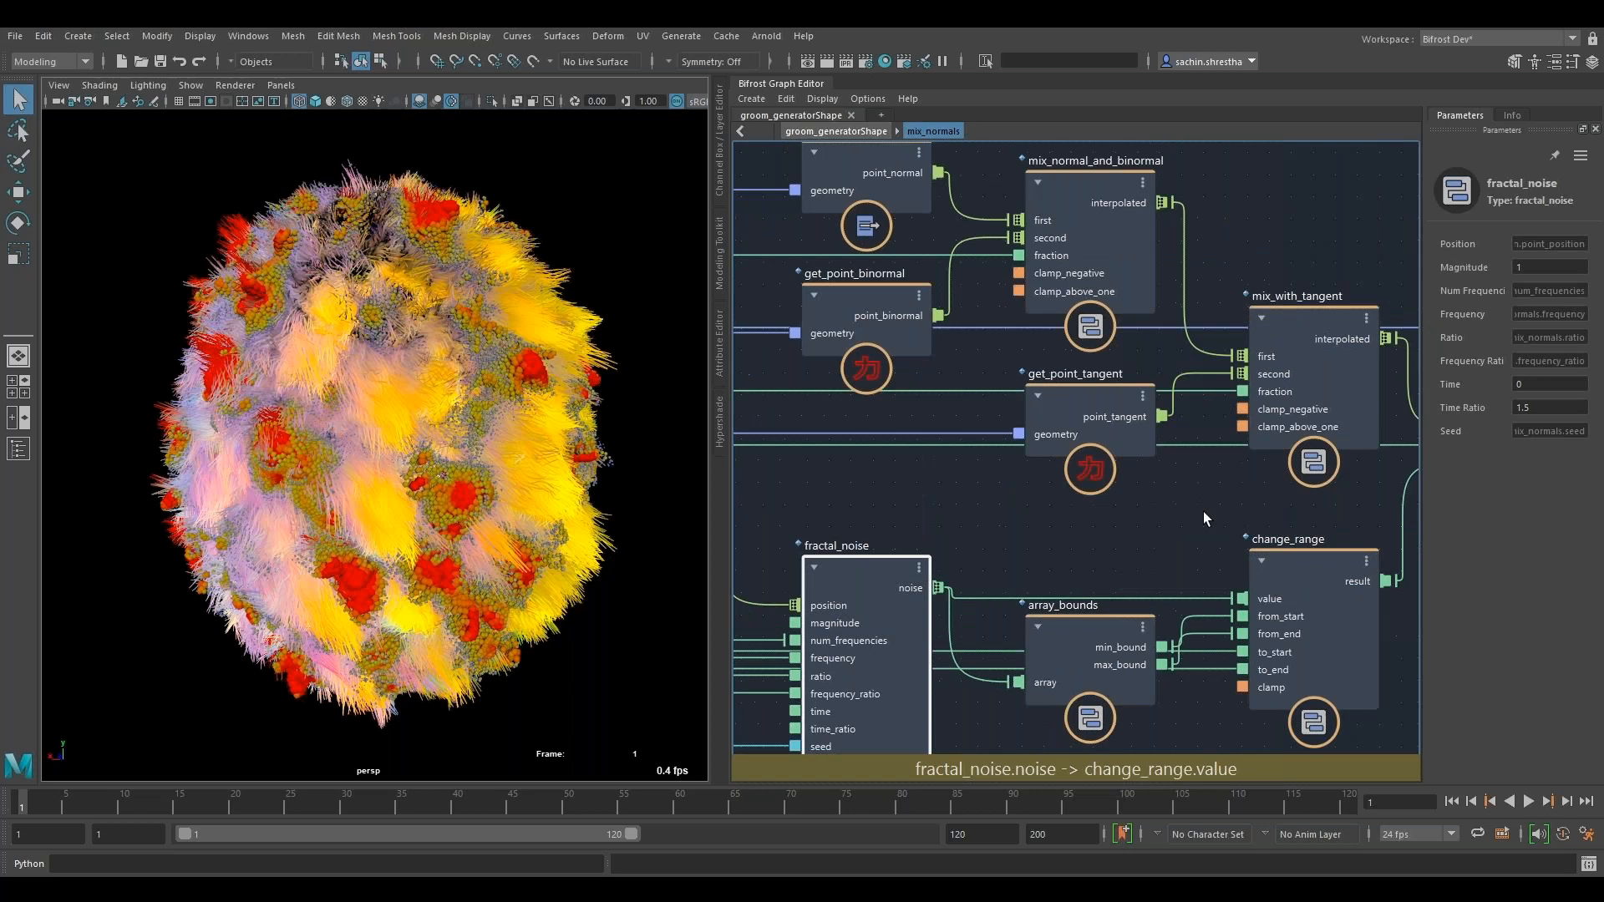
pyautogui.keyDown('alt'); pyautogui.moveTo(1196, 176); pyautogui.dragTo(1144, 259, button='middle'); pyautogui.keyUp('alt')
pyautogui.click(1059, 239)
pyautogui.keyDown('alt'); pyautogui.moveTo(1241, 398); pyautogui.dragTo(1070, 294, button='middle'); pyautogui.keyUp('alt')
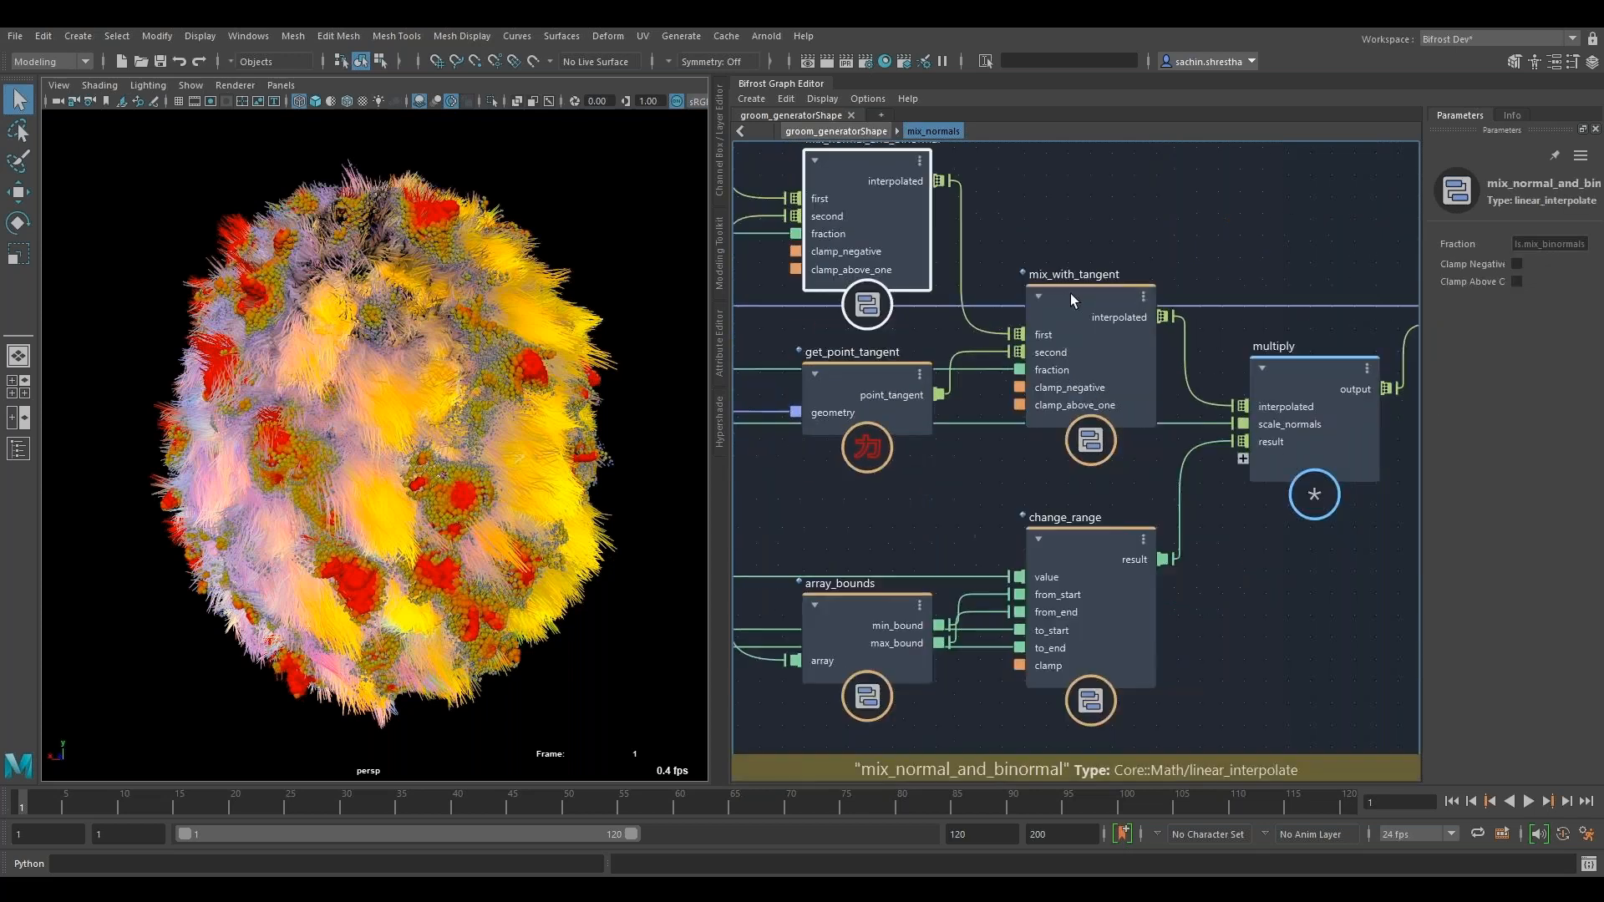
pyautogui.click(1070, 293)
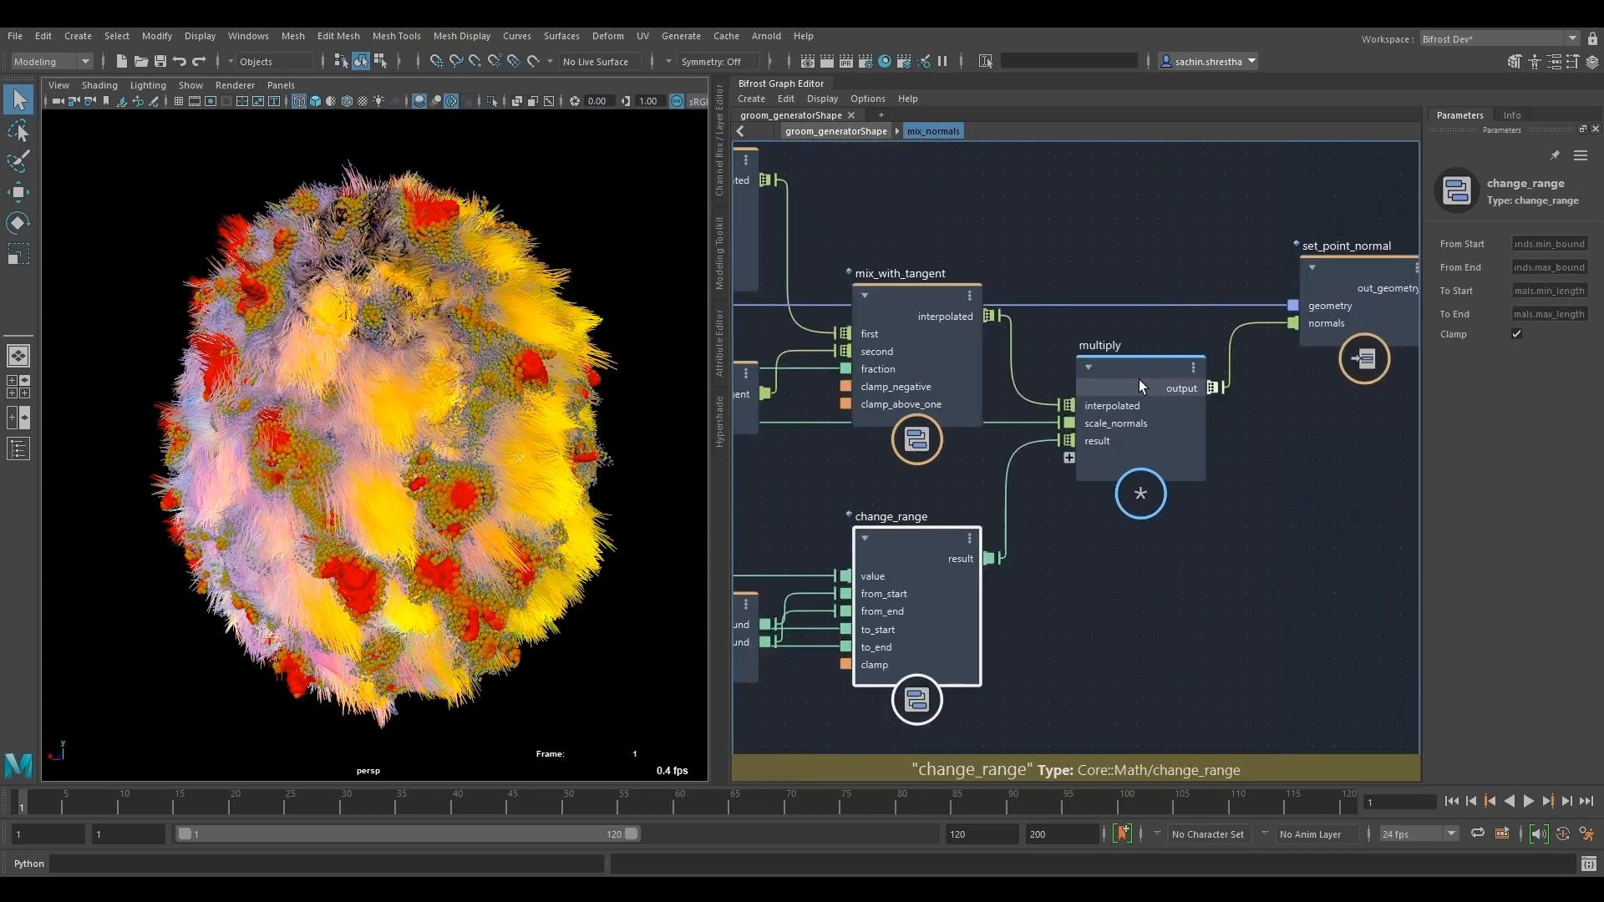
pyautogui.click(1140, 379)
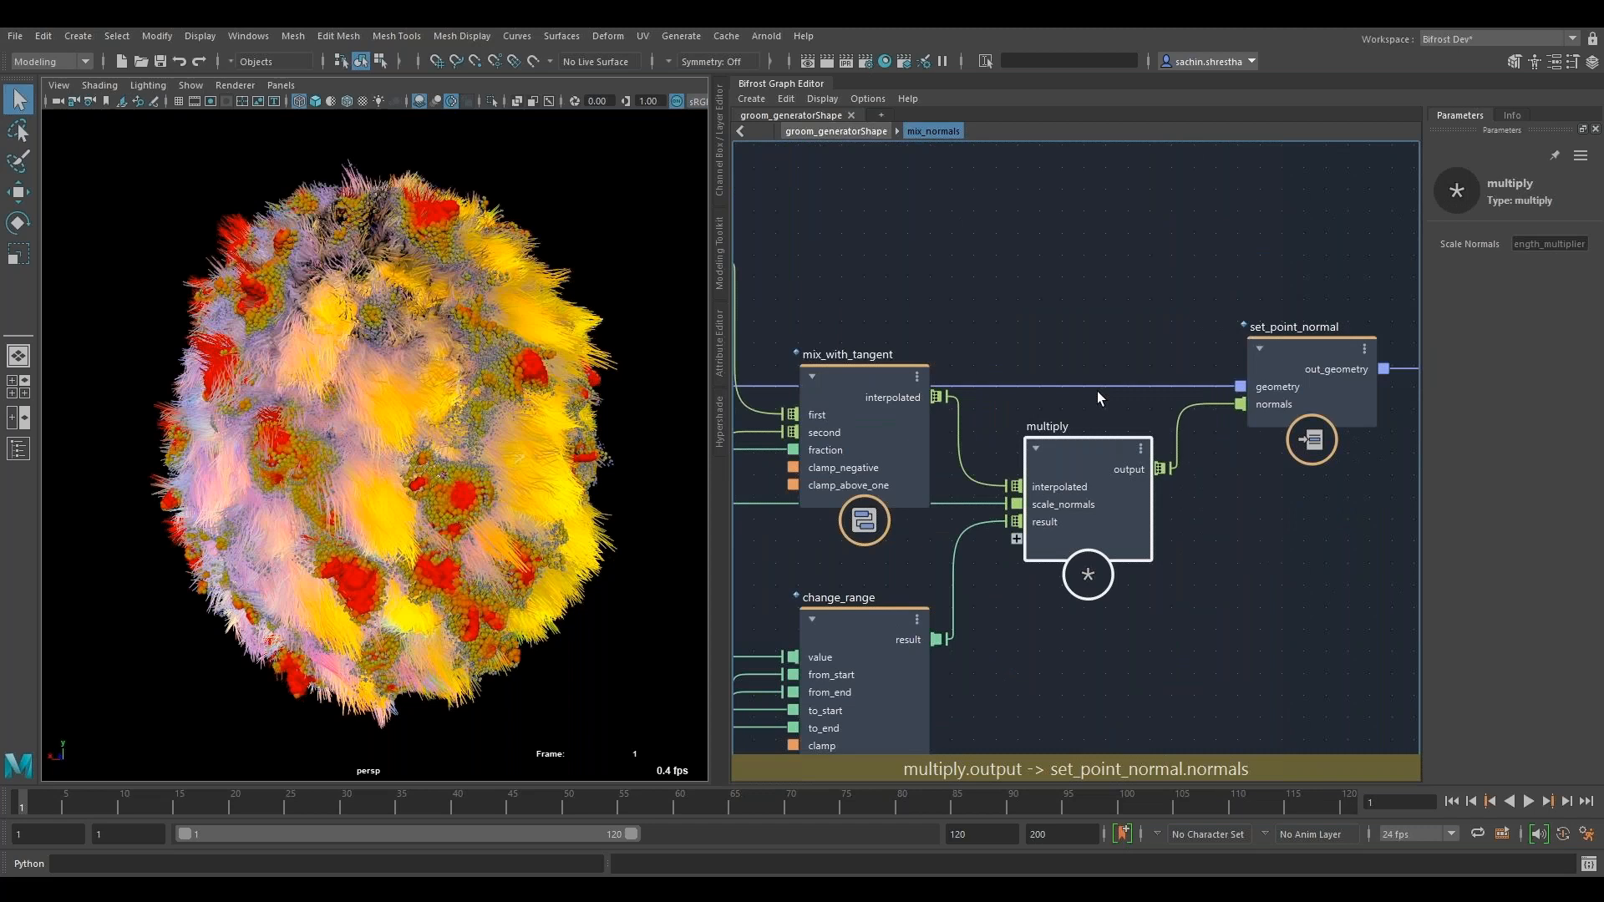
pyautogui.click(824, 128)
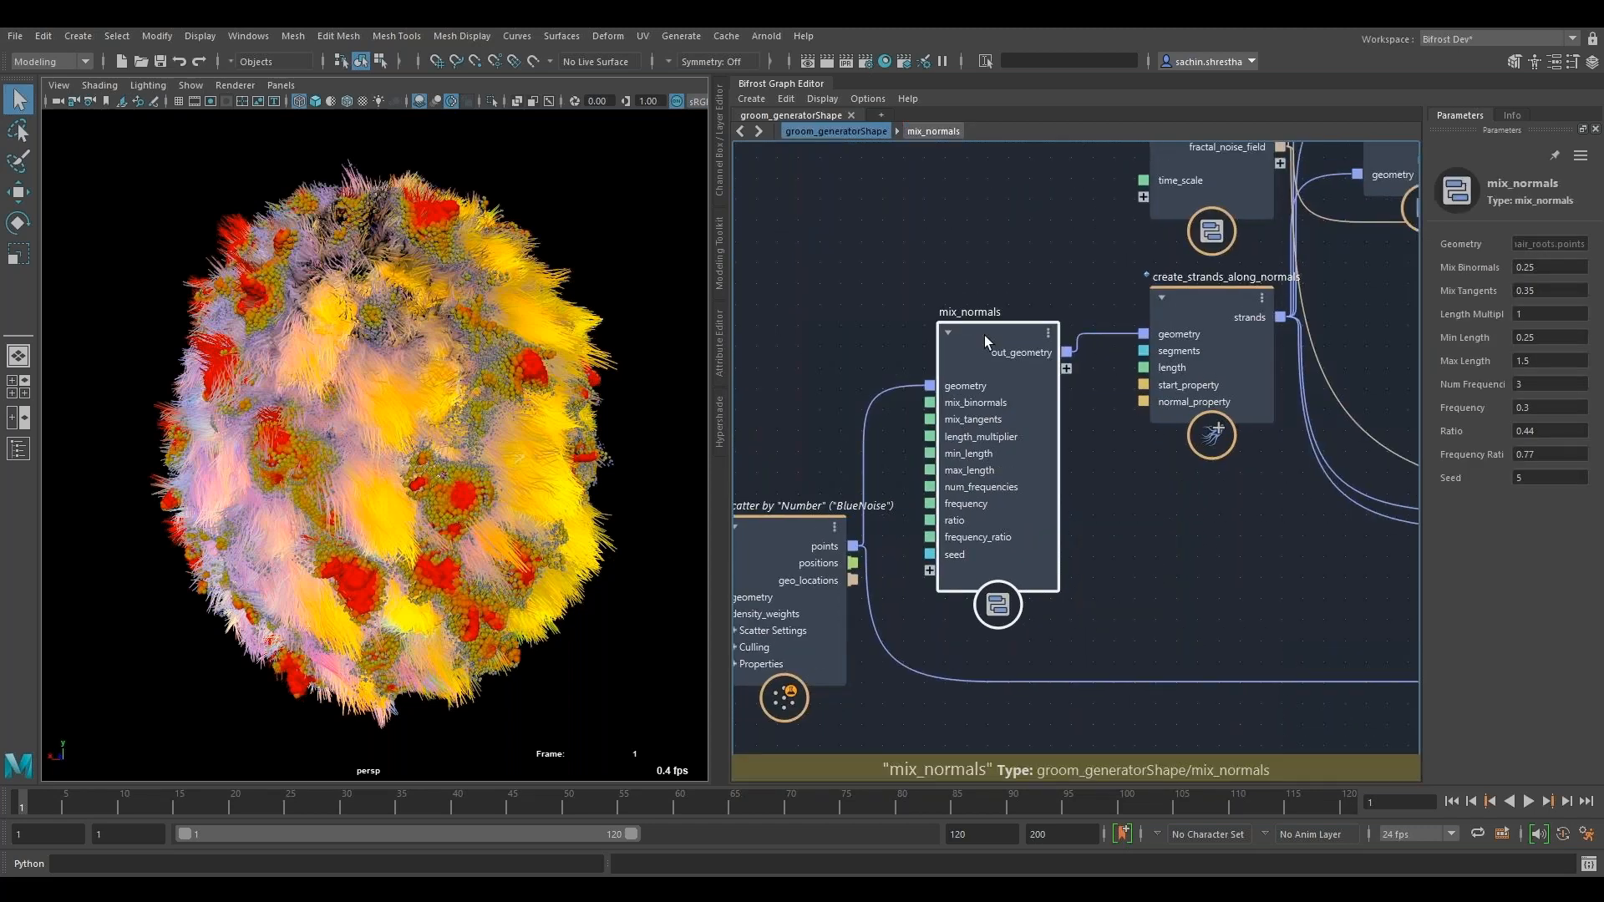
# - Clear the Mix Binormals value of the mix_normals node for editing
pyautogui.doubleClick(1563, 265)
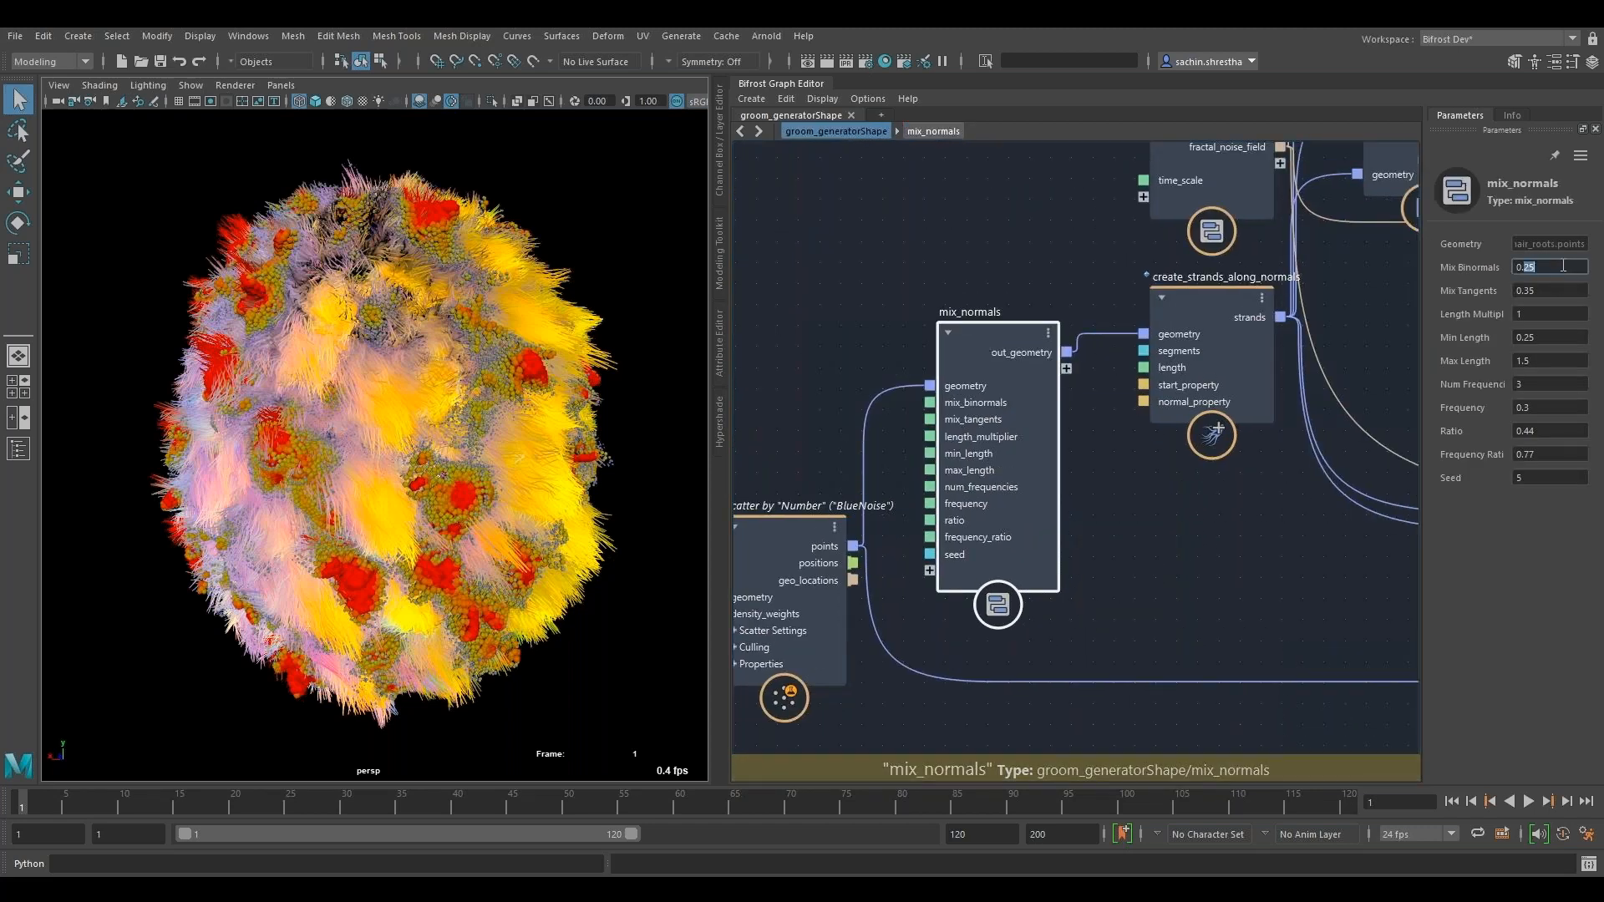
pyautogui.press('BackSpace')
pyautogui.press('BackSpace')
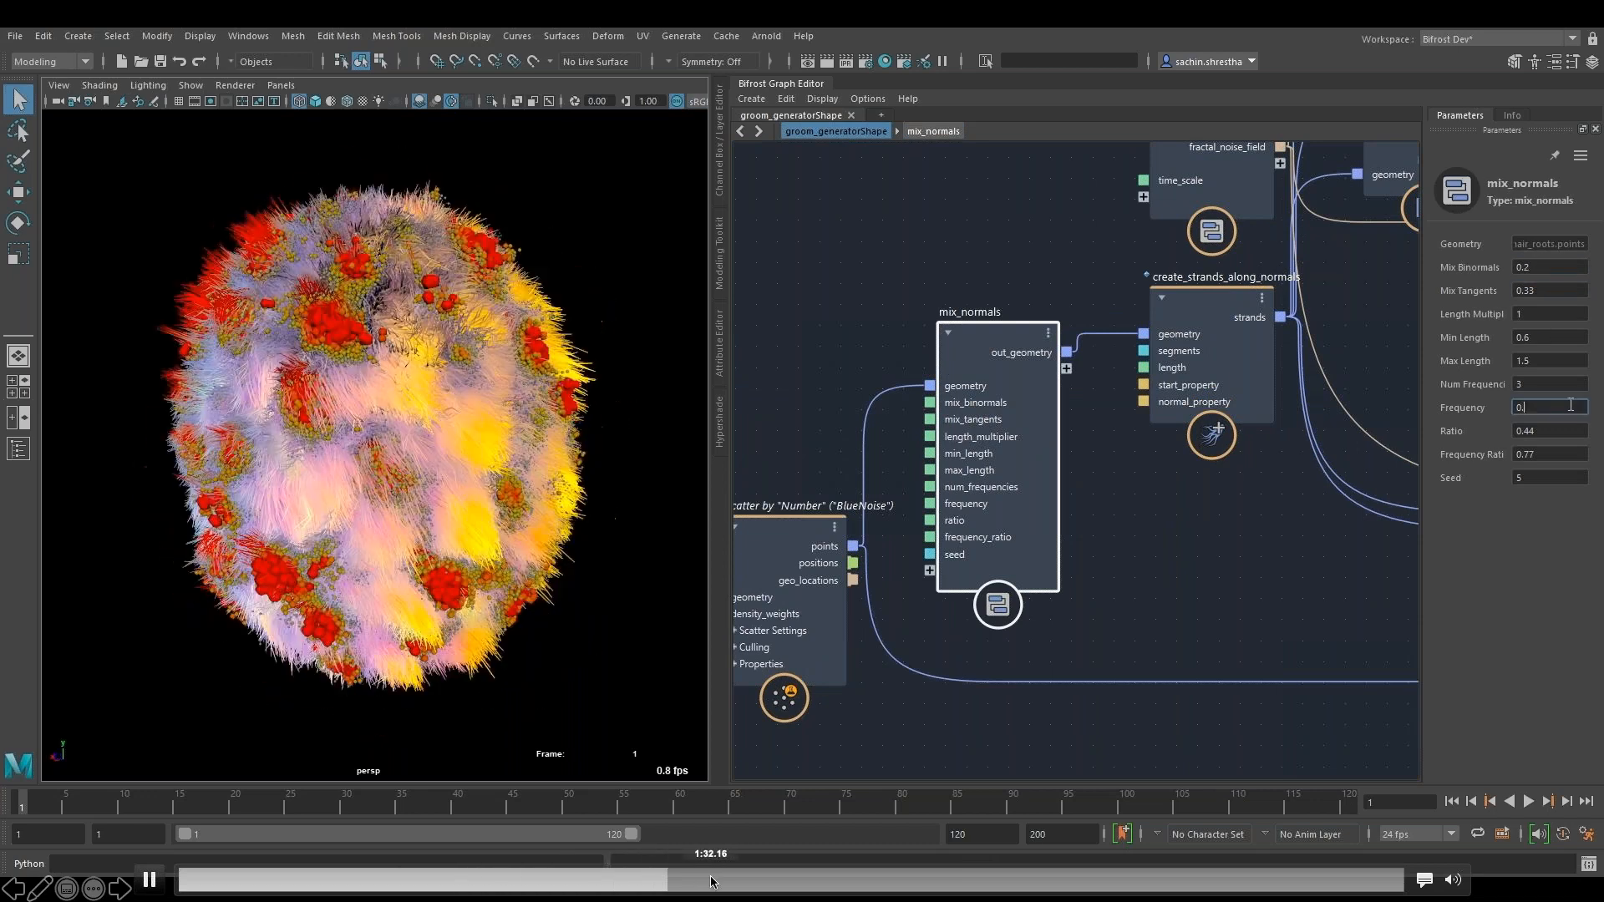
# - Scrub the embedded groom demo video back to review the mix_normals parameter edits
pyautogui.click(669, 879)
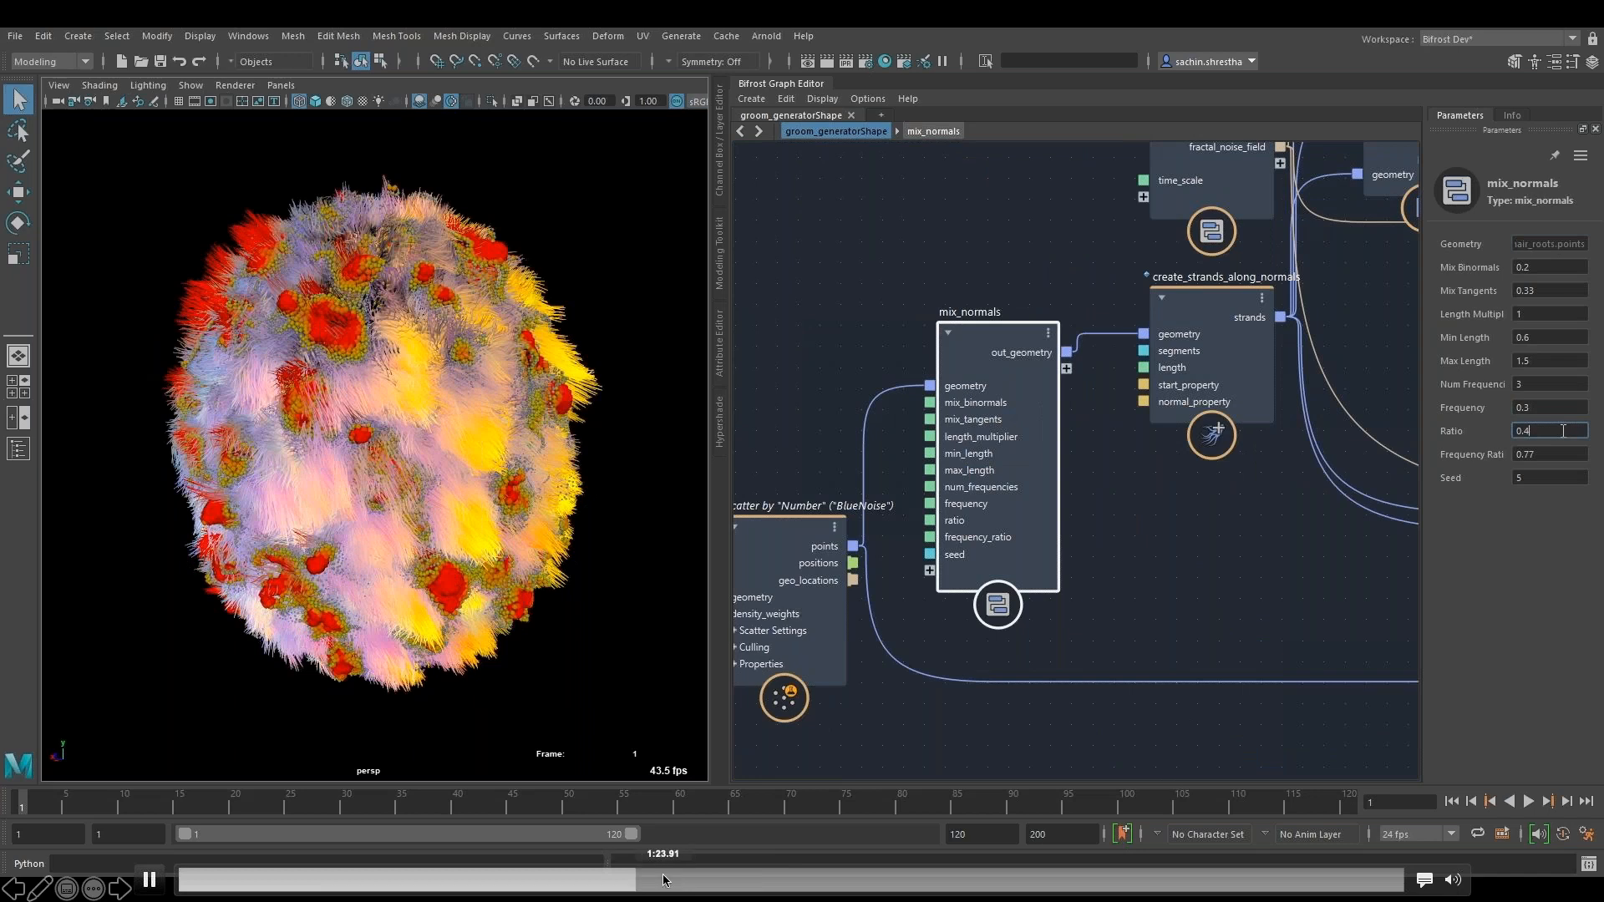
pyautogui.click(663, 879)
pyautogui.click(626, 877)
pyautogui.click(652, 879)
pyautogui.click(594, 880)
pyautogui.click(554, 879)
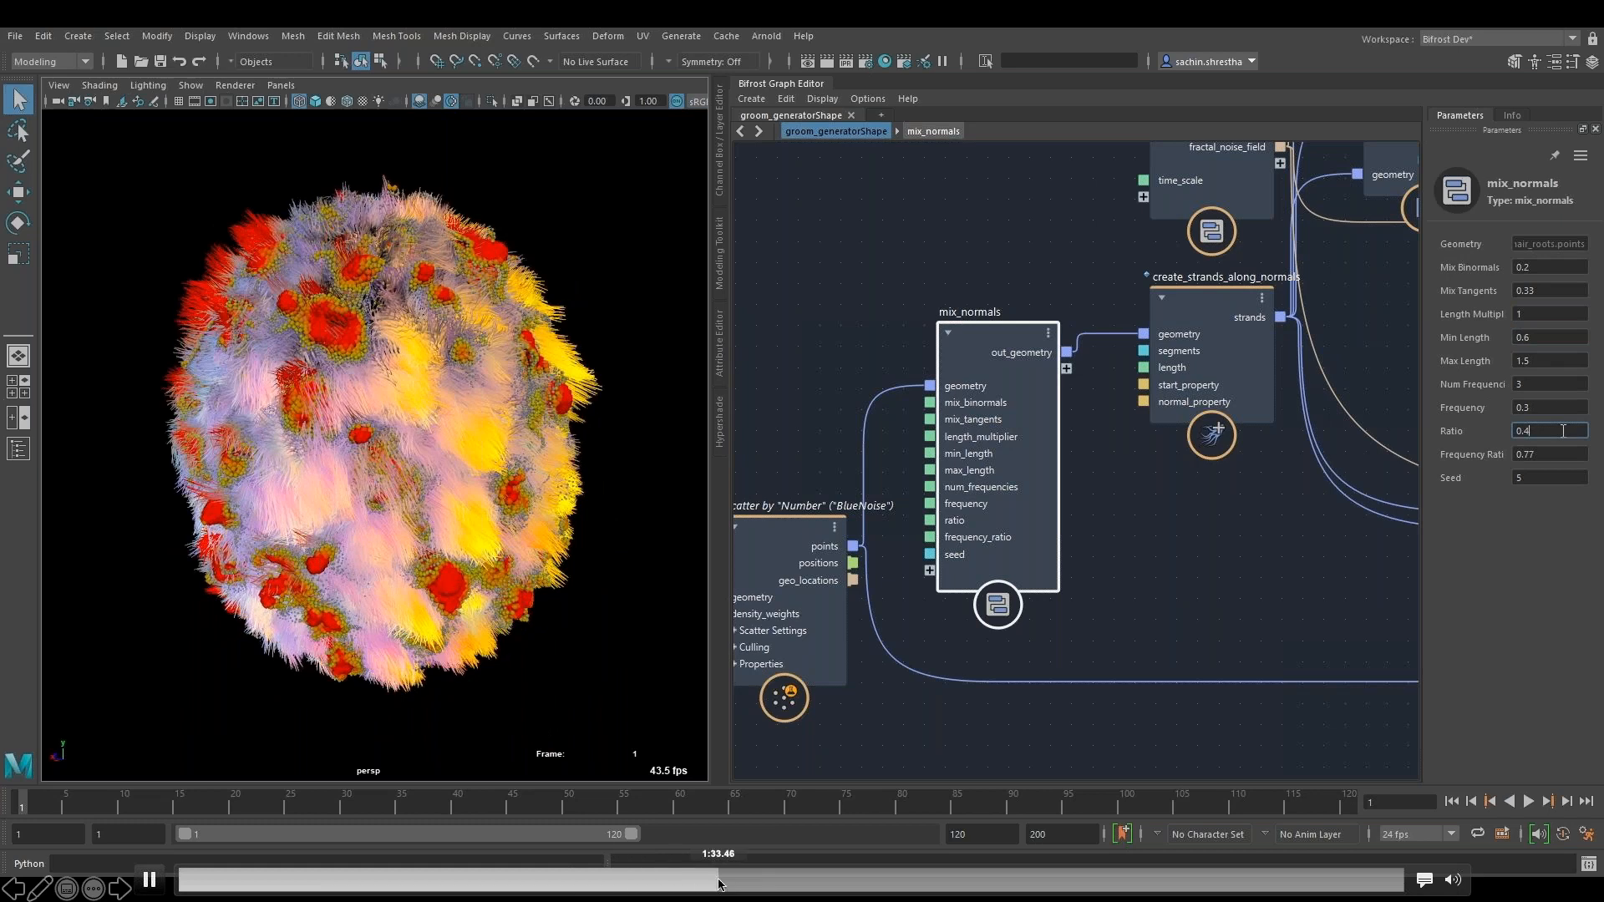
# - Skip forward through the groom demo video past the strand and color nodes to the material and terminal nodes
pyautogui.click(819, 880)
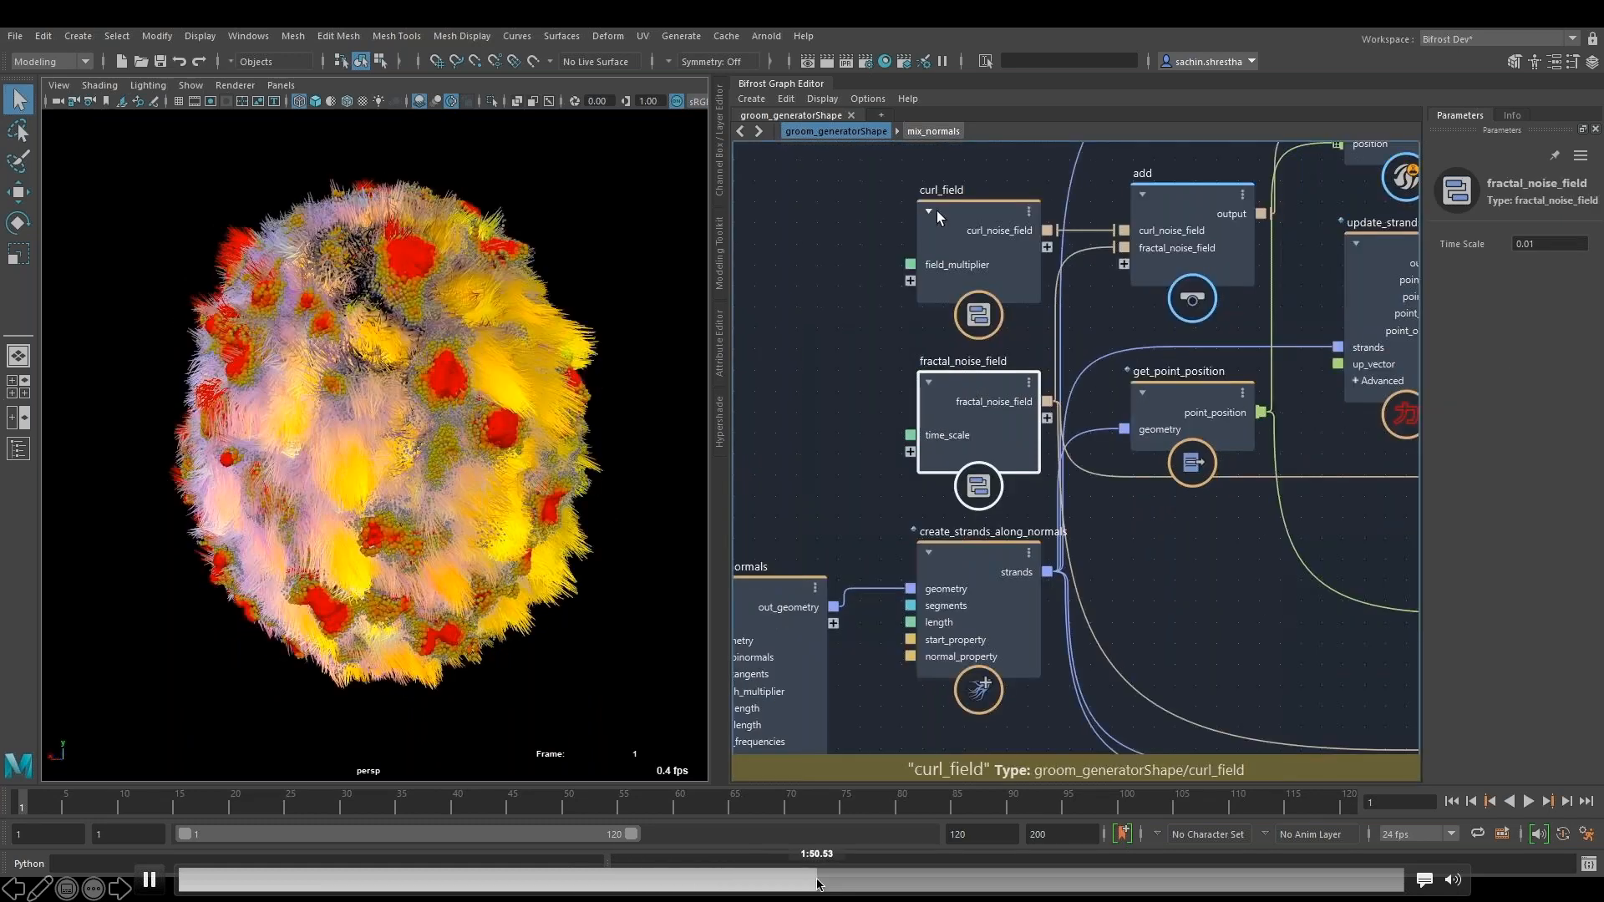
pyautogui.click(887, 880)
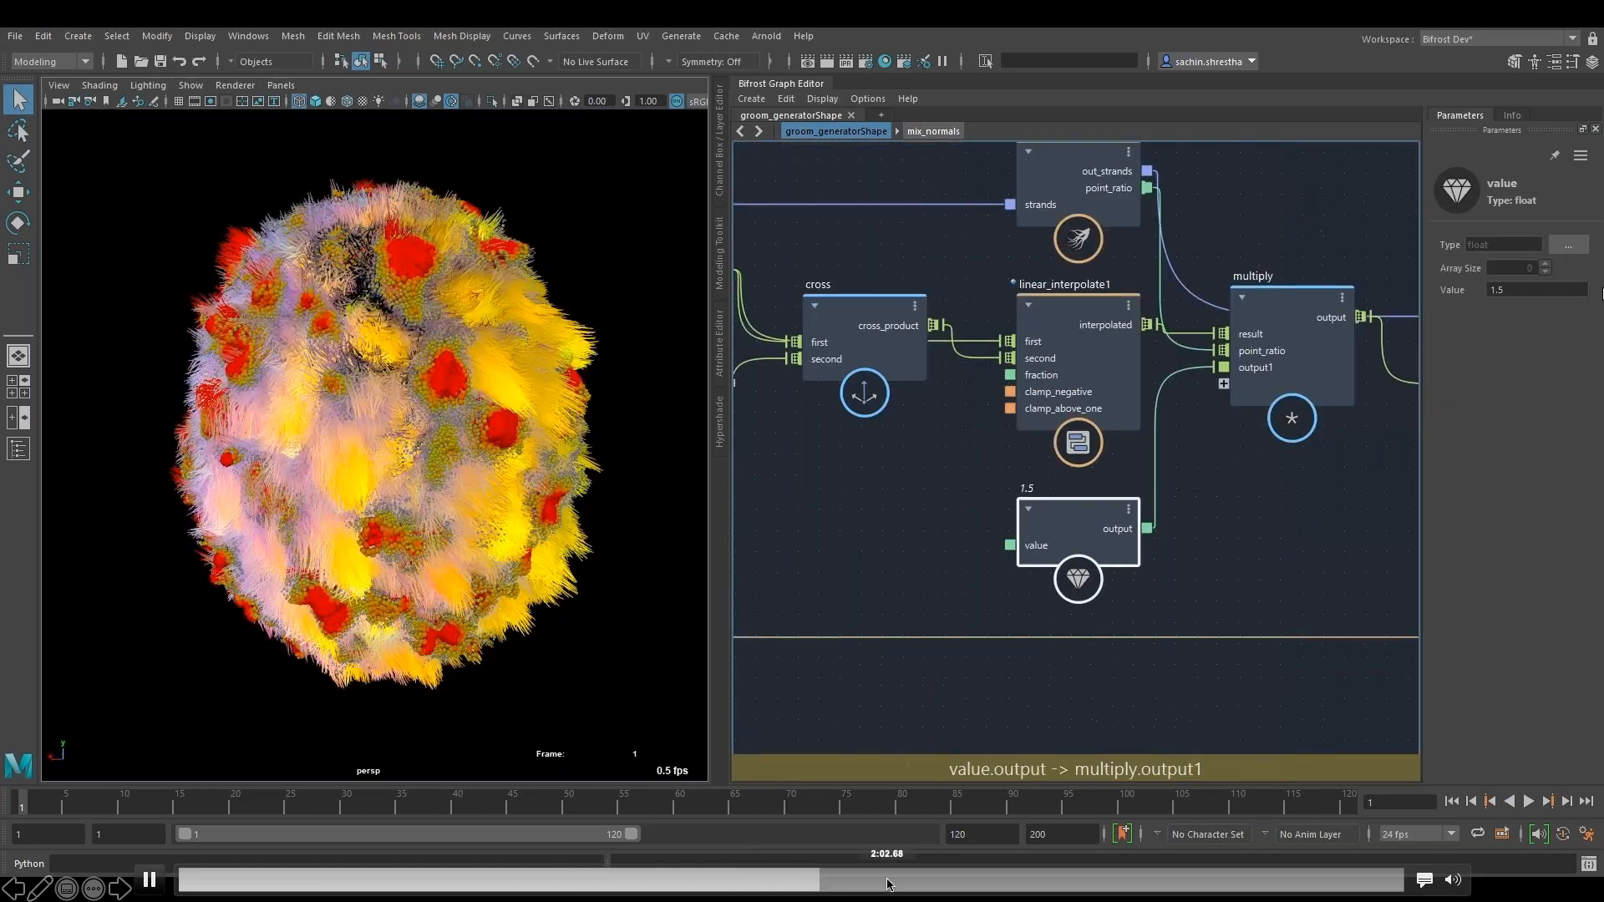
pyautogui.click(930, 879)
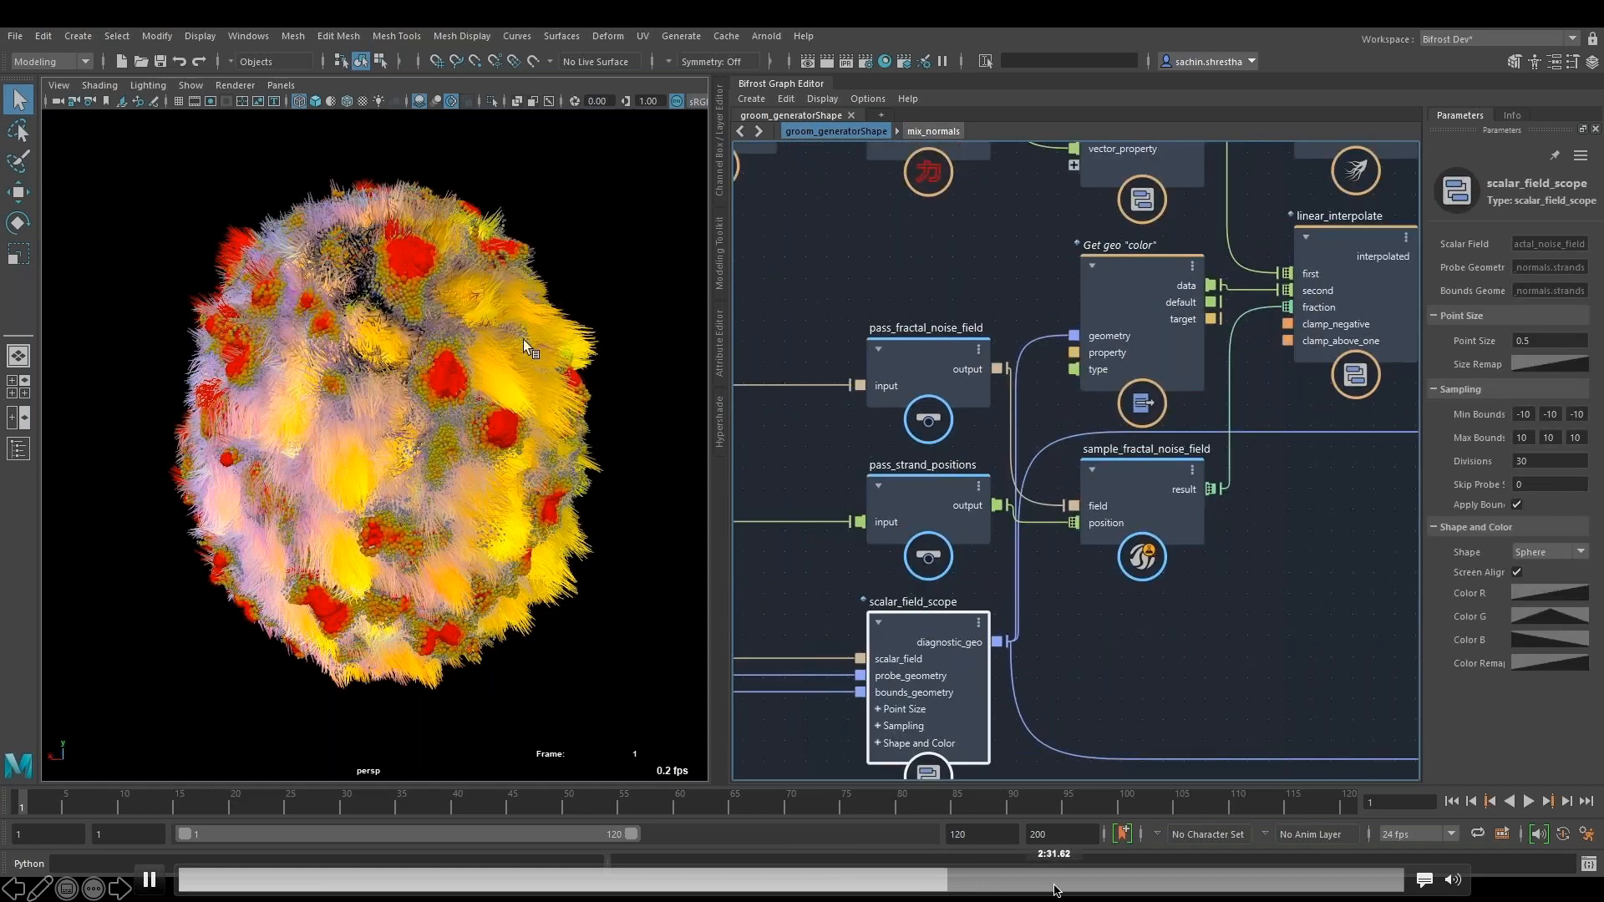
pyautogui.click(1034, 880)
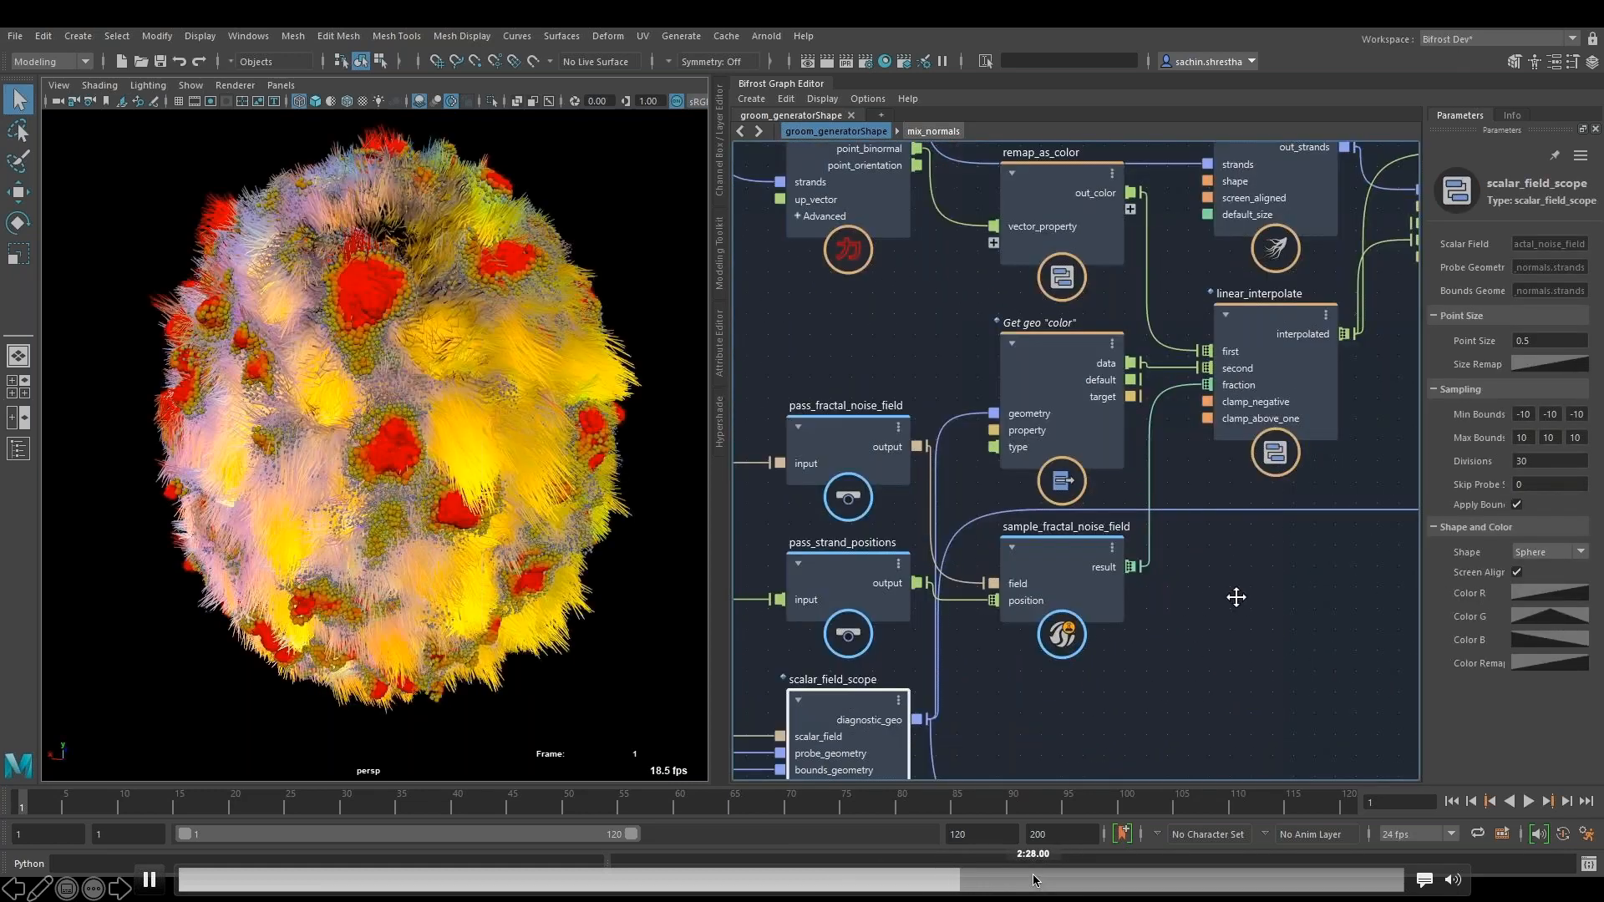
pyautogui.moveTo(1099, 875); pyautogui.dragTo(1137, 876)
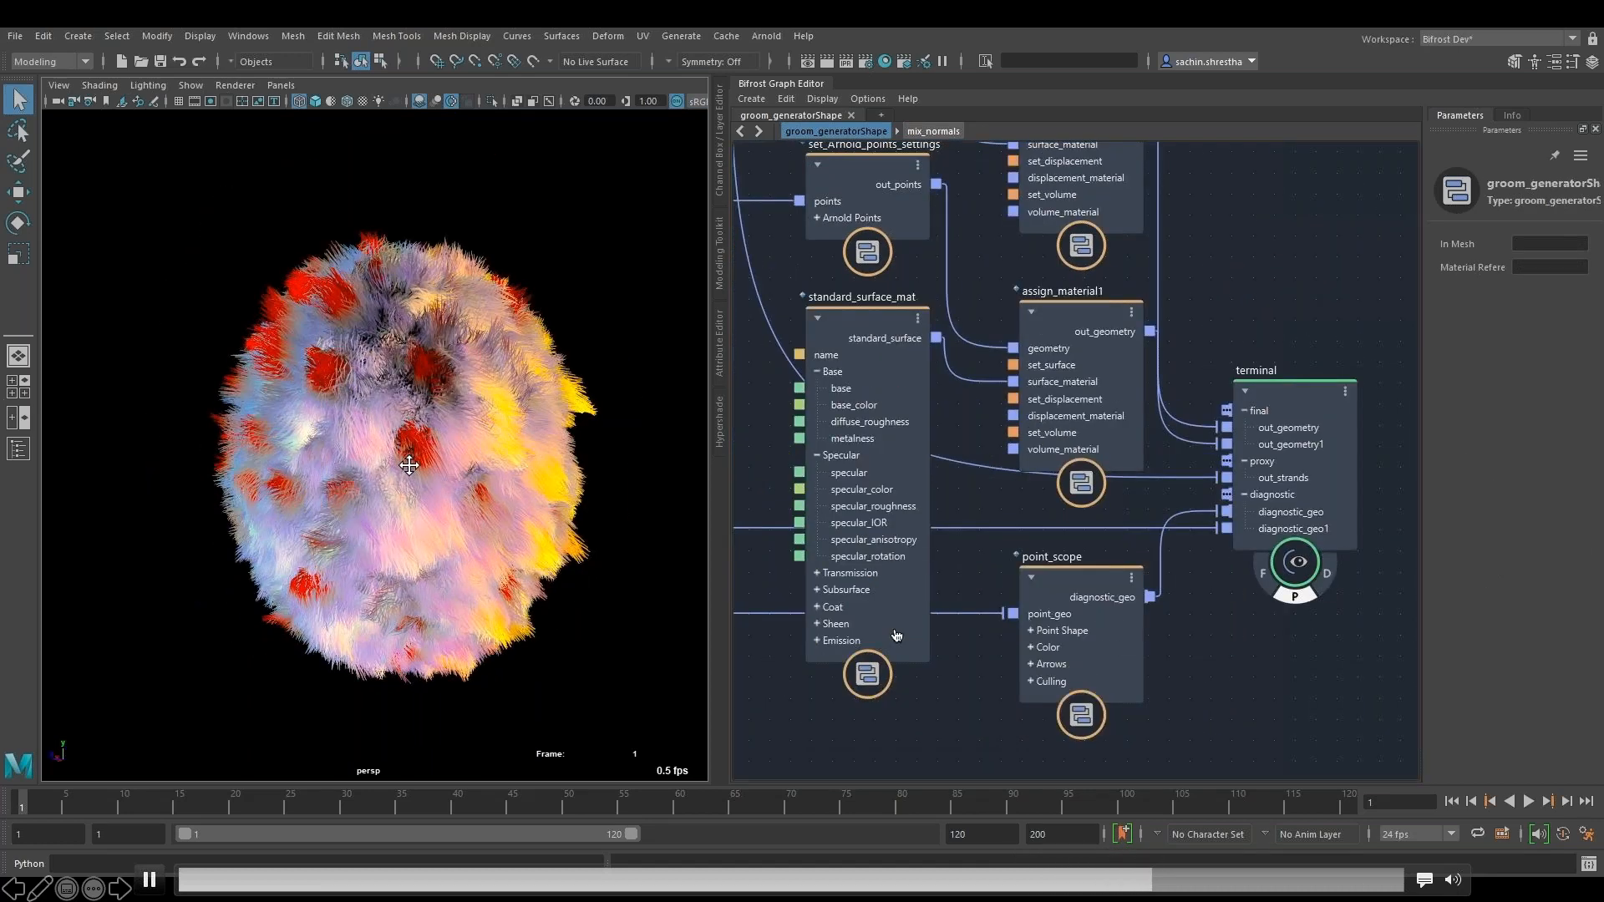
# - Pause and resume the groom demo video to review the terminal node's proxy strands and diagnostic point display
pyautogui.click(150, 881)
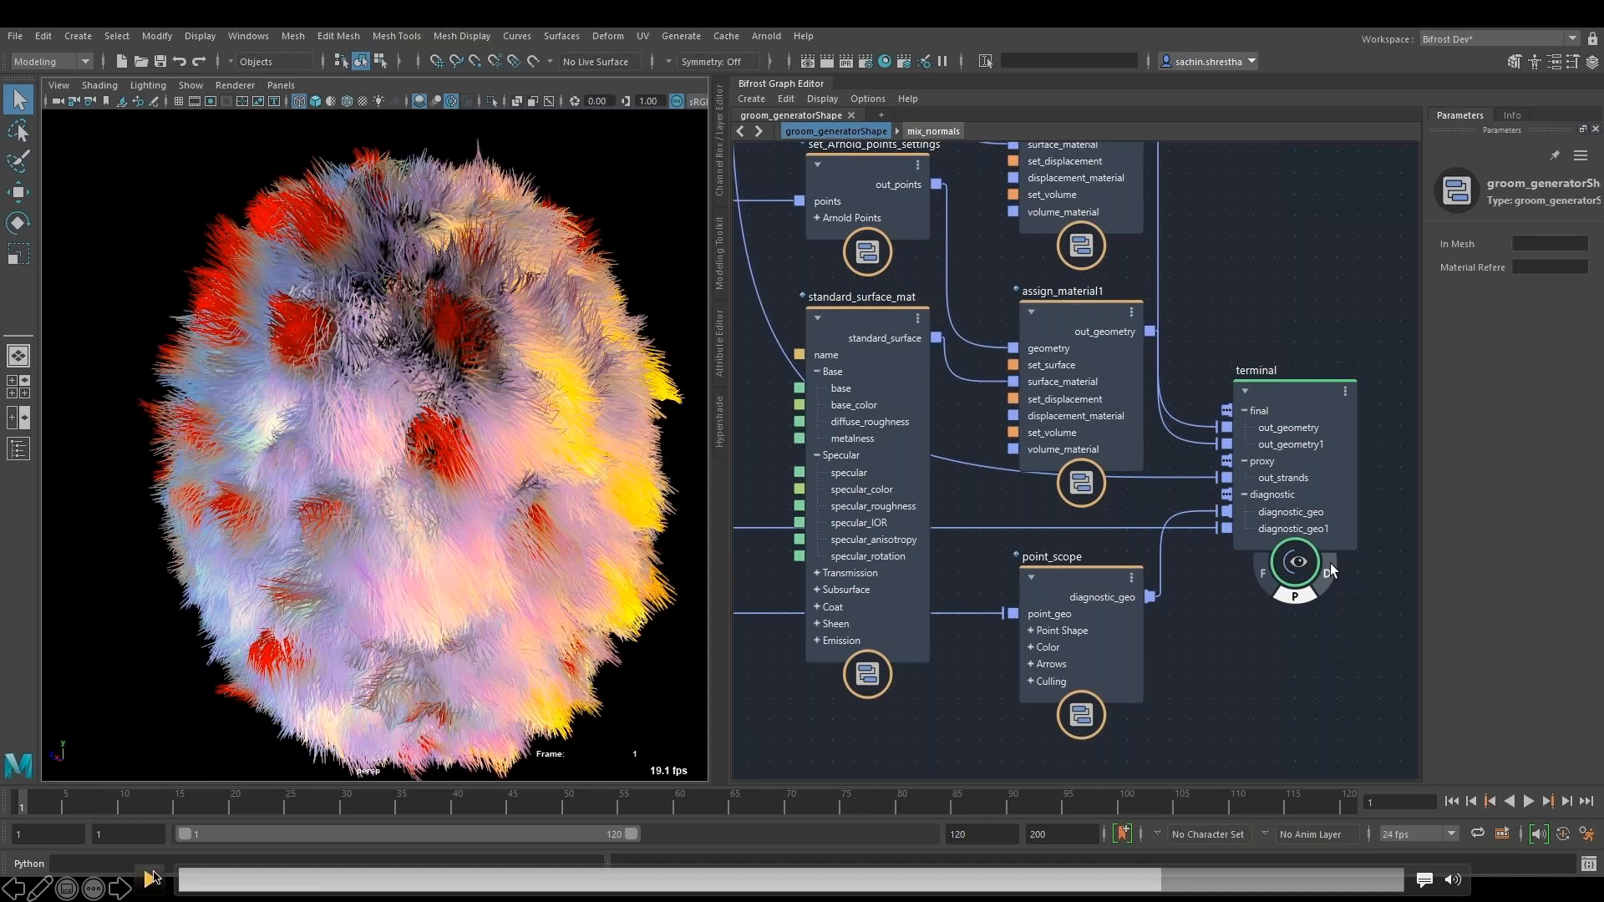
pyautogui.click(151, 880)
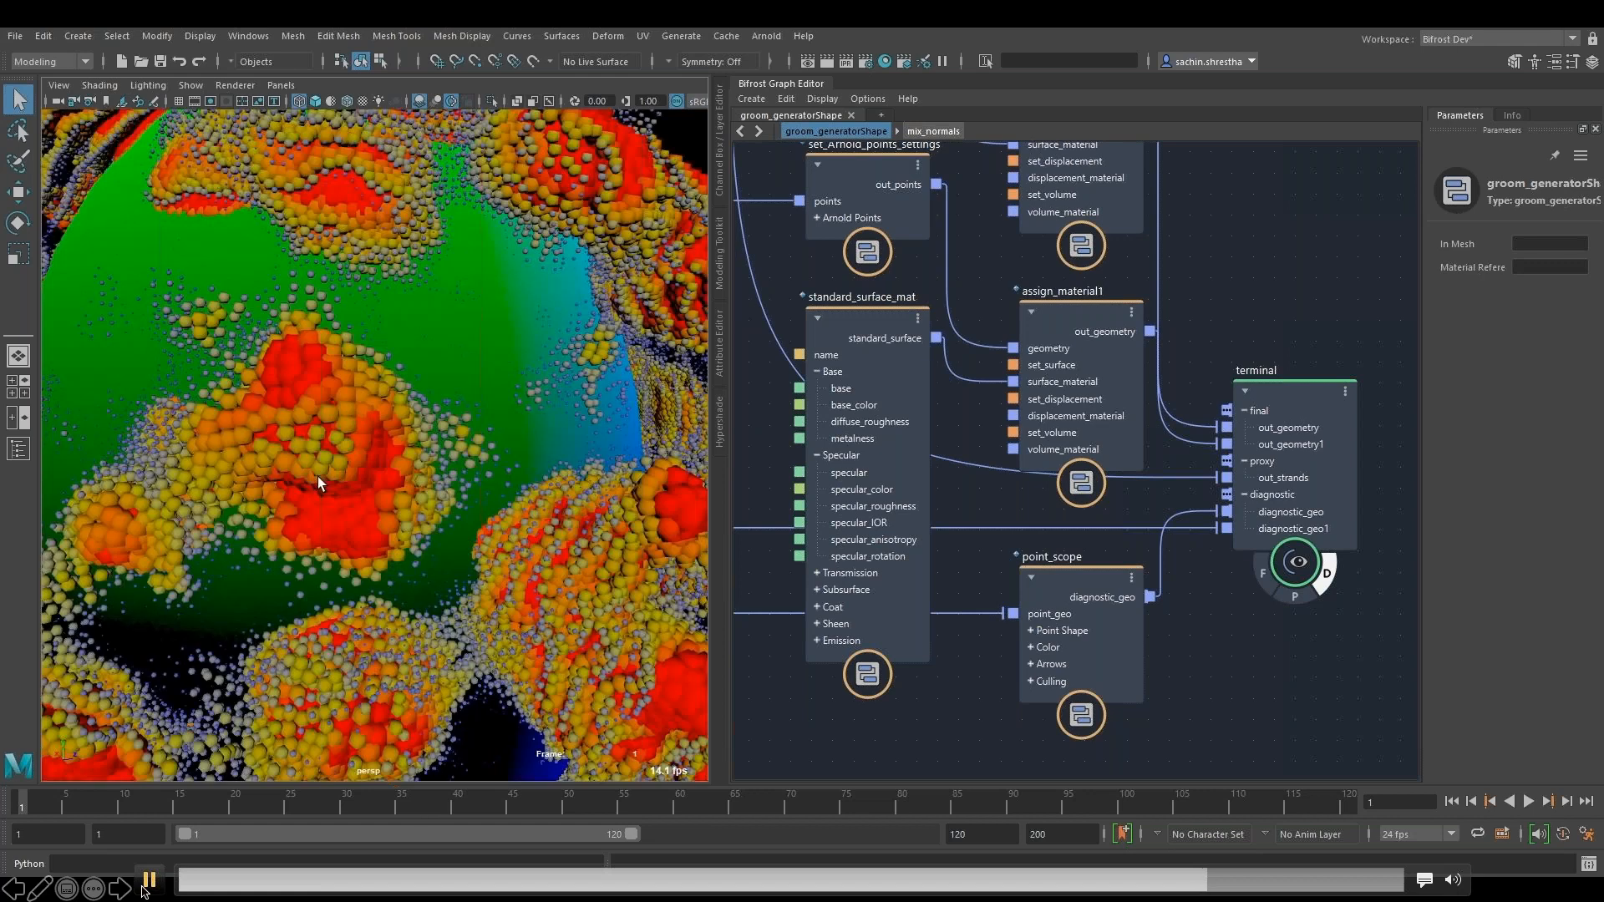
pyautogui.click(465, 461)
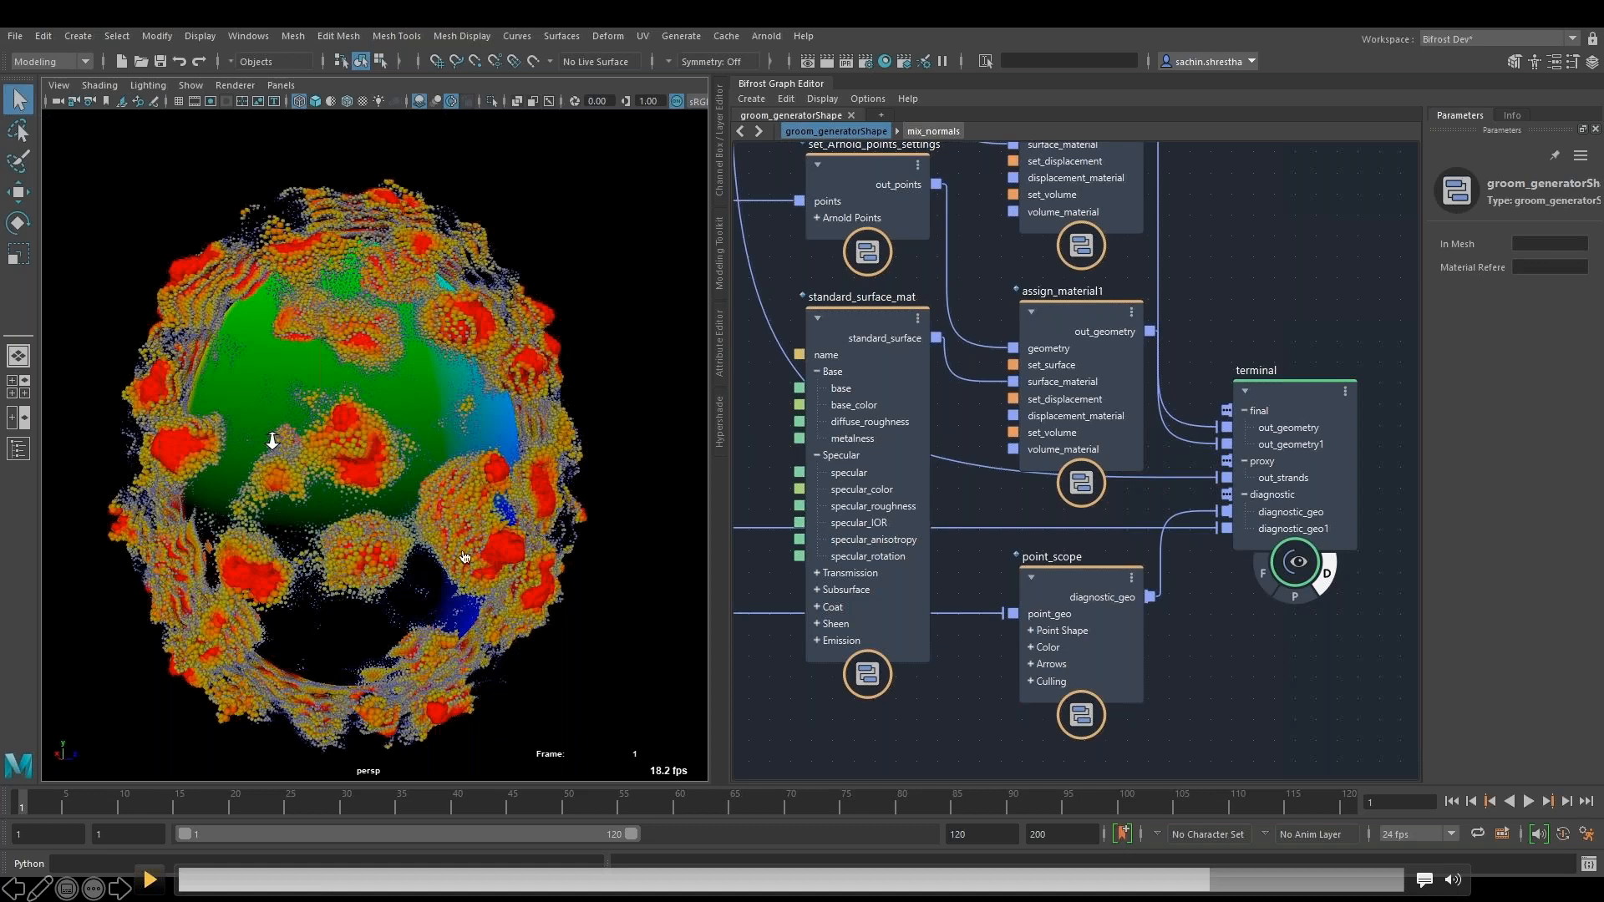
pyautogui.click(149, 879)
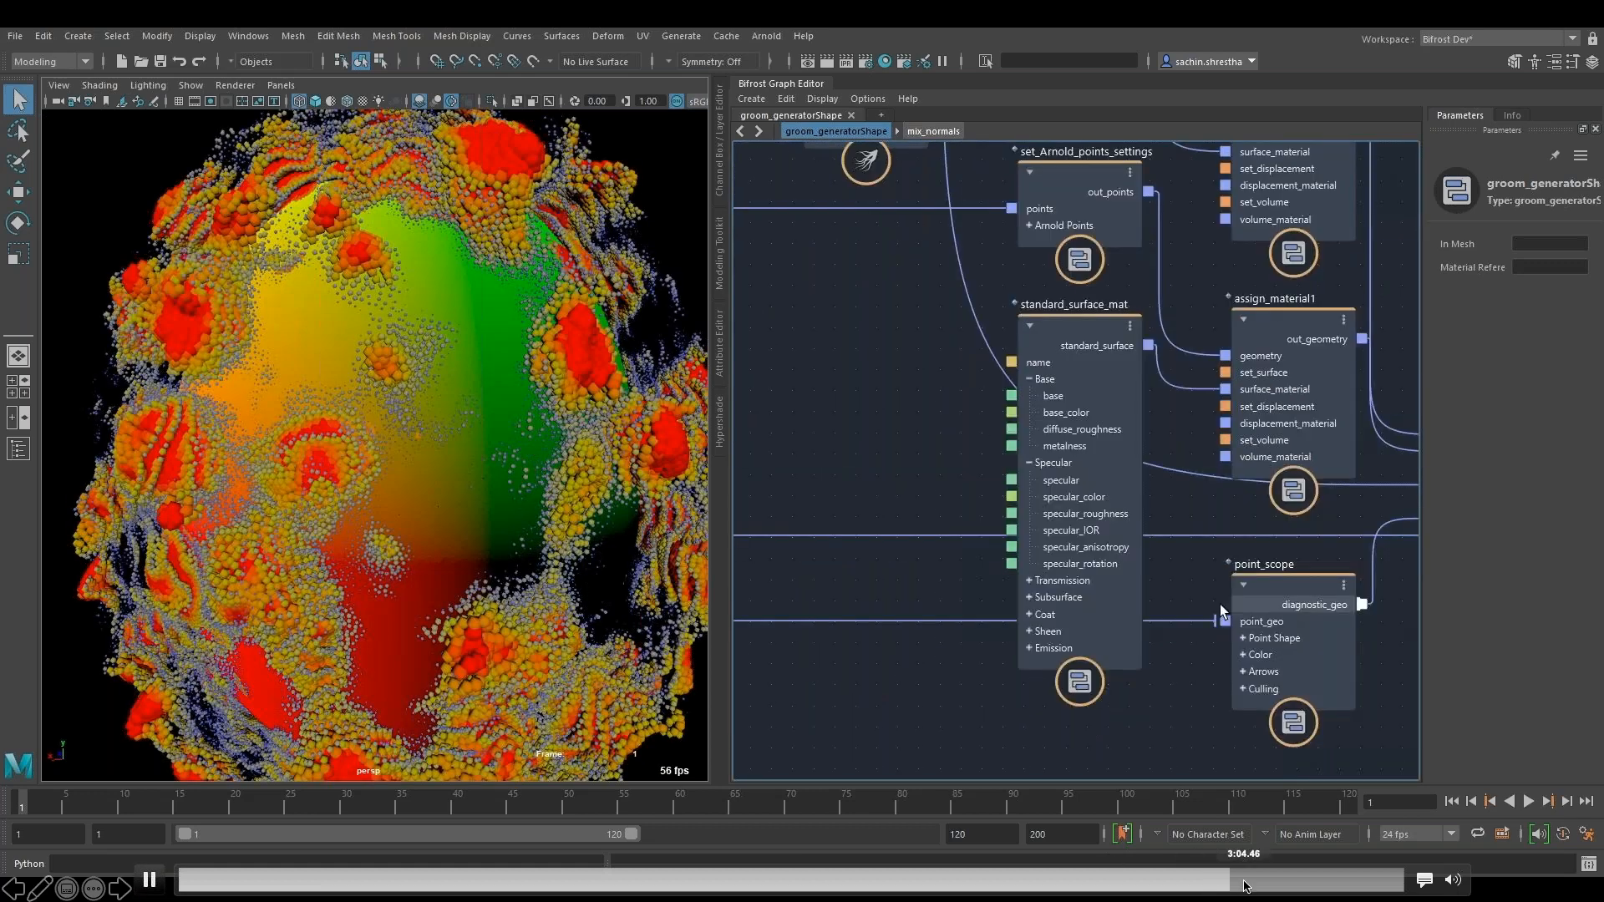
# - Skip forward through the groom demo video past the scalar_field_scope node's Point Size edit
pyautogui.click(1247, 882)
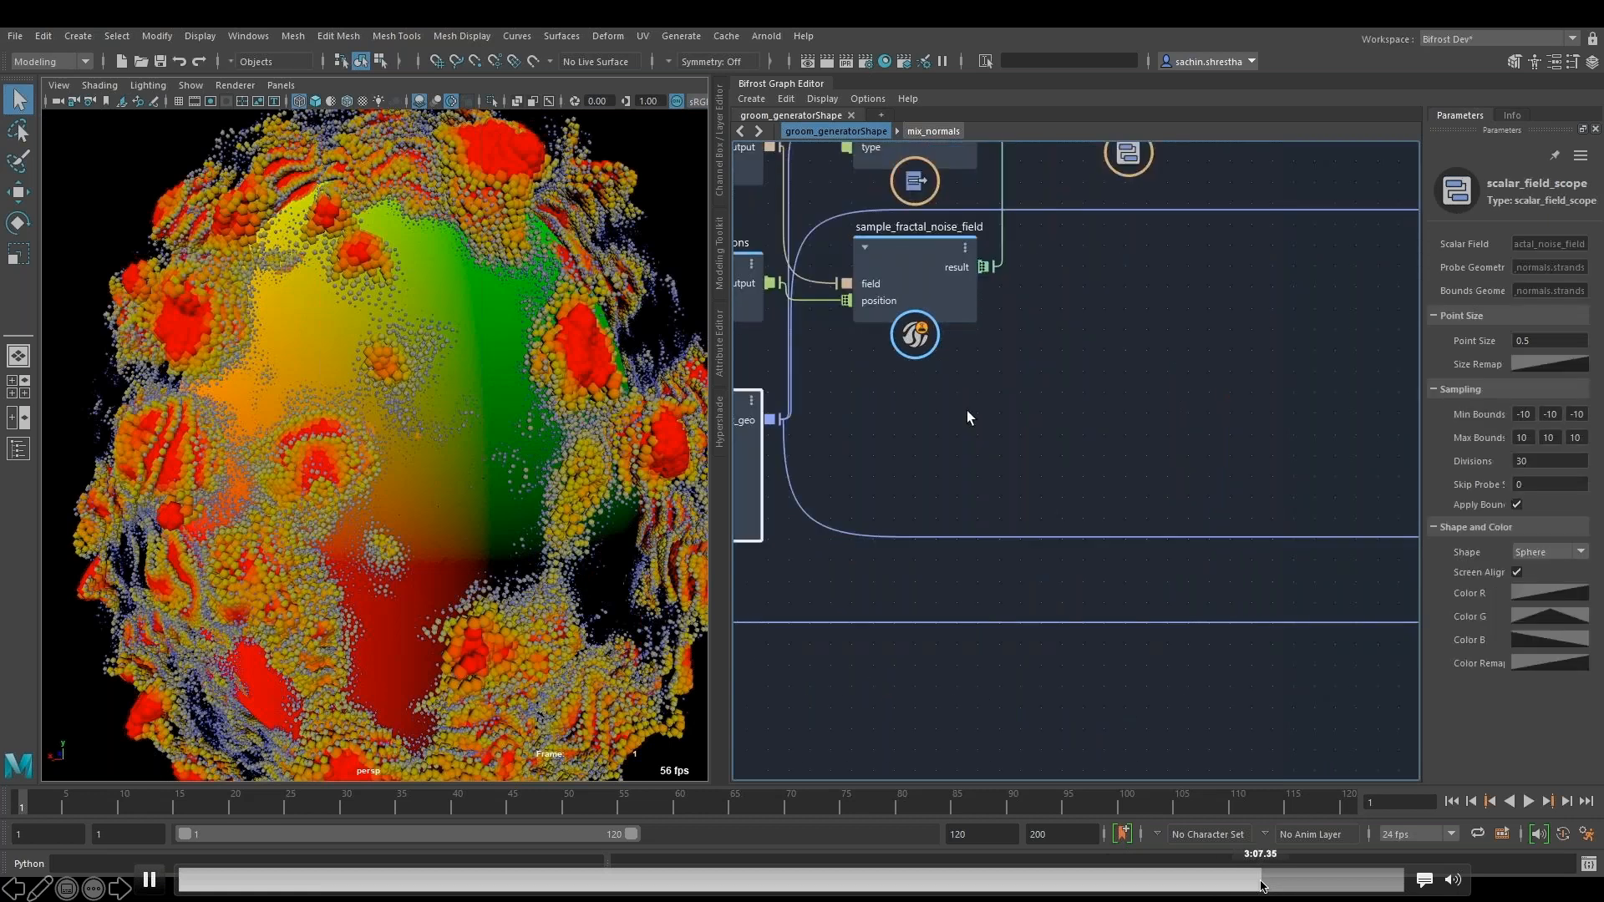
pyautogui.click(1289, 883)
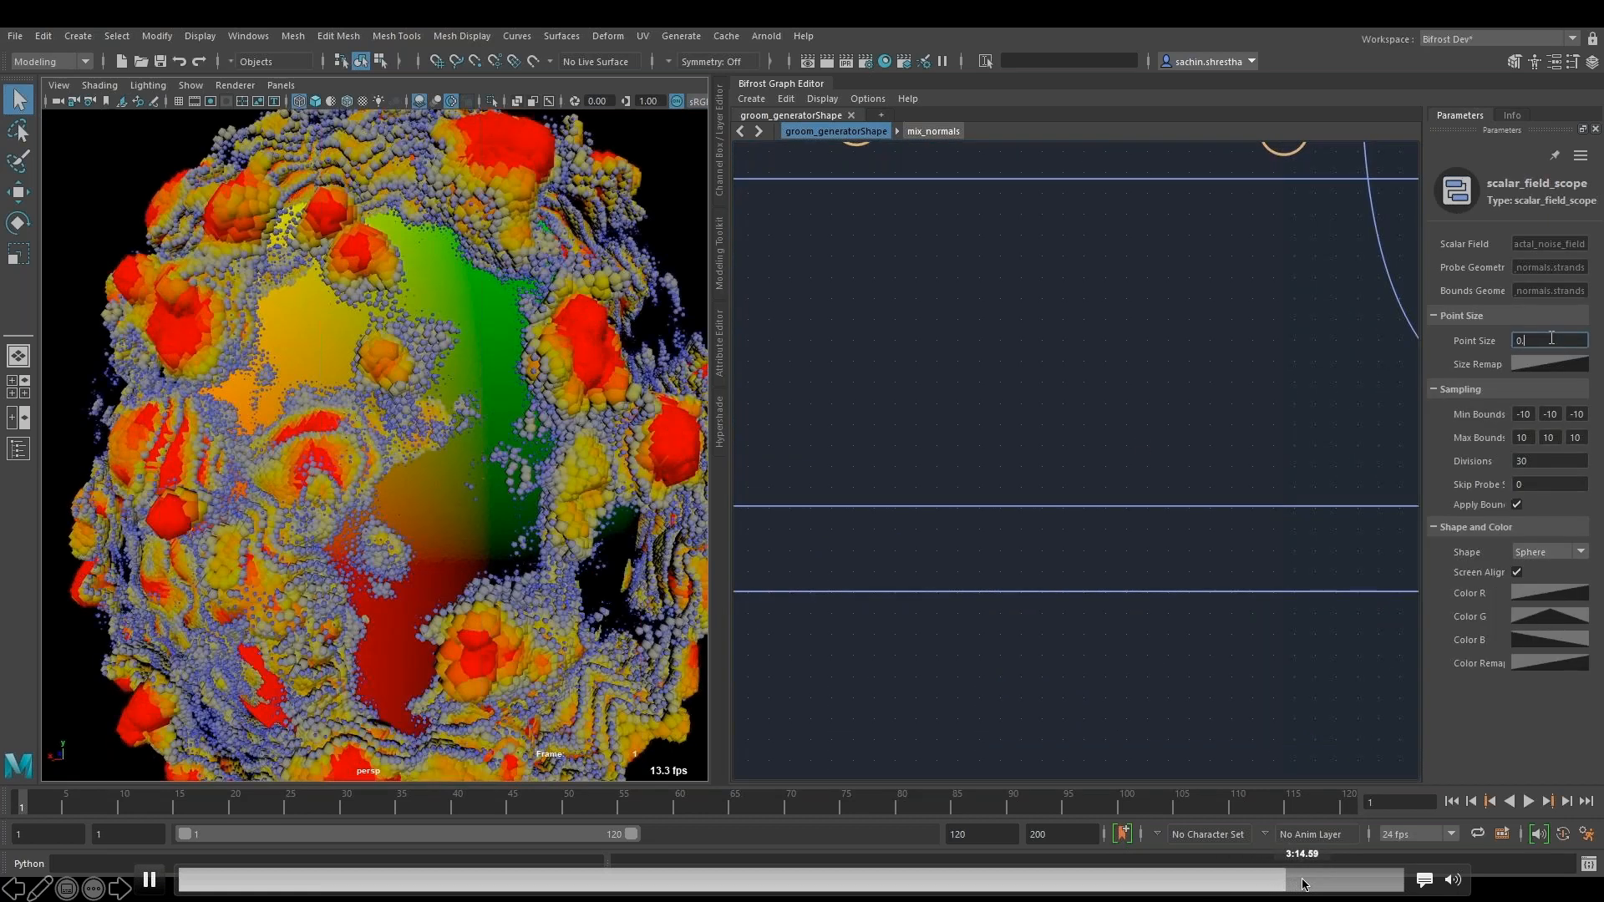
pyautogui.click(1320, 883)
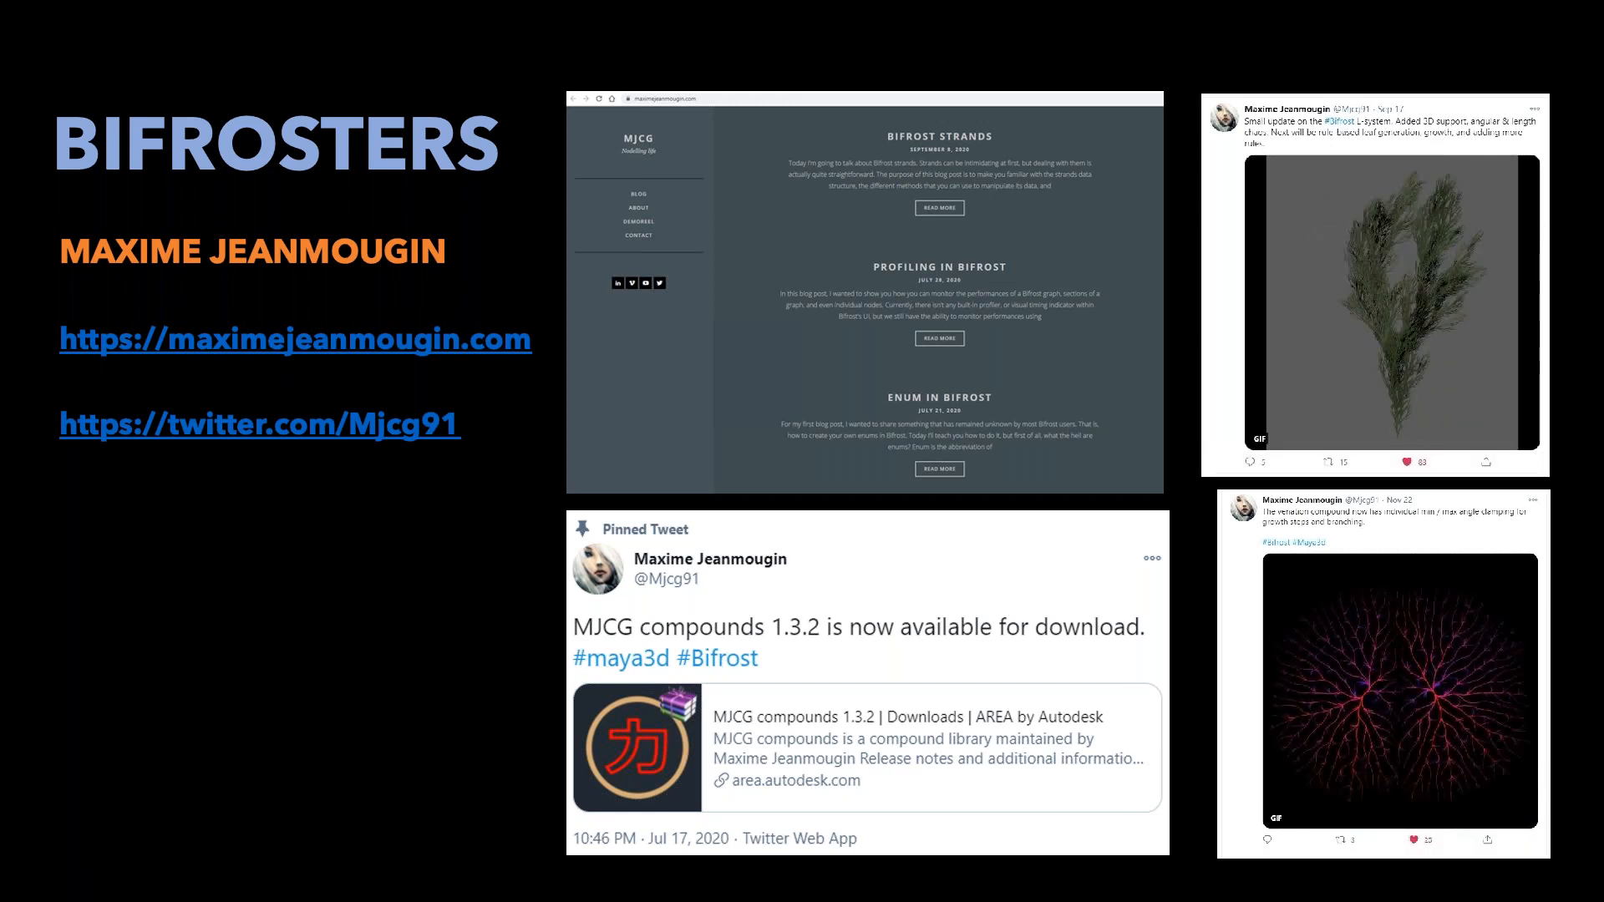
# - Advance to the MayaGuy slide and scrub through its embedded Oct 14 workflow video, returning to about 0:23
pyautogui.press('Right')
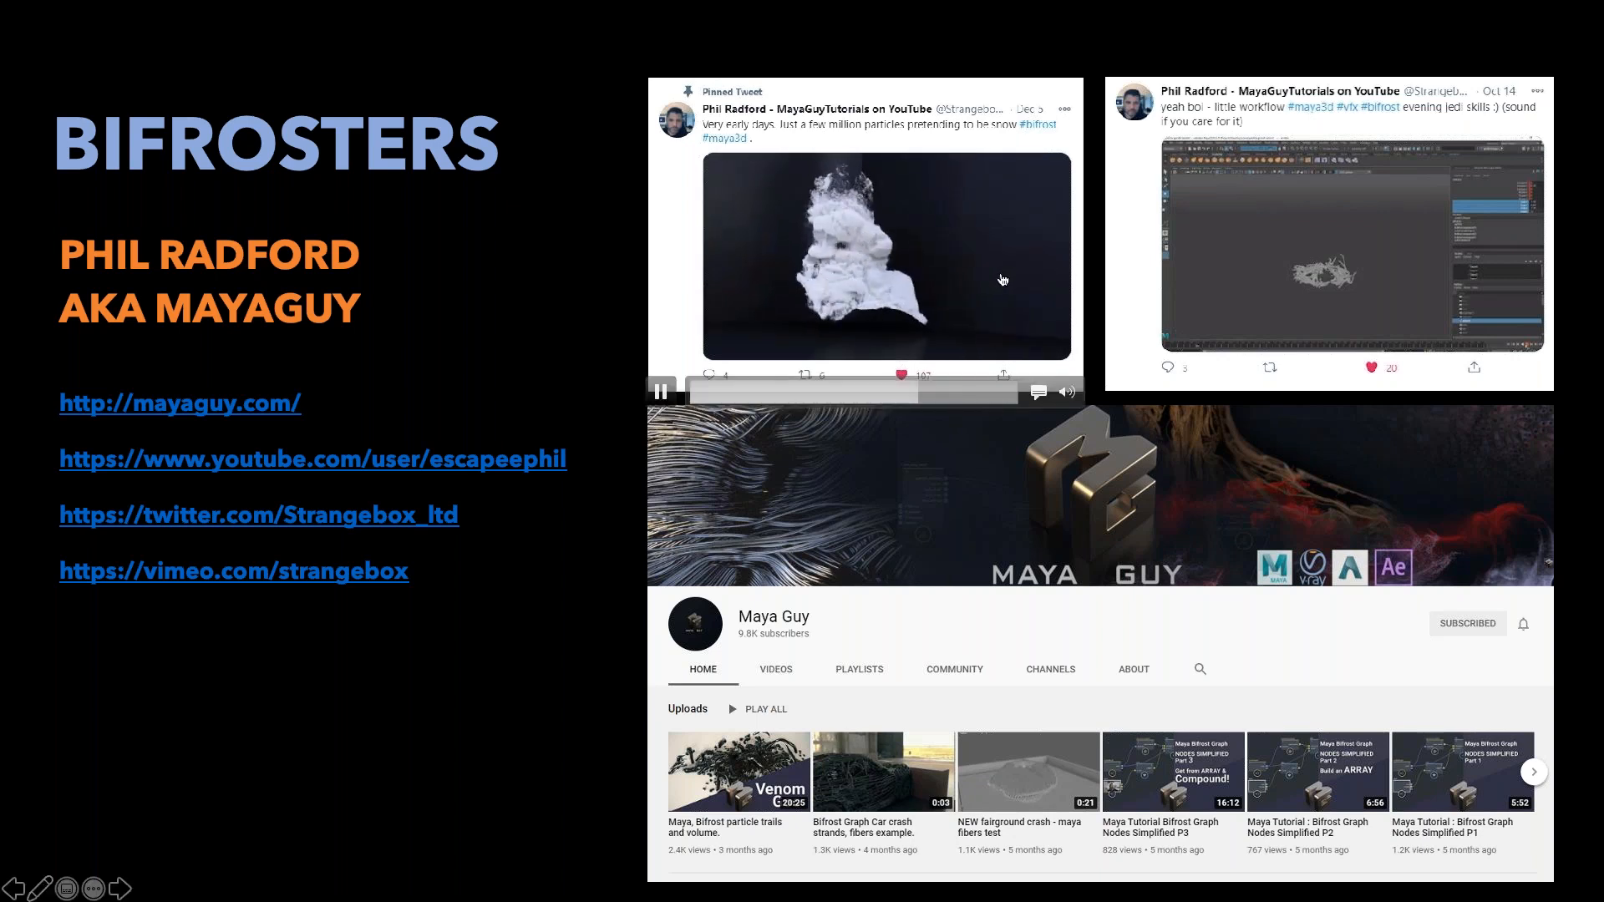
pyautogui.click(1230, 257)
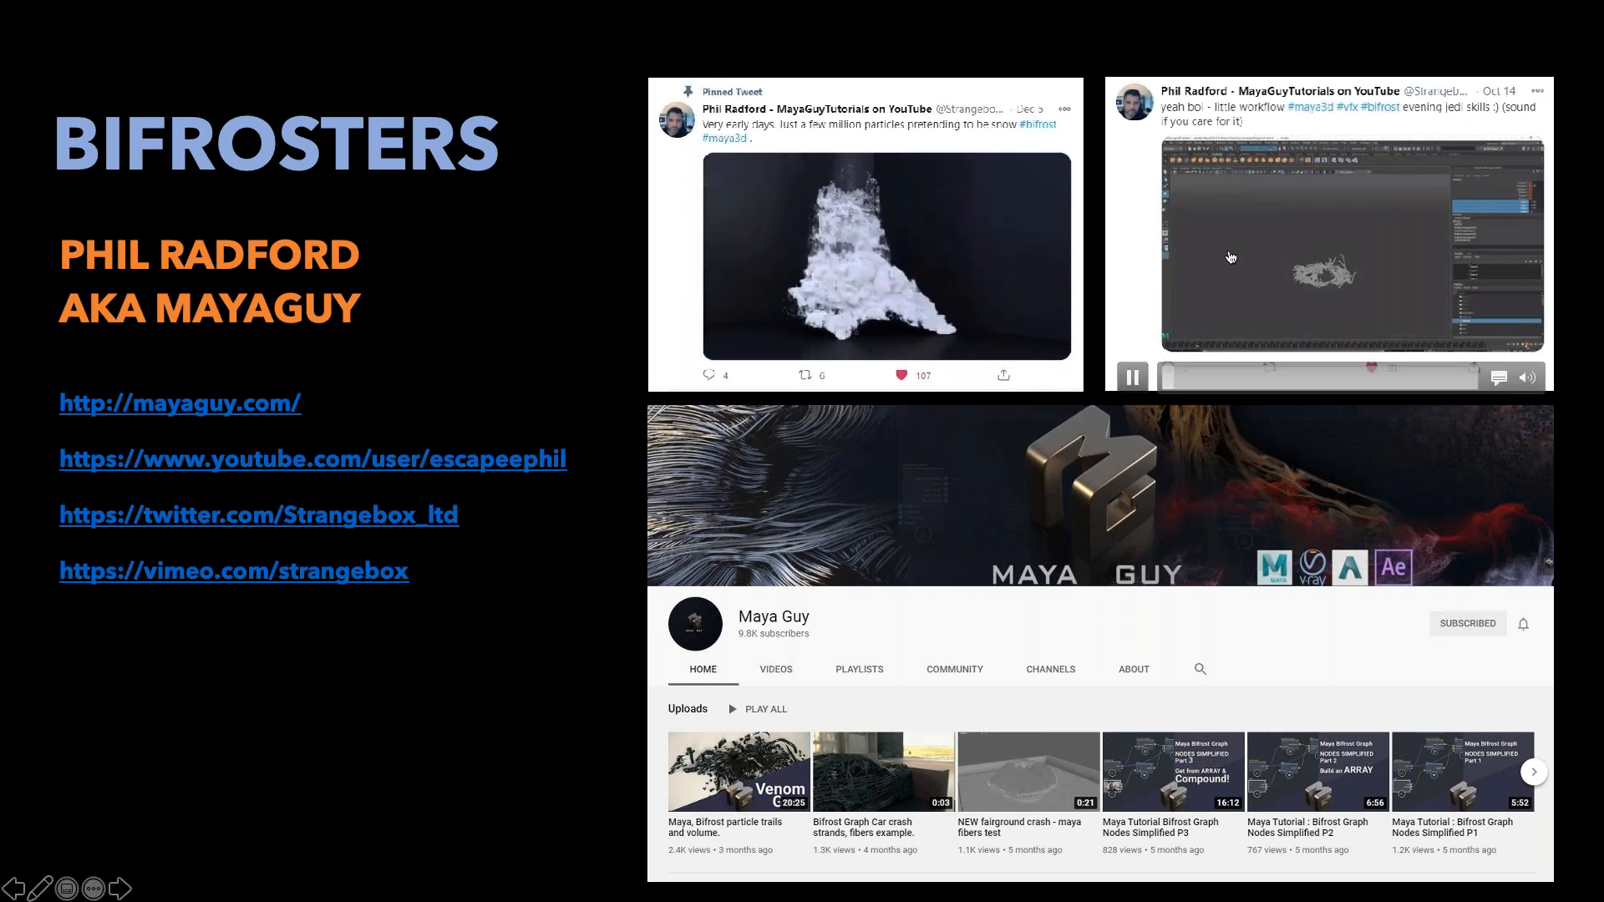
pyautogui.click(1212, 380)
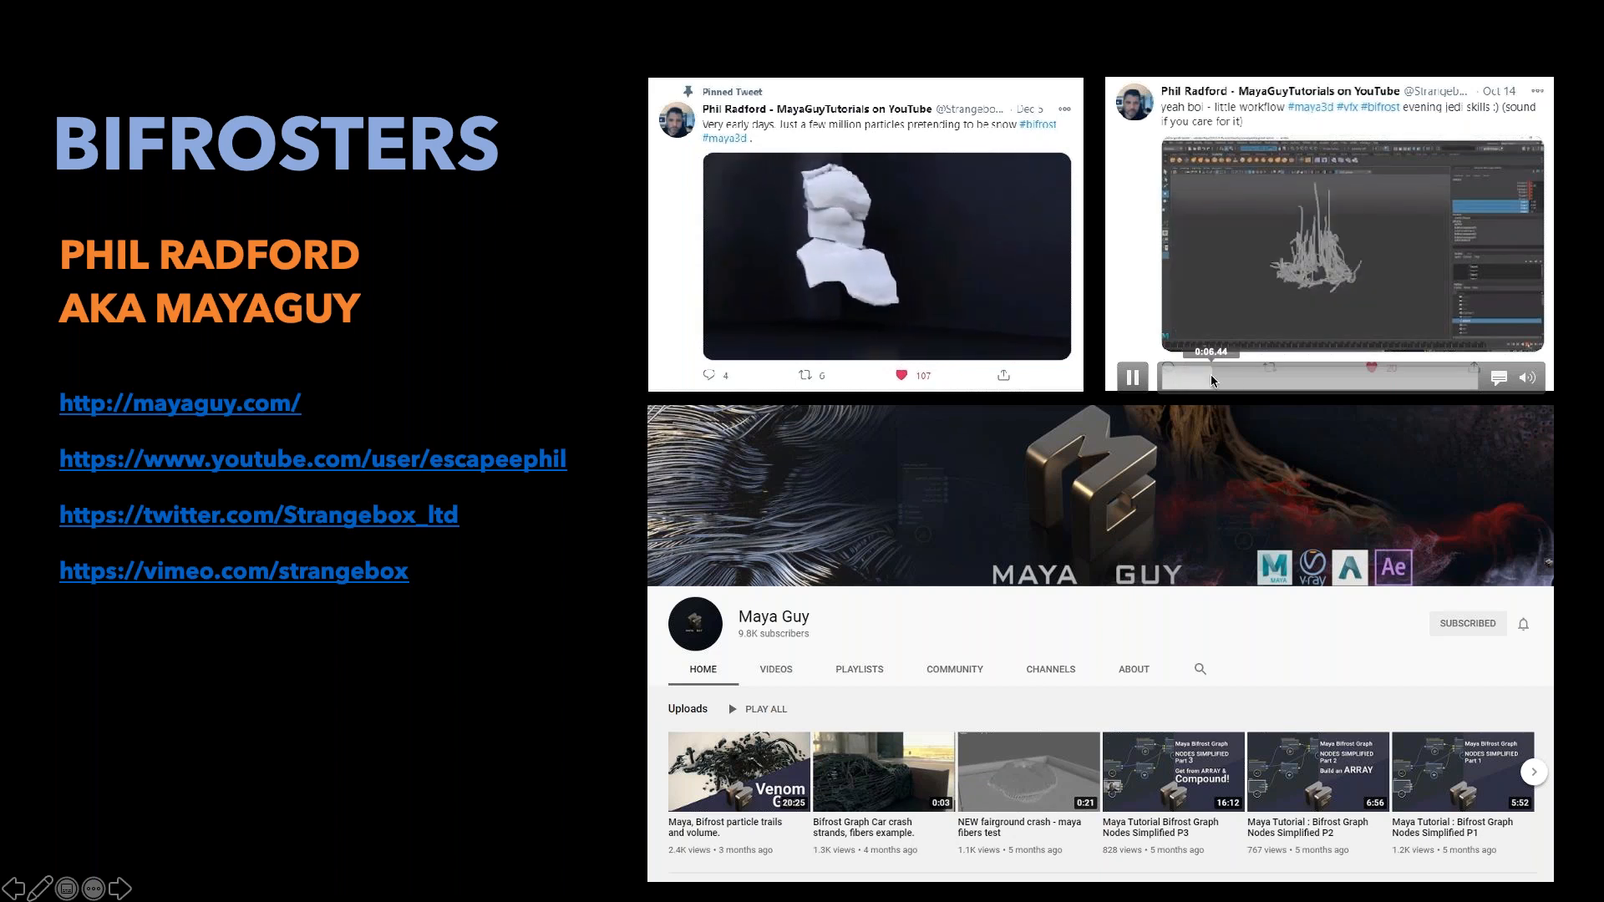
pyautogui.click(1297, 381)
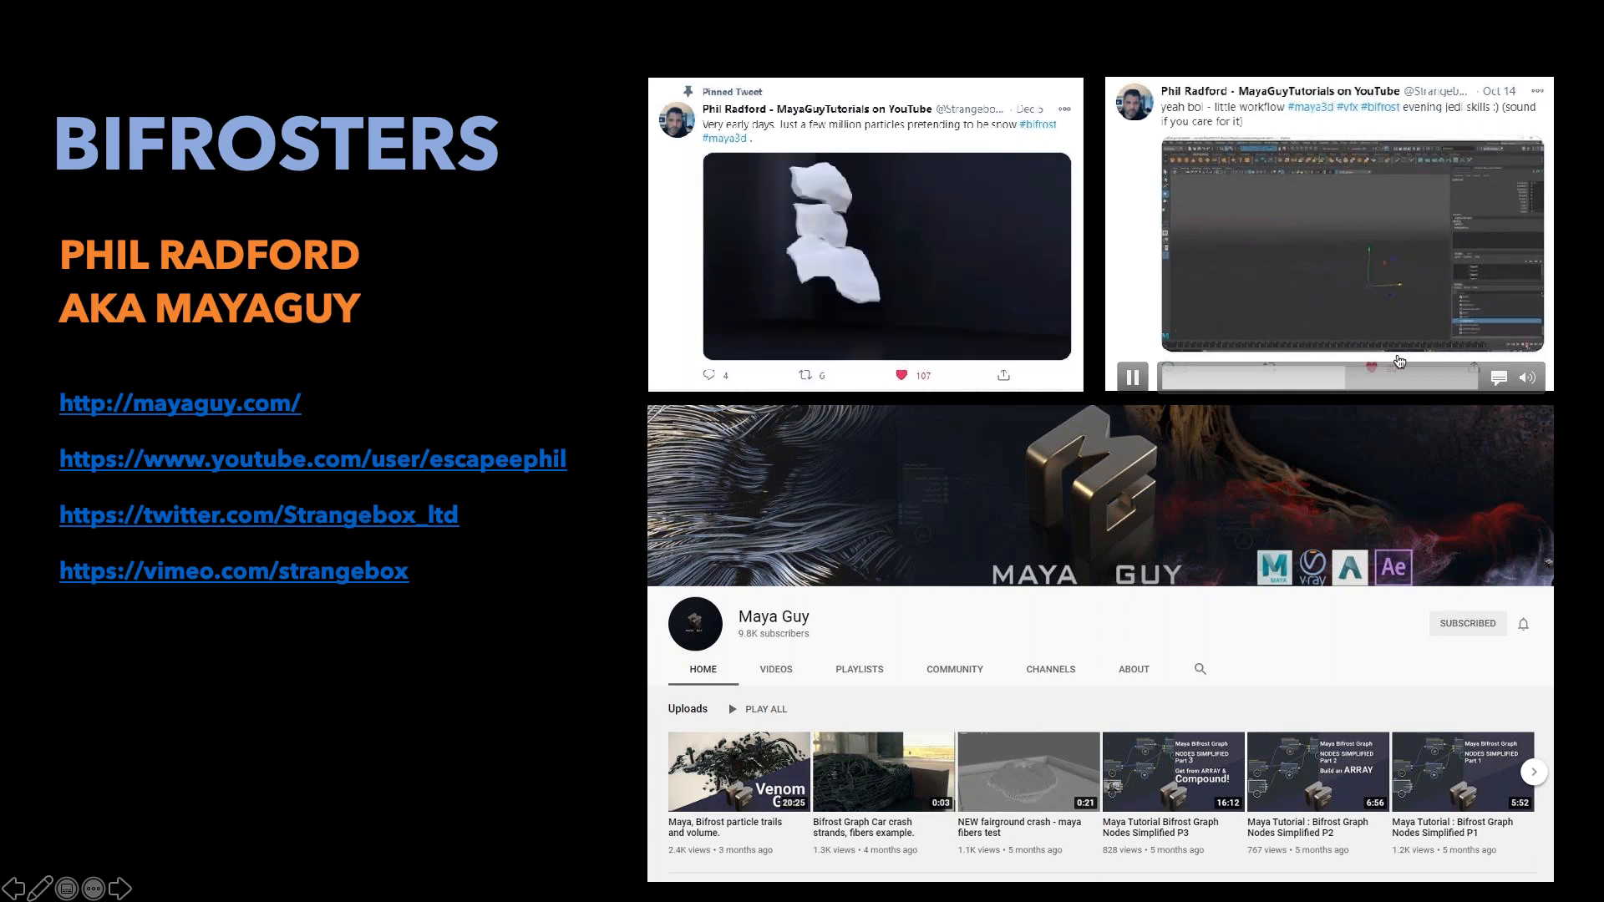
pyautogui.click(1386, 380)
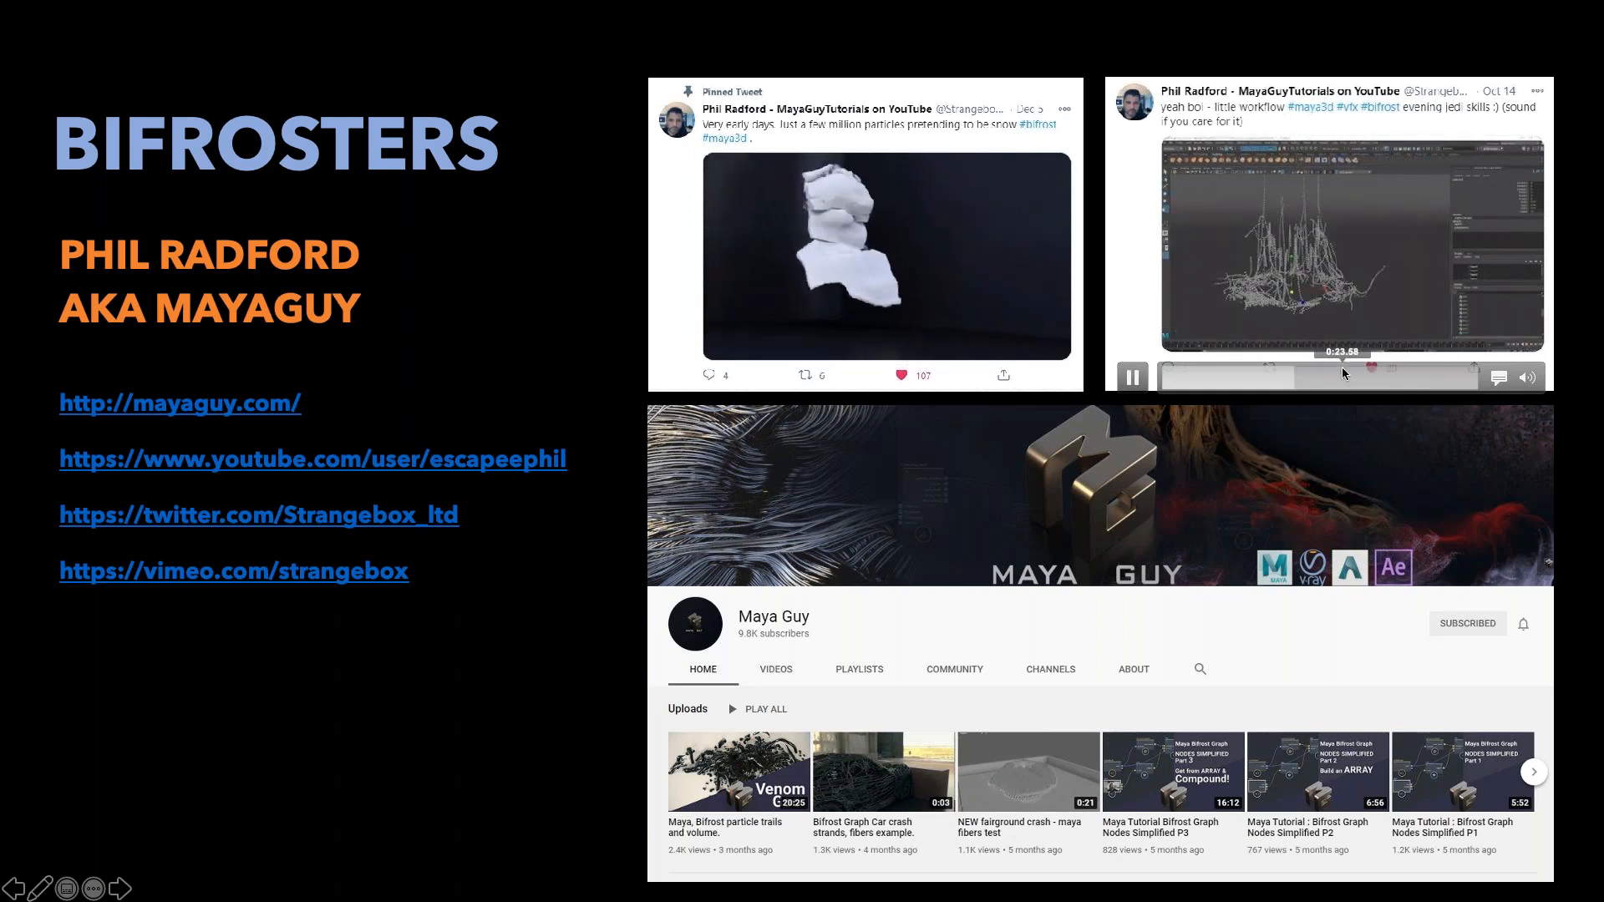
pyautogui.click(1346, 374)
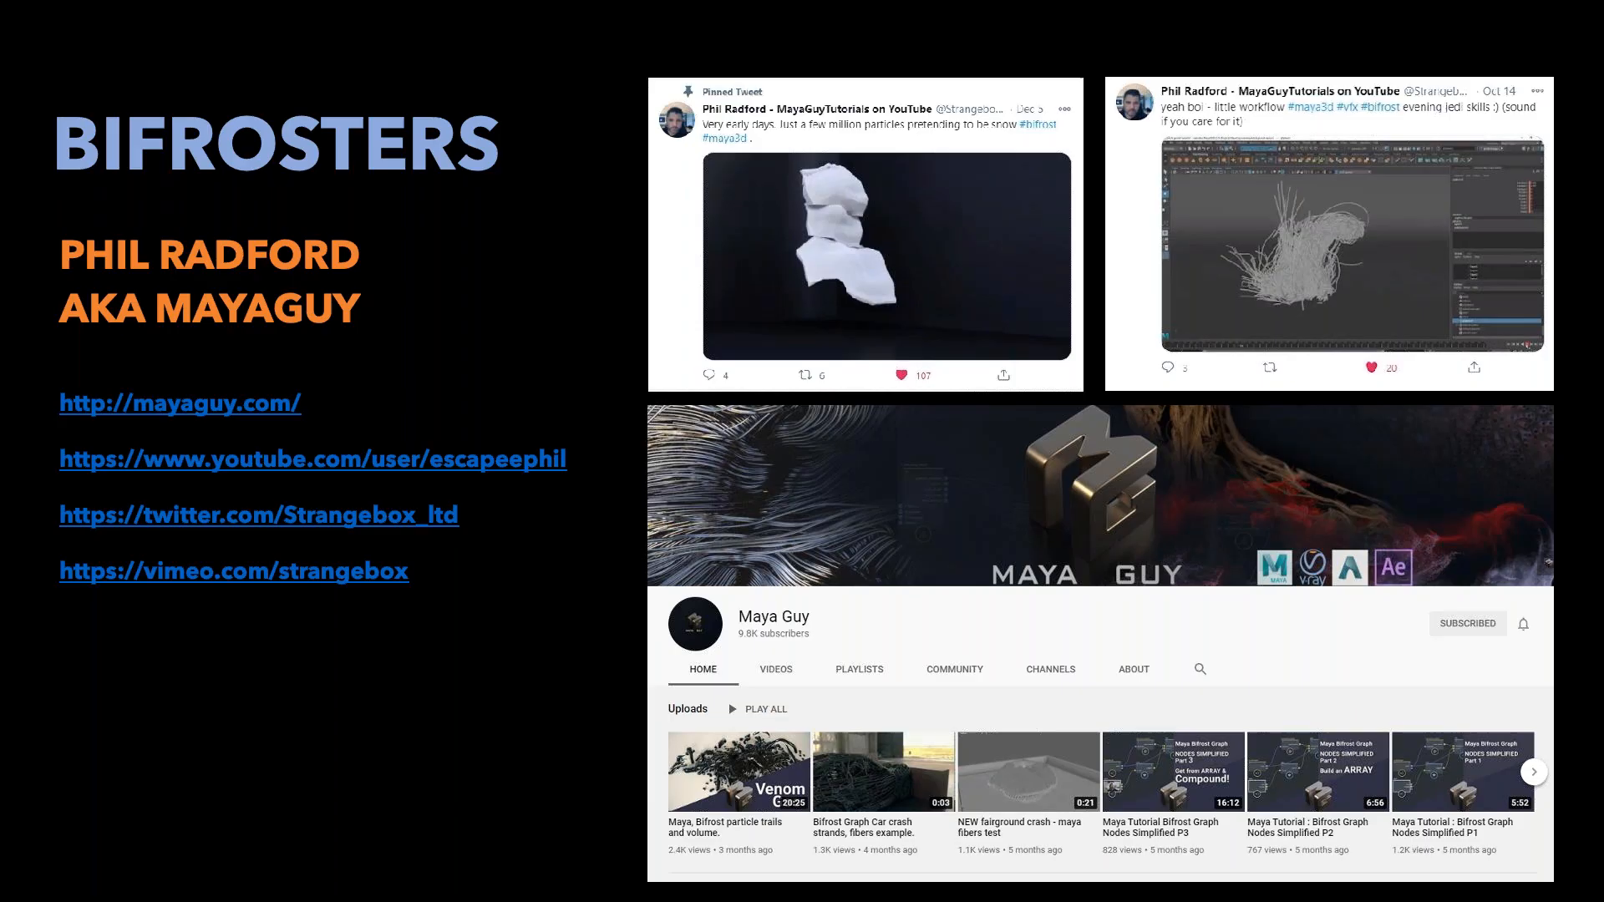
# - Advance to the Bifrost samples slide and view its Vimeo previews of the head to dust, fractal strands and particle field clips
pyautogui.press('Right')
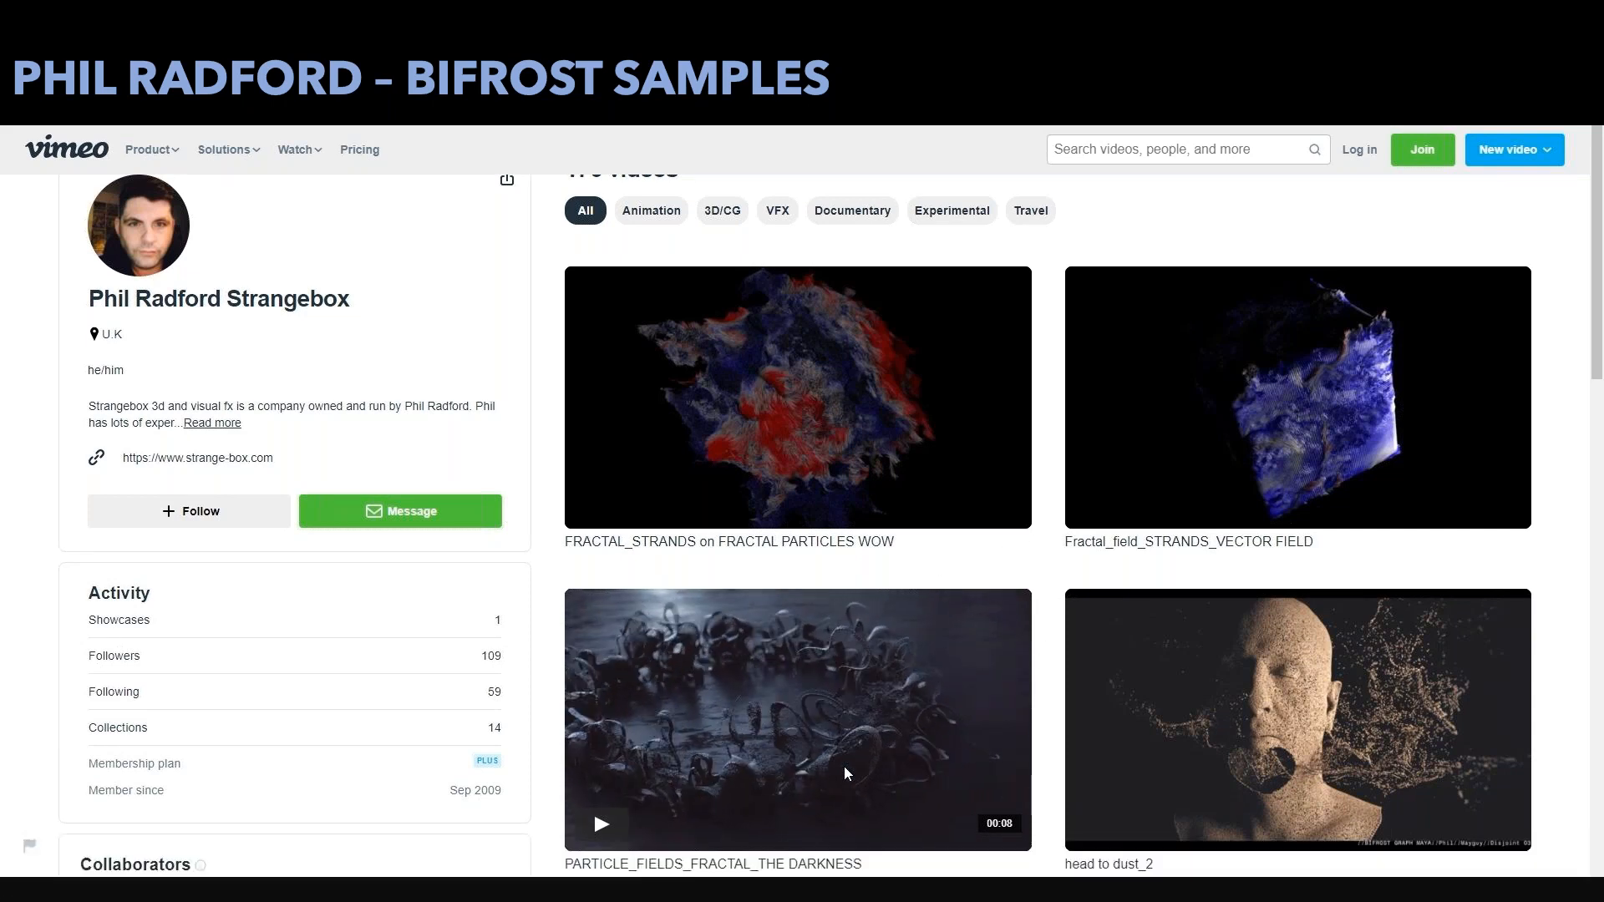
pyautogui.moveTo(1330, 745)
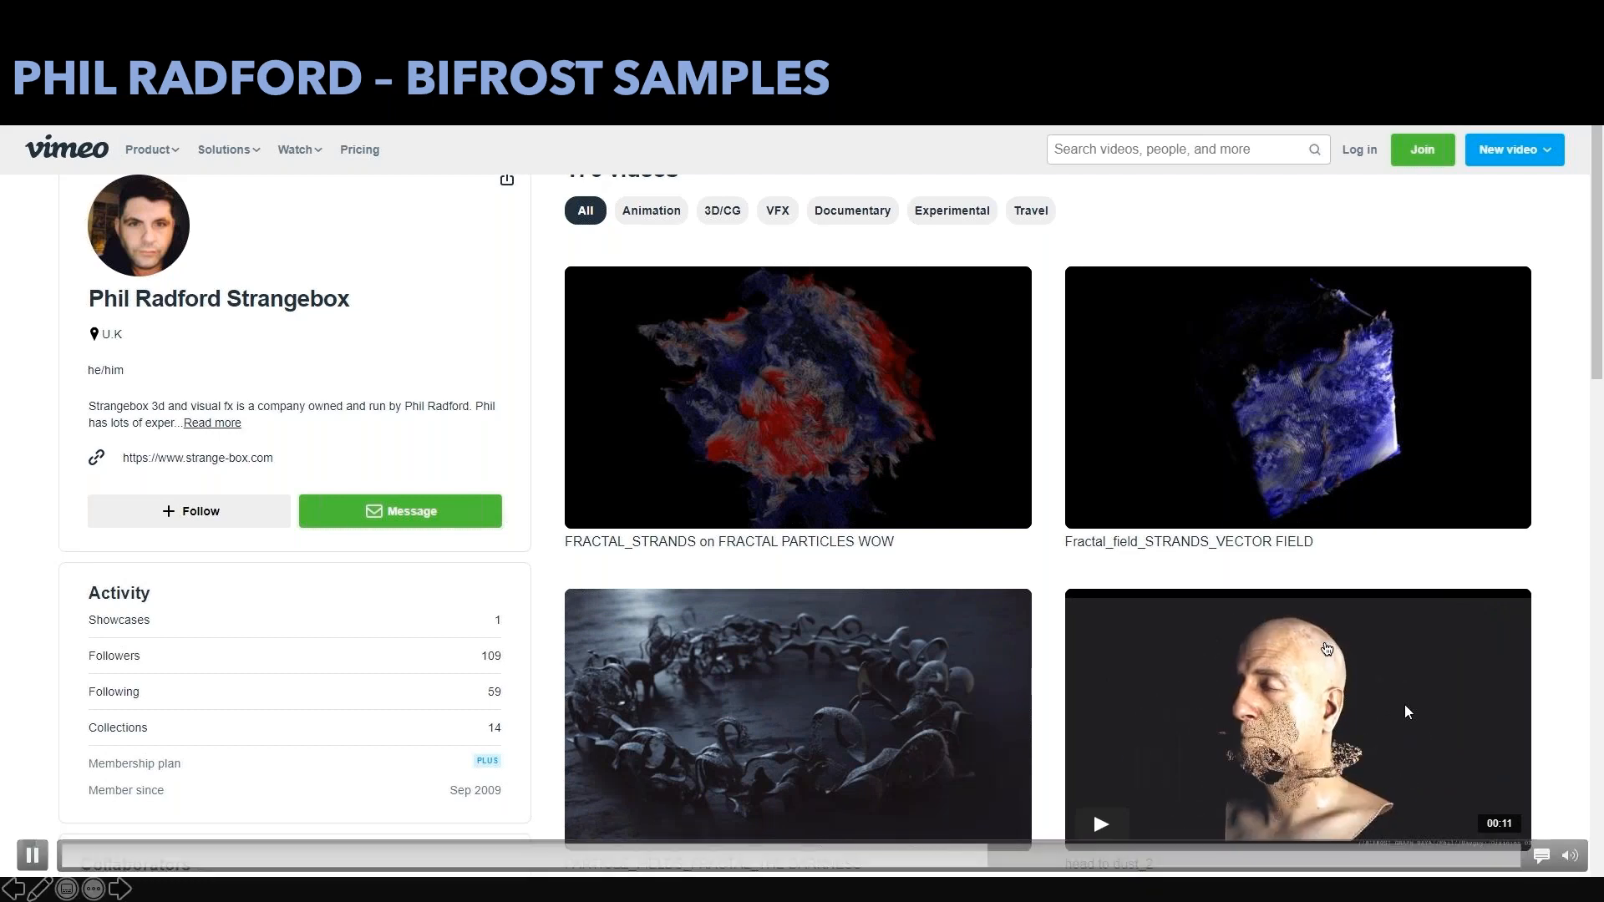
pyautogui.moveTo(1335, 418)
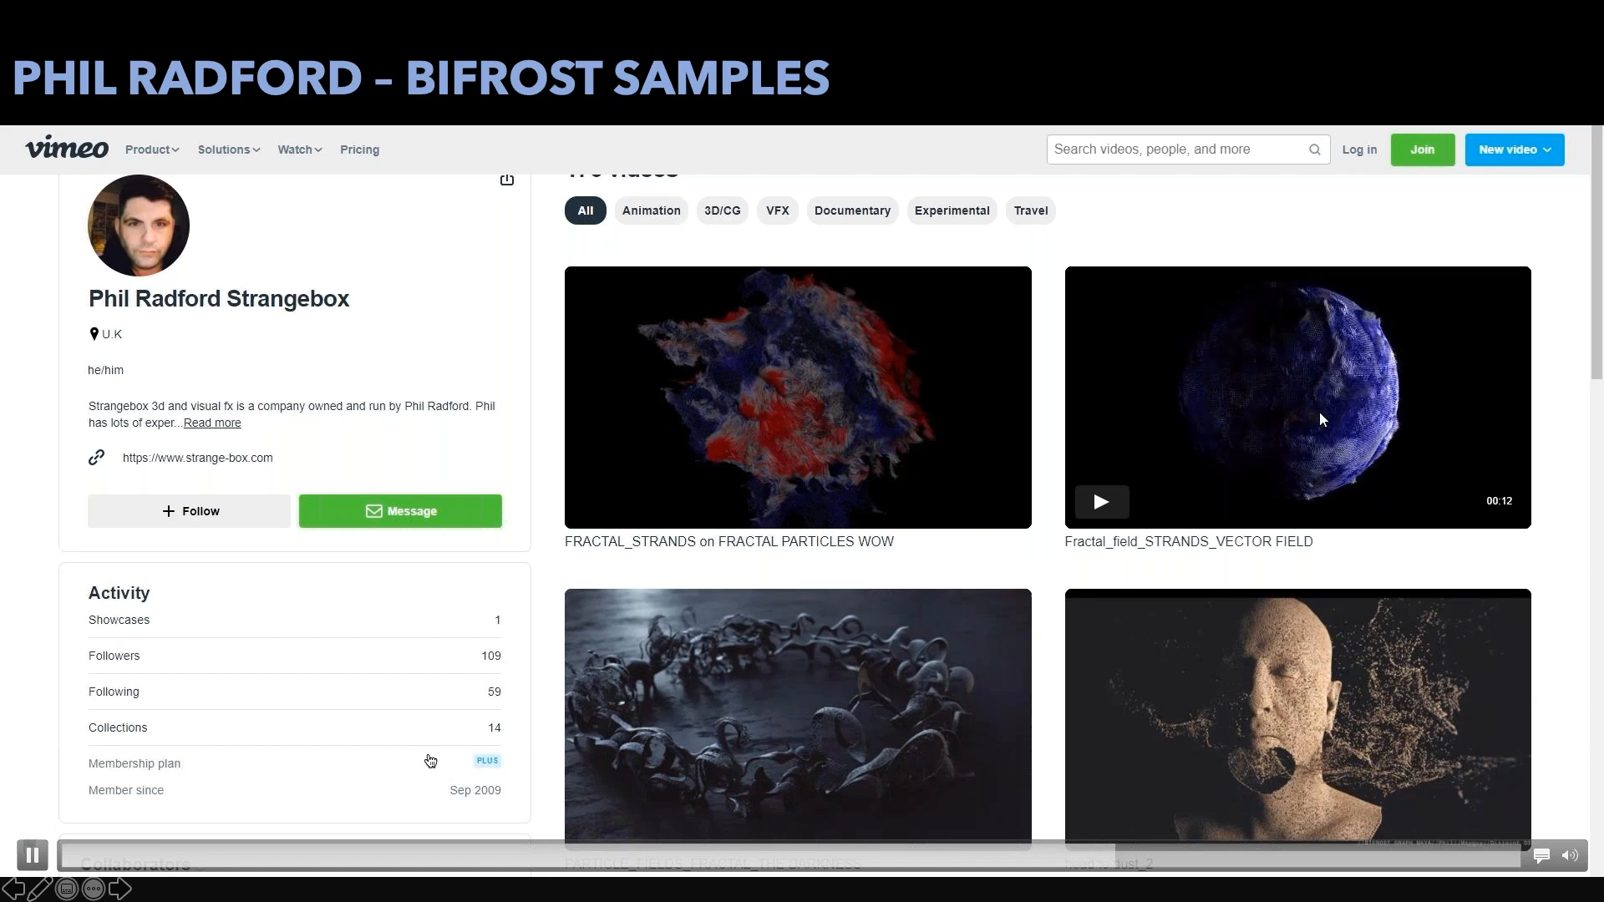
pyautogui.moveTo(861, 394)
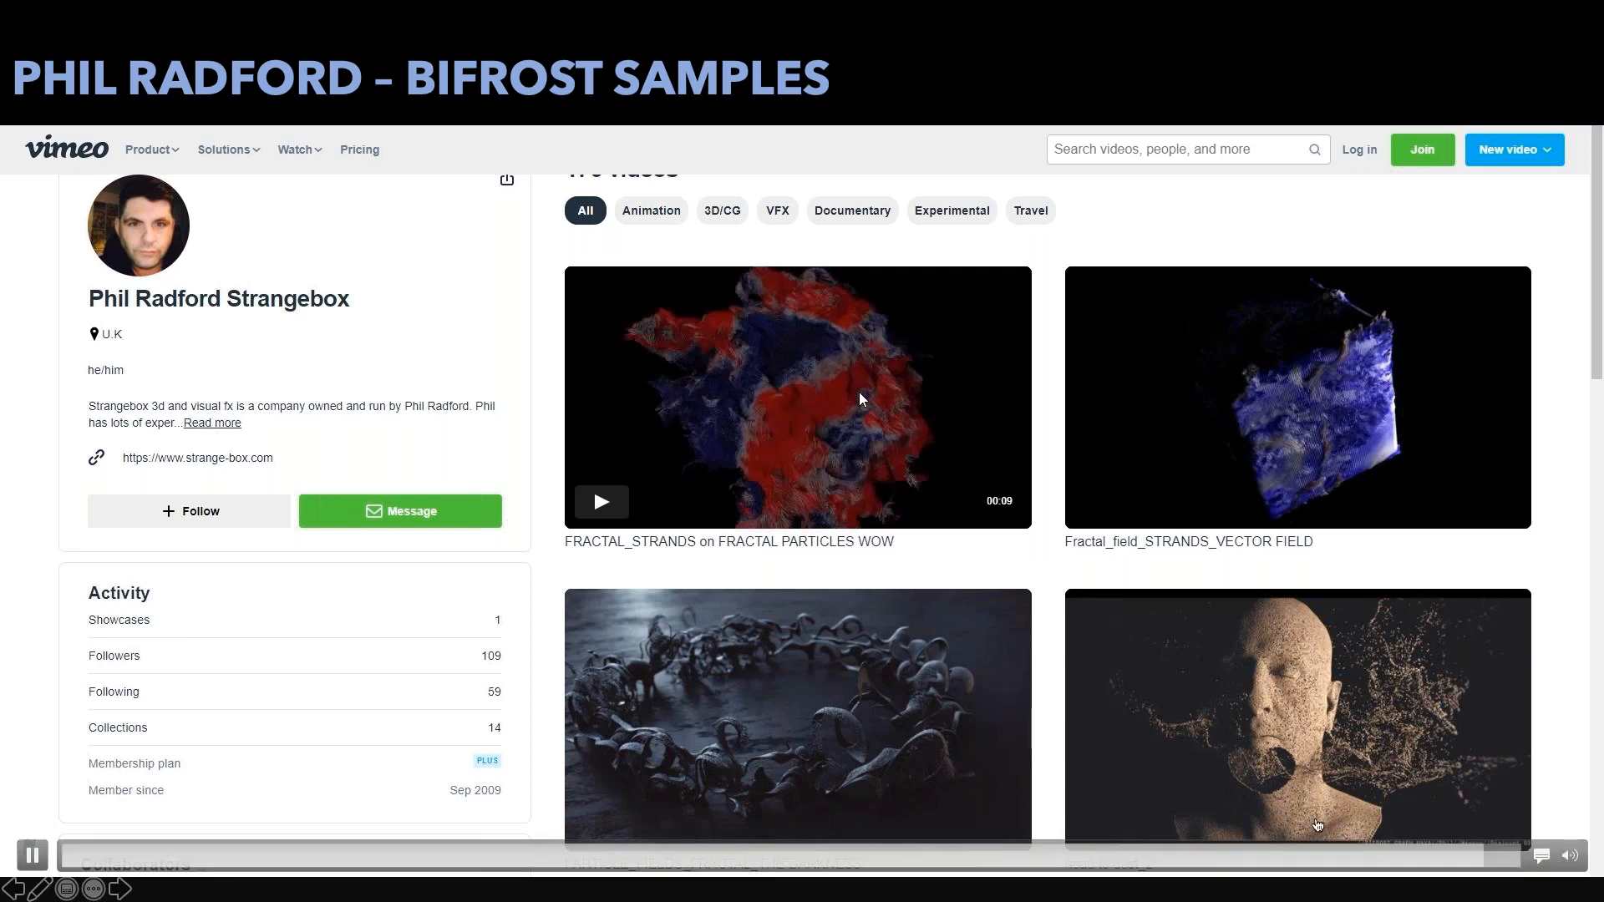
pyautogui.moveTo(844, 770)
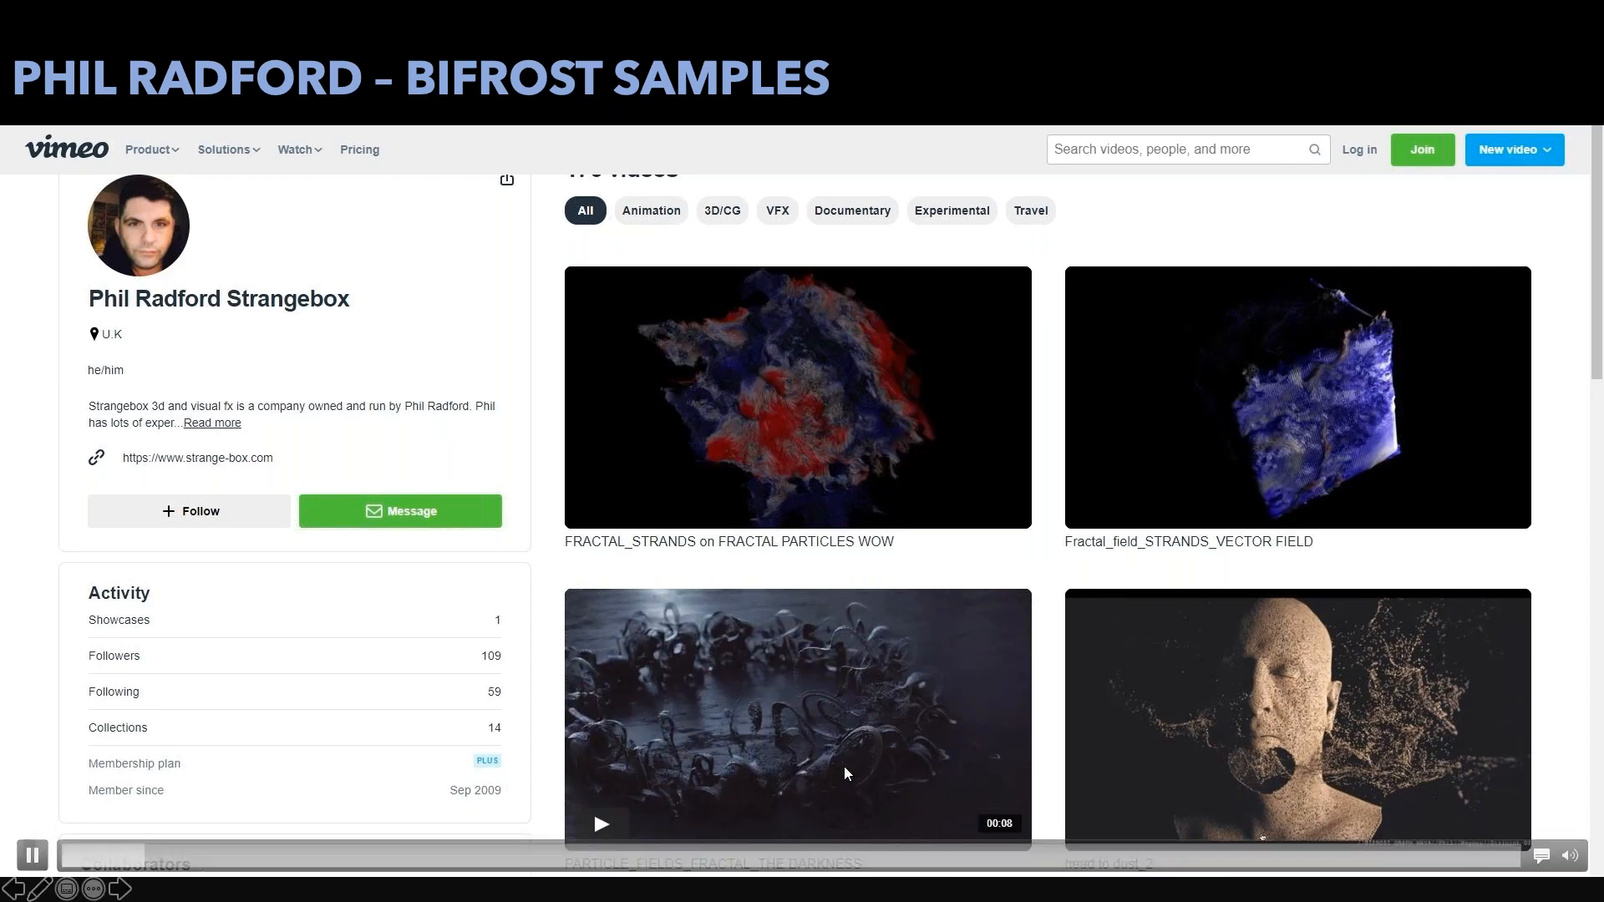